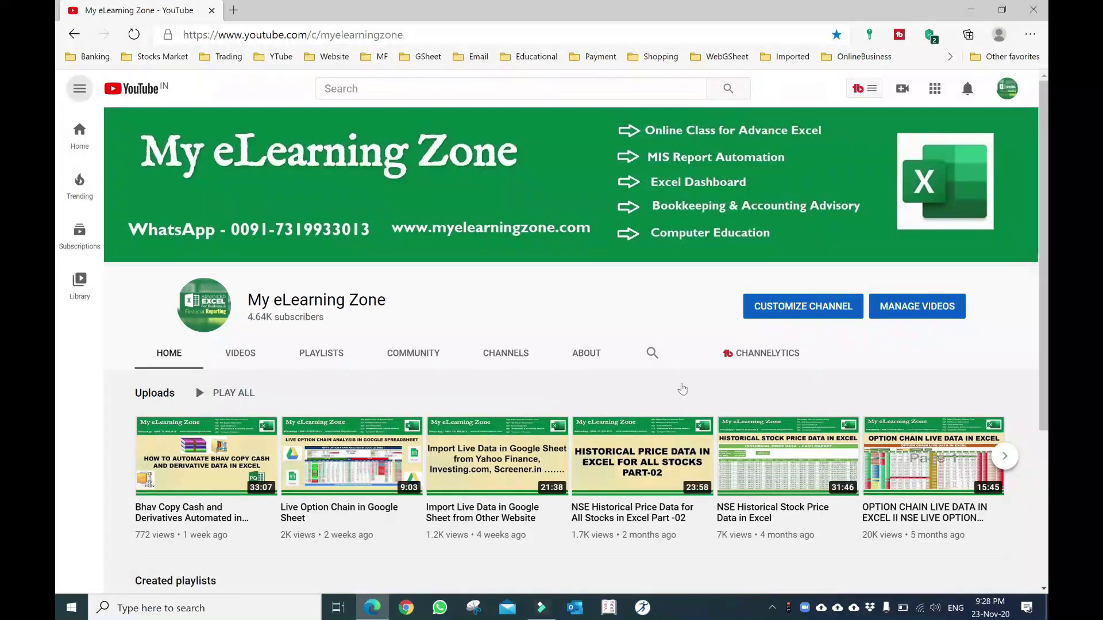
Create a new Excel worksheet on the desktop named 'Price, Volume and Delivery Analysis' and open it.
{"action": "left_click", "coordinate": [973, 11]}
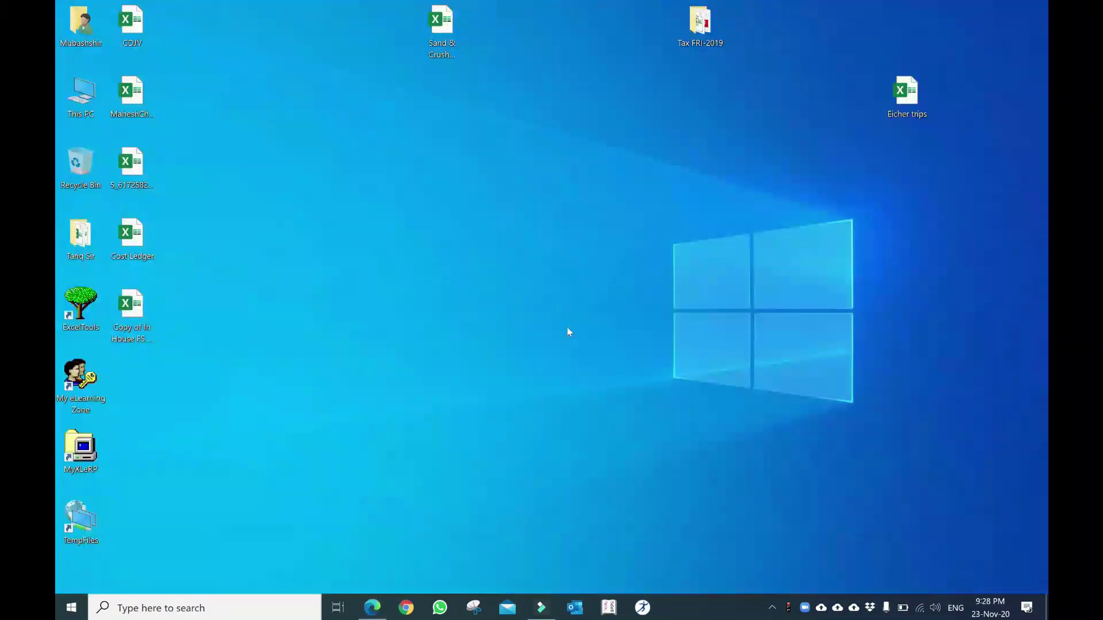
{"action": "right_click", "coordinate": [450, 195]}
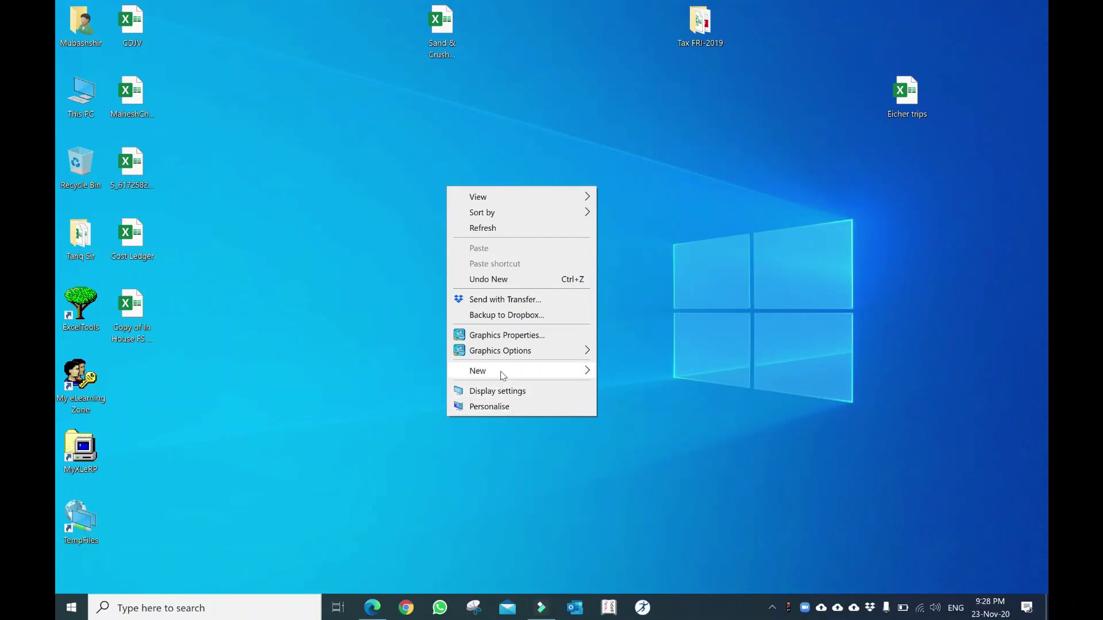
{"action": "mouse_move", "coordinate": [517, 371]}
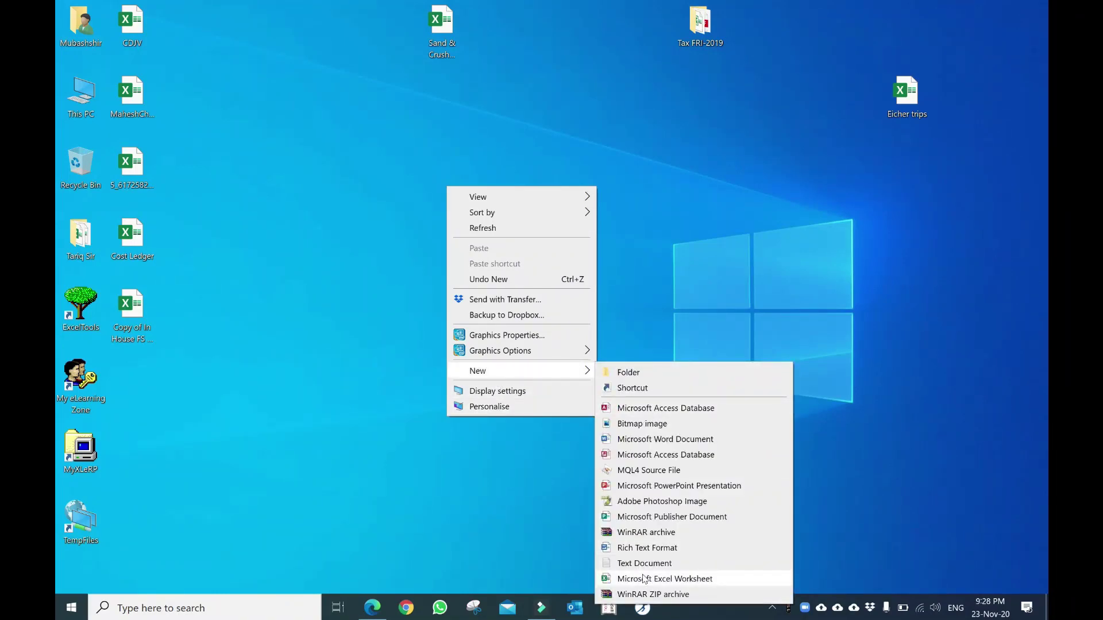
{"action": "left_click", "coordinate": [645, 579]}
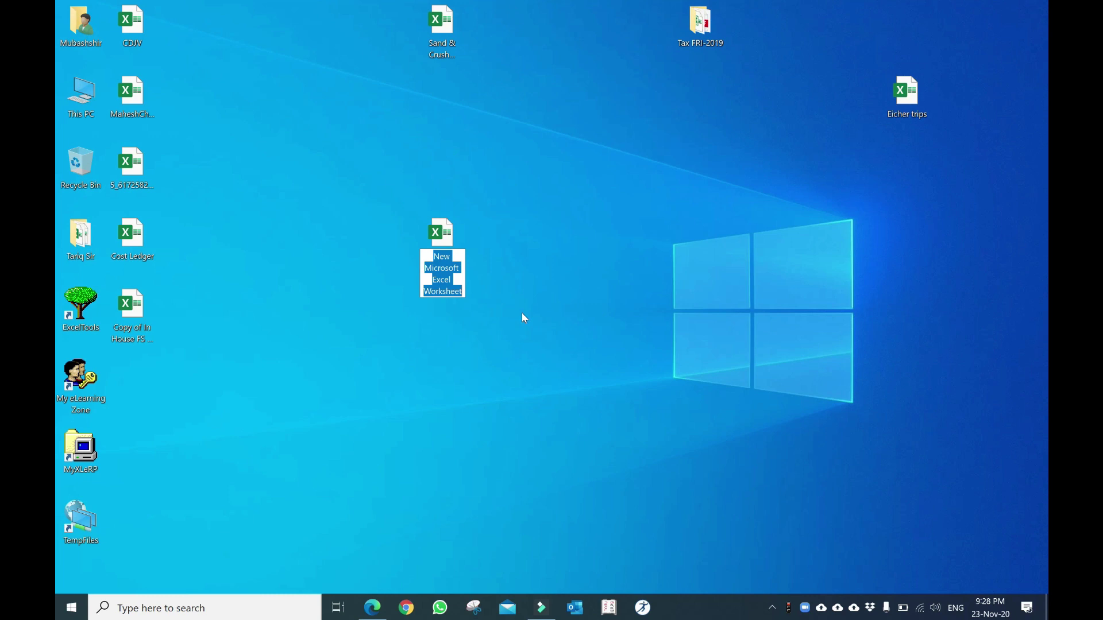
{"action": "key", "text": "BackSpace"}
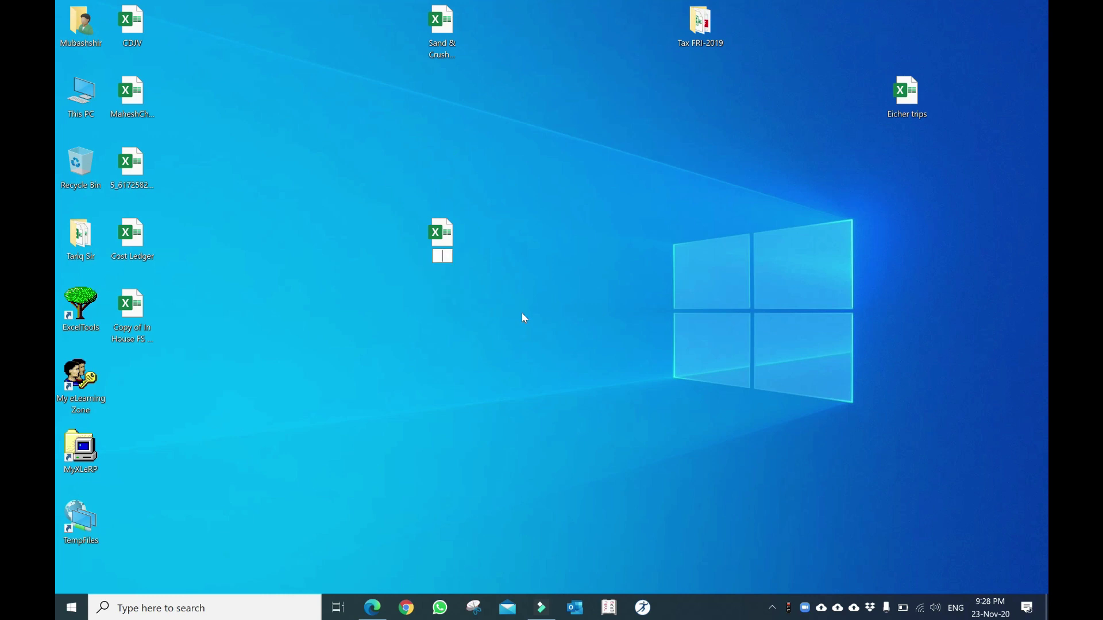
{"action": "type", "text": "Price, V"}
{"action": "type", "text": "Pri"}
{"action": "type", "text": "ce"}
{"action": "type", "text": ", "}
{"action": "type", "text": "Volume a"}
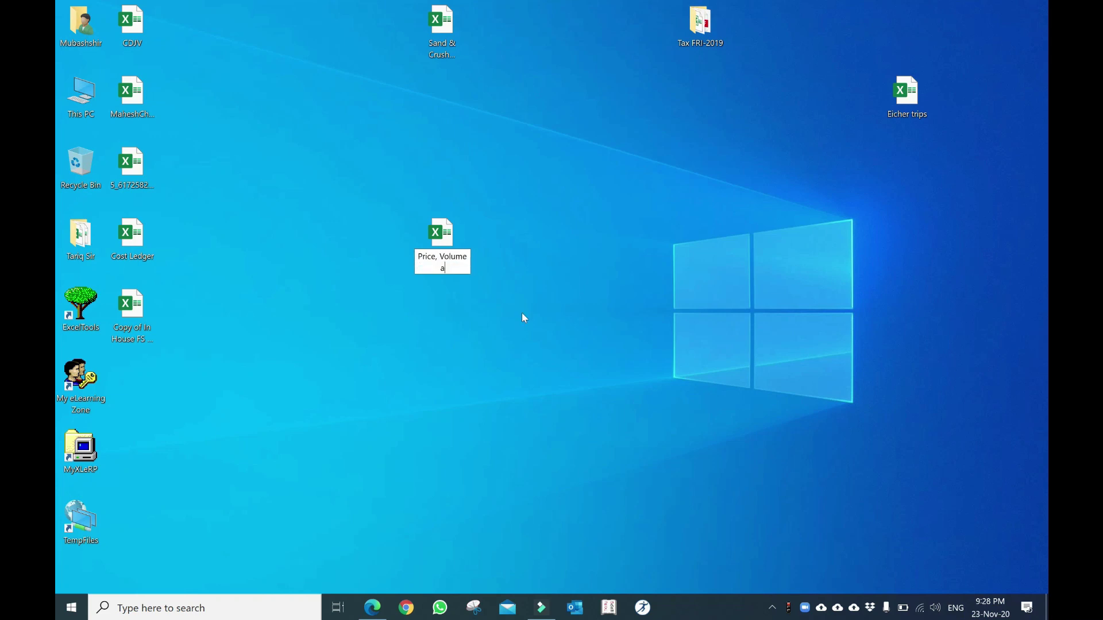
{"action": "type", "text": "nd "}
{"action": "type", "text": "Del"}
{"action": "type", "text": "ivery"}
{"action": "type", "text": " An"}
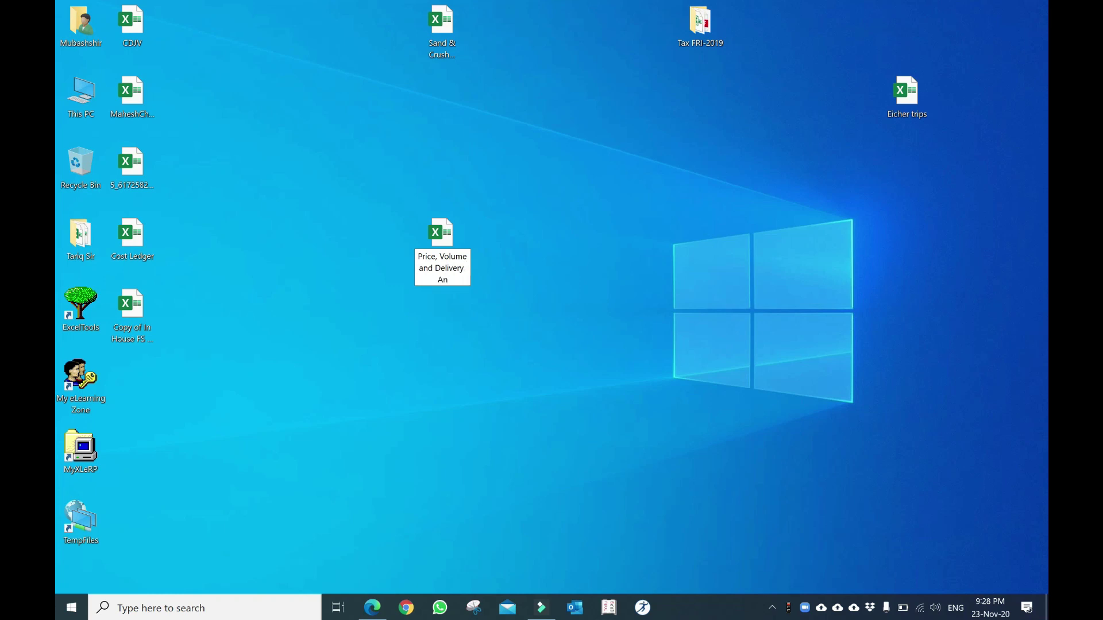
{"action": "type", "text": "alysis"}
{"action": "key", "text": "Return"}
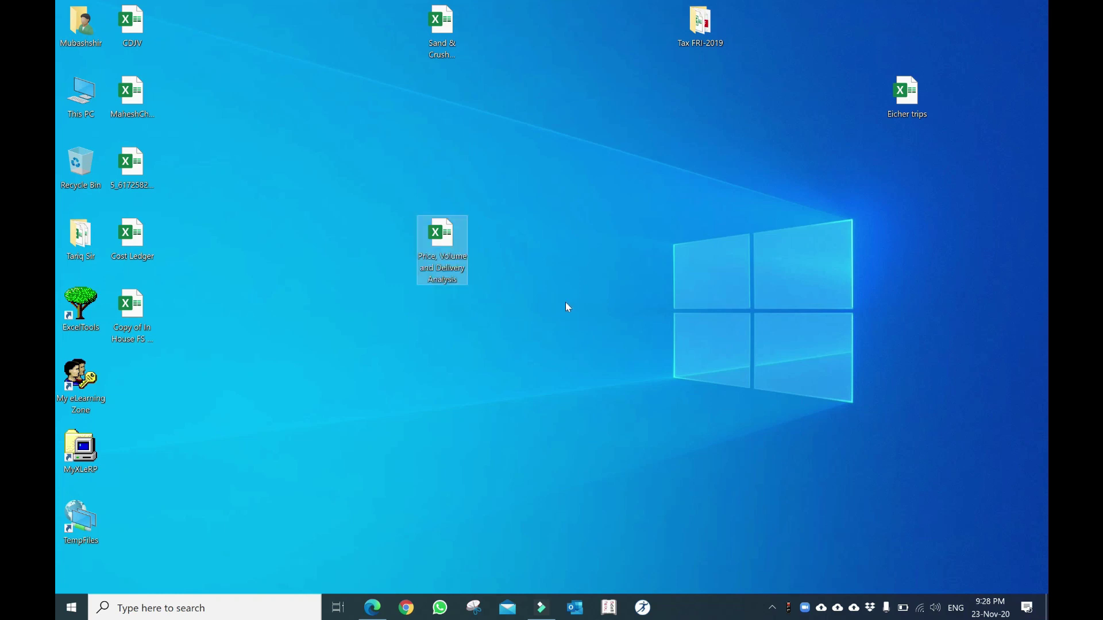
{"action": "double_click", "coordinate": [452, 253]}
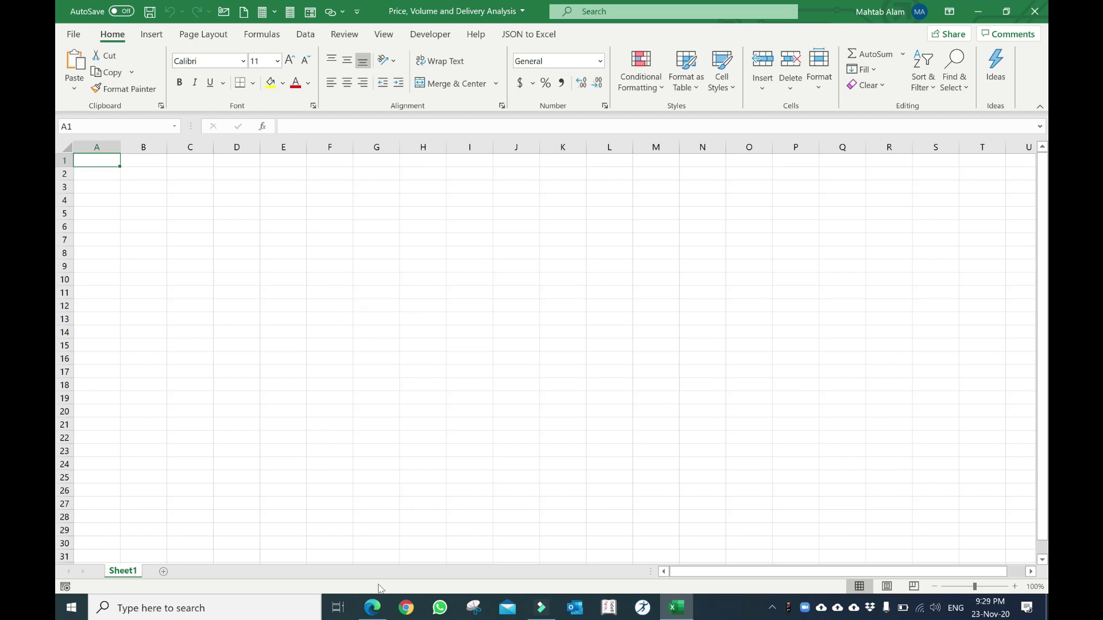
Switch back to Edge and load nseindia.com in a new tab from the 'Nse' suggestion.
{"action": "key", "text": "alt+Tab"}
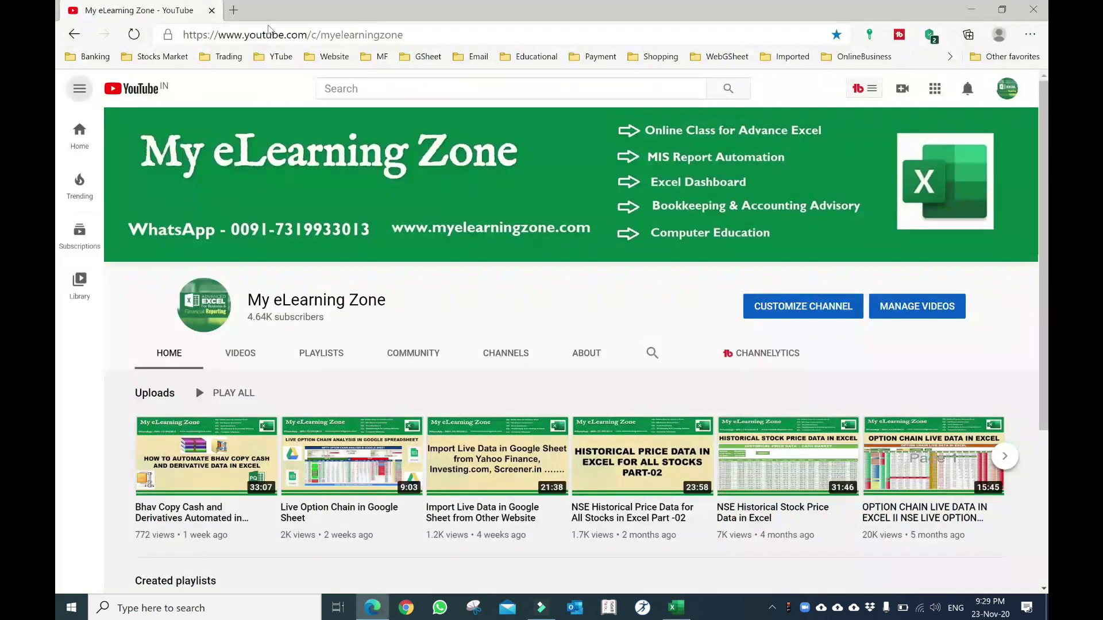
{"action": "left_click", "coordinate": [232, 11]}
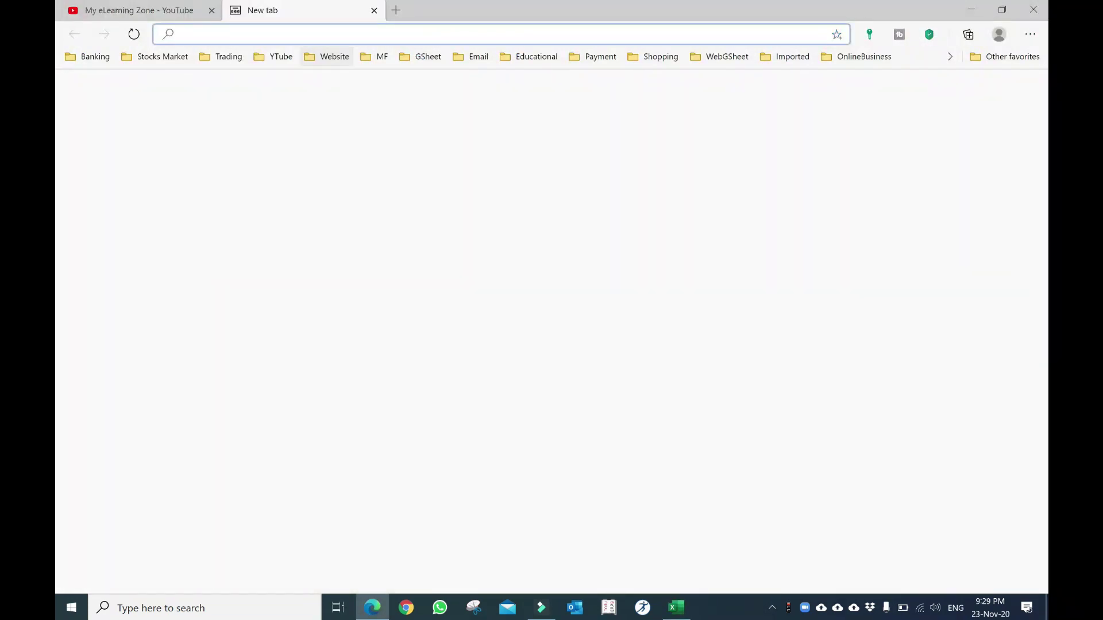
{"action": "type", "text": "Nseindia.com"}
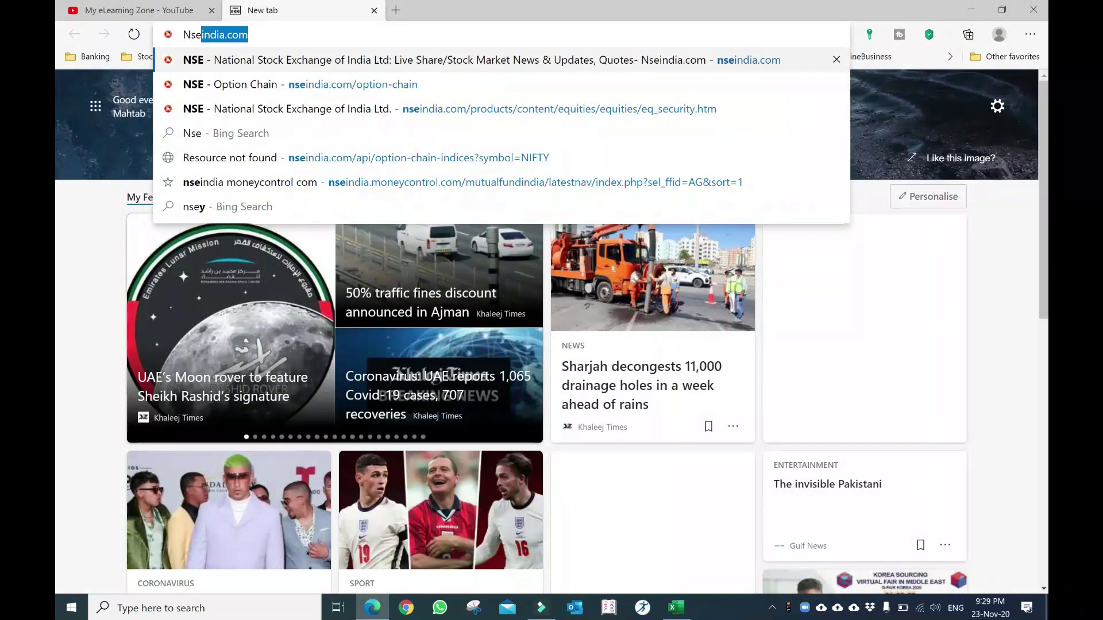
{"action": "key", "text": "Return"}
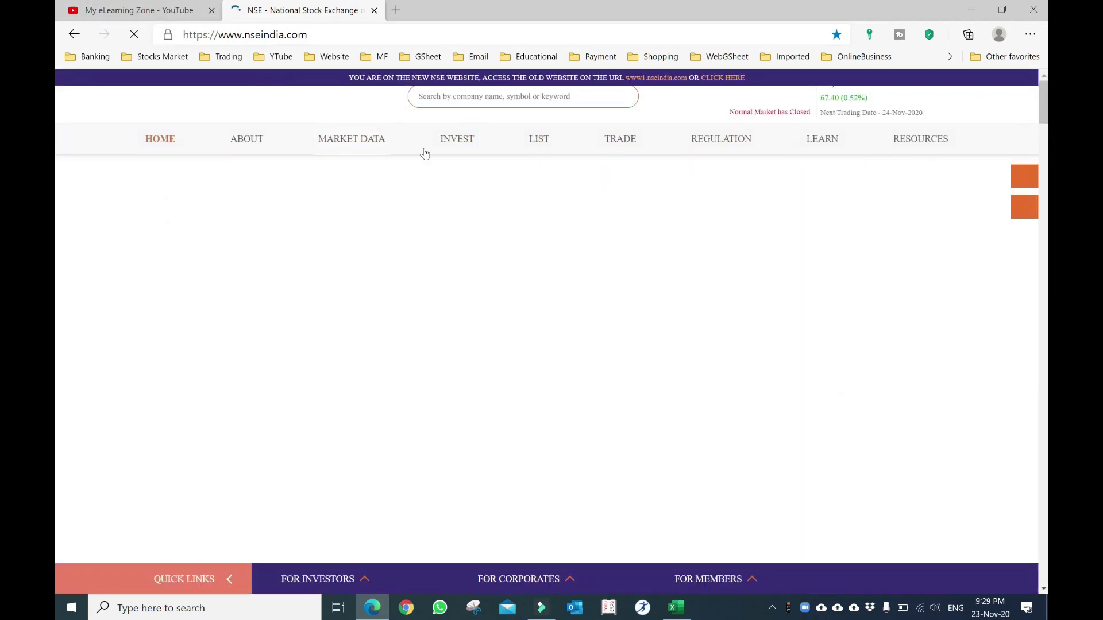
{"action": "mouse_move", "coordinate": [351, 156]}
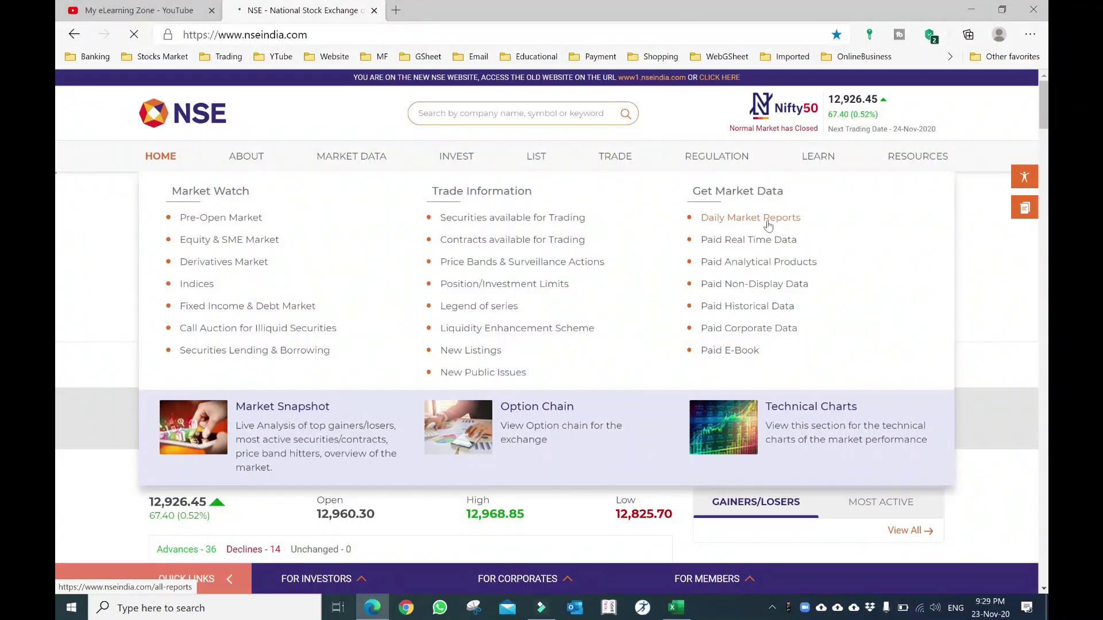
Under Daily Market Reports, tick Full Bhavcopy and Security Deliverable data and bring up its download link options.
{"action": "left_click", "coordinate": [728, 222]}
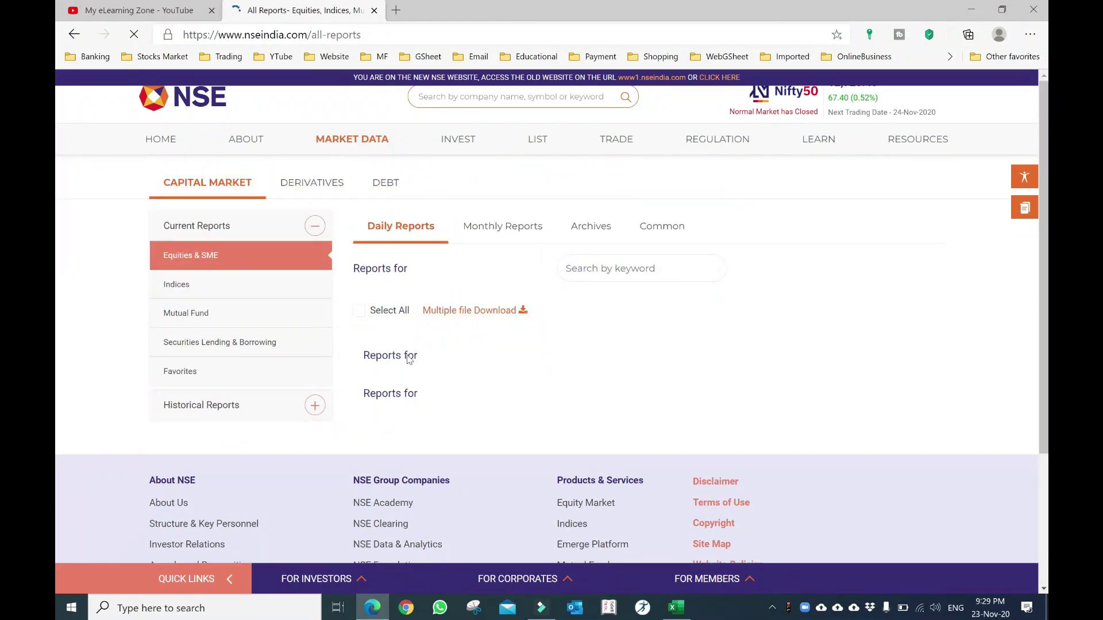
{"action": "scroll", "coordinate": [506, 300], "scroll_direction": "down", "scroll_amount": 5}
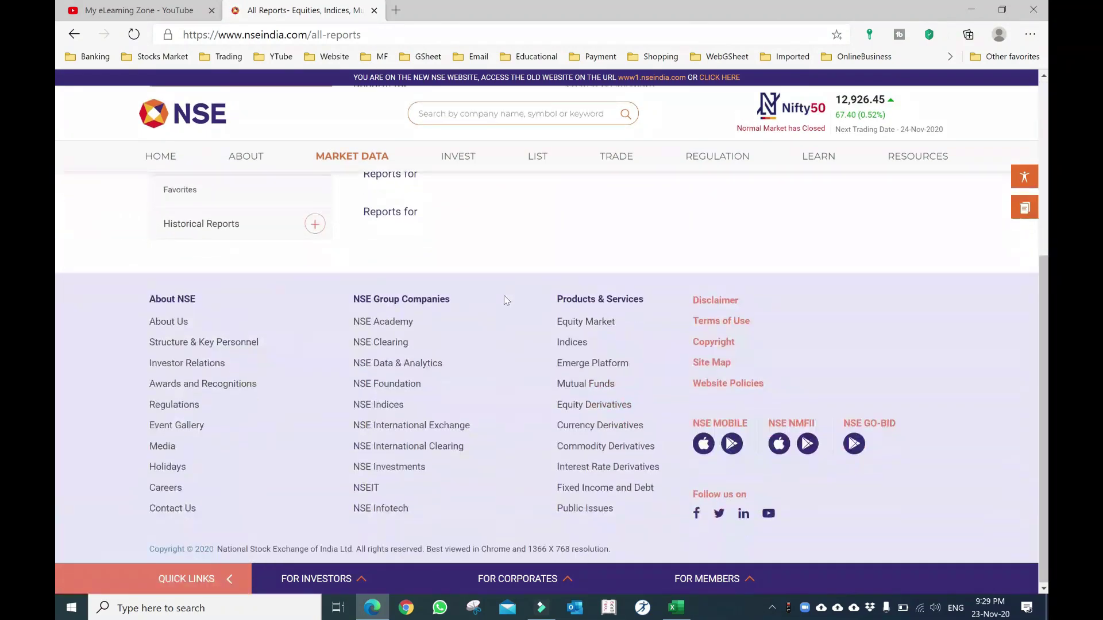
{"action": "scroll", "coordinate": [476, 309], "scroll_direction": "up", "scroll_amount": 5}
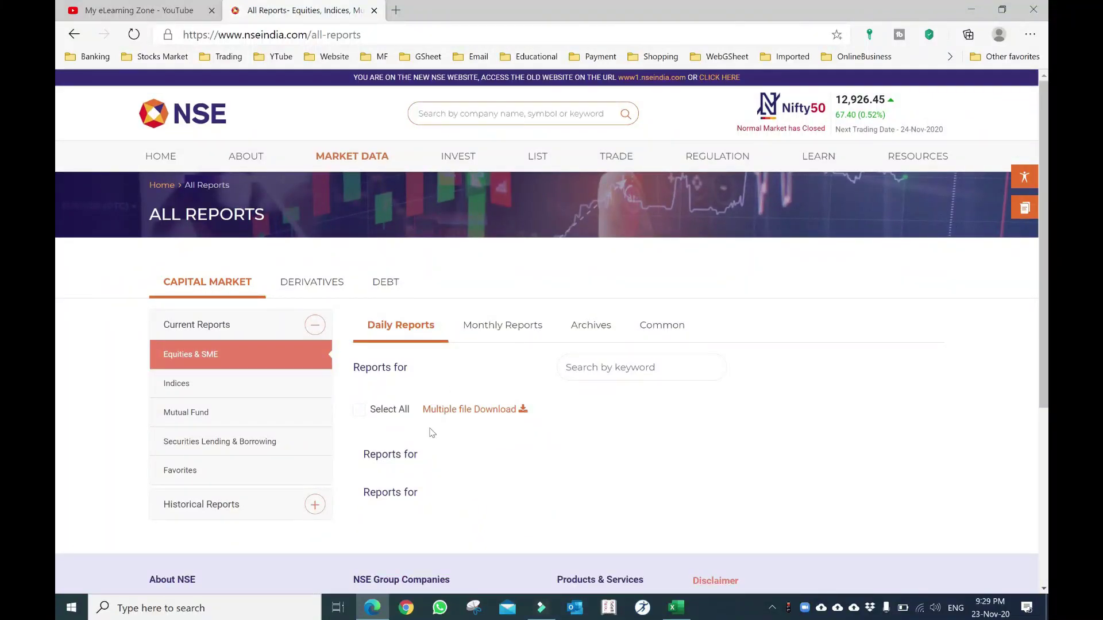
{"action": "scroll", "coordinate": [313, 437], "scroll_direction": "down", "scroll_amount": 5}
{"action": "scroll", "coordinate": [402, 420], "scroll_direction": "up", "scroll_amount": 5}
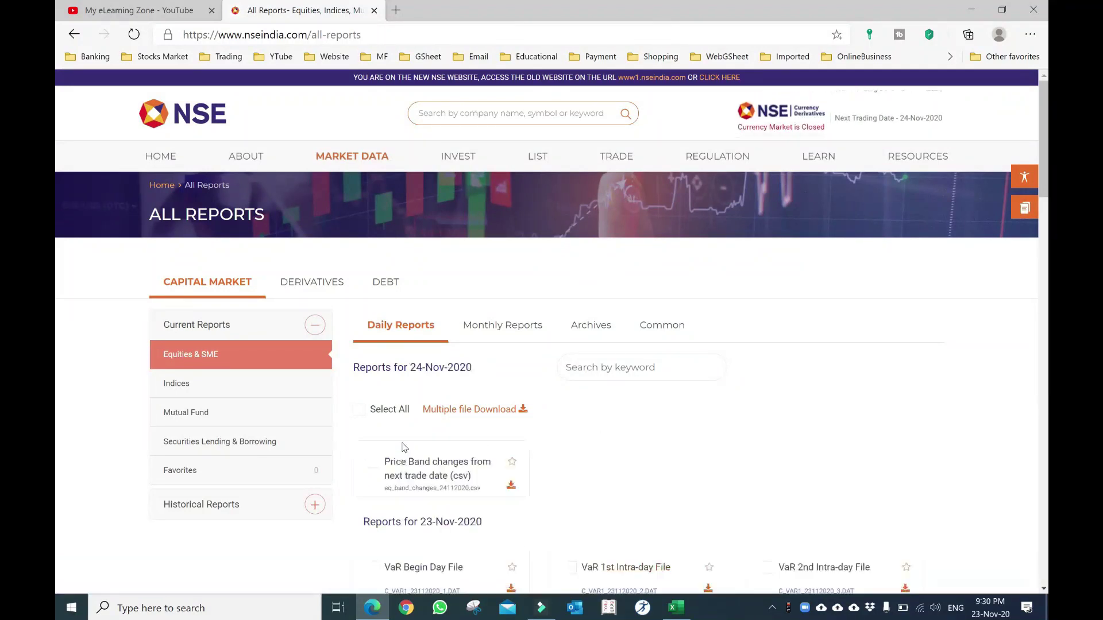
{"action": "scroll", "coordinate": [404, 447], "scroll_direction": "down", "scroll_amount": 6}
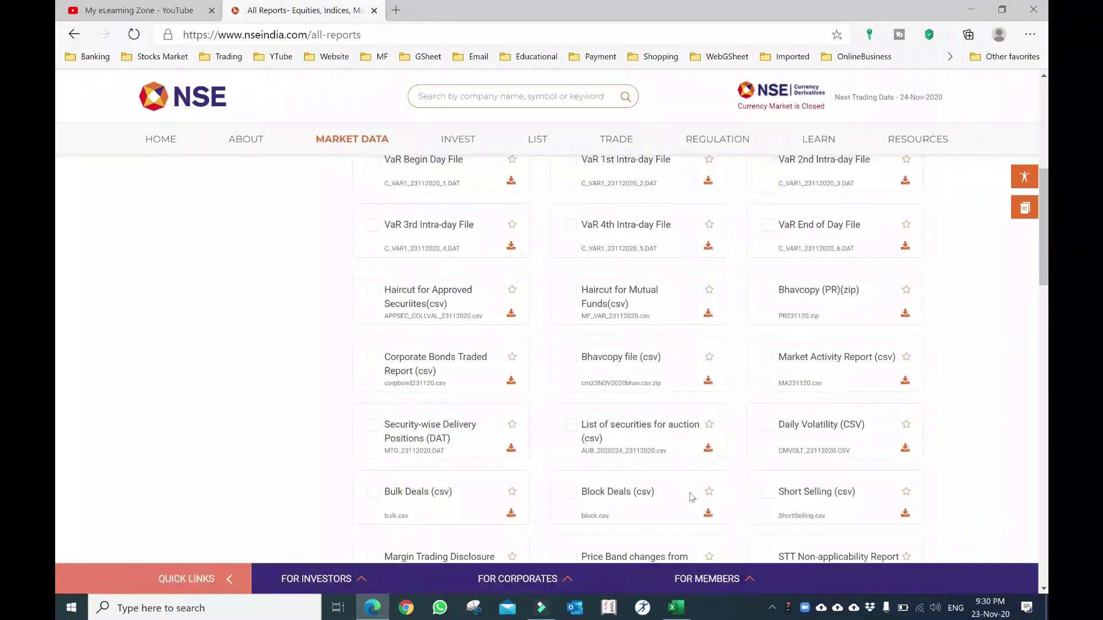
{"action": "scroll", "coordinate": [760, 488], "scroll_direction": "down", "scroll_amount": 3}
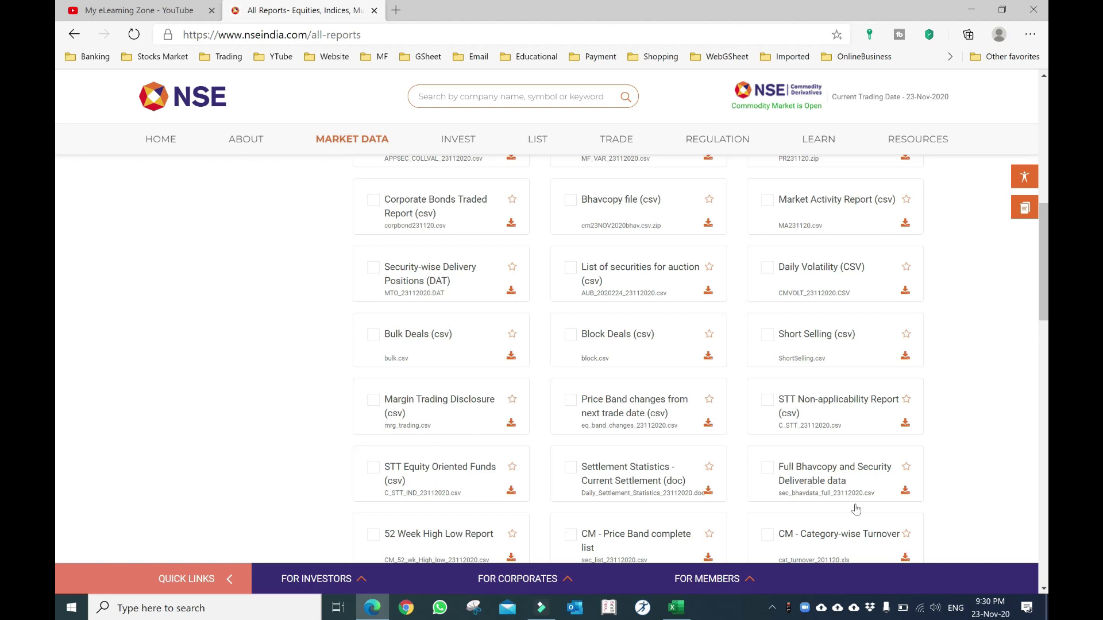
{"action": "left_click", "coordinate": [769, 472]}
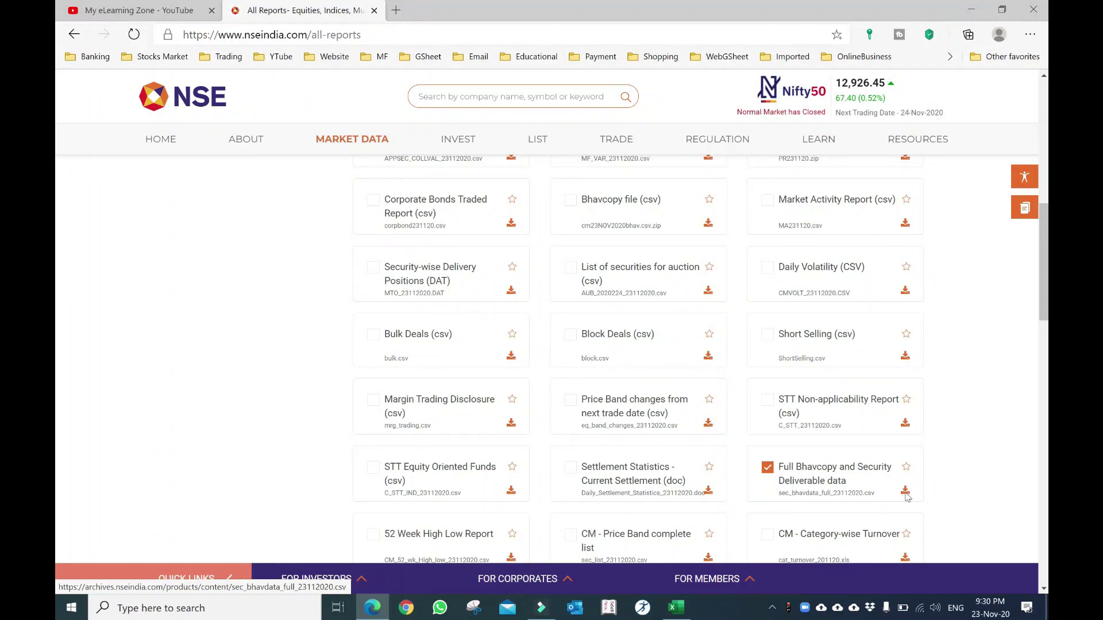
{"action": "right_click", "coordinate": [905, 493]}
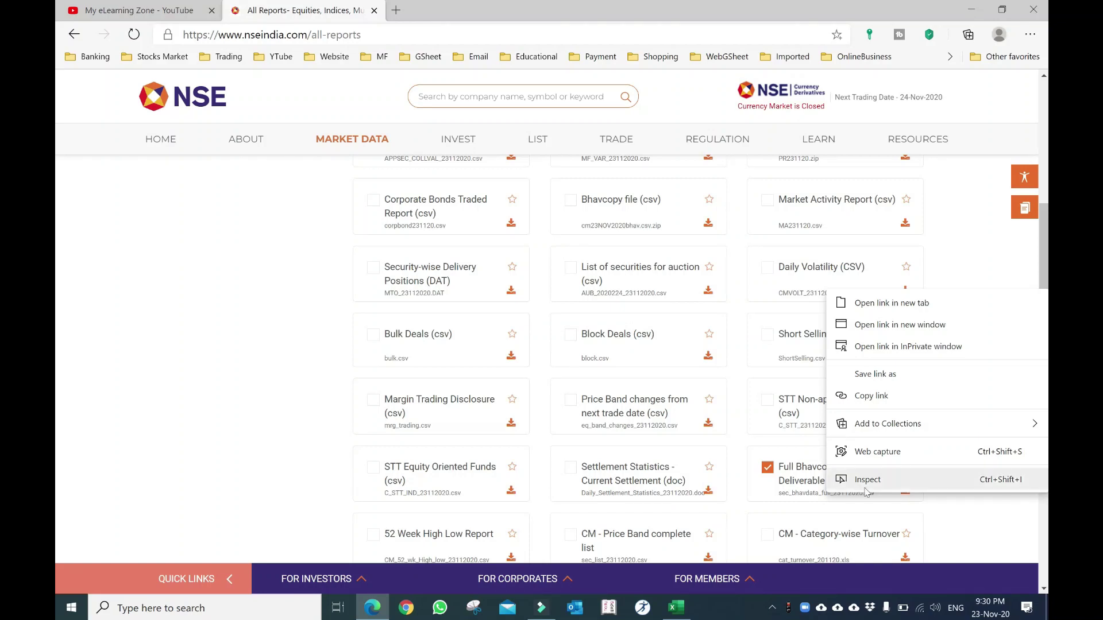
Download the sec_bhavdata_full CSV, copy its download link, and minimize Edge.
{"action": "left_click", "coordinate": [988, 522]}
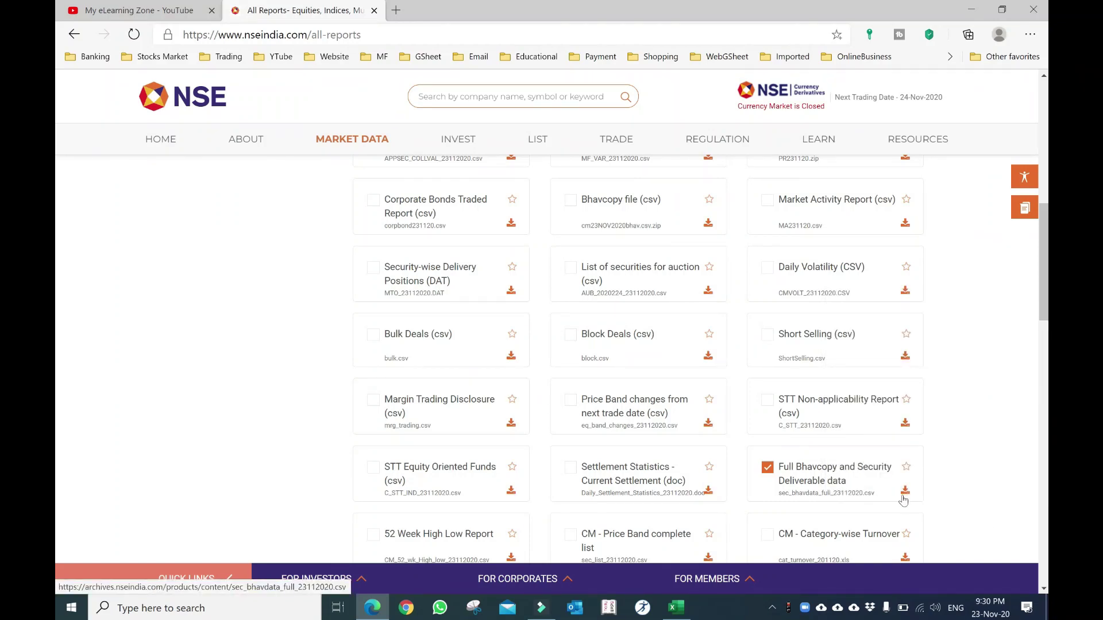
{"action": "left_click", "coordinate": [905, 493]}
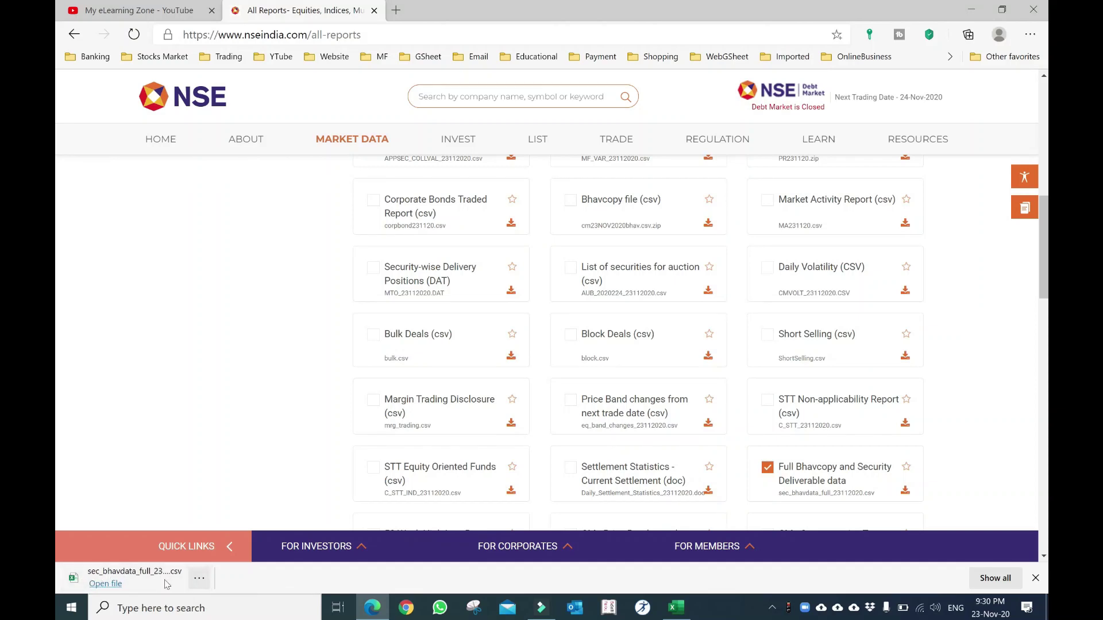
{"action": "left_click", "coordinate": [200, 579]}
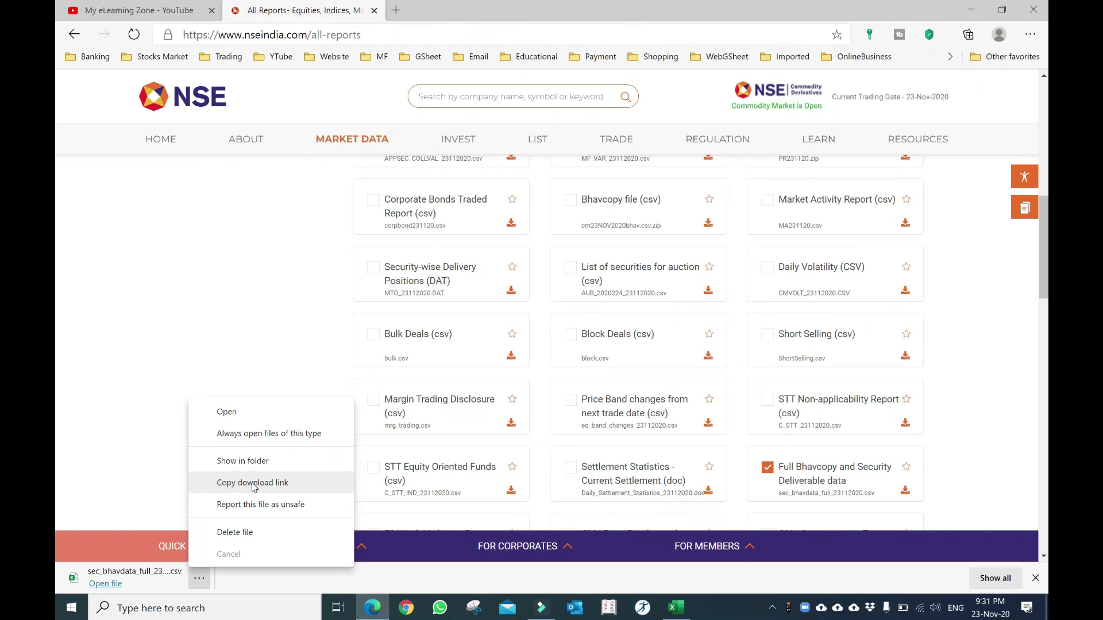
{"action": "left_click", "coordinate": [254, 486]}
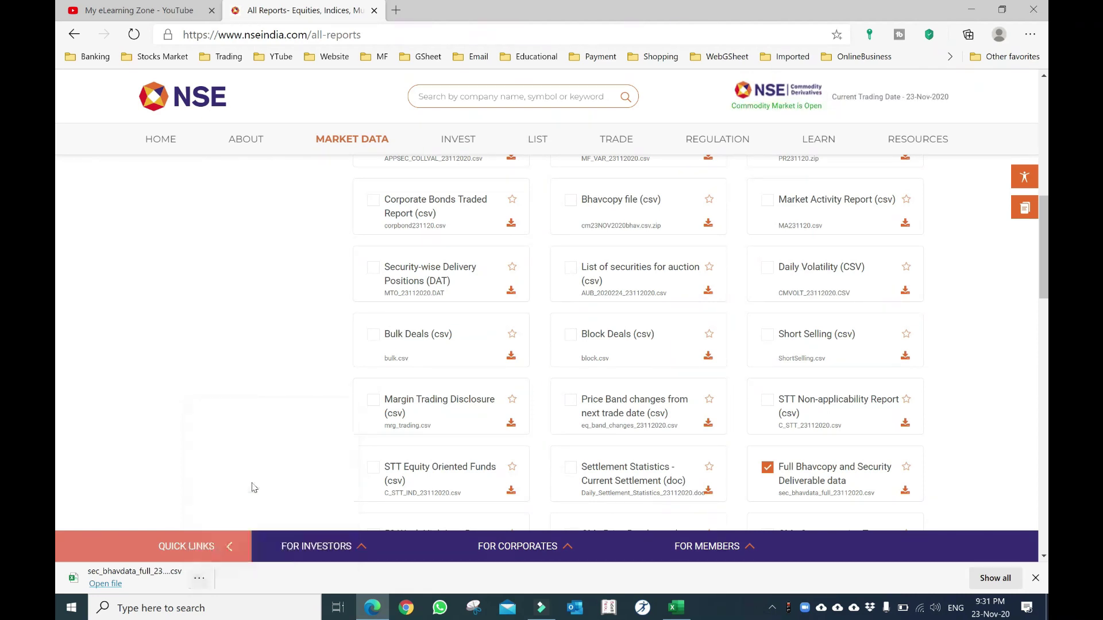
{"action": "left_click", "coordinate": [971, 10]}
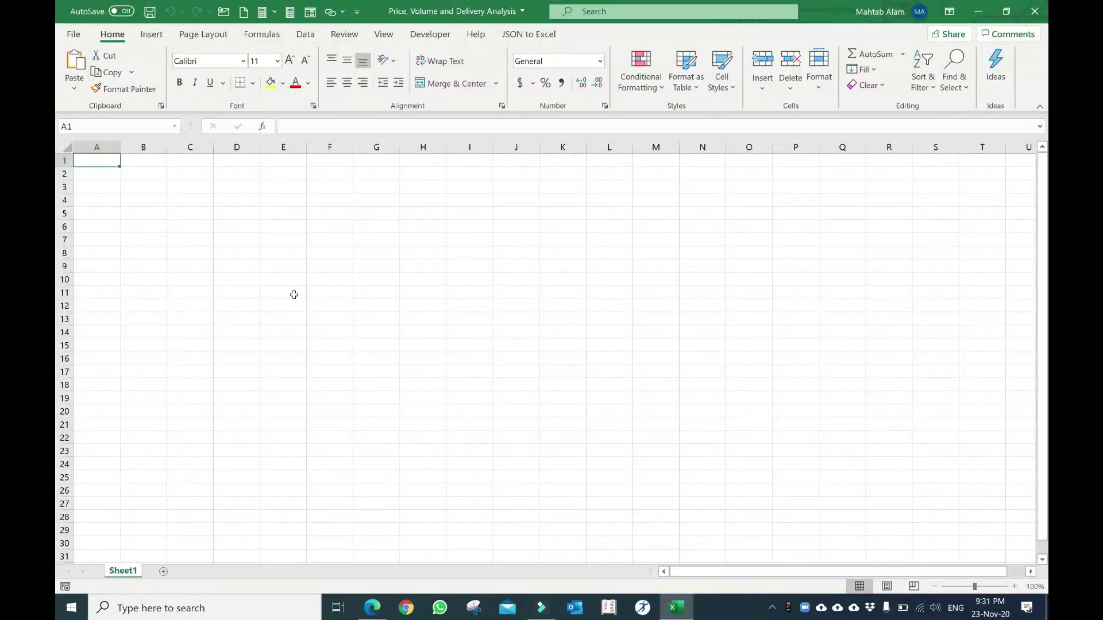
Import the copied NSE CSV link via Data > From Web and send it to Power Query Editor.
{"action": "left_click", "coordinate": [305, 36]}
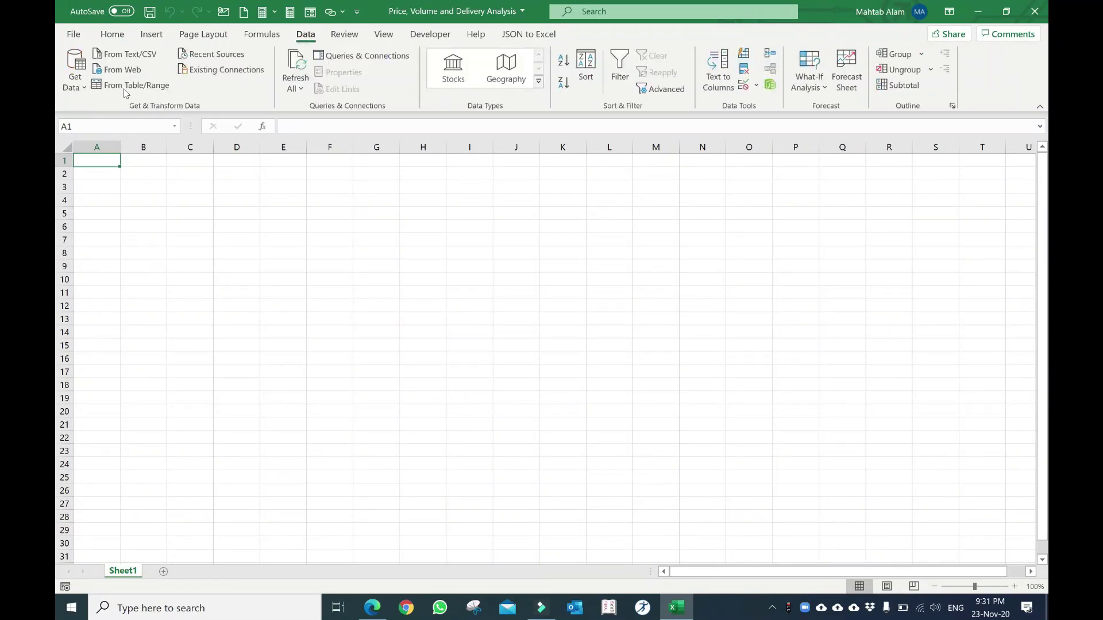
{"action": "left_click", "coordinate": [121, 70]}
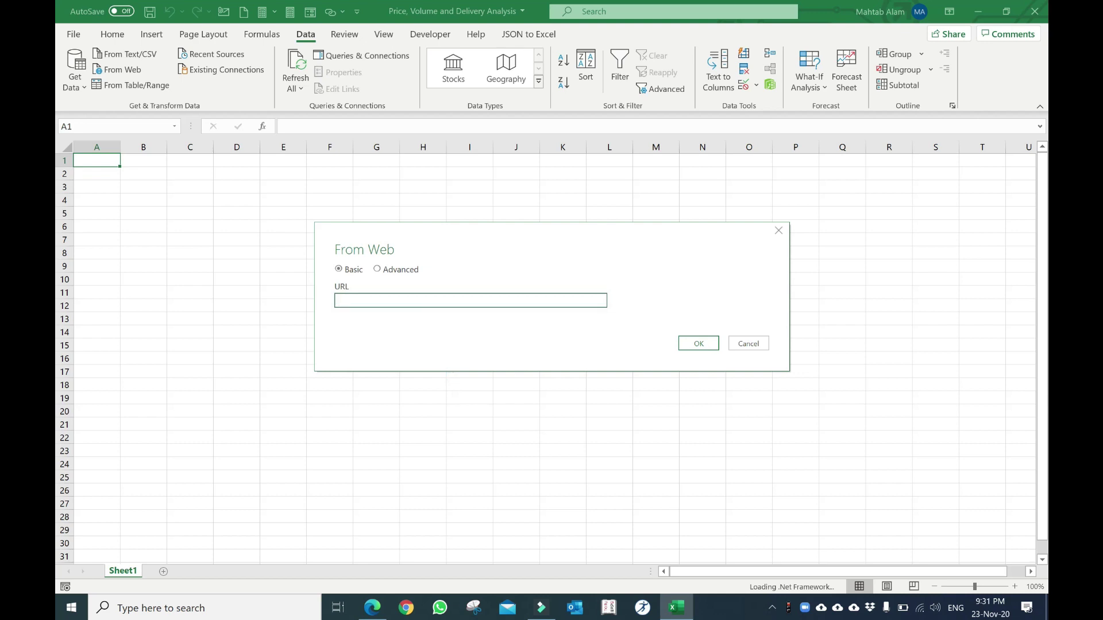
{"action": "right_click", "coordinate": [431, 301]}
{"action": "left_click", "coordinate": [464, 349]}
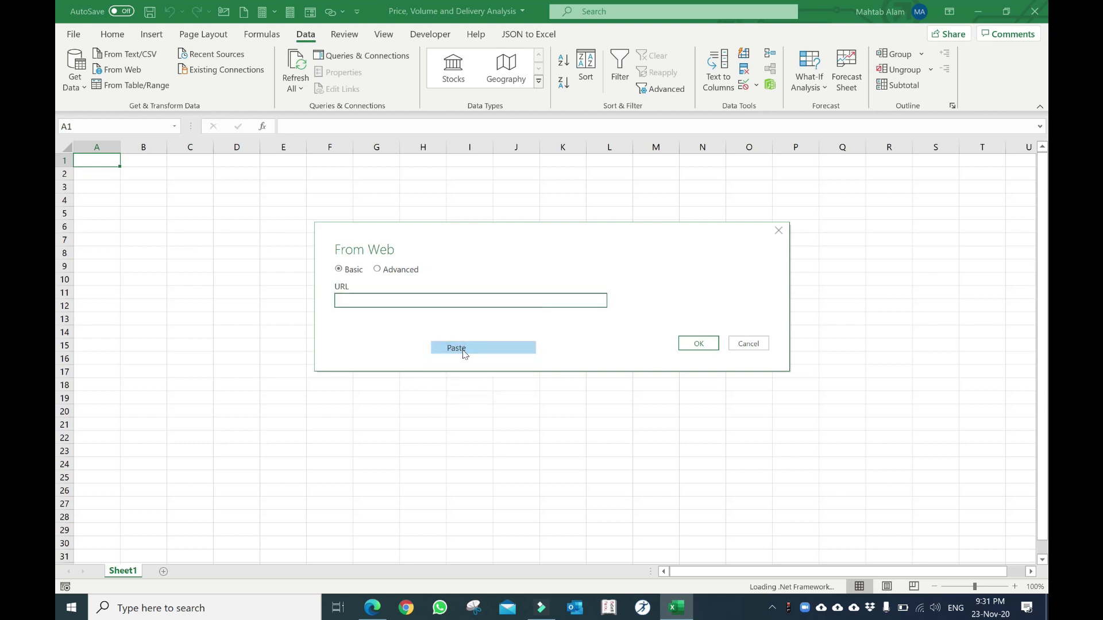
{"action": "left_click", "coordinate": [706, 347]}
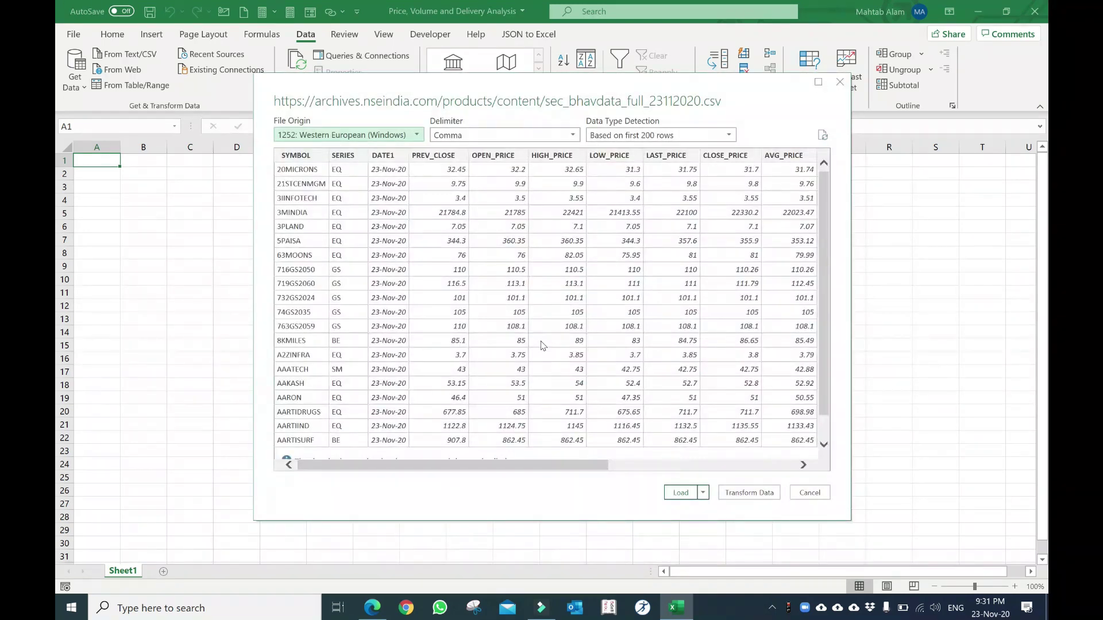
{"action": "left_click", "coordinate": [749, 493]}
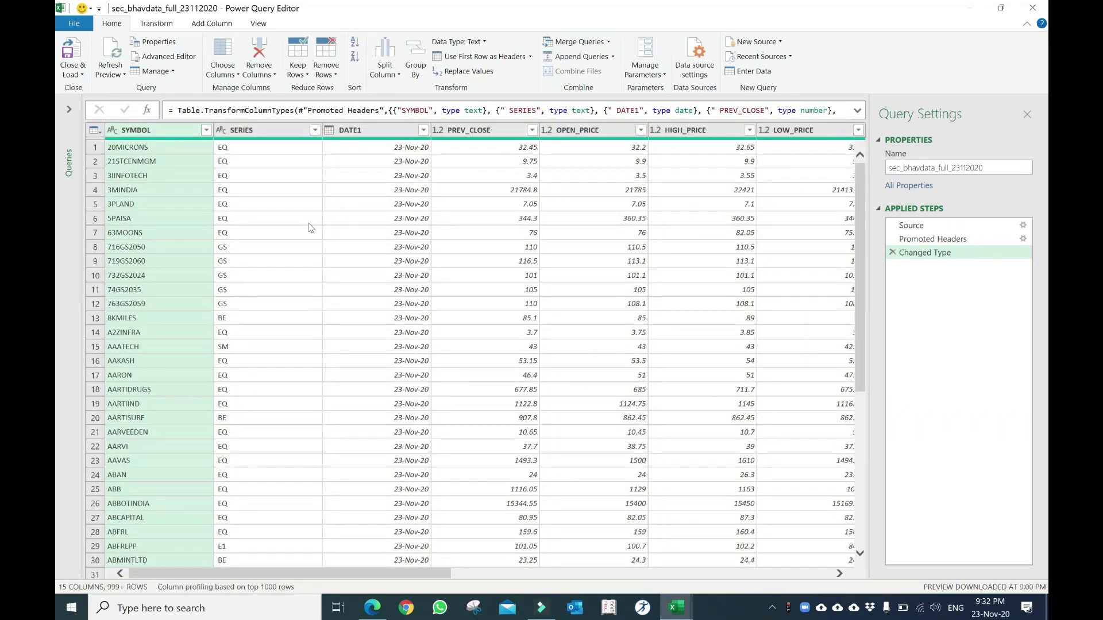
Filter the SERIES column to keep only EQ rows.
{"action": "left_click", "coordinate": [308, 130]}
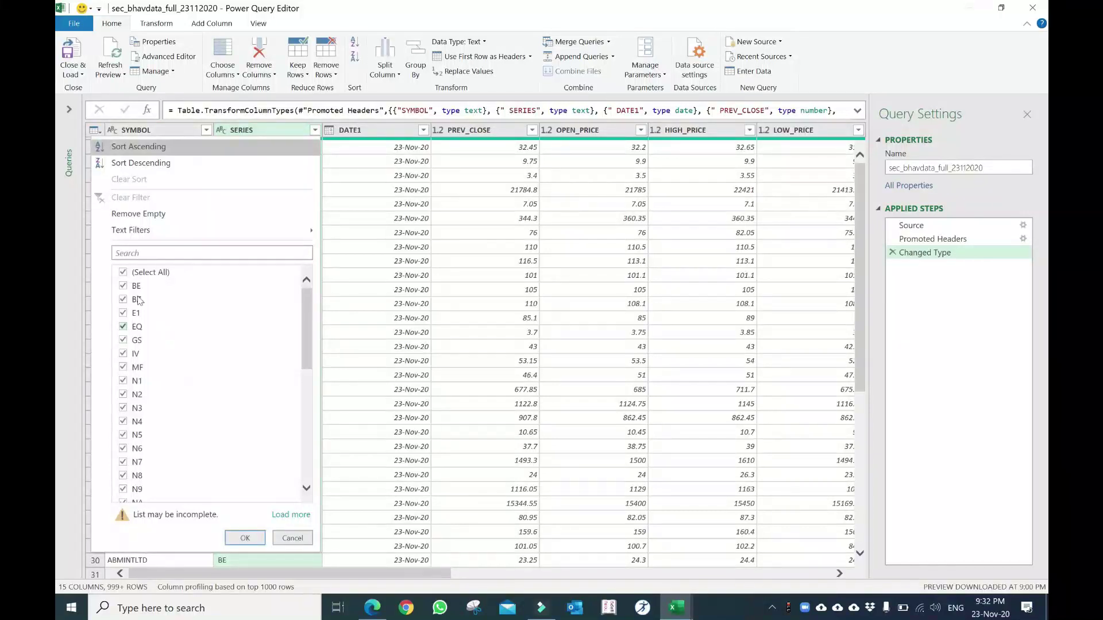
{"action": "left_click", "coordinate": [123, 272]}
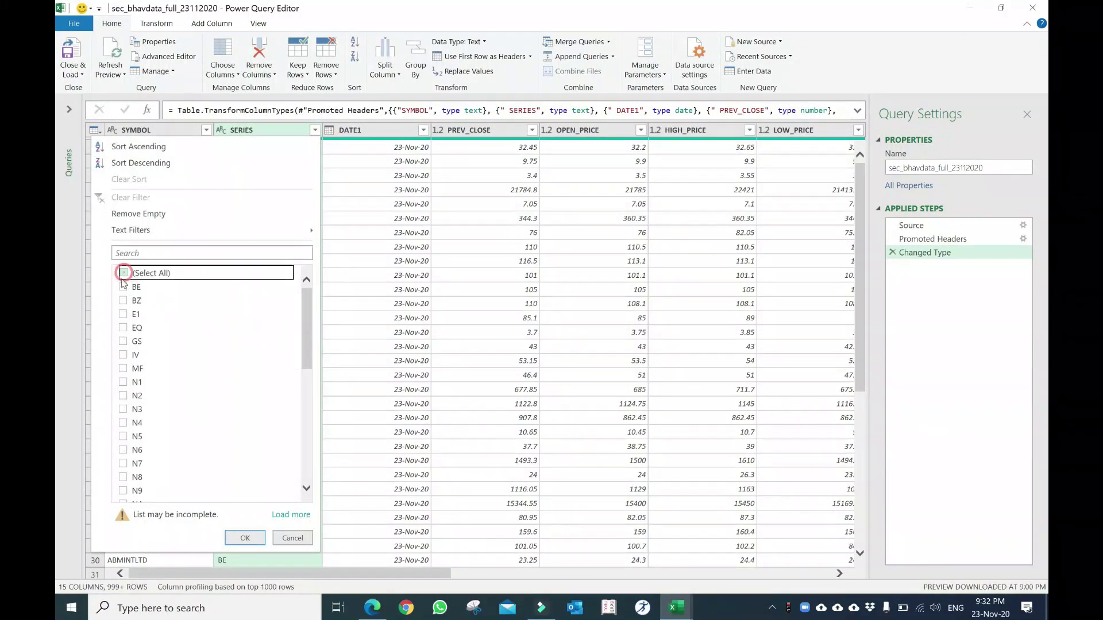
{"action": "left_click", "coordinate": [123, 327]}
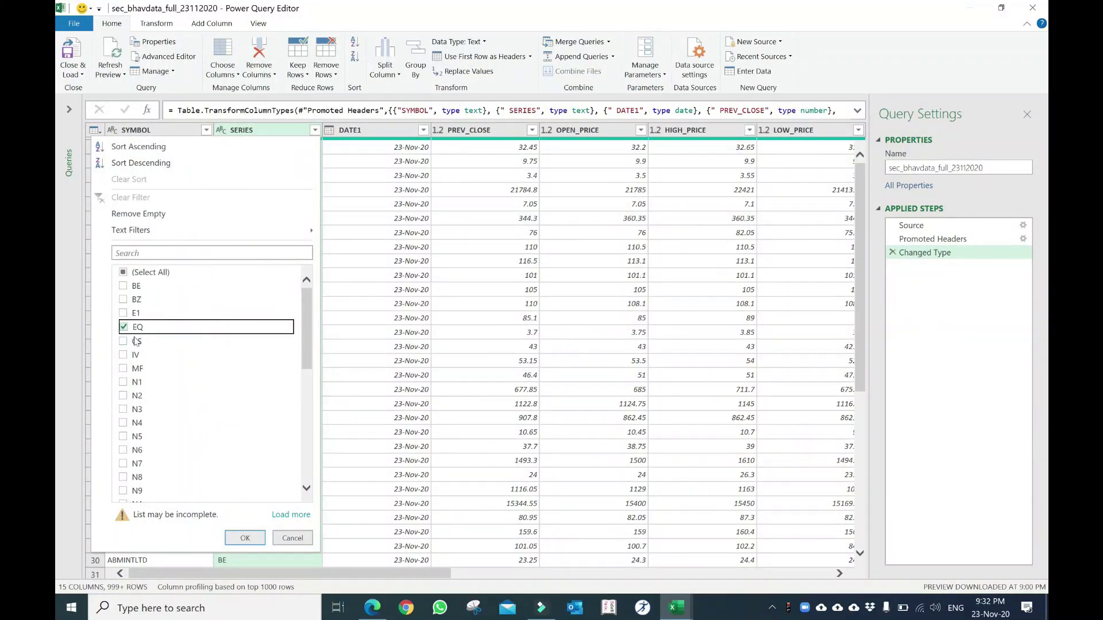
{"action": "left_click", "coordinate": [244, 538]}
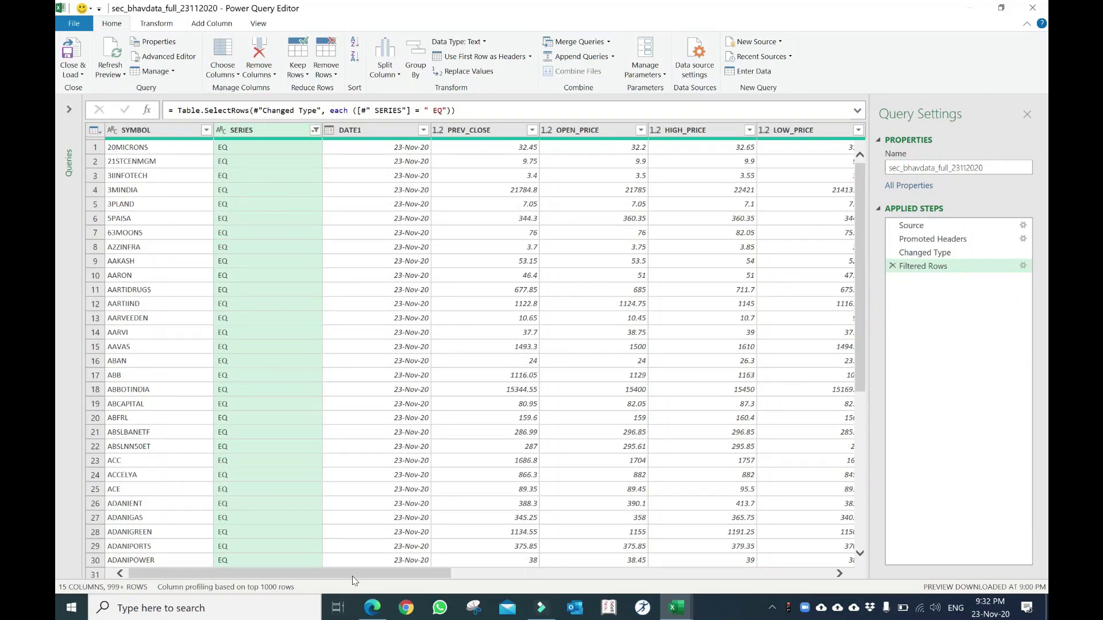
Remove the SERIES column and expand the Queries pane.
{"action": "left_click_drag", "start_coordinate": [429, 573], "coordinate": [204, 582]}
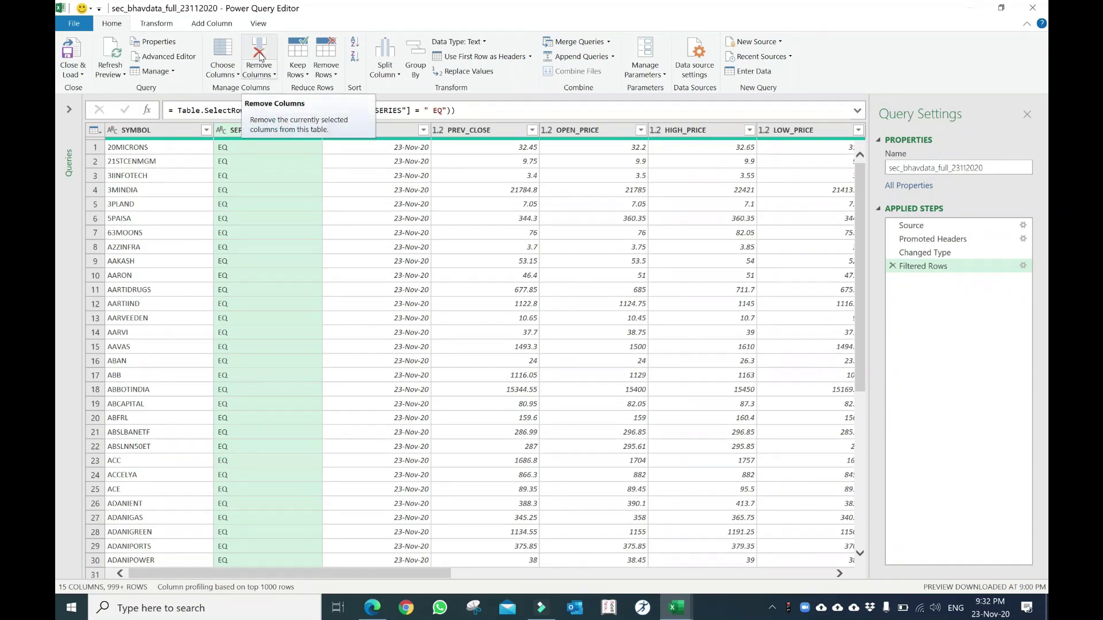
{"action": "left_click", "coordinate": [260, 56]}
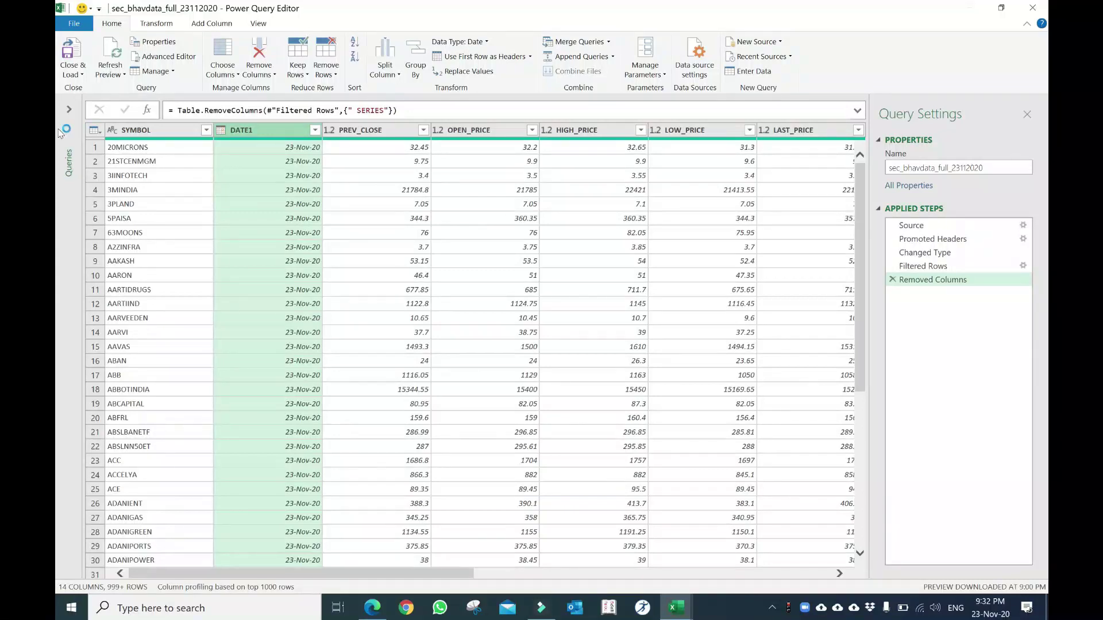
{"action": "left_click", "coordinate": [69, 110]}
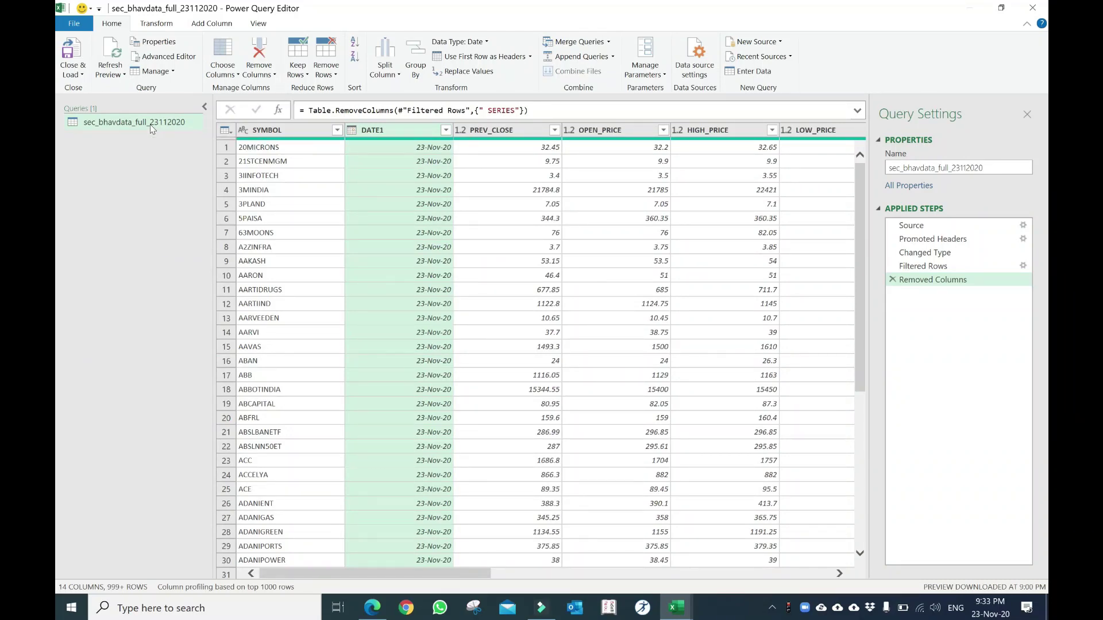
Rename the query to sec_bhavdata_full.
{"action": "right_click", "coordinate": [151, 128]}
{"action": "left_click", "coordinate": [117, 179]}
{"action": "right_click", "coordinate": [157, 120]}
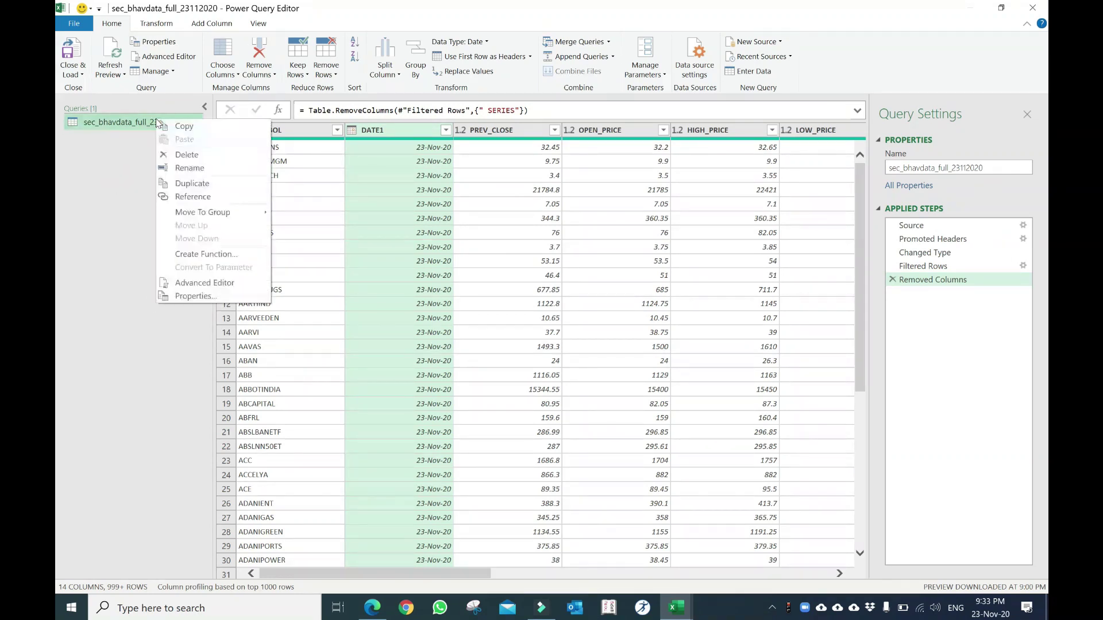
{"action": "left_click", "coordinate": [189, 168]}
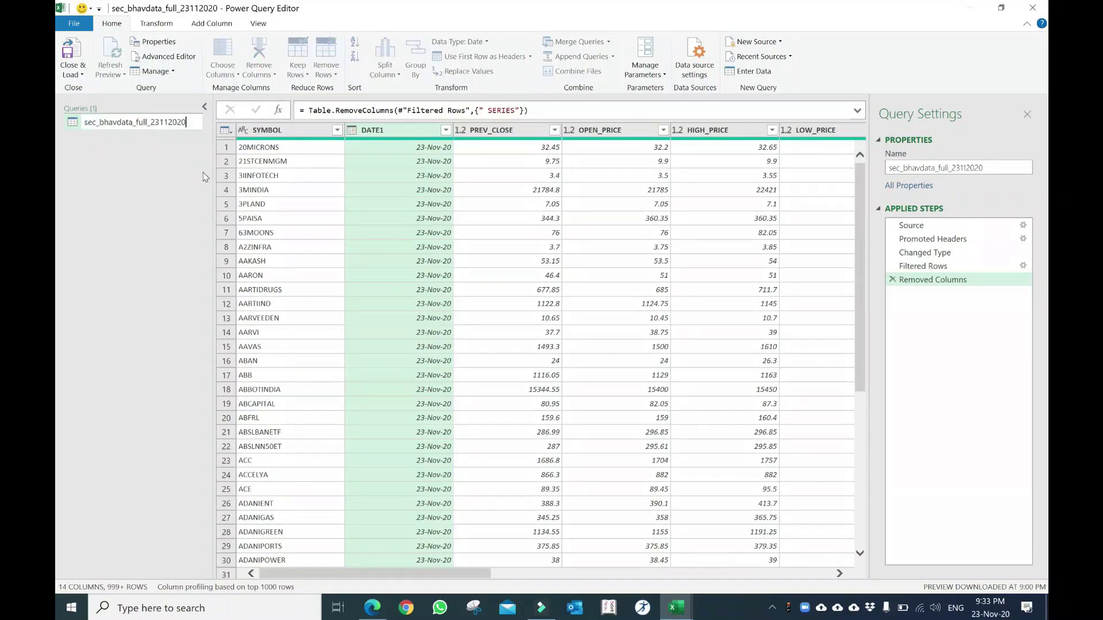
{"action": "key", "text": "BackSpace"}
{"action": "key", "text": "BackSpace"}
{"action": "key", "text": "BackSpace"}
{"action": "key", "text": "BackSpace"}
{"action": "key", "text": "BackSpace"}
{"action": "key", "text": "BackSpace"}
{"action": "left_click", "coordinate": [186, 168]}
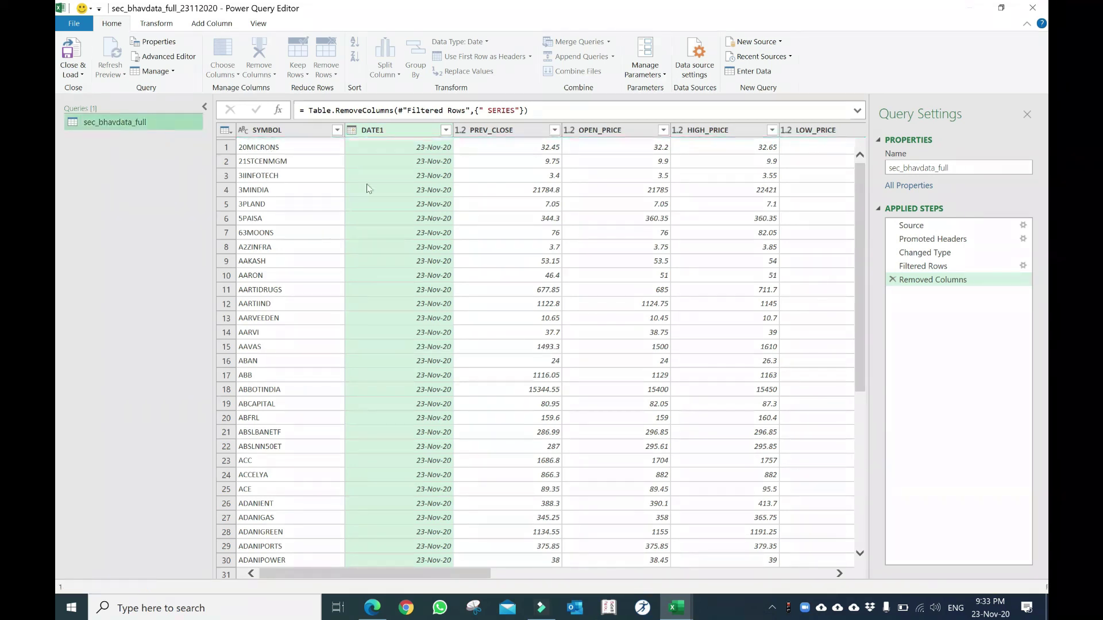
In Advanced Editor, add the header '(ReportDate as text) as table =>' above let.
{"action": "left_click", "coordinate": [185, 60]}
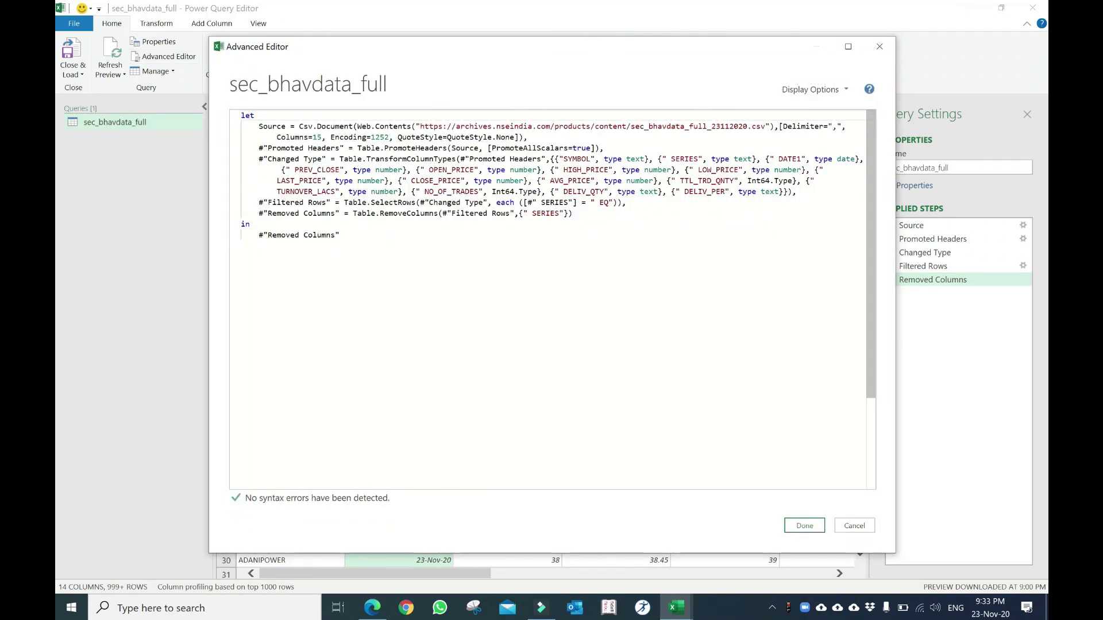
{"action": "key", "text": "Return"}
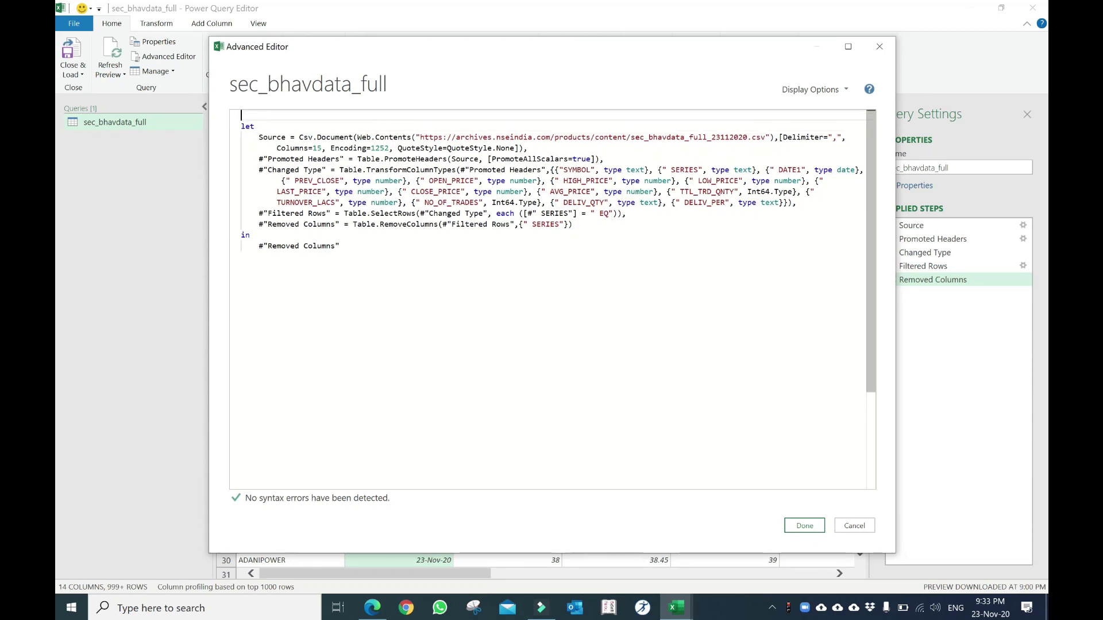
{"action": "type", "text": "("}
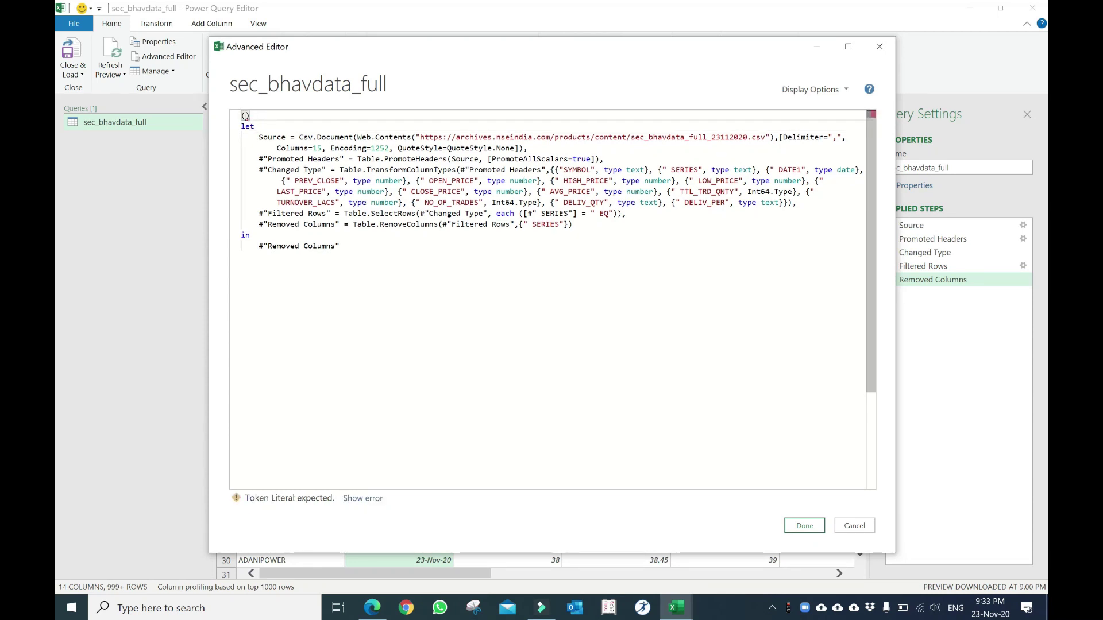
{"action": "type", "text": "R"}
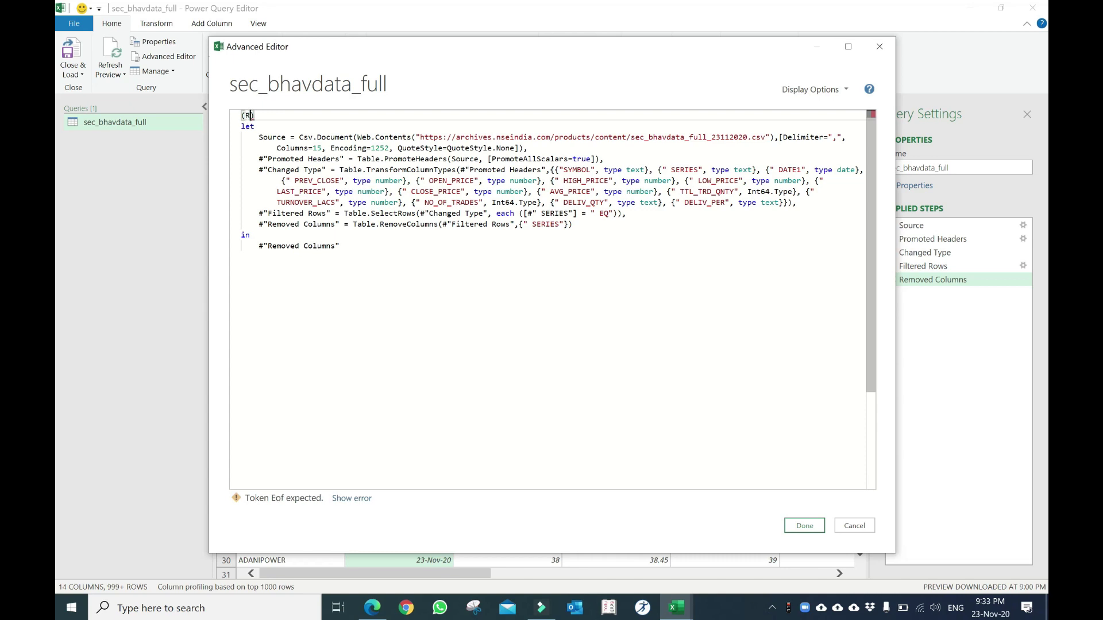
{"action": "type", "text": "ep"}
{"action": "type", "text": "ortDate"}
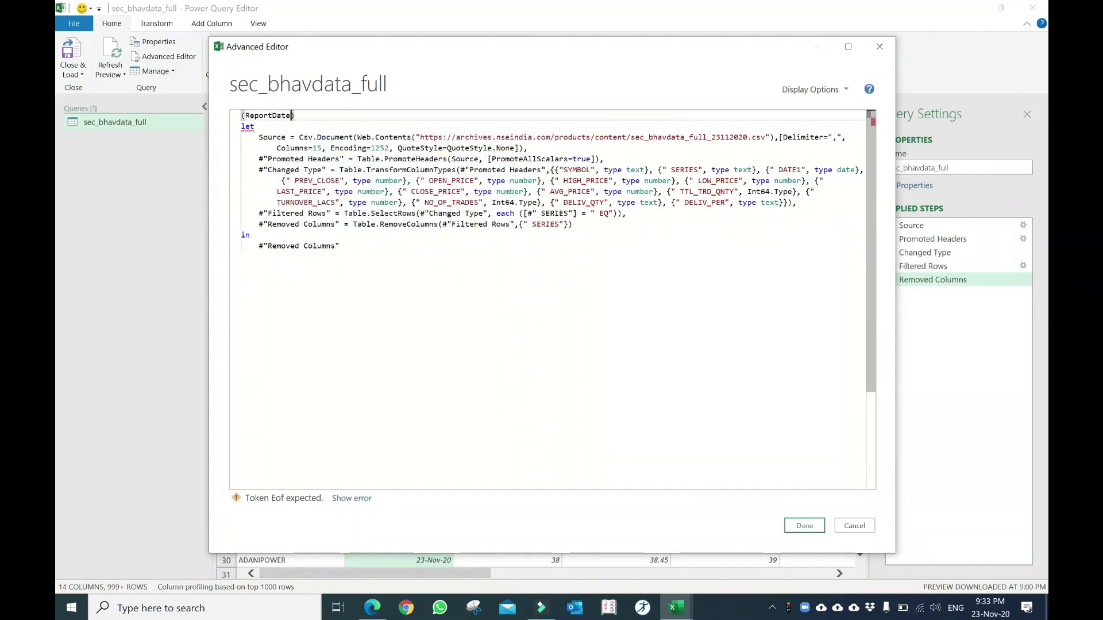
{"action": "type", "text": " a"}
{"action": "type", "text": "s te"}
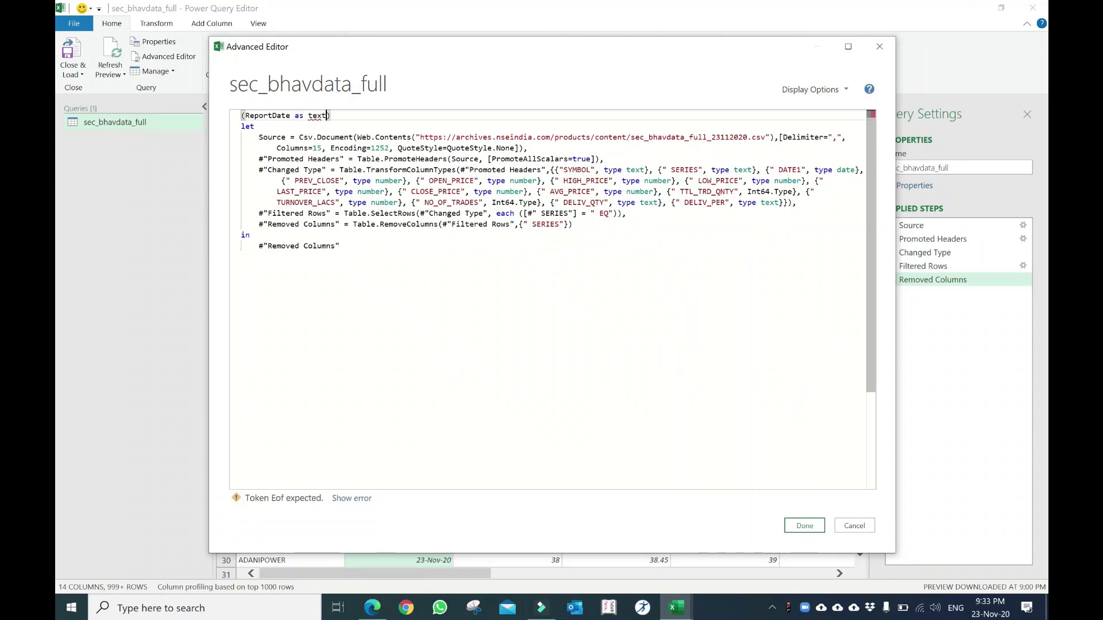
{"action": "type", "text": "xt"}
{"action": "key", "text": "Escape"}
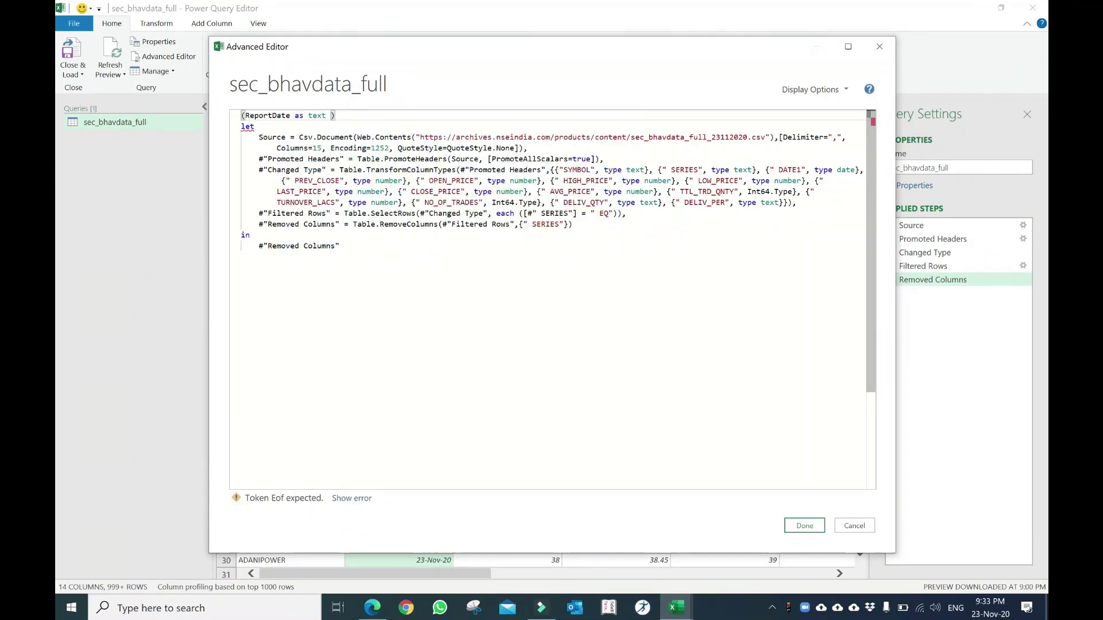
{"action": "left_click", "coordinate": [336, 115]}
{"action": "type", "text": "s "}
{"action": "type", "text": "table"}
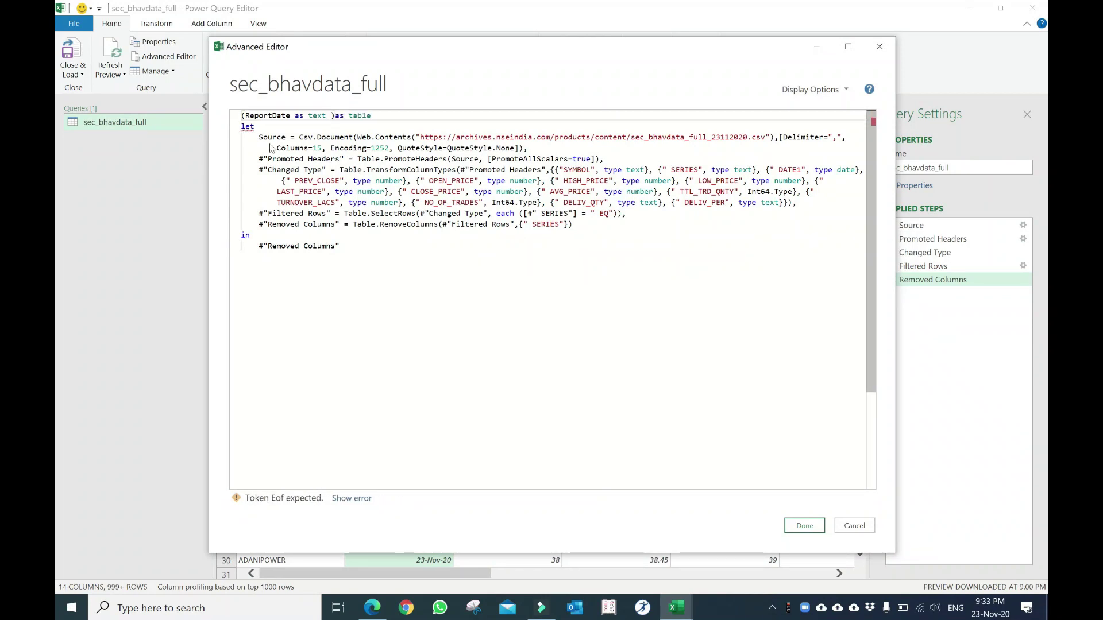
{"action": "type", "text": " ="}
{"action": "type", "text": ">"}
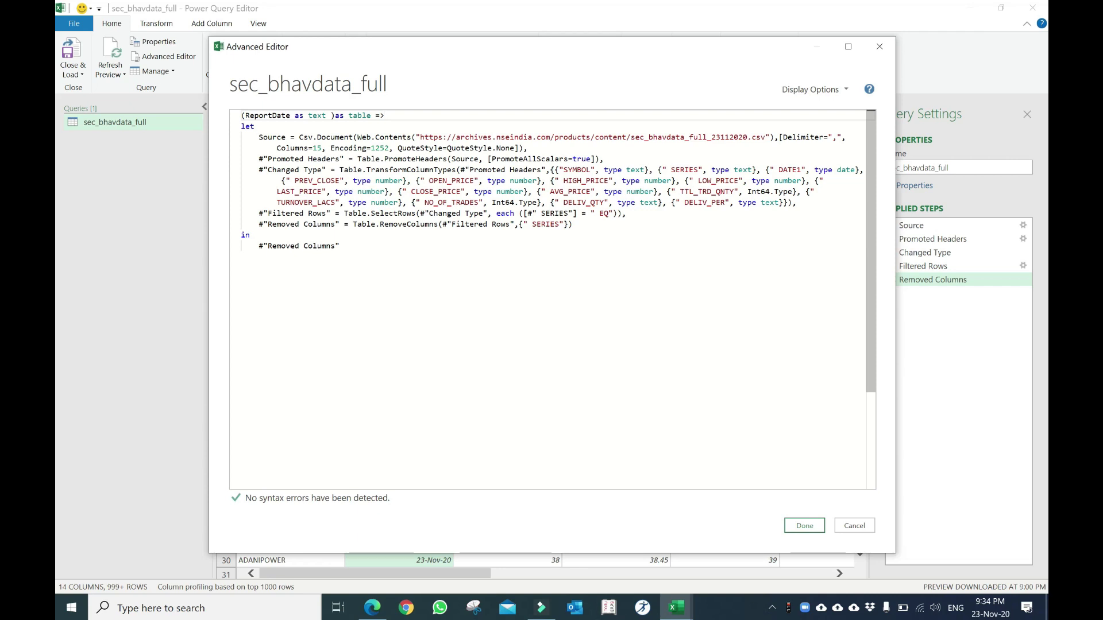
{"action": "left_click", "coordinate": [712, 137]}
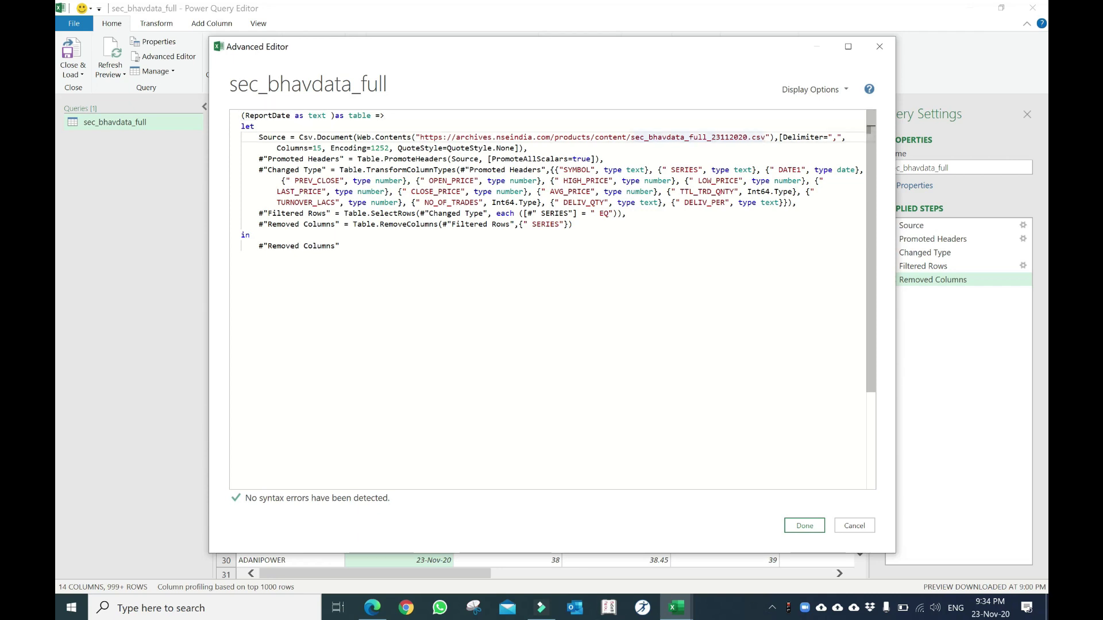
{"action": "left_click_drag", "start_coordinate": [415, 137], "coordinate": [533, 136]}
Replace 23112020 in the Source URL with "&ReportDate&".
{"action": "left_click", "coordinate": [712, 136]}
{"action": "type", "text": "\""}
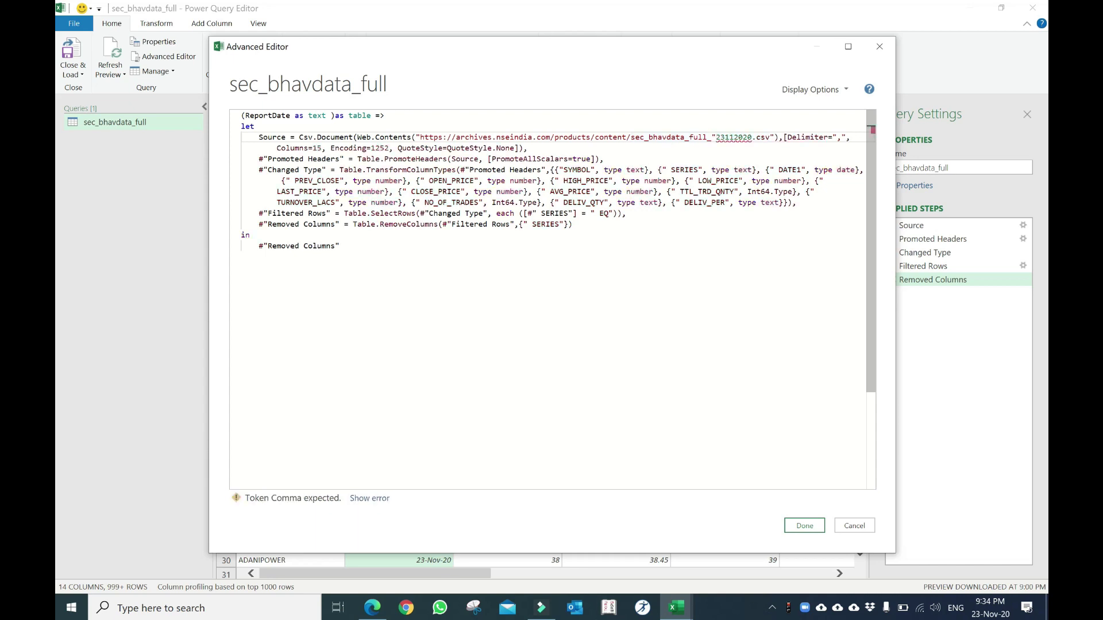
{"action": "type", "text": "&"}
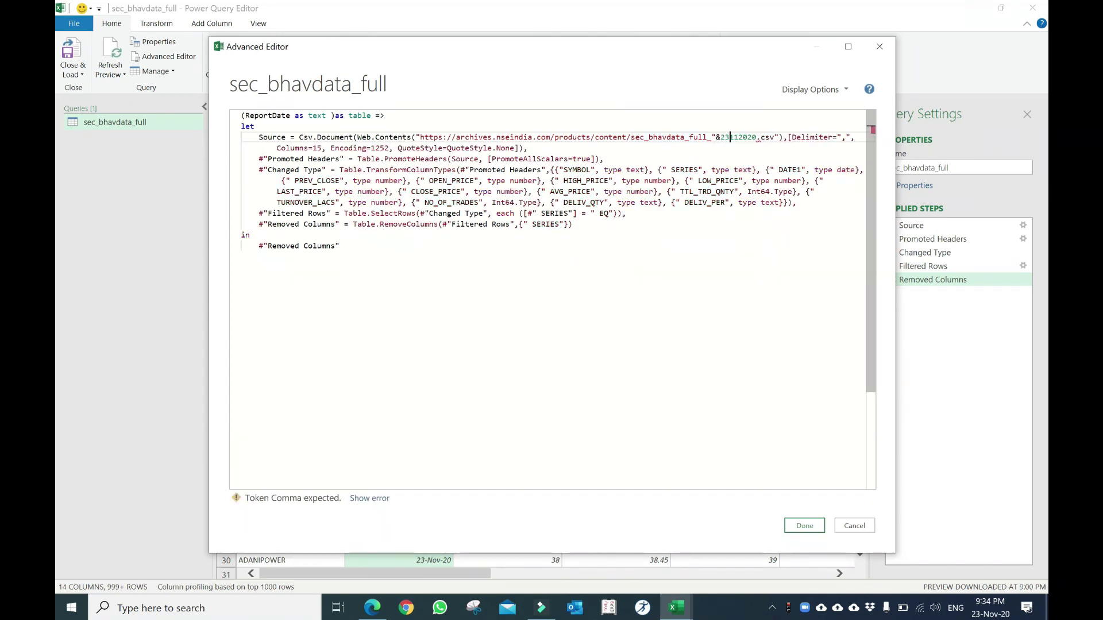
{"action": "key", "text": "Right"}
{"action": "key", "text": "Right"}
{"action": "key", "text": "Right"}
{"action": "type", "text": "\""}
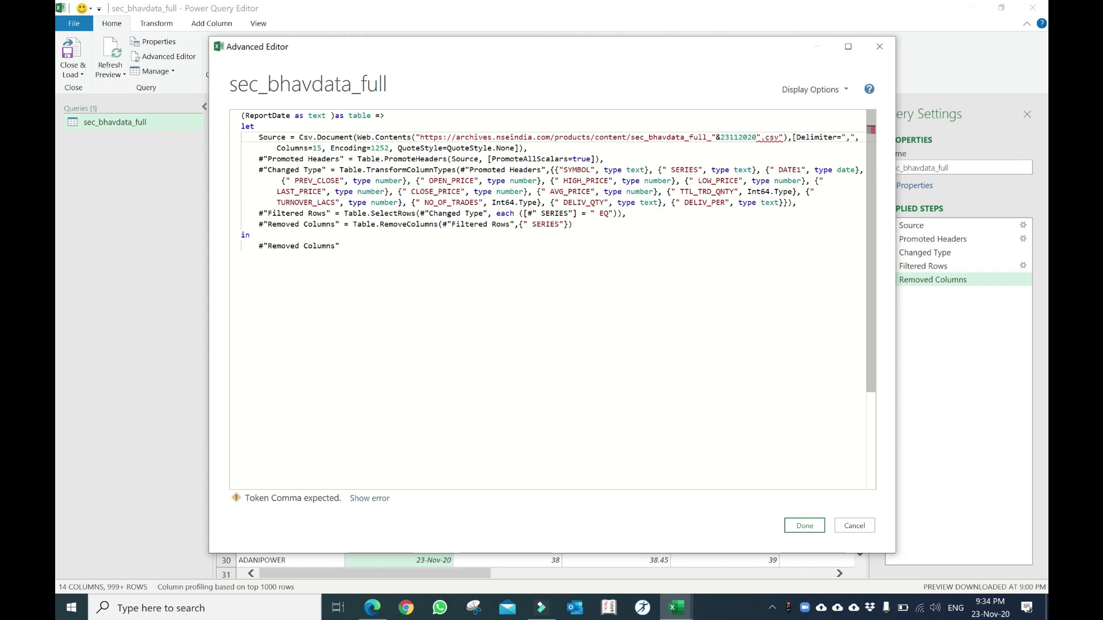
{"action": "type", "text": "&"}
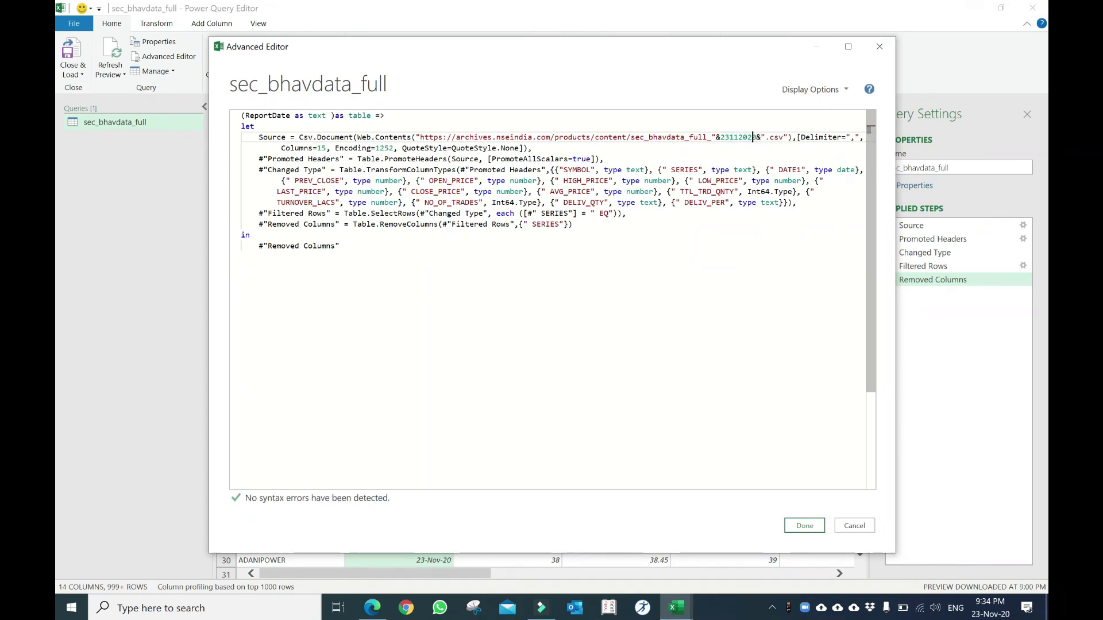
{"action": "key", "text": "shift+Left"}
{"action": "key", "text": "shift+Left"}
{"action": "key", "text": "shift+Left"}
{"action": "key", "text": "shift+Left"}
{"action": "key", "text": "shift+Left"}
{"action": "key", "text": "shift+Left"}
{"action": "left_click_drag", "start_coordinate": [721, 136], "coordinate": [757, 137]}
{"action": "key", "text": "BackSpace"}
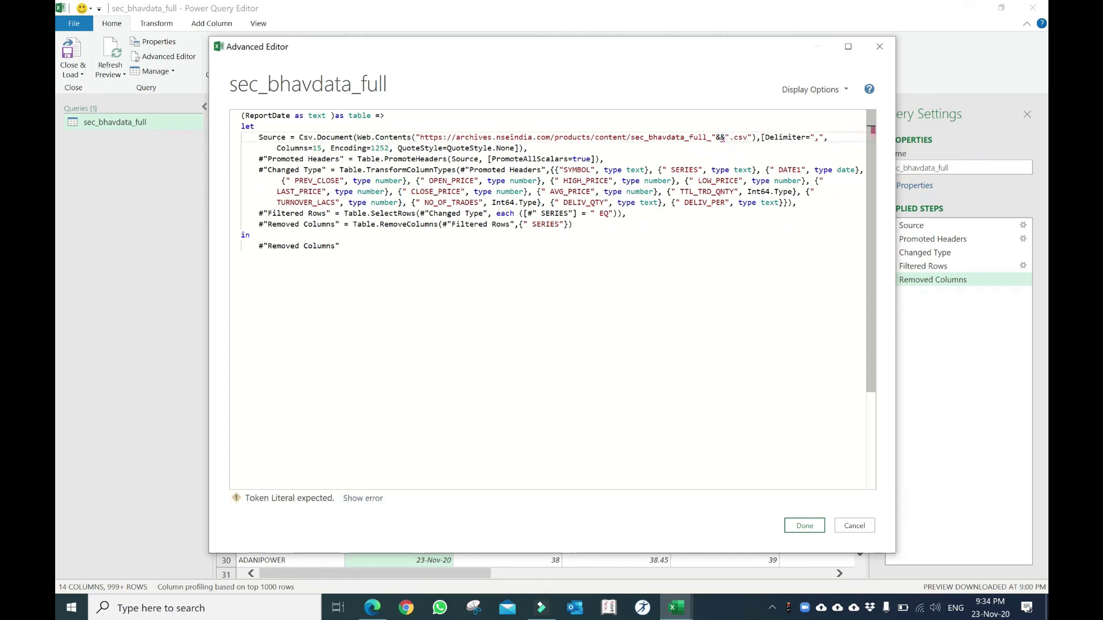
{"action": "type", "text": "Rep"}
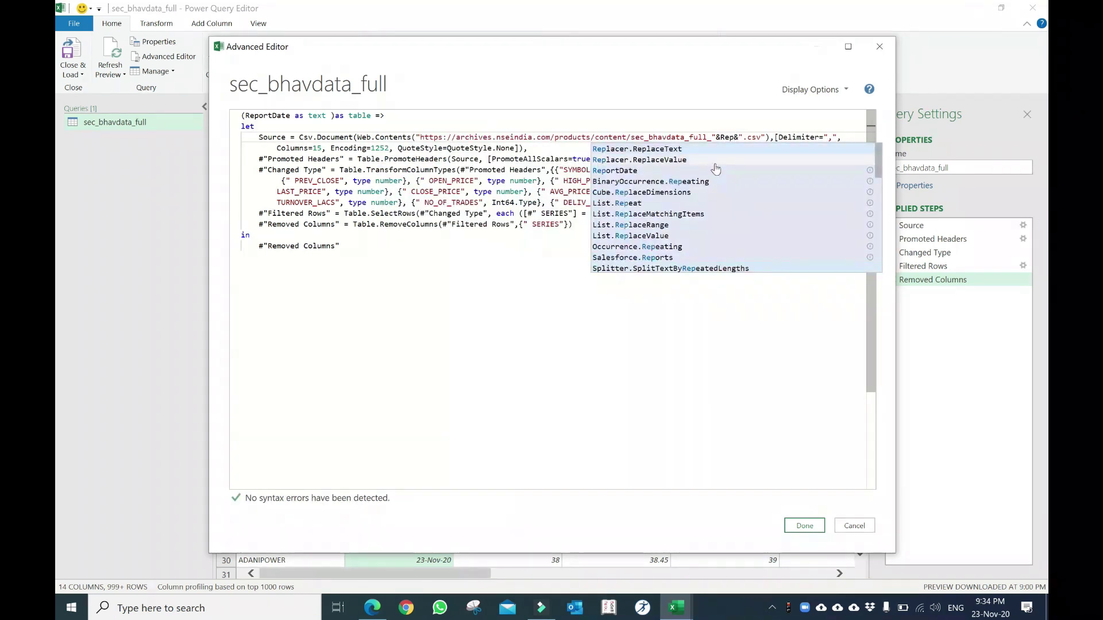
{"action": "type", "text": "r"}
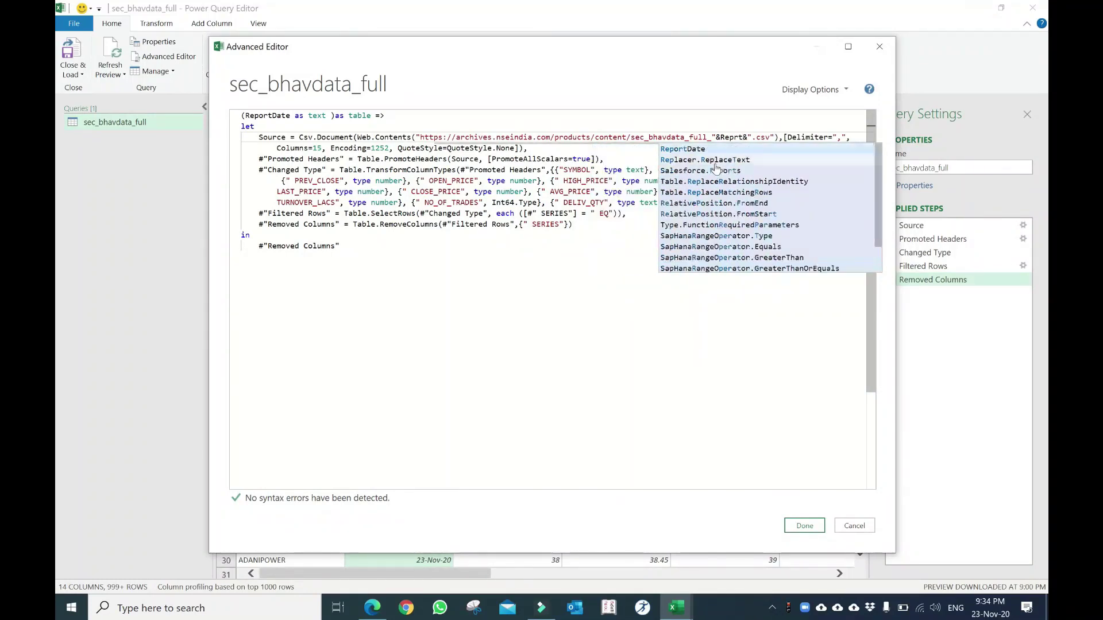
{"action": "key", "text": "BackSpace"}
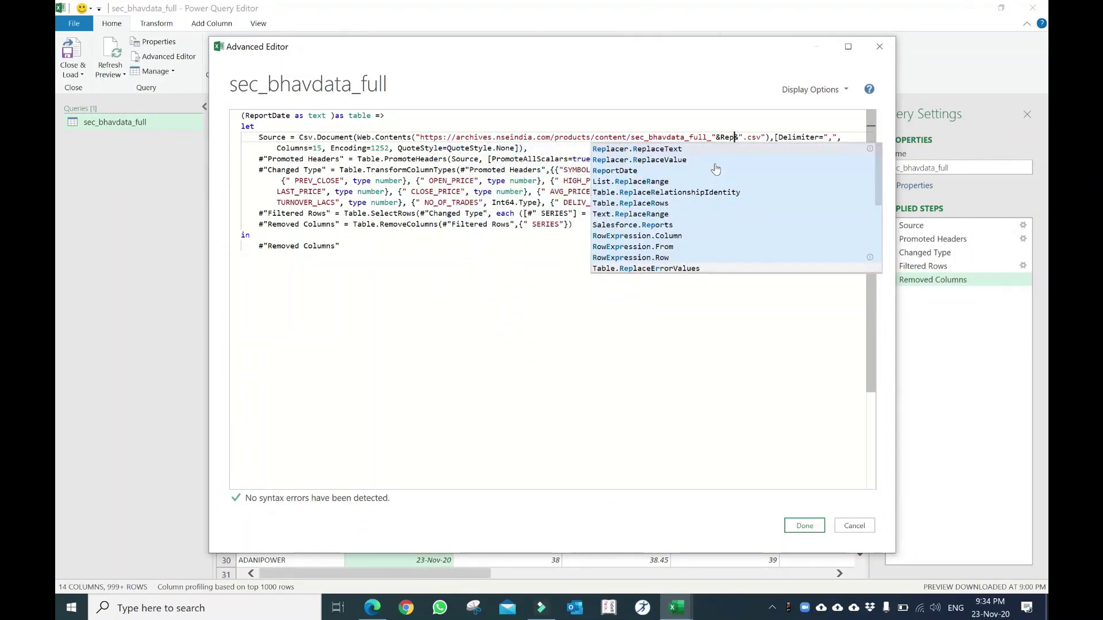
{"action": "type", "text": "o"}
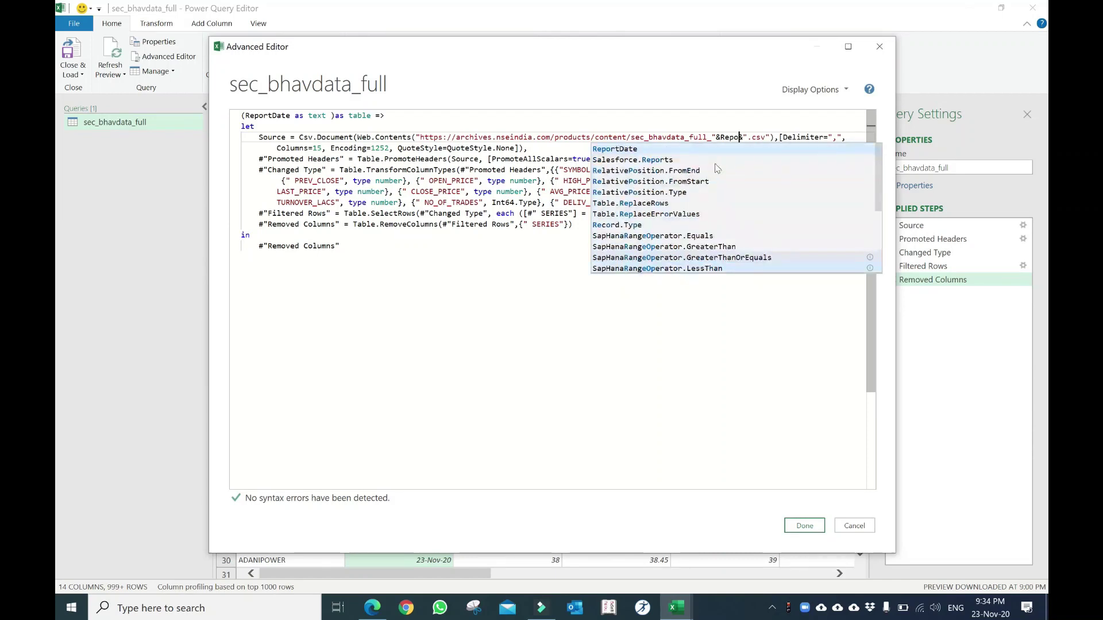
{"action": "type", "text": "rt"}
{"action": "key", "text": "Tab"}
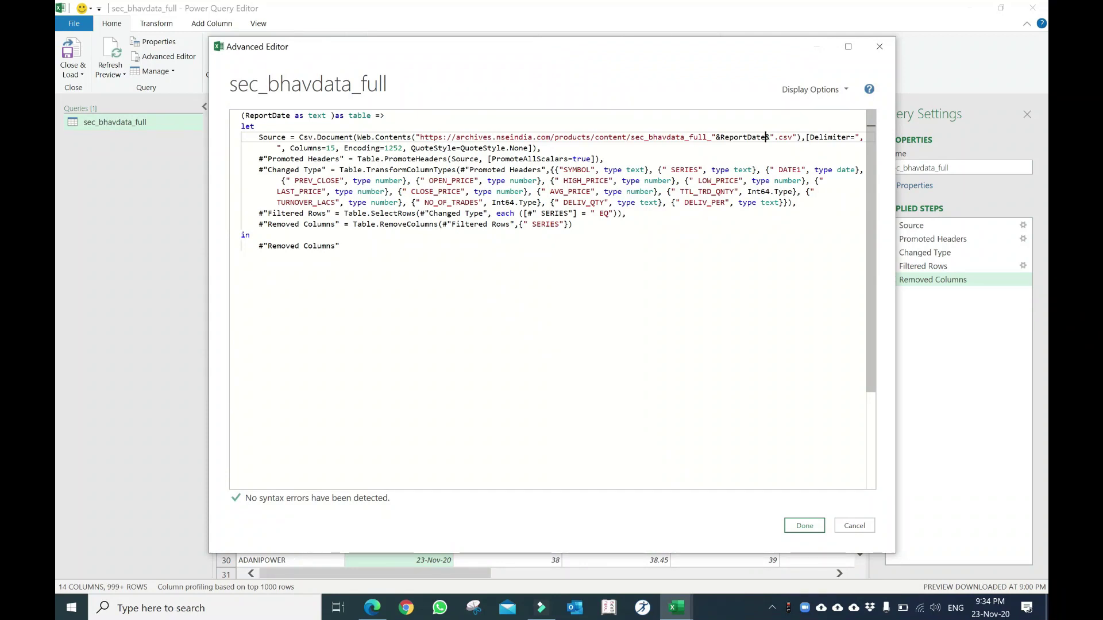
Check the ReportDate parameter header and save the code with Done.
{"action": "left_click_drag", "start_coordinate": [244, 114], "coordinate": [255, 126]}
{"action": "double_click", "coordinate": [267, 116]}
{"action": "left_click", "coordinate": [291, 116]}
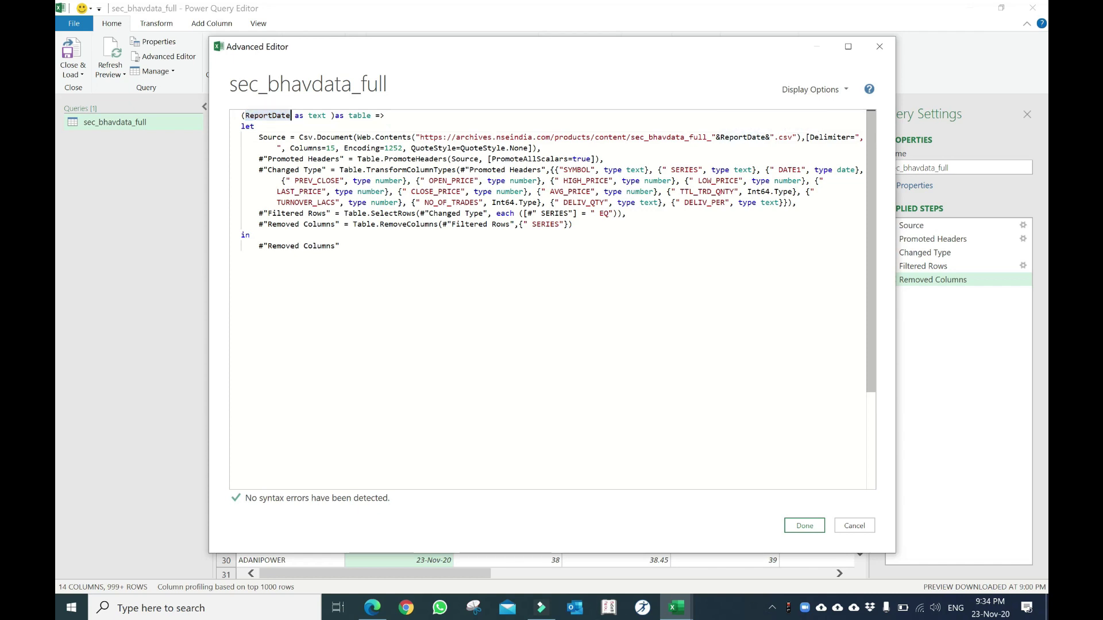
{"action": "left_click", "coordinate": [804, 527]}
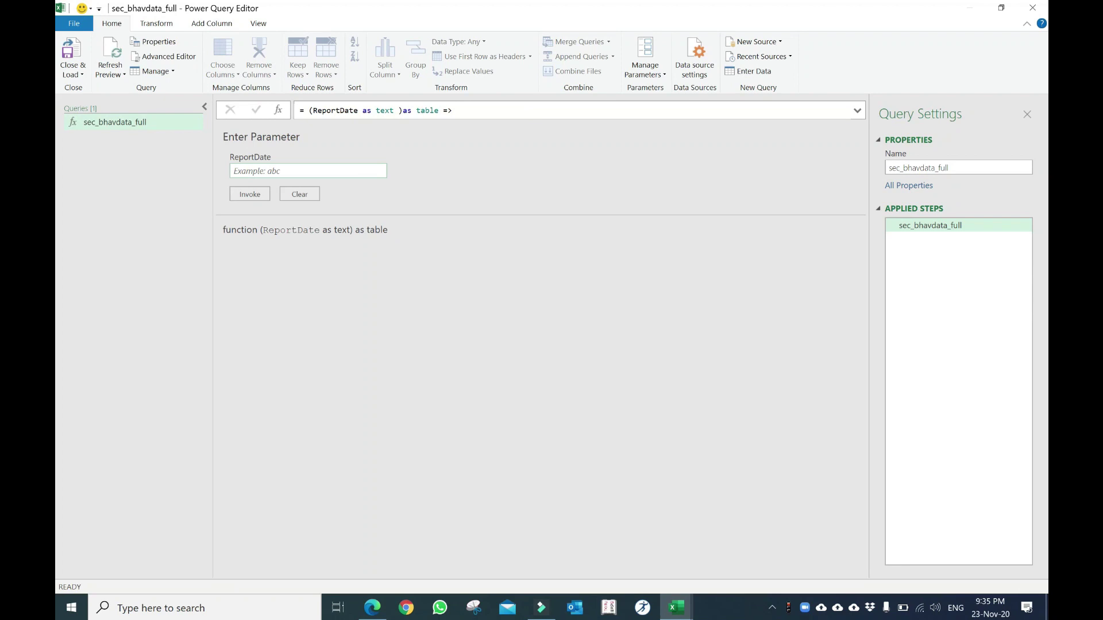
Invoke the function with ReportDate 23112020 to test the bhavcopy output.
{"action": "left_click", "coordinate": [286, 171]}
{"action": "left_click", "coordinate": [255, 198]}
{"action": "left_click", "coordinate": [255, 198]}
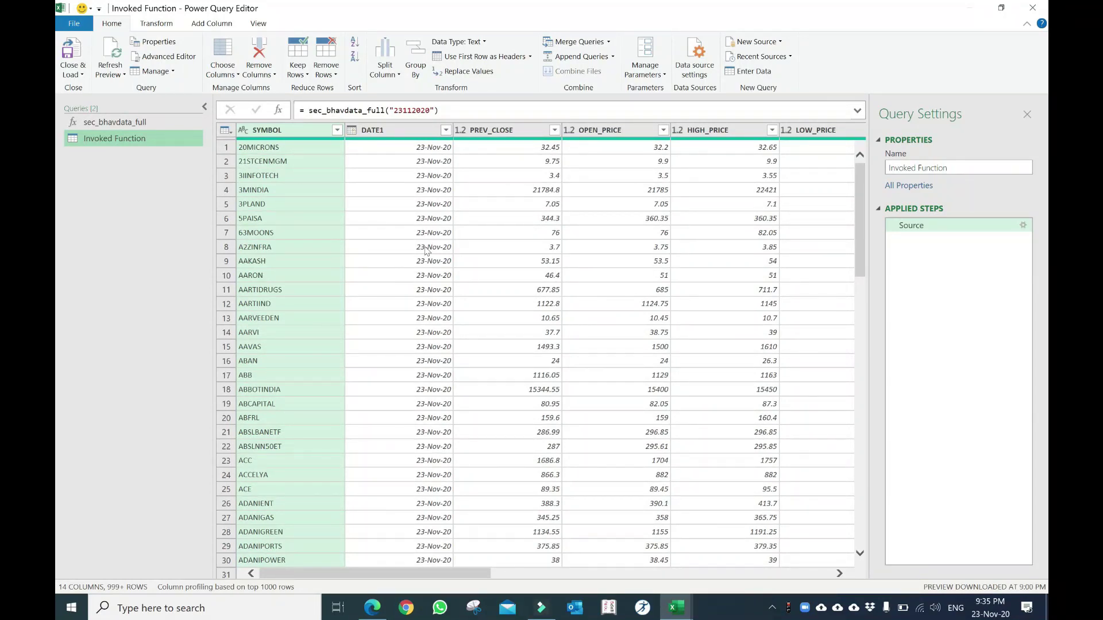
Delete the test Invoked Function query.
{"action": "right_click", "coordinate": [119, 139]}
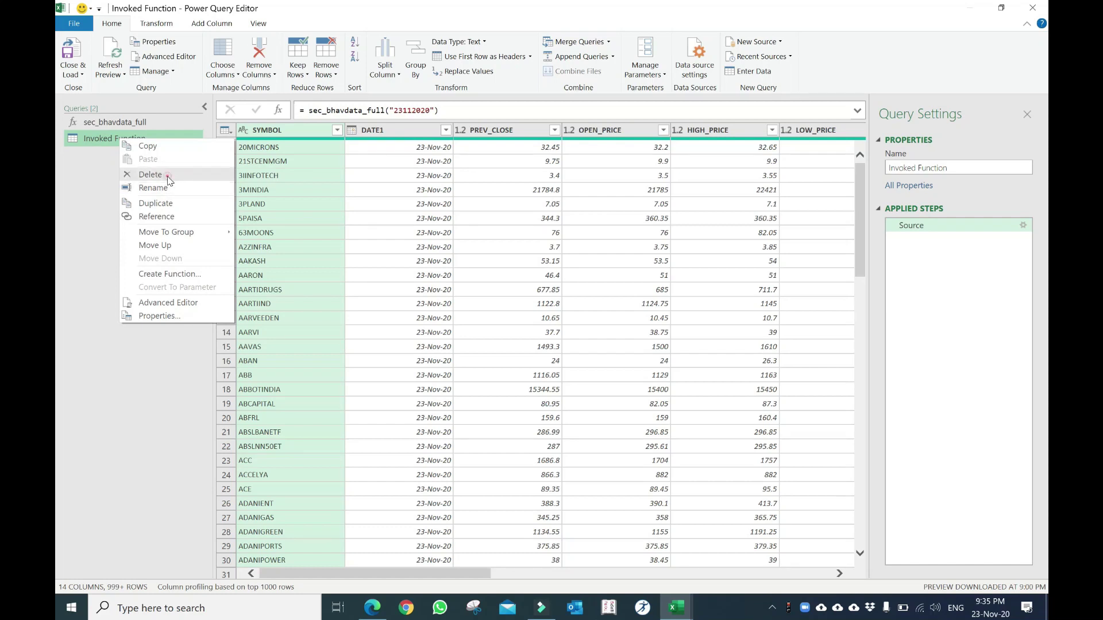
{"action": "left_click", "coordinate": [168, 176]}
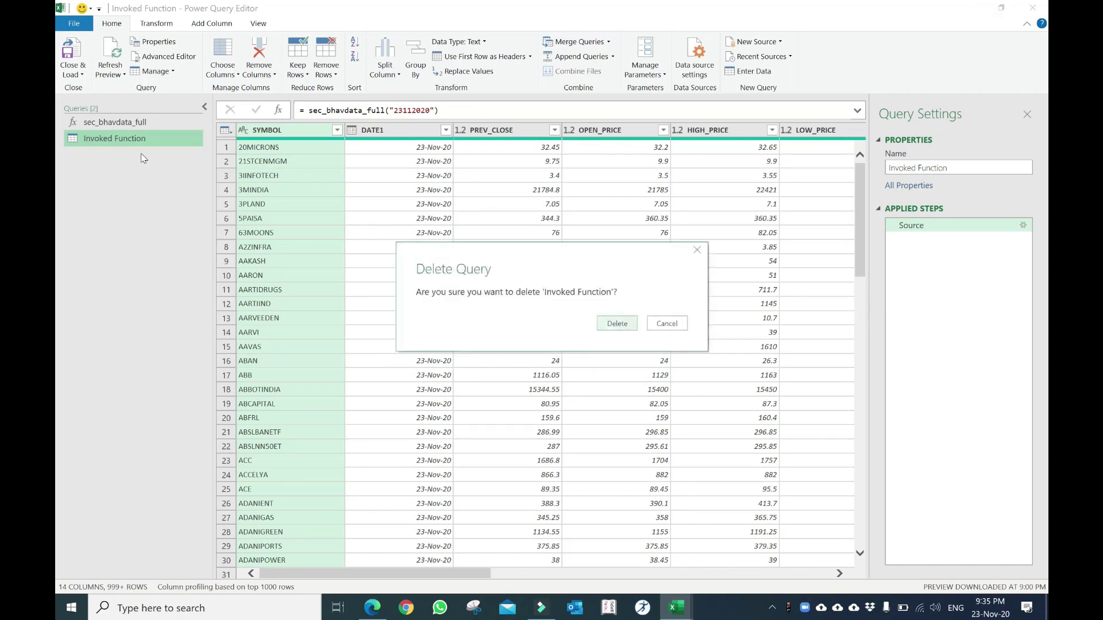
{"action": "left_click", "coordinate": [614, 324]}
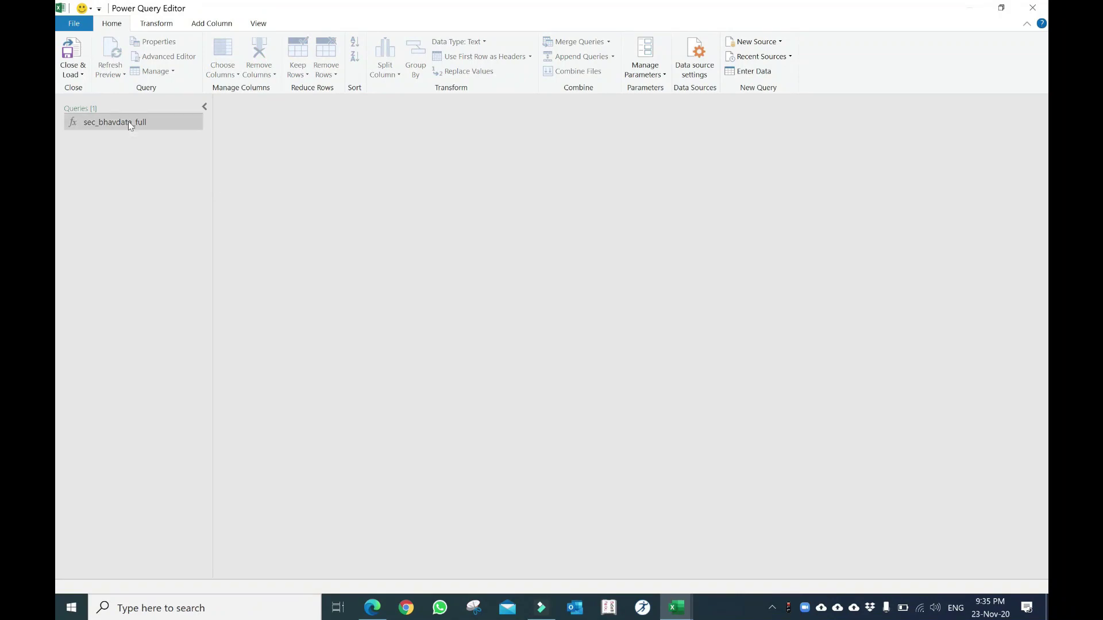
Invoke sec_bhavdata_full with ReportDate 20112020 after checking the calendar for a trading date.
{"action": "right_click", "coordinate": [129, 122]}
{"action": "left_click", "coordinate": [331, 174]}
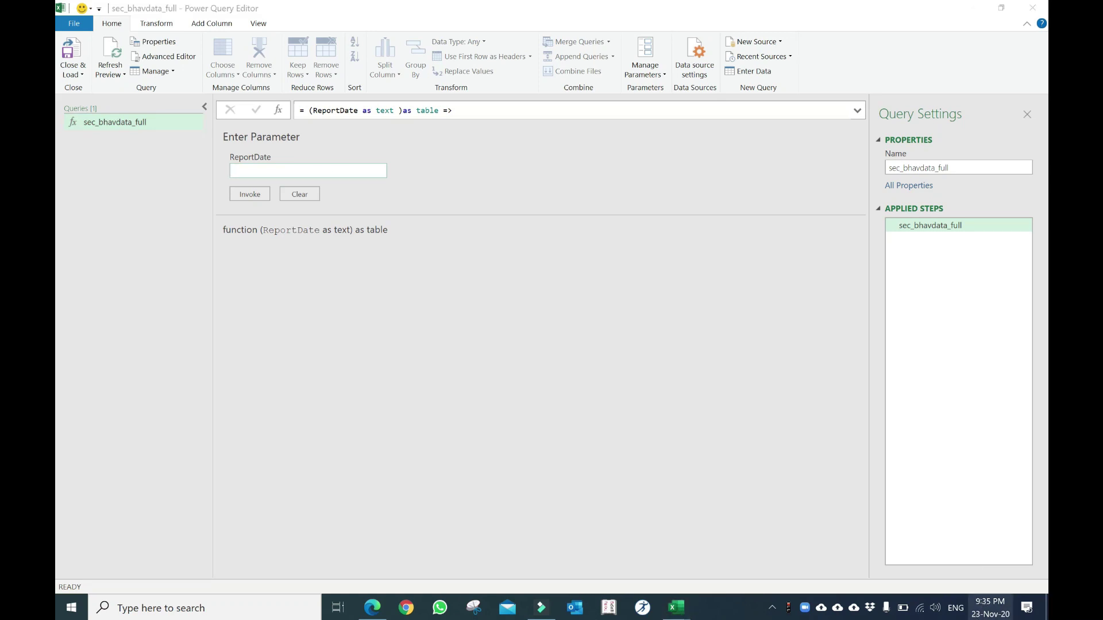
{"action": "left_click", "coordinate": [991, 607]}
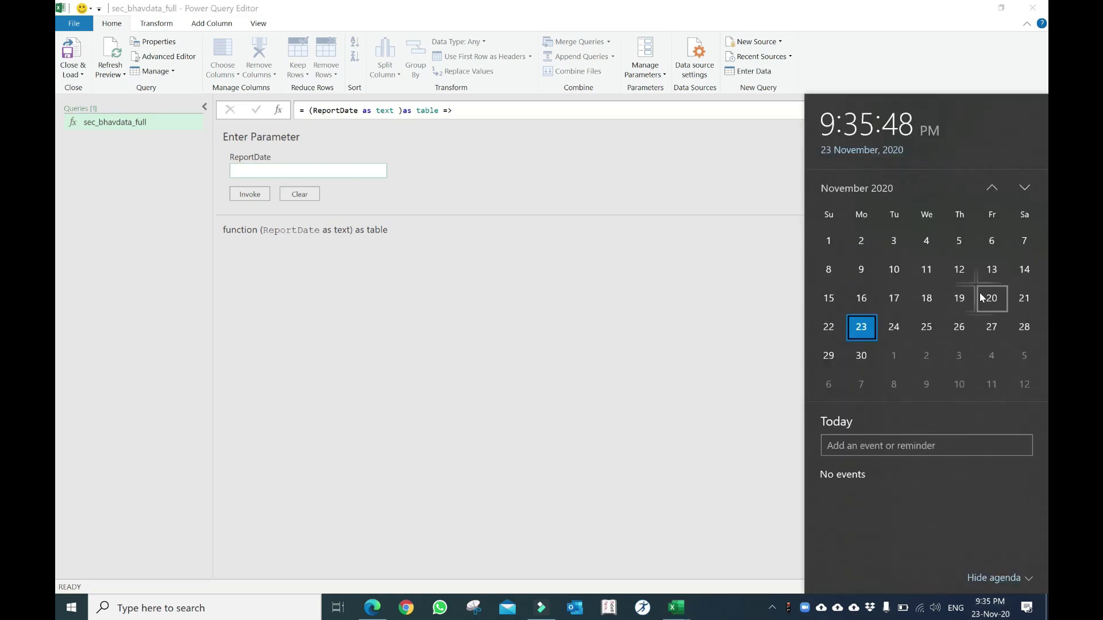
{"action": "left_click", "coordinate": [495, 349]}
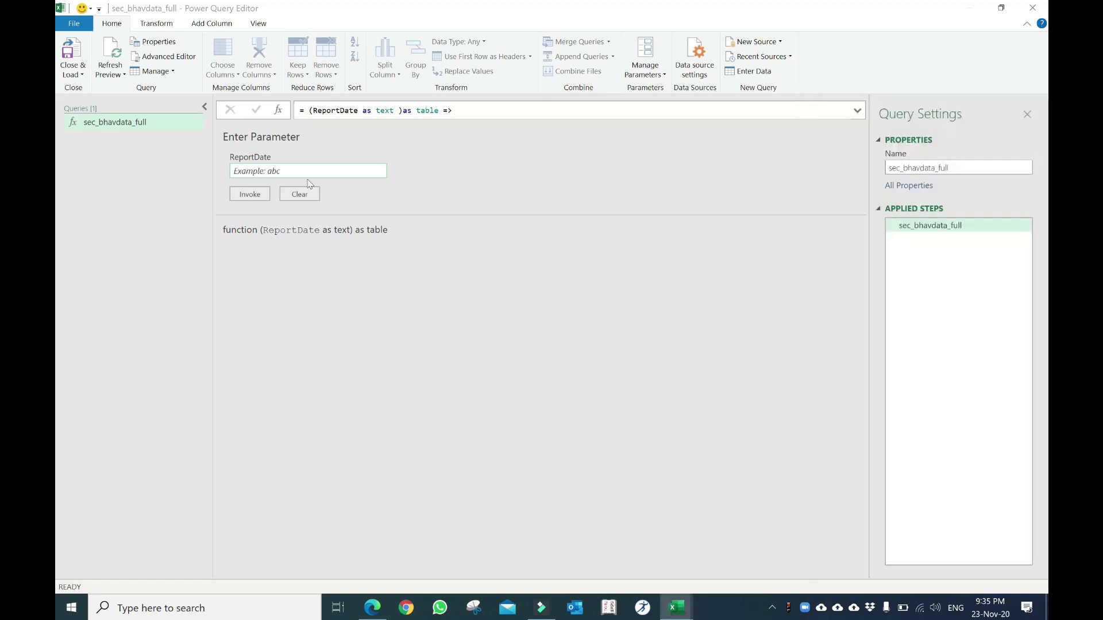
{"action": "left_click", "coordinate": [305, 166]}
{"action": "type", "text": "20112020"}
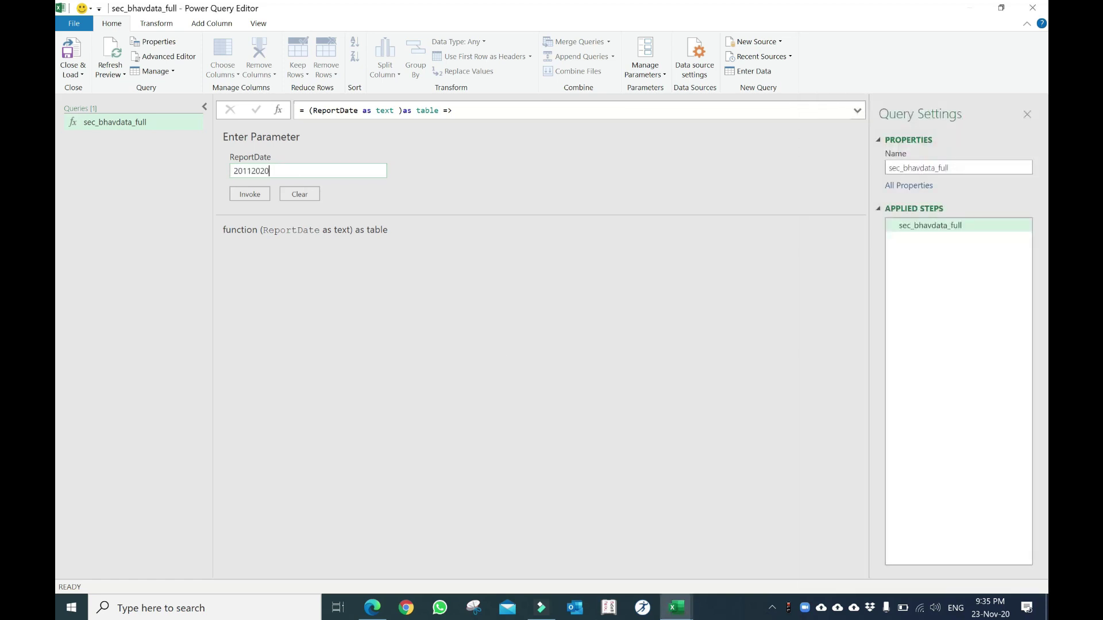
{"action": "left_click", "coordinate": [249, 194]}
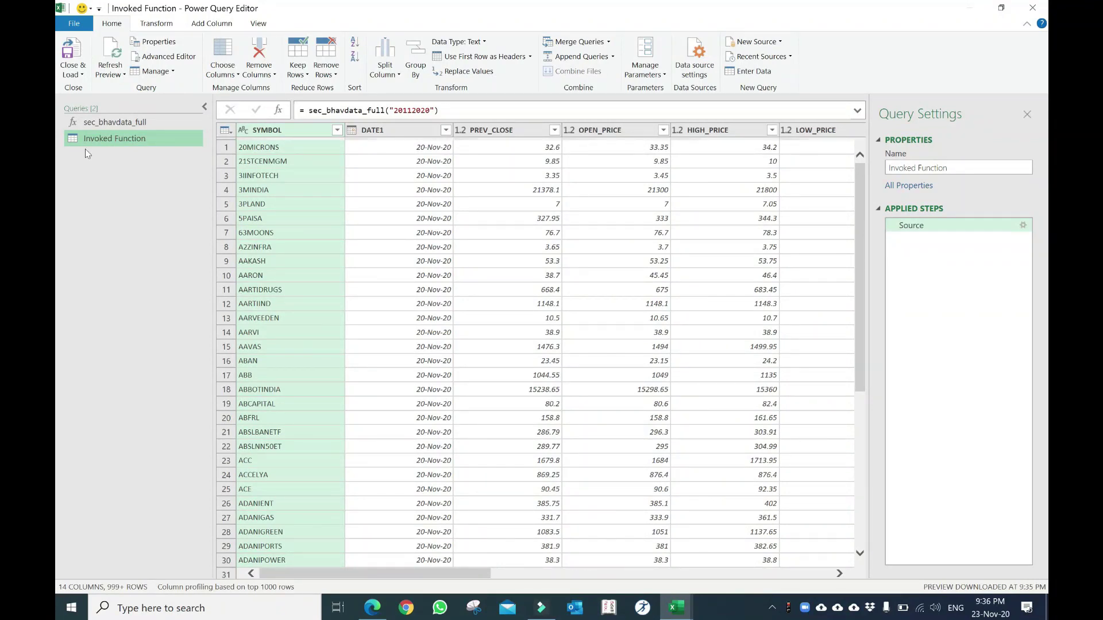
Delete the 20-Nov-20 Invoked Function test query.
{"action": "right_click", "coordinate": [96, 144]}
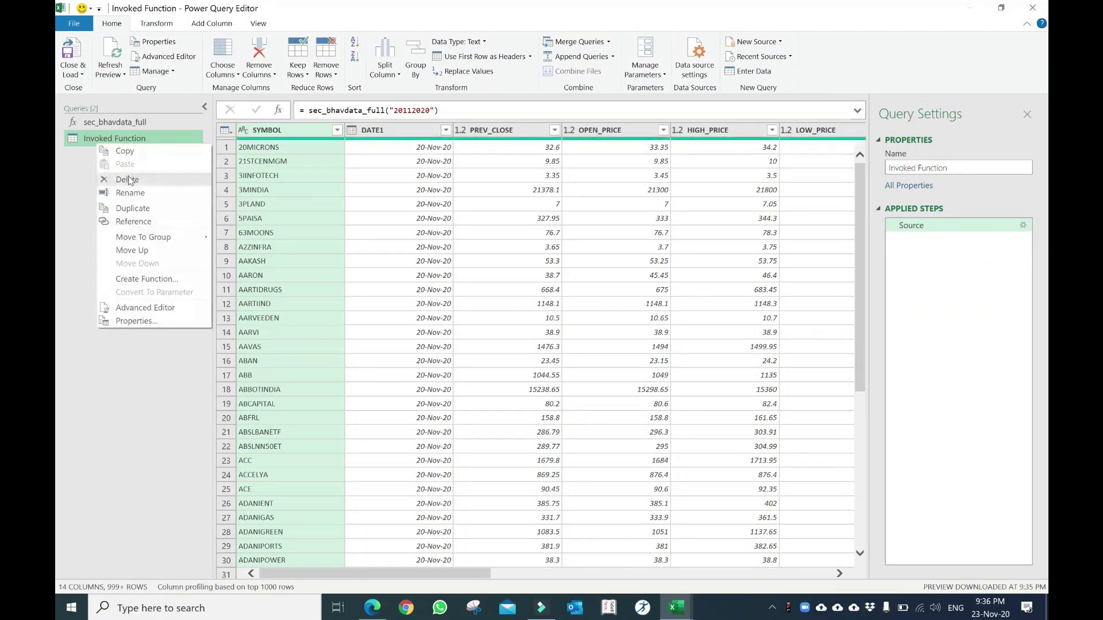
{"action": "left_click", "coordinate": [128, 180]}
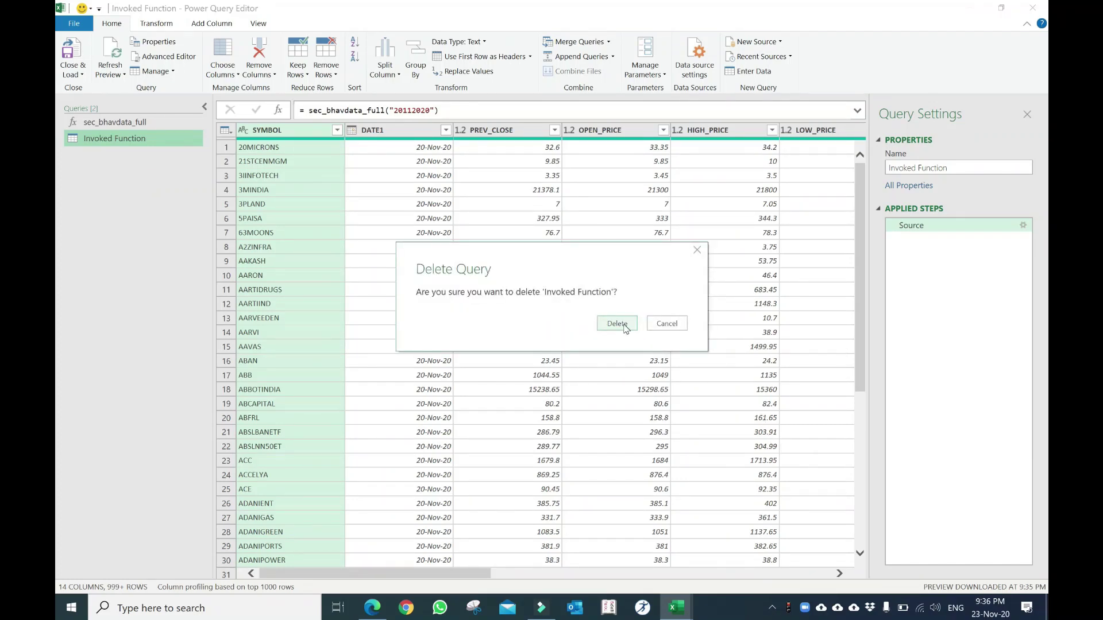
{"action": "left_click", "coordinate": [626, 327]}
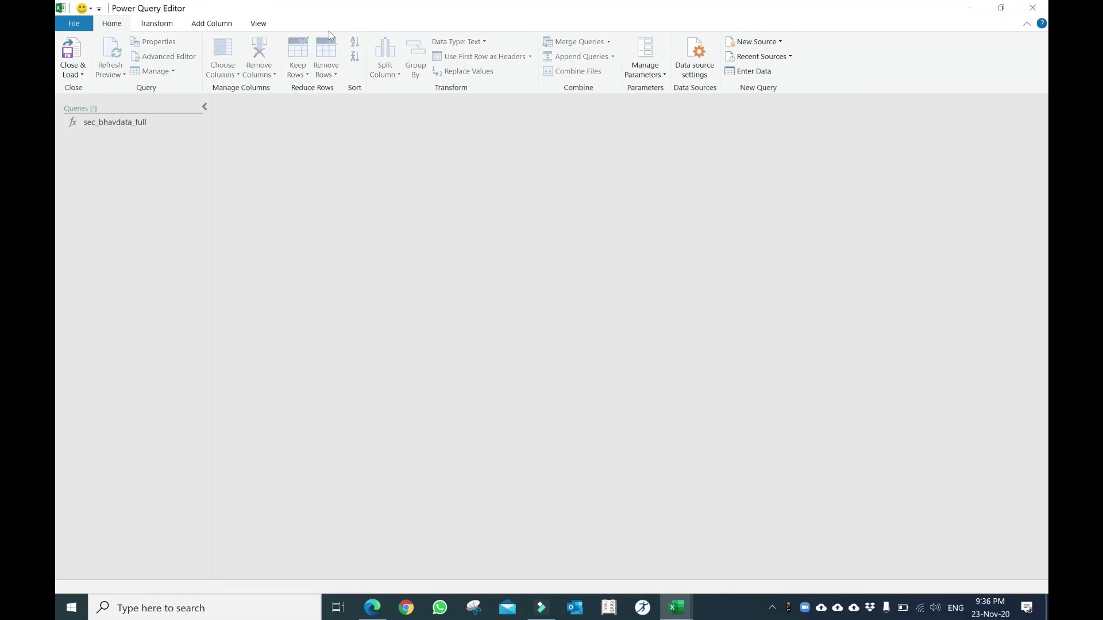
{"action": "left_click", "coordinate": [81, 75]}
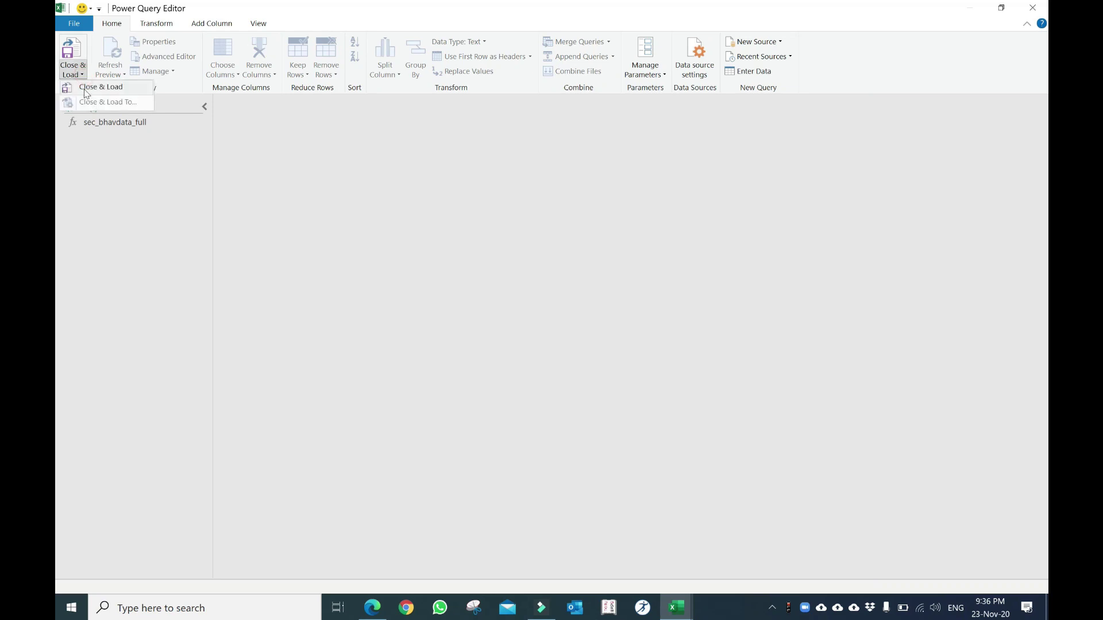
Load the query, close the Queries pane, and enter headers Date in B6 and ReportDate in C6.
{"action": "left_click", "coordinate": [91, 93]}
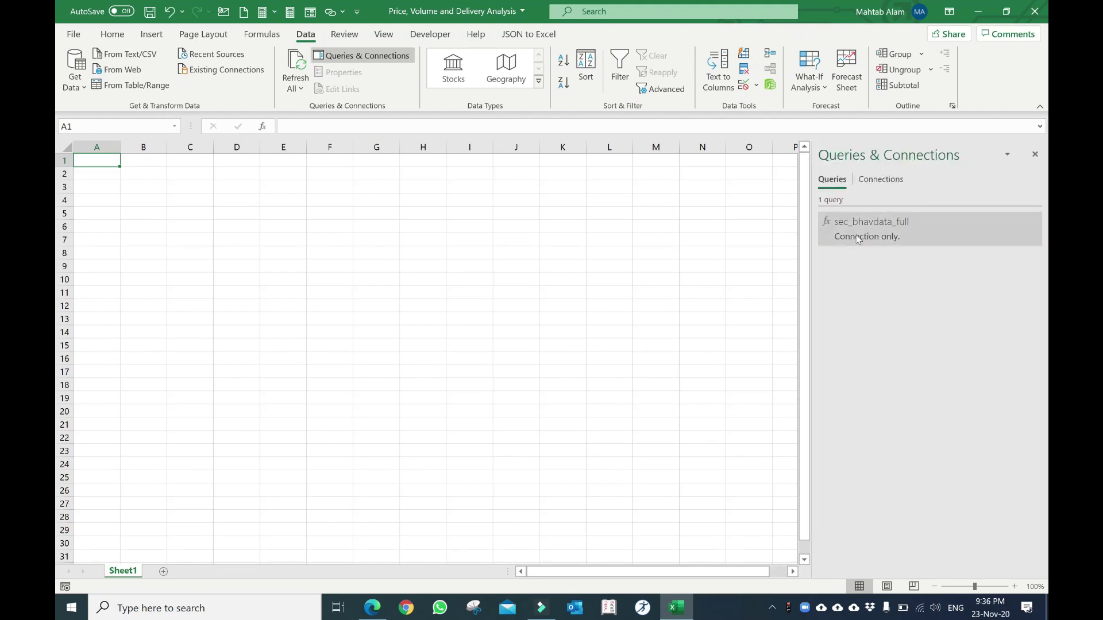
{"action": "left_click", "coordinate": [1034, 159]}
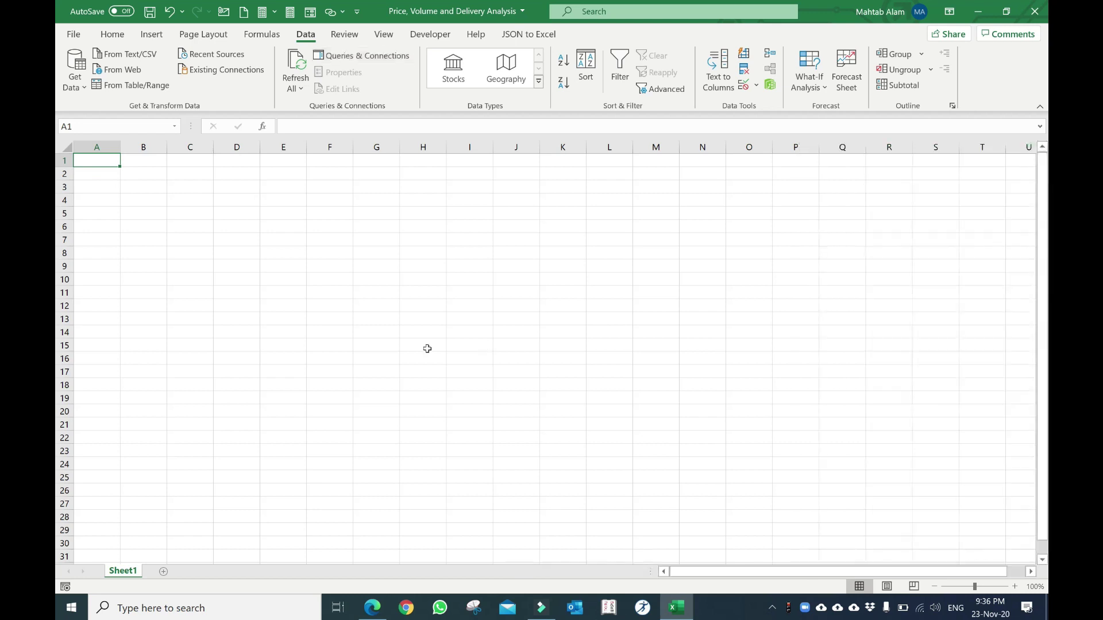
{"action": "left_click", "coordinate": [139, 251]}
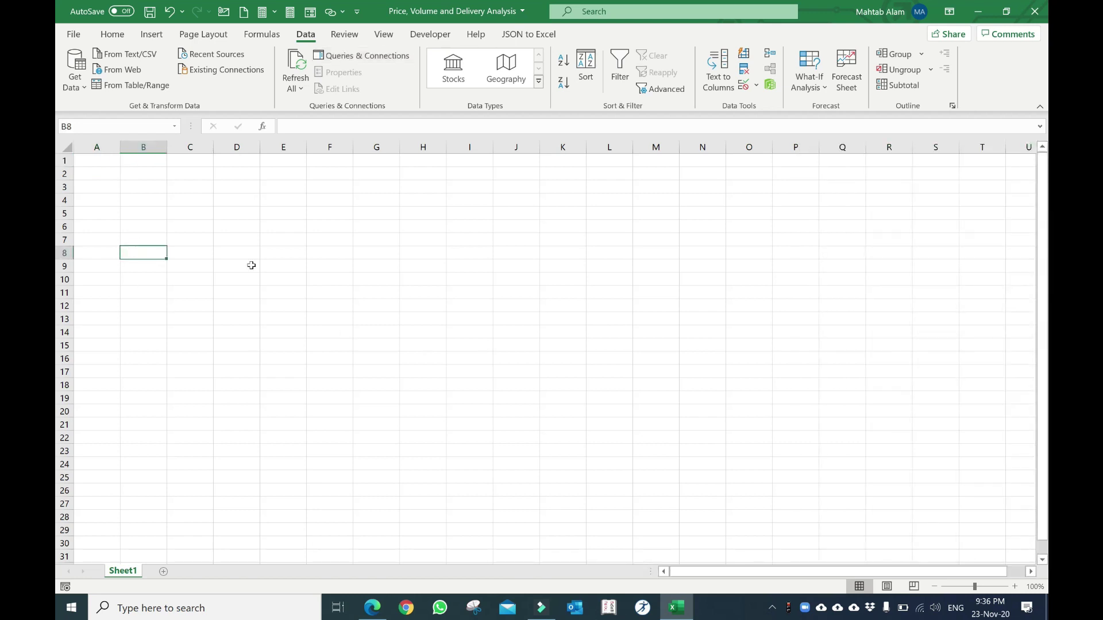
{"action": "key", "text": "Up"}
{"action": "key", "text": "Up"}
{"action": "type", "text": "Date"}
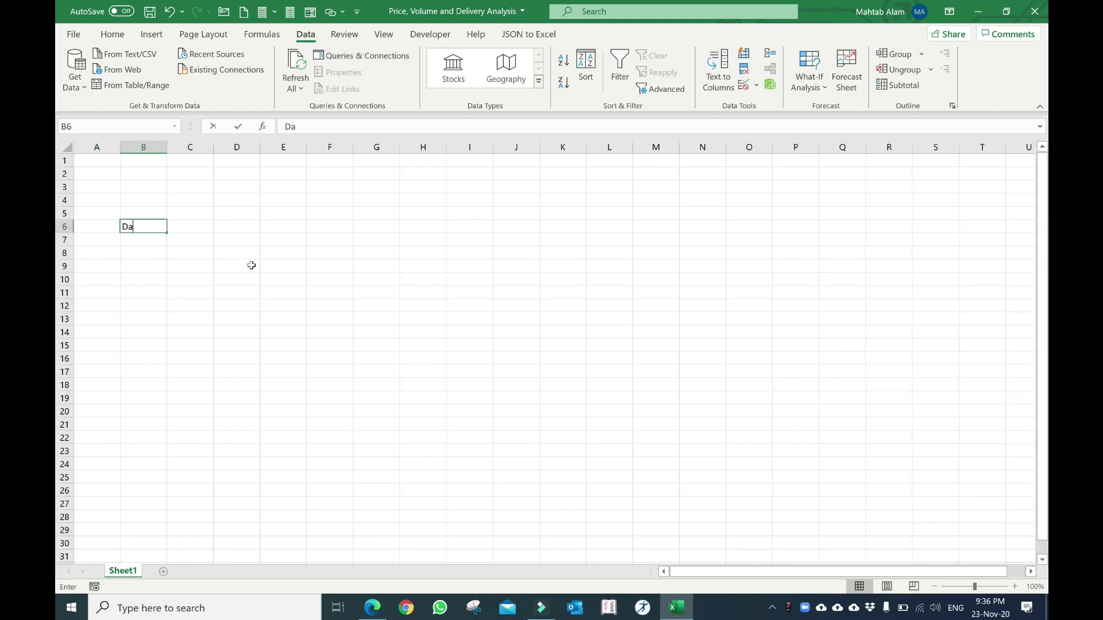
{"action": "key", "text": "Tab"}
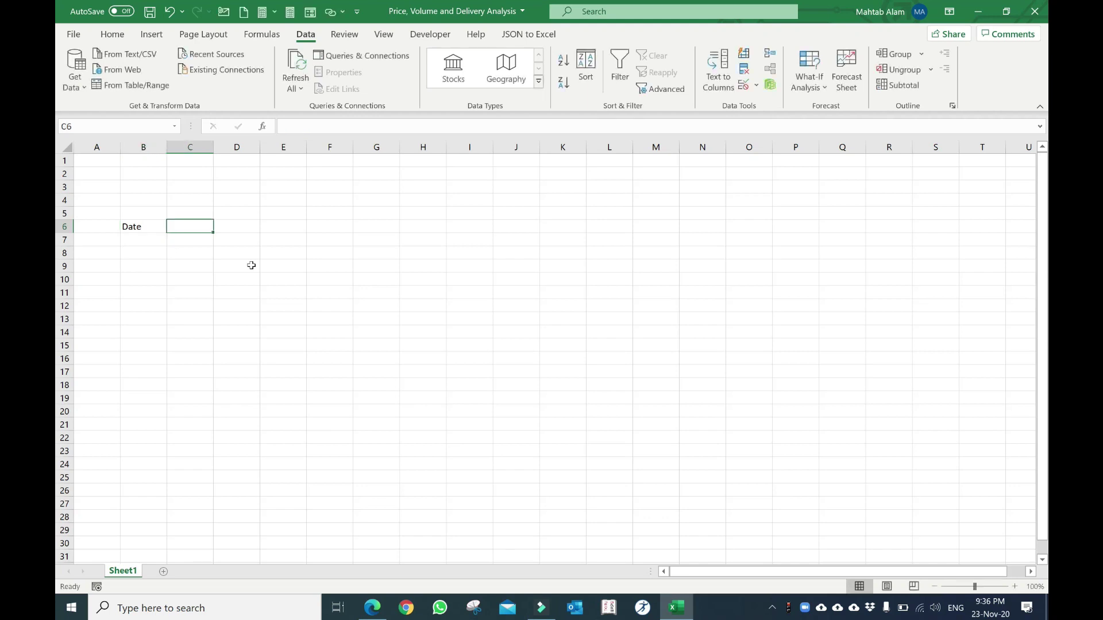
{"action": "type", "text": "Re"}
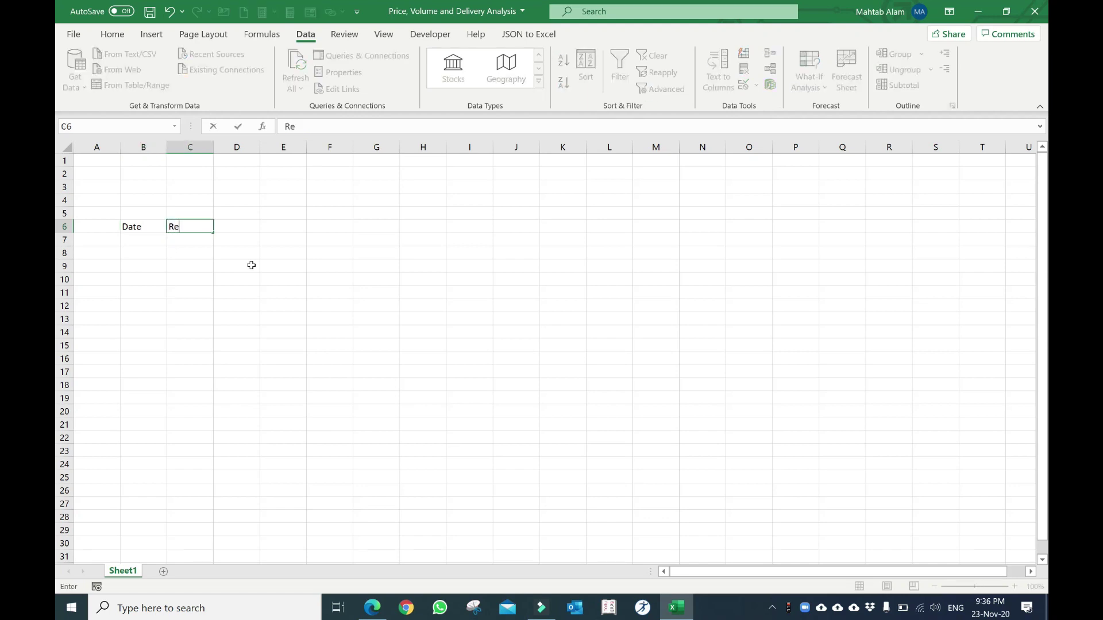
{"action": "type", "text": "port"}
{"action": "type", "text": "Date"}
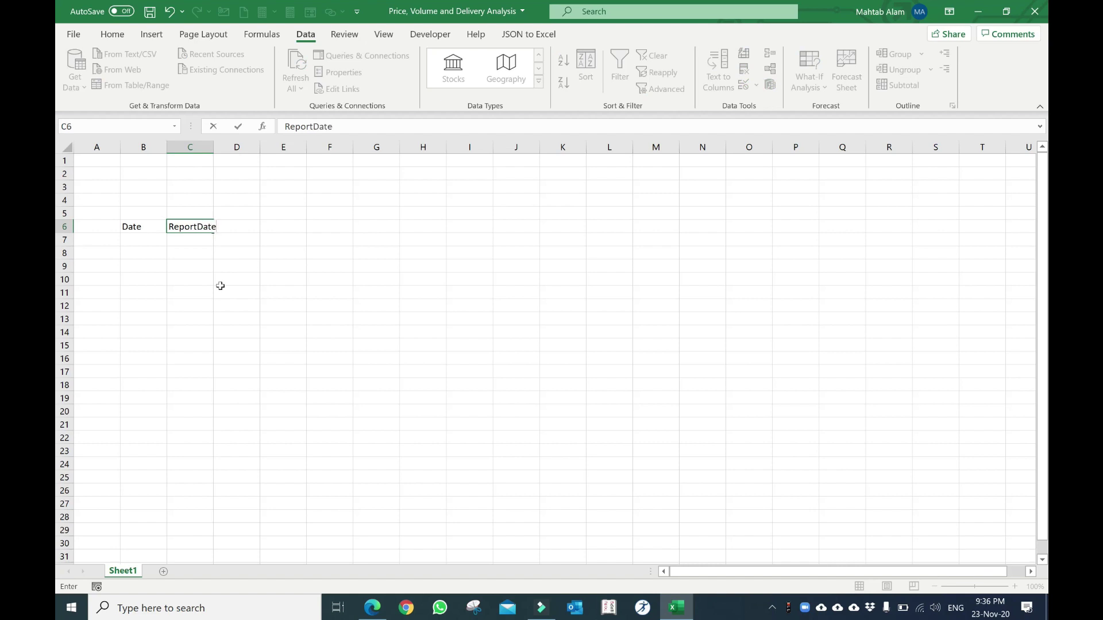
{"action": "left_click", "coordinate": [221, 287]}
Widen column C and start converting B6:C8 into a table.
{"action": "left_click_drag", "start_coordinate": [213, 147], "coordinate": [229, 148]}
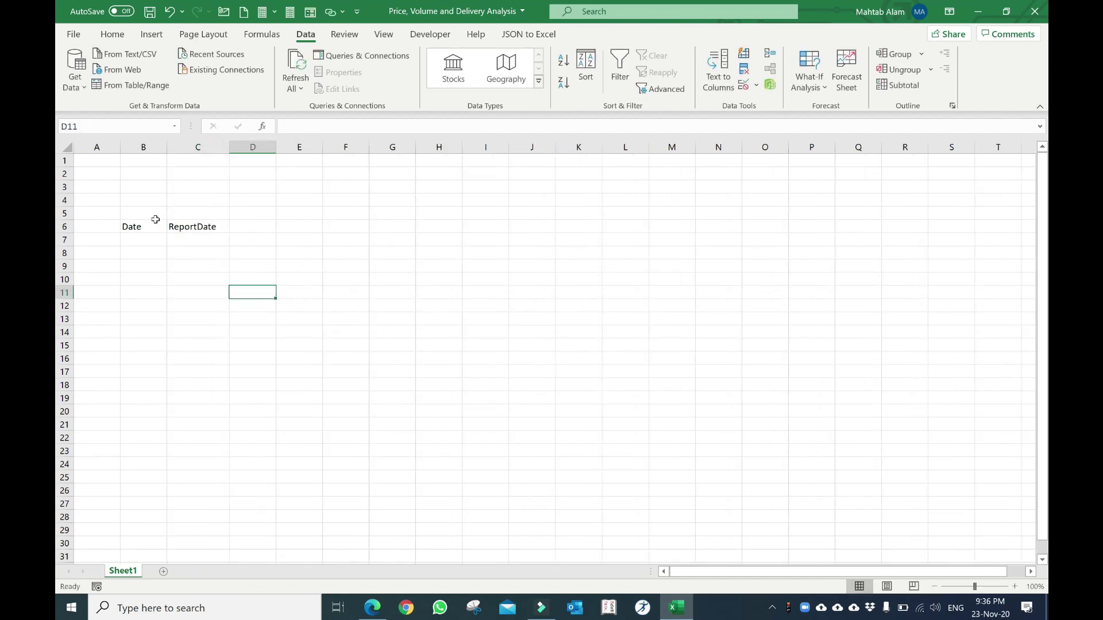
{"action": "left_click_drag", "start_coordinate": [164, 228], "coordinate": [189, 253]}
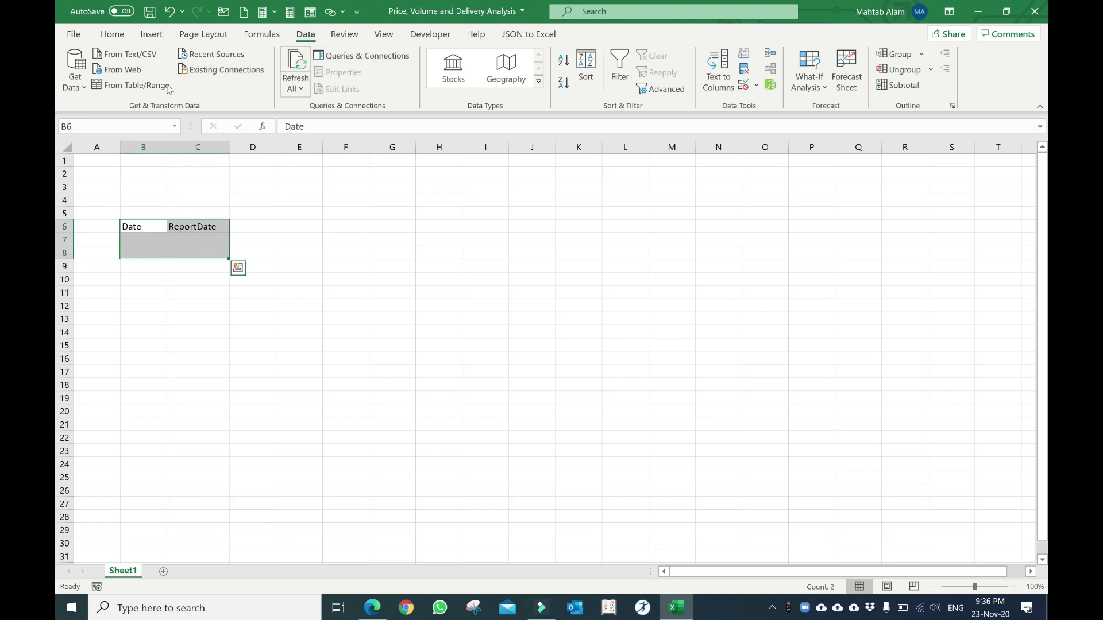
{"action": "left_click", "coordinate": [154, 35]}
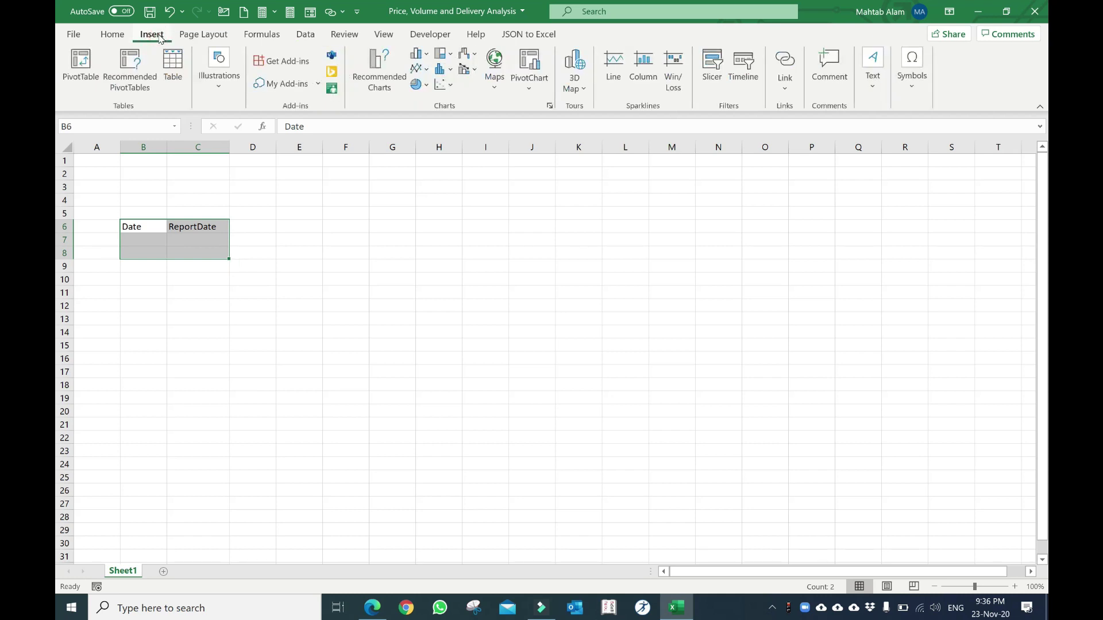
{"action": "left_click", "coordinate": [173, 69]}
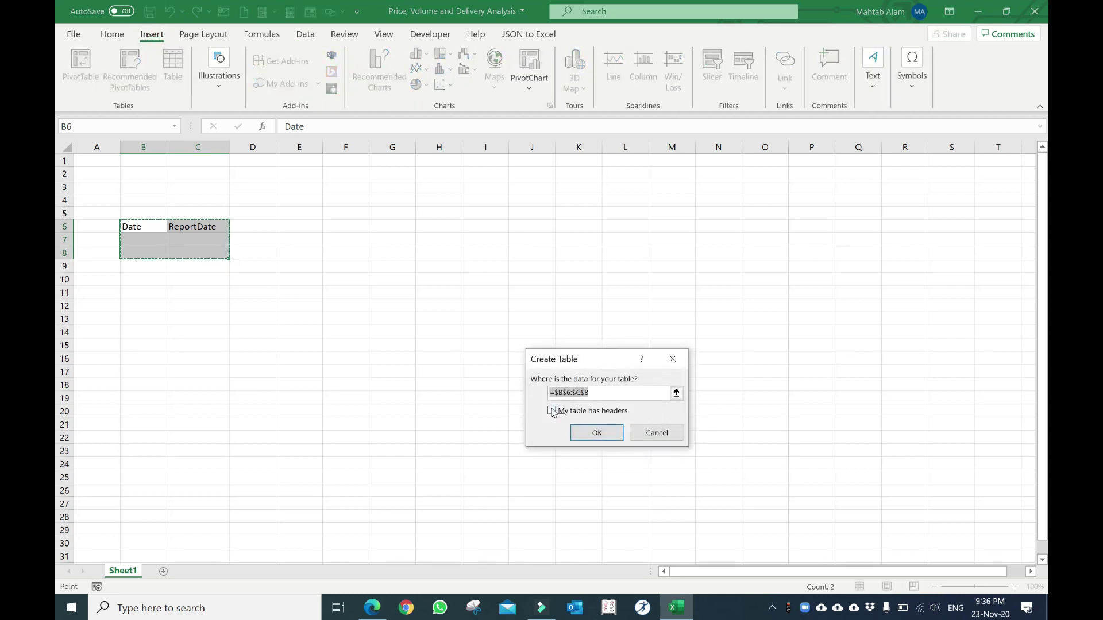
Create the table with headers and enter the first date, 23-Nov-20, in B7.
{"action": "left_click", "coordinate": [551, 411]}
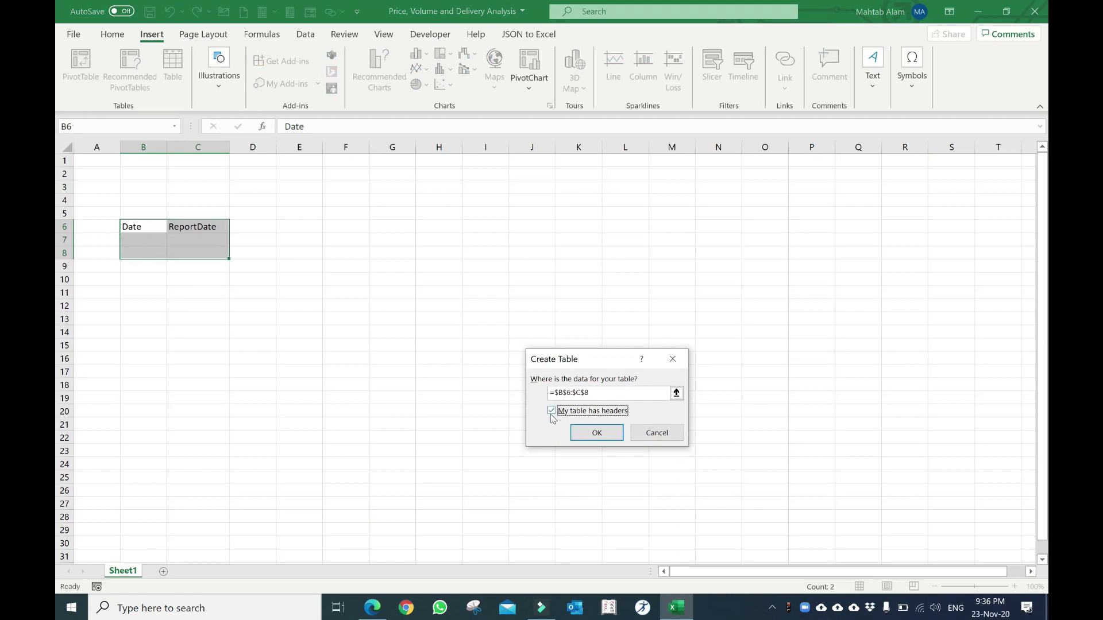
{"action": "left_click", "coordinate": [597, 434]}
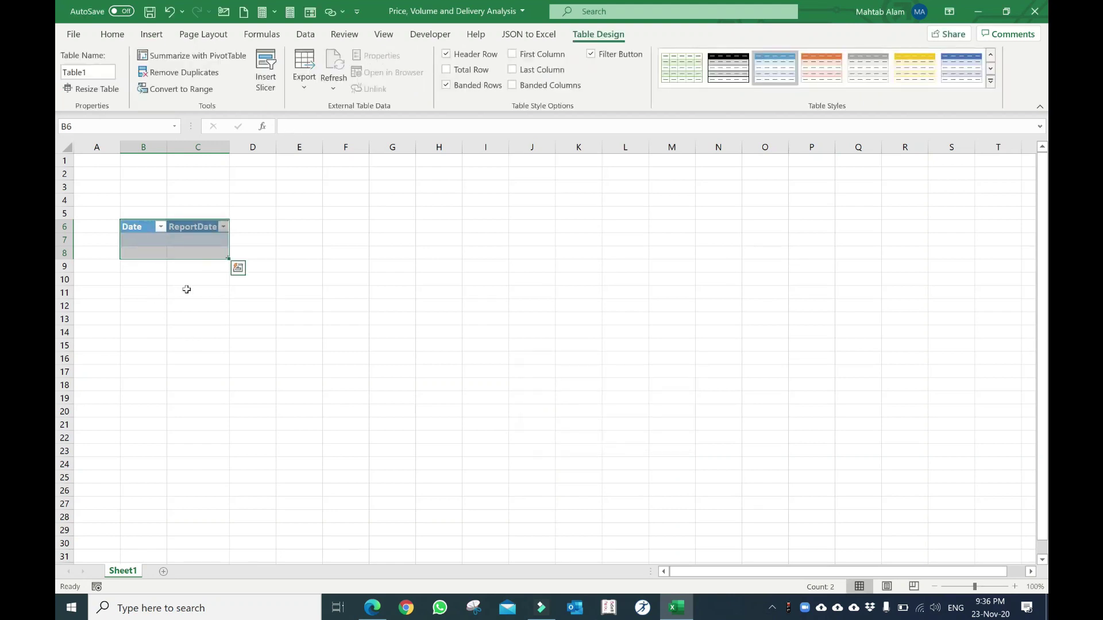
{"action": "left_click", "coordinate": [150, 240]}
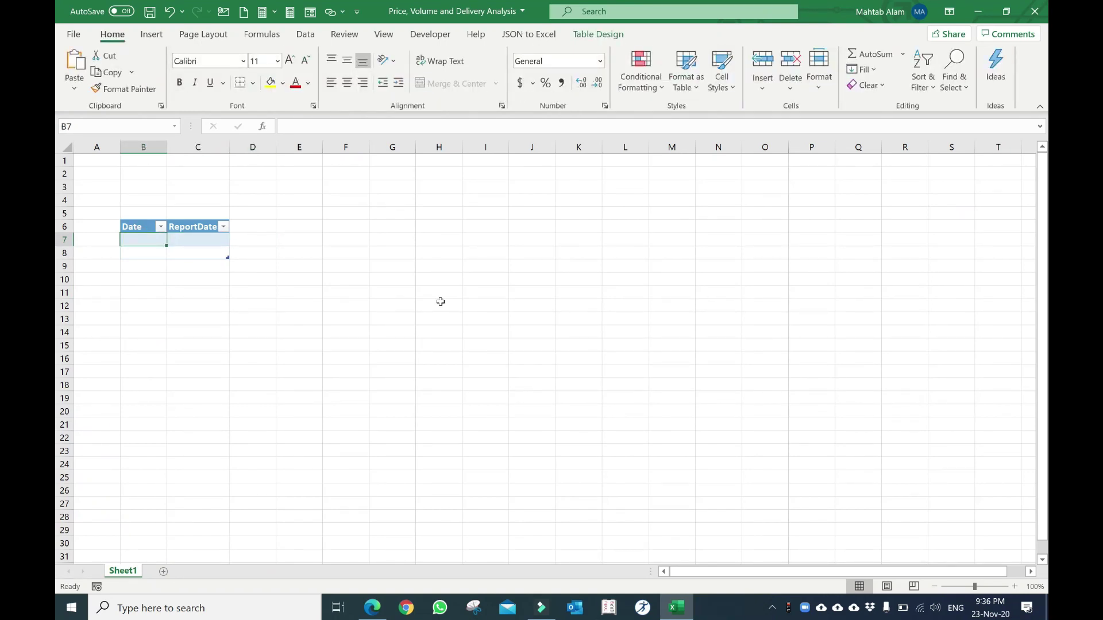
{"action": "key", "text": "Down"}
{"action": "key", "text": "Up"}
{"action": "key", "text": "Up"}
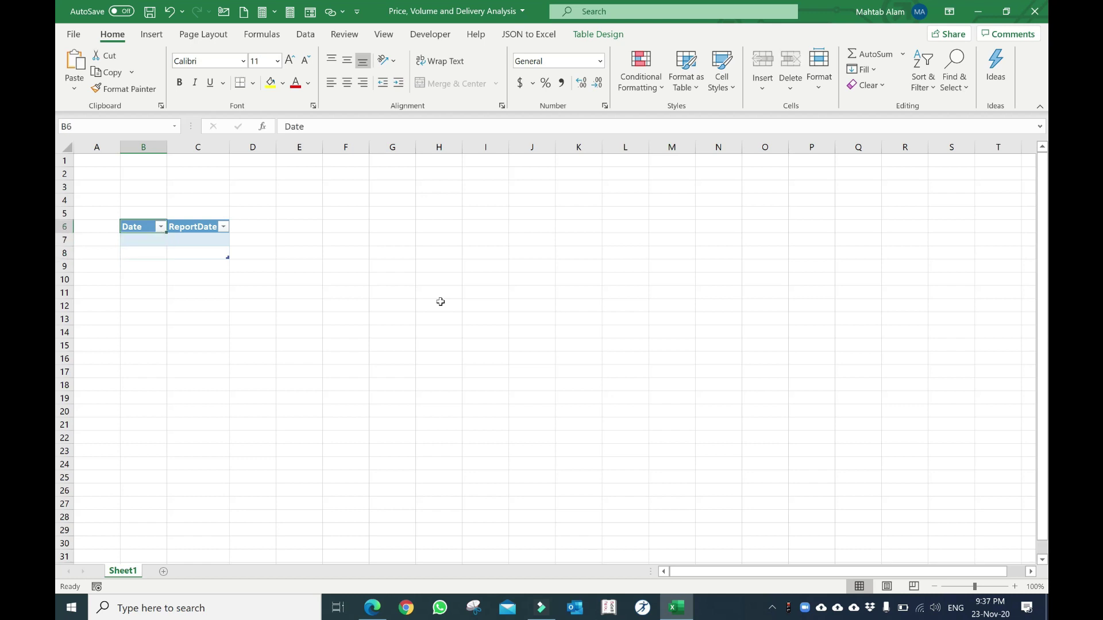
{"action": "key", "text": "Down"}
{"action": "key", "text": "shift+Down"}
{"action": "key", "text": "shift+Down"}
{"action": "key", "text": "shift+Up"}
{"action": "key", "text": "shift+Up"}
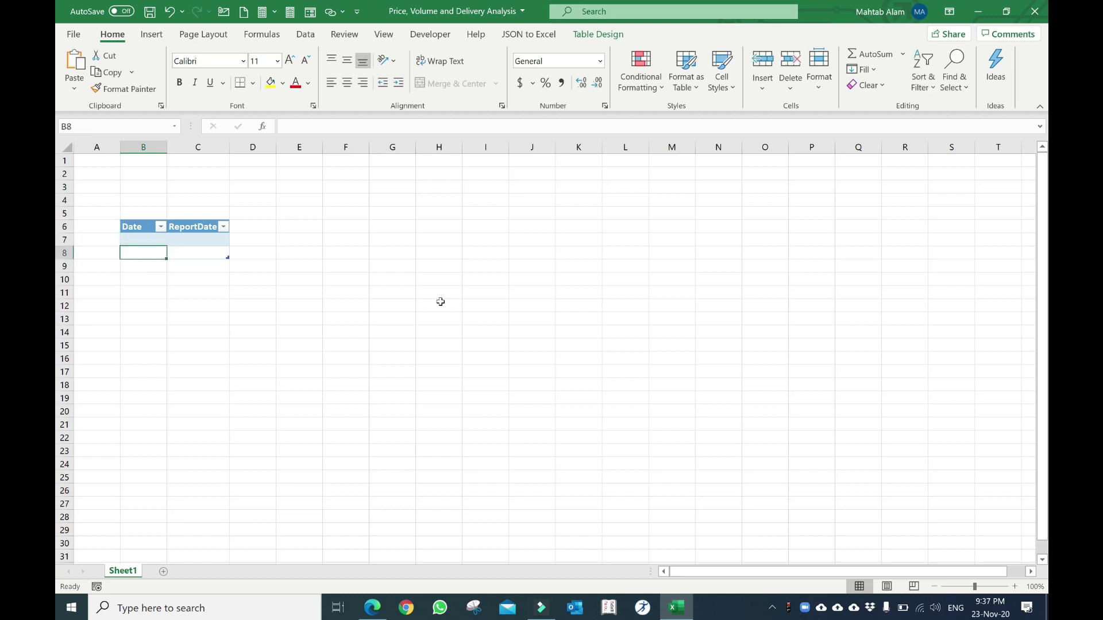
{"action": "type", "text": "23-1"}
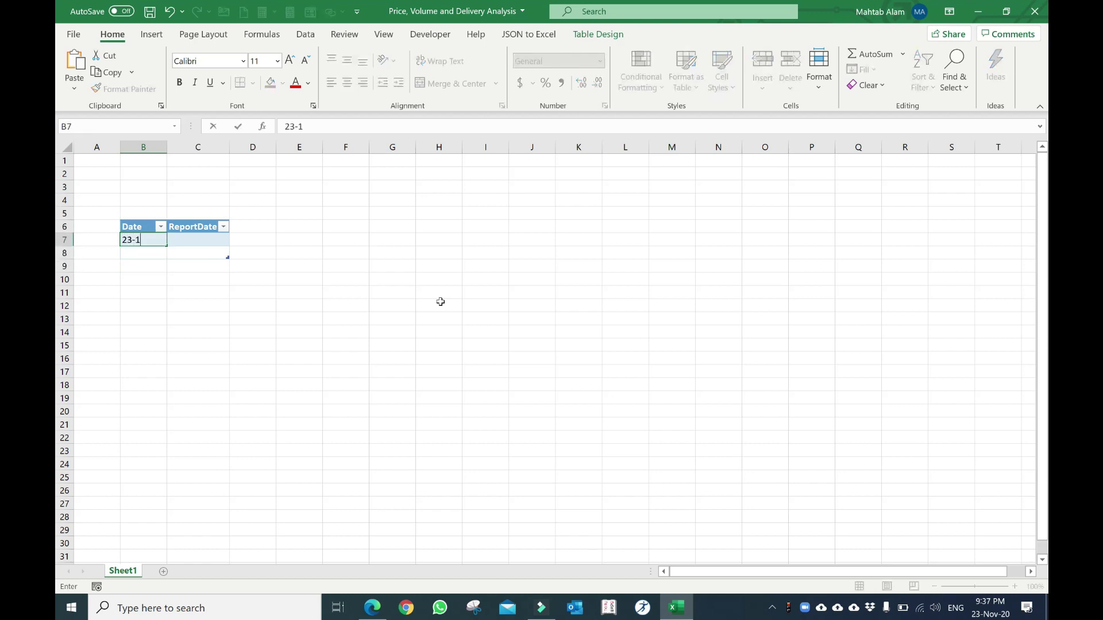
{"action": "type", "text": "-20"}
{"action": "type", "text": "20"}
{"action": "key", "text": "Return"}
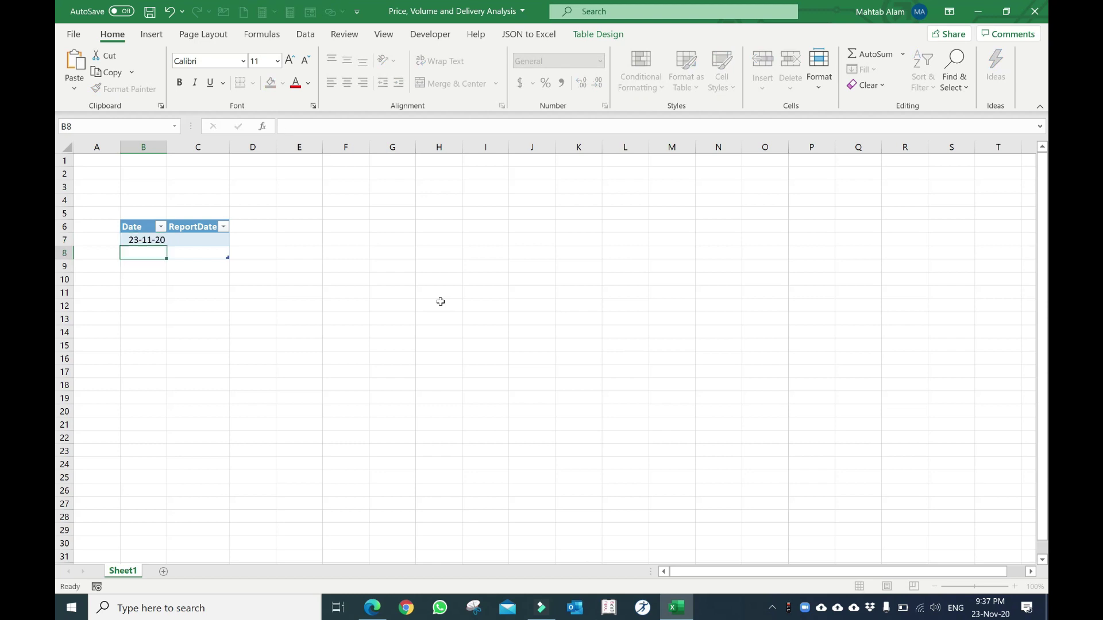
Format the dates as dd-mmm-yy, add 20-Nov-20 and 19-Nov-20, and fill down to B11.
{"action": "key", "text": "shift+Down"}
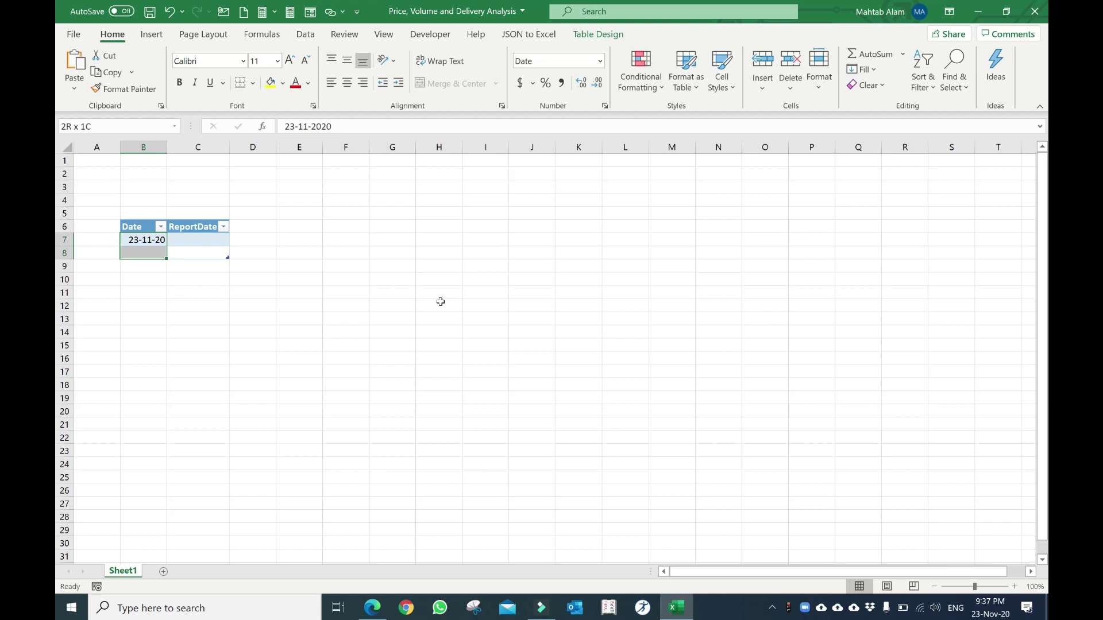
{"action": "key", "text": "ctrl+shift+3"}
{"action": "left_click", "coordinate": [158, 287]}
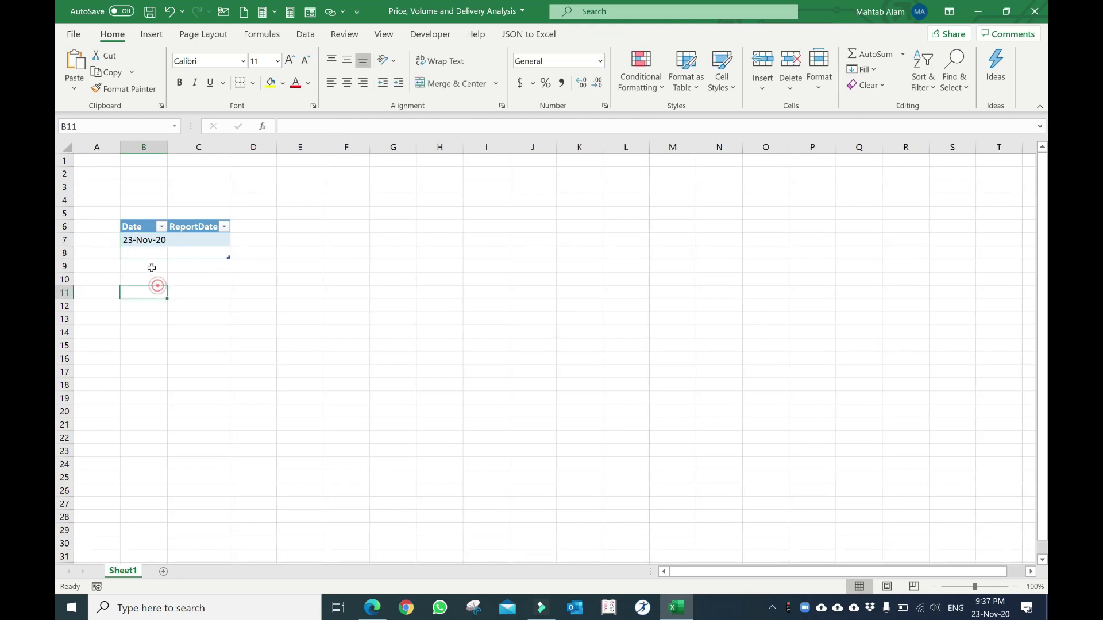
{"action": "left_click", "coordinate": [148, 253]}
{"action": "type", "text": "20-11-"}
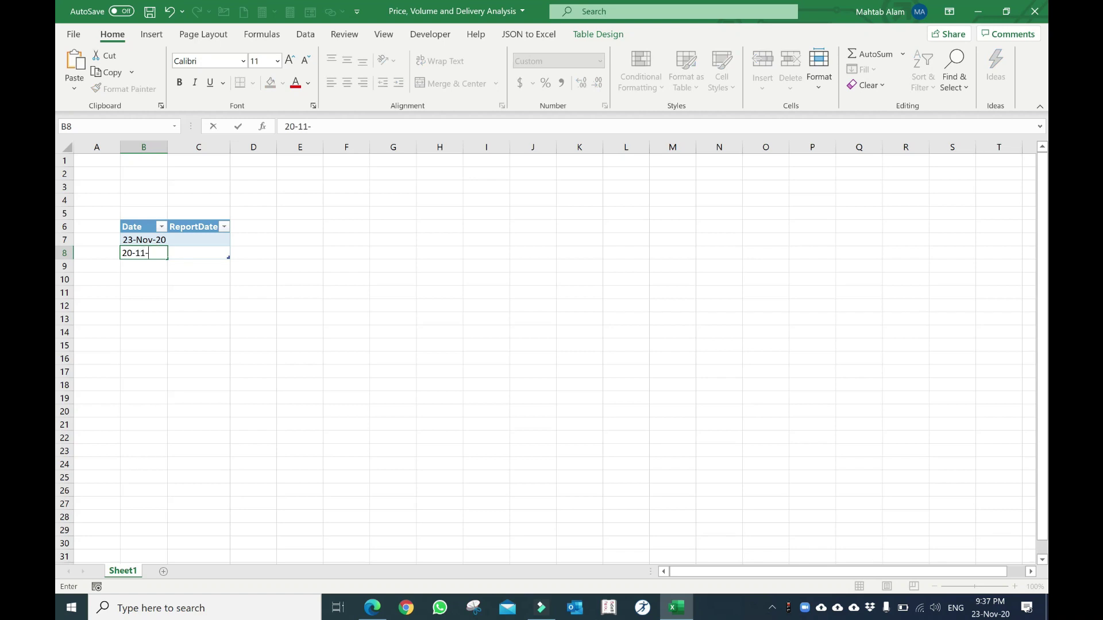
{"action": "type", "text": "2020"}
{"action": "key", "text": "Return"}
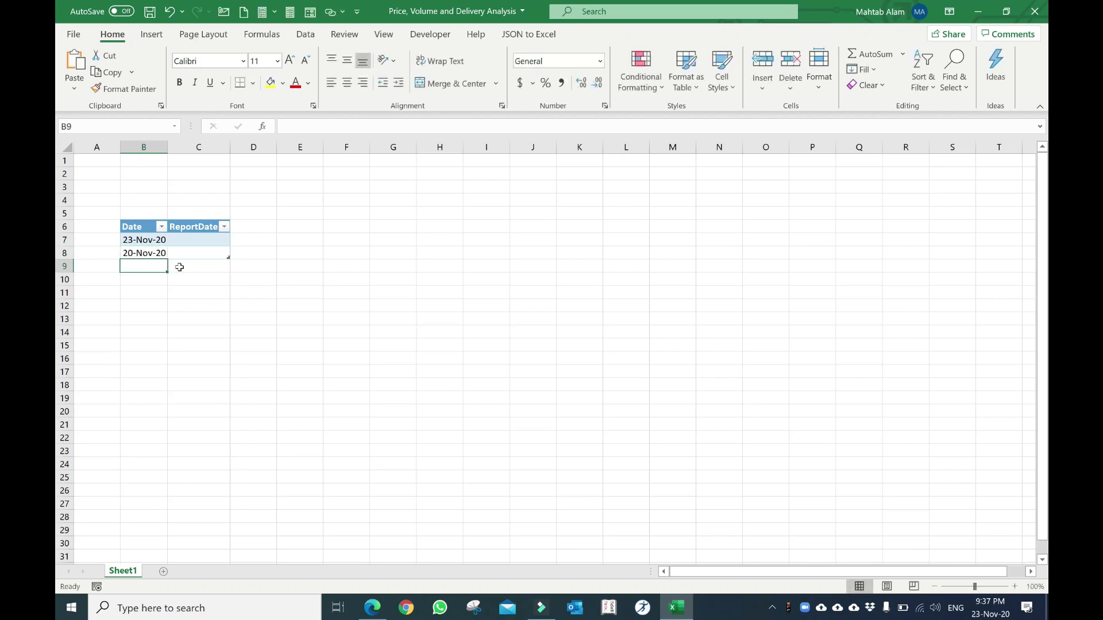
{"action": "type", "text": "19"}
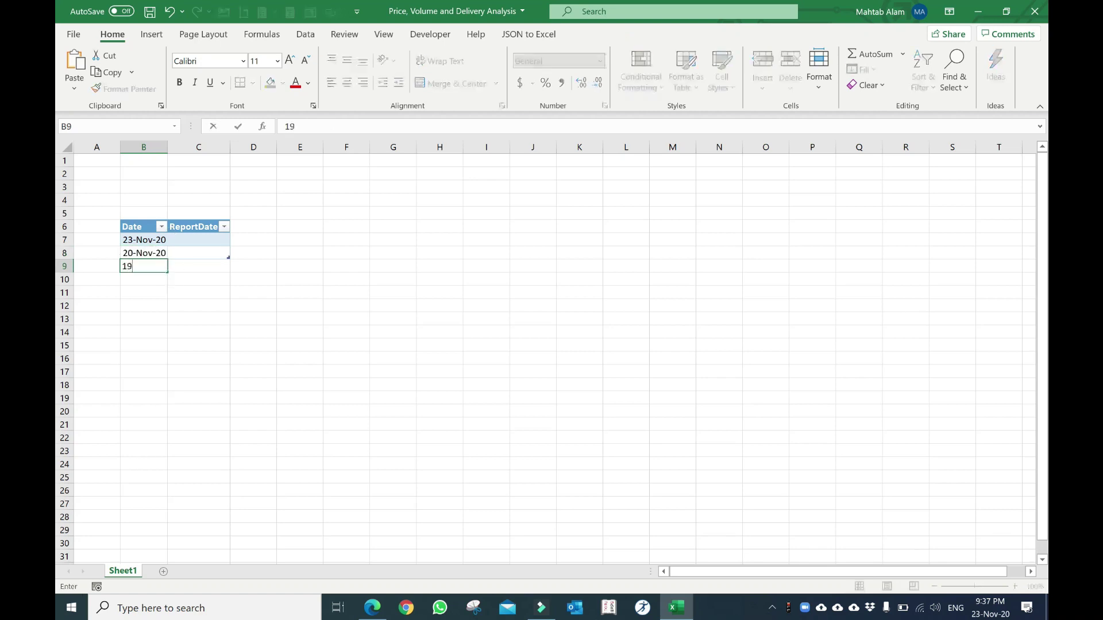
{"action": "type", "text": "-110"}
{"action": "type", "text": "2020"}
{"action": "key", "text": "Return"}
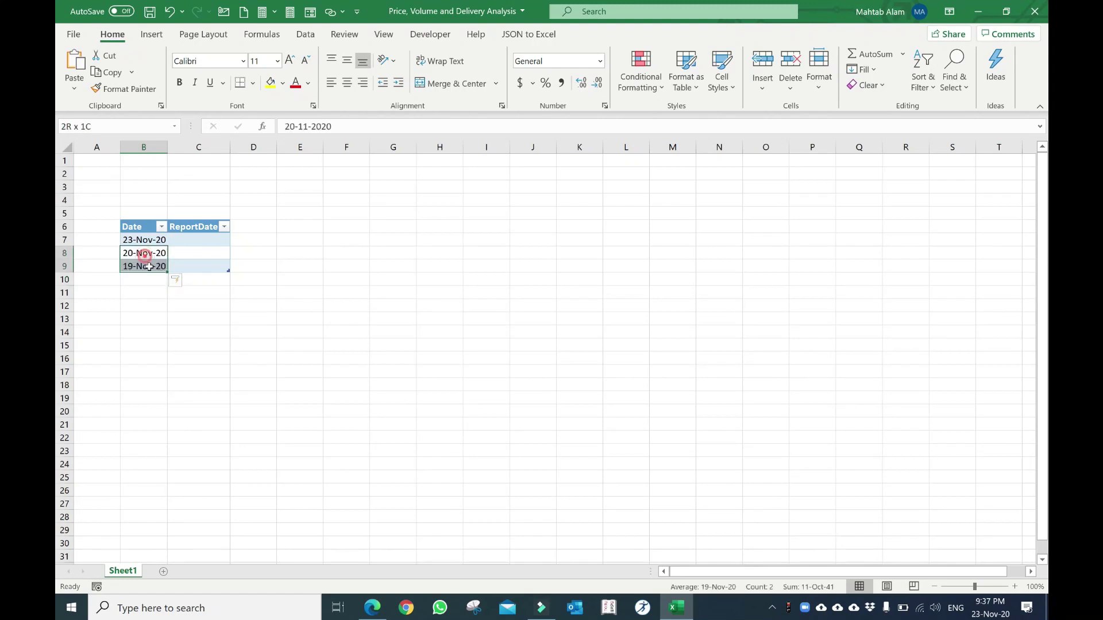
{"action": "mouse_move", "coordinate": [144, 253]}
{"action": "left_mouse_down"}
{"action": "mouse_move", "coordinate": [172, 315]}
{"action": "mouse_move", "coordinate": [172, 299]}
{"action": "left_mouse_up"}
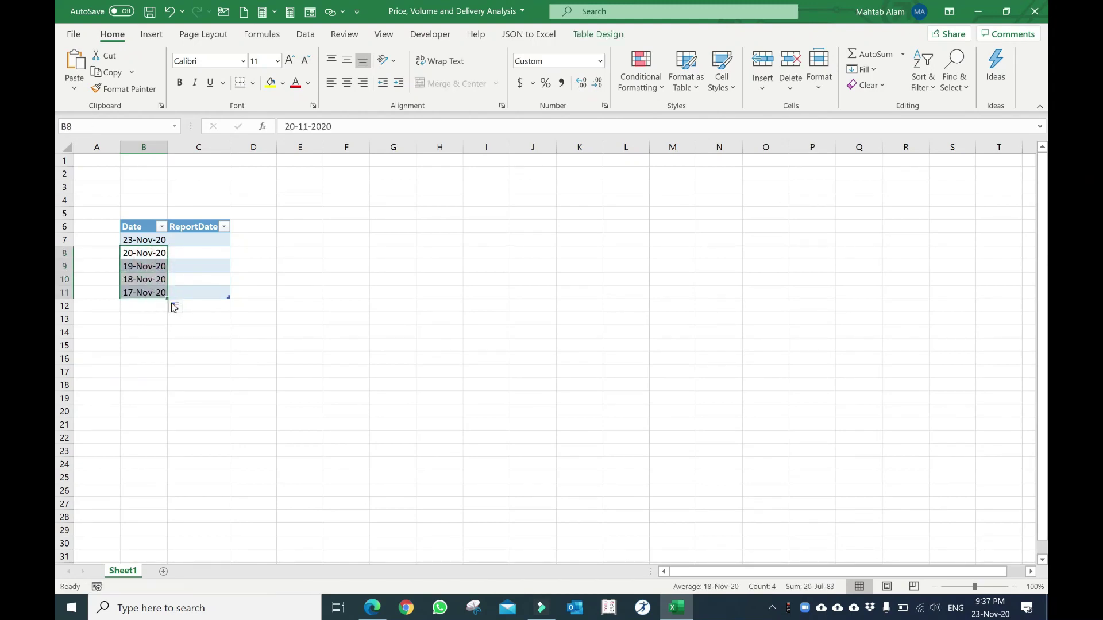
{"action": "left_click", "coordinate": [202, 244]}
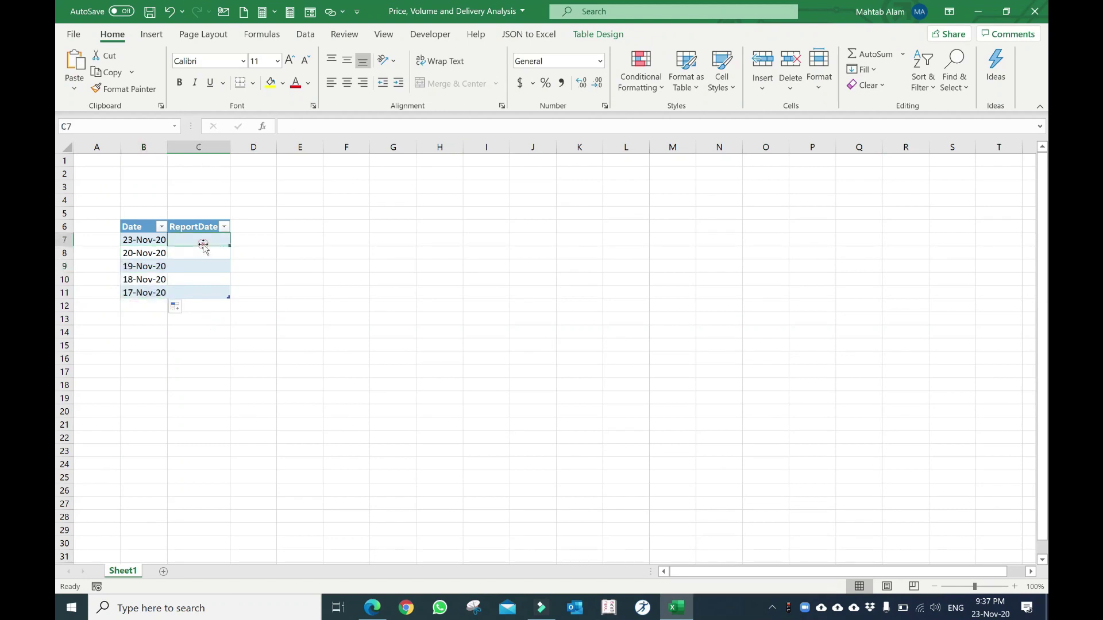
{"action": "type", "text": "=T"}
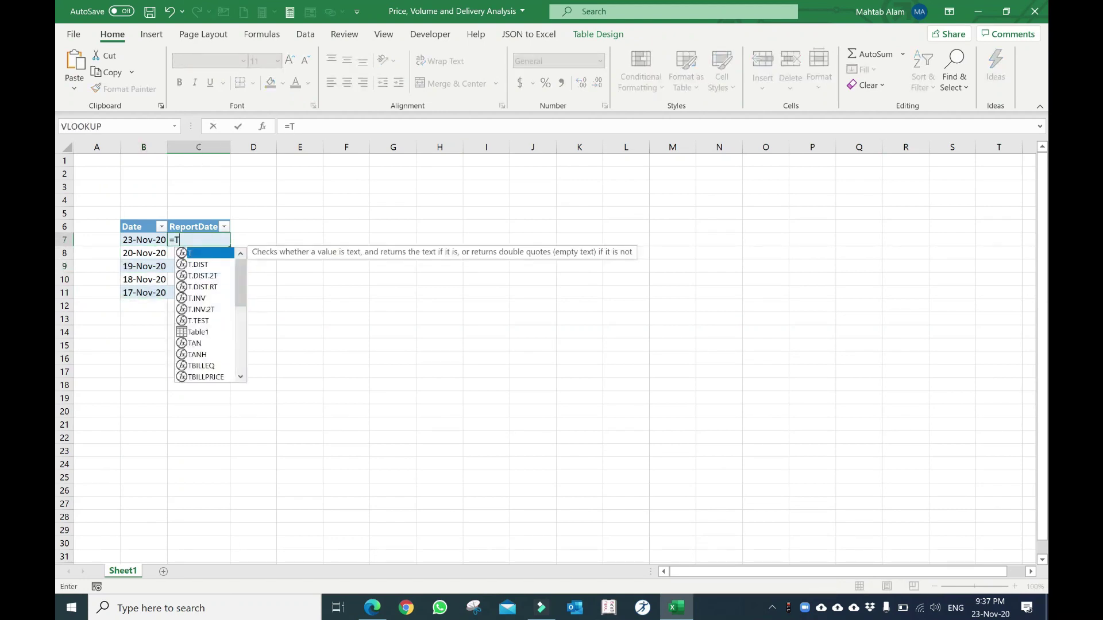
{"action": "type", "text": "EX("}
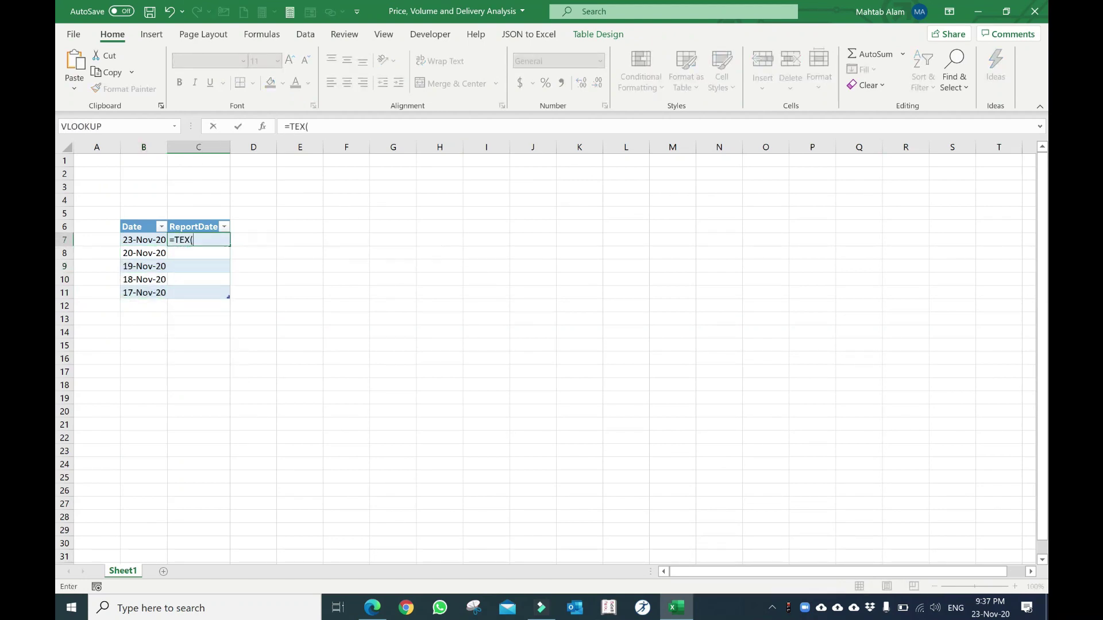
{"action": "left_click", "coordinate": [143, 239]}
{"action": "key", "text": "ctrl+Return"}
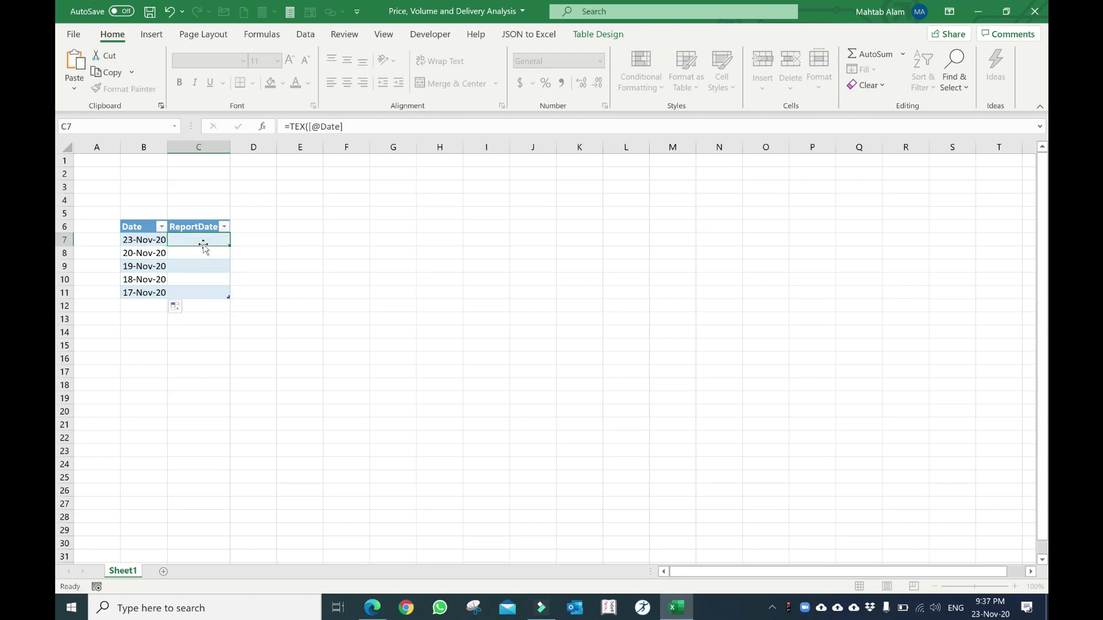
{"action": "type", "text": "=TES"}
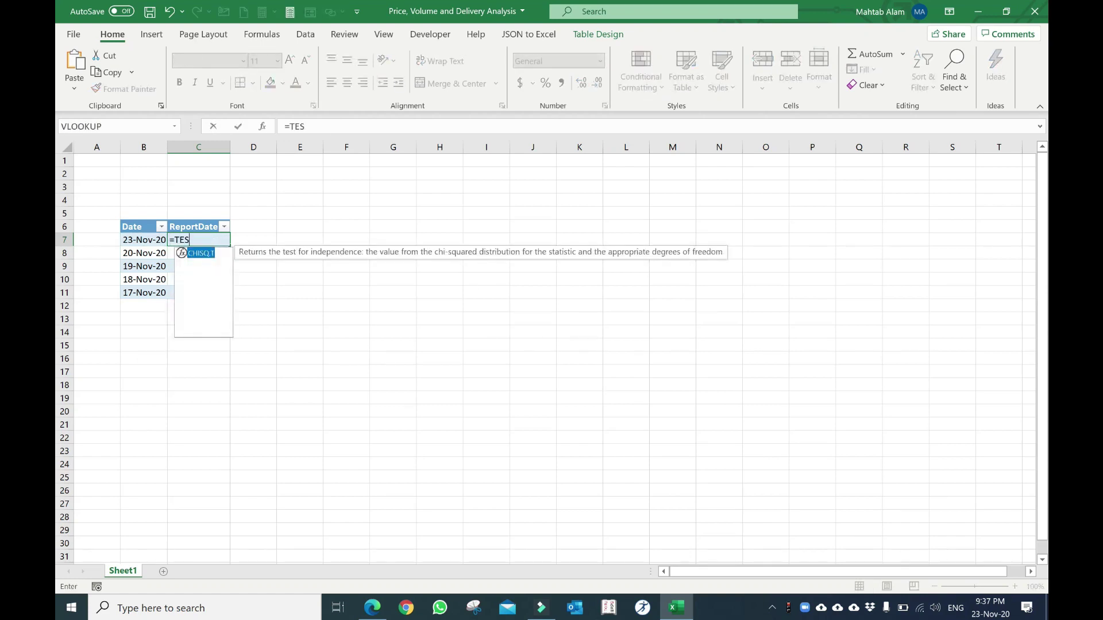
{"action": "key", "text": "BackSpace"}
{"action": "type", "text": "XT("}
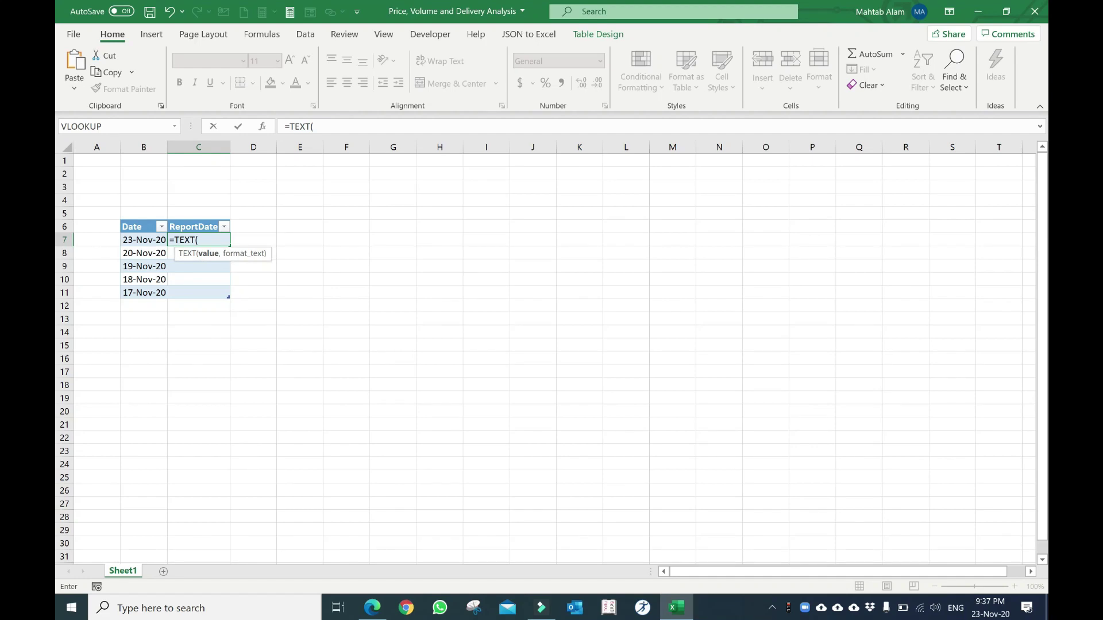
{"action": "left_click", "coordinate": [143, 240]}
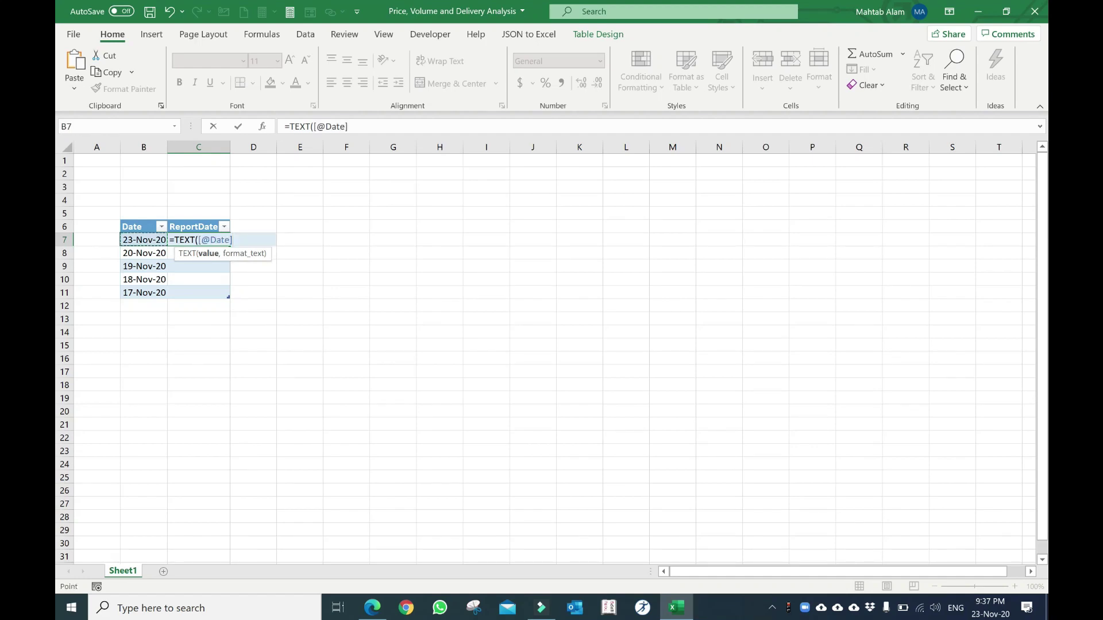
{"action": "type", "text": ",\"DD"}
{"action": "type", "text": "MMY"}
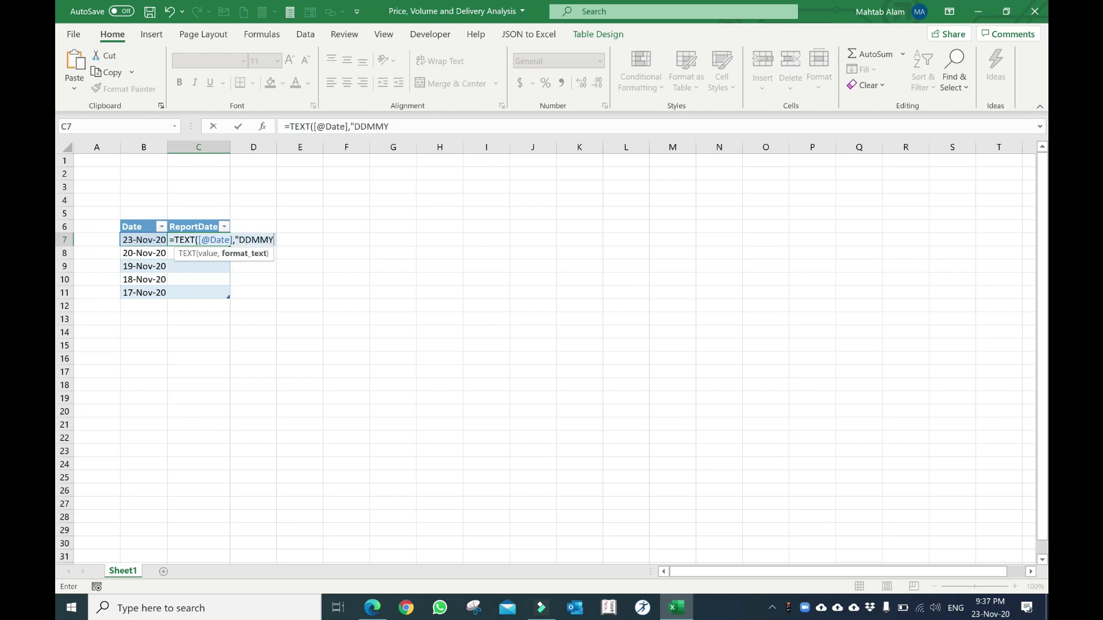
{"action": "type", "text": "YY"}
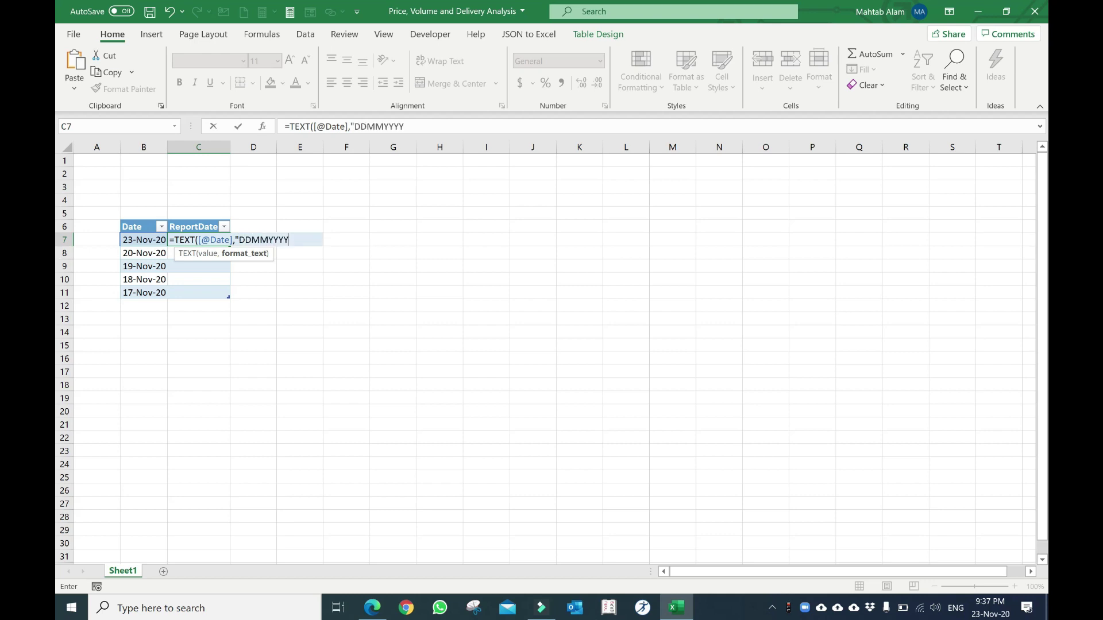
{"action": "type", "text": ")"}
{"action": "key", "text": "Return"}
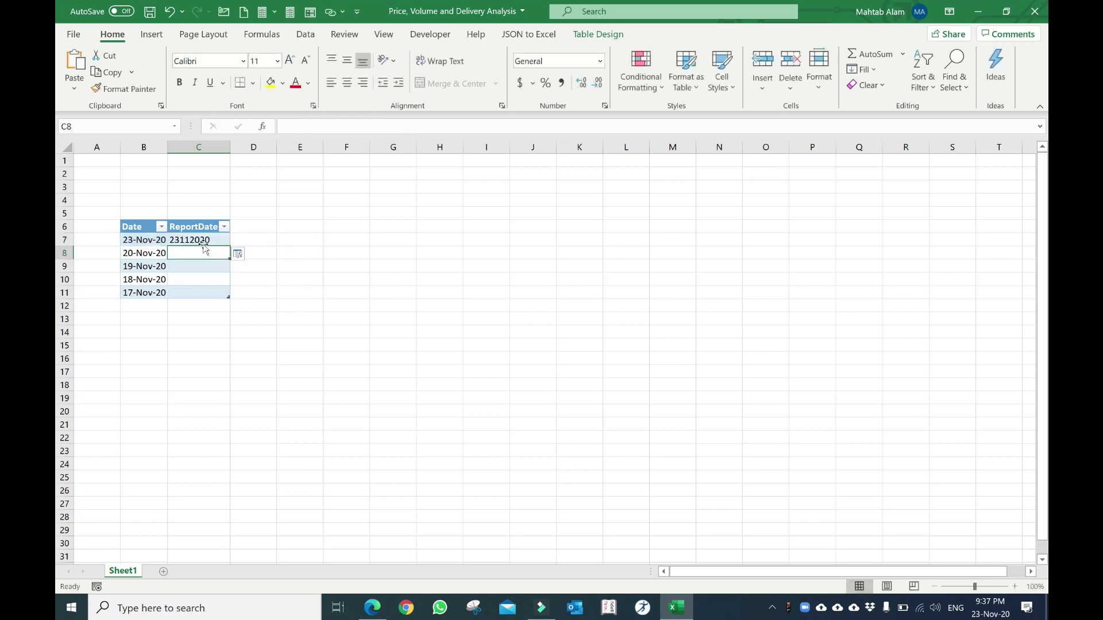
Fill the formula down to C11, autofit column C, and save the workbook.
{"action": "left_click", "coordinate": [207, 241]}
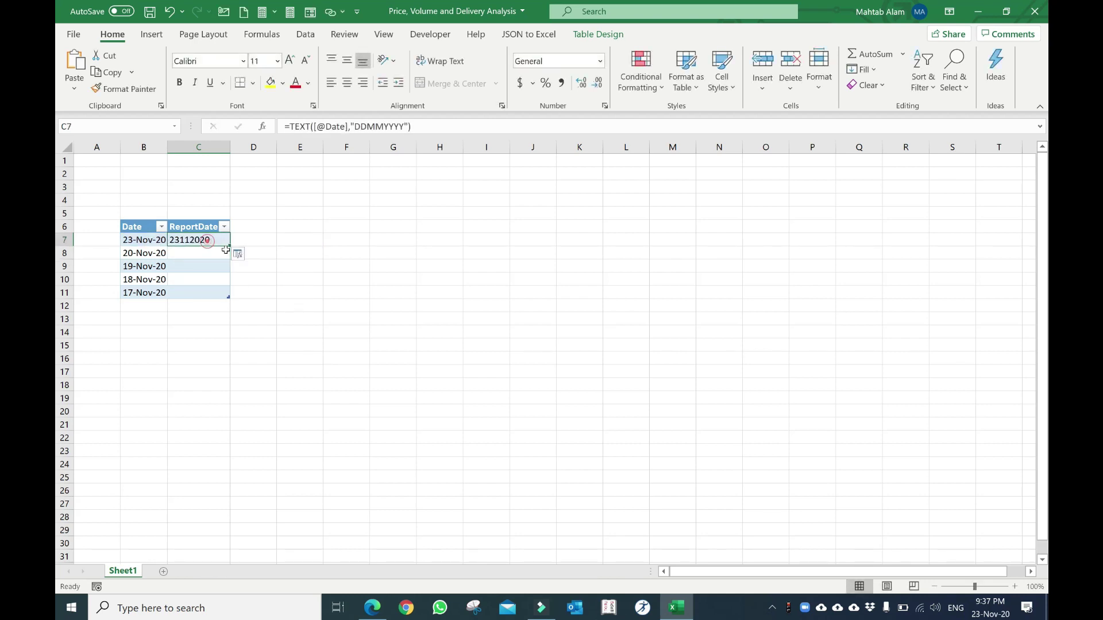
{"action": "double_click", "coordinate": [229, 247]}
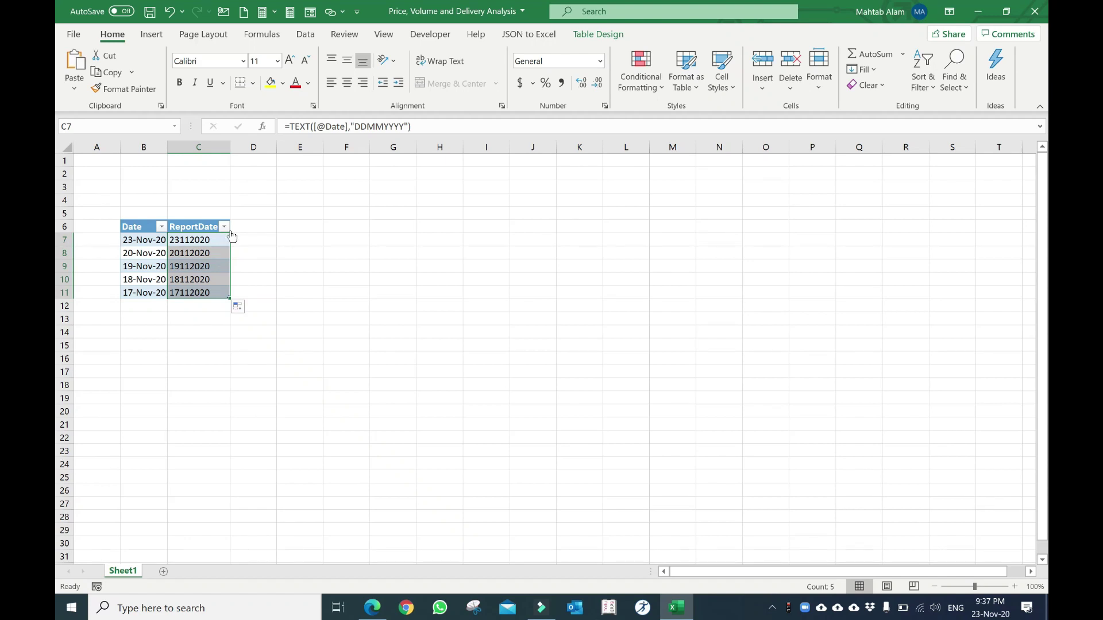
{"action": "double_click", "coordinate": [230, 147]}
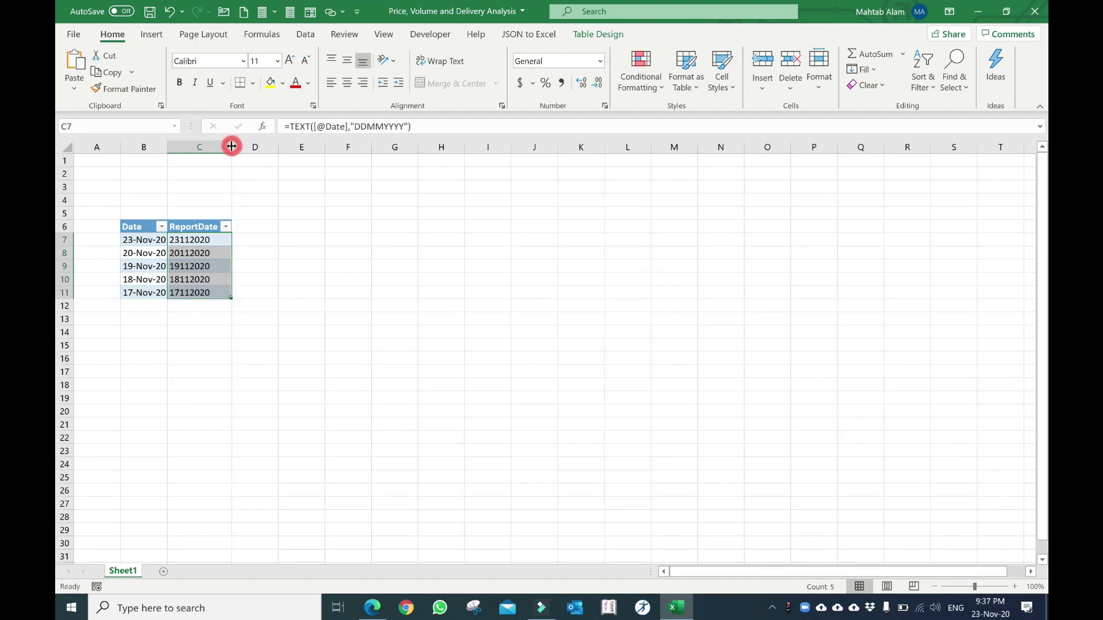
{"action": "left_click", "coordinate": [205, 251]}
{"action": "key", "text": "ctrl+s"}
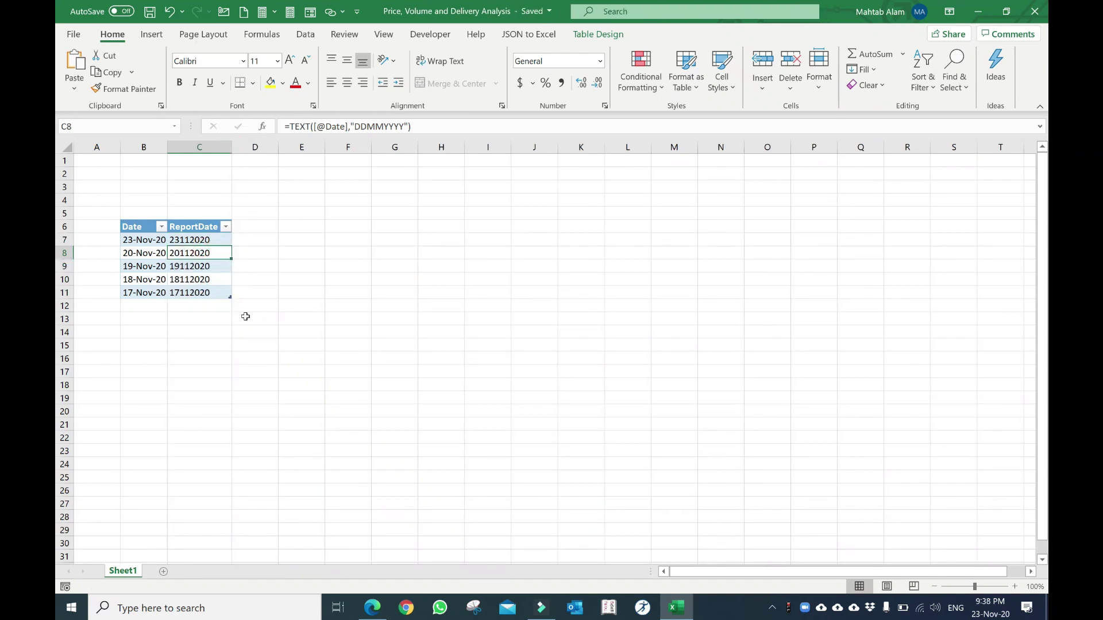
Compare the ReportDate results in C7:C11 against the Date values in B7:B11.
{"action": "left_click", "coordinate": [327, 322]}
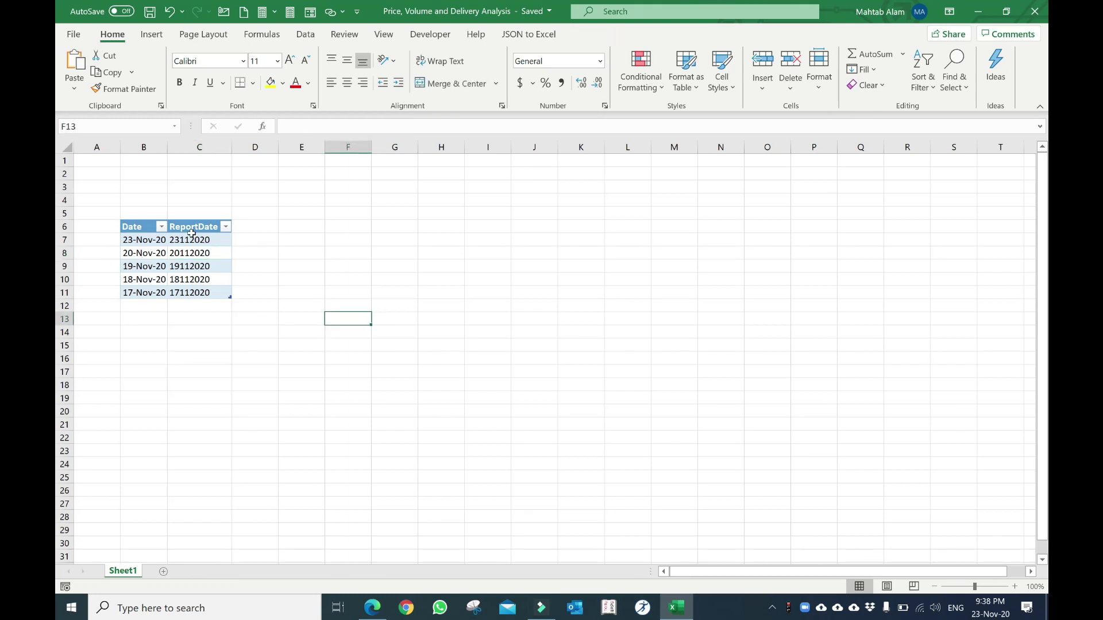
{"action": "left_click_drag", "start_coordinate": [192, 237], "coordinate": [192, 292]}
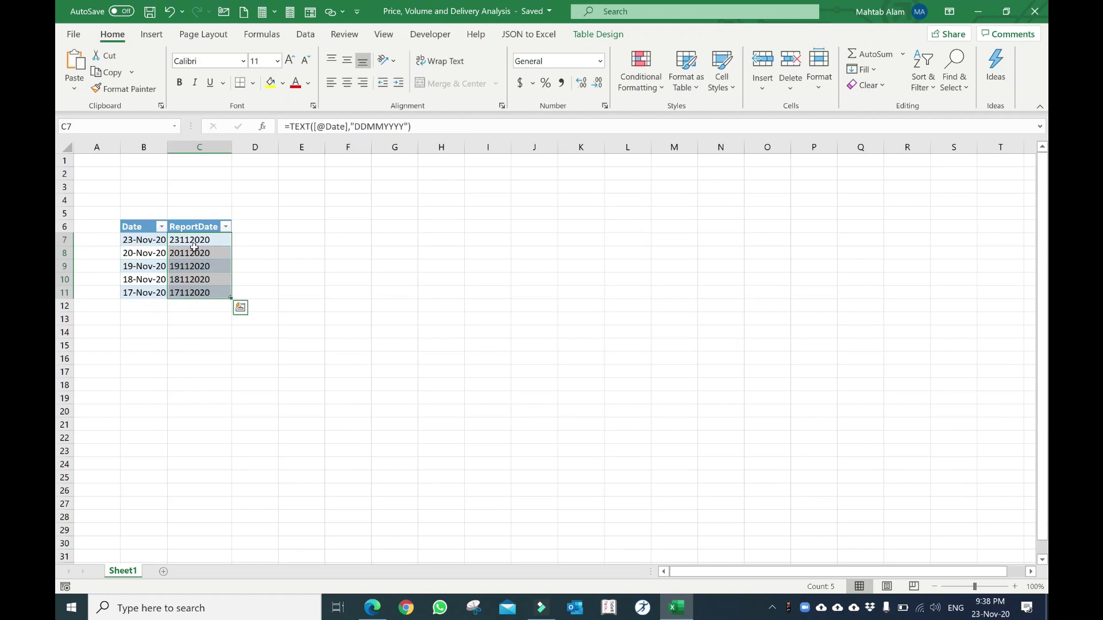
{"action": "left_click_drag", "start_coordinate": [145, 243], "coordinate": [148, 293]}
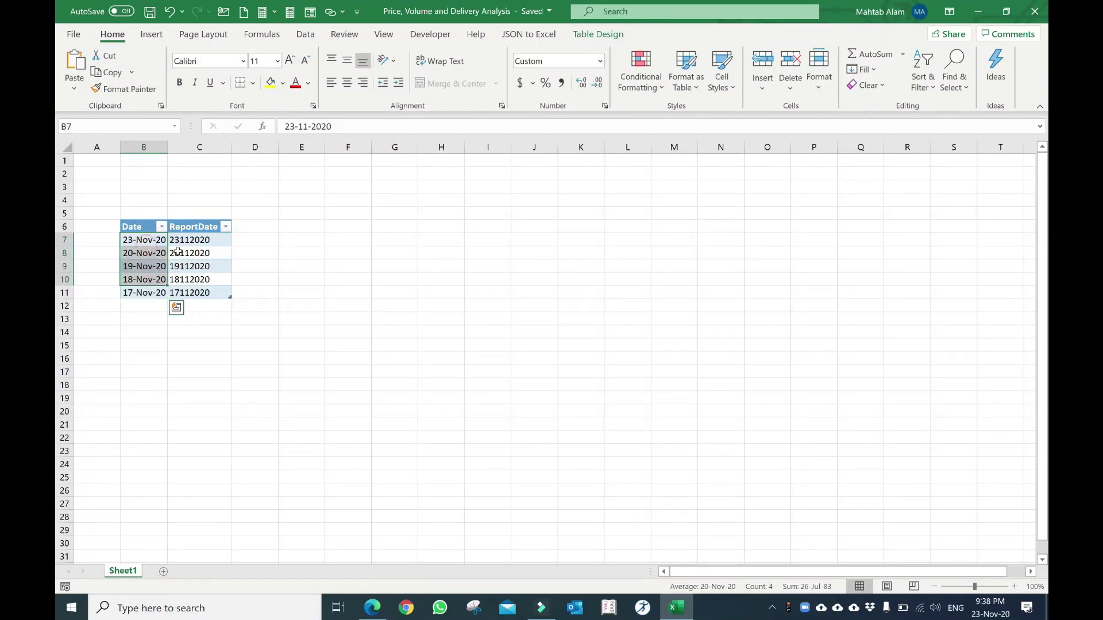
{"action": "left_click_drag", "start_coordinate": [199, 240], "coordinate": [198, 294]}
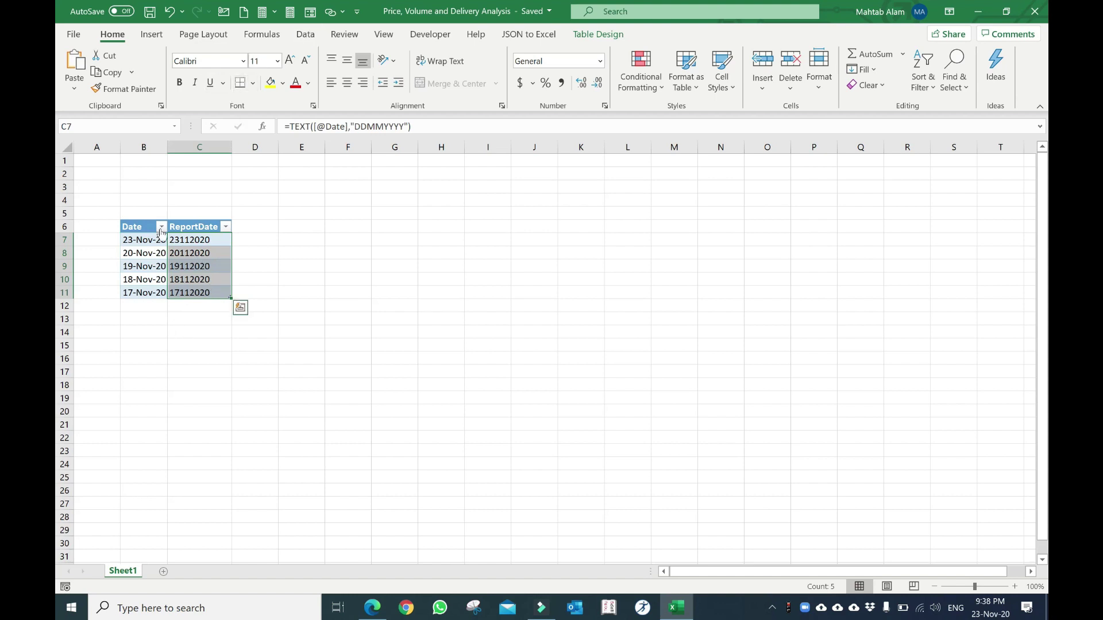
{"action": "left_click", "coordinate": [186, 252]}
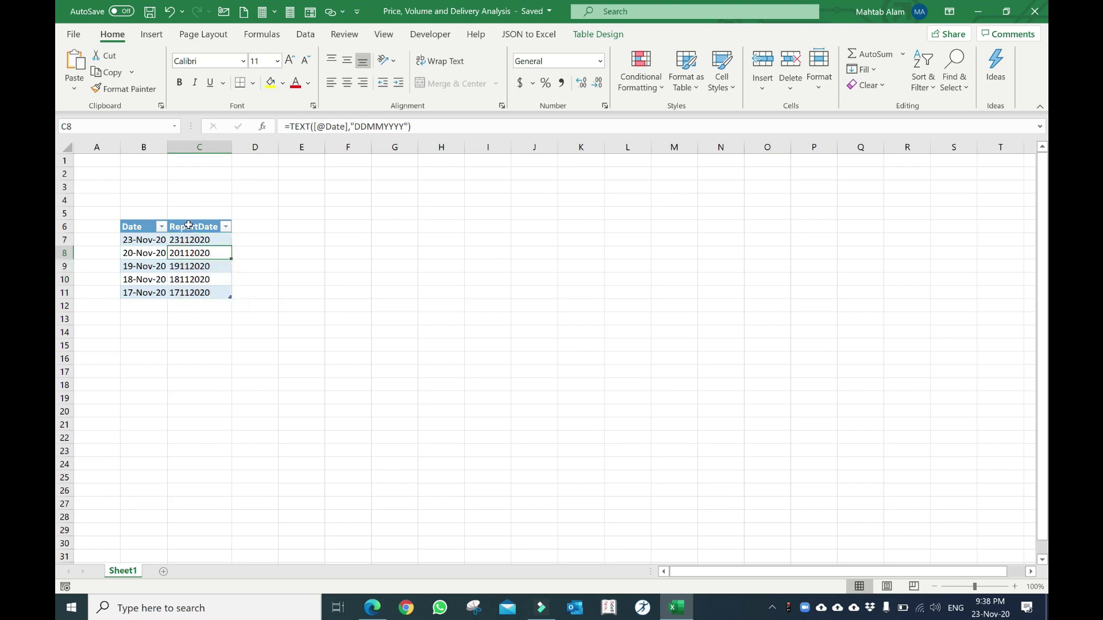
{"action": "left_click_drag", "start_coordinate": [193, 227], "coordinate": [190, 271]}
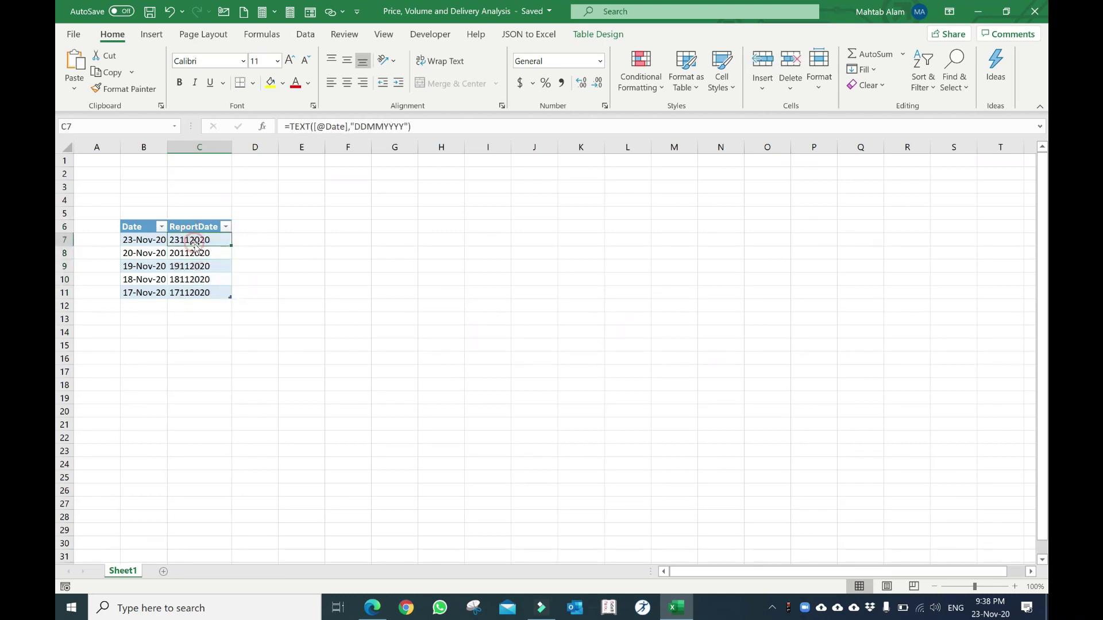
{"action": "left_click", "coordinate": [194, 240]}
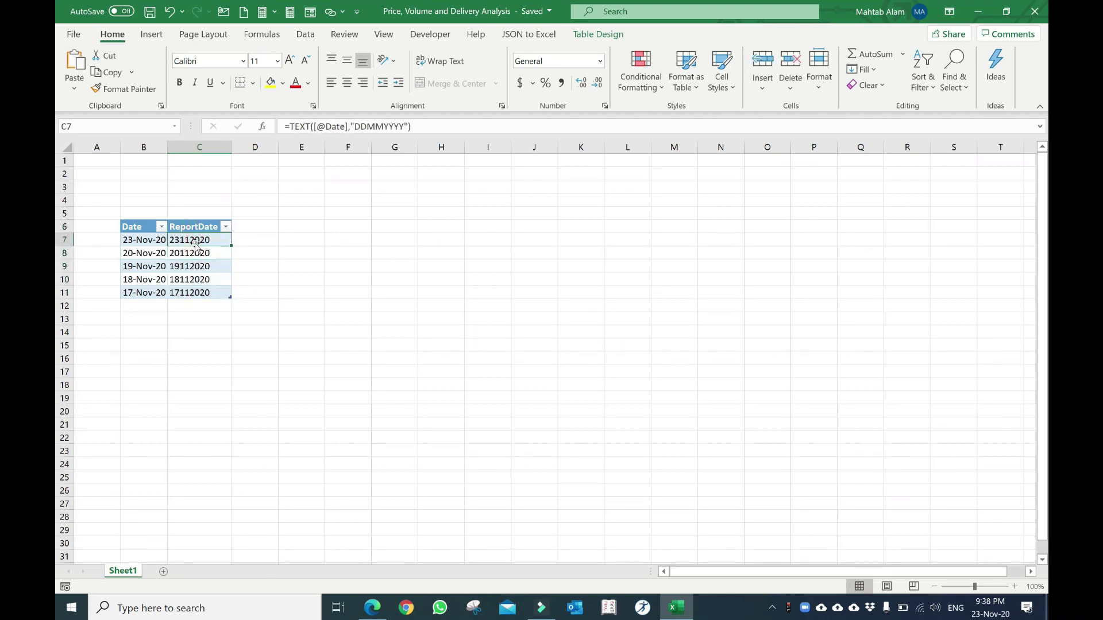
Create a Power Query query from the Date/ReportDate table.
{"action": "left_click", "coordinate": [305, 35]}
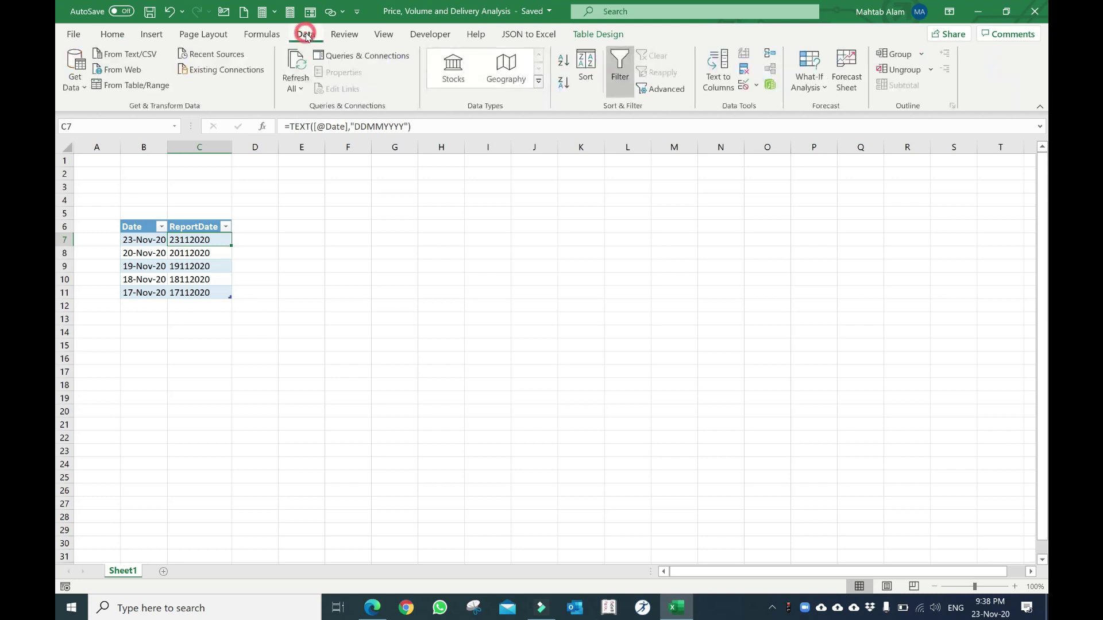
{"action": "left_click", "coordinate": [131, 86]}
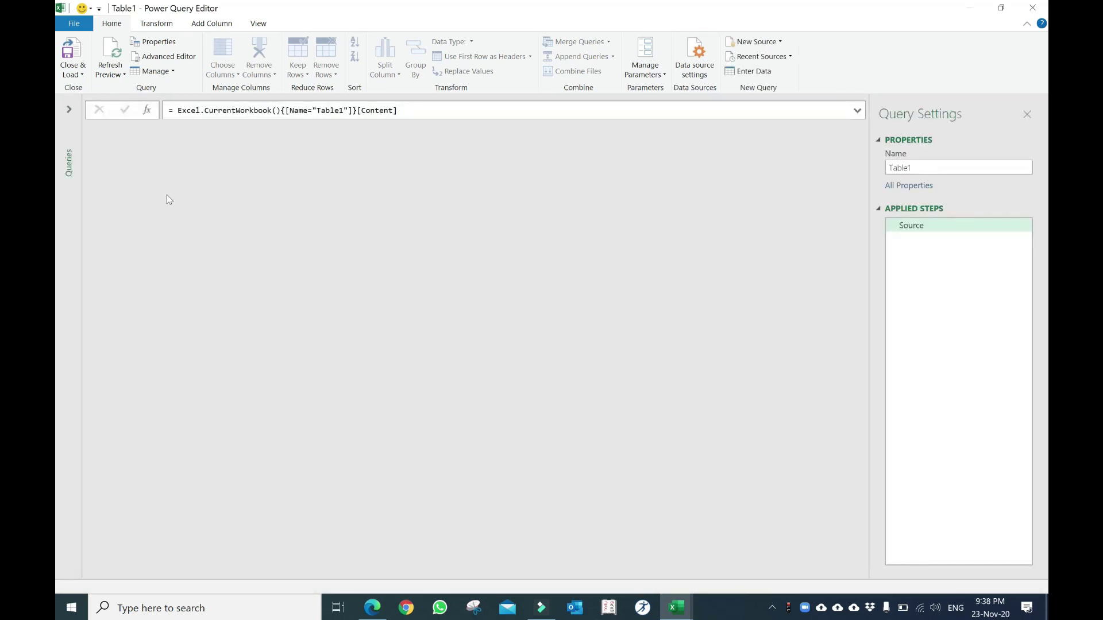
{"action": "left_click", "coordinate": [70, 111]}
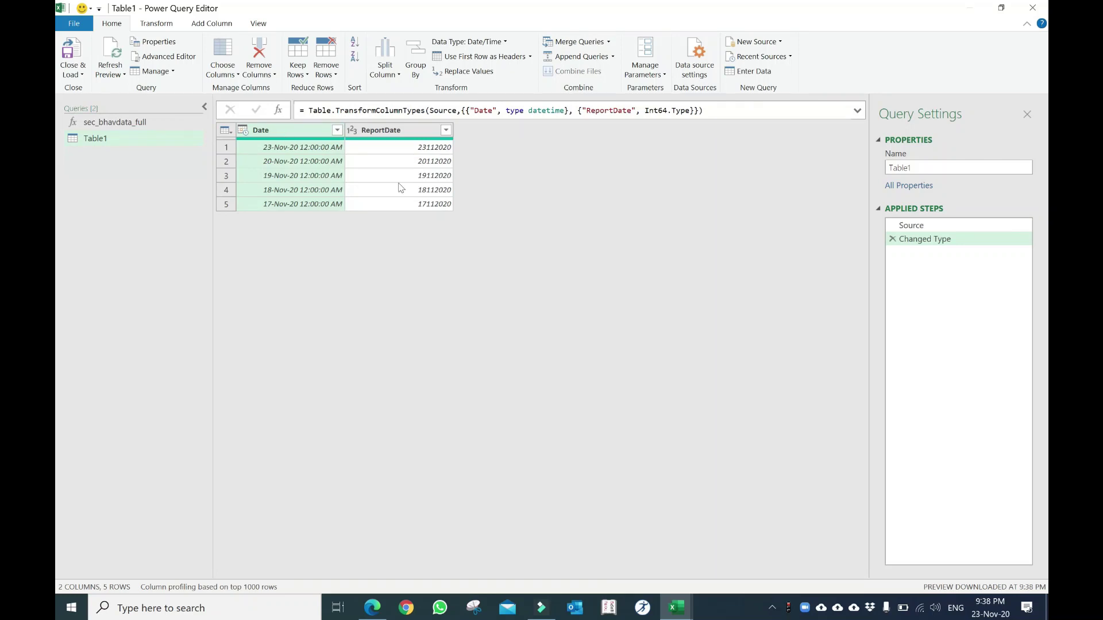
Change ReportDate's data type to Text, replacing the current conversion, and open Custom Column.
{"action": "left_click", "coordinate": [414, 130]}
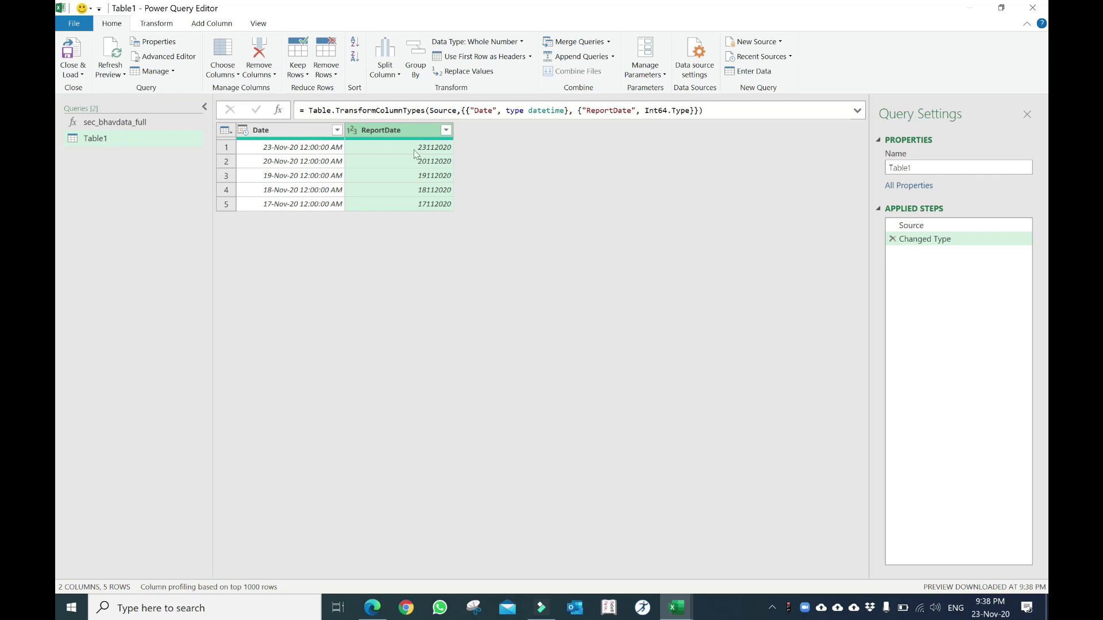
{"action": "left_click", "coordinate": [521, 42]}
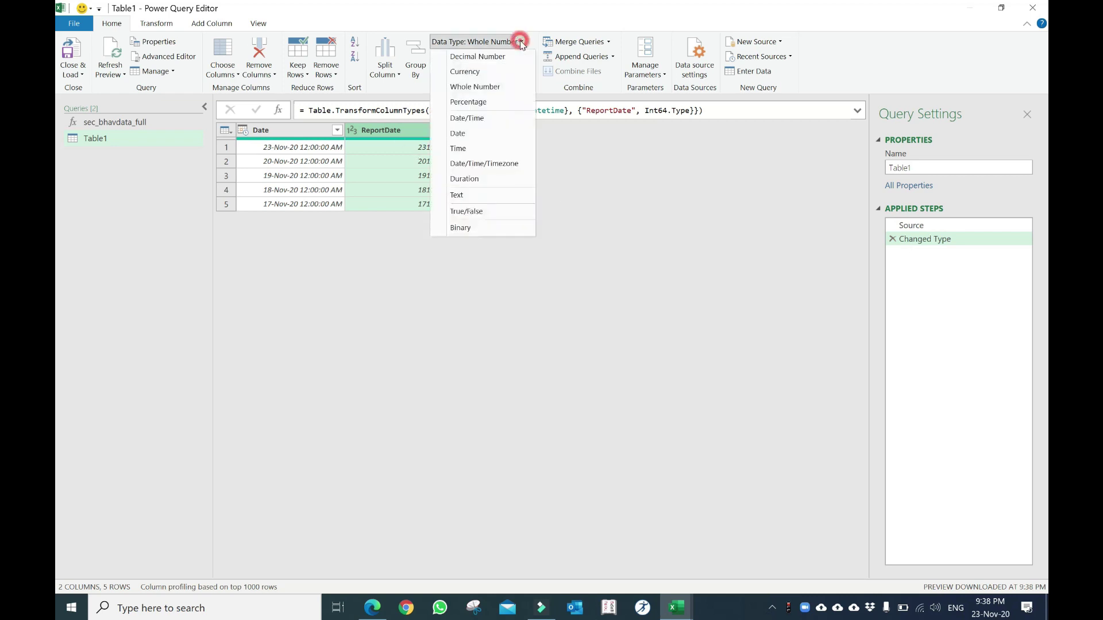
{"action": "left_click", "coordinate": [393, 134]}
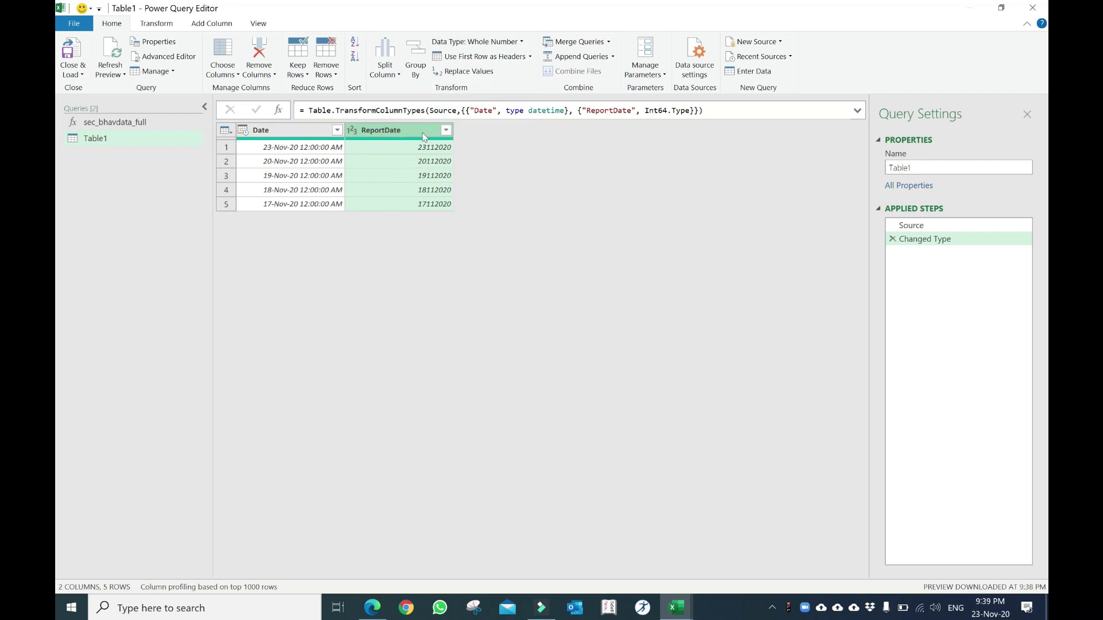
{"action": "left_click", "coordinate": [522, 42]}
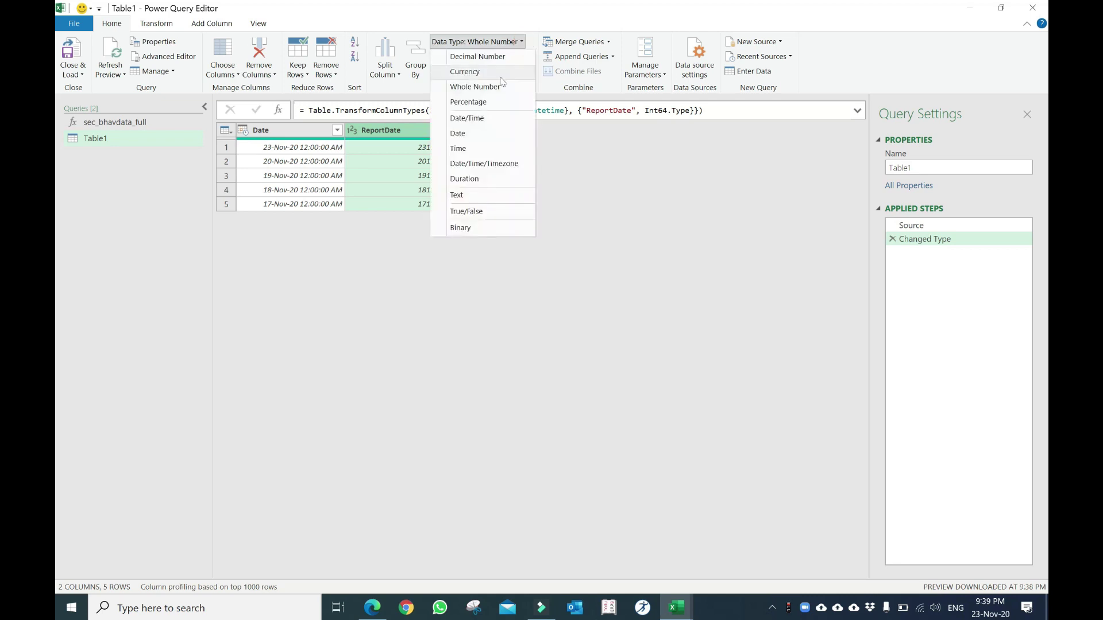
{"action": "left_click", "coordinate": [465, 198]}
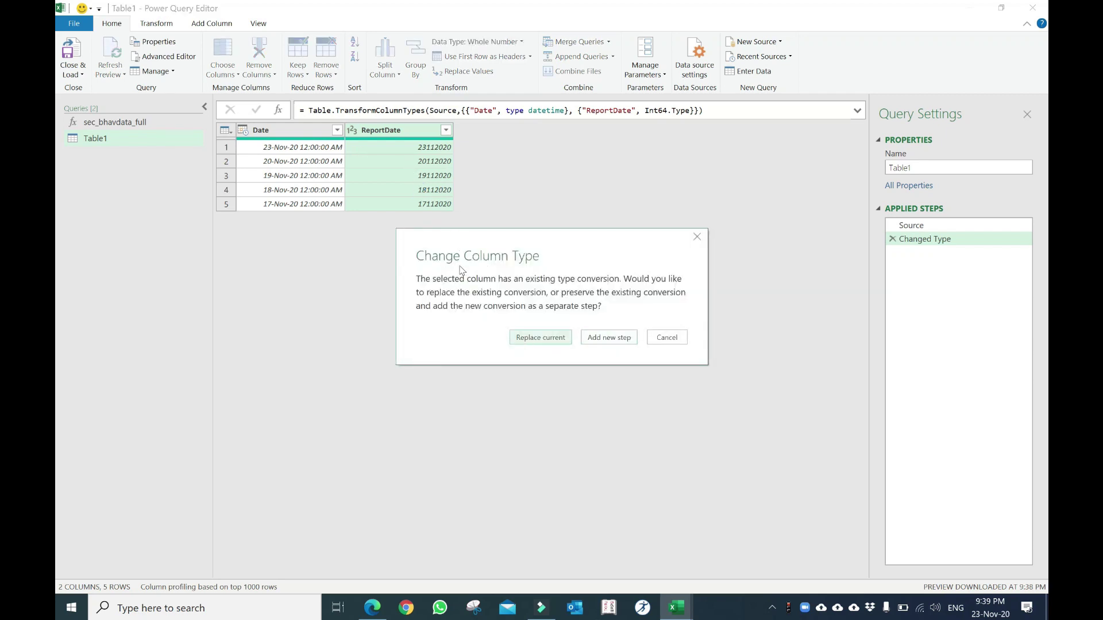
{"action": "left_click", "coordinate": [545, 343]}
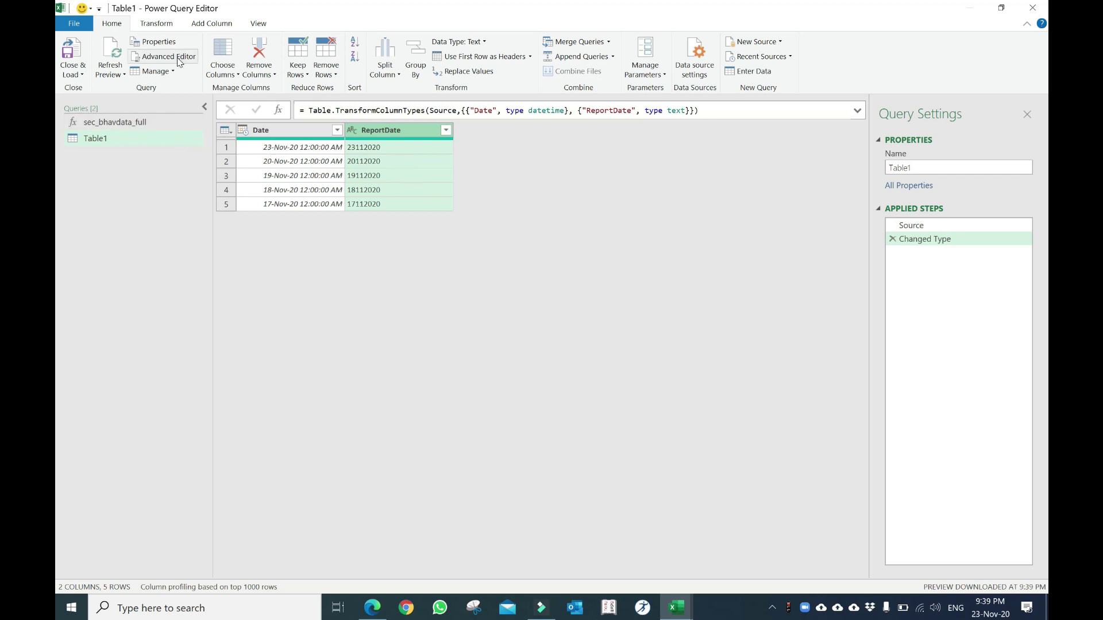
{"action": "left_click", "coordinate": [214, 24]}
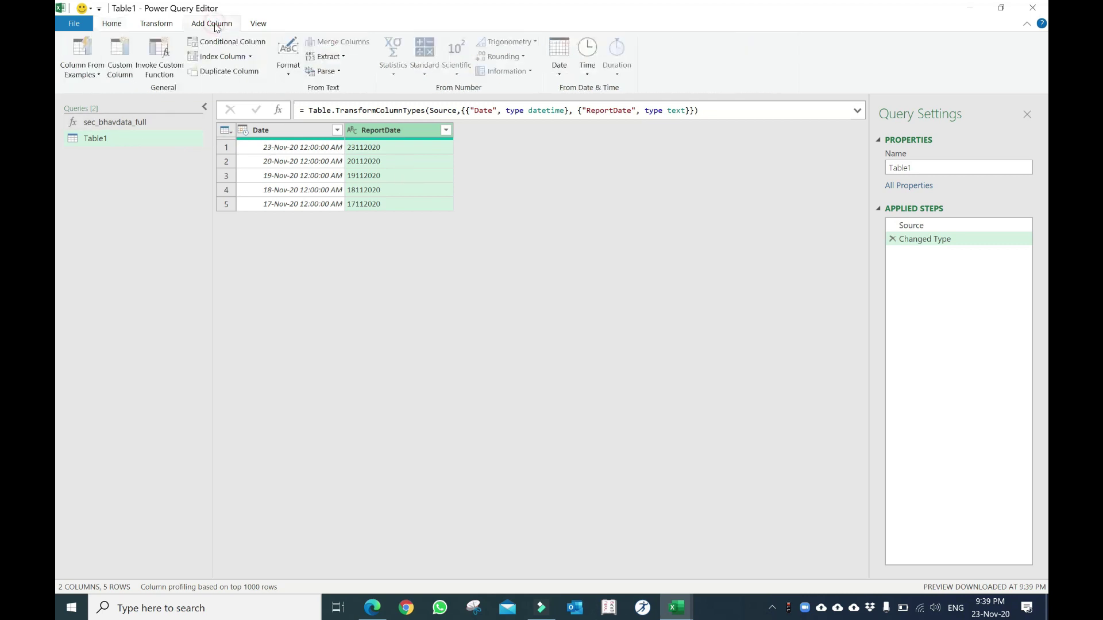
{"action": "left_click", "coordinate": [122, 75]}
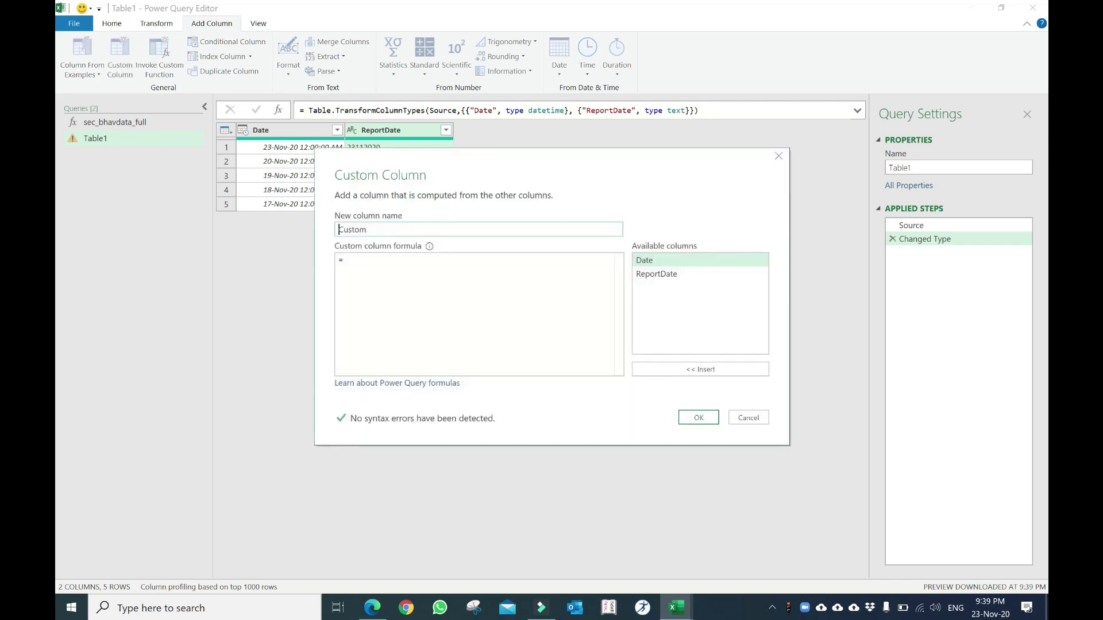
Add a custom column with formula = sec_bhavdata_full([ReportDate]) and confirm it.
{"action": "left_click", "coordinate": [370, 265]}
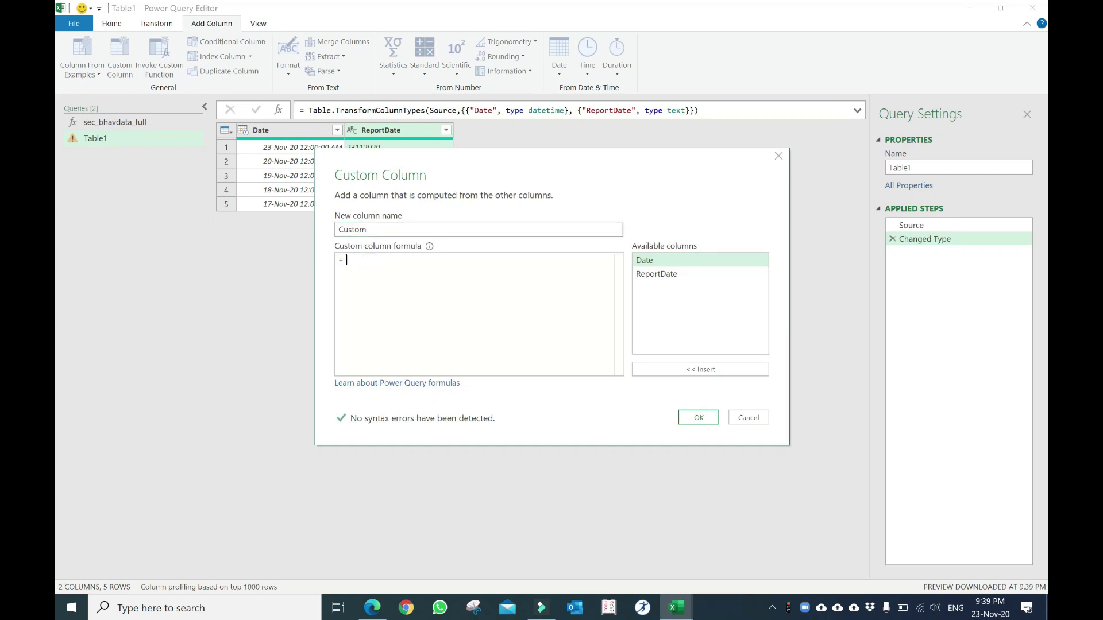
{"action": "type", "text": "se"}
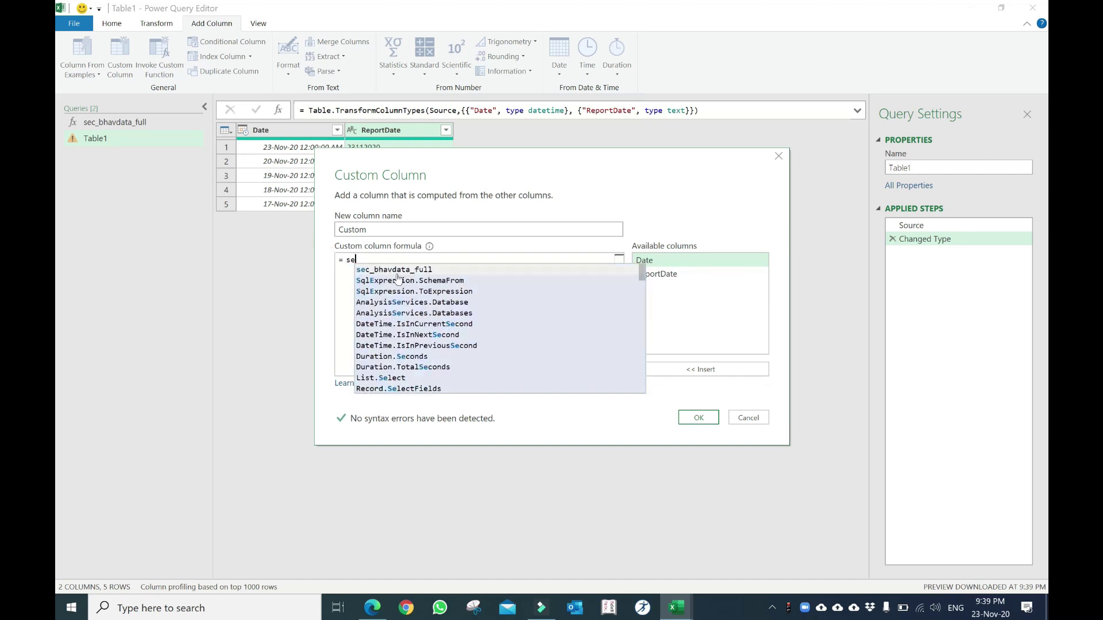
{"action": "left_click", "coordinate": [402, 270]}
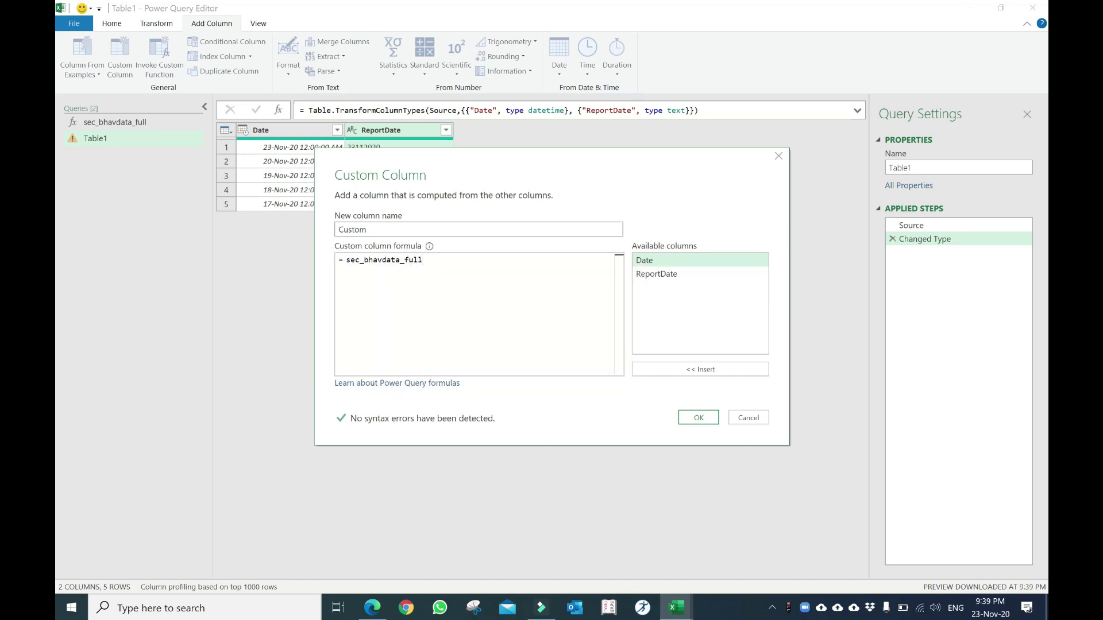
{"action": "type", "text": "("}
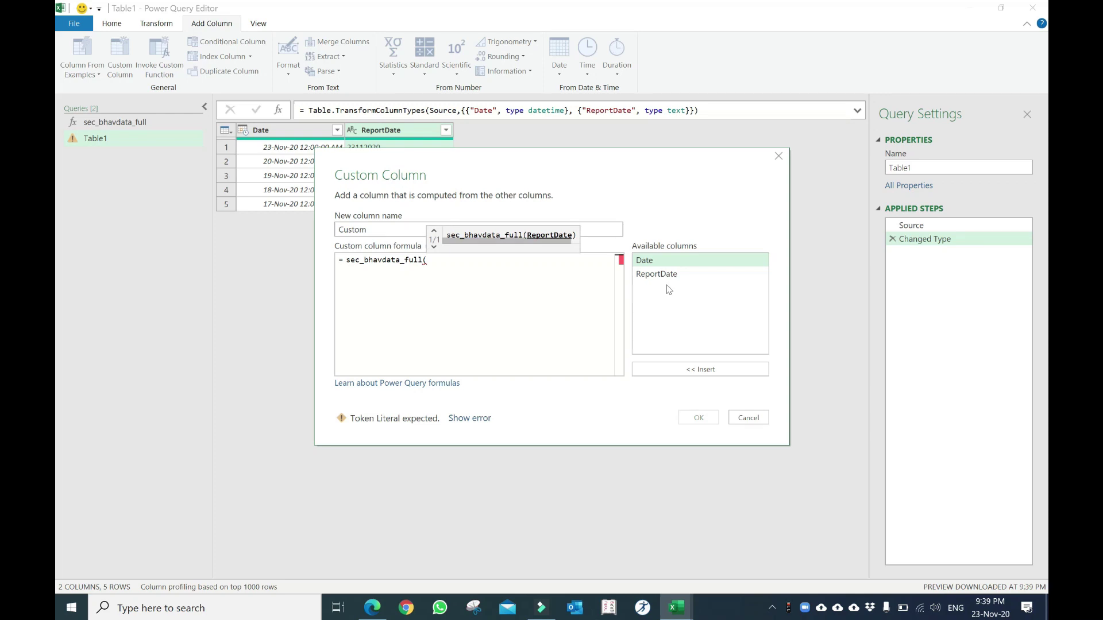
{"action": "left_click", "coordinate": [669, 275]}
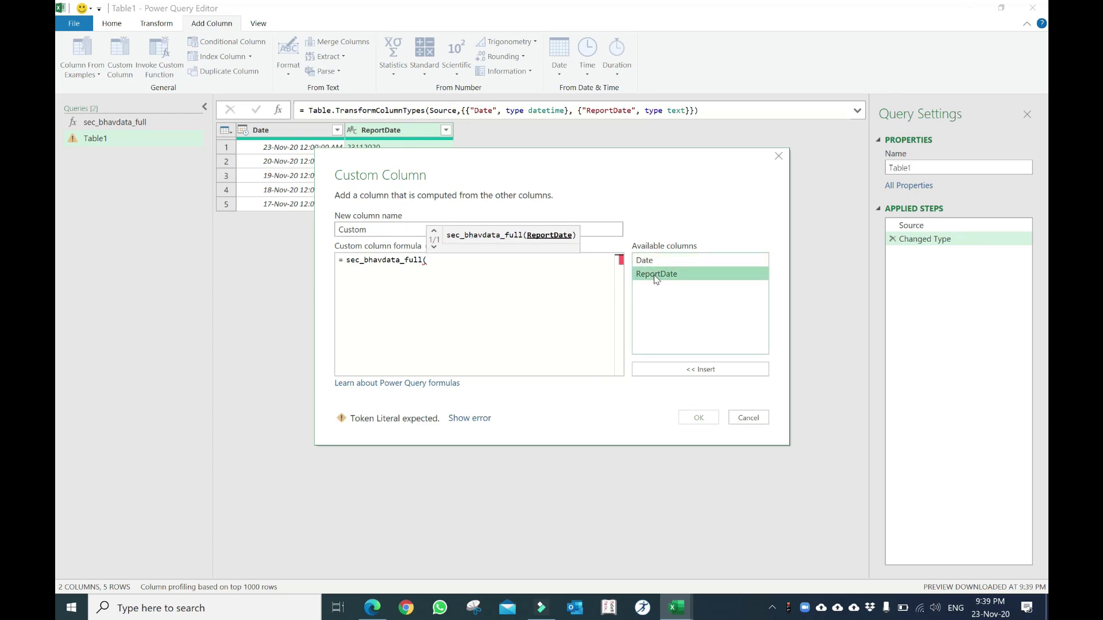
{"action": "left_click", "coordinate": [688, 372]}
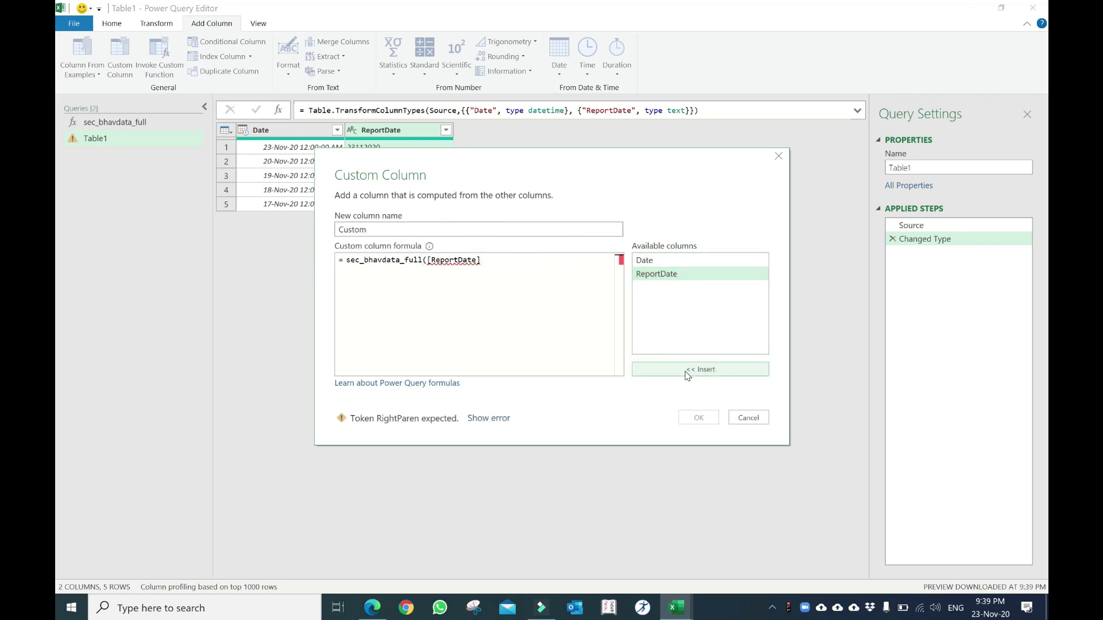
{"action": "left_click", "coordinate": [487, 260]}
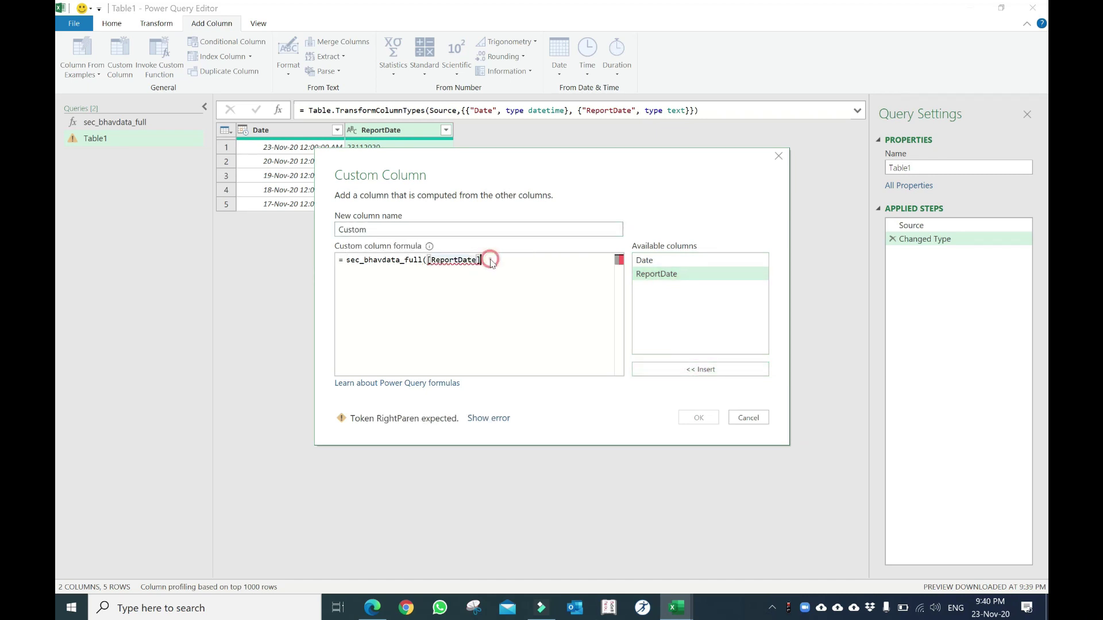
{"action": "type", "text": ")"}
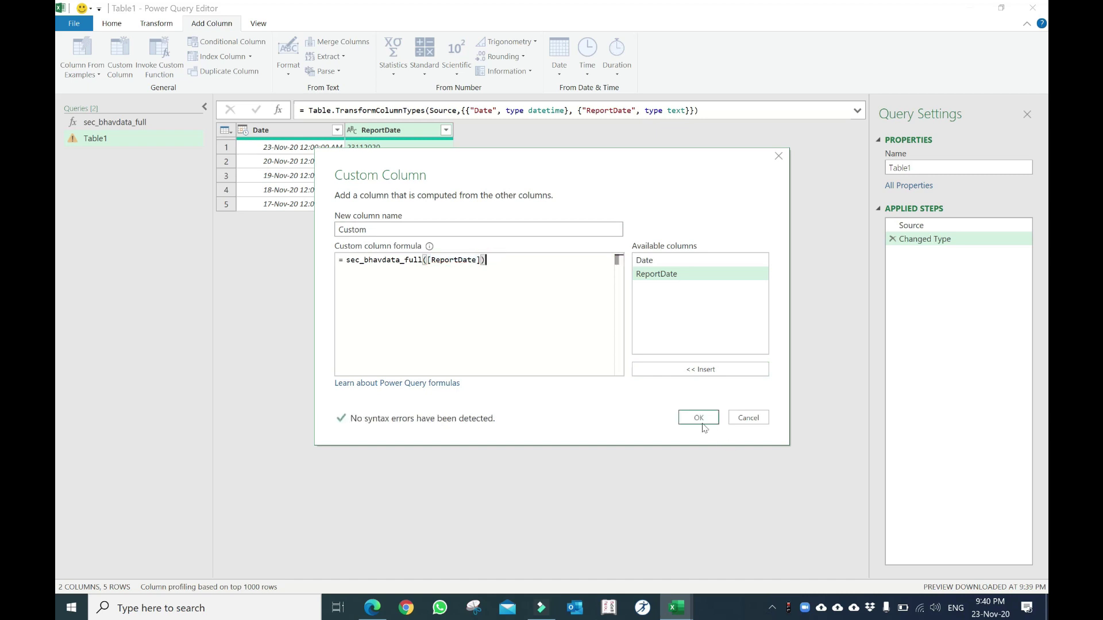
{"action": "left_click", "coordinate": [699, 417]}
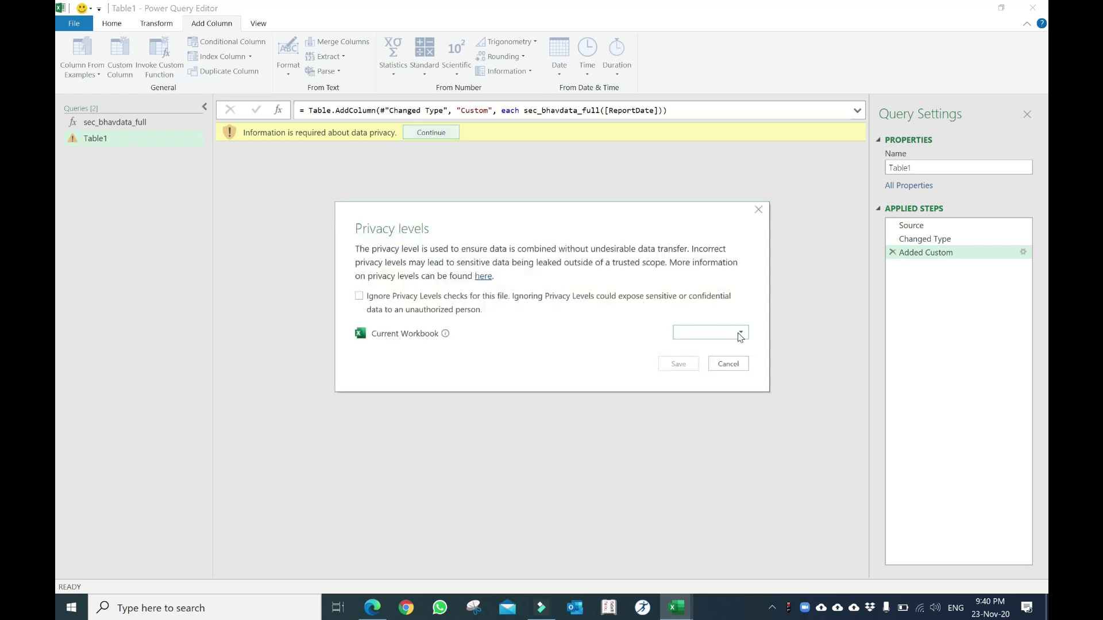
Set the Current Workbook privacy level to Public and save it.
{"action": "left_click", "coordinate": [740, 333]}
{"action": "left_click", "coordinate": [706, 351]}
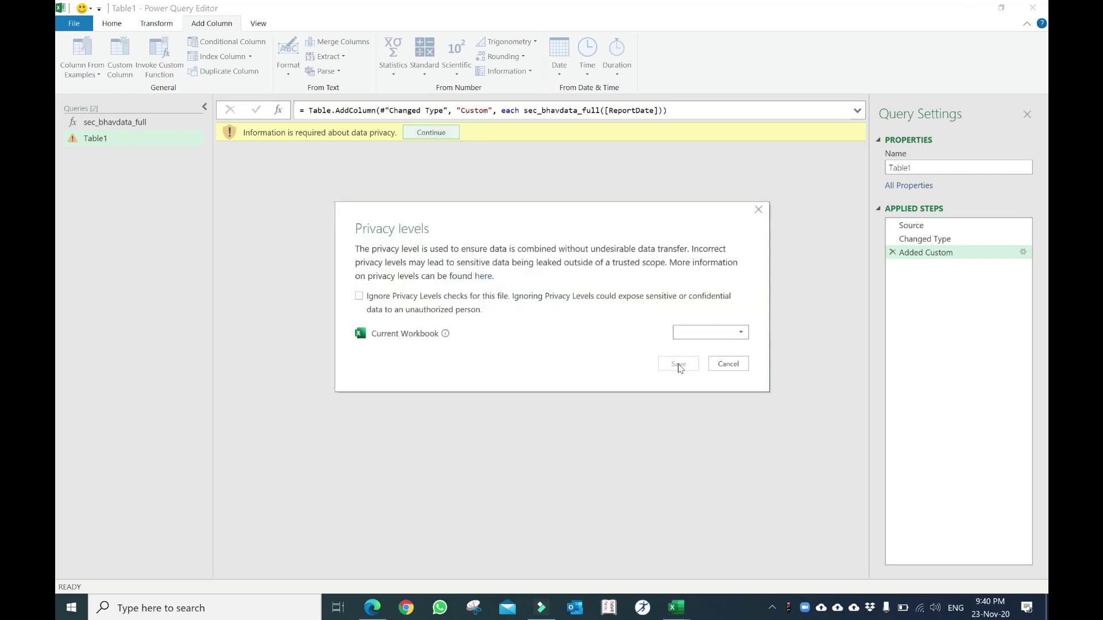
{"action": "left_click", "coordinate": [675, 365]}
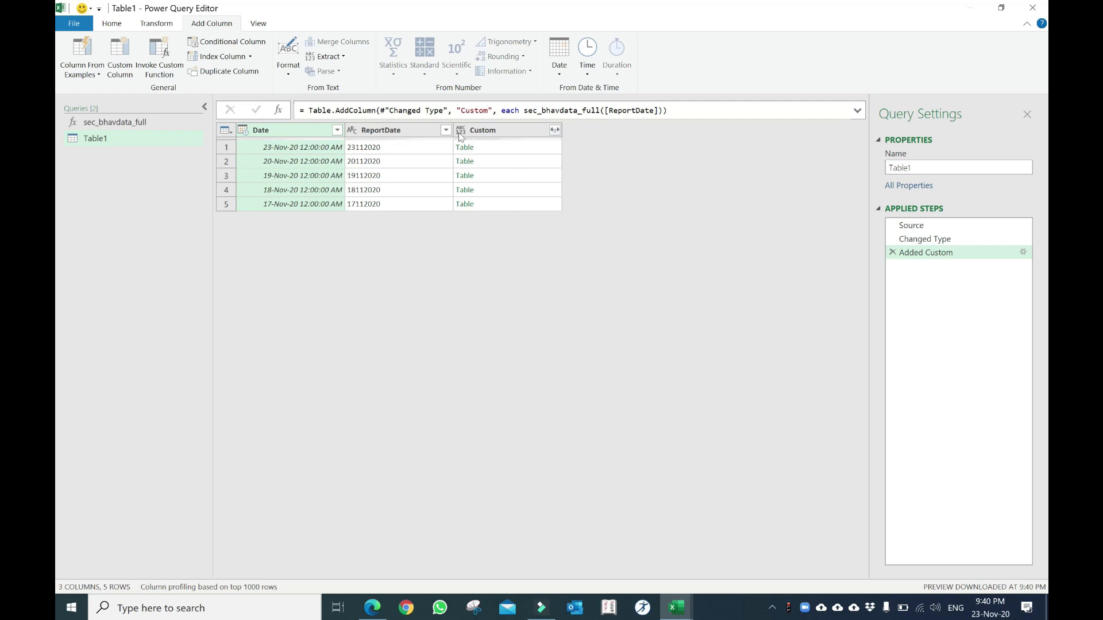
Expand the Custom column into all its fields without the original-name prefix.
{"action": "left_click", "coordinate": [391, 131]}
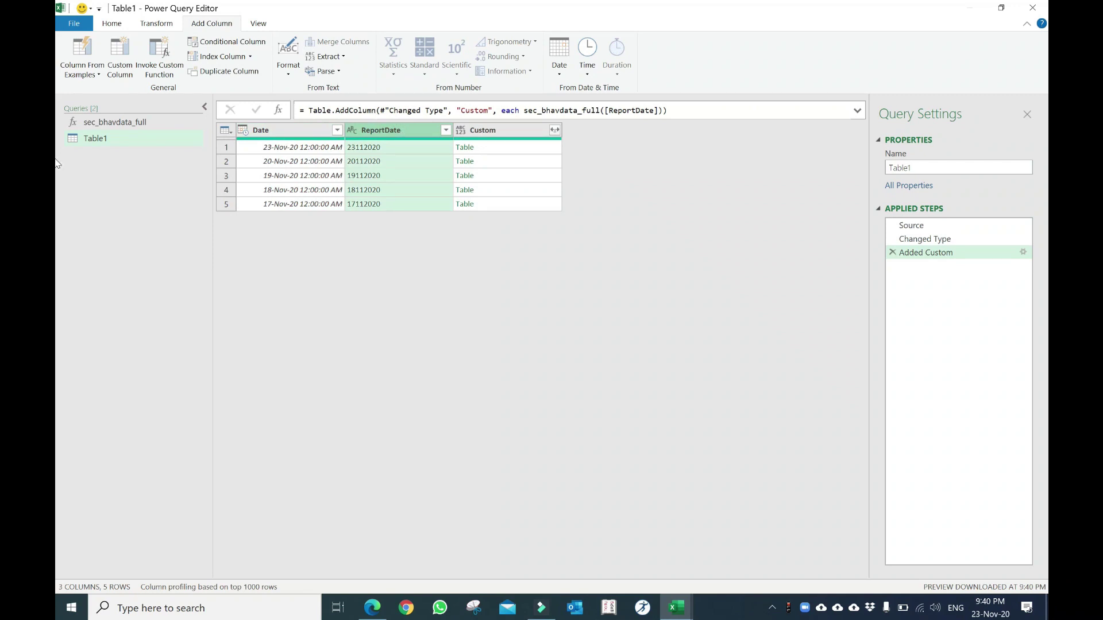
{"action": "left_click", "coordinate": [213, 28]}
{"action": "left_click", "coordinate": [556, 131]}
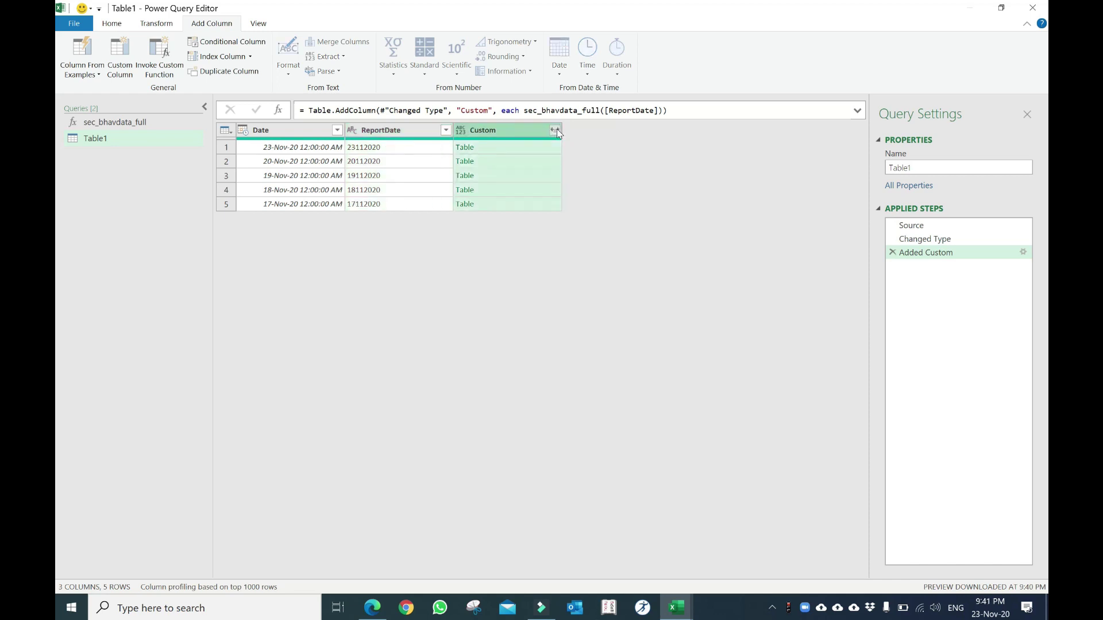
{"action": "left_click", "coordinate": [555, 130]}
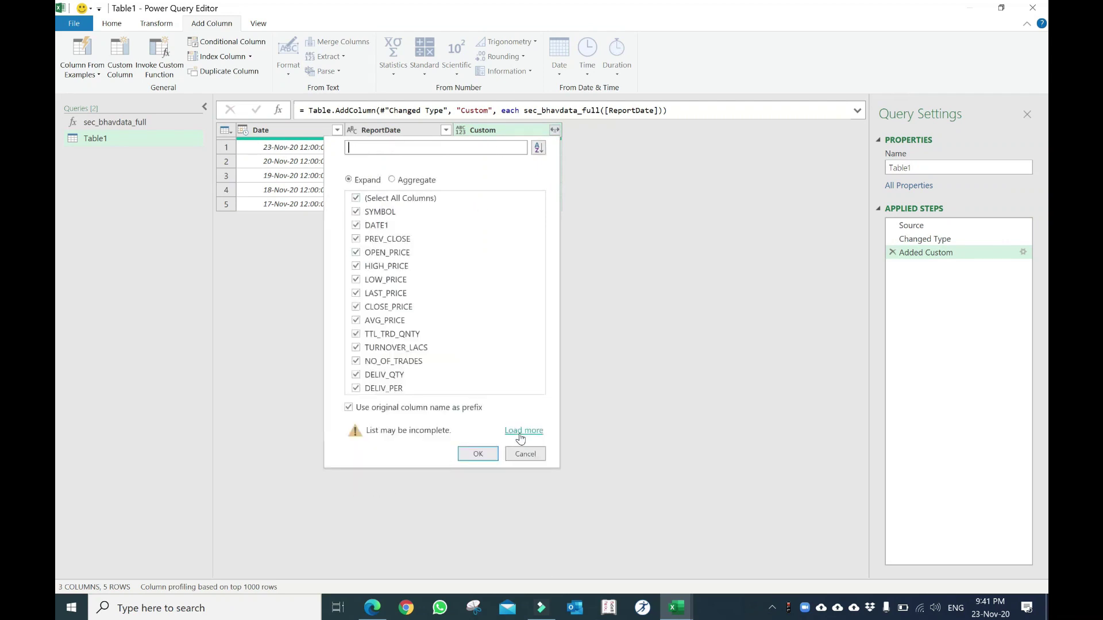
{"action": "left_click", "coordinate": [523, 431]}
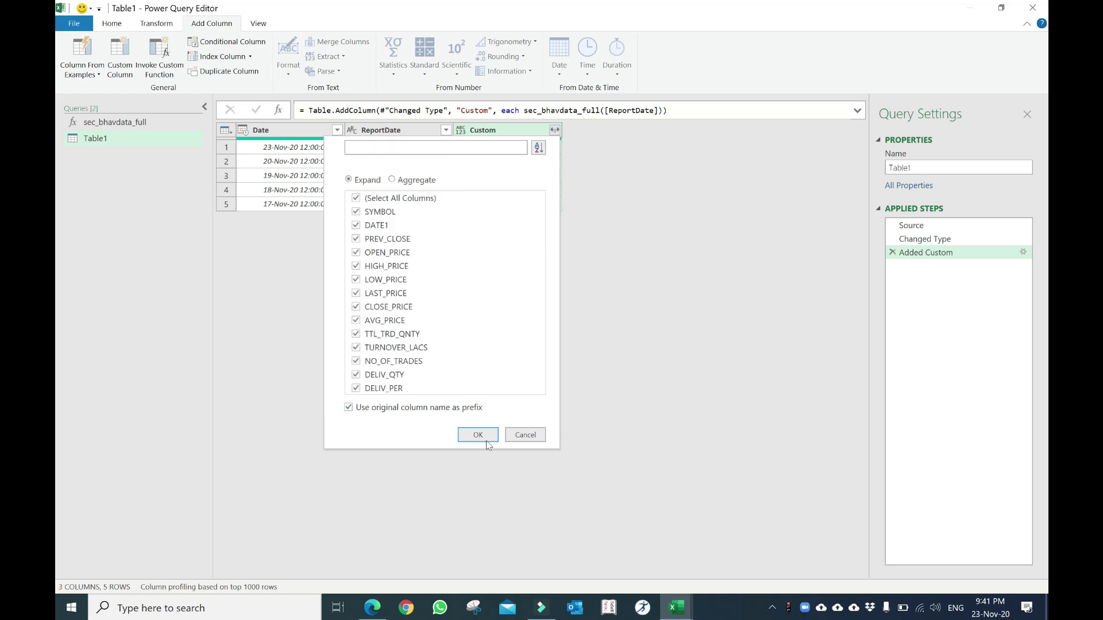
{"action": "left_click", "coordinate": [343, 407]}
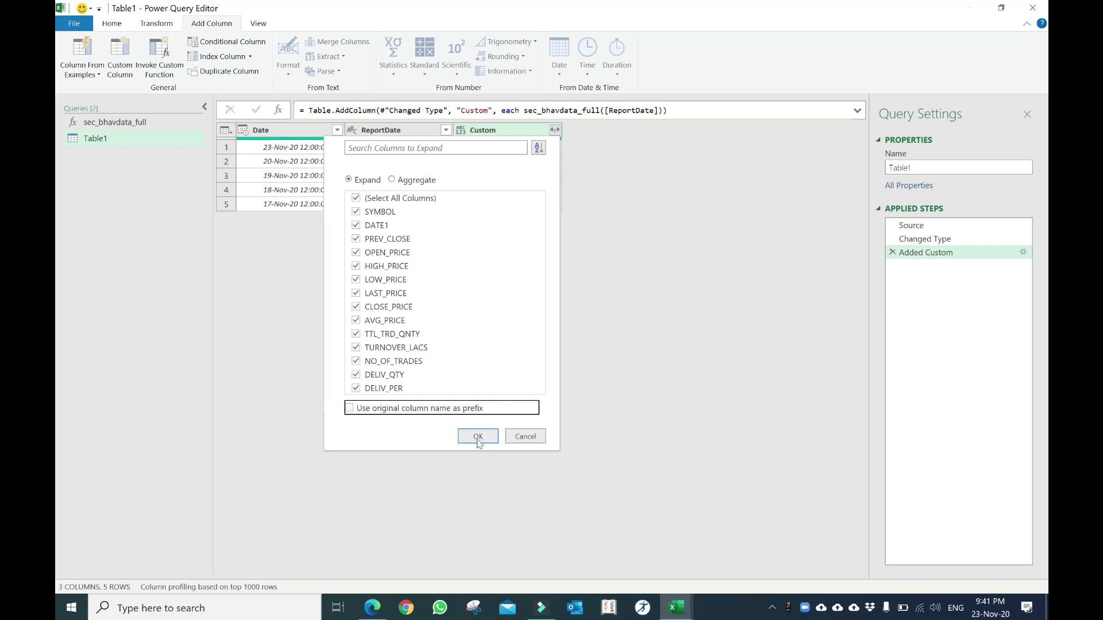
{"action": "left_click", "coordinate": [479, 435]}
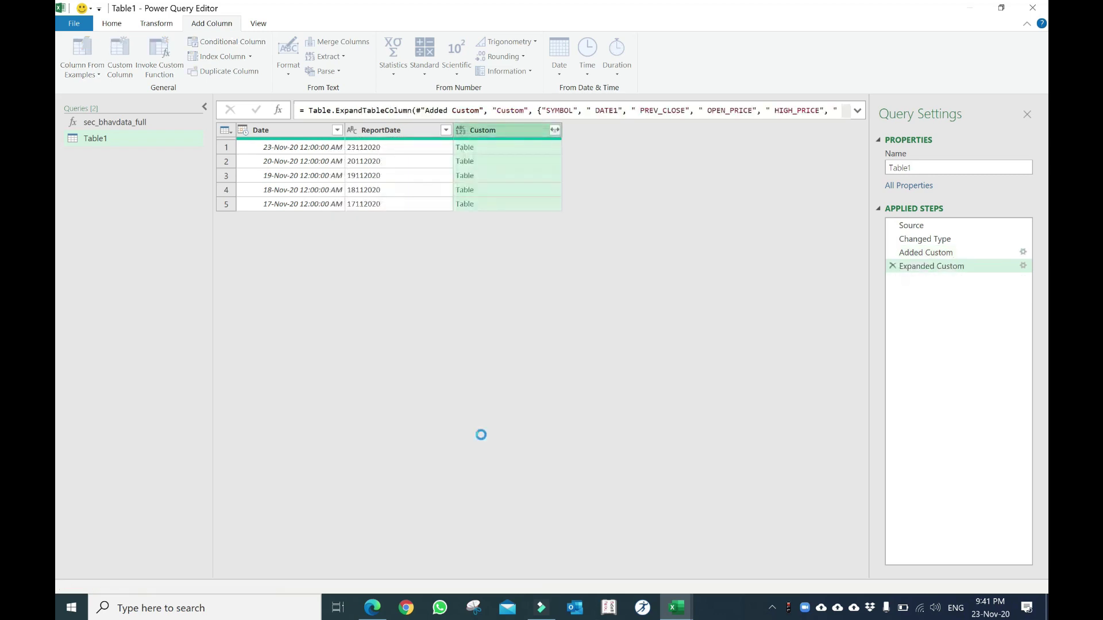
Inspect the DATE1 values, loading the full filter list and keeping all dates.
{"action": "scroll", "coordinate": [609, 288], "scroll_direction": "down", "scroll_amount": 8}
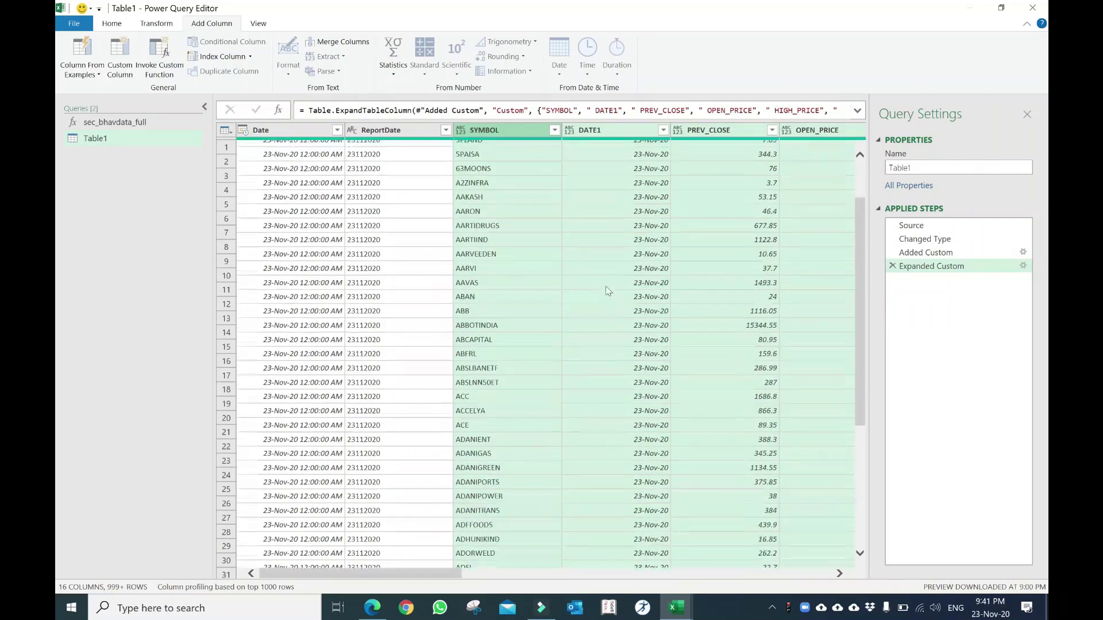
{"action": "scroll", "coordinate": [609, 285], "scroll_direction": "down", "scroll_amount": 8}
{"action": "scroll", "coordinate": [609, 281], "scroll_direction": "down", "scroll_amount": 8}
{"action": "scroll", "coordinate": [612, 279], "scroll_direction": "down", "scroll_amount": 8}
{"action": "scroll", "coordinate": [612, 276], "scroll_direction": "up", "scroll_amount": 4}
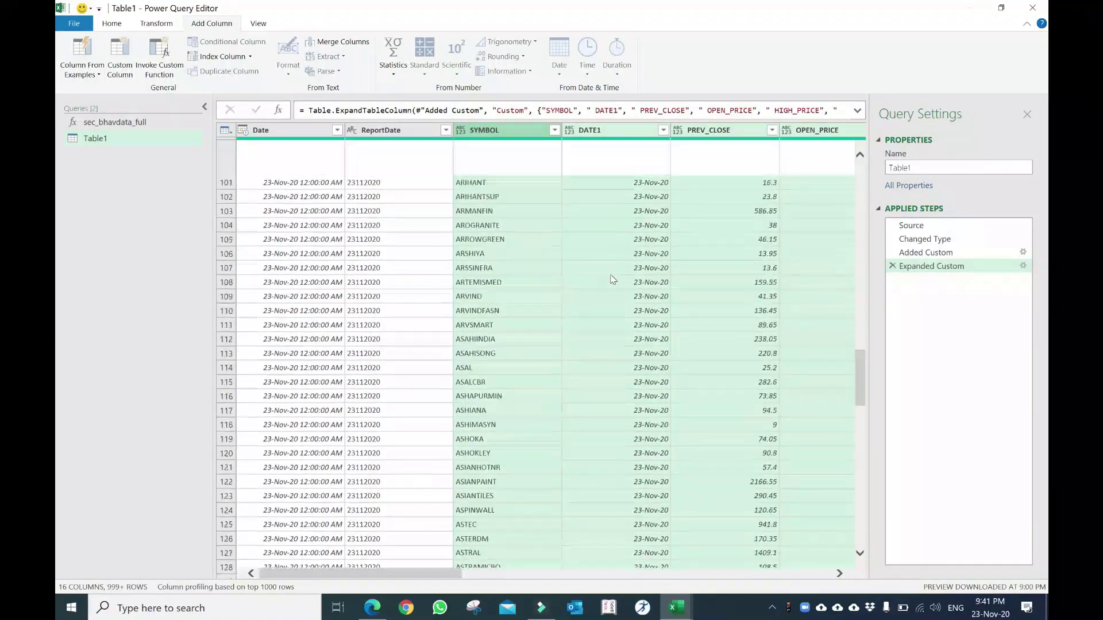
{"action": "scroll", "coordinate": [613, 270], "scroll_direction": "up", "scroll_amount": 4}
{"action": "scroll", "coordinate": [614, 264], "scroll_direction": "up", "scroll_amount": 2}
{"action": "scroll", "coordinate": [616, 260], "scroll_direction": "up", "scroll_amount": 3}
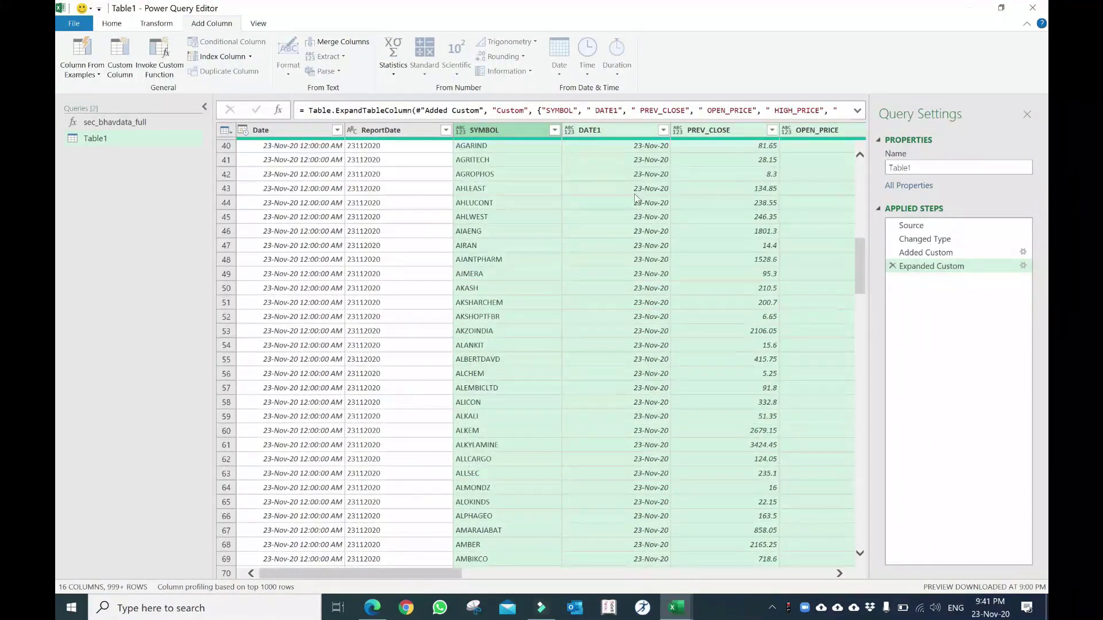
{"action": "left_click", "coordinate": [633, 179]}
{"action": "scroll", "coordinate": [633, 178], "scroll_direction": "up", "scroll_amount": 10}
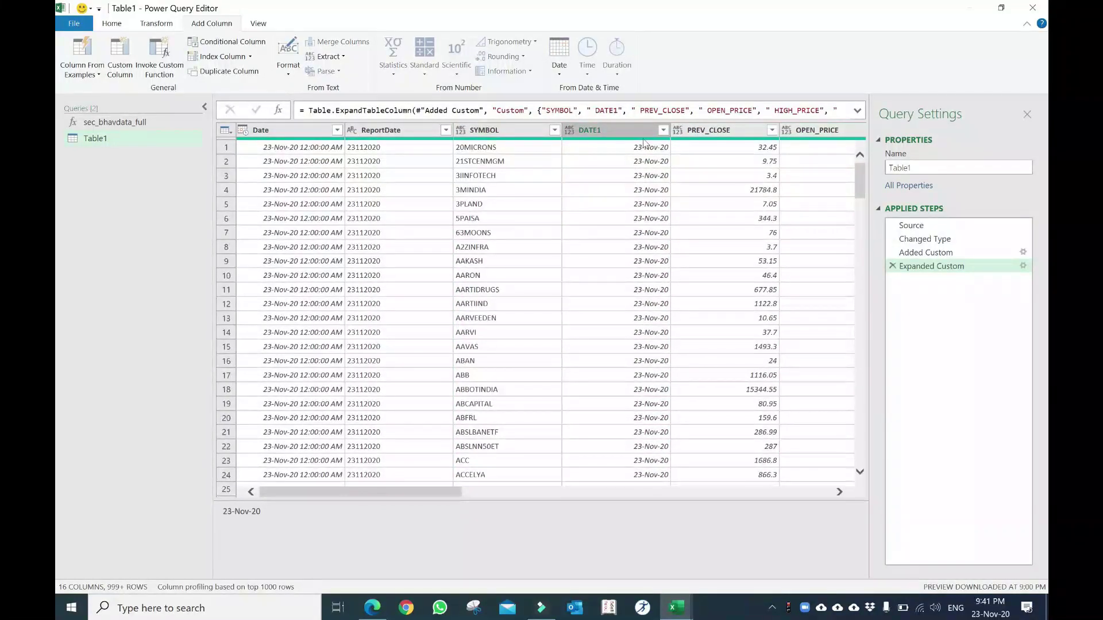
{"action": "left_click", "coordinate": [664, 130]}
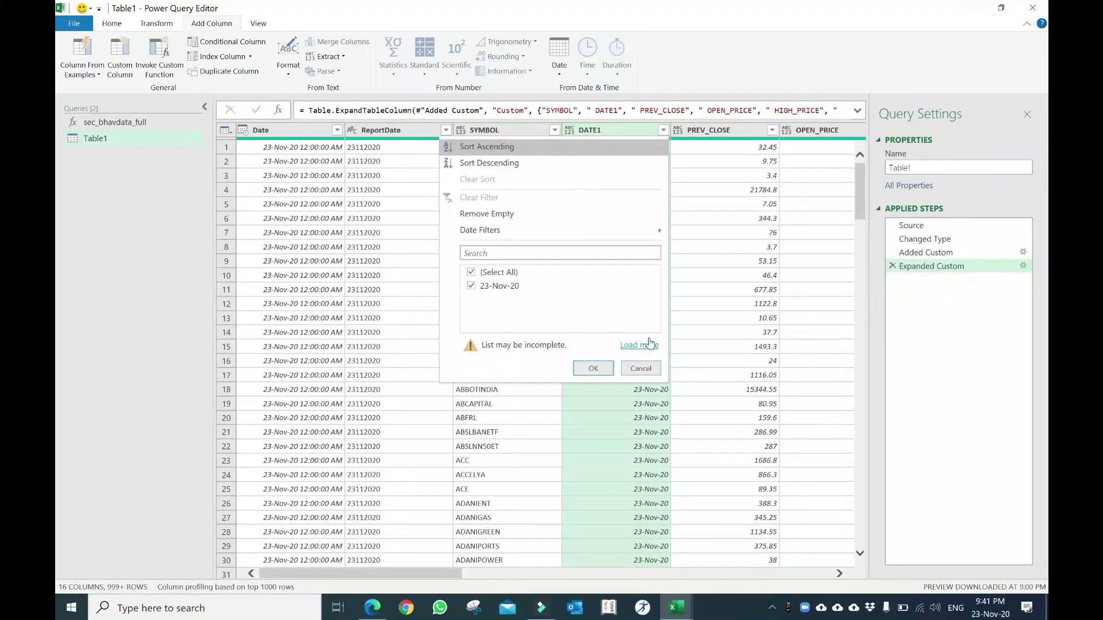
{"action": "left_click", "coordinate": [642, 345]}
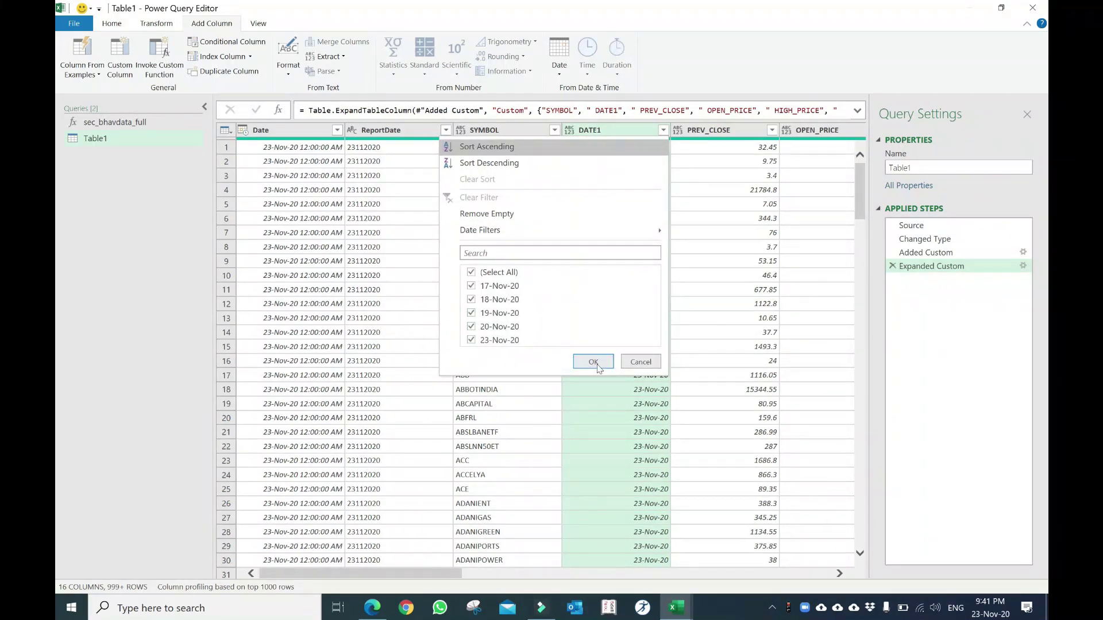
{"action": "key", "text": "Return"}
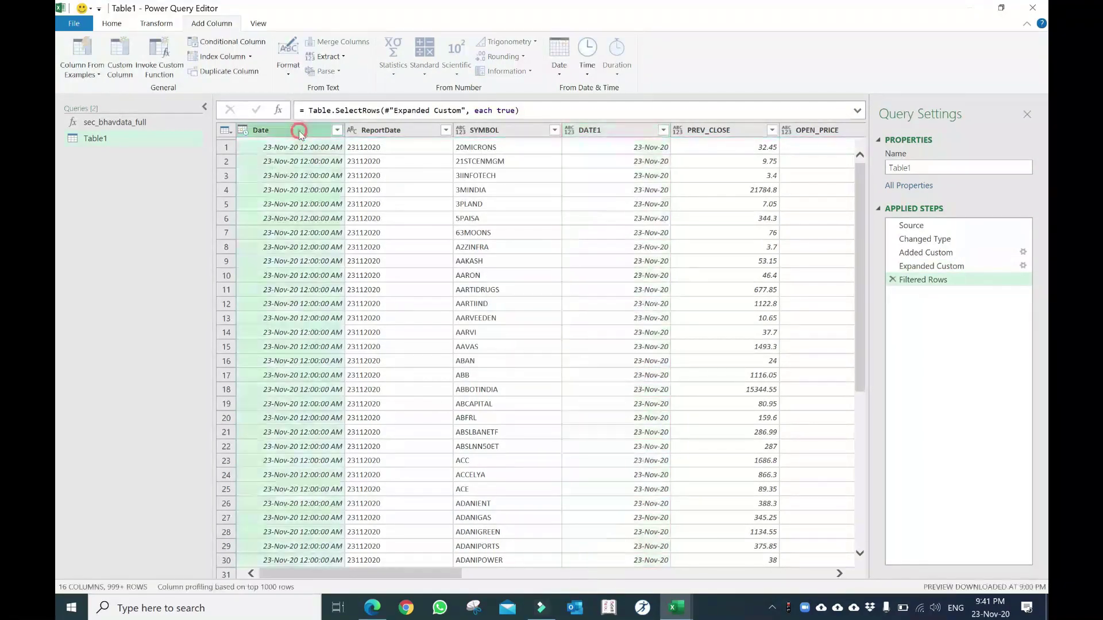
Remove the Date and ReportDate columns so SYMBOL becomes the first column.
{"action": "left_click", "coordinate": [406, 131], "text": "ctrl"}
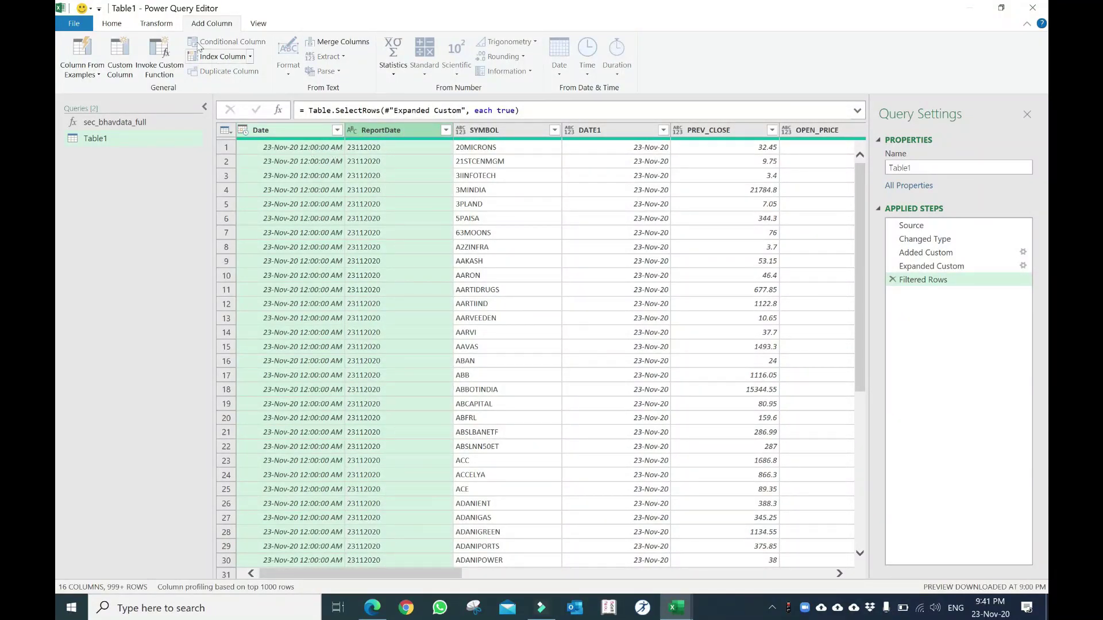
{"action": "left_click", "coordinate": [112, 23]}
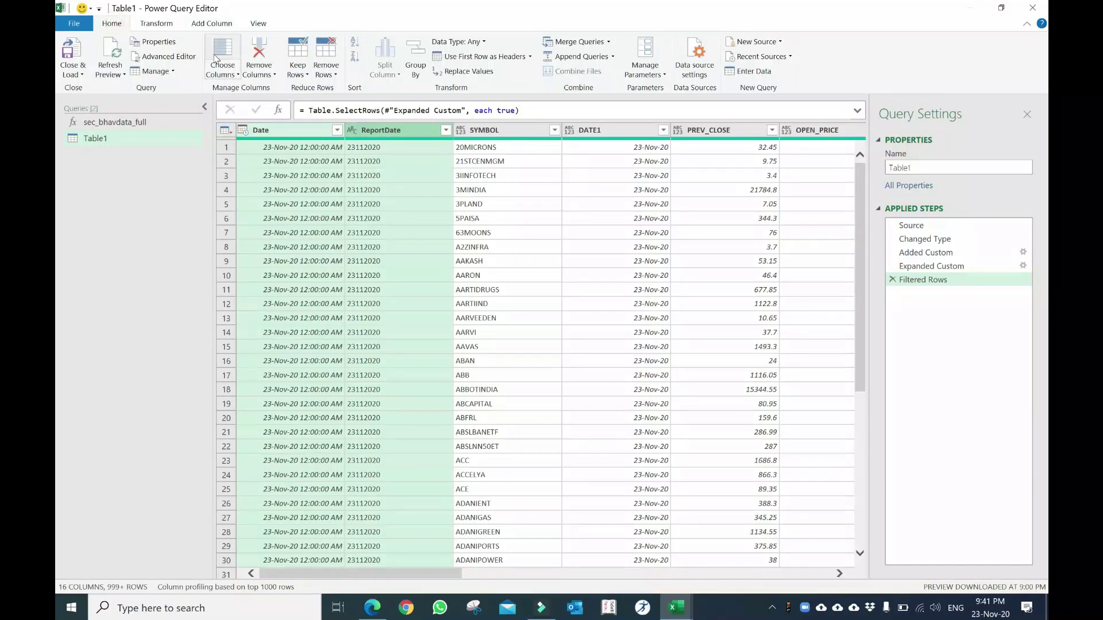
{"action": "left_click", "coordinate": [258, 55]}
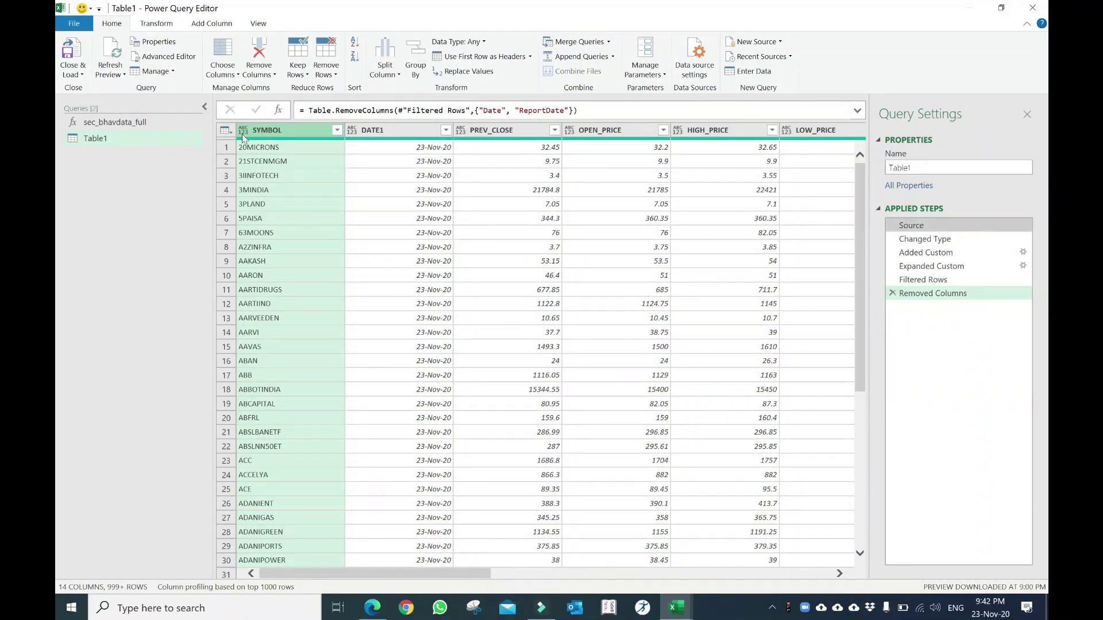
Load Table1 via Close & Load To as a table on a new worksheet.
{"action": "left_click", "coordinate": [82, 74]}
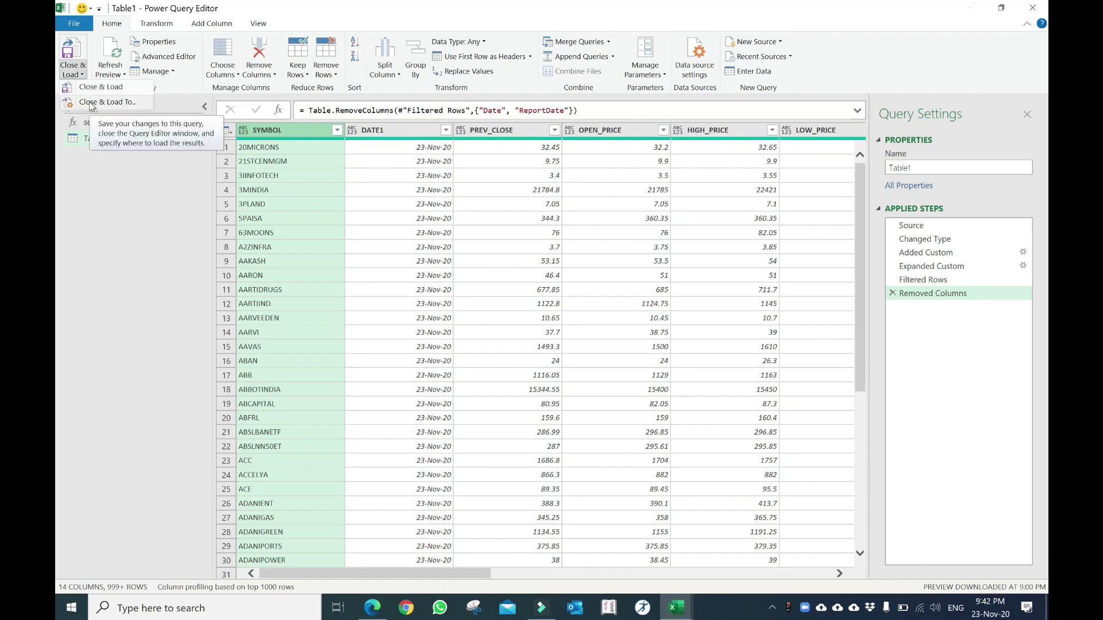
{"action": "left_click", "coordinate": [90, 103]}
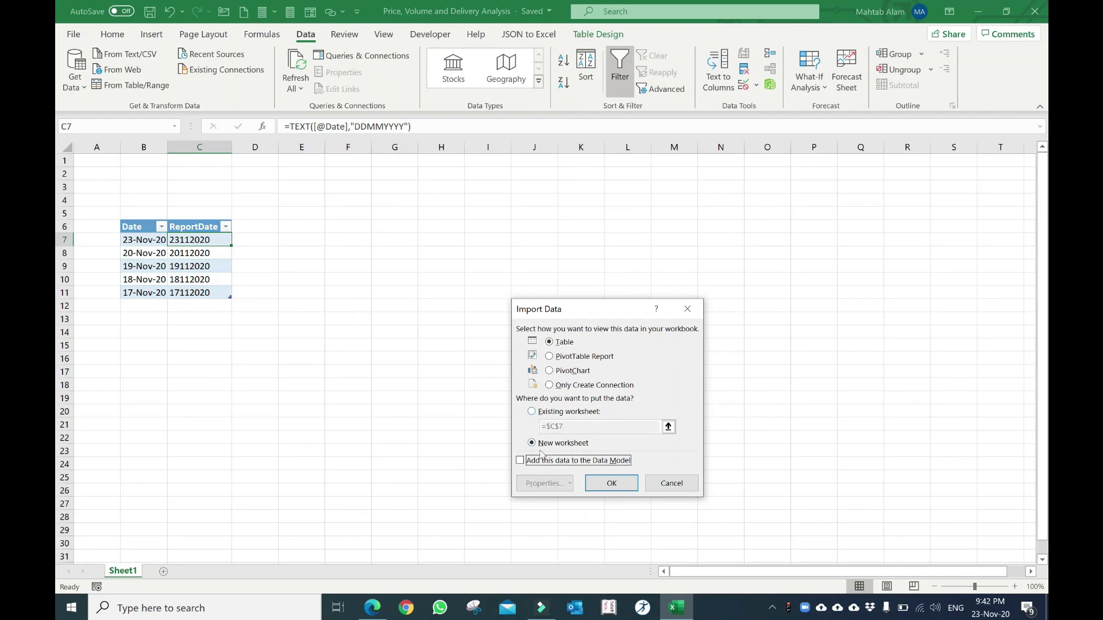
{"action": "left_click", "coordinate": [614, 485]}
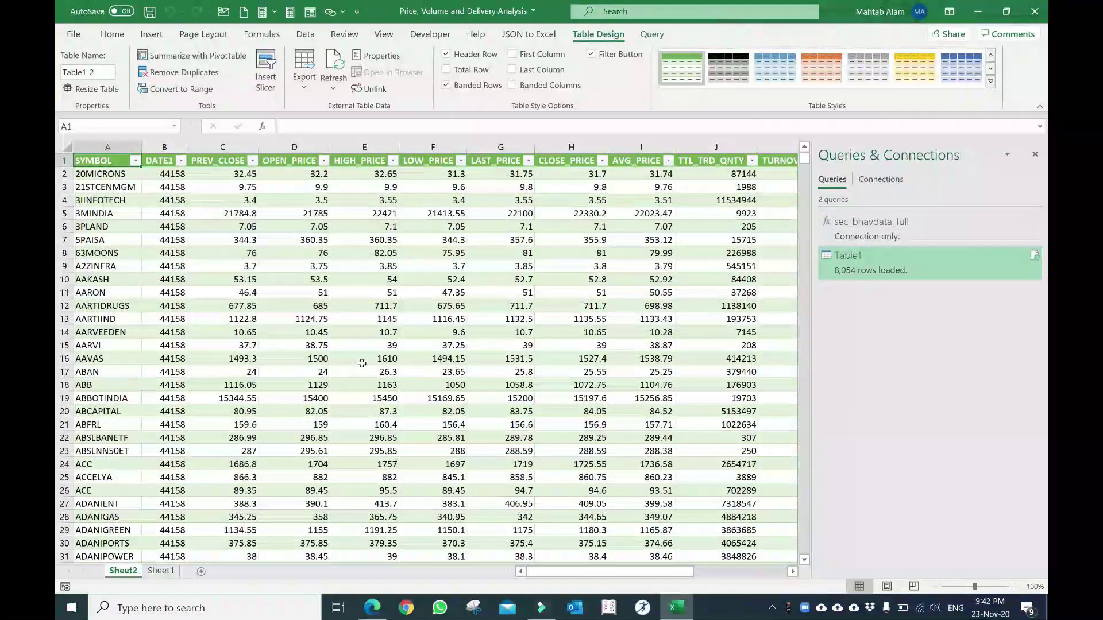
Select all DATE1 values and format them as dates like 23-Nov-20.
{"action": "scroll", "coordinate": [362, 359], "scroll_direction": "down", "scroll_amount": 7}
{"action": "scroll", "coordinate": [362, 359], "scroll_direction": "down", "scroll_amount": 14}
{"action": "left_click", "coordinate": [101, 332]}
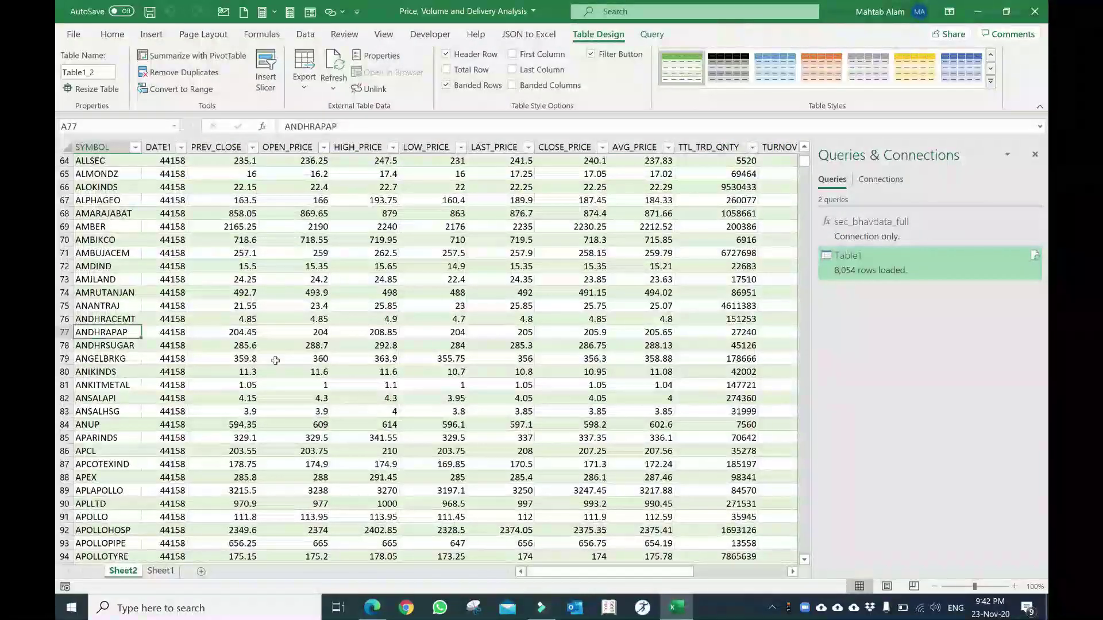
{"action": "key", "text": "Right"}
{"action": "key", "text": "ctrl+Up"}
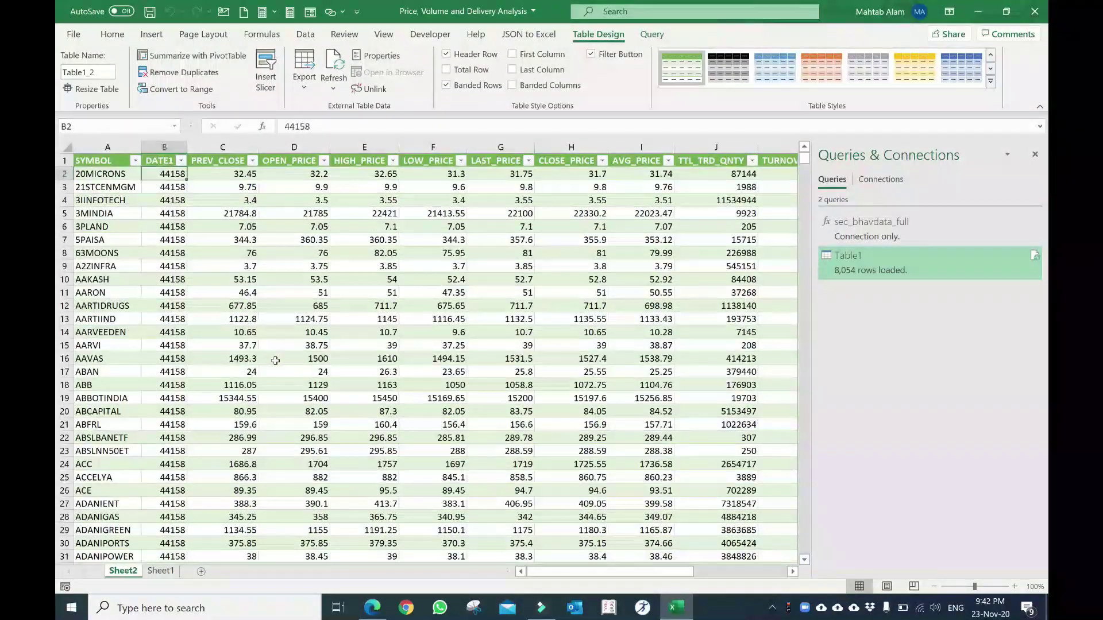
{"action": "key", "text": "ctrl+shift+Down"}
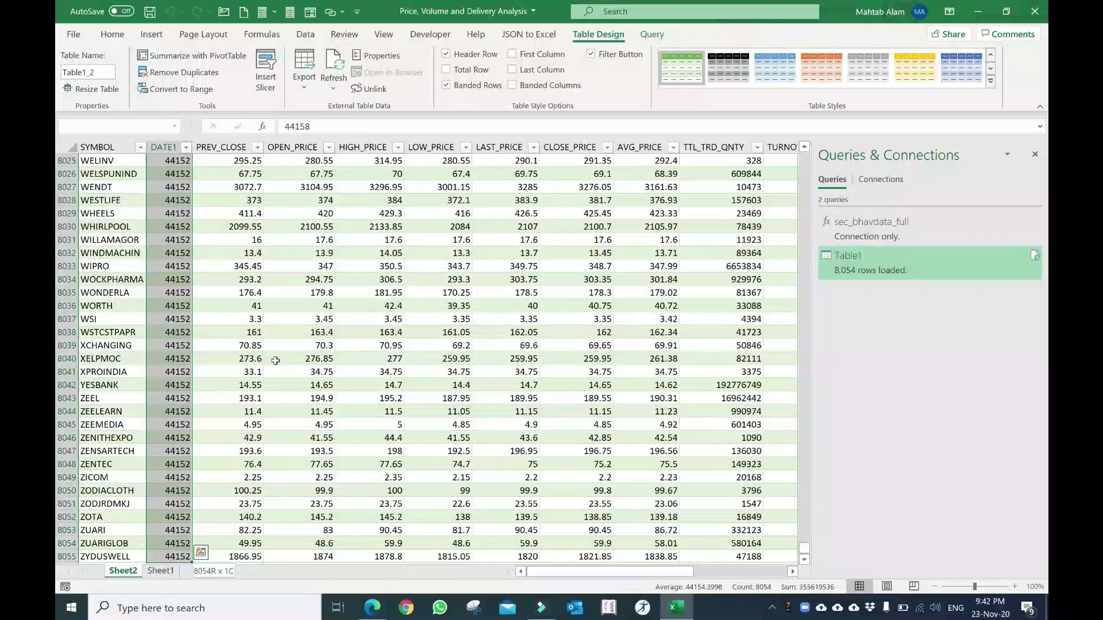
{"action": "key", "text": "ctrl+shift+3"}
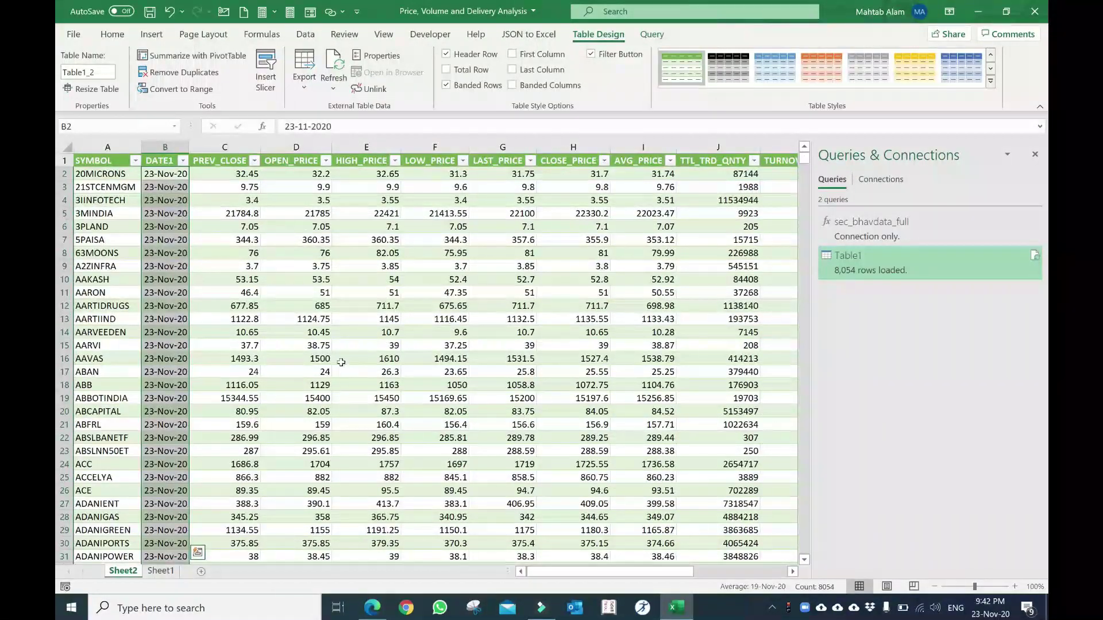
Rename the Table1 query to DataLive.
{"action": "right_click", "coordinate": [857, 257]}
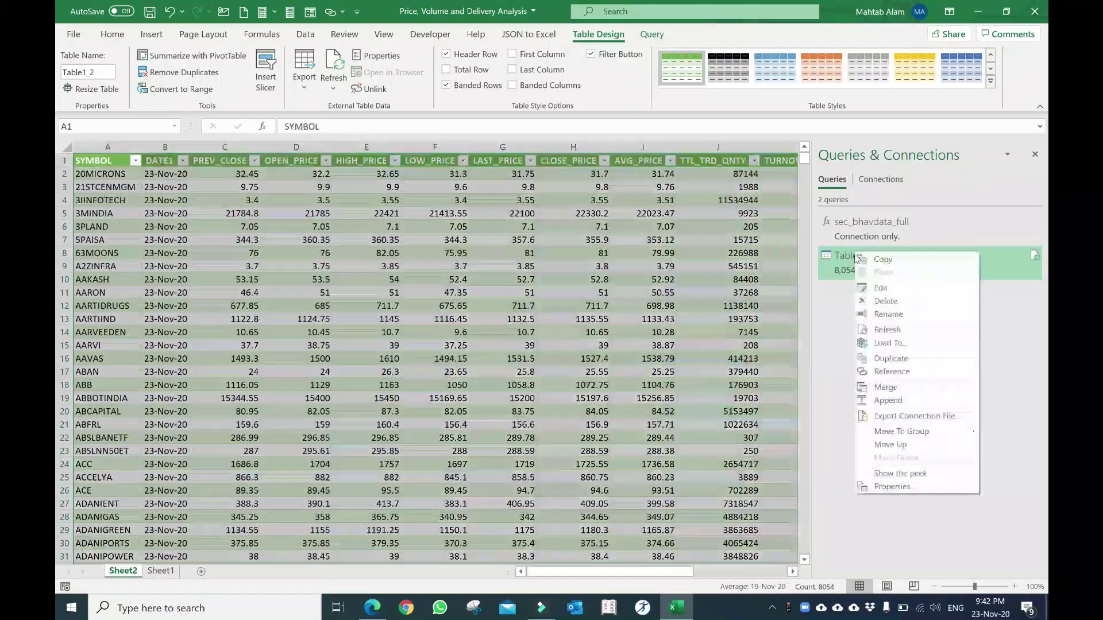
{"action": "left_click", "coordinate": [889, 317]}
{"action": "type", "text": "D"}
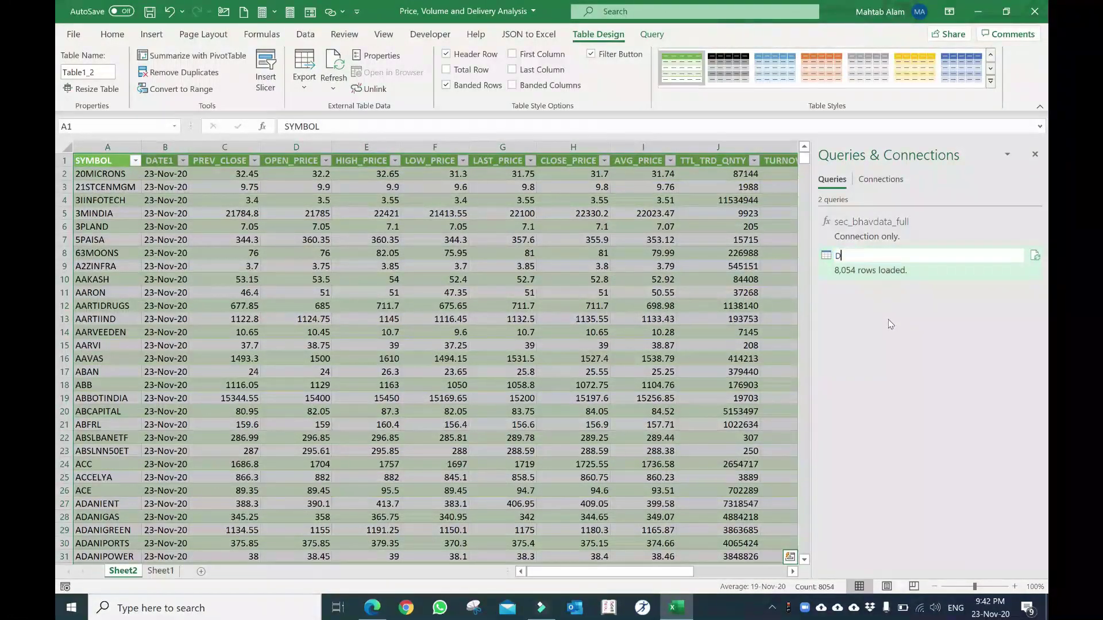
{"action": "type", "text": "ataLive"}
{"action": "left_click", "coordinate": [567, 263]}
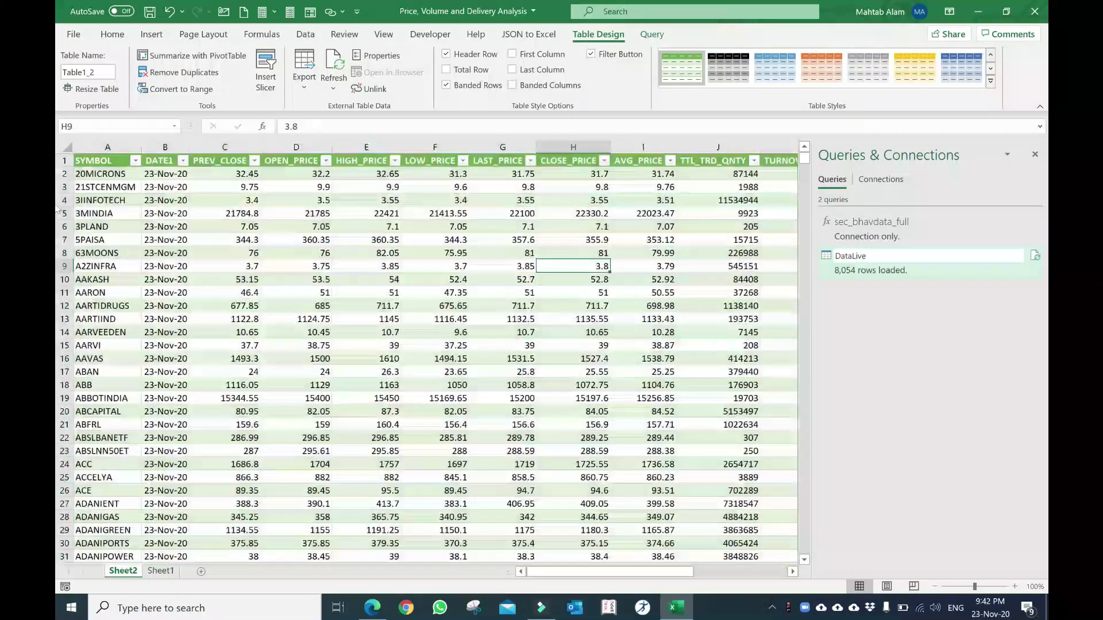
Close the Queries & Connections pane and go back to Sheet1.
{"action": "left_click", "coordinate": [1036, 155]}
{"action": "scroll", "coordinate": [388, 367], "scroll_direction": "down", "scroll_amount": 1}
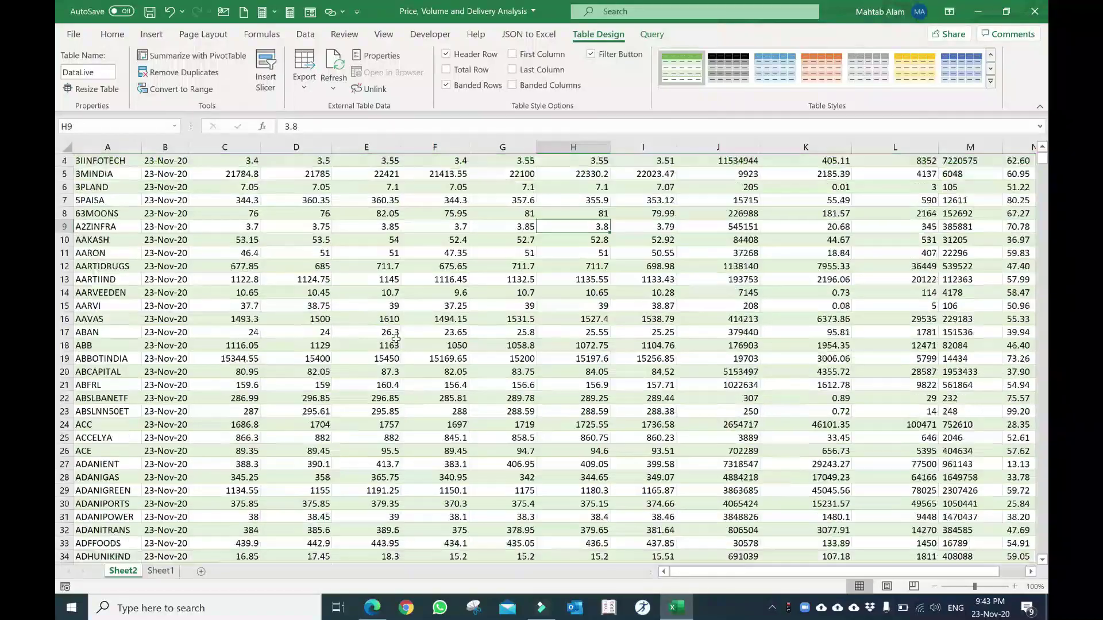
{"action": "scroll", "coordinate": [391, 350], "scroll_direction": "down", "scroll_amount": 10}
{"action": "scroll", "coordinate": [396, 337], "scroll_direction": "down", "scroll_amount": 10}
{"action": "scroll", "coordinate": [396, 336], "scroll_direction": "up", "scroll_amount": 10}
{"action": "scroll", "coordinate": [397, 337], "scroll_direction": "up", "scroll_amount": 3}
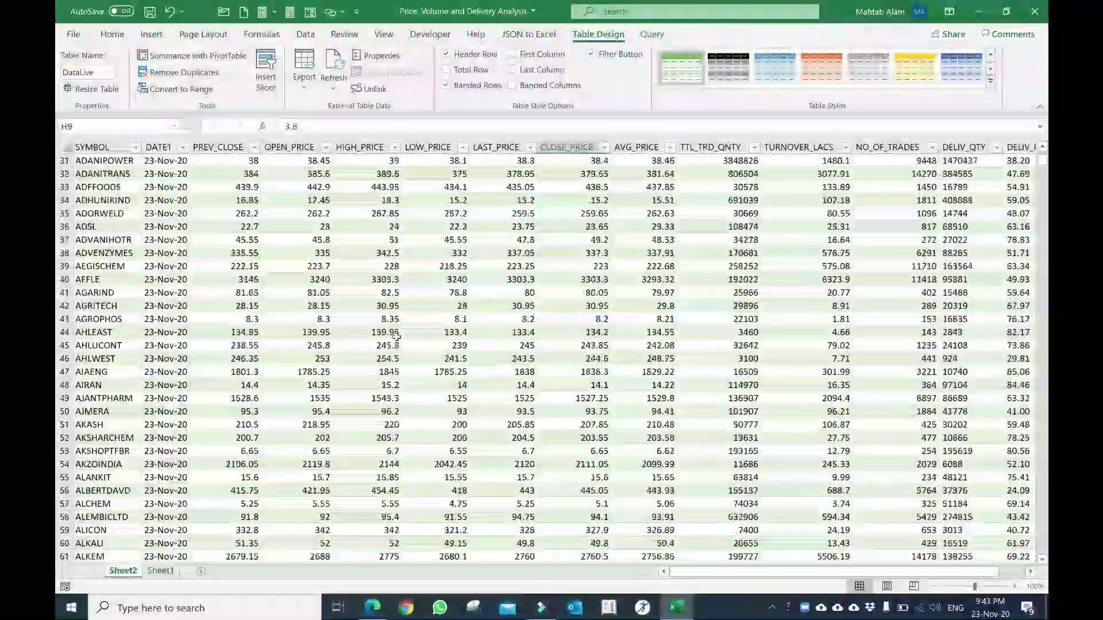
{"action": "scroll", "coordinate": [397, 336], "scroll_direction": "up", "scroll_amount": 5}
{"action": "scroll", "coordinate": [396, 337], "scroll_direction": "up", "scroll_amount": 3}
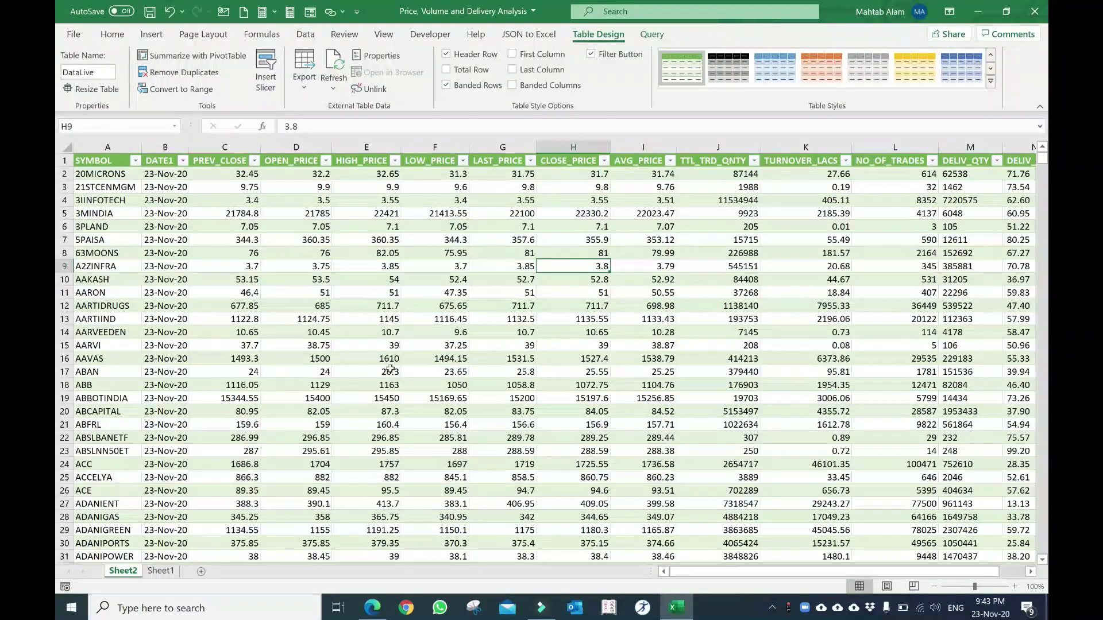
{"action": "left_click", "coordinate": [160, 571]}
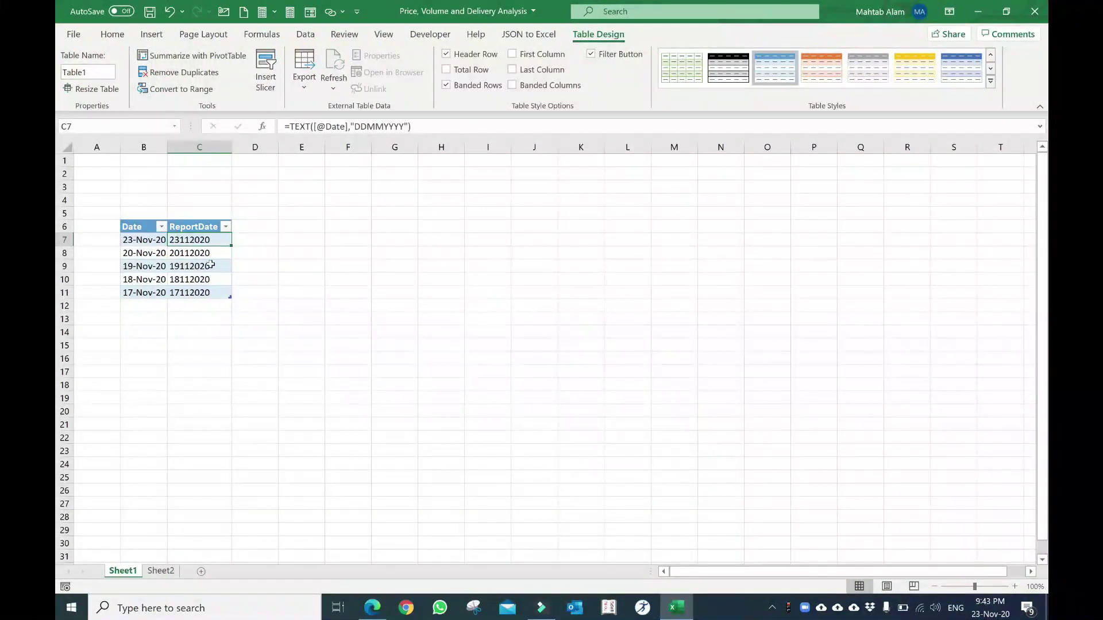
Check the five dates in B7:B11 on Sheet1, then return to Sheet2.
{"action": "left_click", "coordinate": [149, 241]}
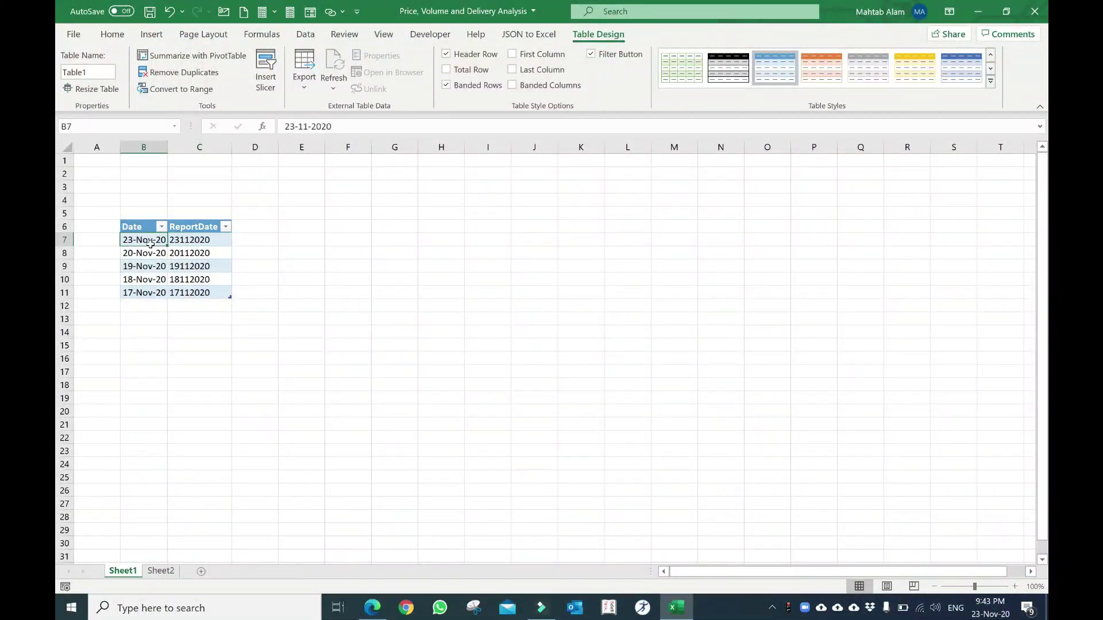
{"action": "left_click", "coordinate": [158, 253]}
{"action": "key", "text": "Down"}
{"action": "key", "text": "Down"}
{"action": "key", "text": "Down"}
{"action": "key", "text": "Up"}
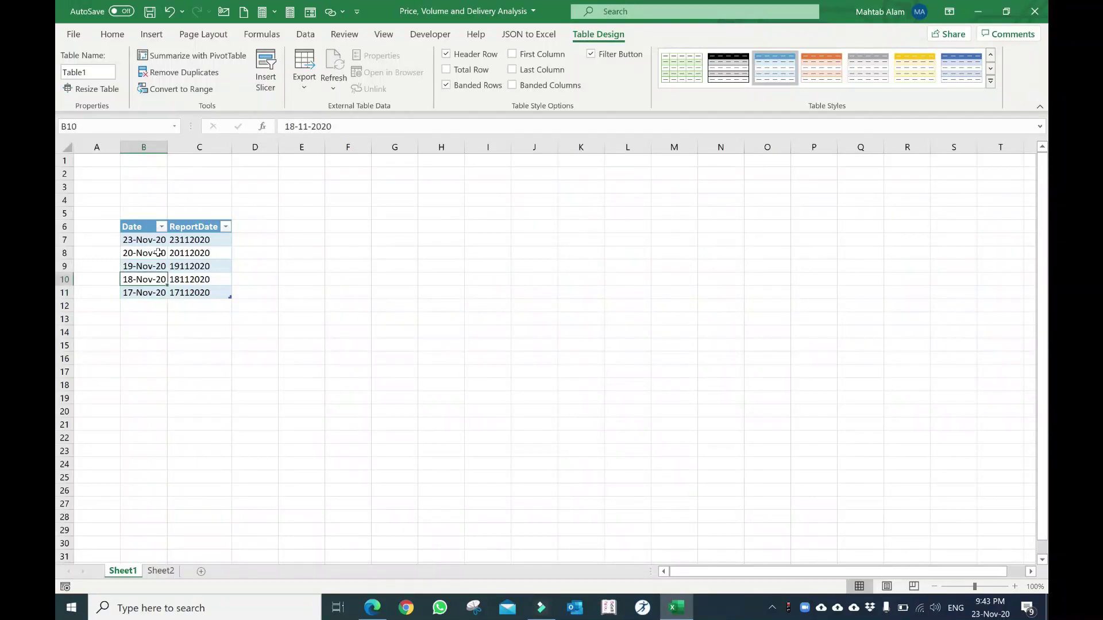
{"action": "key", "text": "Up"}
{"action": "key", "text": "Up"}
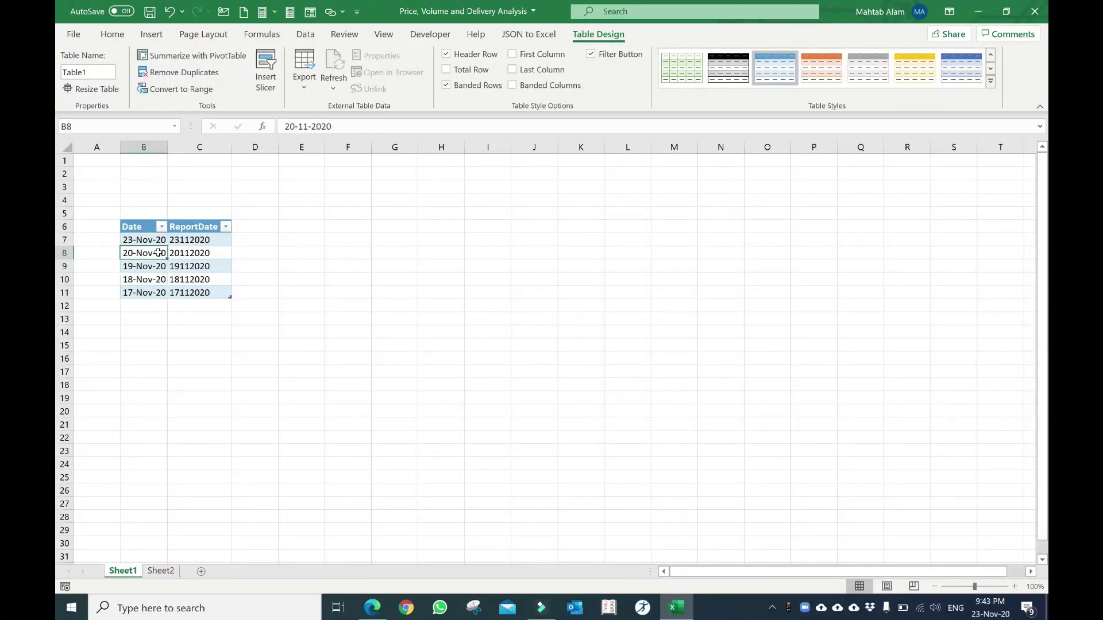
{"action": "key", "text": "Up"}
{"action": "key", "text": "Right"}
{"action": "key", "text": "Left"}
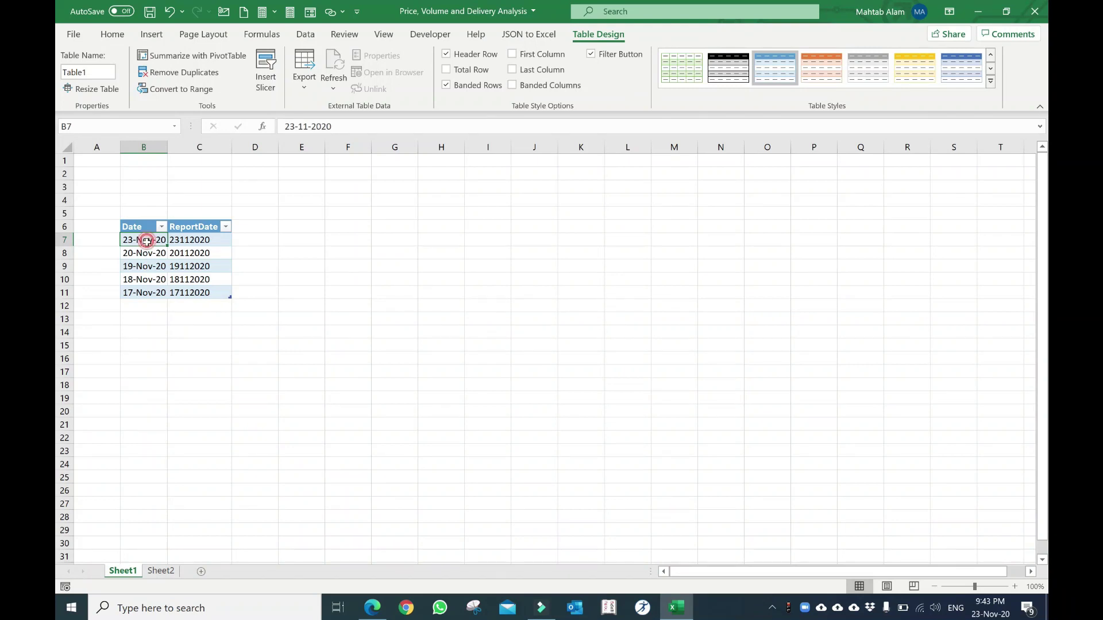
{"action": "left_click_drag", "start_coordinate": [147, 241], "coordinate": [149, 291]}
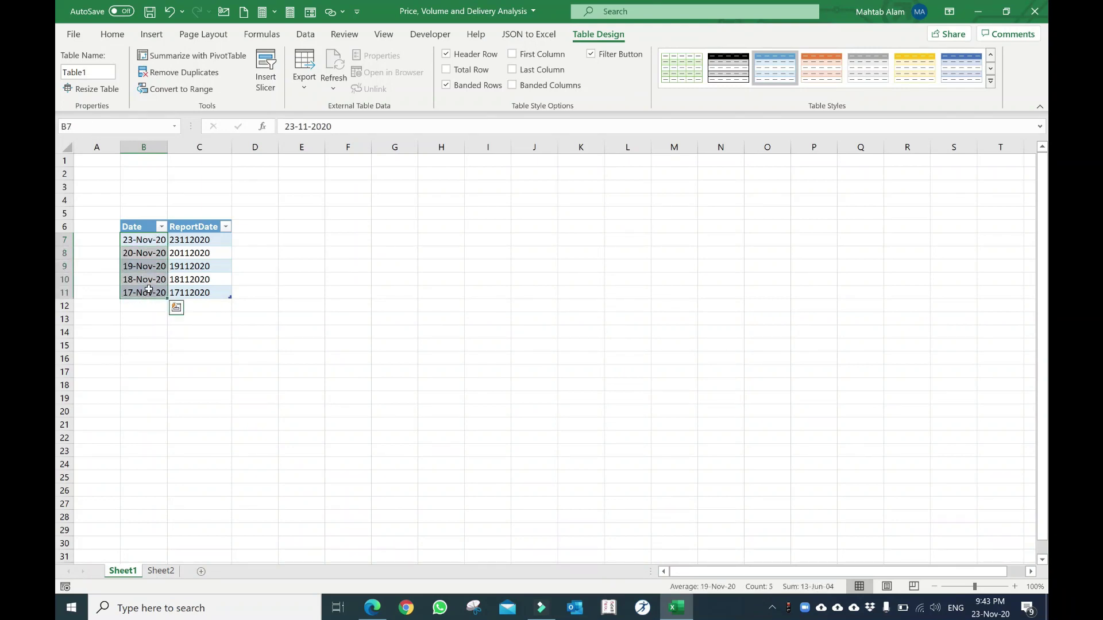
{"action": "left_click", "coordinate": [157, 255]}
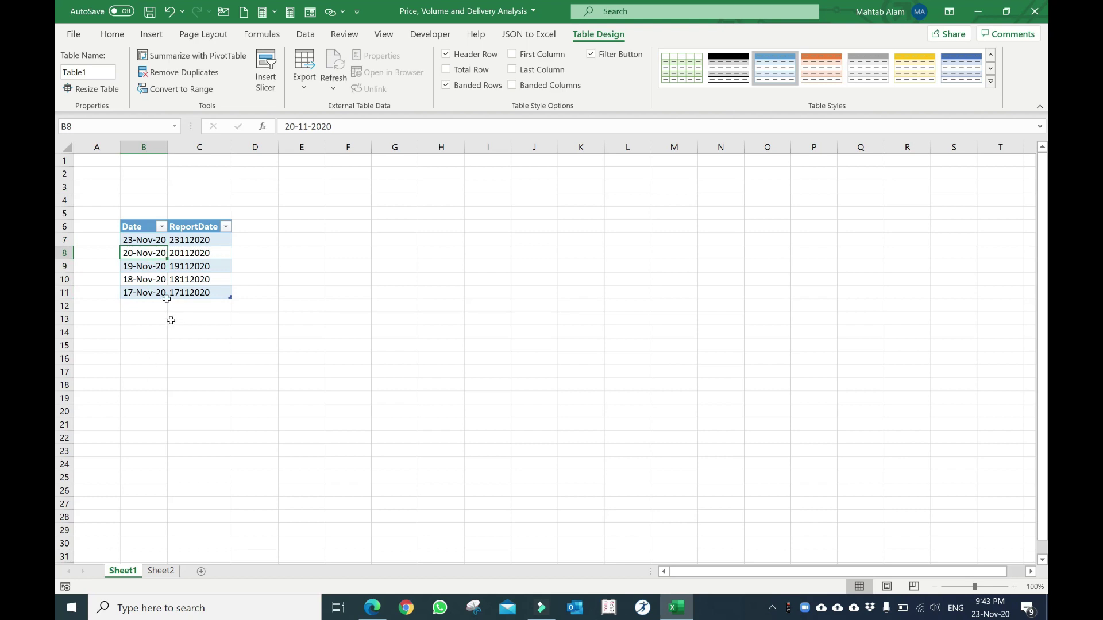
{"action": "left_click", "coordinate": [154, 240]}
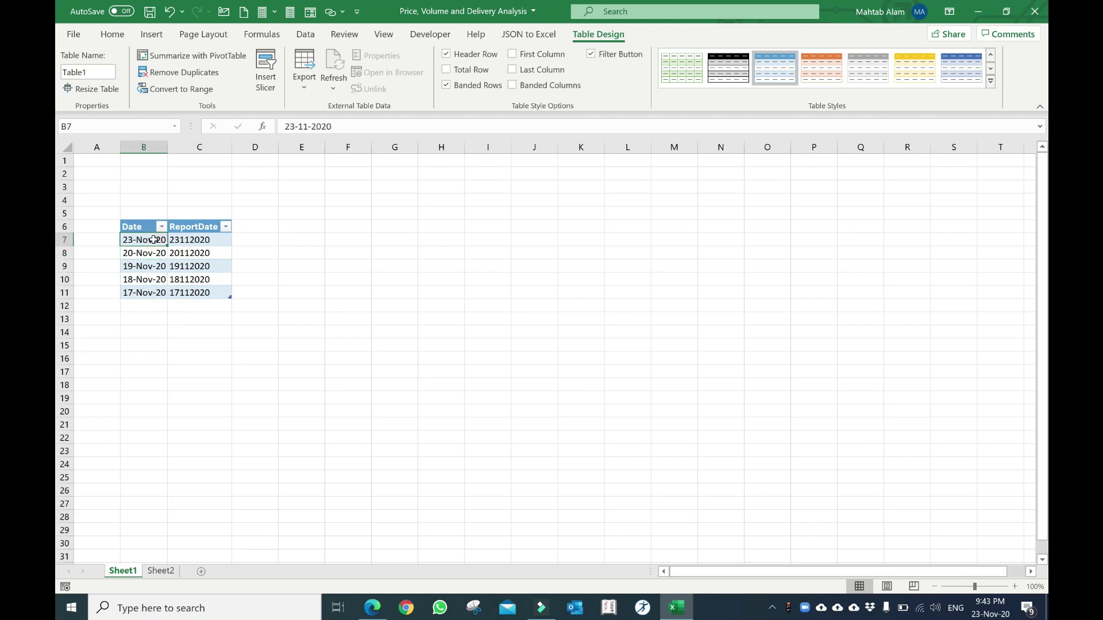
{"action": "left_click", "coordinate": [162, 571]}
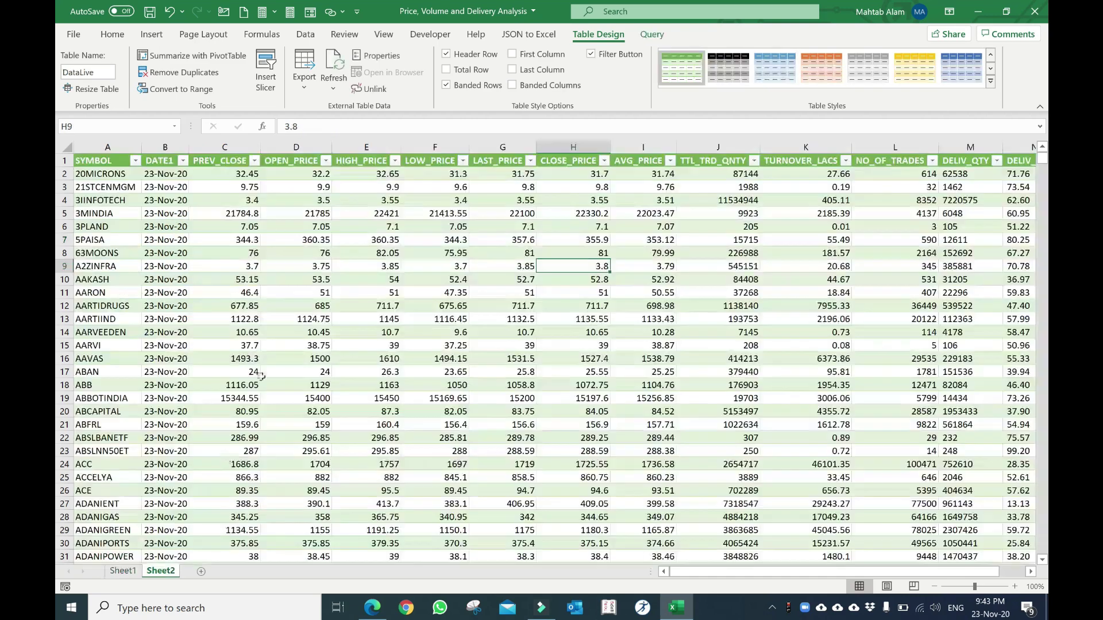
Rename the Sheet2 worksheet holding the DataLive table to Data.
{"action": "left_click", "coordinate": [191, 227]}
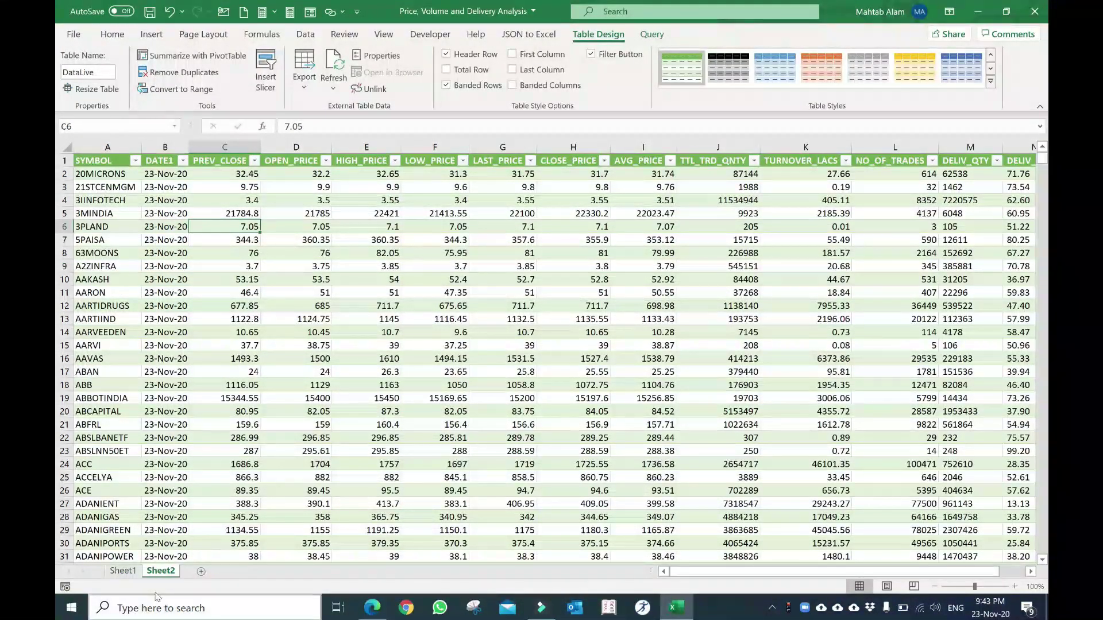
{"action": "right_click", "coordinate": [163, 574]}
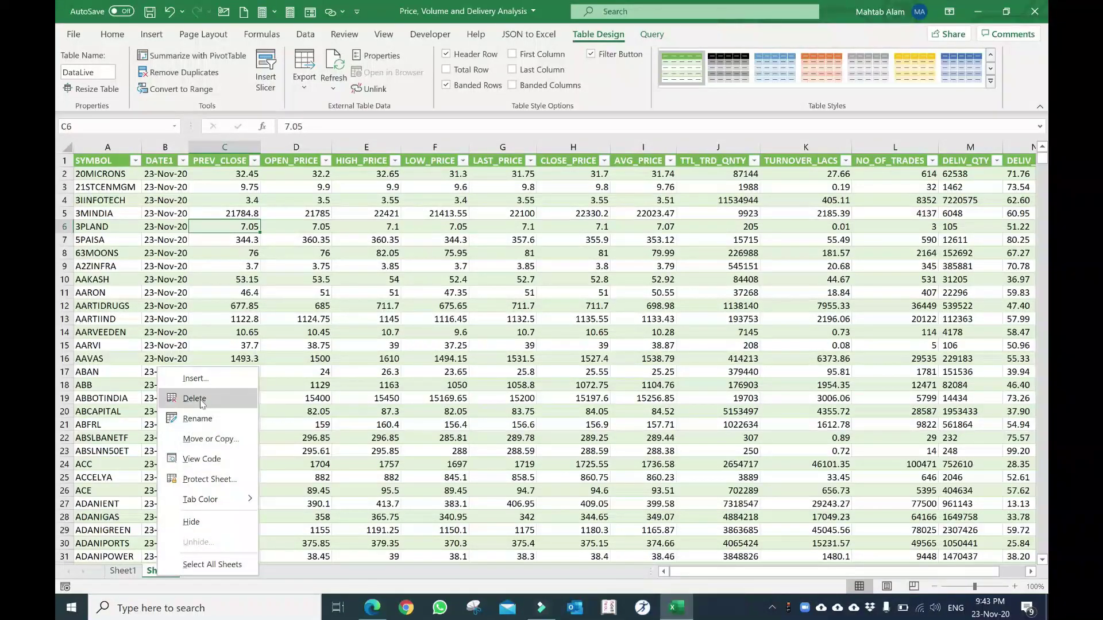
{"action": "left_click", "coordinate": [198, 420]}
{"action": "type", "text": "Data"}
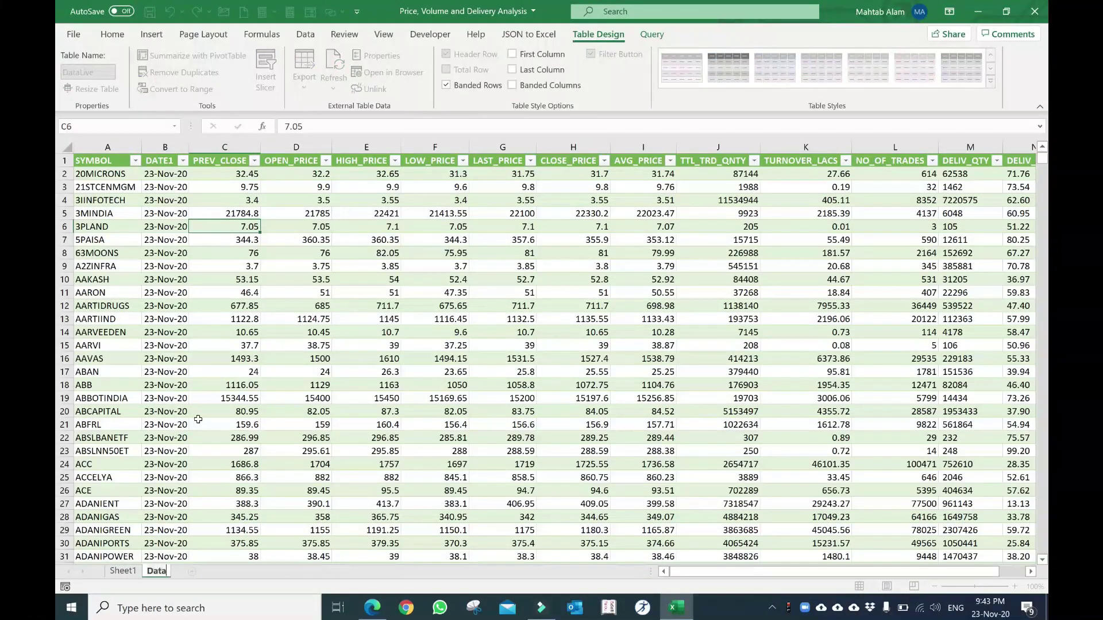
{"action": "left_click", "coordinate": [240, 413]}
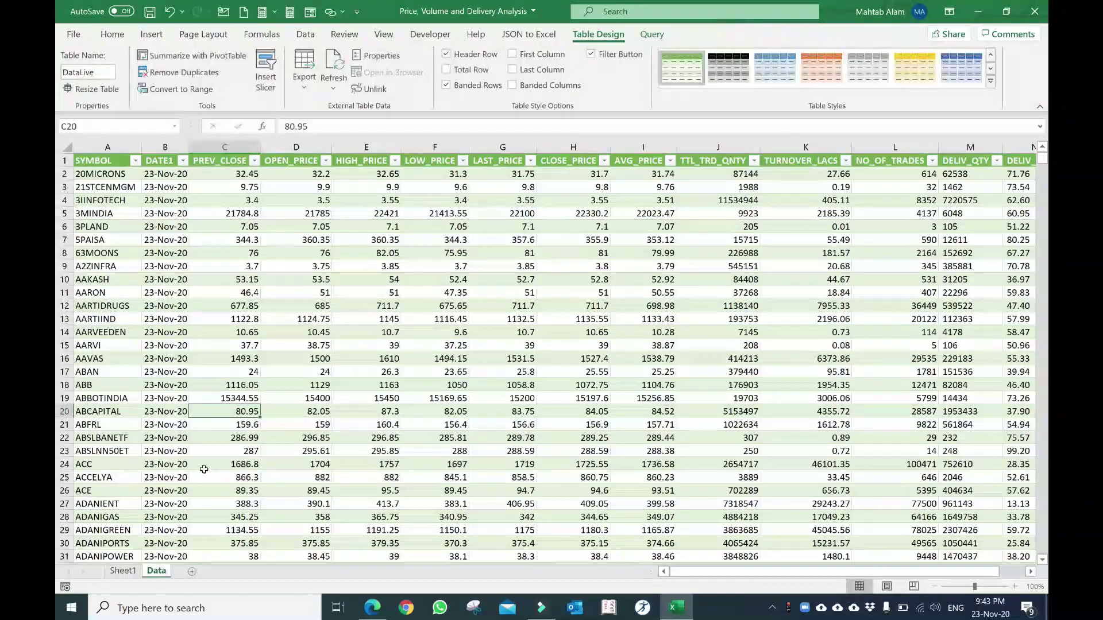
Select the whole query results table from A1 and apply All Borders.
{"action": "left_click", "coordinate": [98, 161]}
{"action": "key", "text": "ctrl+shift+Right"}
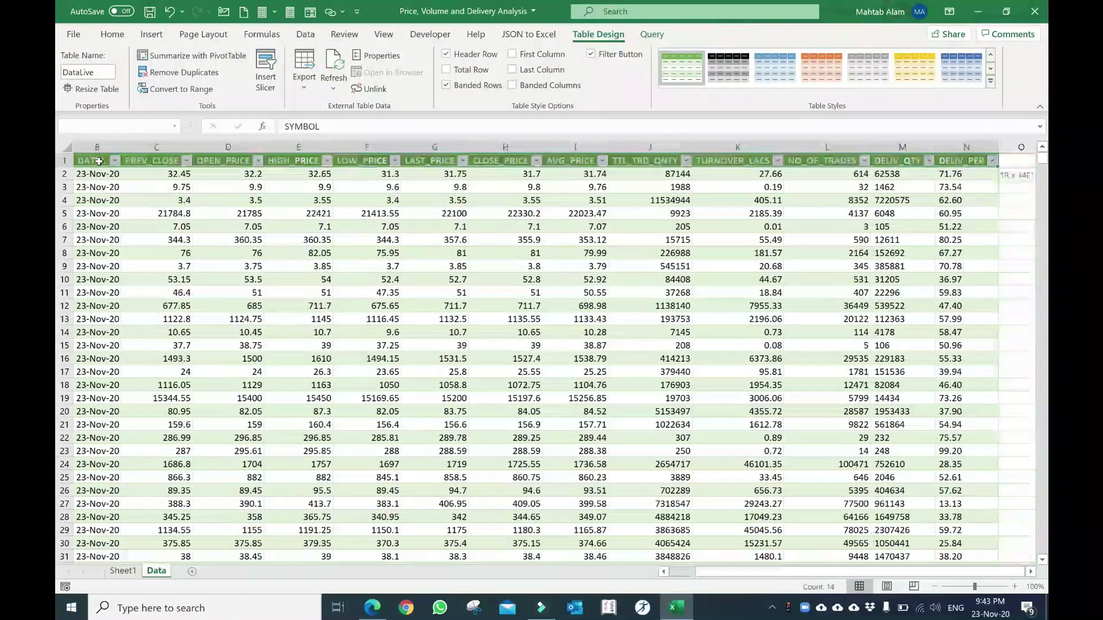
{"action": "key", "text": "ctrl+shift+Down"}
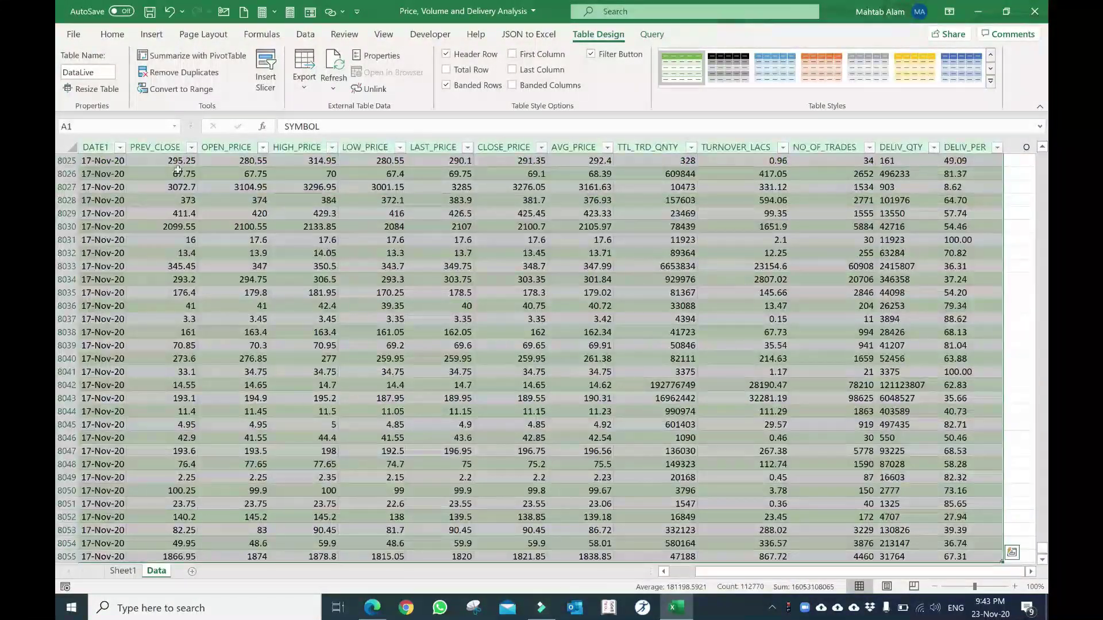
{"action": "right_click", "coordinate": [264, 270]}
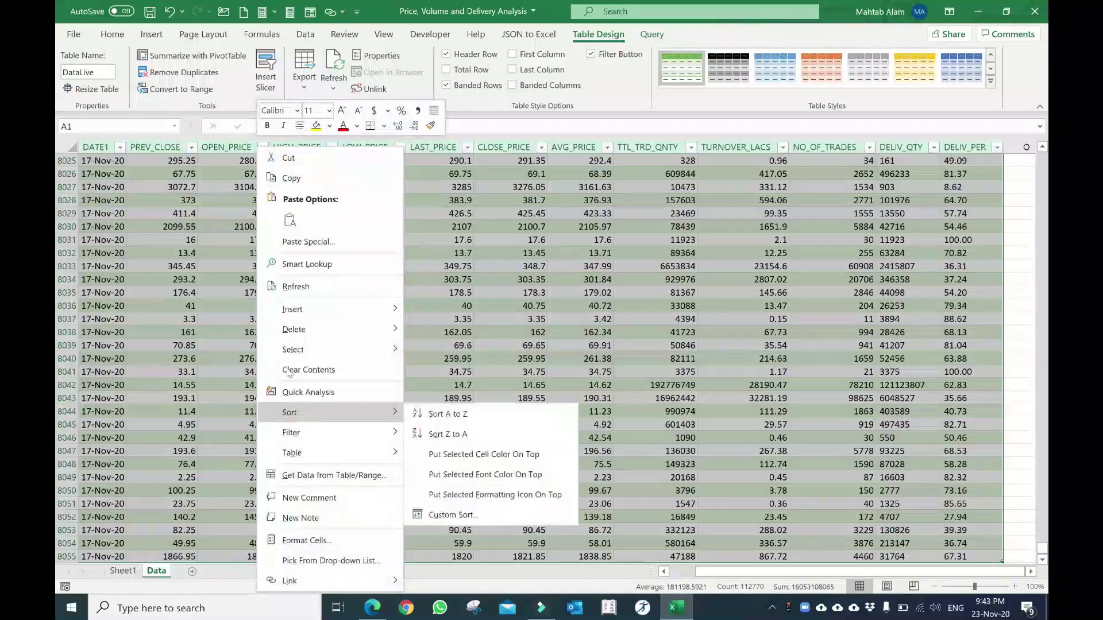
{"action": "left_click", "coordinate": [233, 99]}
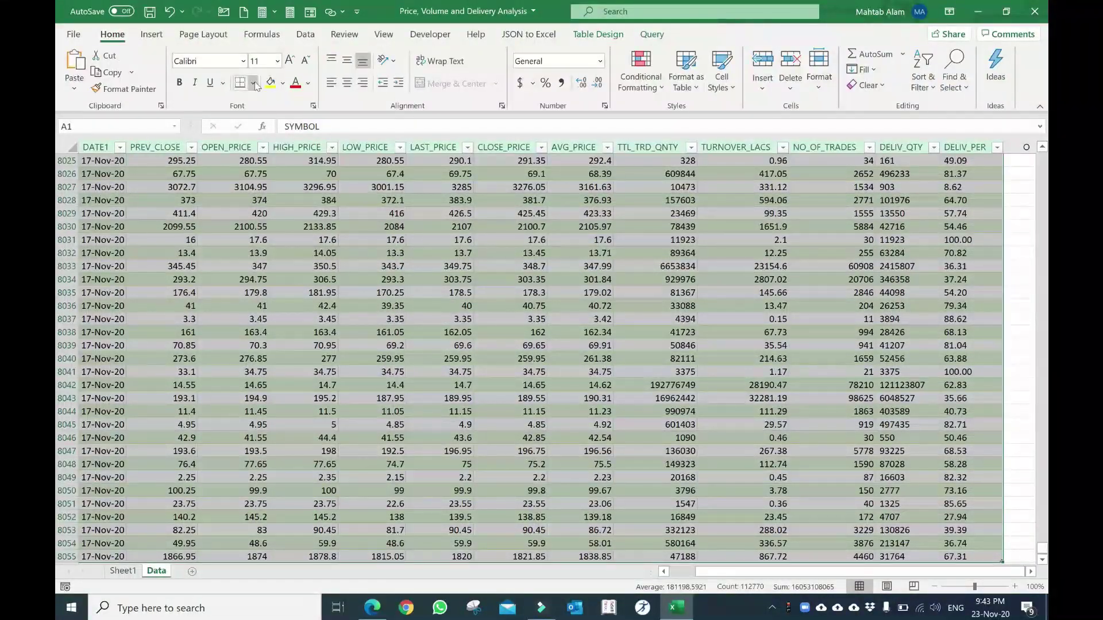
{"action": "left_click", "coordinate": [253, 83]}
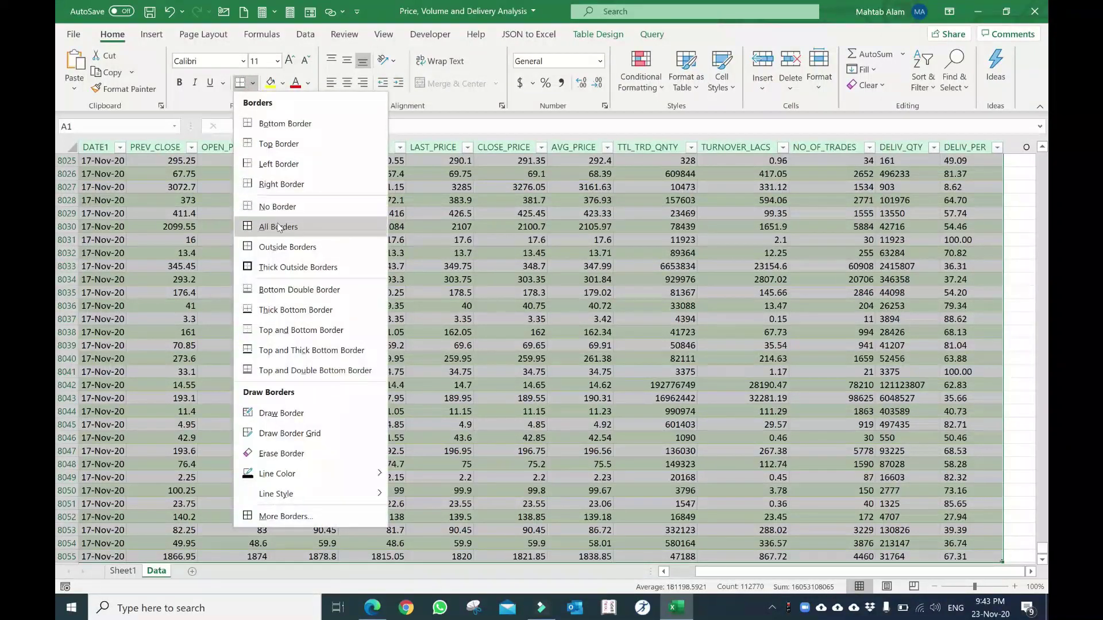
{"action": "left_click", "coordinate": [278, 225]}
{"action": "left_click", "coordinate": [435, 292]}
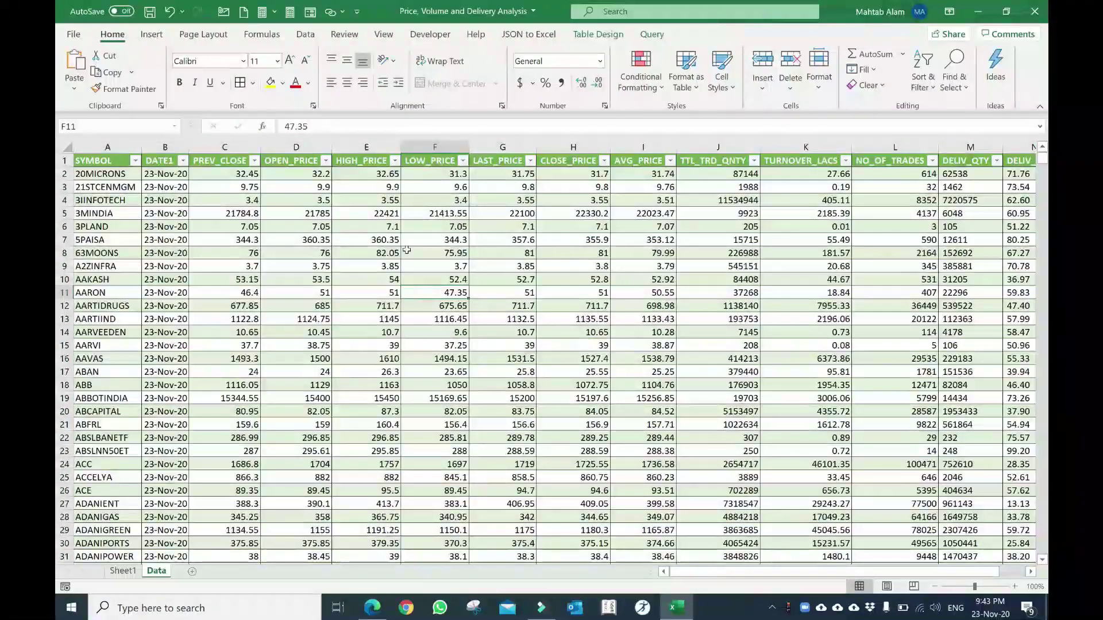
Move along row 10 of the Data sheet's table with the arrow keys.
{"action": "left_click", "coordinate": [417, 277]}
{"action": "key", "text": "Right"}
{"action": "key", "text": "Right"}
{"action": "key", "text": "Right"}
{"action": "key", "text": "Right"}
{"action": "key", "text": "Right"}
{"action": "key", "text": "Right"}
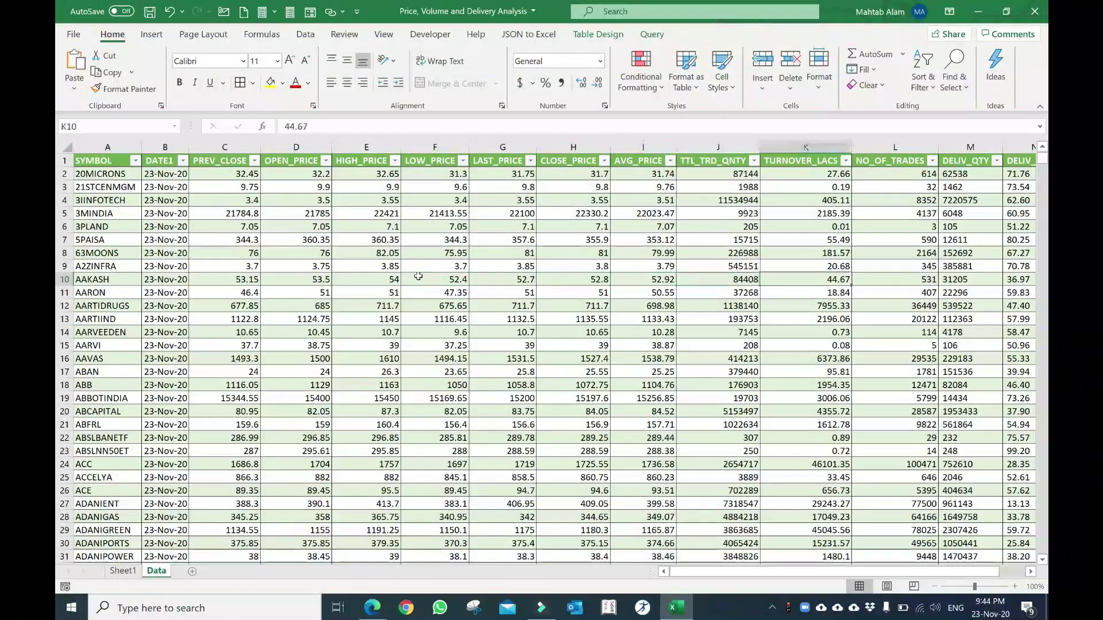
{"action": "key", "text": "Right"}
{"action": "key", "text": "Right"}
{"action": "key", "text": "Left"}
{"action": "key", "text": "Left"}
{"action": "key", "text": "Left"}
{"action": "key", "text": "Left"}
{"action": "key", "text": "Left"}
{"action": "key", "text": "Left"}
{"action": "key", "text": "Left"}
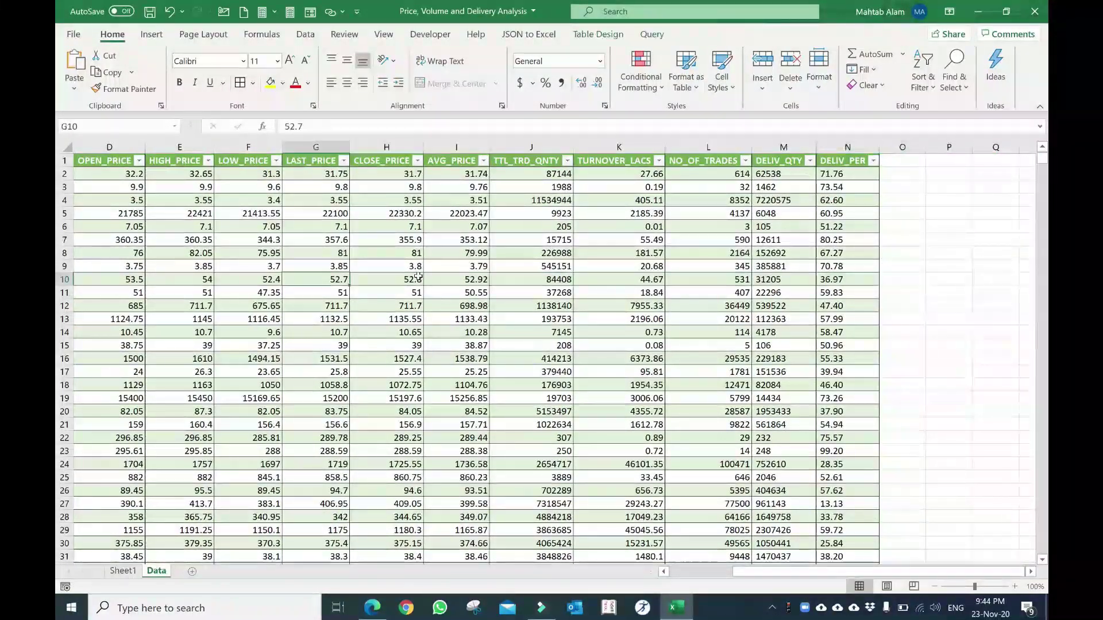
{"action": "key", "text": "Left"}
{"action": "key", "text": "Left"}
{"action": "key", "text": "Left"}
{"action": "key", "text": "Right"}
{"action": "key", "text": "Right"}
{"action": "key", "text": "Right"}
{"action": "key", "text": "Right"}
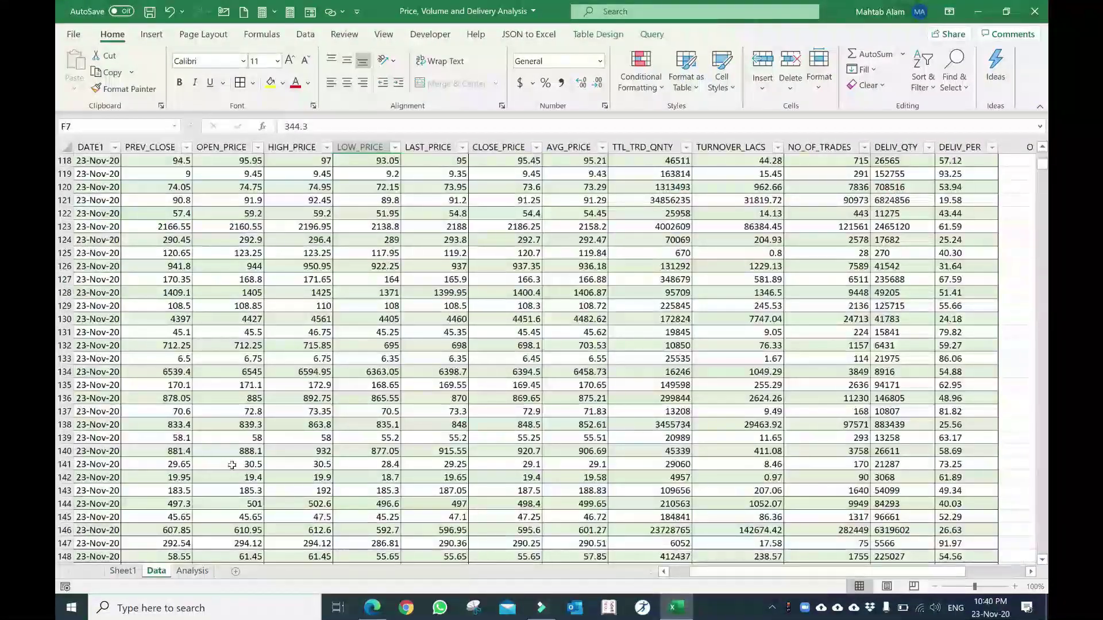
Scroll back up the Data sheet and select cell E14.
{"action": "scroll", "coordinate": [234, 403], "scroll_direction": "up", "scroll_amount": 12}
{"action": "scroll", "coordinate": [235, 403], "scroll_direction": "up", "scroll_amount": 4}
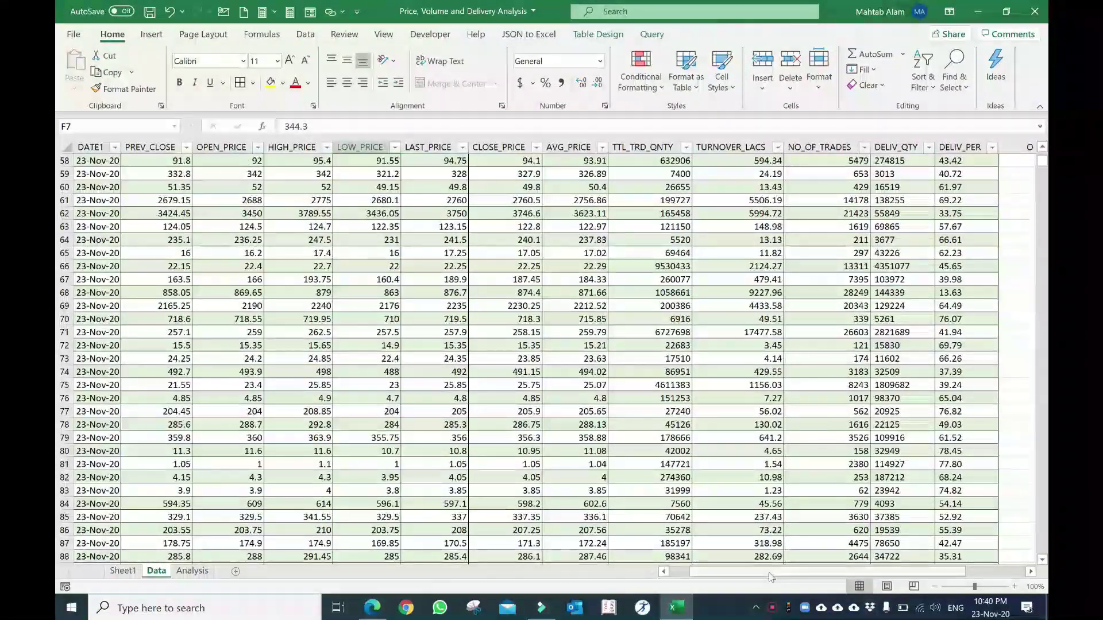
{"action": "left_click_drag", "start_coordinate": [752, 572], "coordinate": [731, 572]}
{"action": "scroll", "coordinate": [453, 330], "scroll_direction": "up", "scroll_amount": 10}
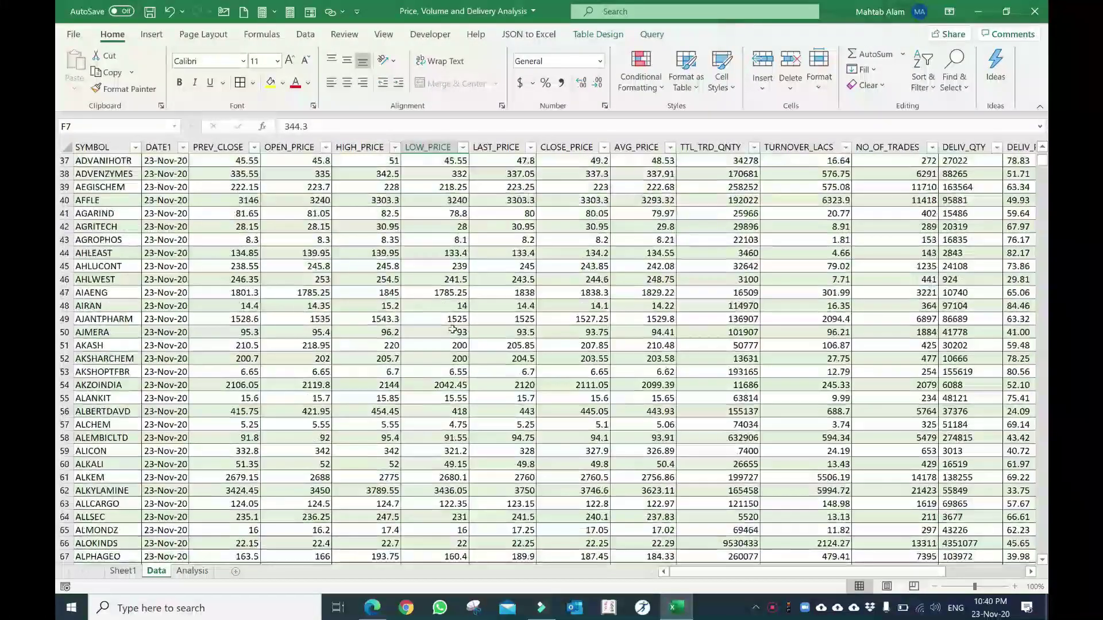
{"action": "scroll", "coordinate": [453, 330], "scroll_direction": "up", "scroll_amount": 5}
{"action": "scroll", "coordinate": [452, 329], "scroll_direction": "up", "scroll_amount": 4}
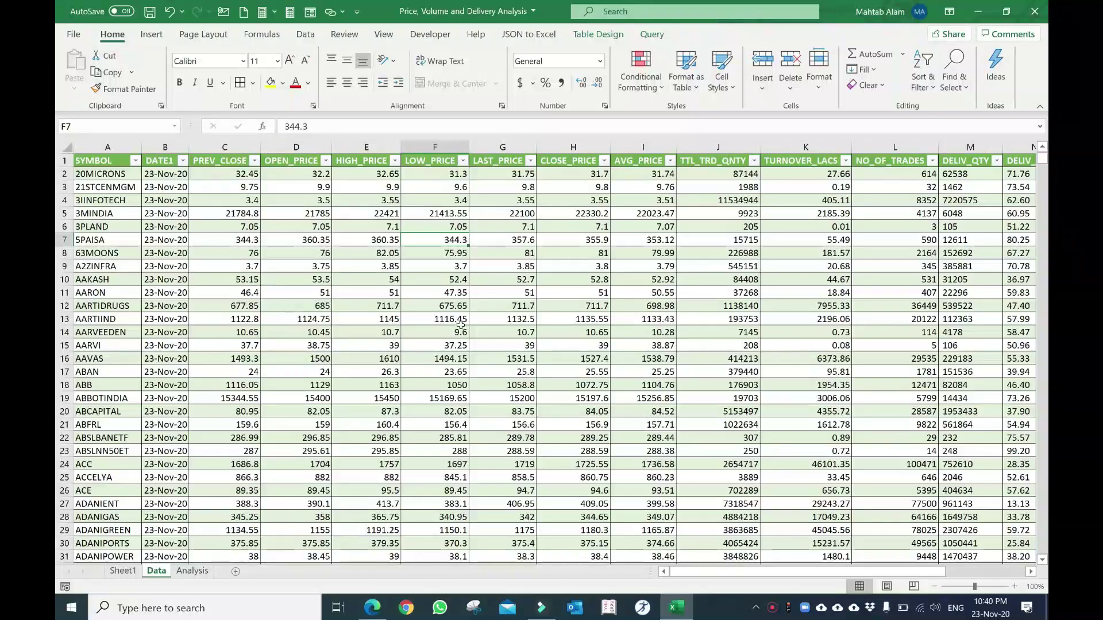
{"action": "left_click", "coordinate": [215, 332]}
{"action": "key", "text": "Right"}
{"action": "key", "text": "Right"}
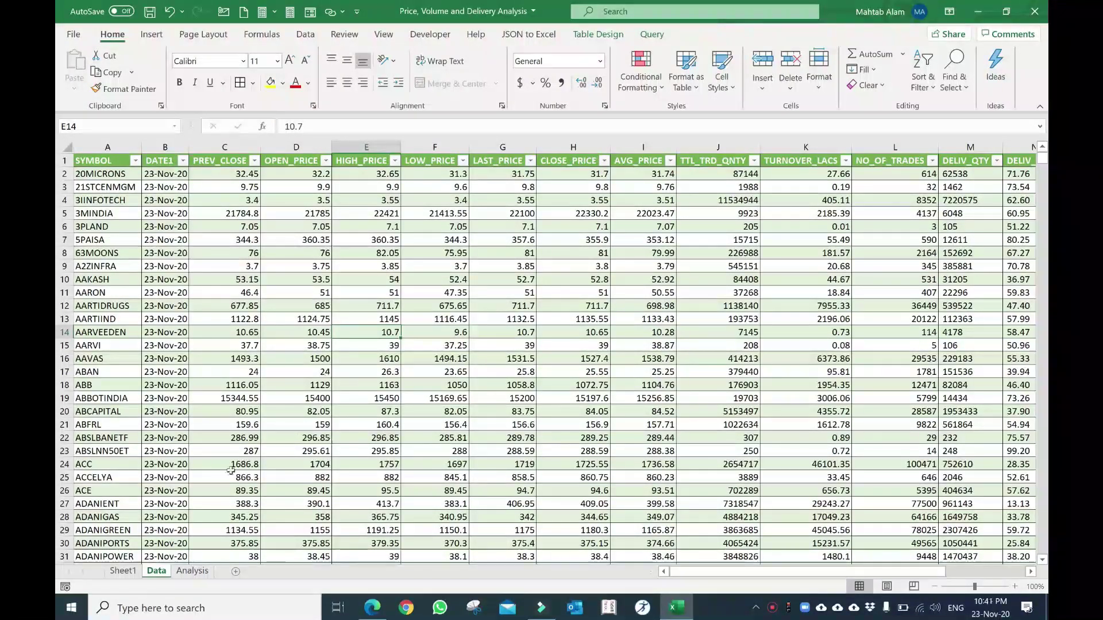
On Sheet1, insert an empty column A before the date table.
{"action": "left_click", "coordinate": [130, 574]}
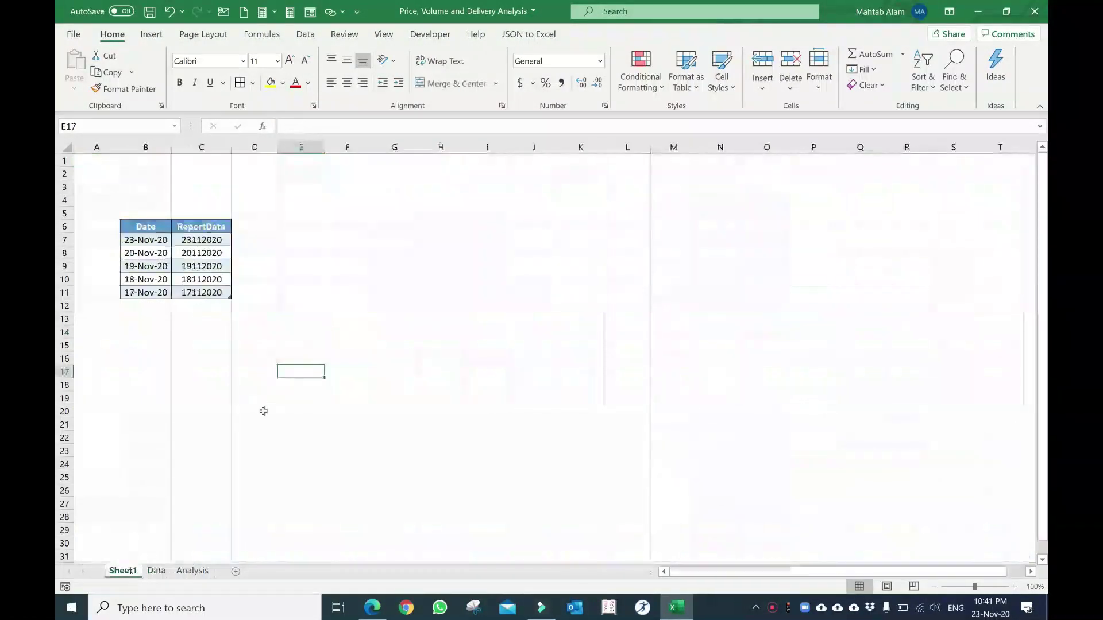
{"action": "left_click", "coordinate": [107, 229]}
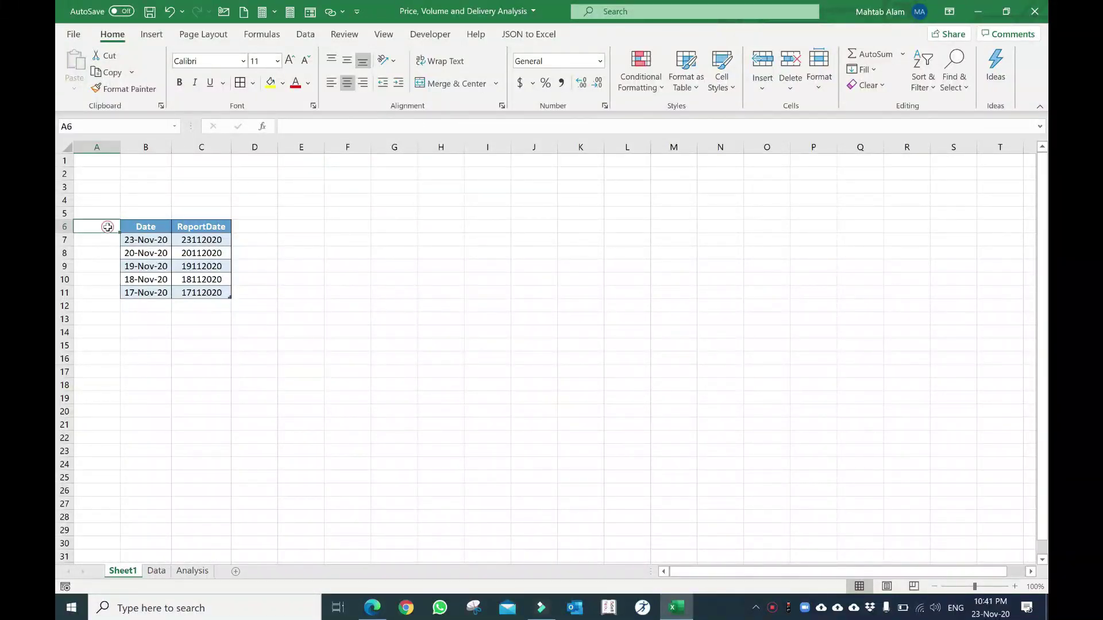
{"action": "left_click", "coordinate": [107, 227]}
{"action": "left_click", "coordinate": [94, 145]}
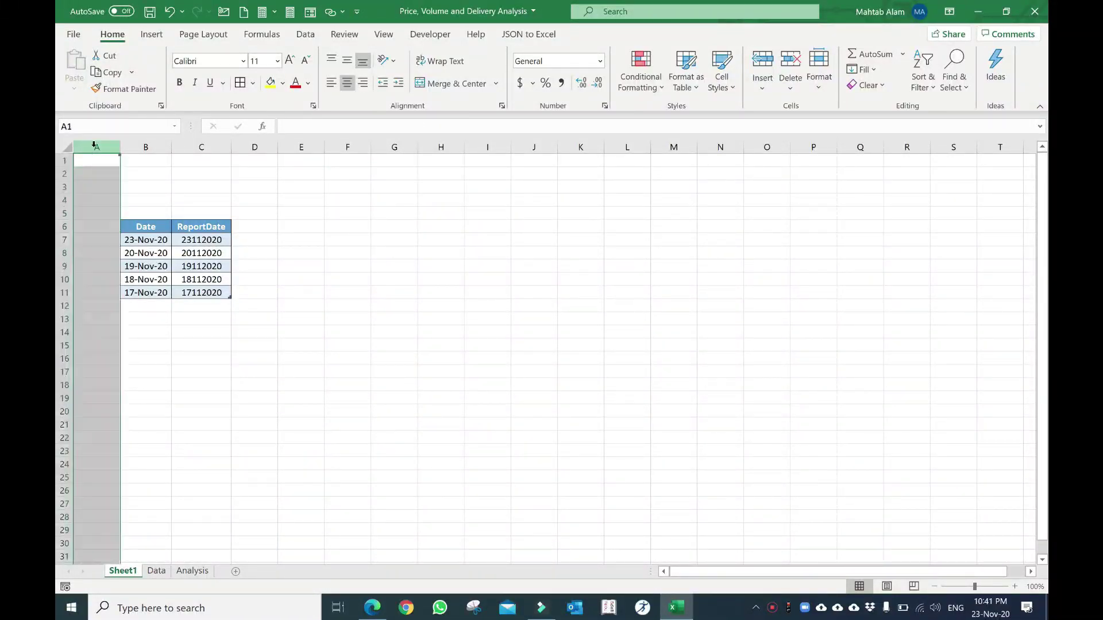
{"action": "right_click", "coordinate": [94, 150]}
{"action": "left_click", "coordinate": [136, 257]}
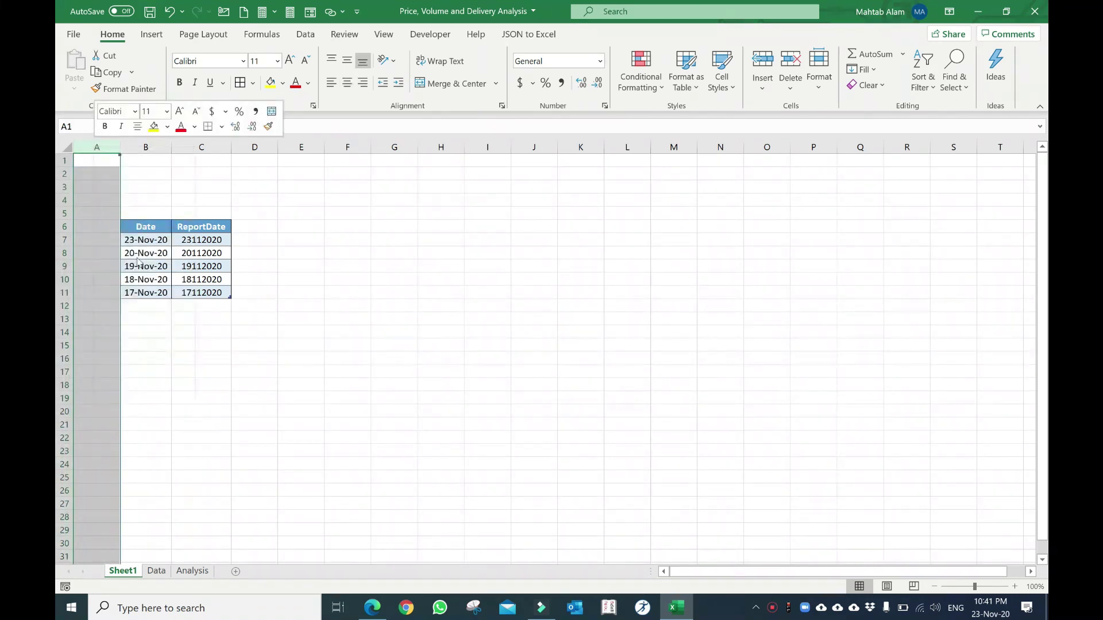
Add a table column named Days to the left of Date.
{"action": "left_click", "coordinate": [183, 226]}
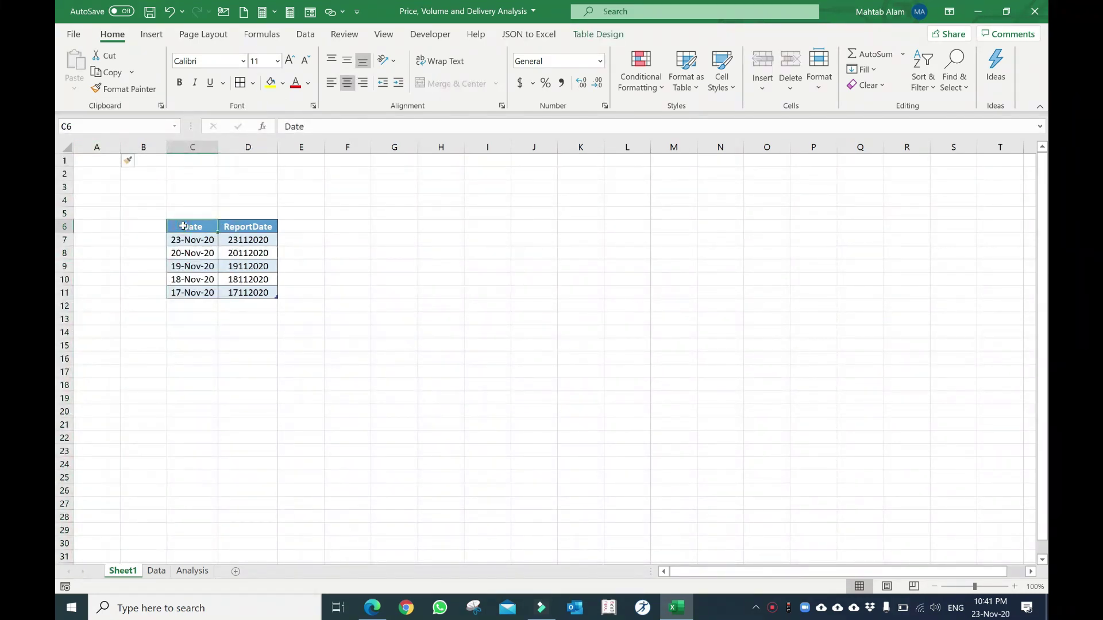
{"action": "right_click", "coordinate": [182, 226]}
{"action": "mouse_move", "coordinate": [256, 308]}
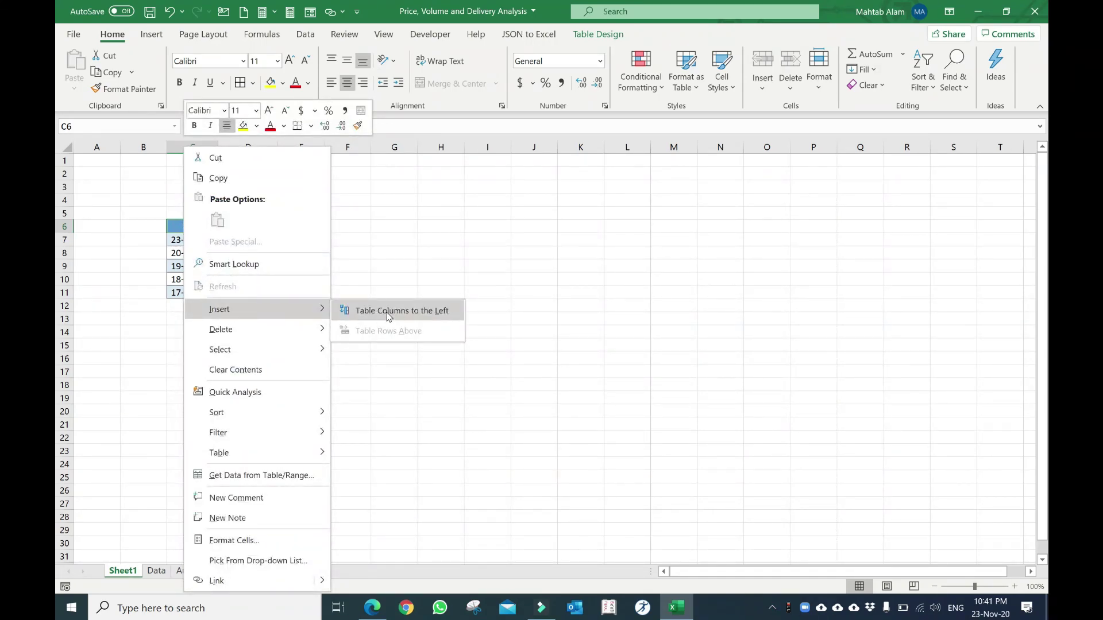
{"action": "left_click", "coordinate": [389, 317]}
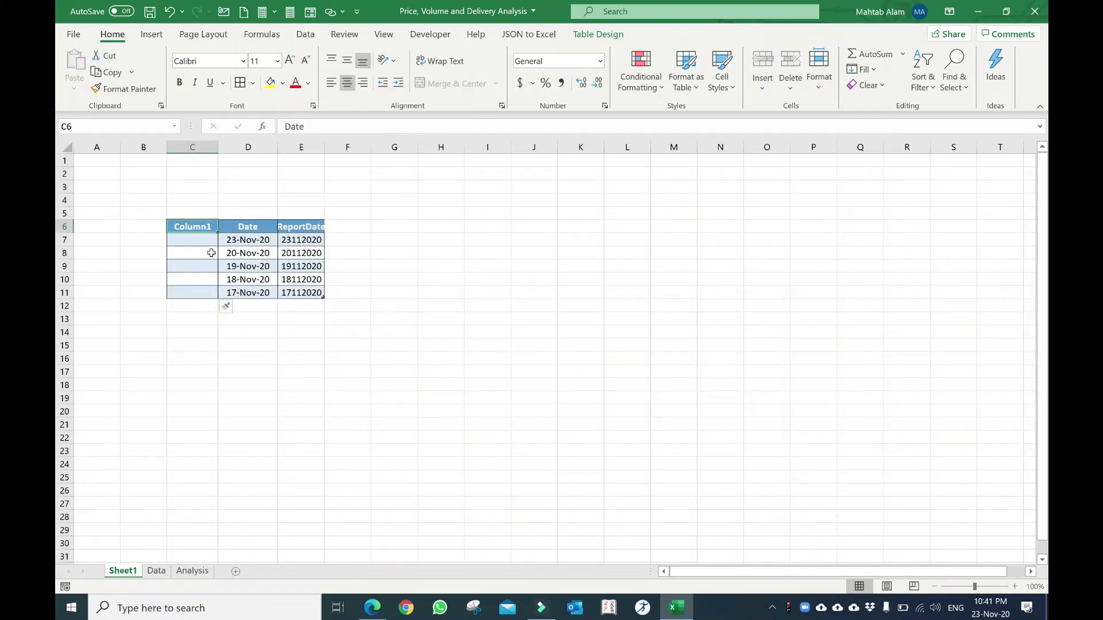
{"action": "type", "text": "Days"}
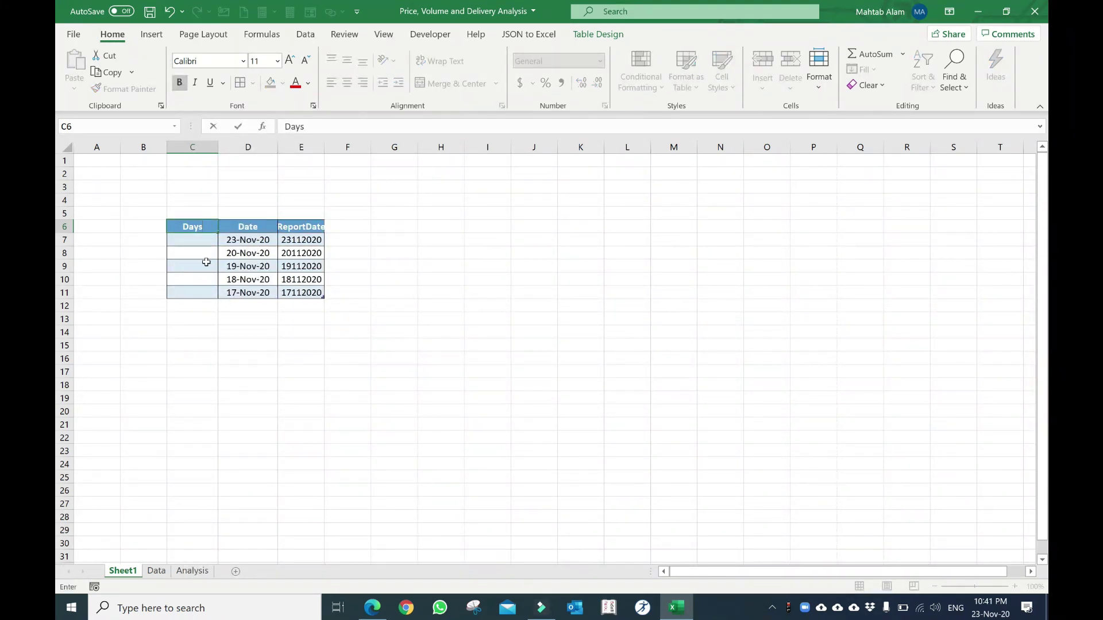
{"action": "left_click", "coordinate": [206, 263]}
Enter D1 and D2 under Days, fill down to D5, and autofit the column.
{"action": "left_click", "coordinate": [198, 241]}
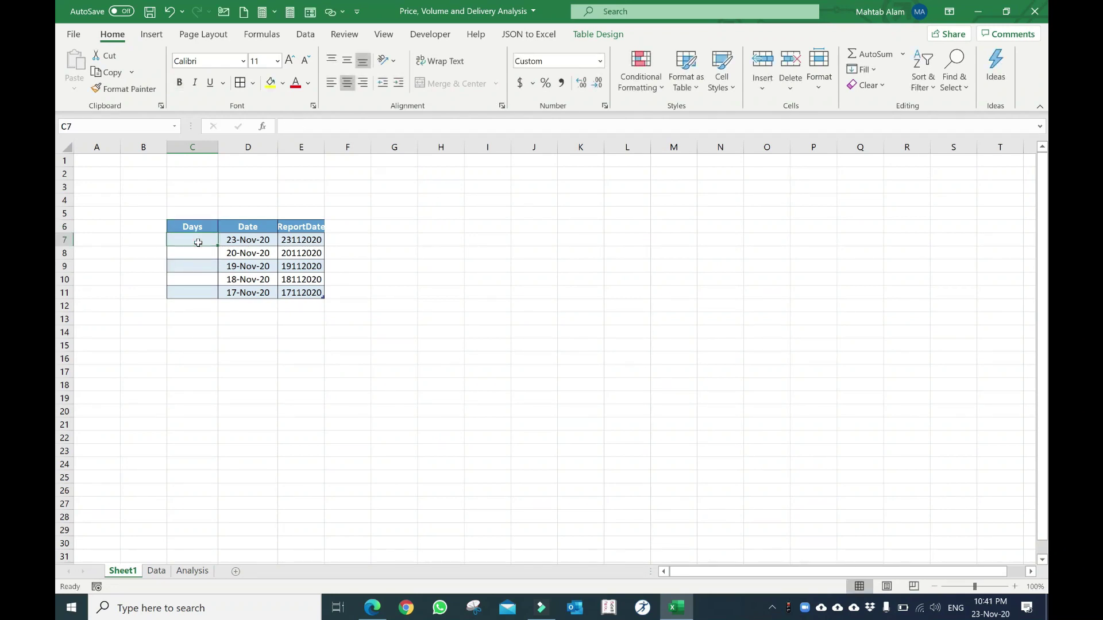
{"action": "type", "text": "D1"}
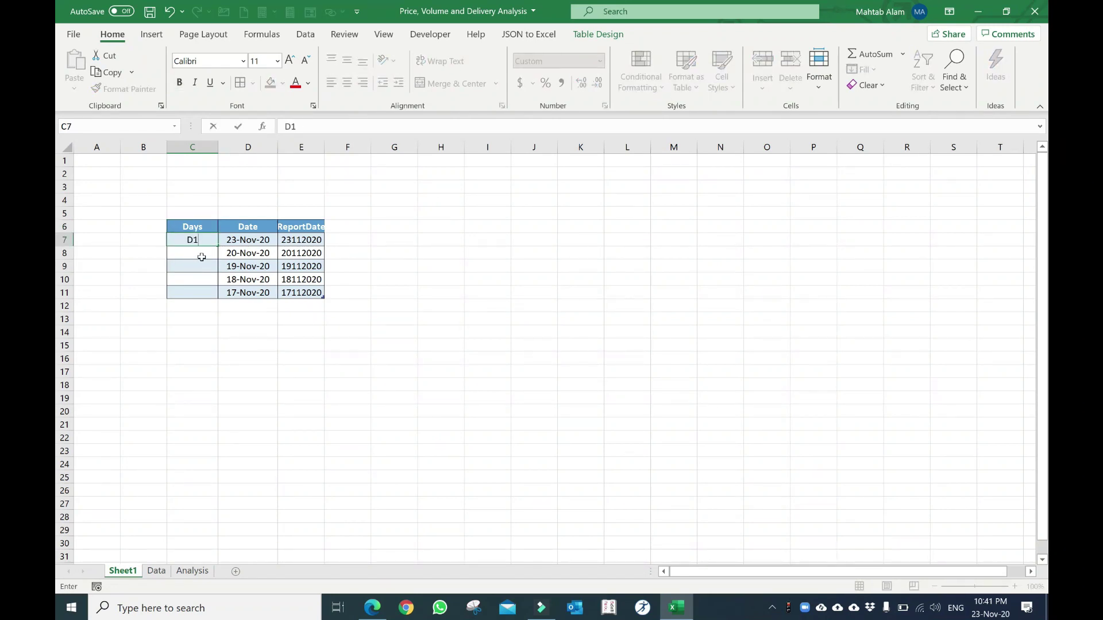
{"action": "left_click", "coordinate": [202, 257]}
{"action": "type", "text": "D2"}
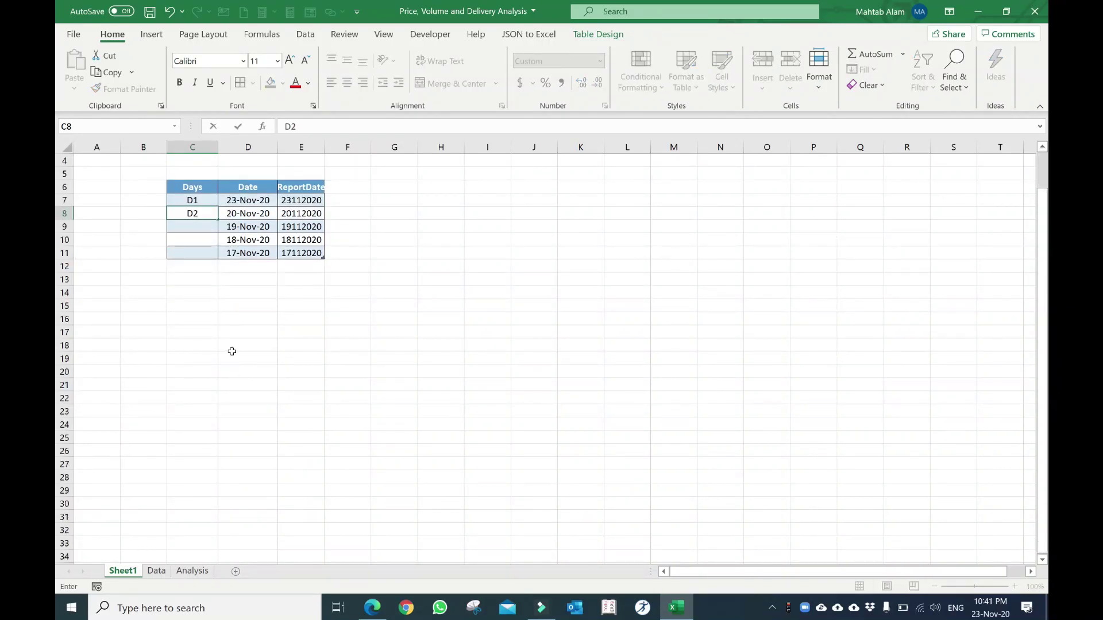
{"action": "left_click", "coordinate": [236, 384]}
{"action": "left_click_drag", "start_coordinate": [201, 236], "coordinate": [217, 294]}
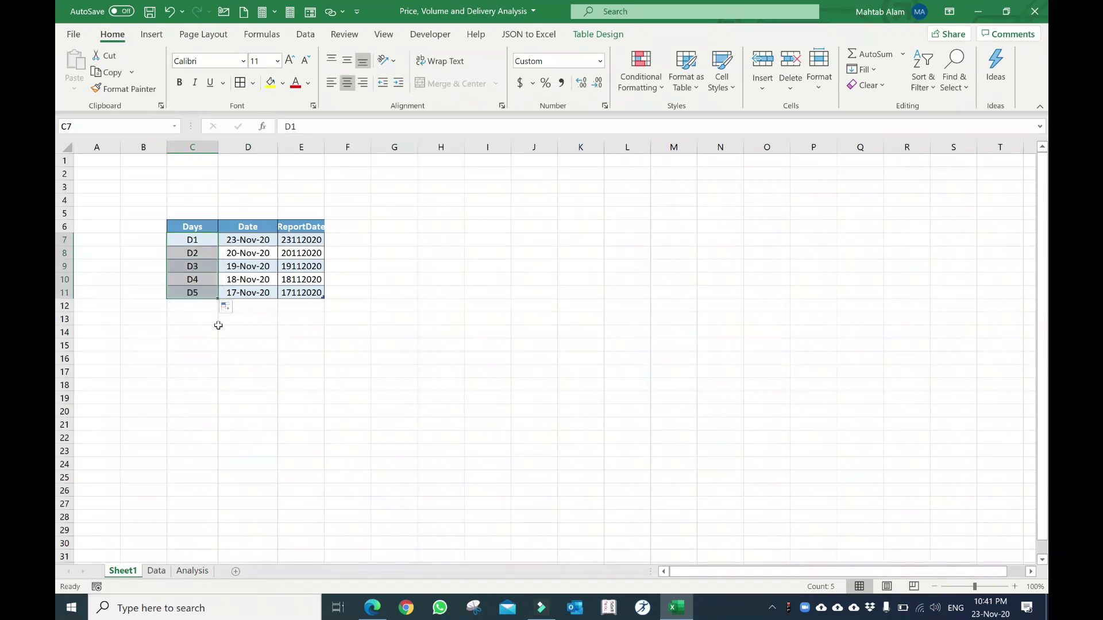
{"action": "left_click", "coordinate": [241, 264]}
{"action": "double_click", "coordinate": [218, 147]}
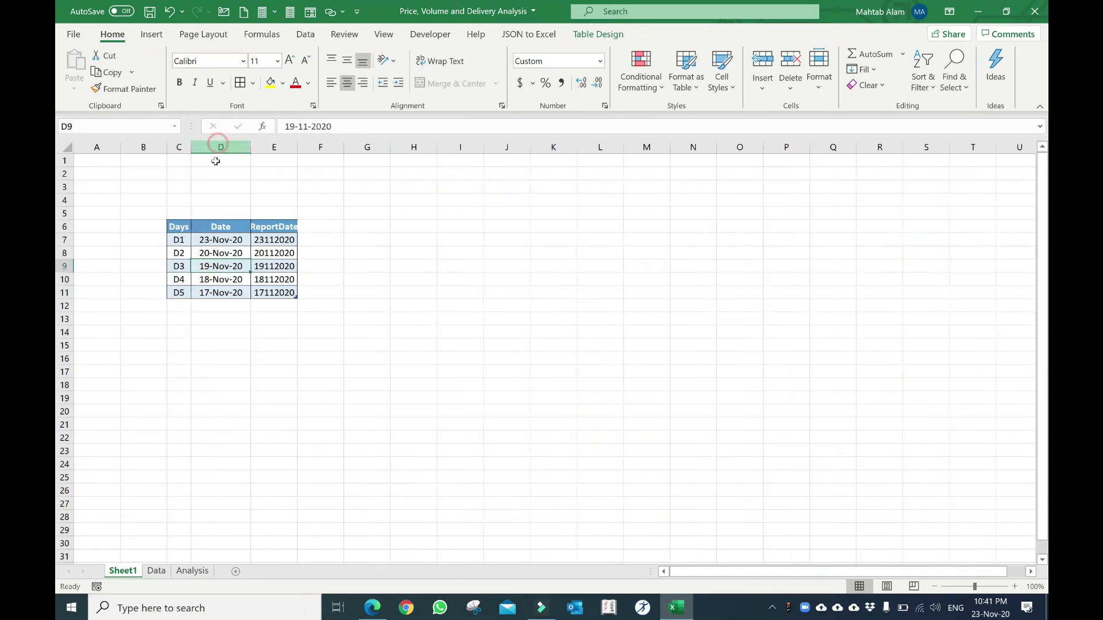
Refresh the DataLive query table on the Data sheet.
{"action": "left_click", "coordinate": [156, 571]}
{"action": "right_click", "coordinate": [138, 332]}
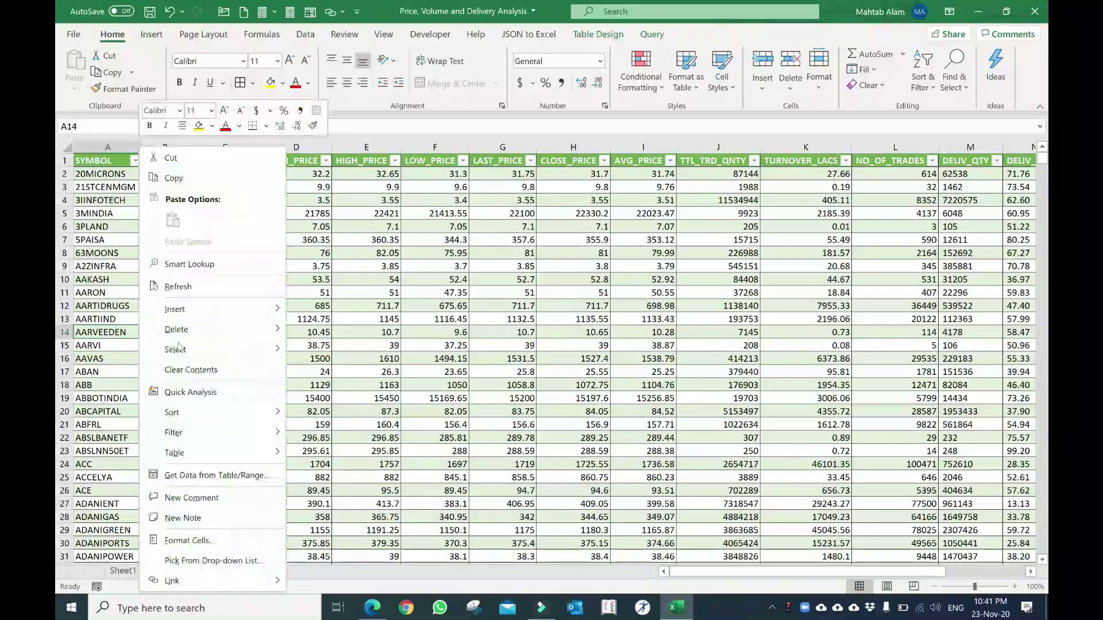
{"action": "left_click", "coordinate": [195, 286]}
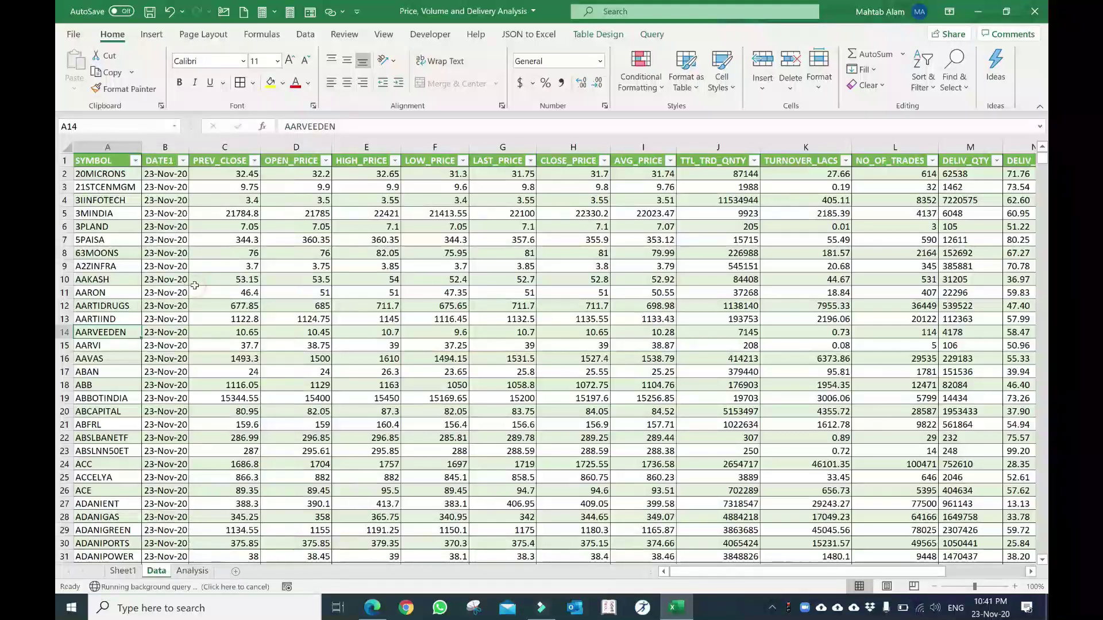
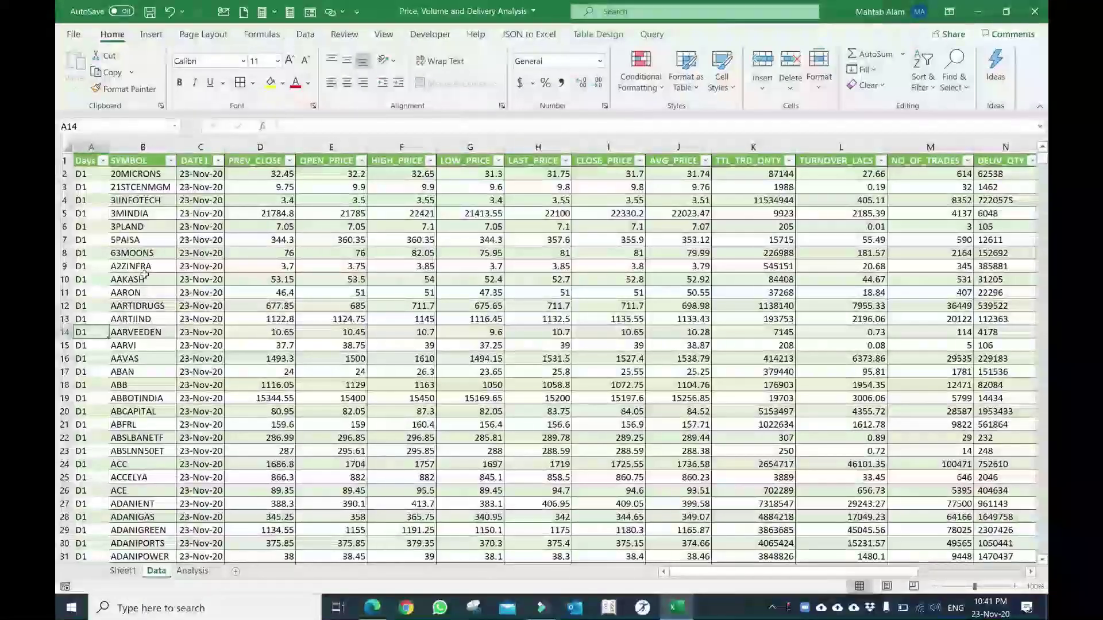
Open the DataLive query in Power Query Editor and remove the Days column.
{"action": "left_click", "coordinate": [235, 280]}
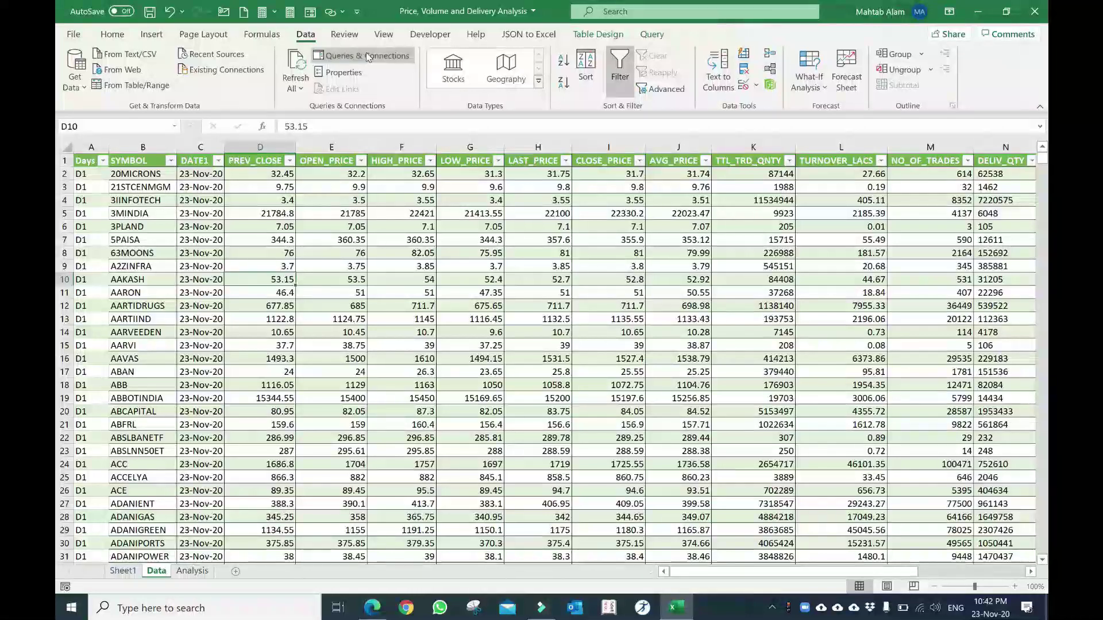
{"action": "left_click", "coordinate": [354, 55]}
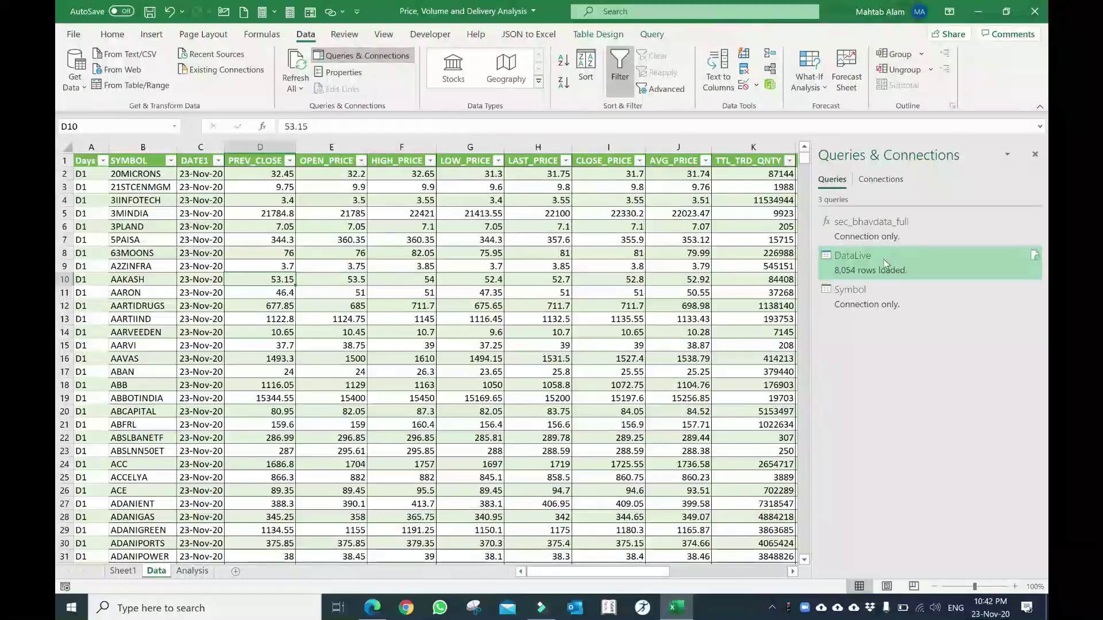
{"action": "double_click", "coordinate": [884, 262]}
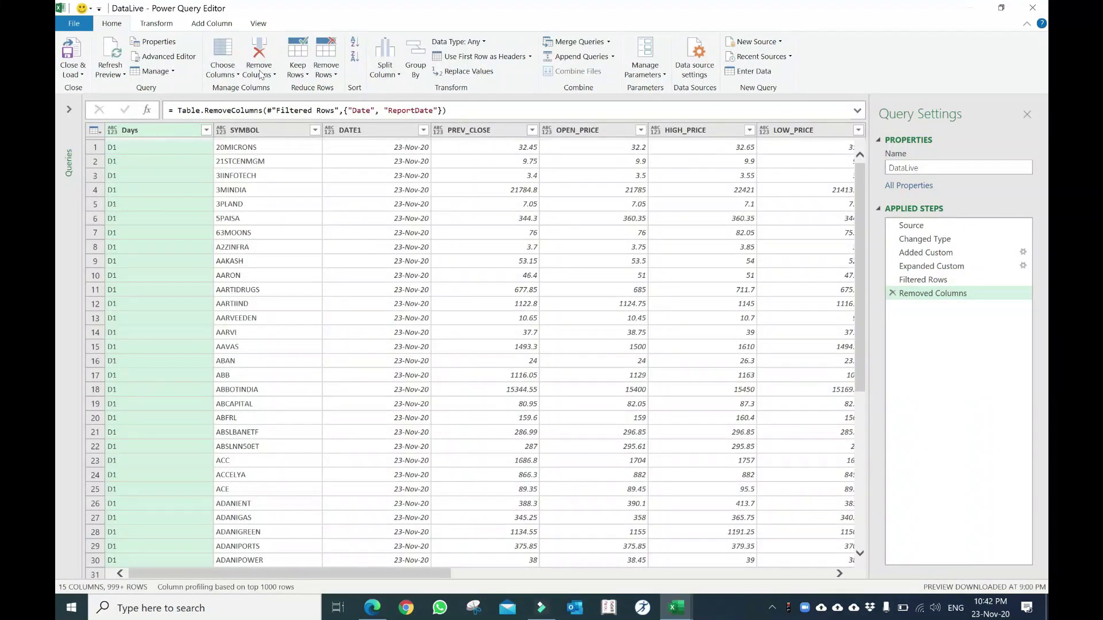
{"action": "left_click", "coordinate": [263, 55]}
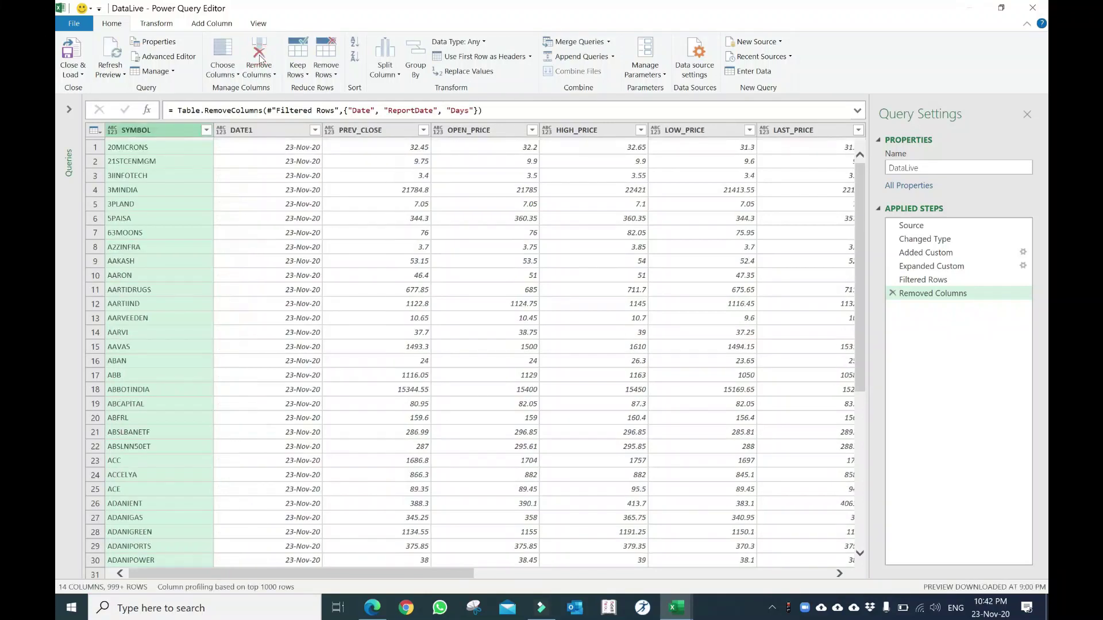
{"action": "left_click", "coordinate": [69, 109]}
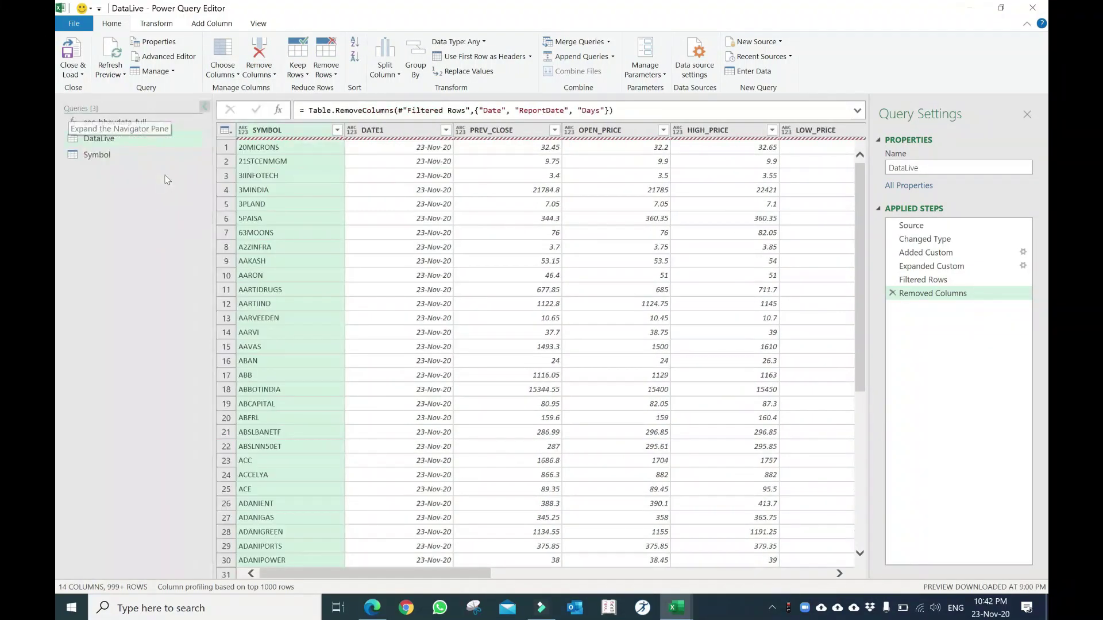
{"action": "left_click", "coordinate": [111, 60]}
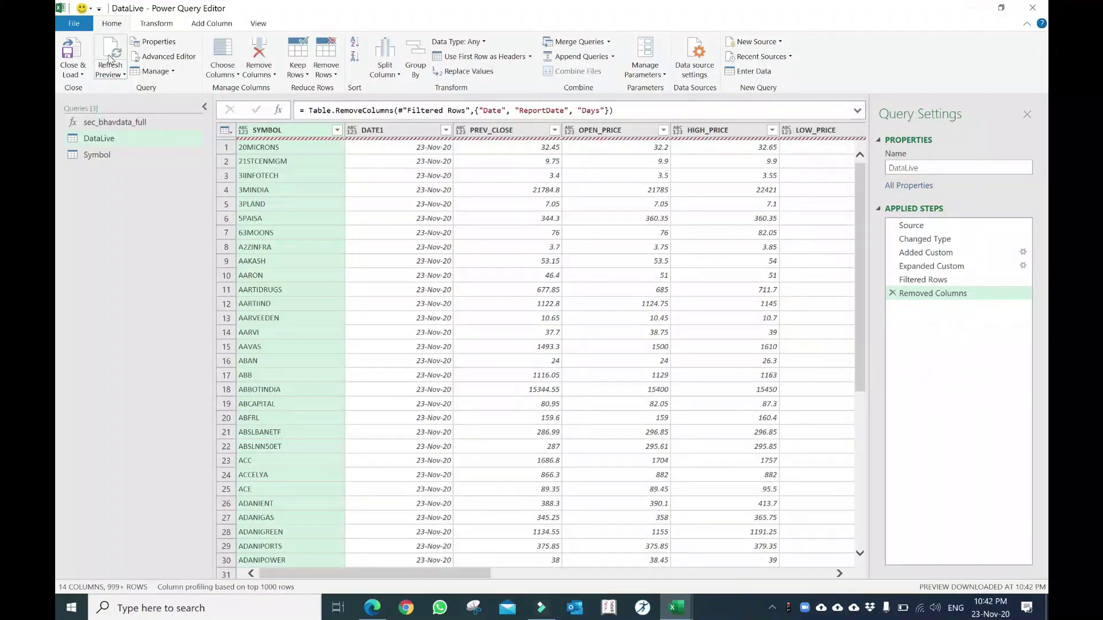
Delete the Removed Columns step to restore the original columns.
{"action": "scroll", "coordinate": [459, 430], "scroll_direction": "down", "scroll_amount": 7}
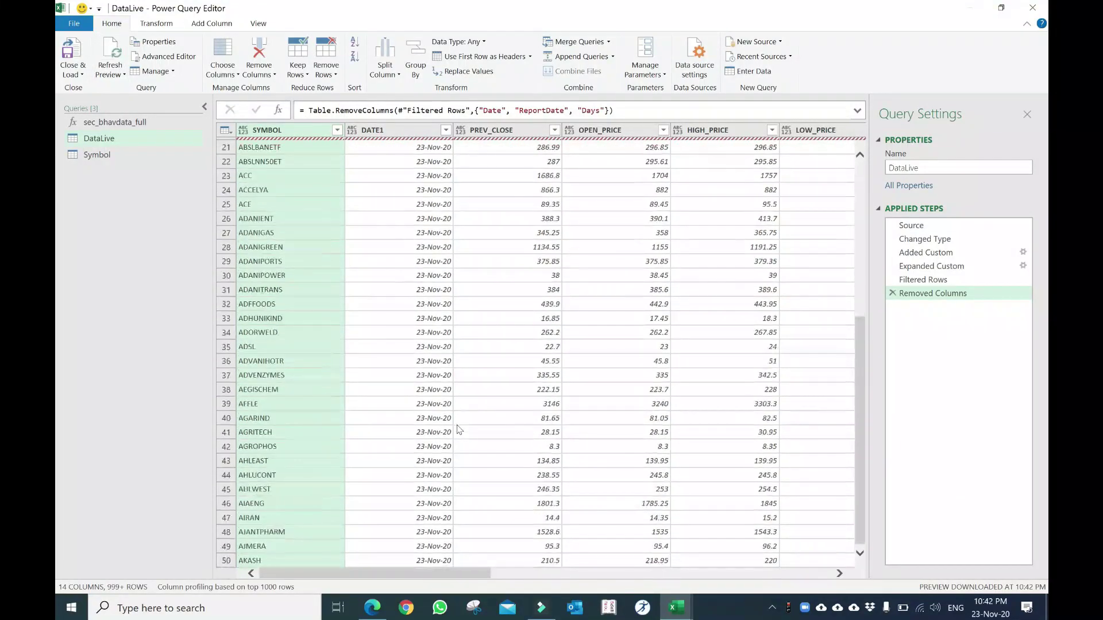
{"action": "scroll", "coordinate": [459, 429], "scroll_direction": "down", "scroll_amount": 6}
{"action": "scroll", "coordinate": [457, 430], "scroll_direction": "down", "scroll_amount": 6}
{"action": "scroll", "coordinate": [448, 428], "scroll_direction": "down", "scroll_amount": 5}
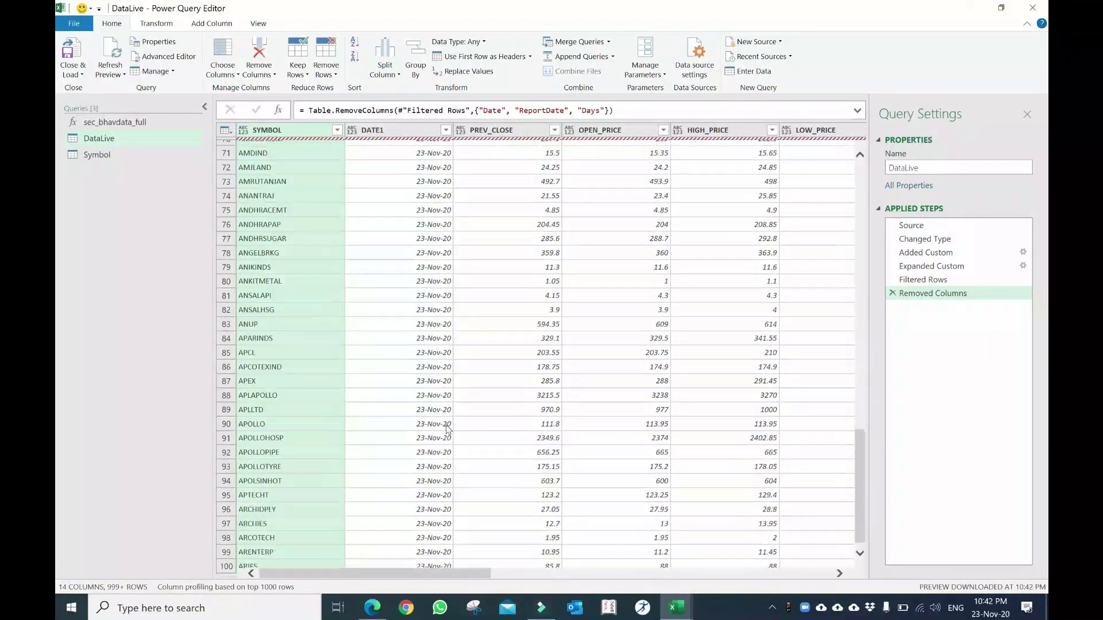
{"action": "left_click", "coordinate": [893, 293]}
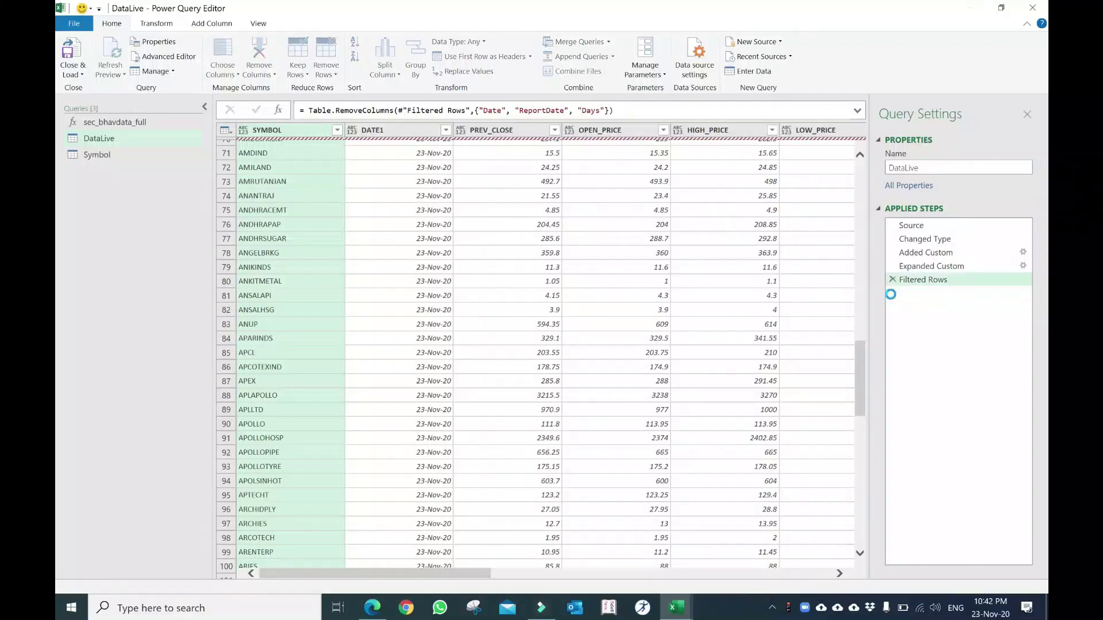
Remove the Days, Date and ReportDate columns and refresh the preview.
{"action": "left_click", "coordinate": [339, 235]}
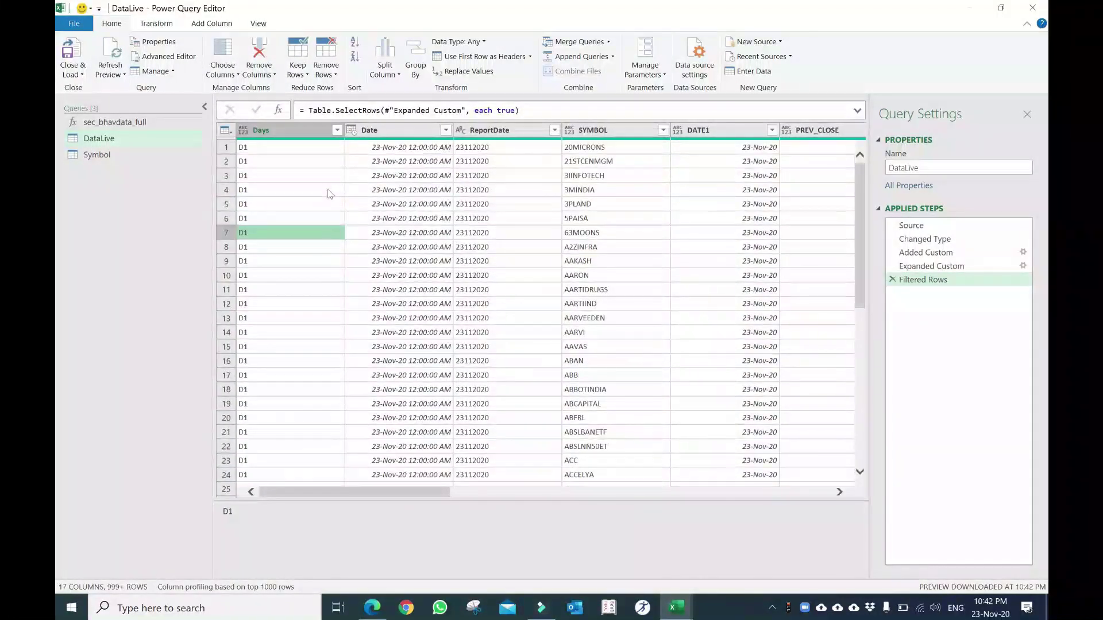
{"action": "left_click", "coordinate": [488, 131]}
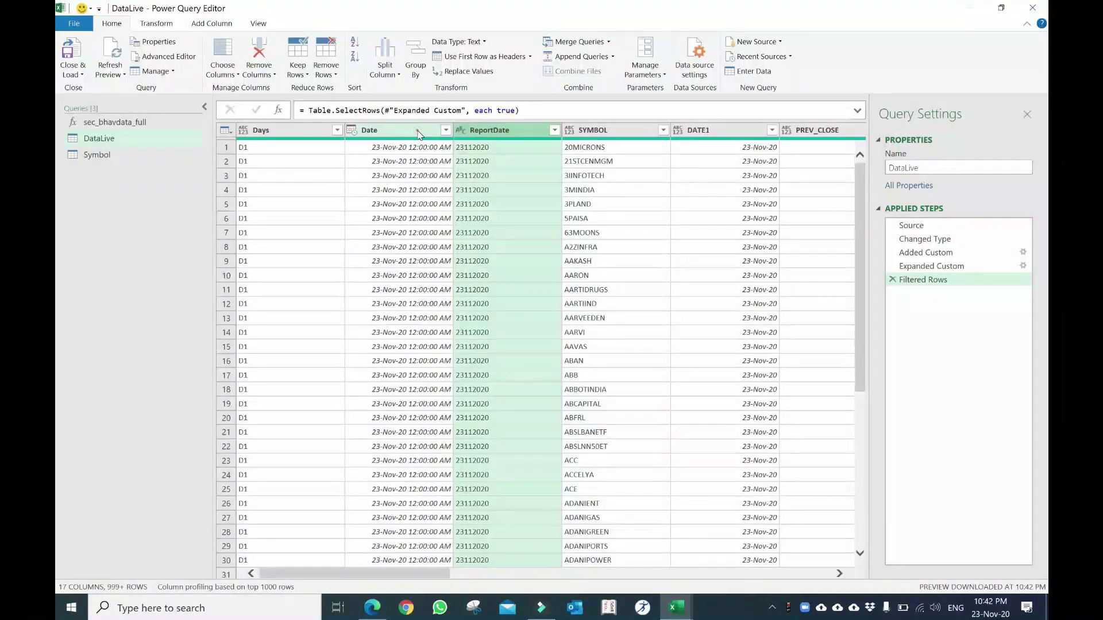
{"action": "left_click", "coordinate": [419, 131], "text": "shift"}
{"action": "left_click", "coordinate": [299, 135], "text": "shift"}
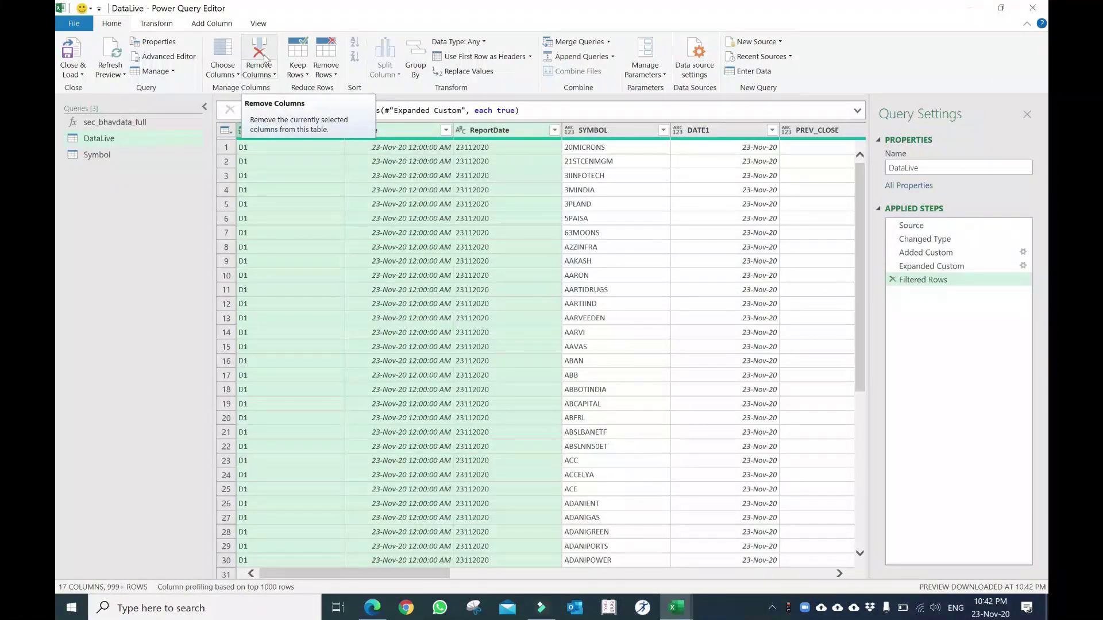
{"action": "left_click", "coordinate": [265, 58]}
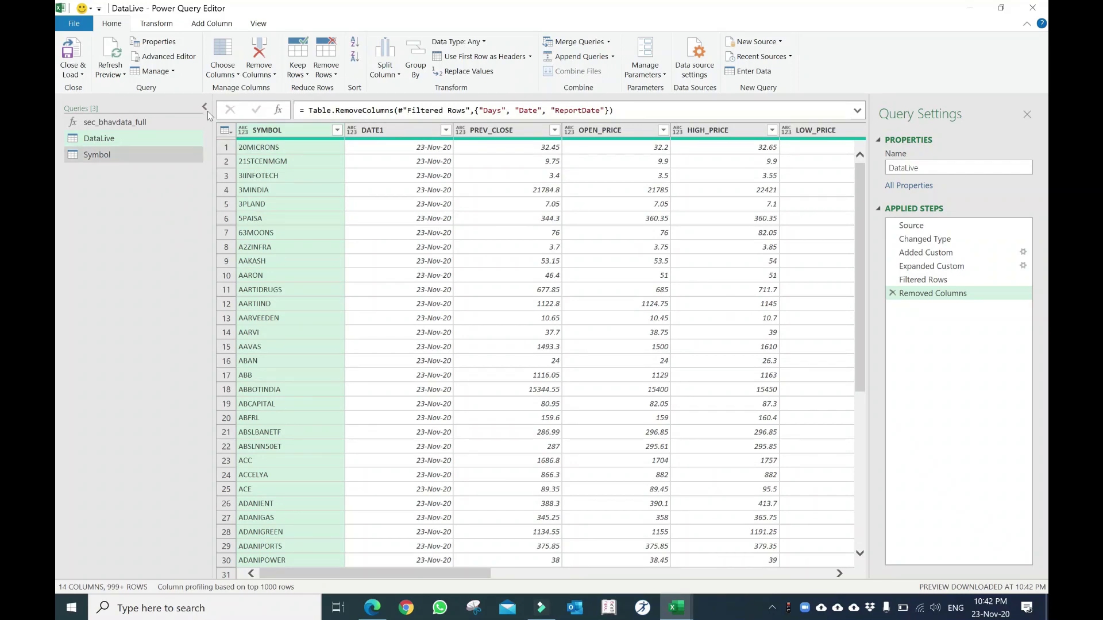
{"action": "left_click", "coordinate": [118, 54]}
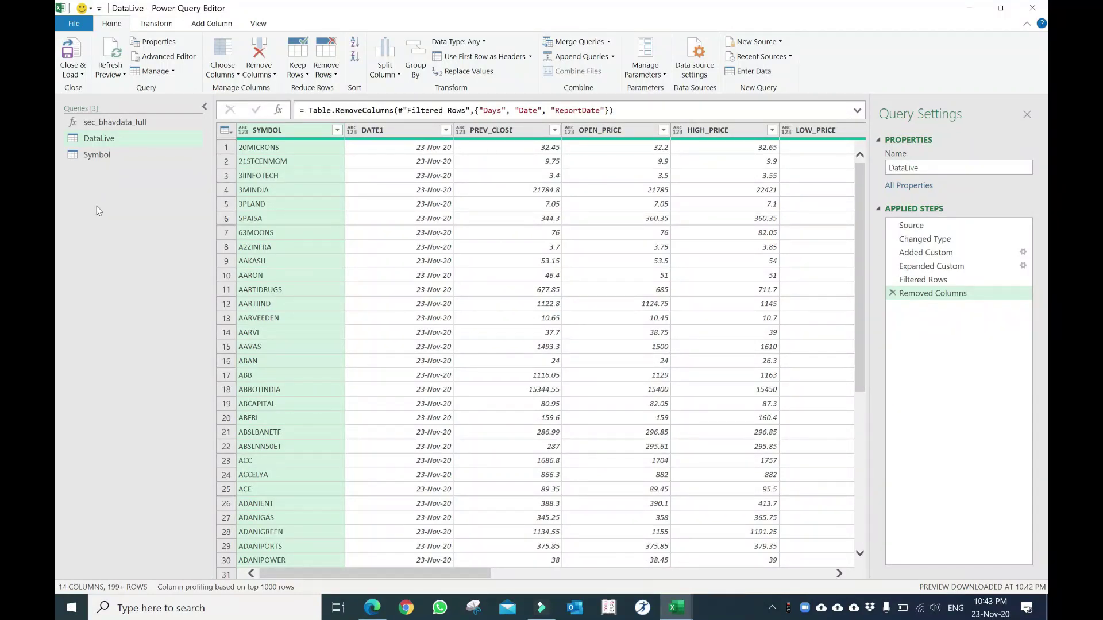
Delete the Symbol query.
{"action": "right_click", "coordinate": [100, 155]}
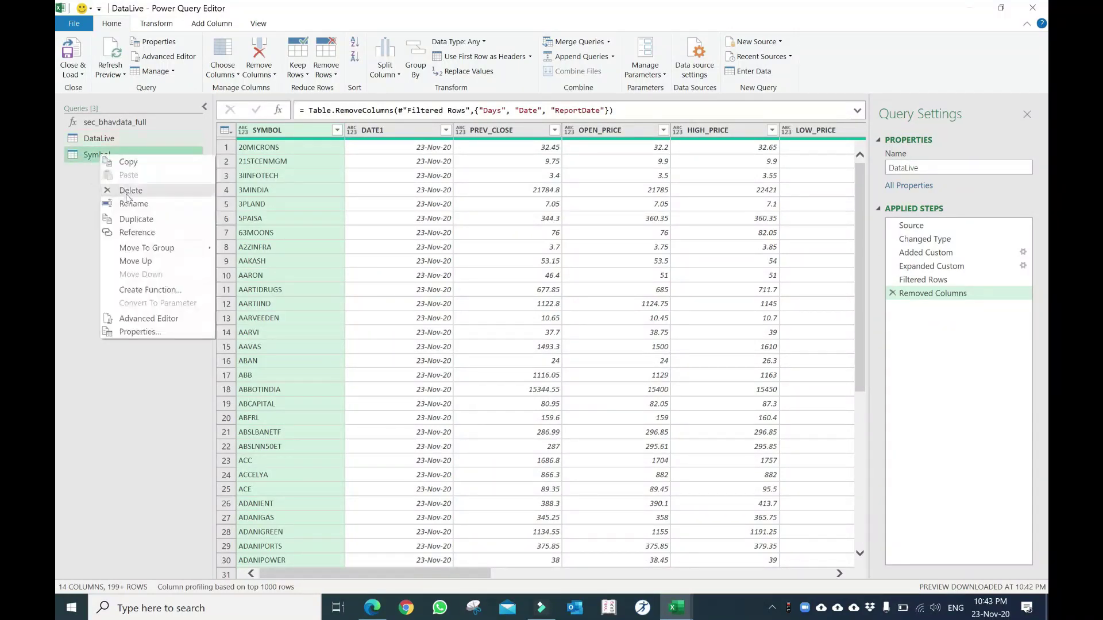
{"action": "left_click", "coordinate": [127, 191]}
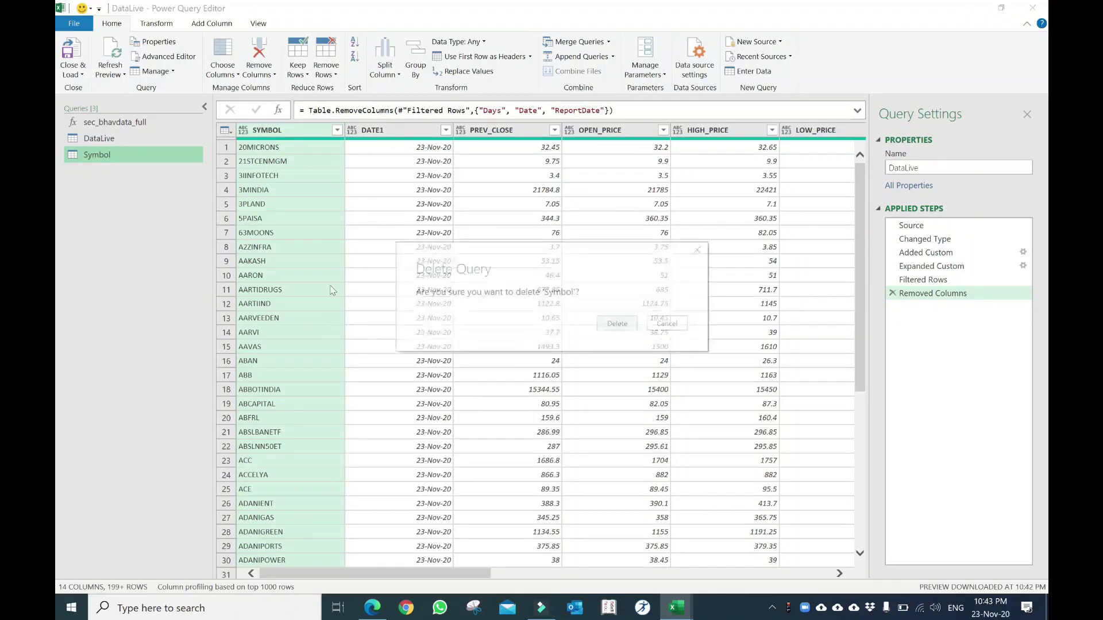
{"action": "left_click", "coordinate": [624, 328]}
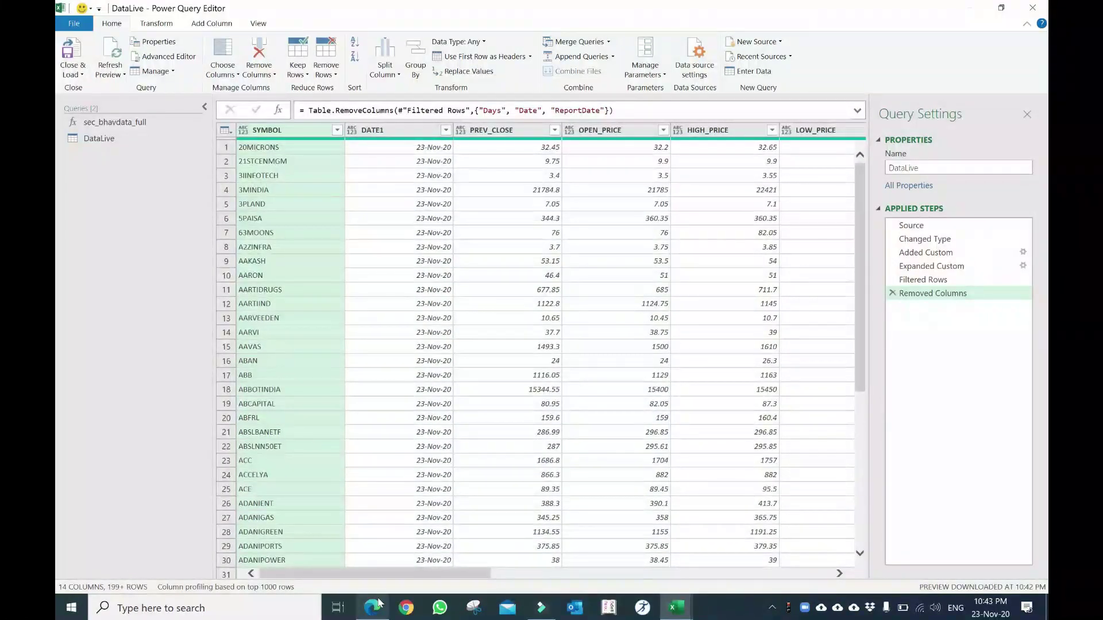
Set DELIV_QTY and DELIV_PER to Decimal Number and load the query changes.
{"action": "left_click_drag", "start_coordinate": [459, 574], "coordinate": [787, 556]}
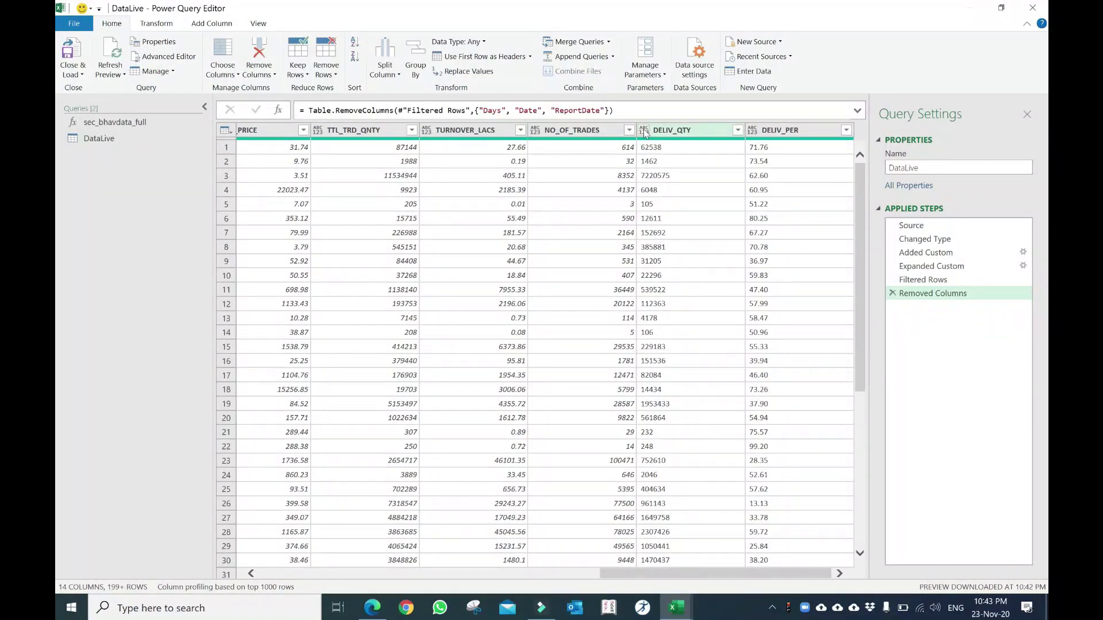
{"action": "left_click", "coordinate": [664, 132]}
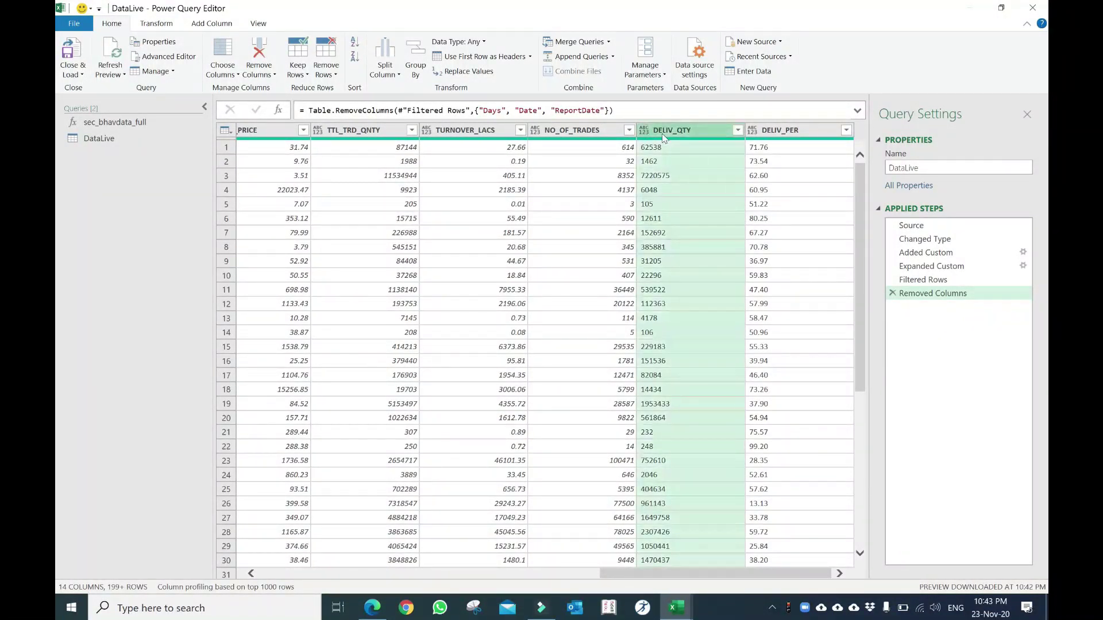
{"action": "left_click", "coordinate": [814, 132], "text": "ctrl"}
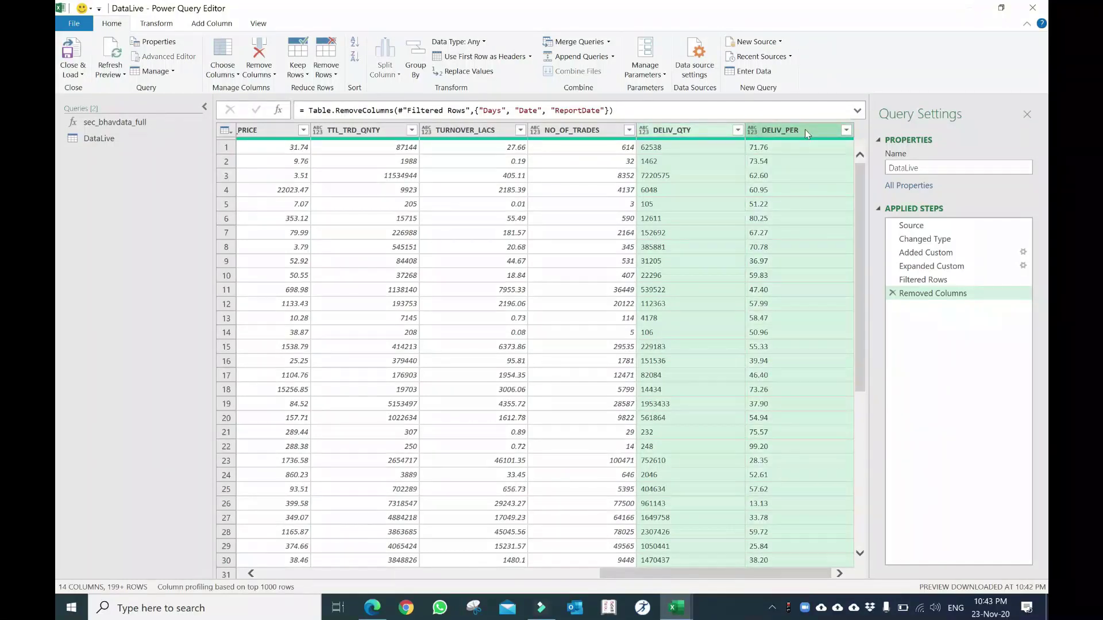
{"action": "left_click", "coordinate": [484, 41]}
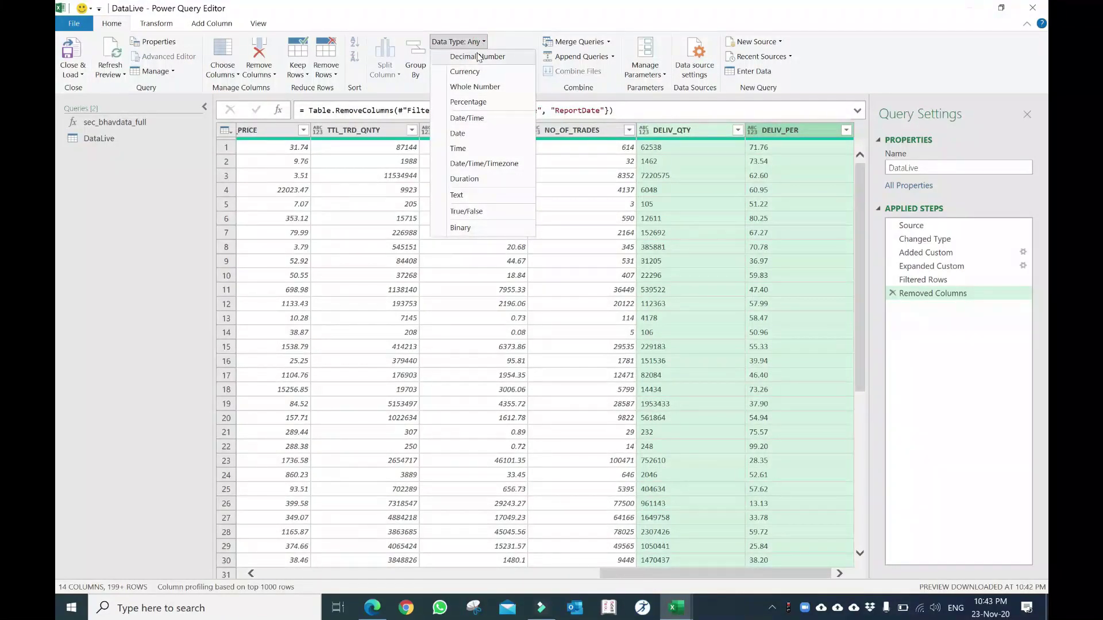
{"action": "left_click", "coordinate": [476, 56]}
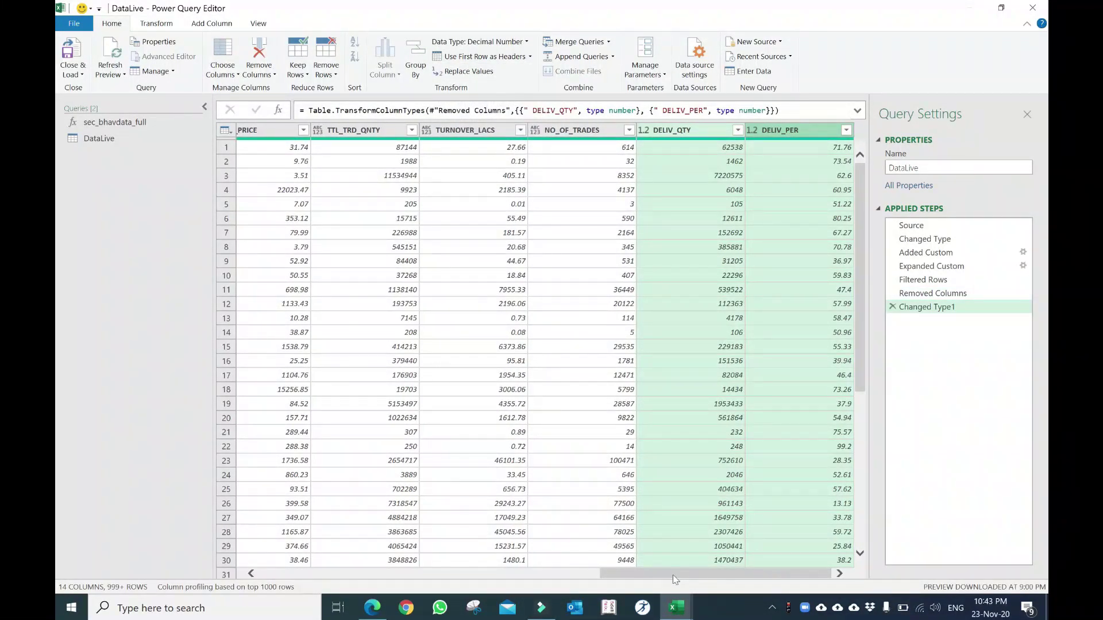
{"action": "left_click_drag", "start_coordinate": [671, 567], "coordinate": [345, 569]}
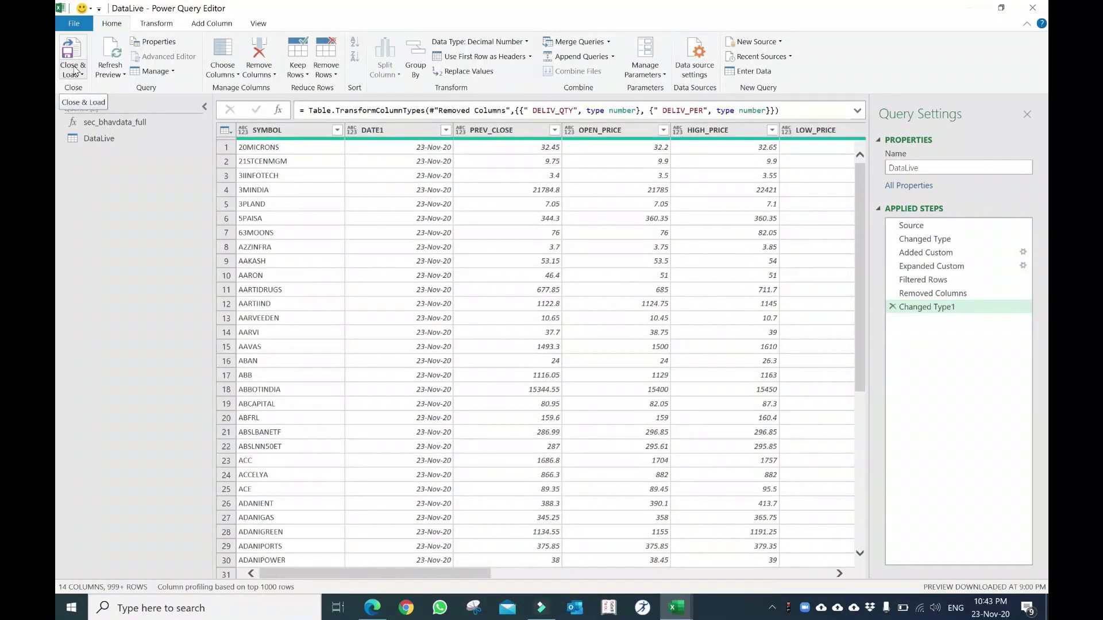
{"action": "left_click", "coordinate": [74, 69]}
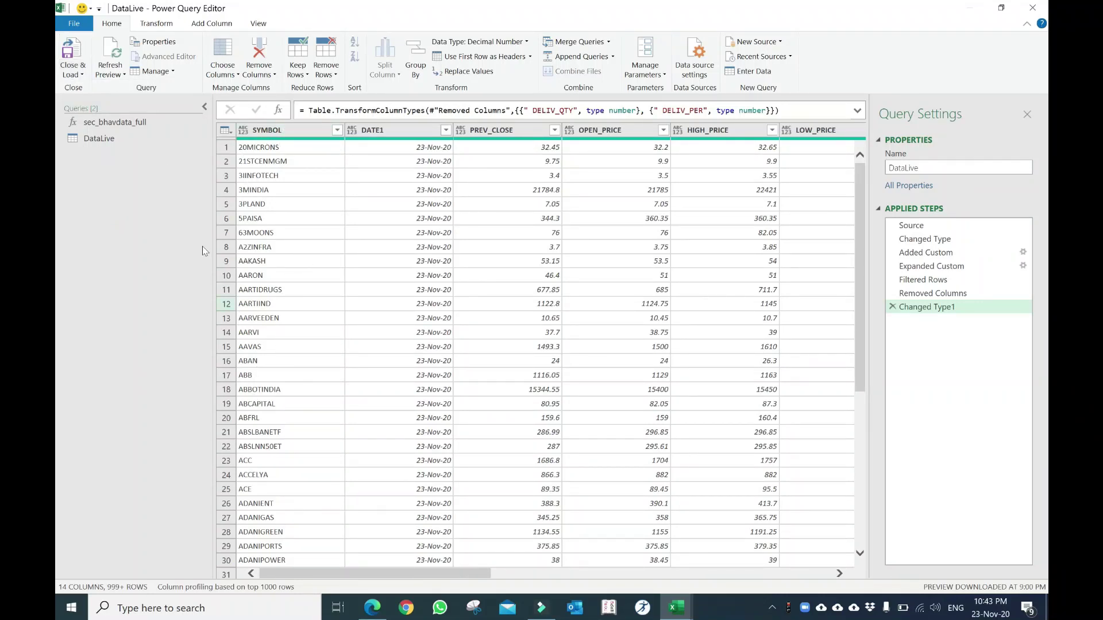
Duplicate the DataLive query, keep only SYMBOL, and remove duplicate symbols.
{"action": "right_click", "coordinate": [104, 146]}
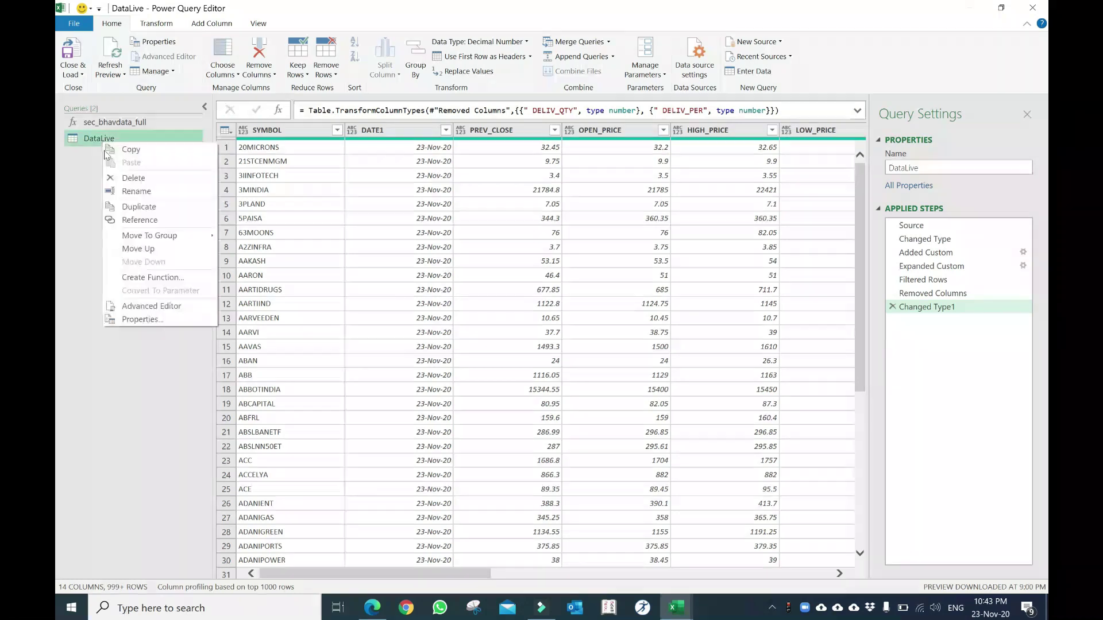
{"action": "left_click", "coordinate": [140, 208]}
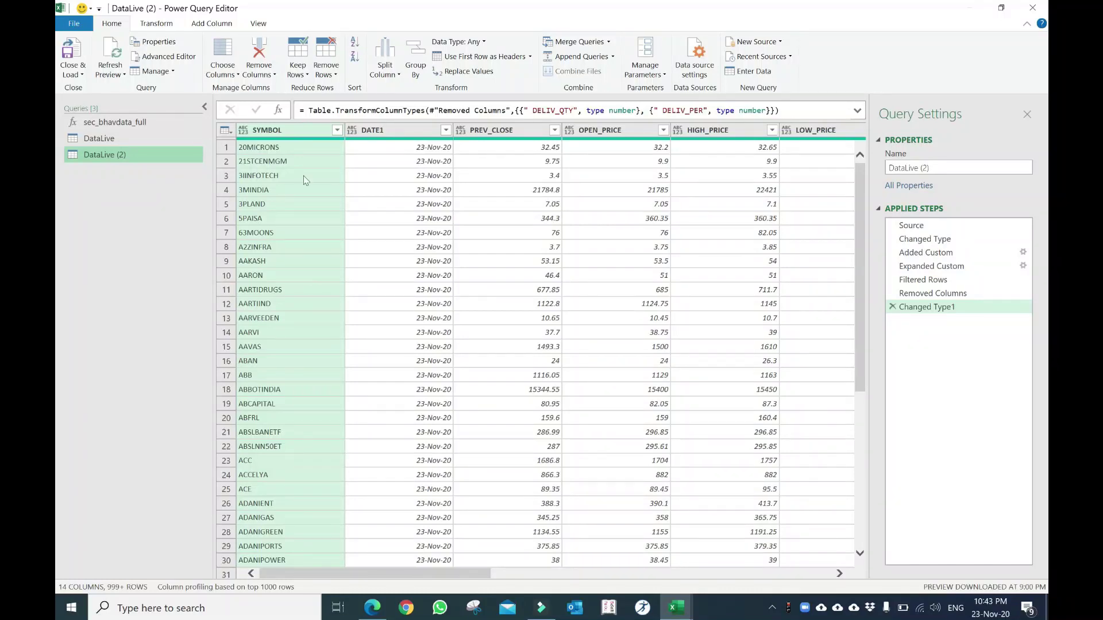
{"action": "right_click", "coordinate": [281, 133]}
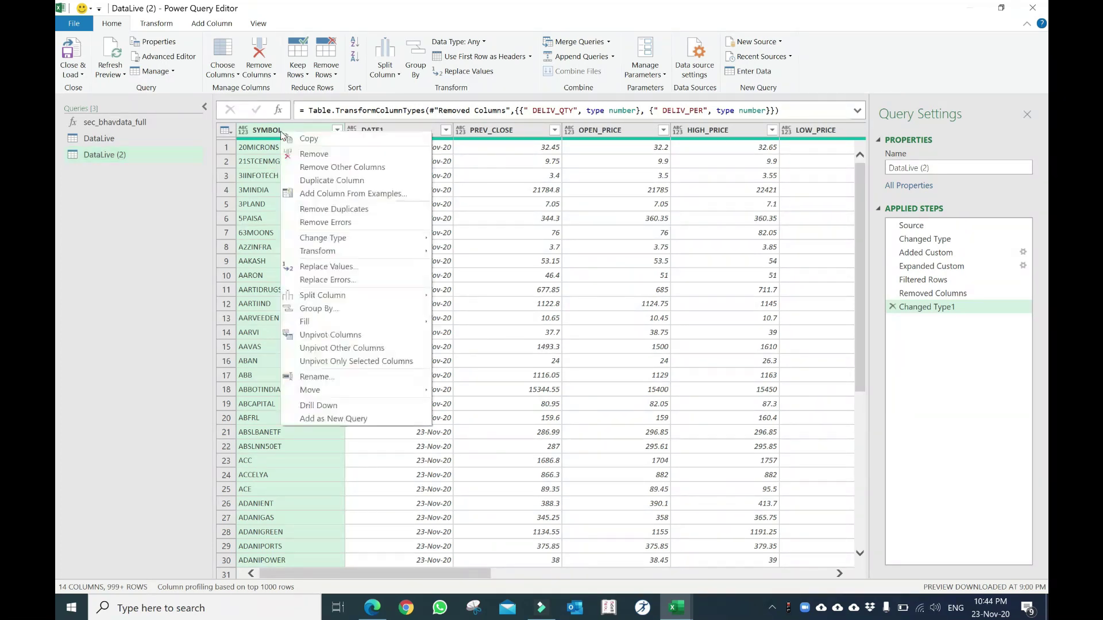
{"action": "left_click", "coordinate": [345, 167]}
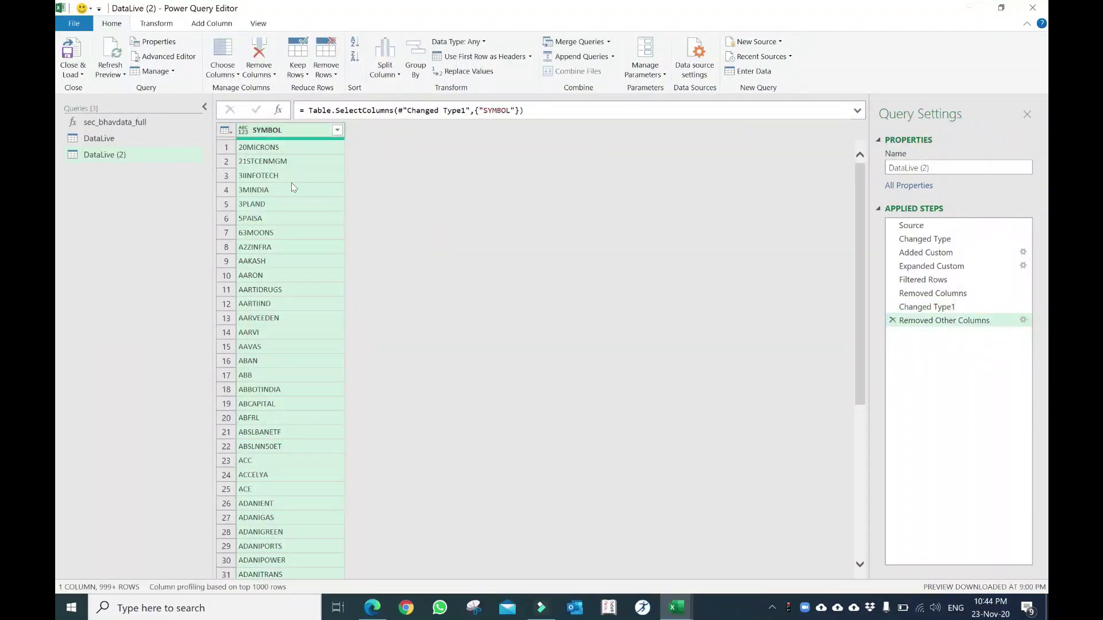
{"action": "right_click", "coordinate": [300, 136]}
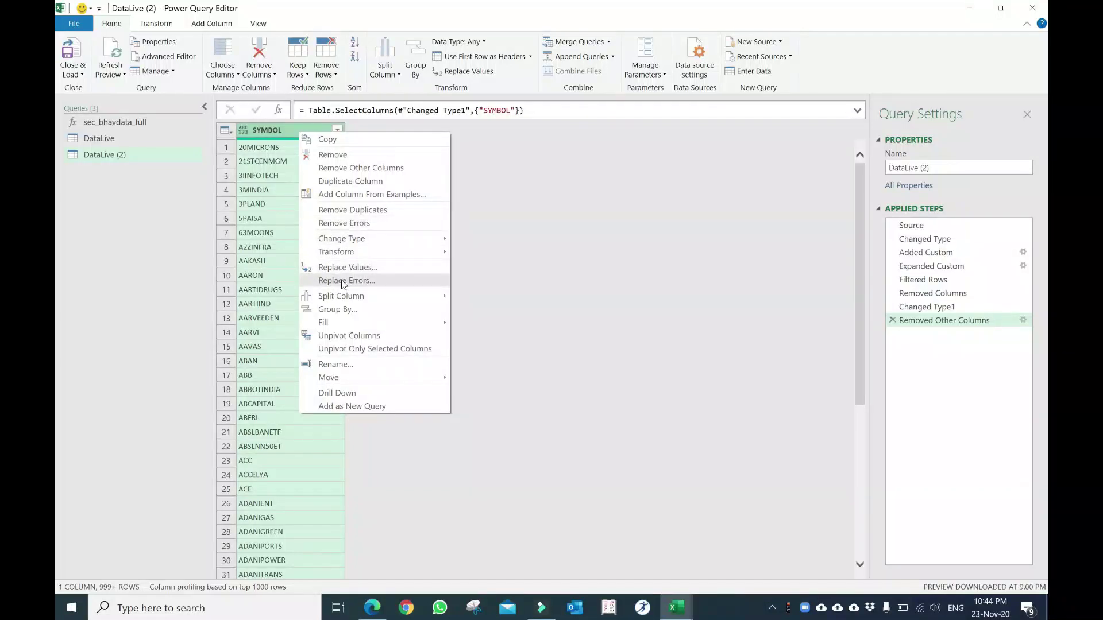
{"action": "left_click", "coordinate": [362, 211]}
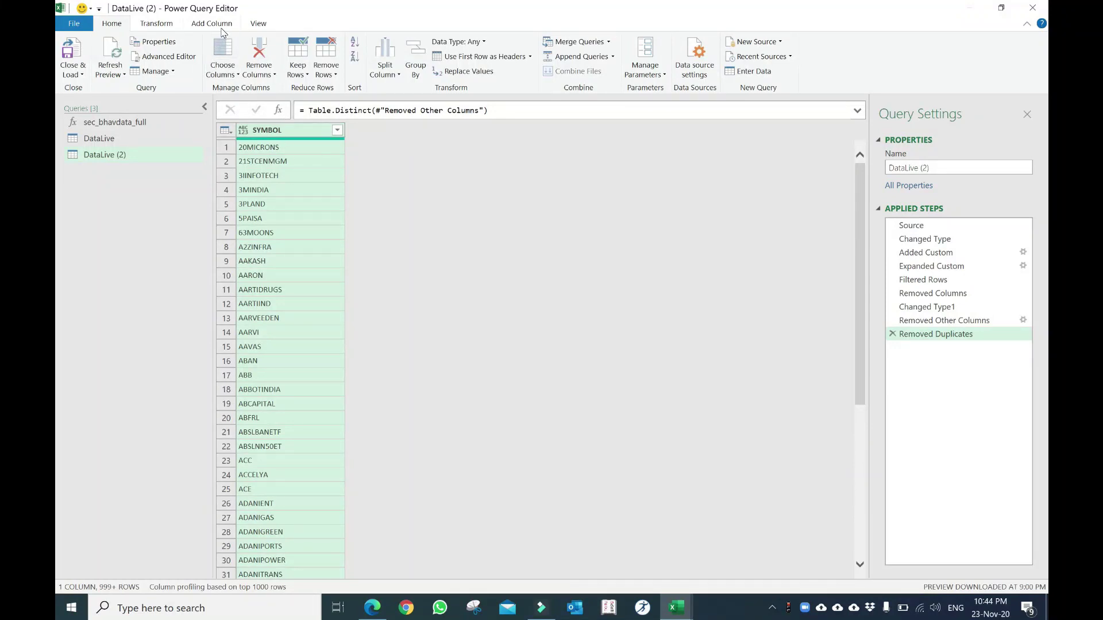
Add an index column from 1, move it before SYMBOL, and rename it 'Sl. No'.
{"action": "left_click", "coordinate": [218, 24]}
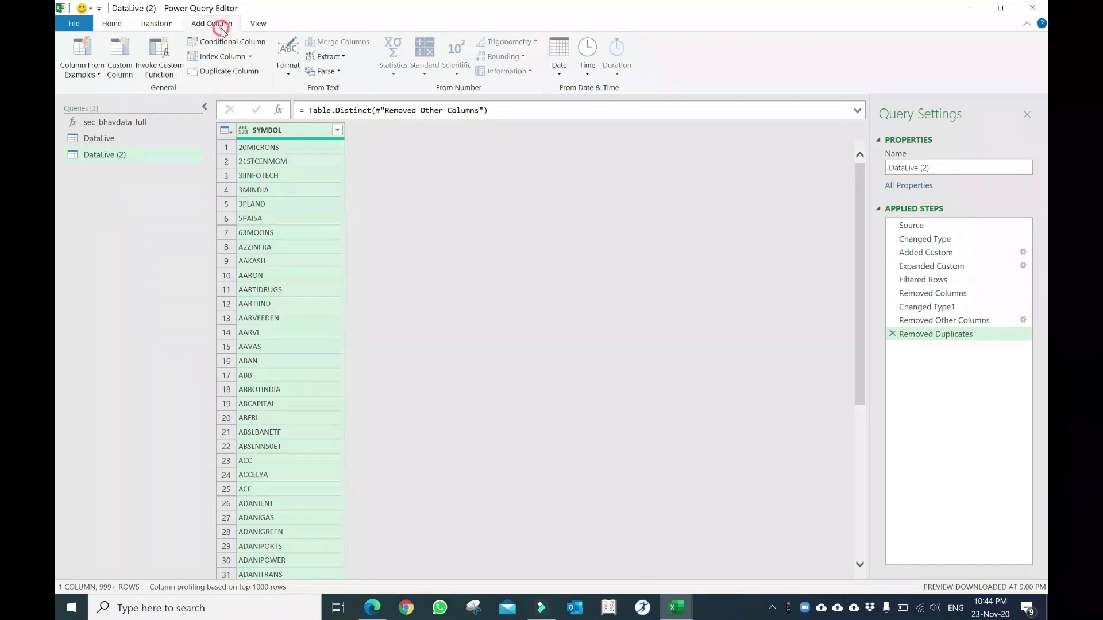
{"action": "left_click", "coordinate": [251, 56]}
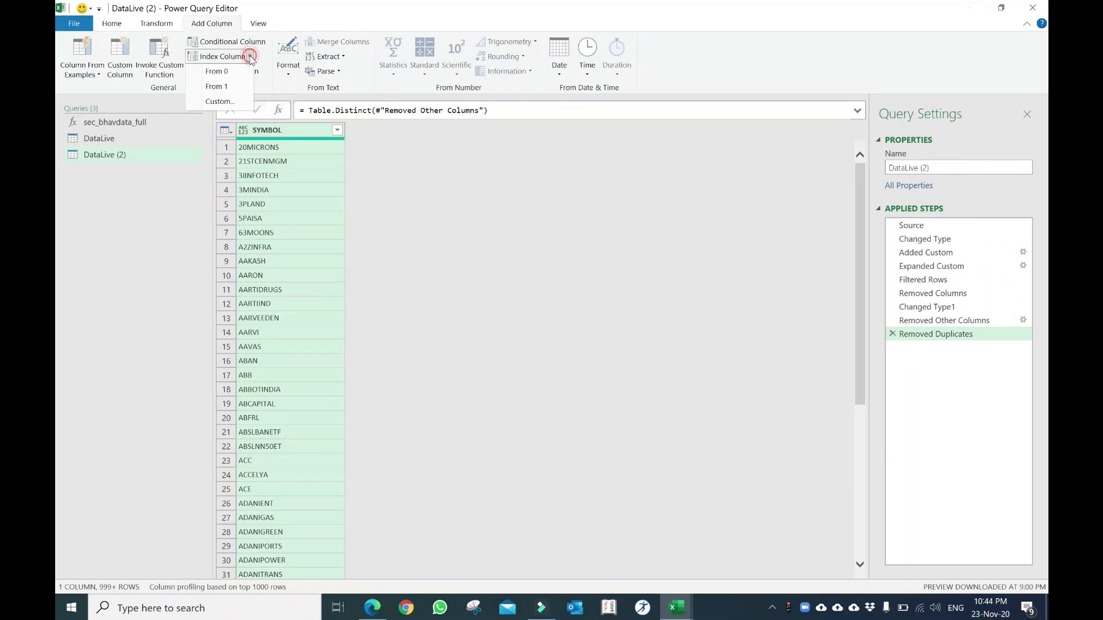
{"action": "left_click", "coordinate": [230, 86]}
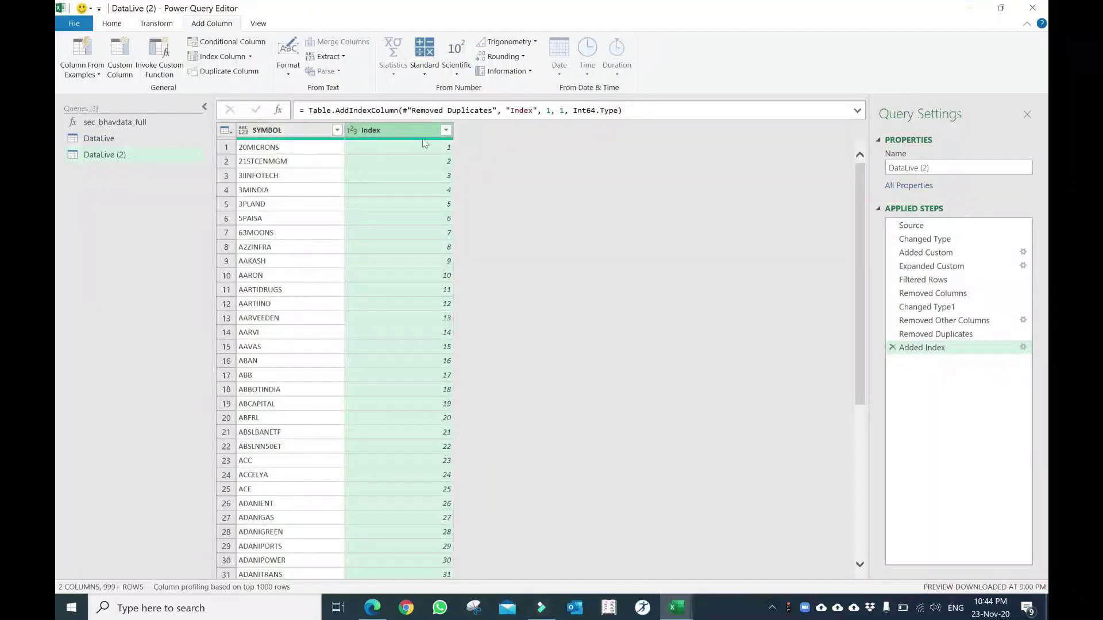
{"action": "left_click_drag", "start_coordinate": [429, 132], "coordinate": [319, 143]}
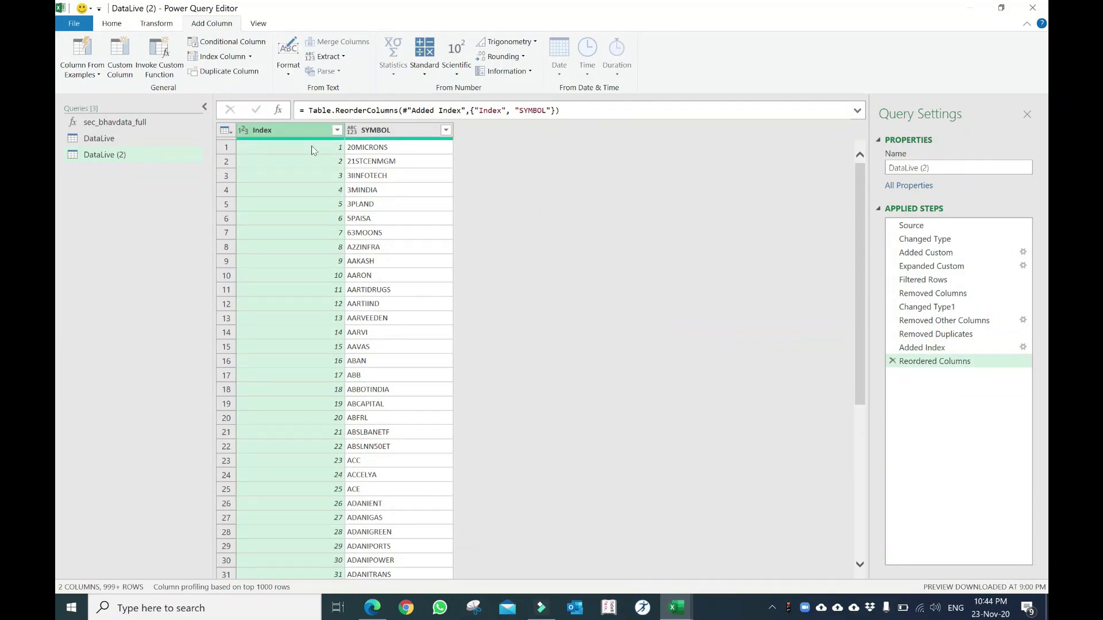
{"action": "double_click", "coordinate": [316, 131]}
{"action": "type", "text": "Sl. No"}
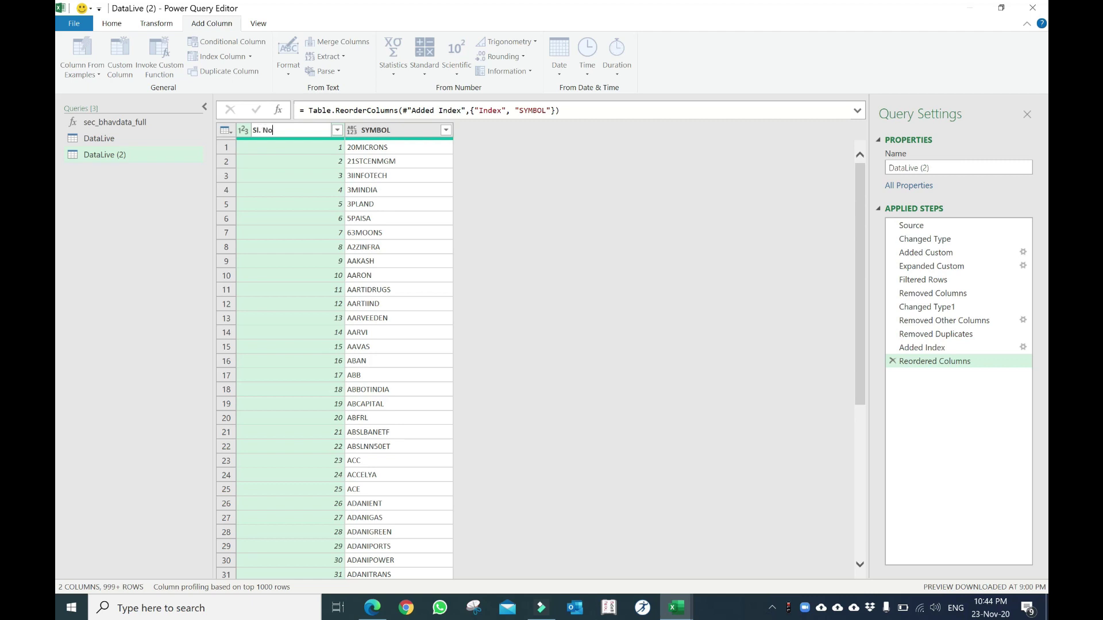
{"action": "left_click", "coordinate": [397, 181]}
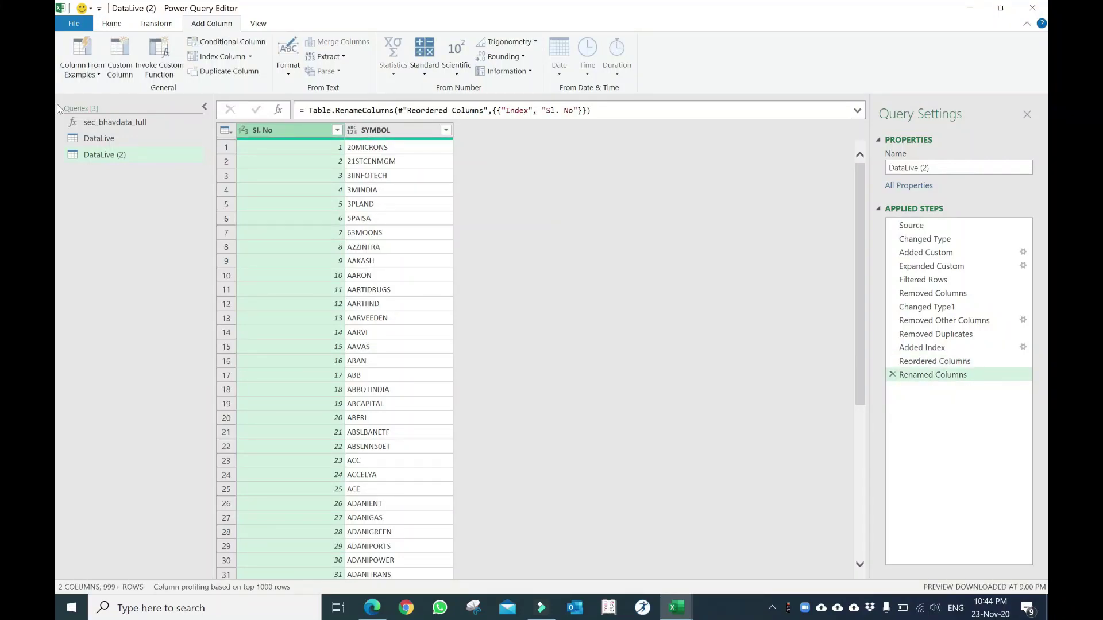
{"action": "left_click", "coordinate": [115, 25]}
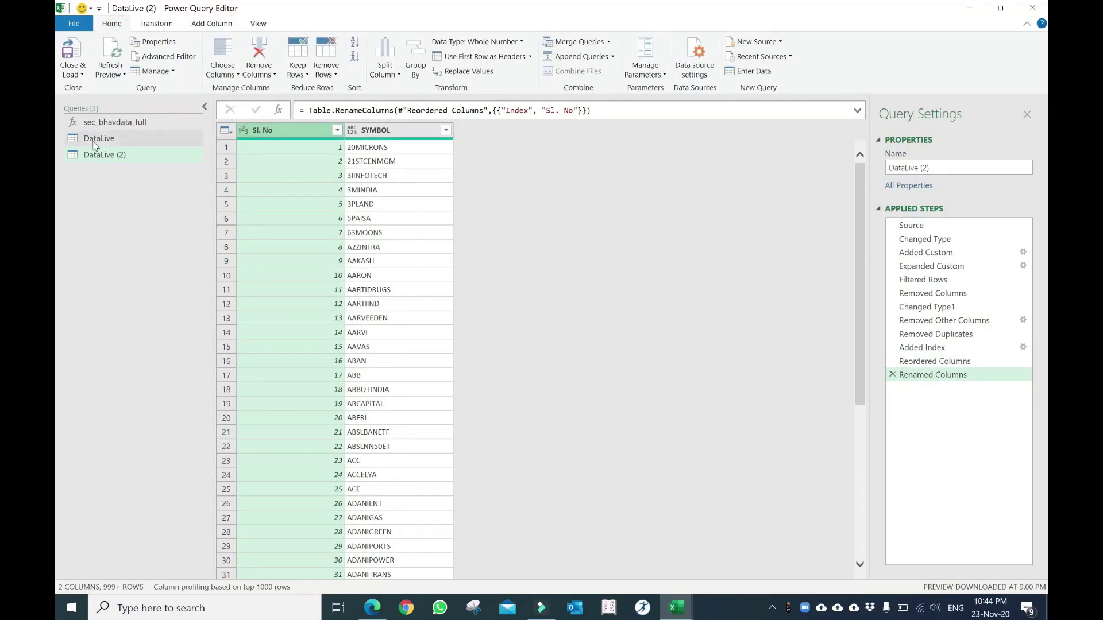
Load DataLive (2) as a table into the existing Sheet1 at cell H6.
{"action": "left_click", "coordinate": [73, 75]}
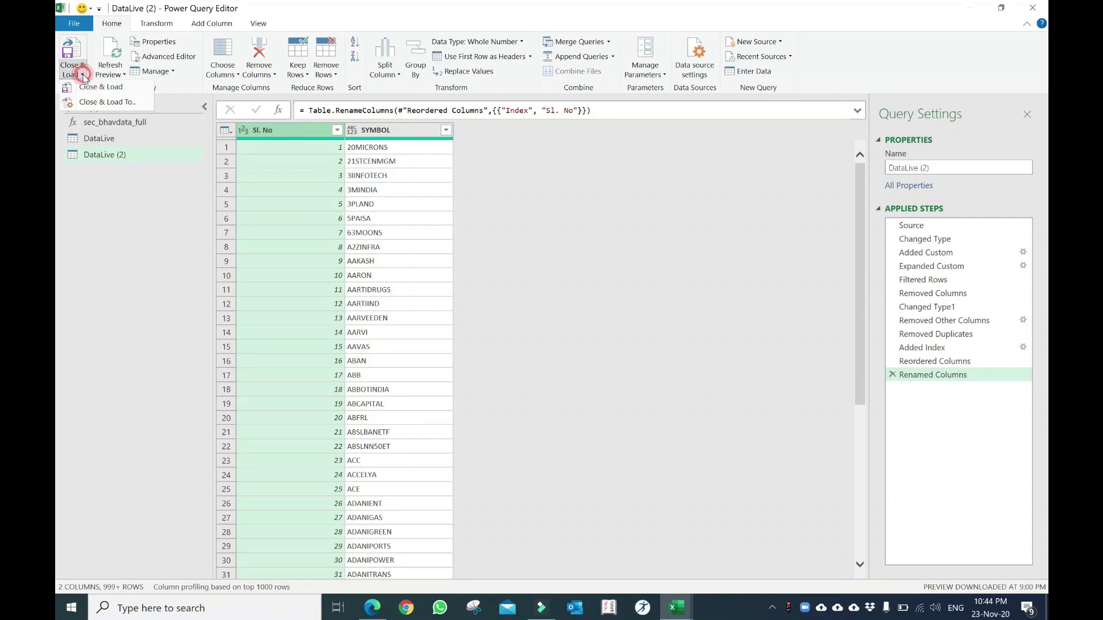
{"action": "left_click", "coordinate": [95, 103]}
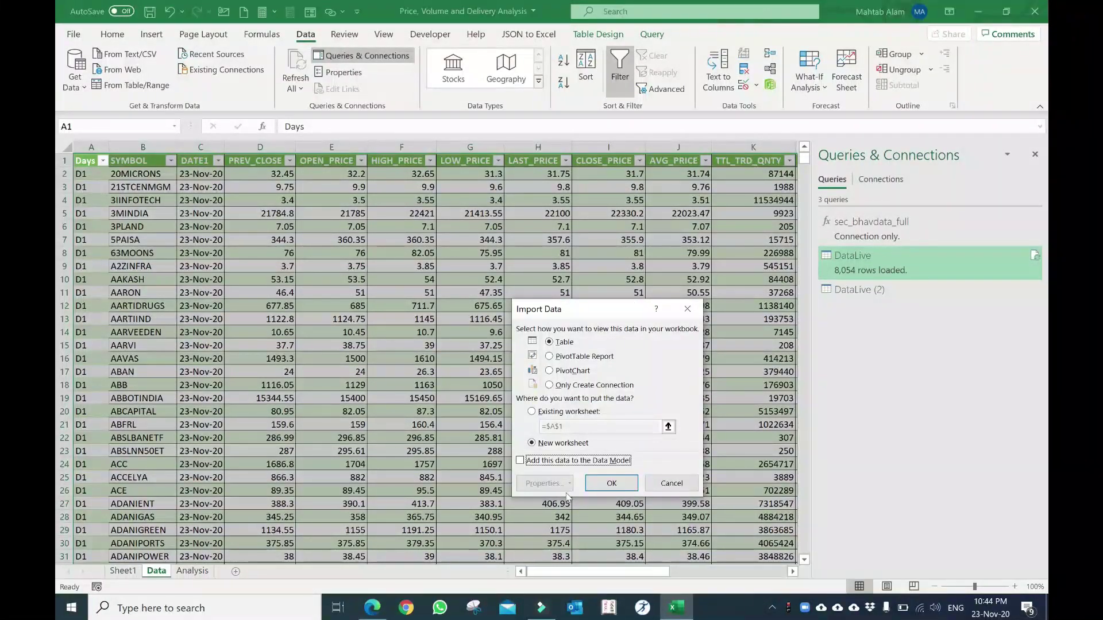
{"action": "left_click", "coordinate": [569, 412]}
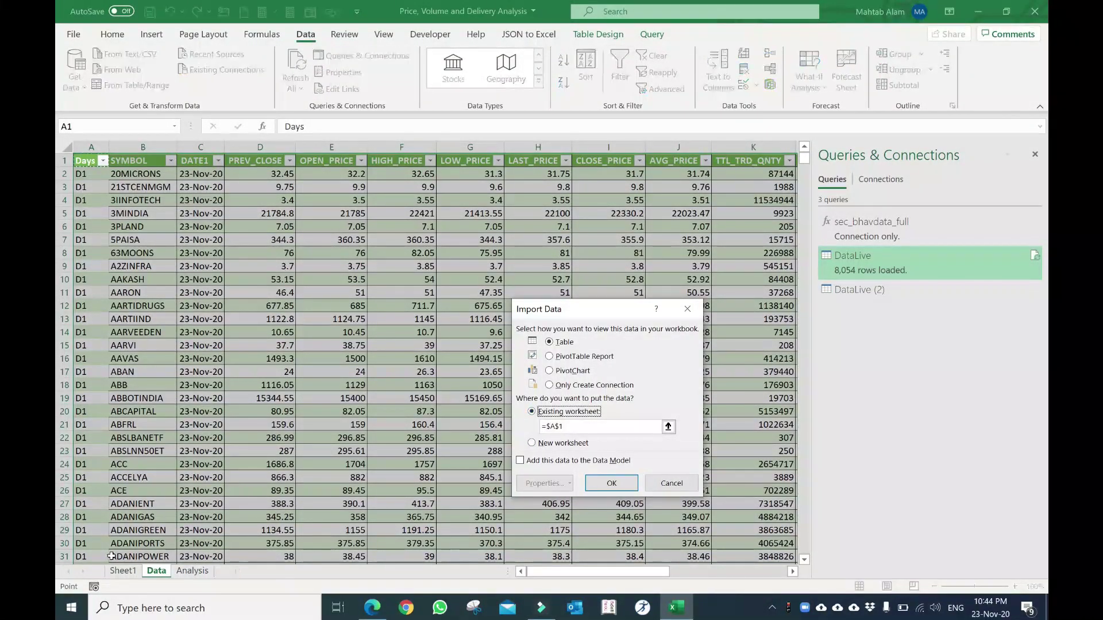
{"action": "left_click", "coordinate": [123, 571]}
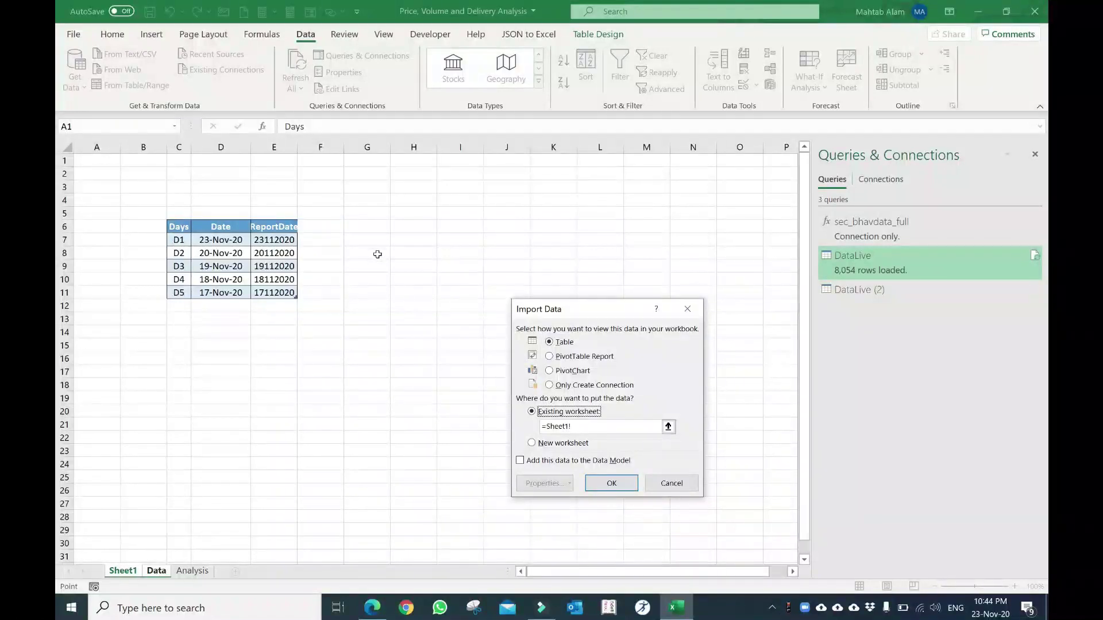
{"action": "left_click", "coordinate": [369, 227]}
{"action": "left_click", "coordinate": [410, 230]}
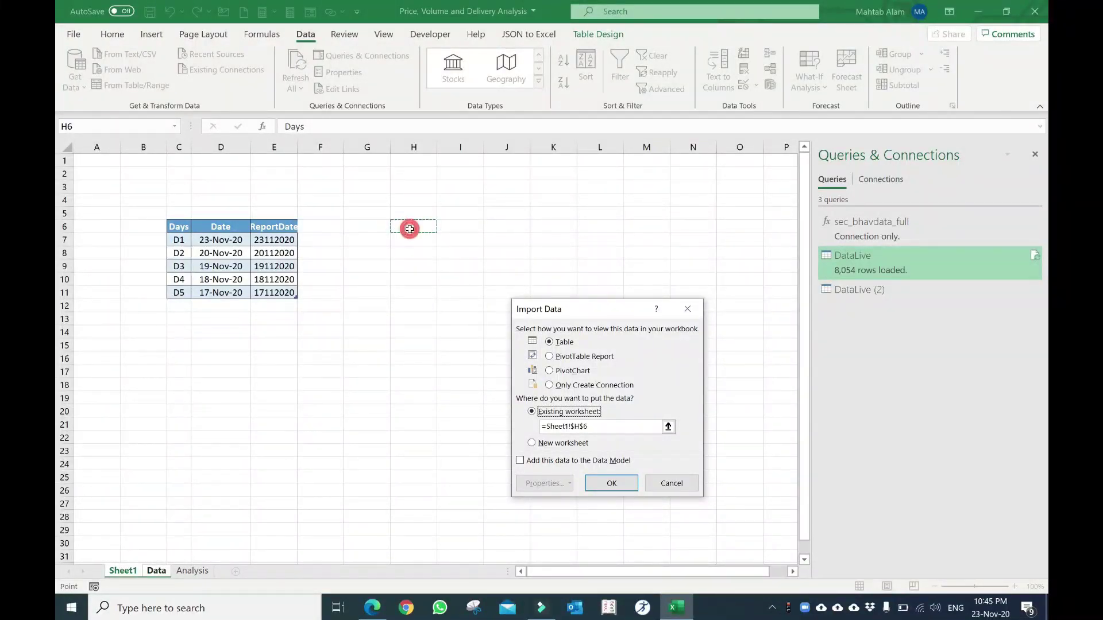
{"action": "left_click", "coordinate": [611, 484]}
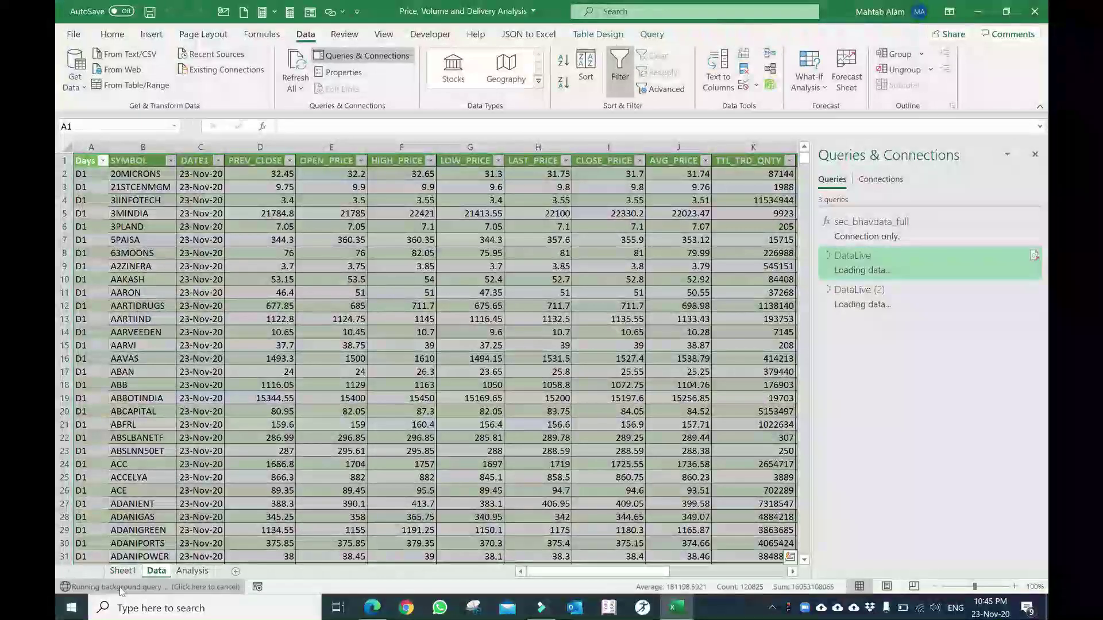
{"action": "left_click", "coordinate": [123, 571]}
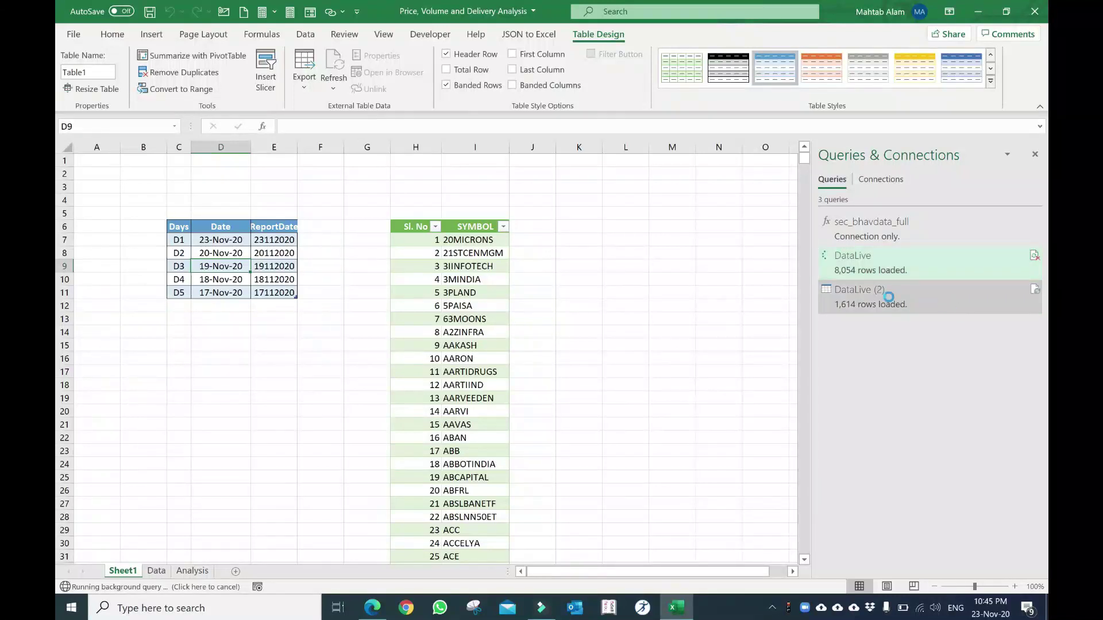
Rename the DataLive (2) query to 'Symbol'.
{"action": "right_click", "coordinate": [874, 298]}
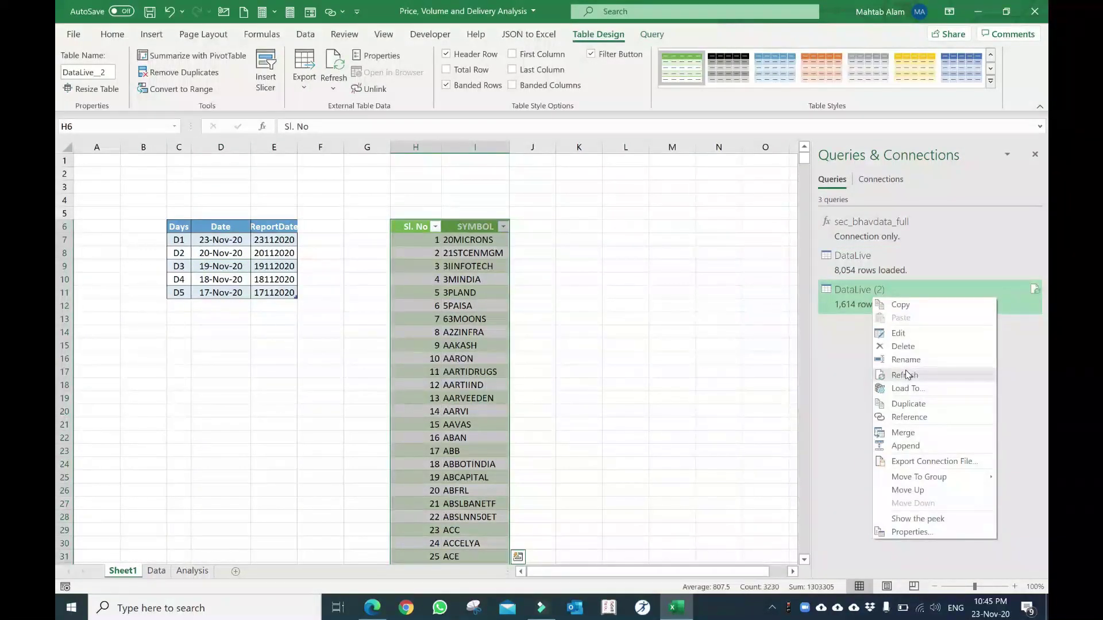
{"action": "left_click", "coordinate": [911, 361]}
{"action": "type", "text": "S"}
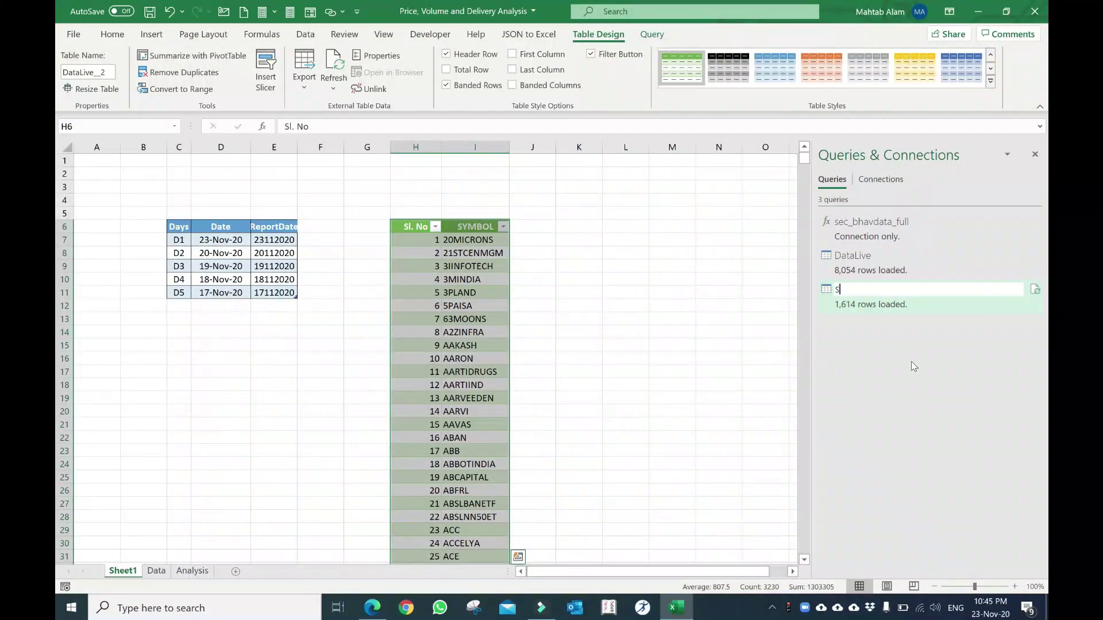
{"action": "type", "text": "ymbol"}
{"action": "key", "text": "Return"}
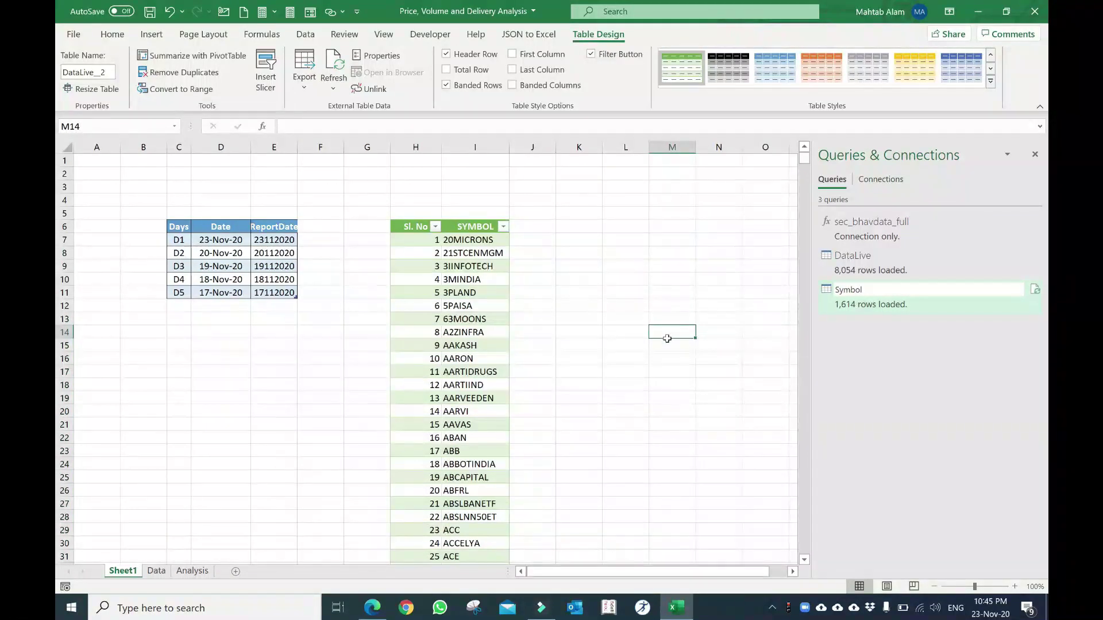
Check the extent of the Sl. No/SYMBOL table by jumping to its last row and back.
{"action": "left_click", "coordinate": [424, 230]}
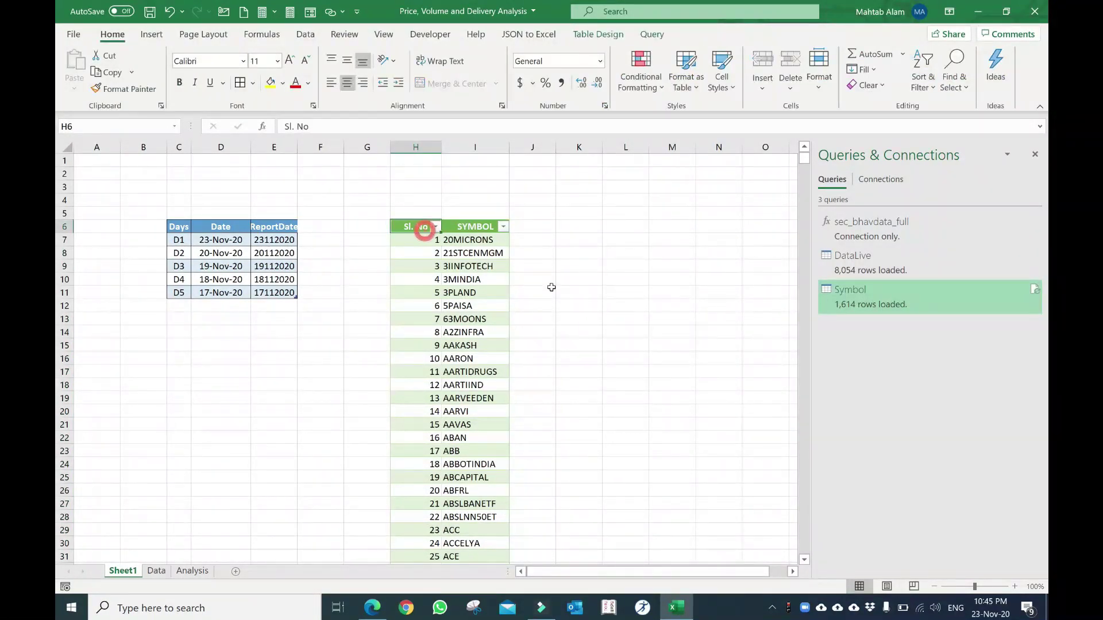
{"action": "key", "text": "Down"}
{"action": "key", "text": "ctrl+Down"}
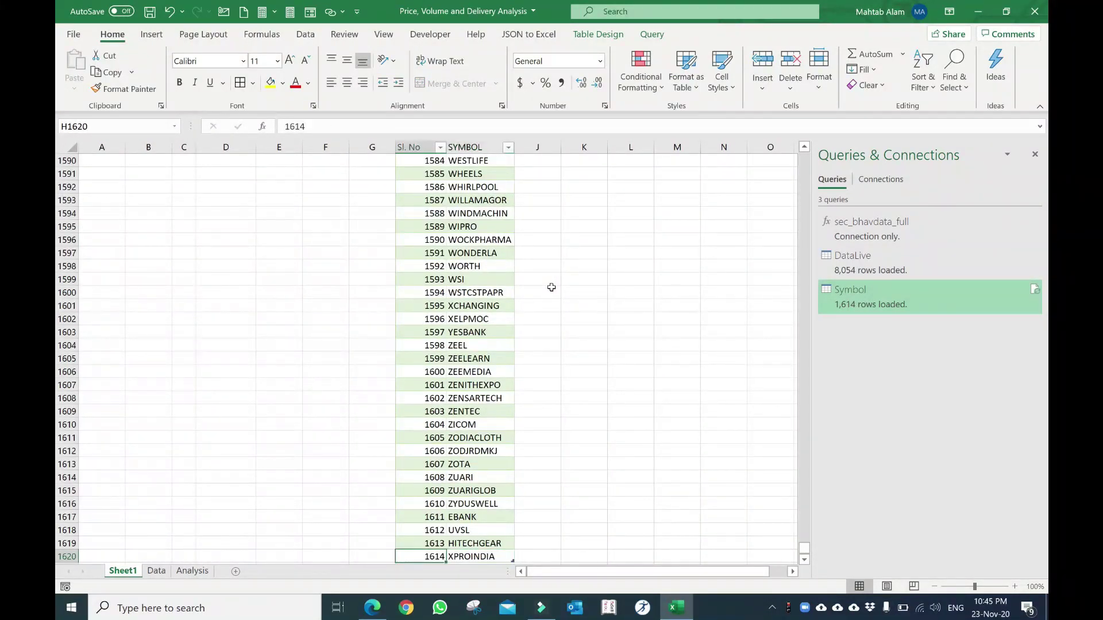
{"action": "key", "text": "shift+Right"}
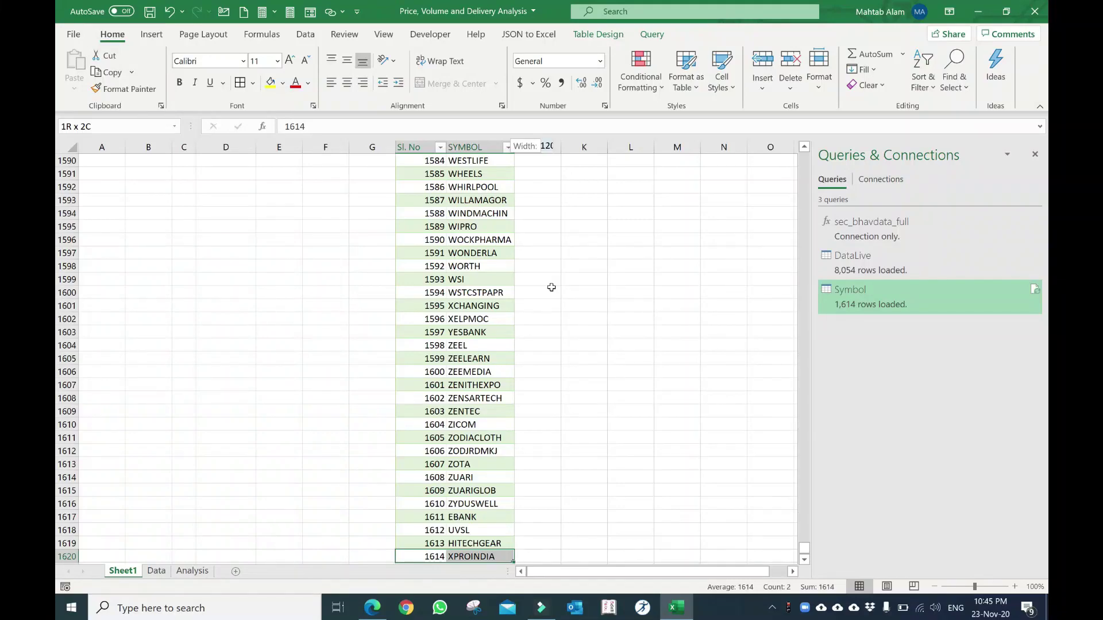
{"action": "key", "text": "ctrl+shift+Up"}
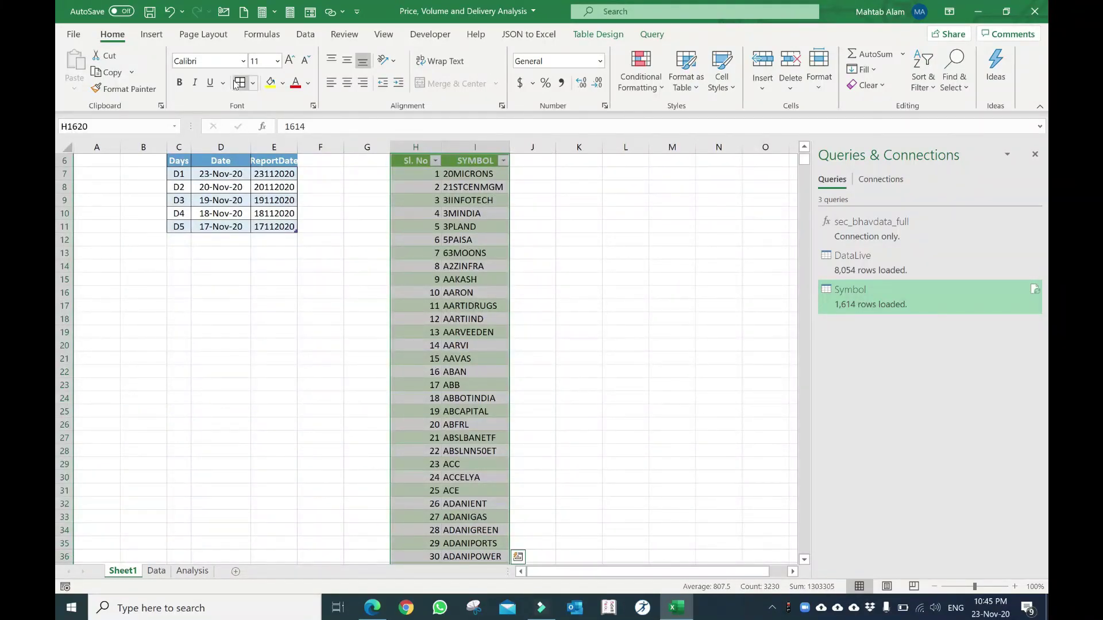
{"action": "key", "text": "ctrl+BackSpace"}
{"action": "scroll", "coordinate": [422, 292], "scroll_direction": "up", "scroll_amount": 14}
{"action": "scroll", "coordinate": [422, 292], "scroll_direction": "up", "scroll_amount": 9}
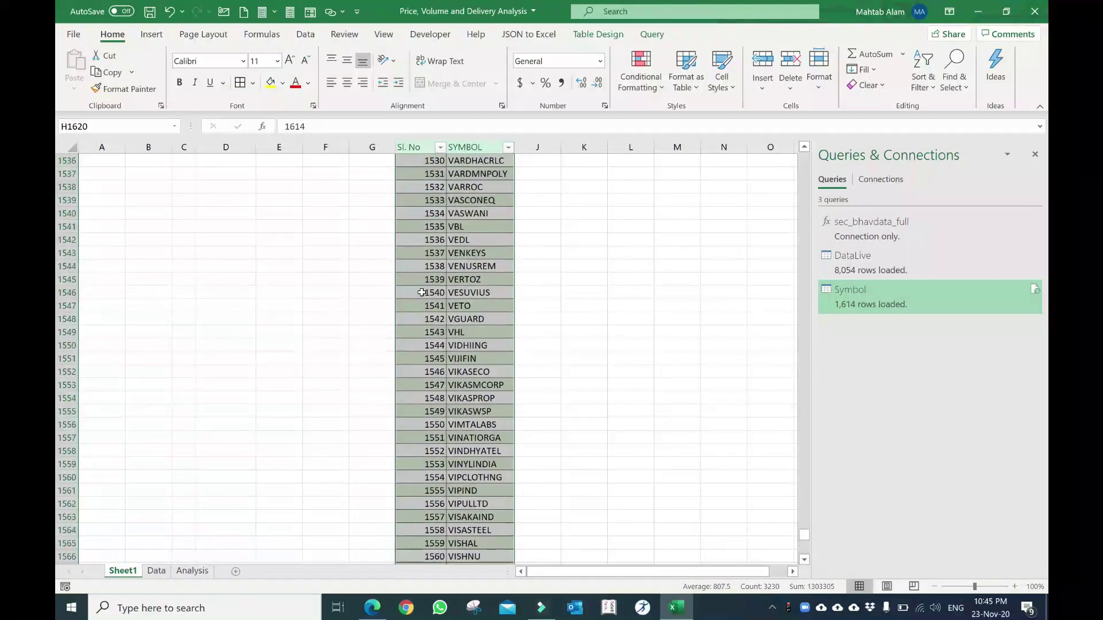
{"action": "left_click", "coordinate": [437, 291]}
{"action": "key", "text": "ctrl+Up"}
{"action": "key", "text": "Up"}
{"action": "key", "text": "Up"}
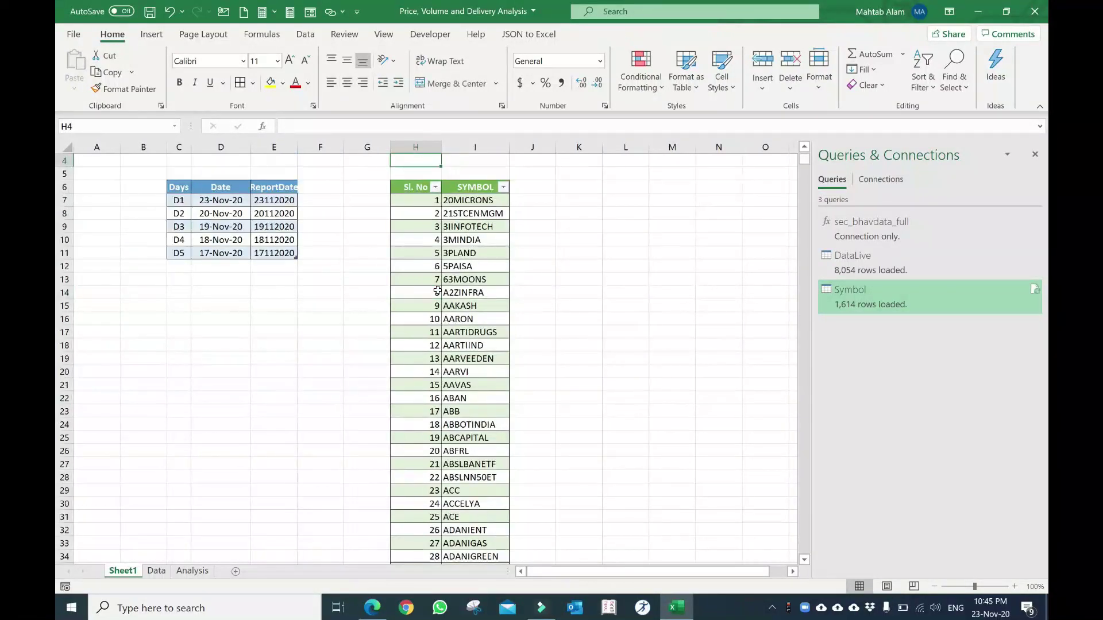
{"action": "scroll", "coordinate": [657, 238], "scroll_direction": "up", "scroll_amount": 1}
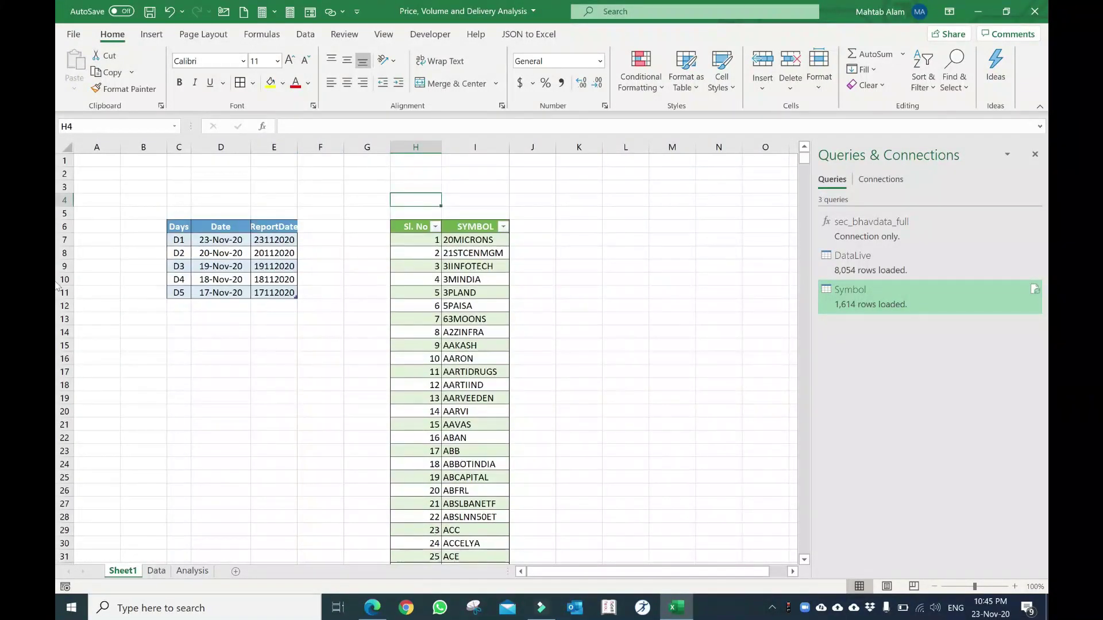
Drag the column H and column F borders narrower to close the gap between tables.
{"action": "left_click_drag", "start_coordinate": [442, 147], "coordinate": [373, 147]}
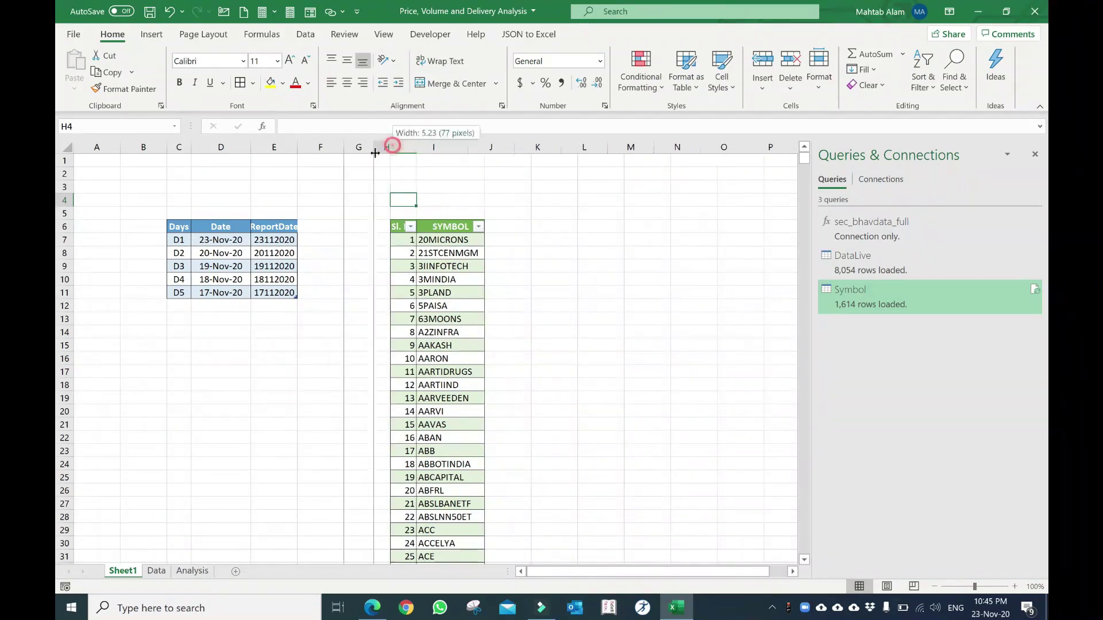
{"action": "left_click", "coordinate": [415, 268]}
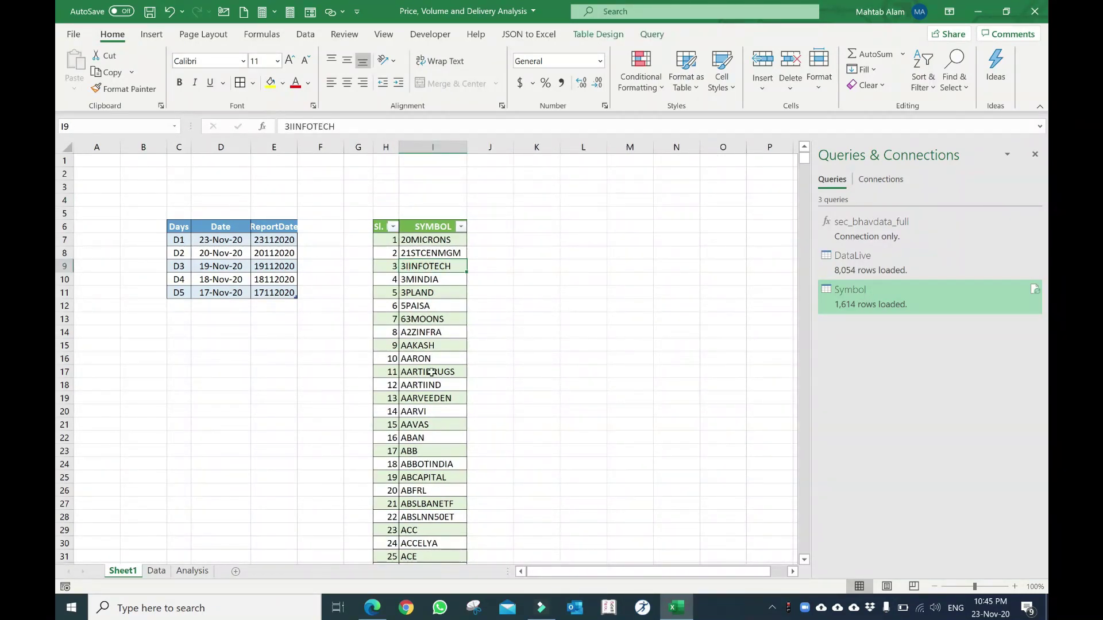
{"action": "scroll", "coordinate": [431, 372], "scroll_direction": "down", "scroll_amount": 4}
{"action": "scroll", "coordinate": [432, 372], "scroll_direction": "up", "scroll_amount": 4}
{"action": "left_click_drag", "start_coordinate": [341, 147], "coordinate": [330, 167]}
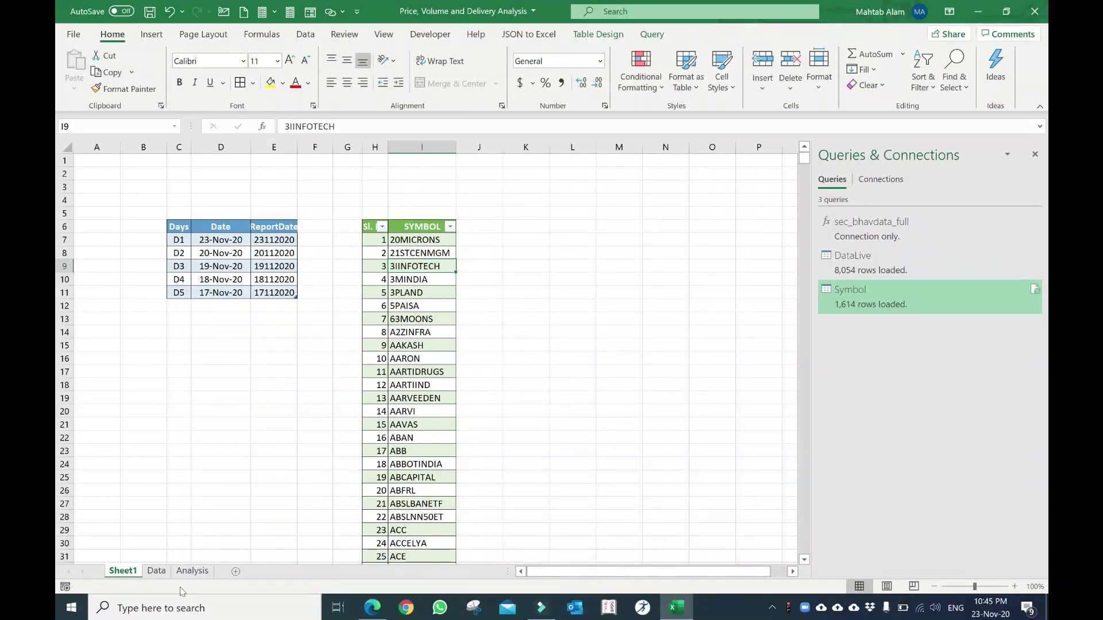
Rename Sheet1 to 'General'.
{"action": "right_click", "coordinate": [132, 576]}
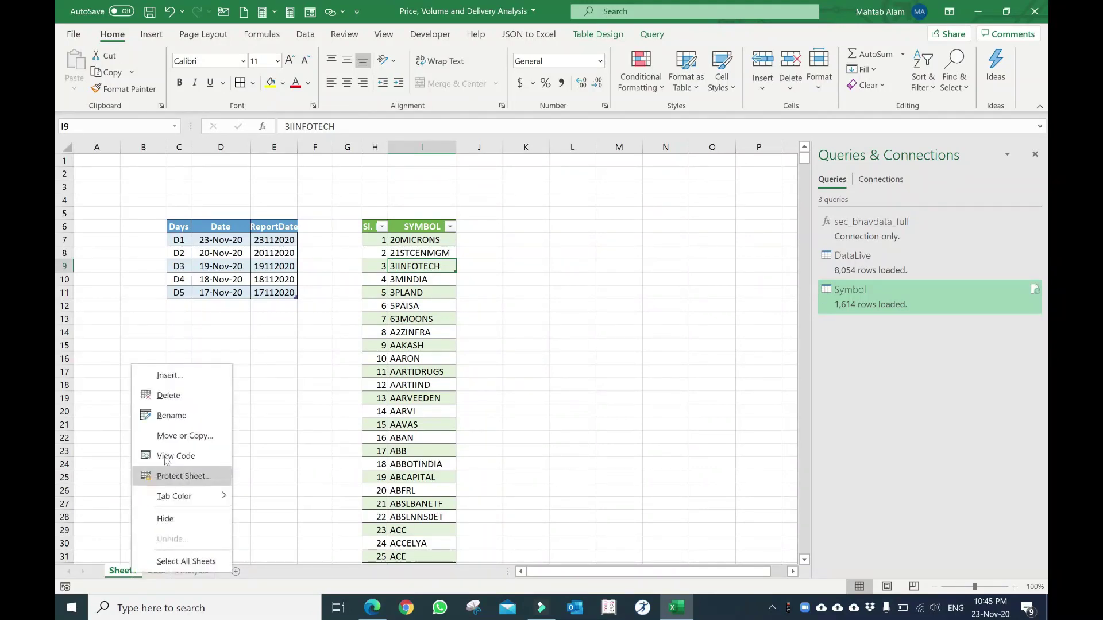
{"action": "left_click", "coordinate": [183, 420]}
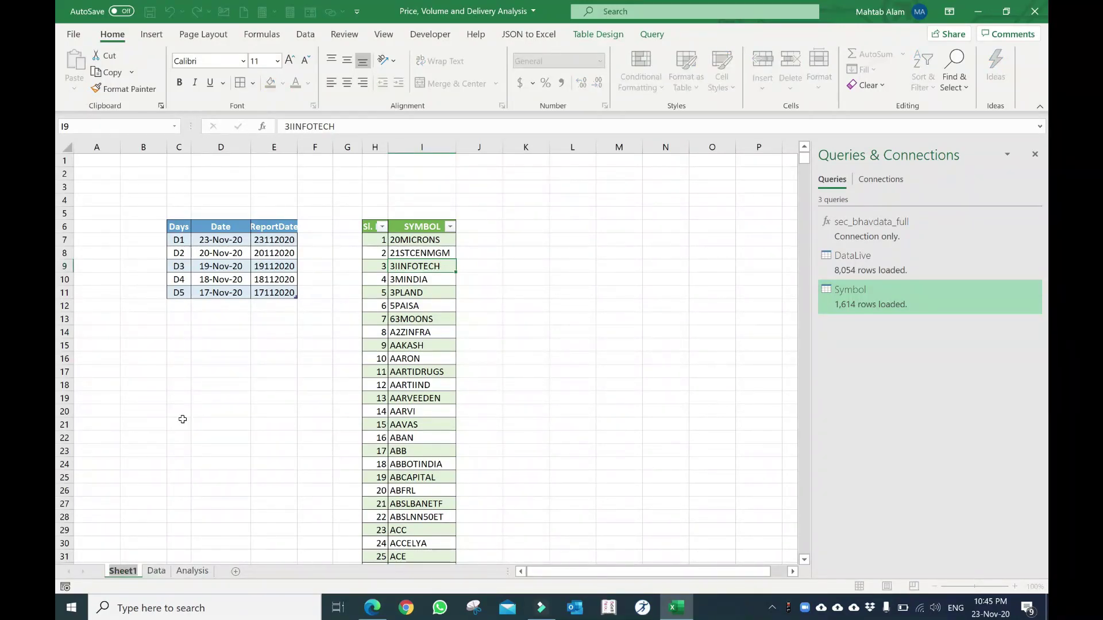
{"action": "type", "text": "G"}
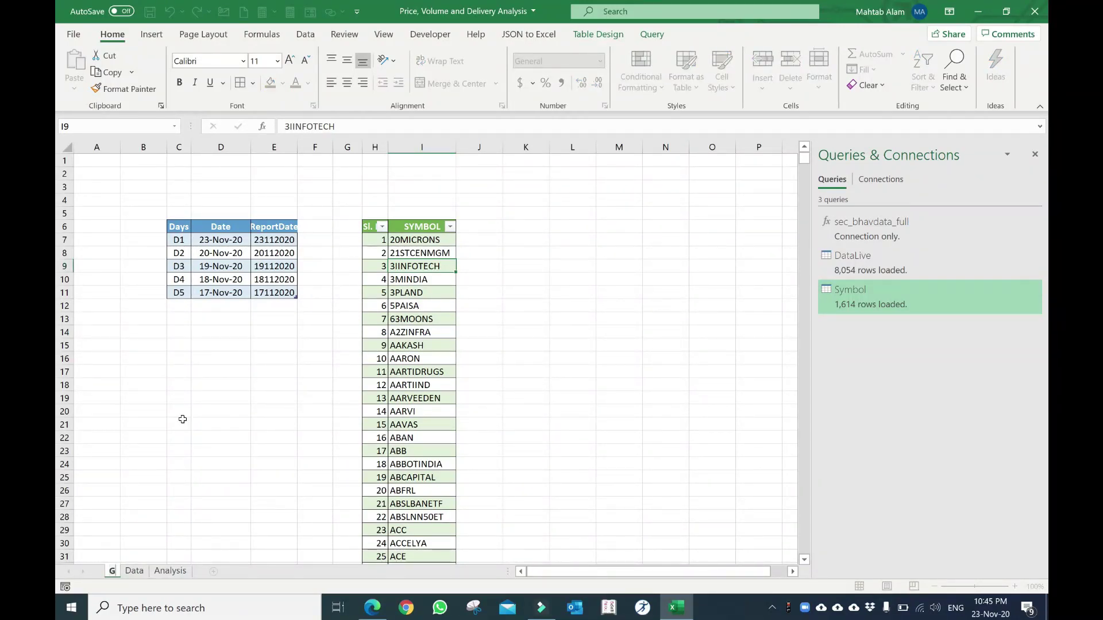
{"action": "type", "text": "enera"}
{"action": "type", "text": "l"}
{"action": "left_click", "coordinate": [192, 409]}
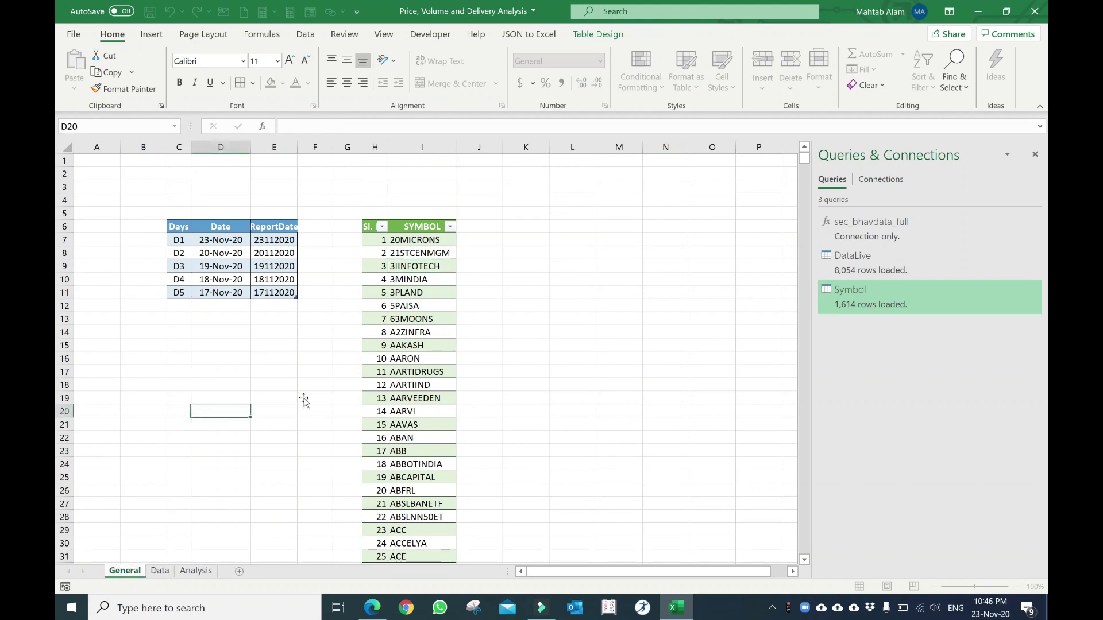
Autofit column E to fit ReportDate and switch to the Analysis sheet.
{"action": "left_click", "coordinate": [321, 358]}
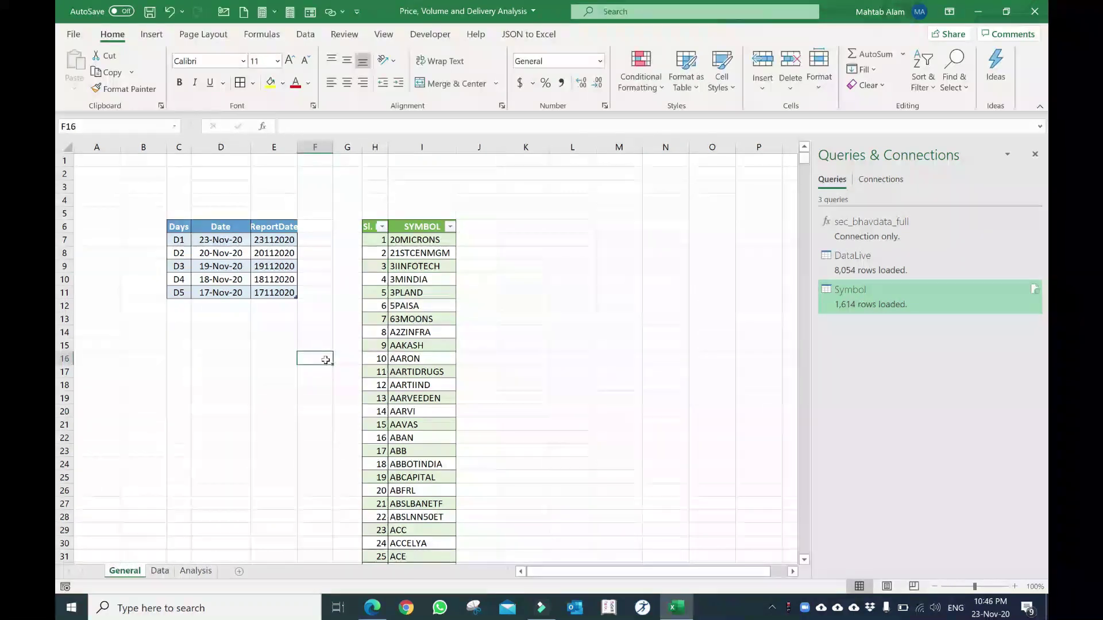
{"action": "double_click", "coordinate": [298, 147]}
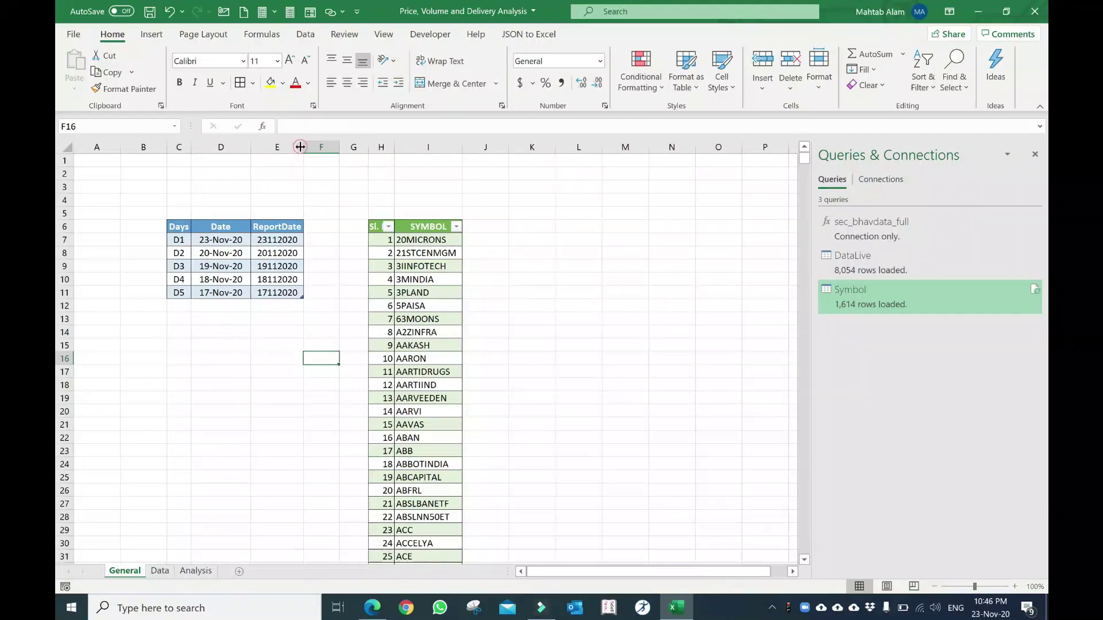
{"action": "left_click", "coordinate": [195, 573]}
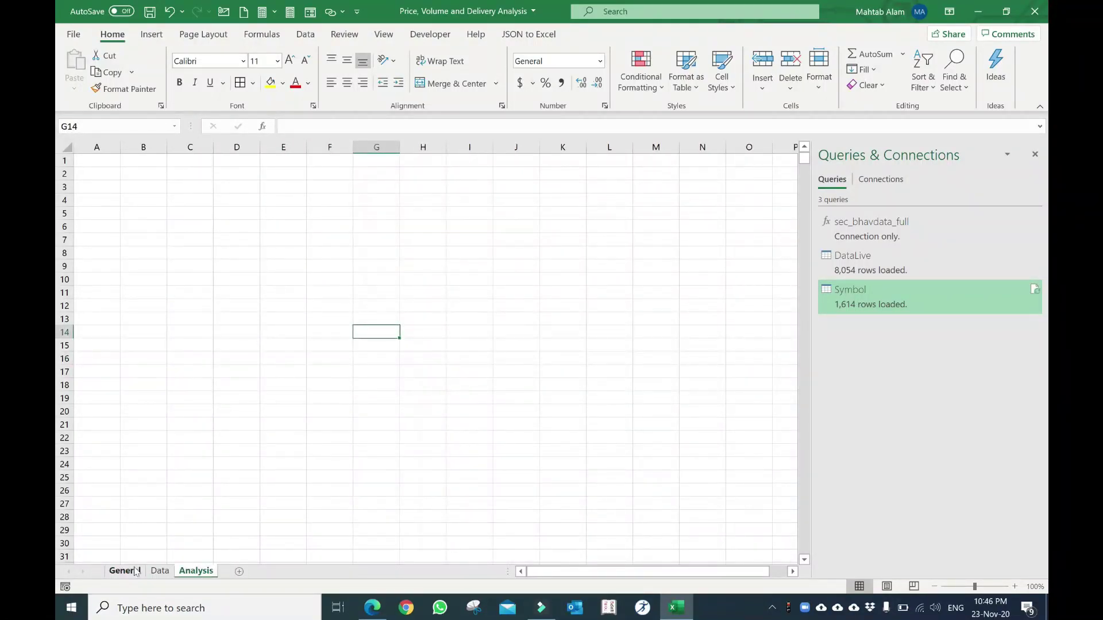
{"action": "left_click", "coordinate": [124, 571]}
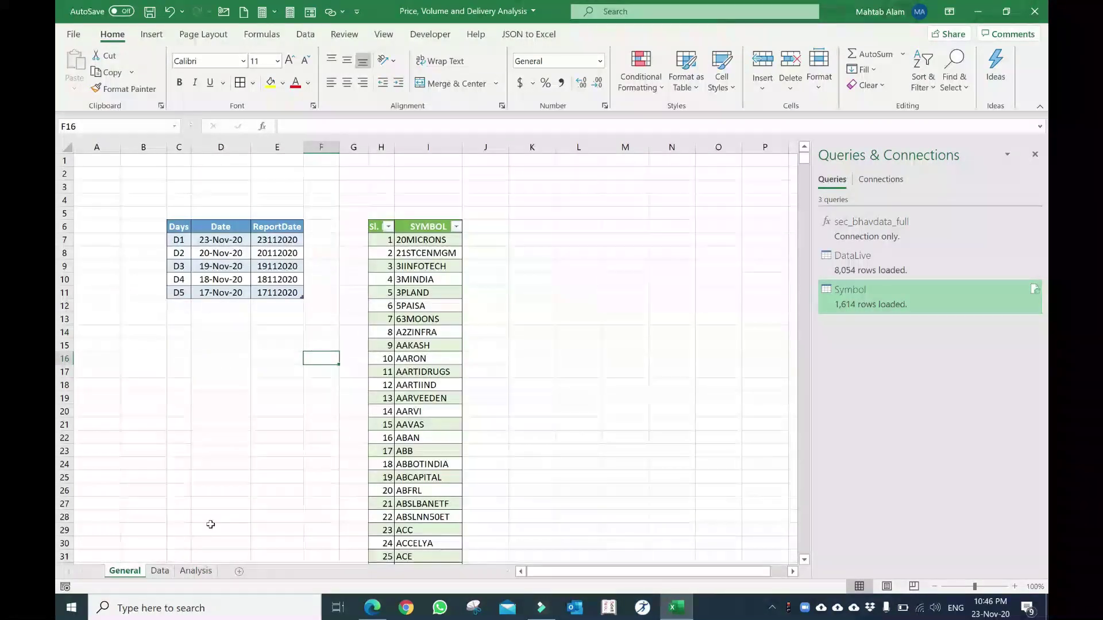
{"action": "left_click", "coordinate": [196, 571]}
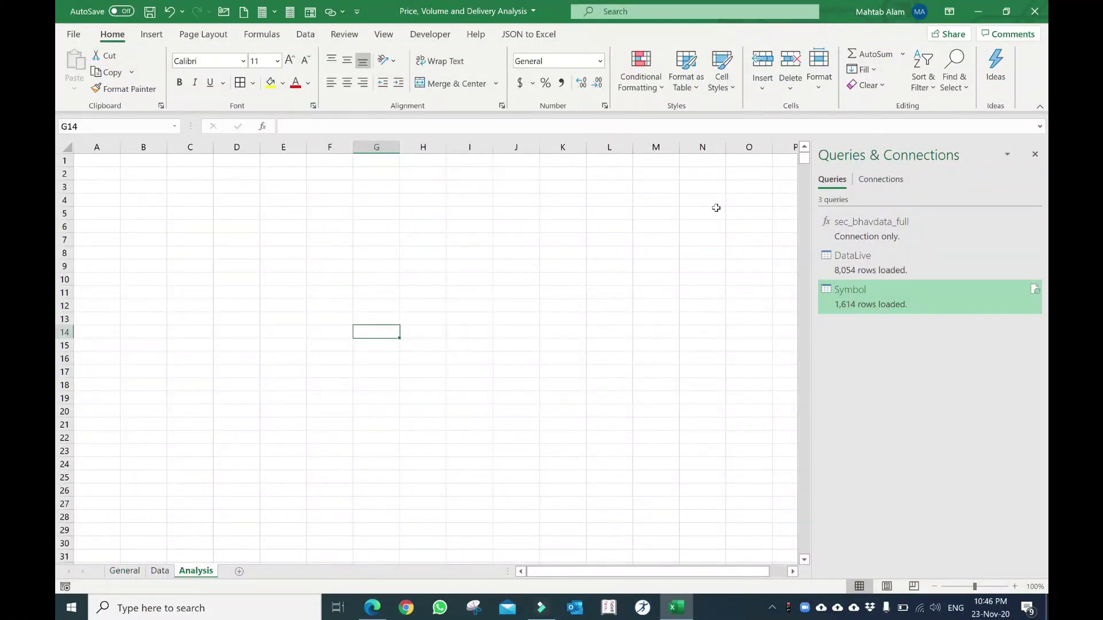
Close the queries pane and enter headers 'Sl. No' in B4 and 'Symbol' in C4.
{"action": "left_click", "coordinate": [1035, 154]}
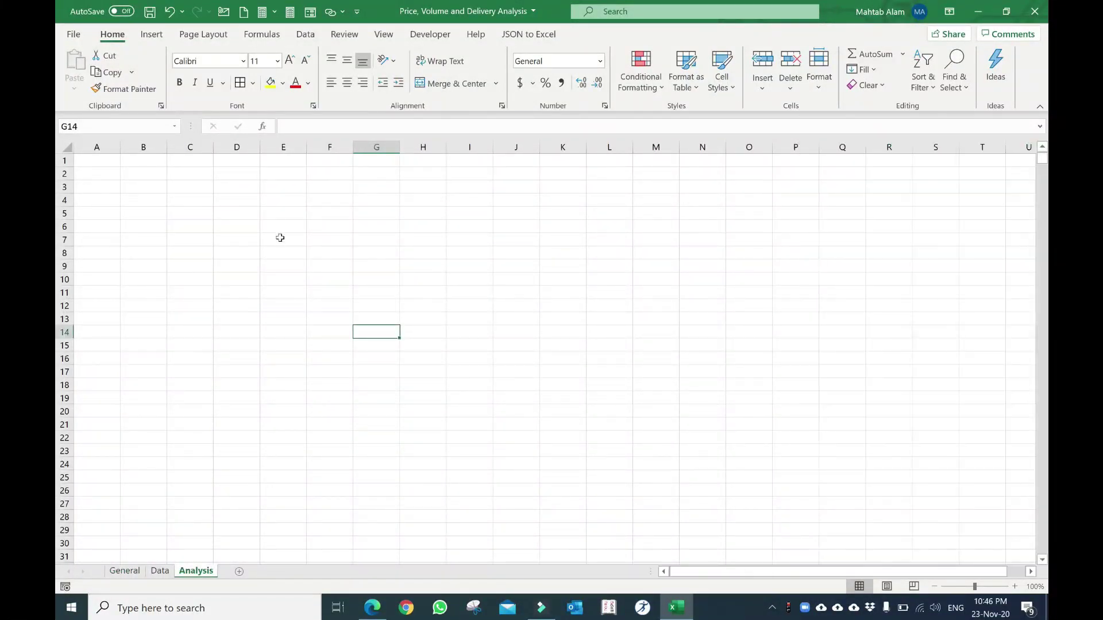
{"action": "left_click", "coordinate": [148, 198]}
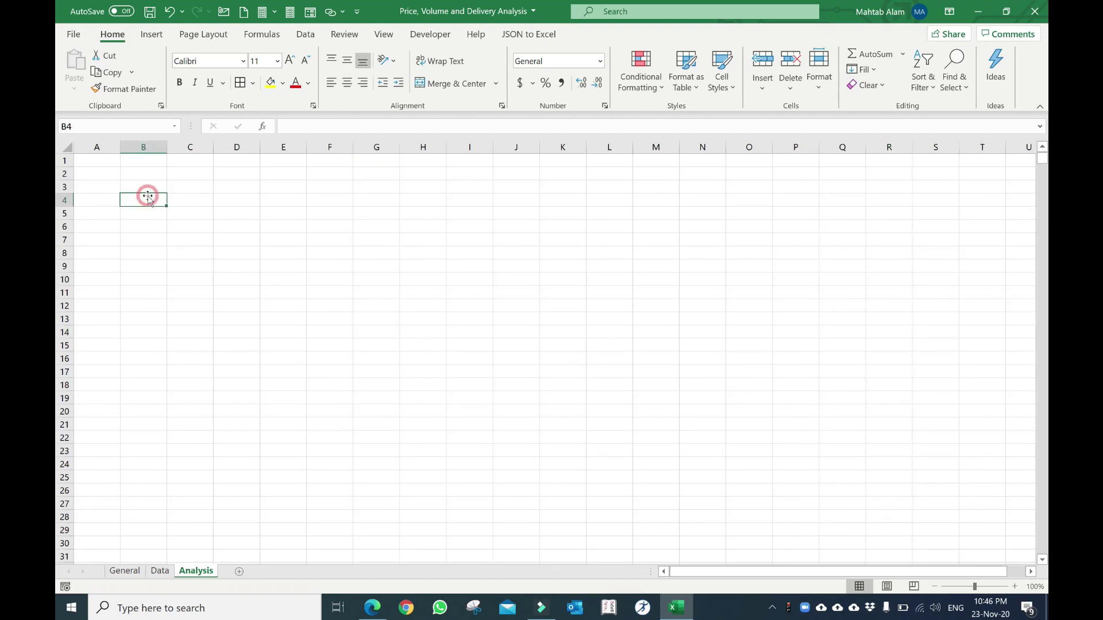
{"action": "type", "text": "Sl. No"}
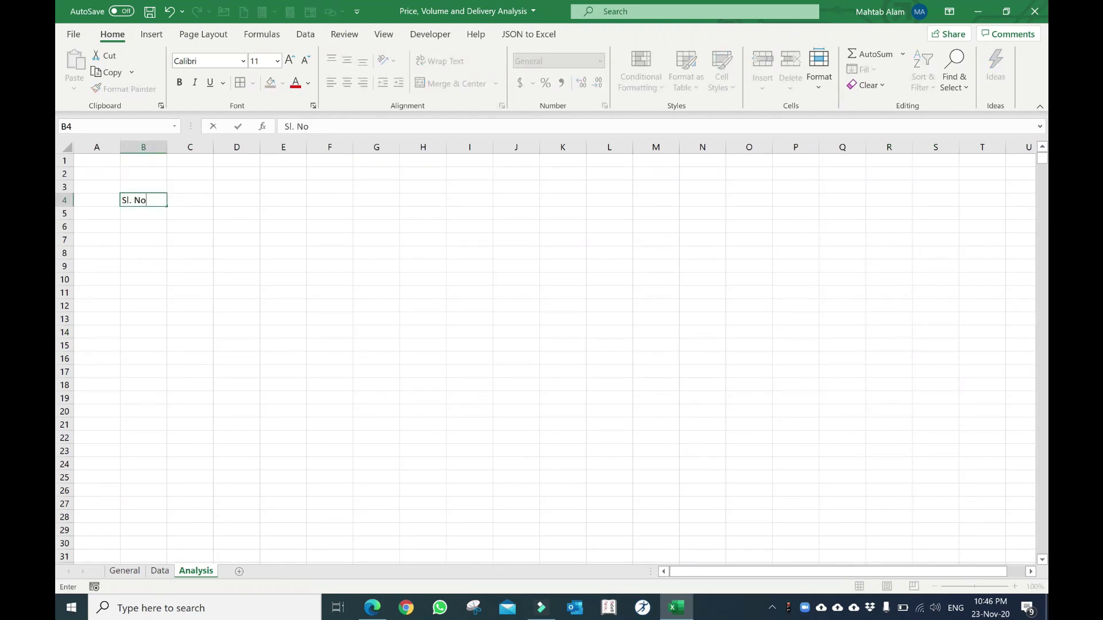
{"action": "key", "text": "Tab"}
{"action": "type", "text": "Symb"}
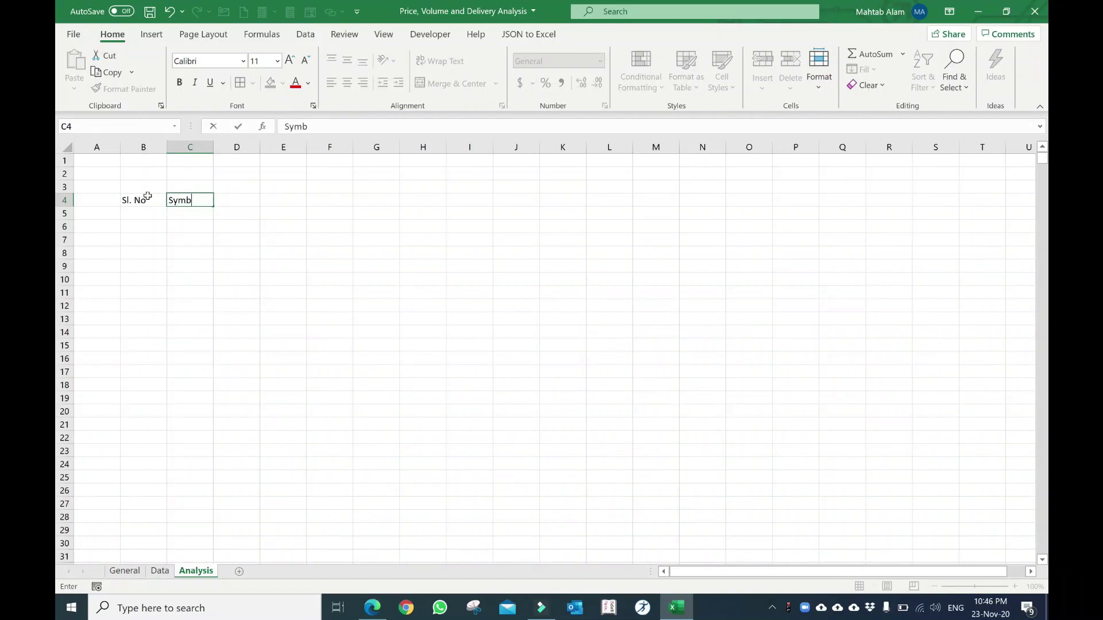
{"action": "key", "text": "Tab"}
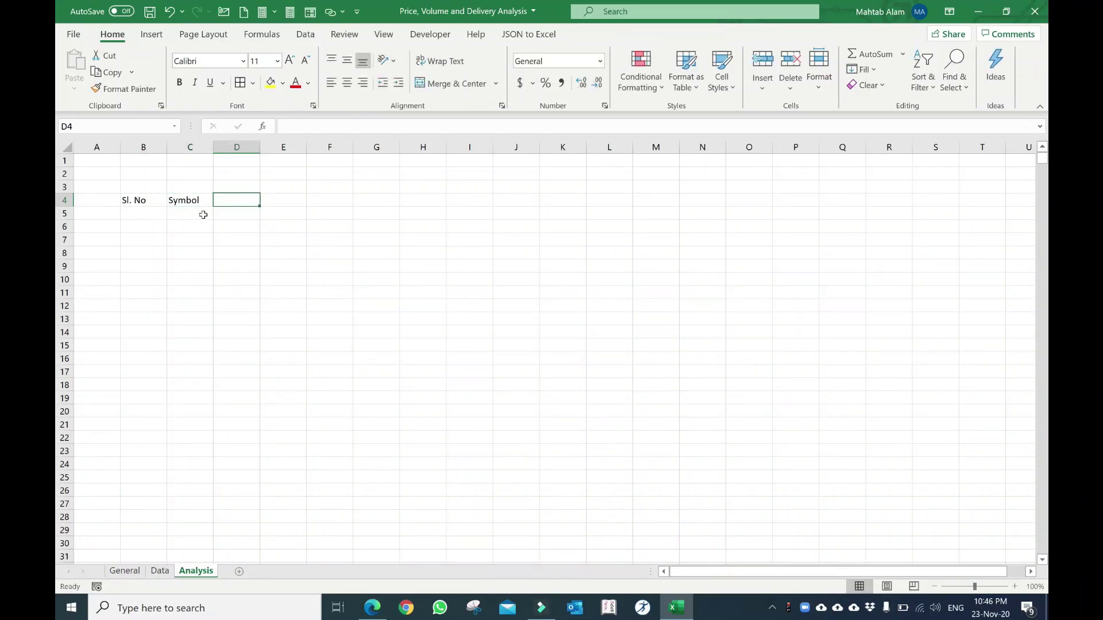
Enter 'Price' in D3 as the heading above the day columns.
{"action": "mouse_move", "coordinate": [239, 187]}
{"action": "left_mouse_down"}
{"action": "mouse_move", "coordinate": [324, 197]}
{"action": "mouse_move", "coordinate": [399, 183]}
{"action": "left_mouse_up"}
{"action": "type", "text": "Pr"}
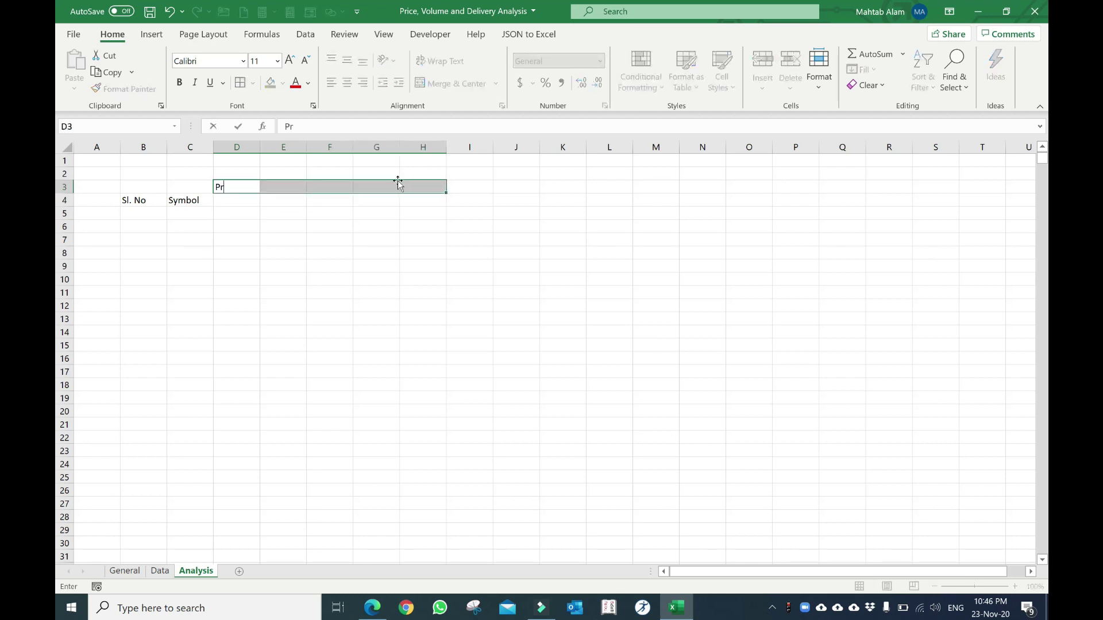
{"action": "type", "text": "ice"}
{"action": "key", "text": "Down"}
{"action": "type", "text": "D1"}
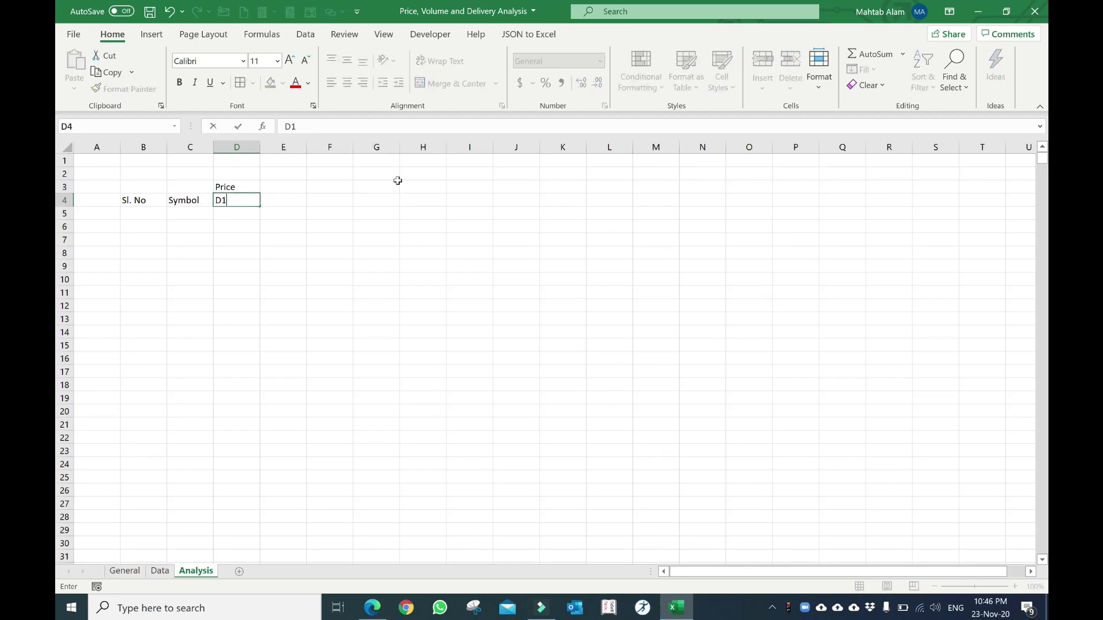
{"action": "key", "text": "Escape"}
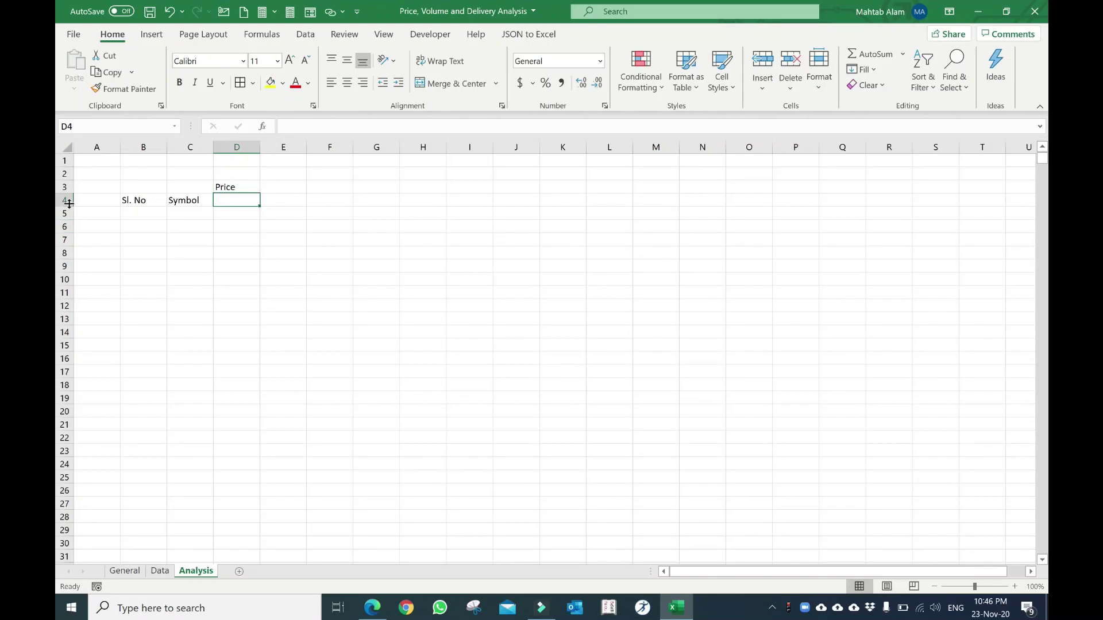
Insert a row above row 4 and move the Sl. No and Symbol headers back into row 4.
{"action": "left_click", "coordinate": [65, 200]}
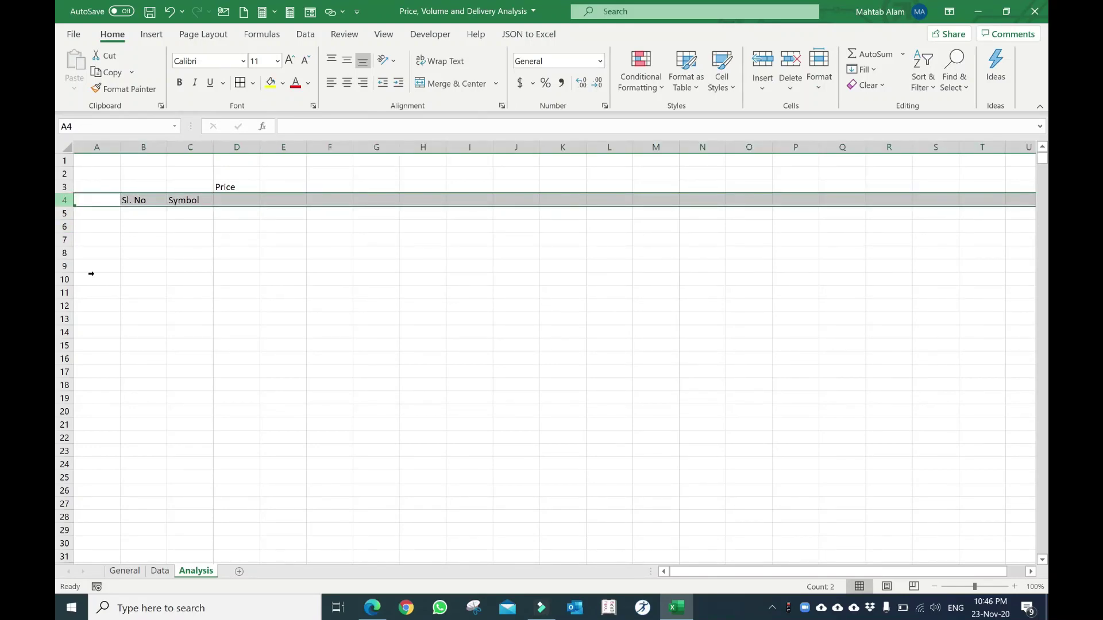
{"action": "right_click", "coordinate": [67, 200]}
{"action": "left_click", "coordinate": [118, 319]}
{"action": "left_click_drag", "start_coordinate": [133, 216], "coordinate": [187, 213]}
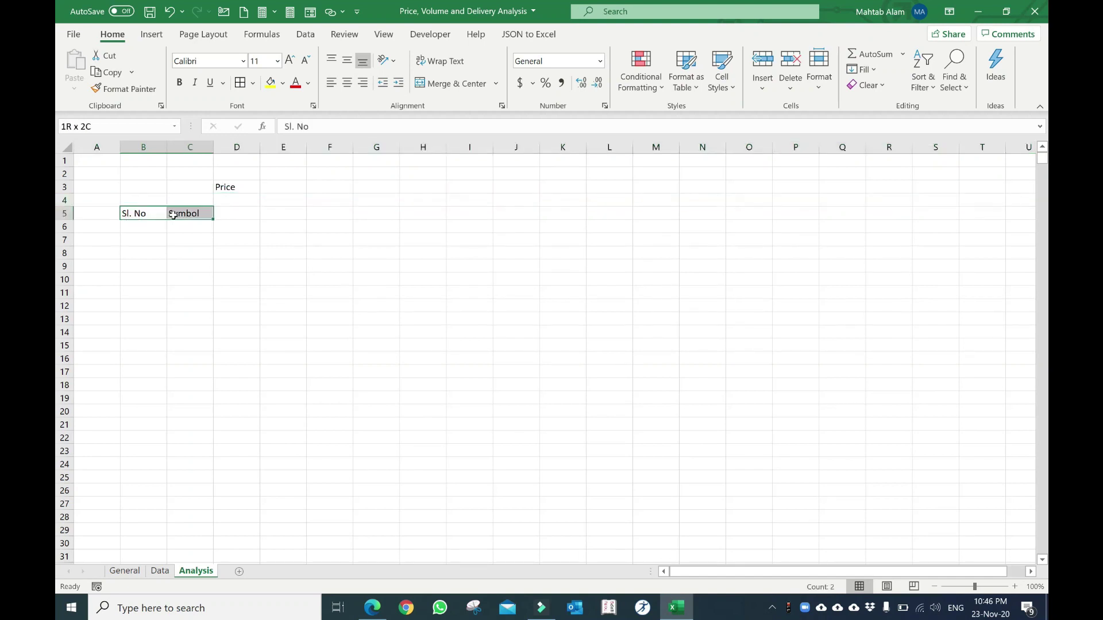
{"action": "key", "text": "ctrl+c"}
{"action": "left_click", "coordinate": [144, 198]}
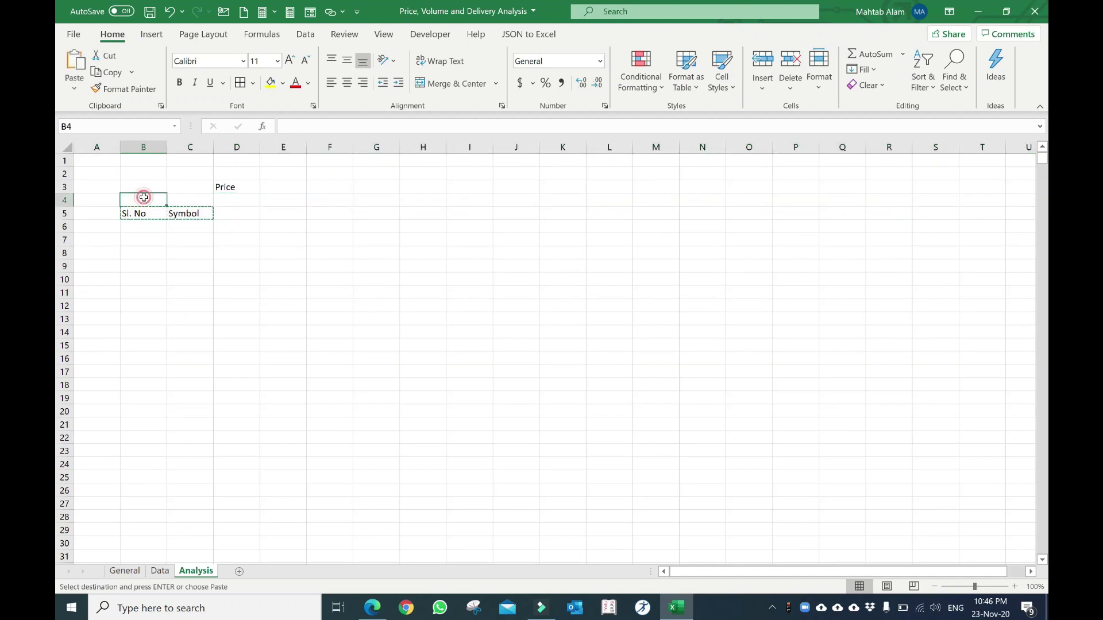
{"action": "key", "text": "ctrl+v"}
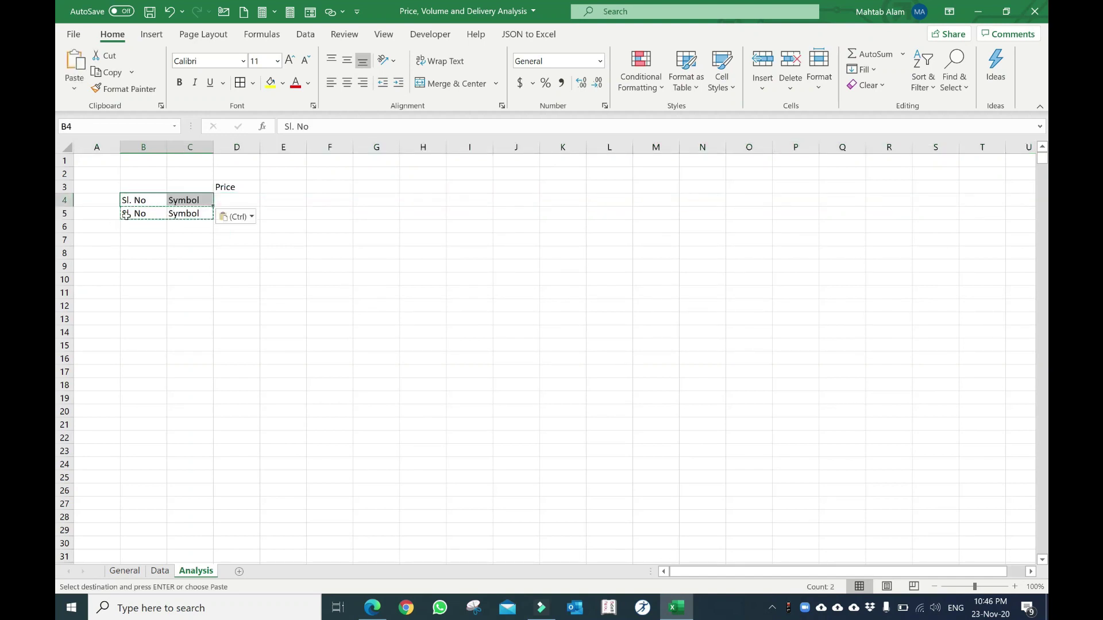
{"action": "left_click_drag", "start_coordinate": [135, 214], "coordinate": [179, 216]}
{"action": "key", "text": "Delete"}
{"action": "key", "text": "Tab"}
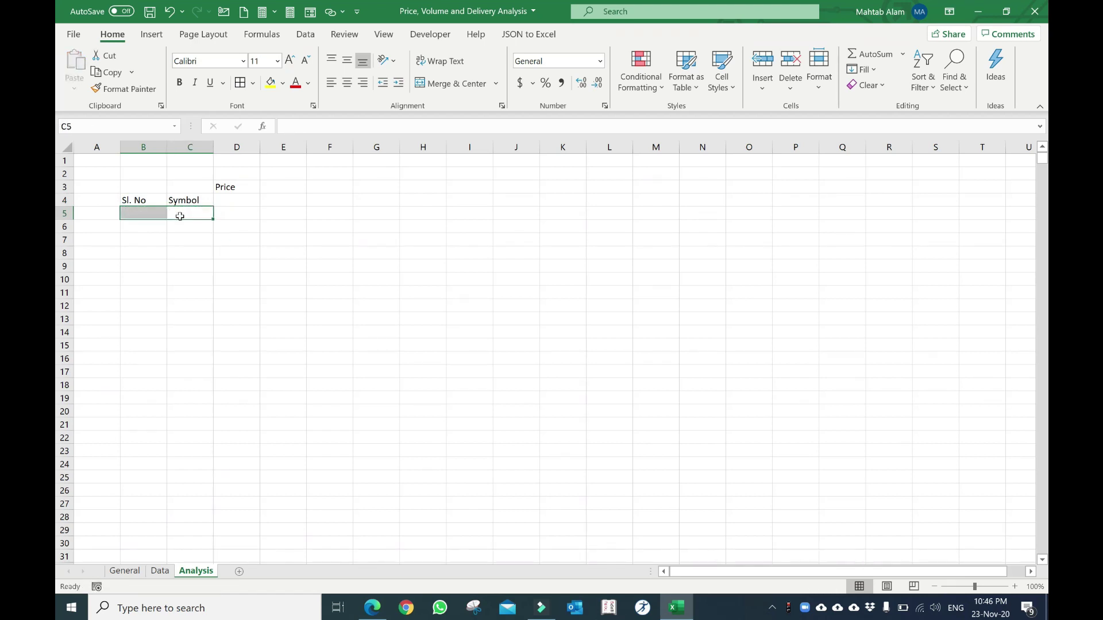
Enter 'D1' as the first day header in D4.
{"action": "left_click", "coordinate": [227, 200]}
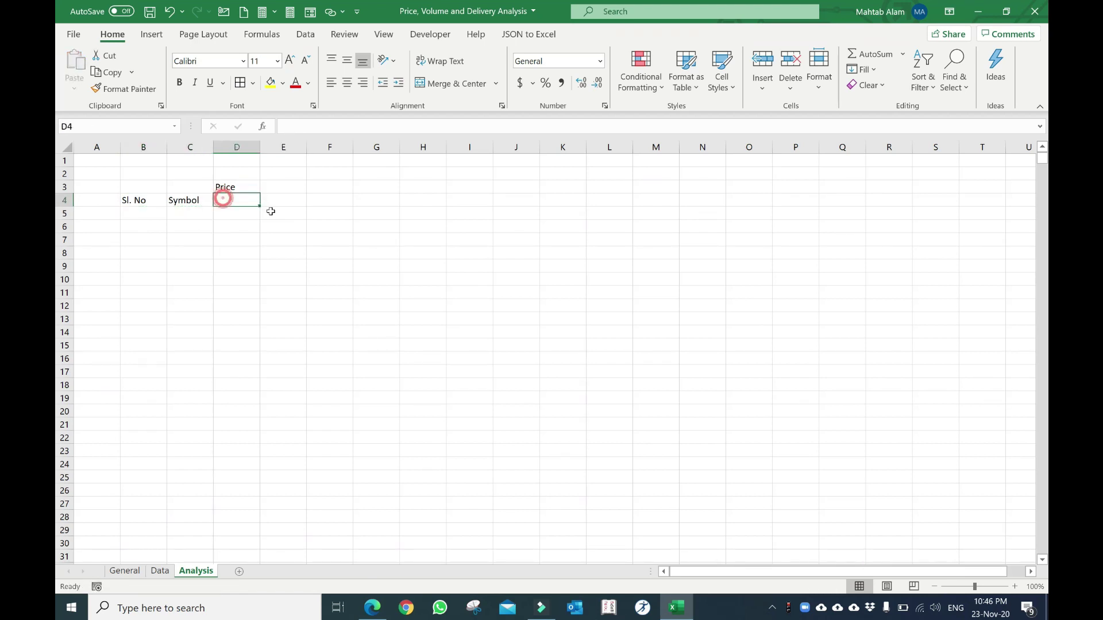
{"action": "type", "text": "DA"}
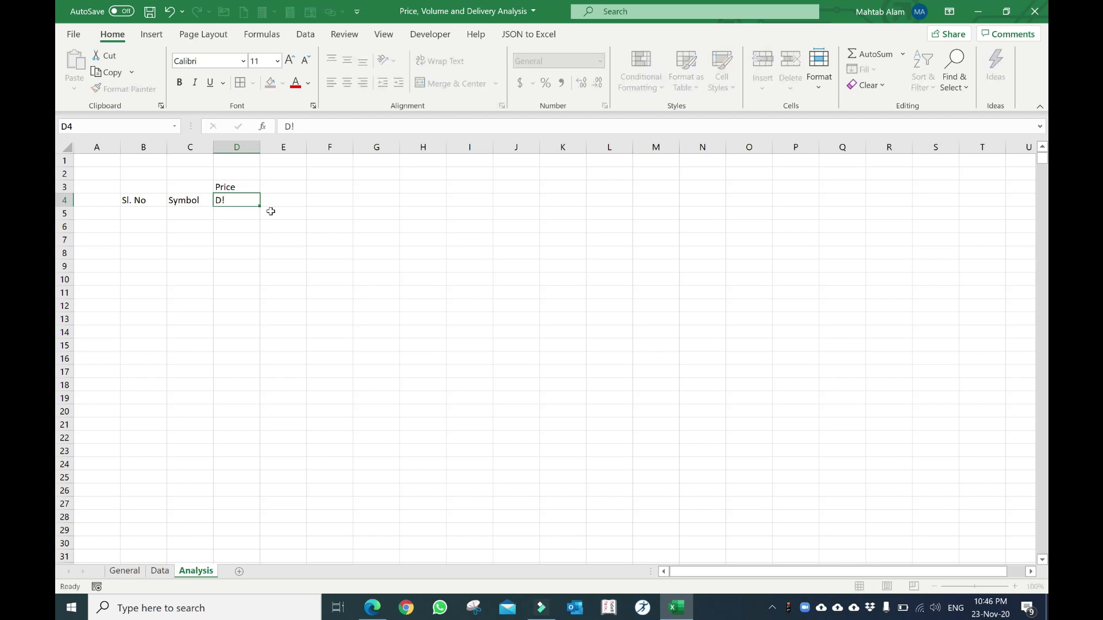
{"action": "key", "text": "Tab"}
{"action": "key", "text": "Left"}
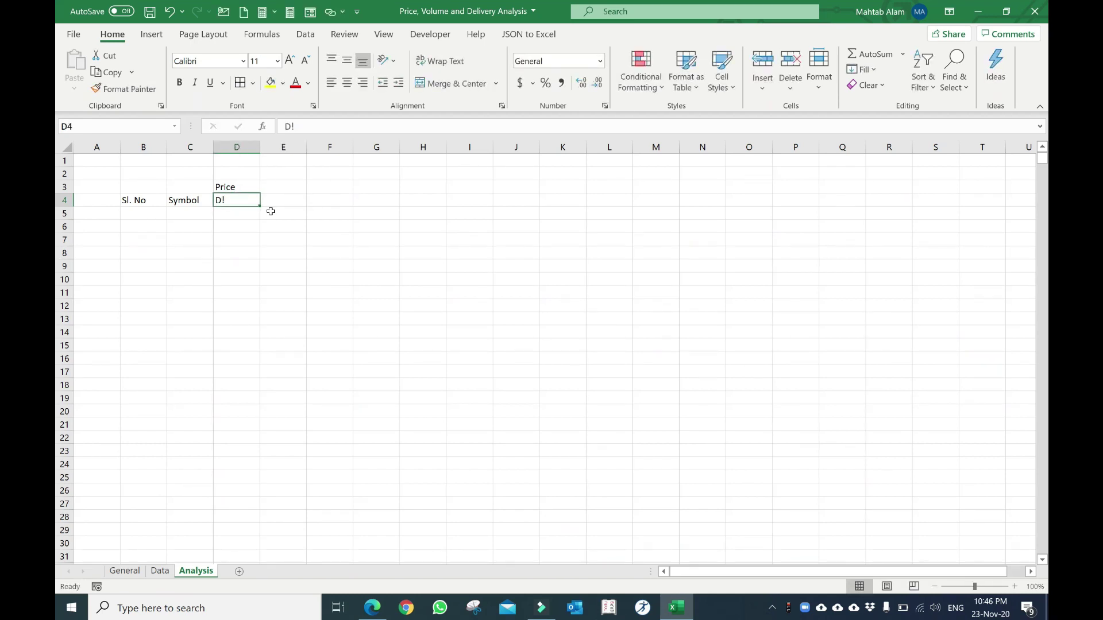
{"action": "type", "text": "1"}
{"action": "key", "text": "Return"}
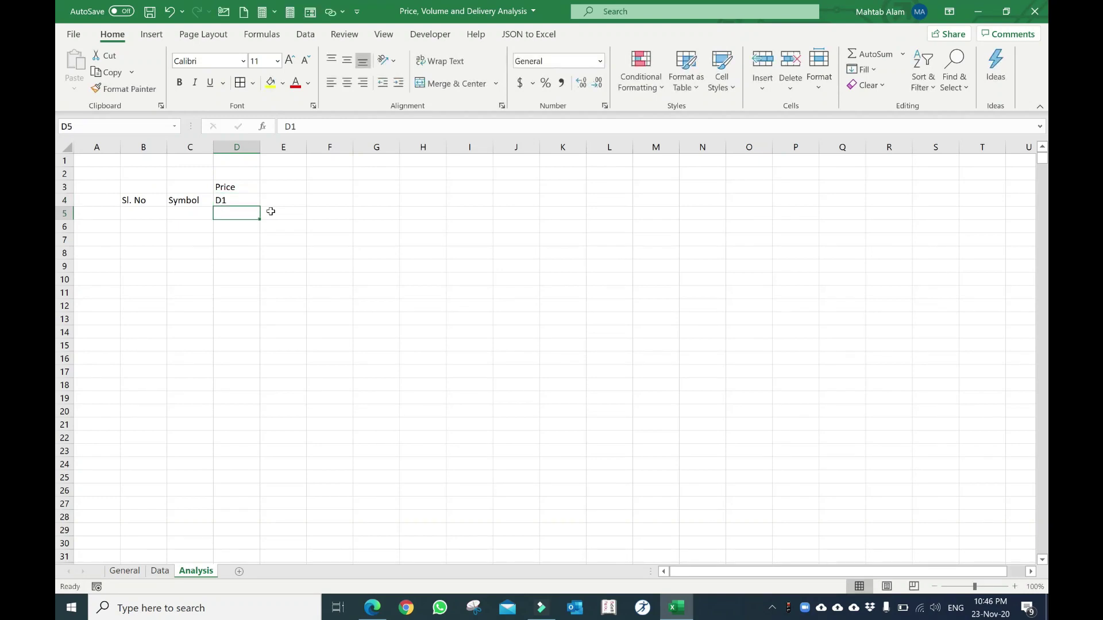
{"action": "key", "text": "Up"}
Fill D1 through D5 across D4:H4 and narrow columns D to I to equal width.
{"action": "left_click_drag", "start_coordinate": [259, 206], "coordinate": [331, 203]}
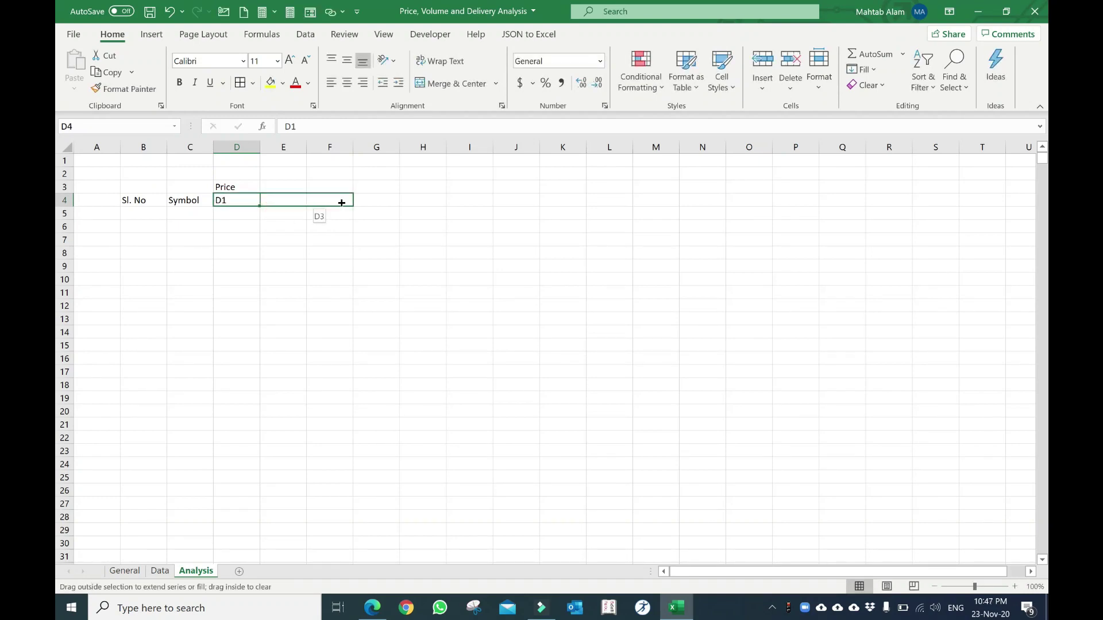
{"action": "left_click_drag", "start_coordinate": [367, 201], "coordinate": [429, 202]}
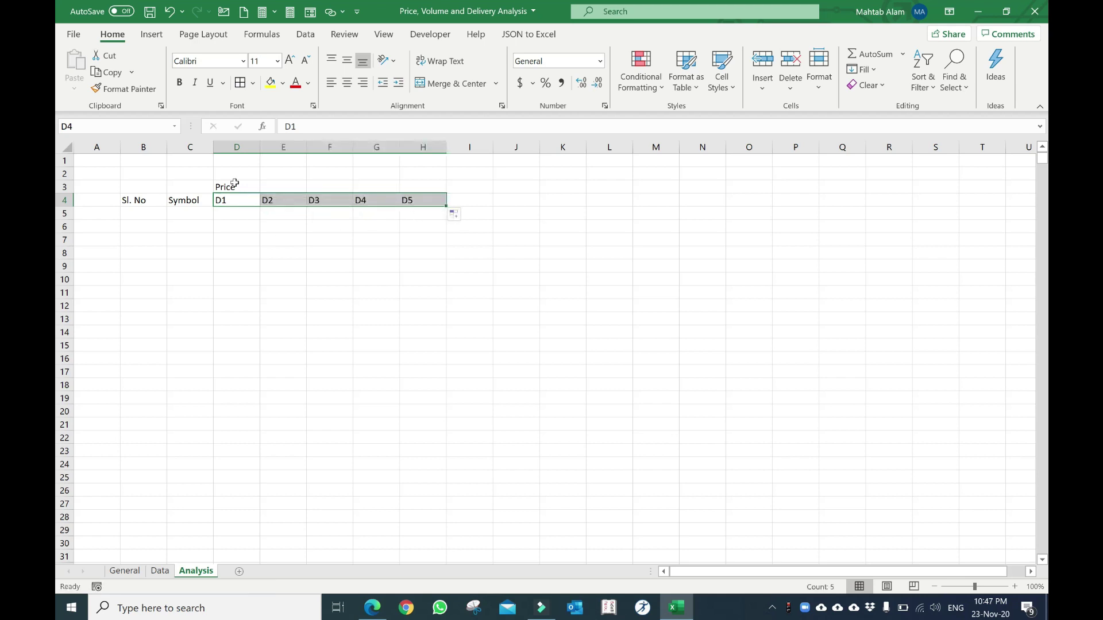
{"action": "left_click_drag", "start_coordinate": [236, 160], "coordinate": [446, 166]}
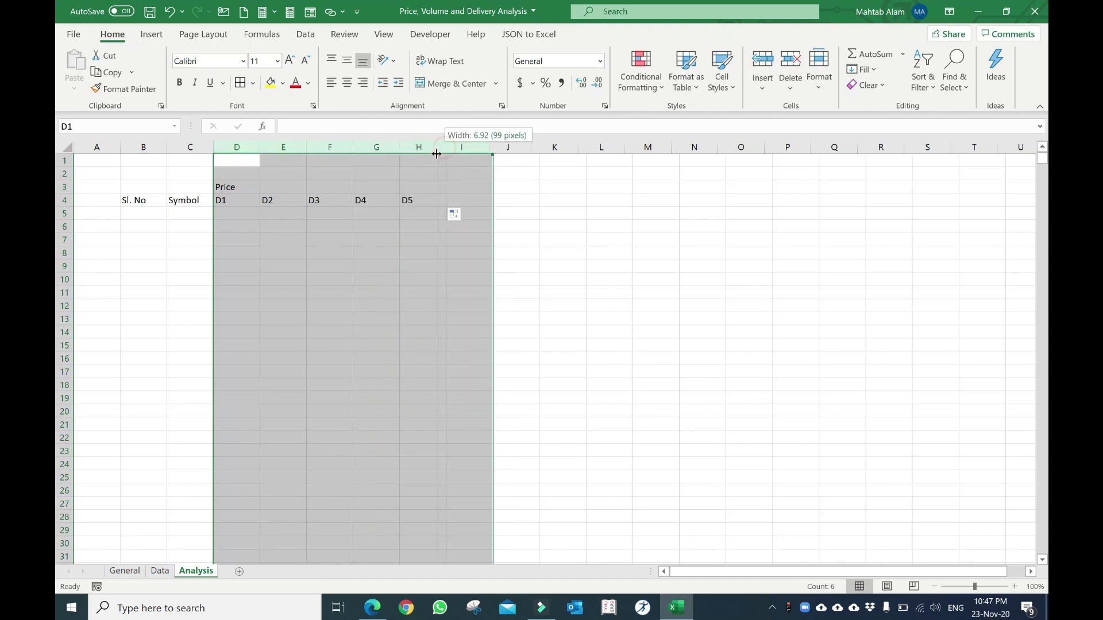
{"action": "left_click_drag", "start_coordinate": [445, 147], "coordinate": [406, 148]}
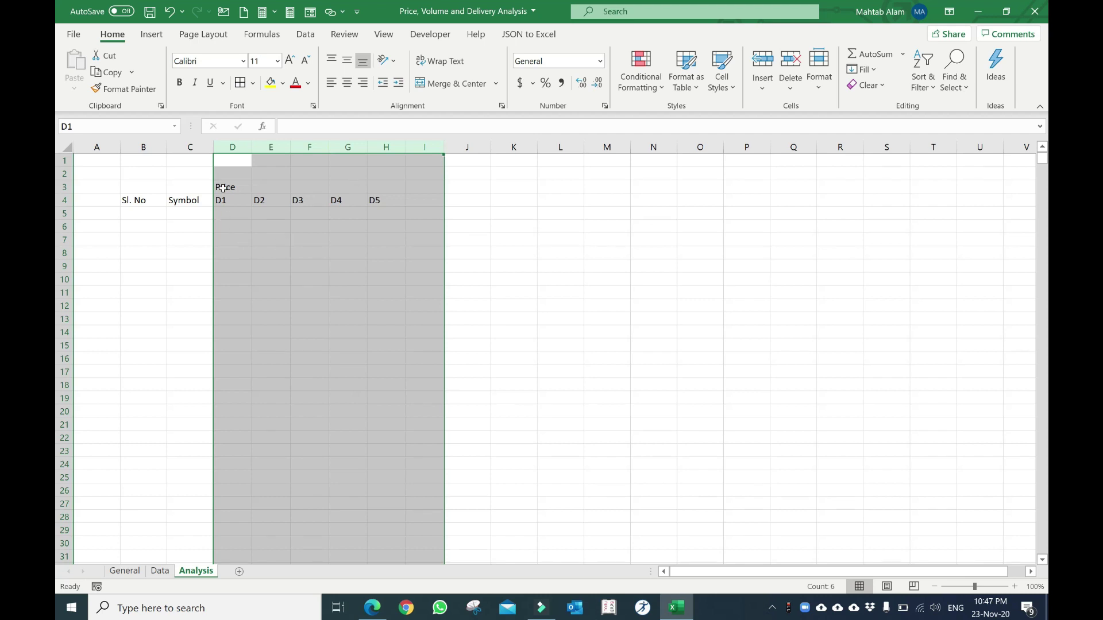
{"action": "left_click_drag", "start_coordinate": [230, 202], "coordinate": [374, 200]}
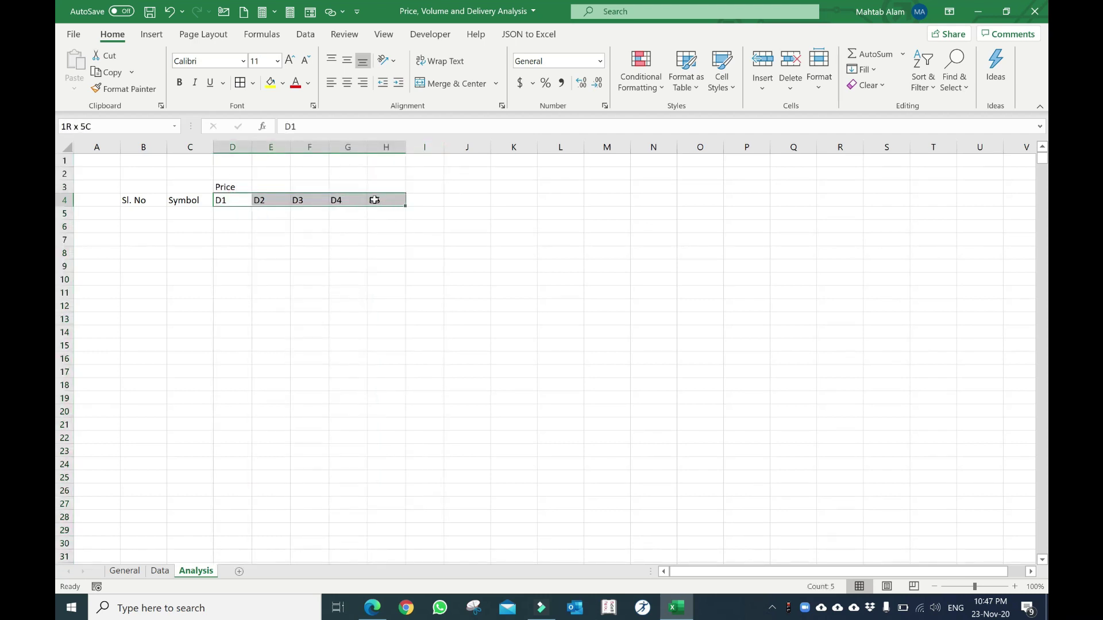
Centre the D1–D5 headers in row 4 and merge and centre Price across D3:H3.
{"action": "left_click", "coordinate": [347, 83]}
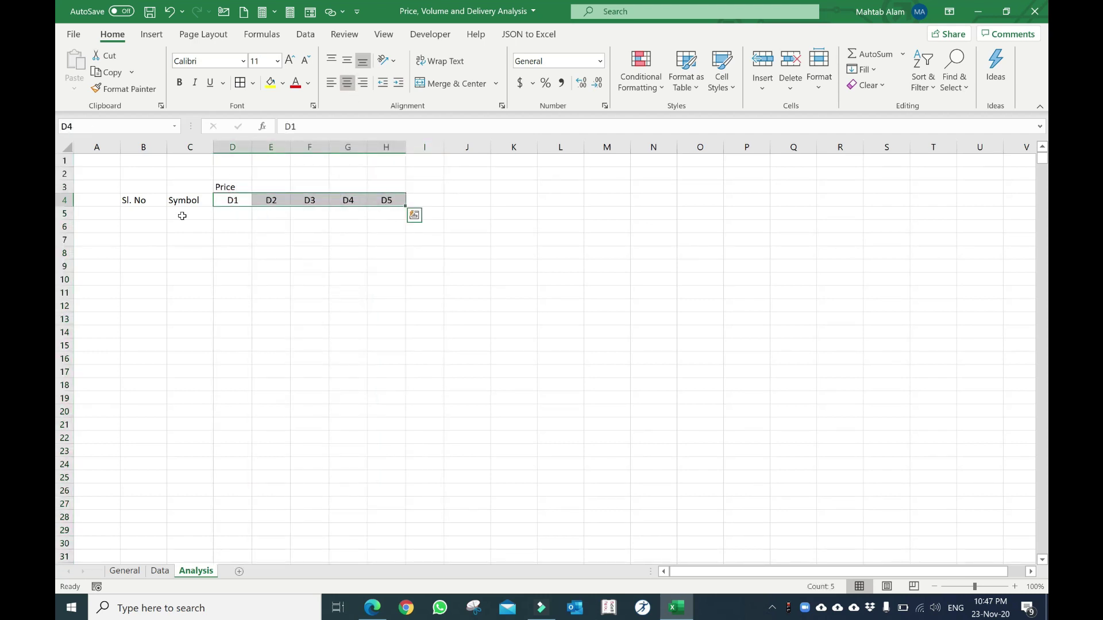
{"action": "left_click_drag", "start_coordinate": [227, 186], "coordinate": [396, 188]}
{"action": "left_click", "coordinate": [465, 84]}
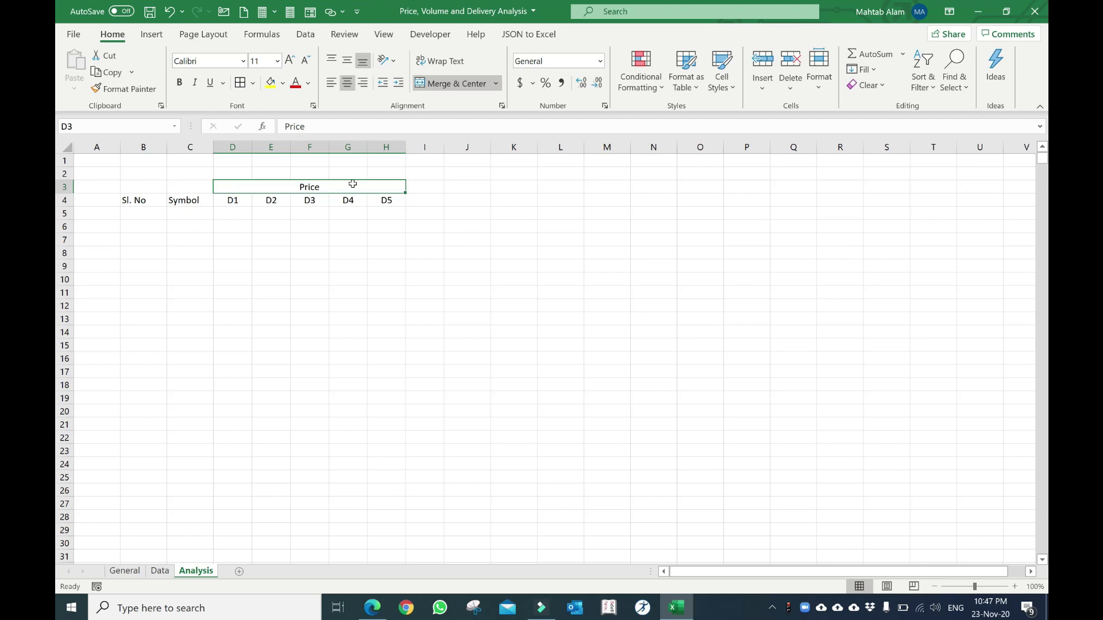
{"action": "left_click_drag", "start_coordinate": [302, 187], "coordinate": [425, 187]}
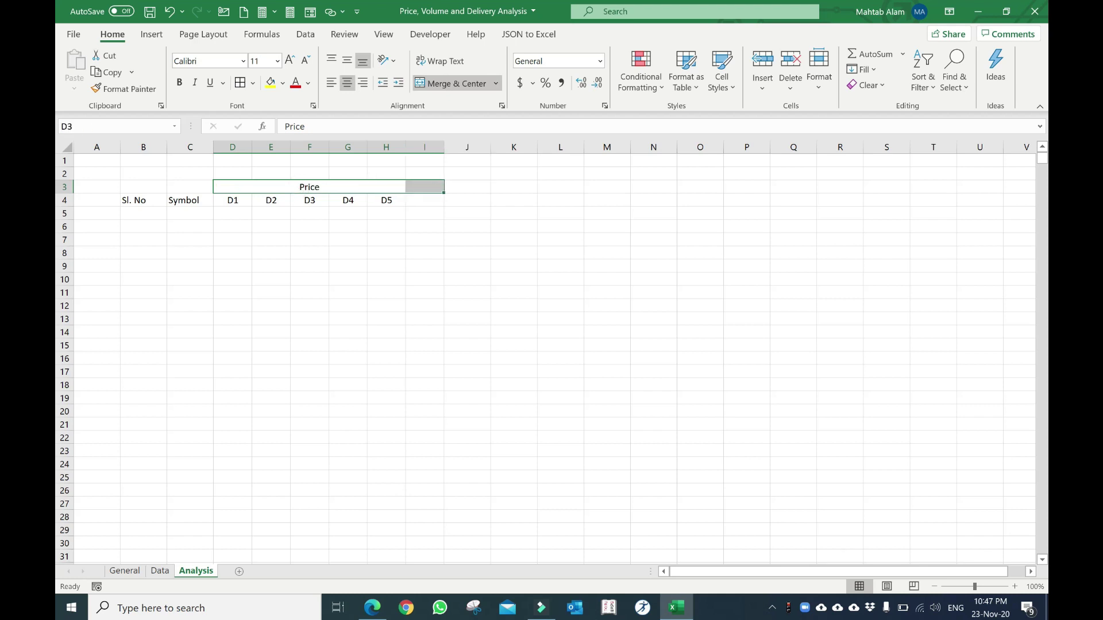
{"action": "left_click", "coordinate": [371, 227]}
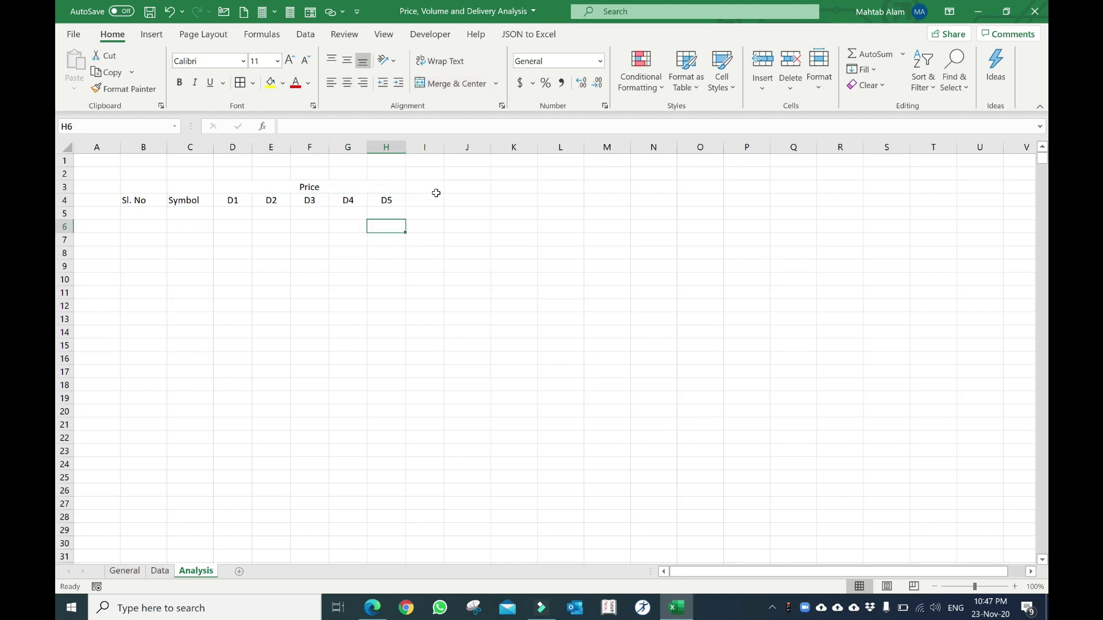
{"action": "left_click", "coordinate": [229, 189]}
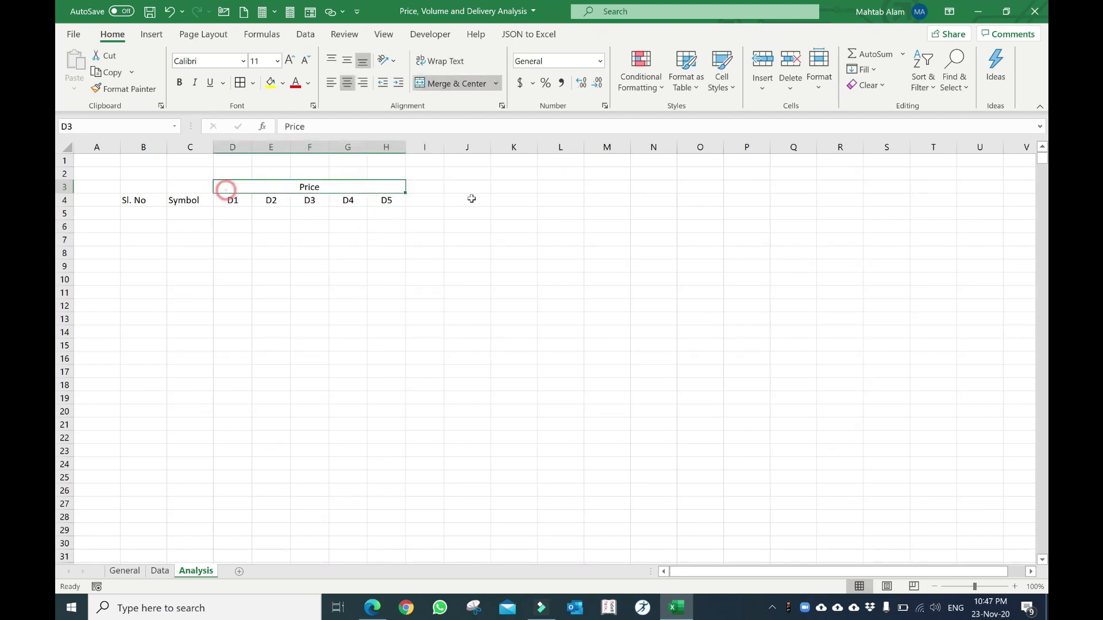
Copy the Price header block to the right and retitle the copy 'Volume'.
{"action": "key", "text": "shift+Down"}
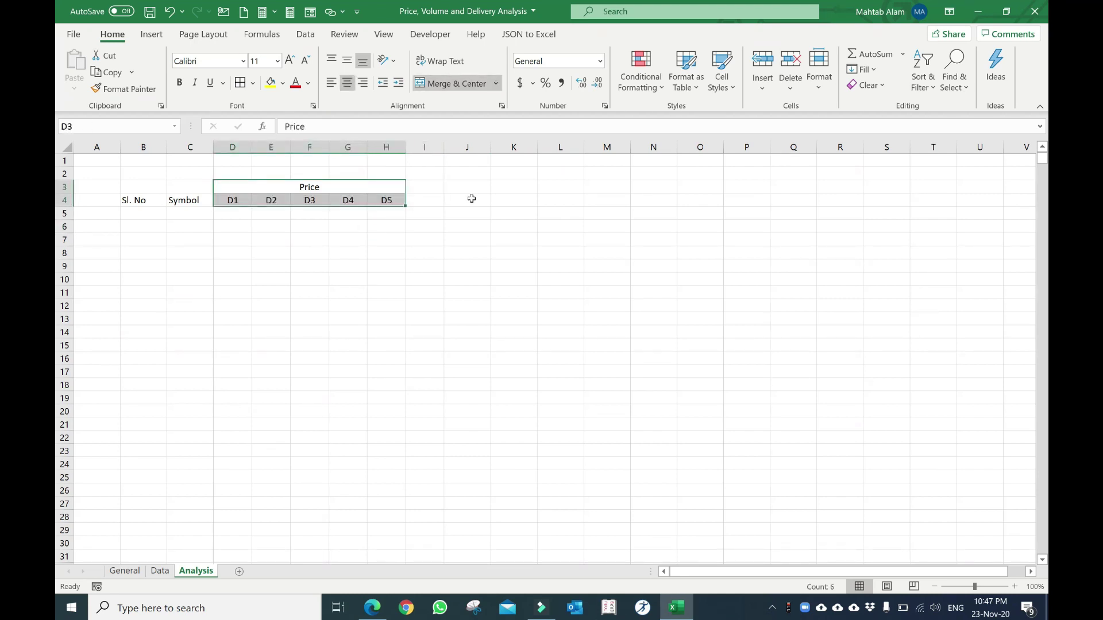
{"action": "key", "text": "ctrl+c"}
{"action": "key", "text": "Right"}
{"action": "key", "text": "Right"}
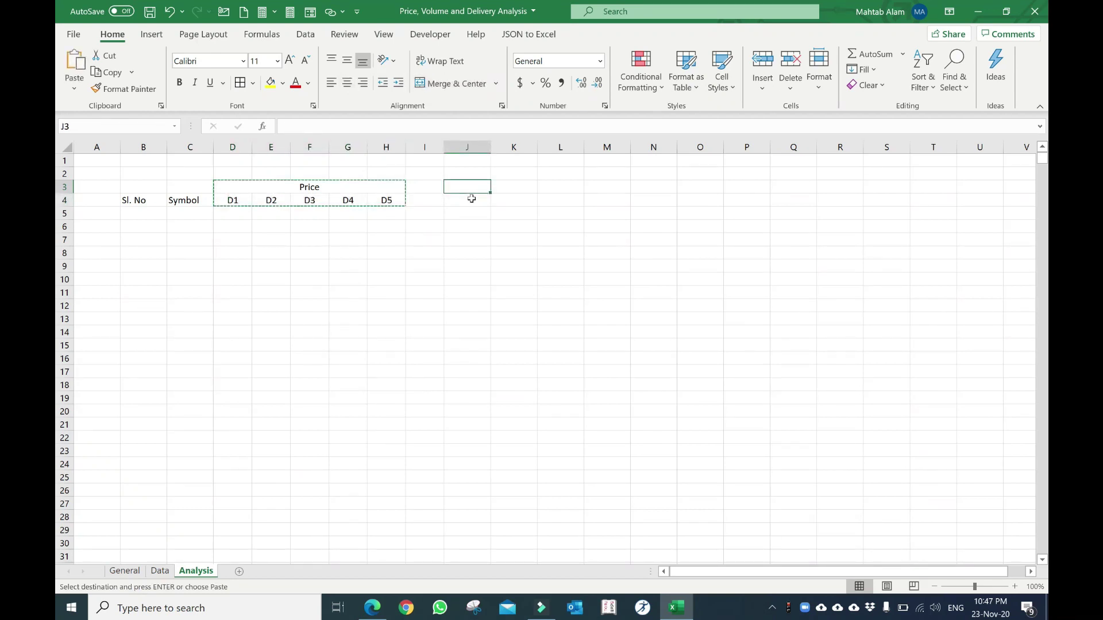
{"action": "key", "text": "Right"}
{"action": "key", "text": "ctrl+v"}
{"action": "key", "text": "Up"}
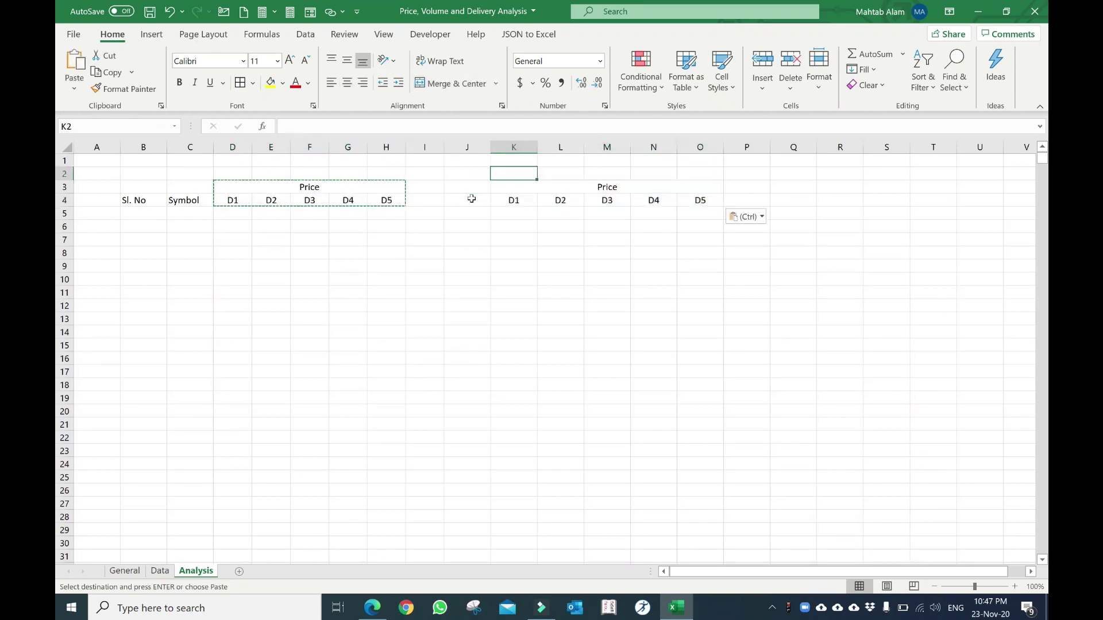
{"action": "key", "text": "Down"}
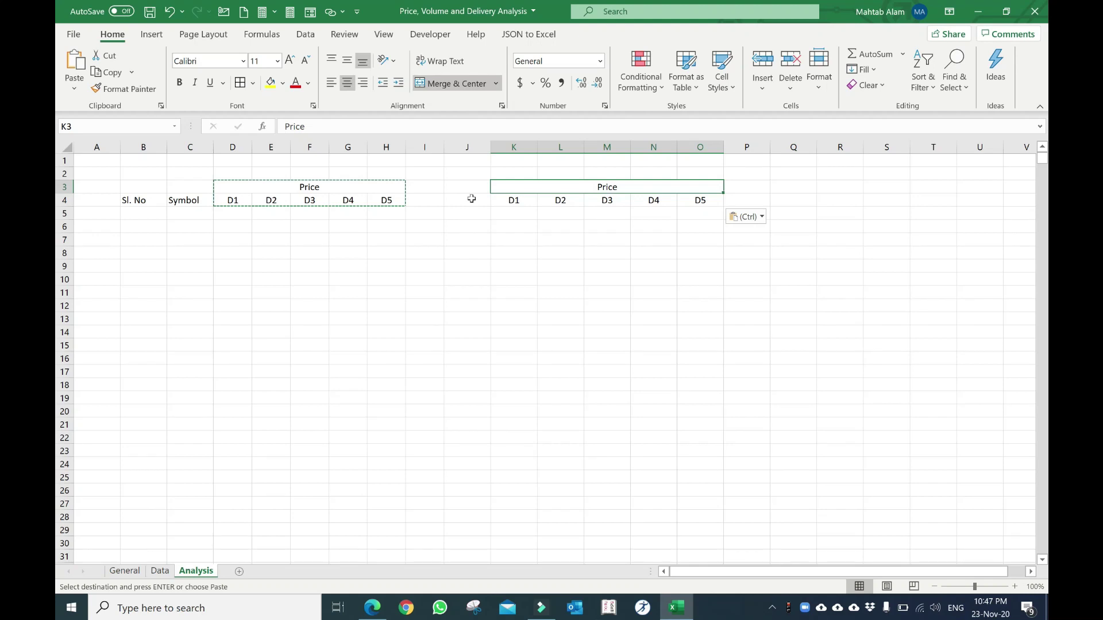
{"action": "type", "text": "Volume"}
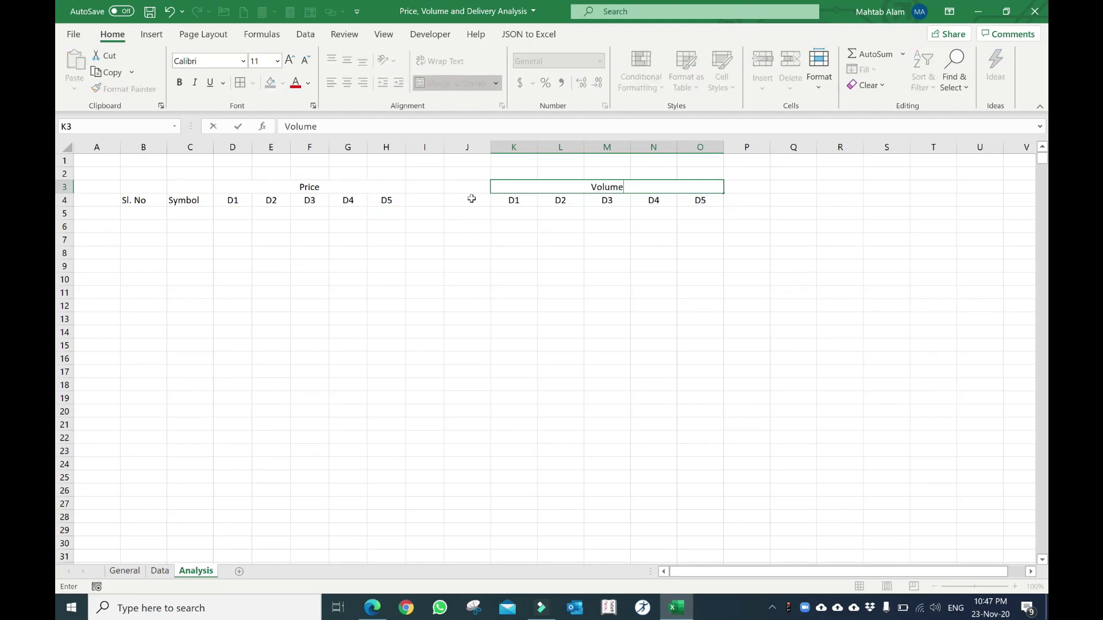
{"action": "key", "text": "Tab"}
Paste a second copy of the header block further right.
{"action": "key", "text": "Left"}
{"action": "key", "text": "shift+Down"}
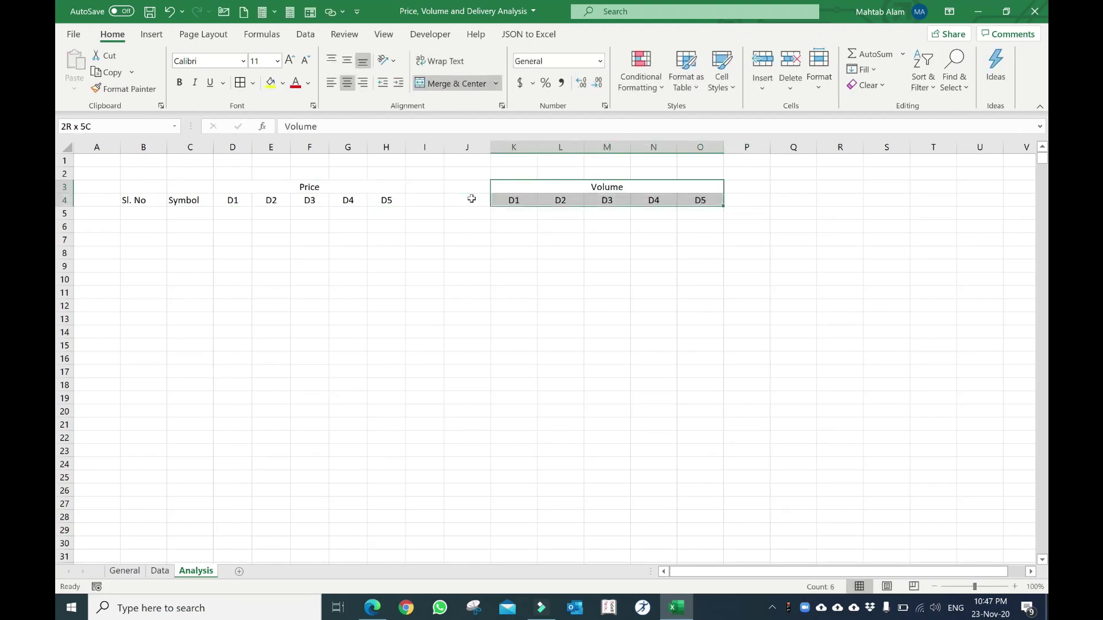
{"action": "key", "text": "ctrl+c"}
{"action": "key", "text": "Right"}
{"action": "key", "text": "Right"}
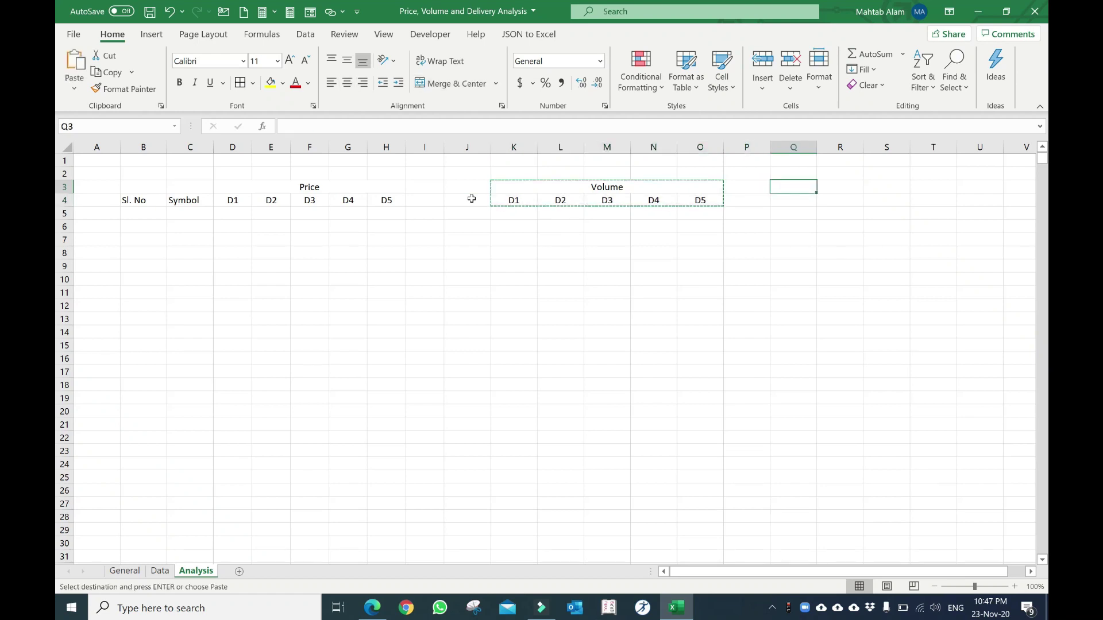
{"action": "key", "text": "Right"}
{"action": "key", "text": "ctrl+v"}
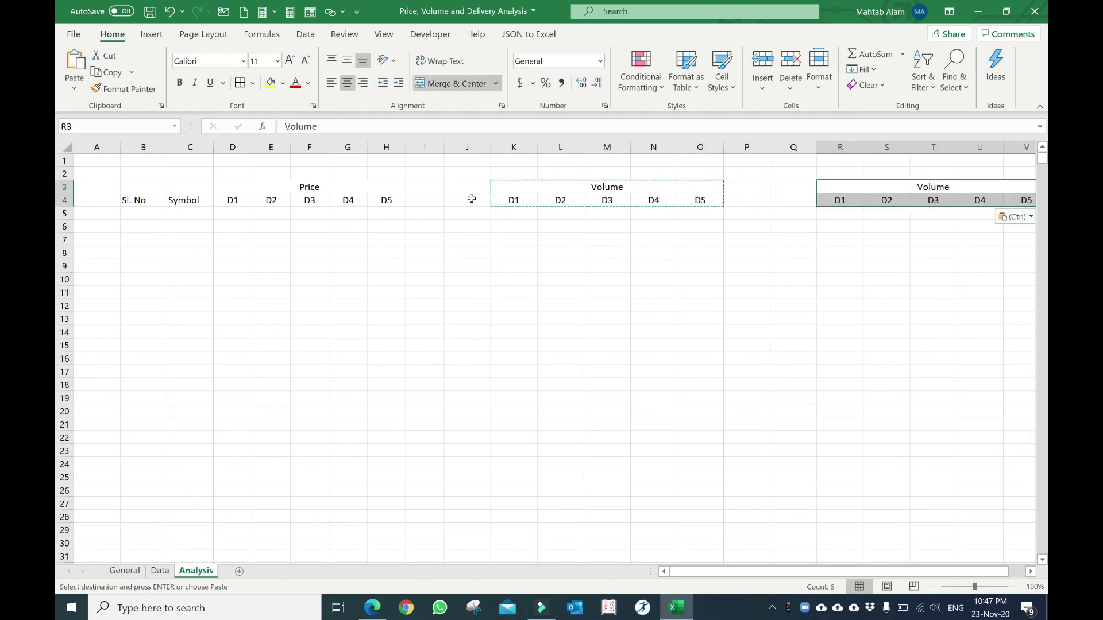
Delete the empty columns J and O between the header blocks.
{"action": "left_click", "coordinate": [460, 143]}
{"action": "key", "text": "ctrl+minus"}
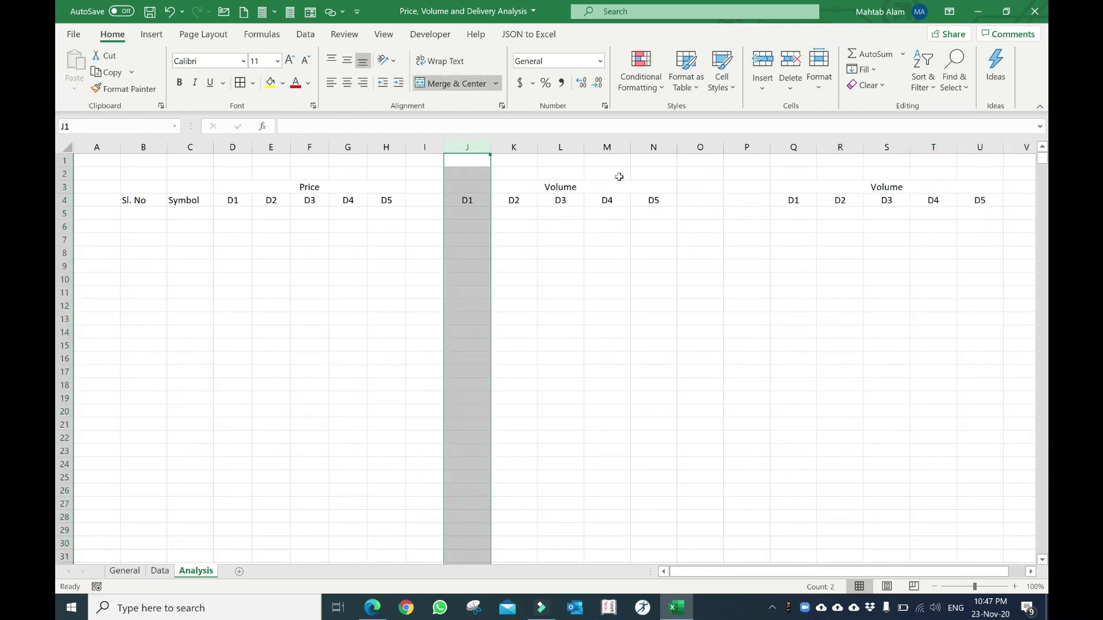
{"action": "left_click", "coordinate": [699, 140]}
{"action": "key", "text": "ctrl+minus"}
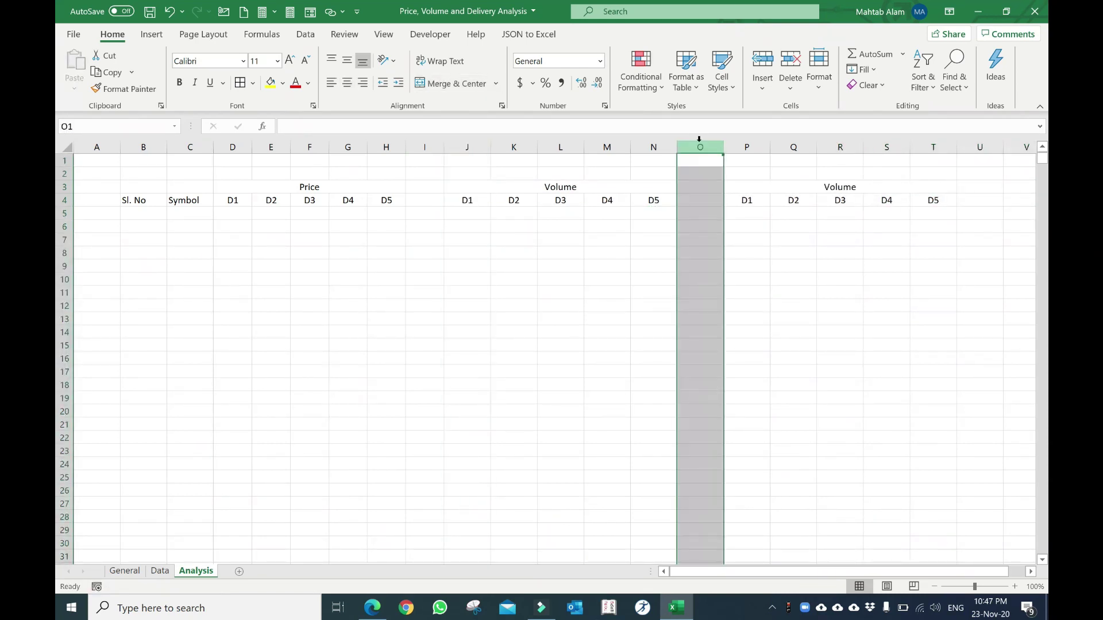
Rename the third block's title to 'Delevery %'.
{"action": "left_click", "coordinate": [753, 189]}
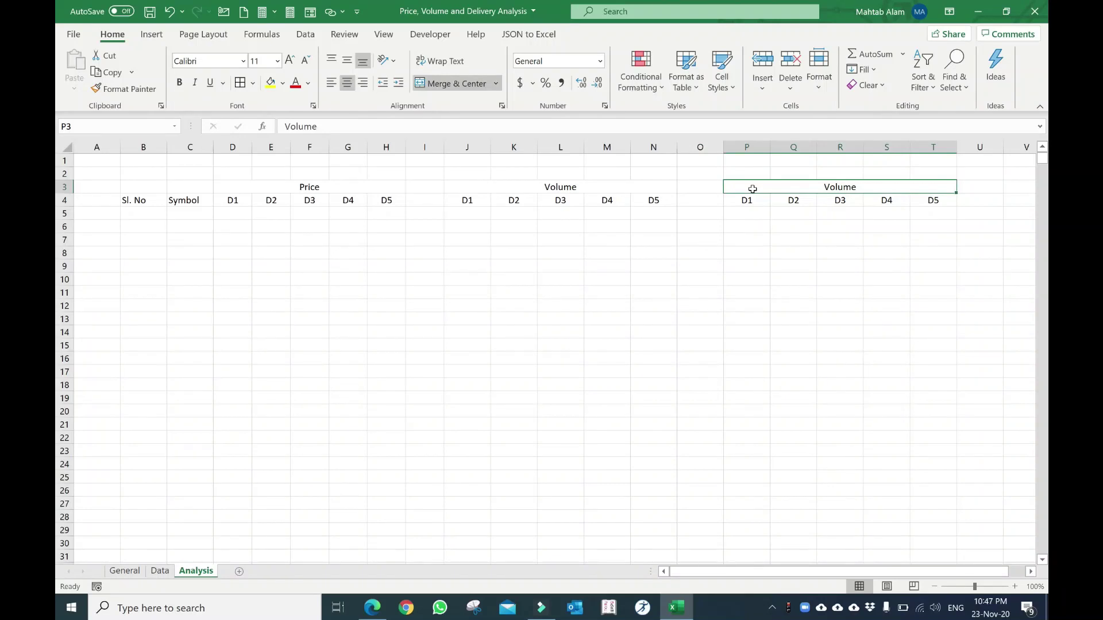
{"action": "type", "text": "Dele"}
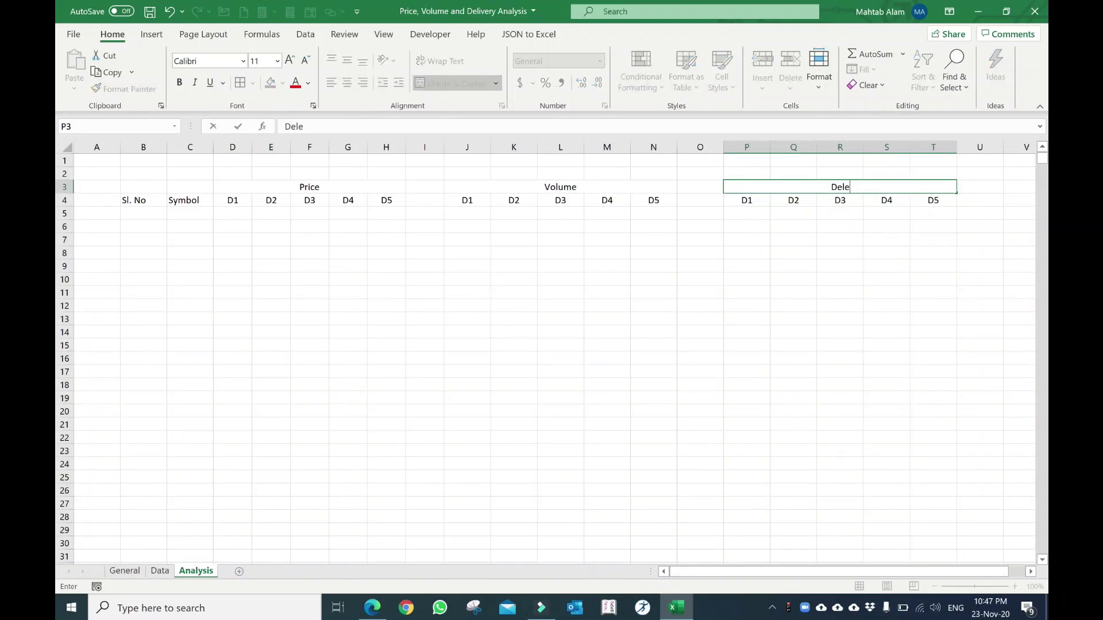
{"action": "type", "text": "very"}
{"action": "type", "text": " &"}
{"action": "key", "text": "BackSpace"}
{"action": "type", "text": "%"}
{"action": "left_click", "coordinate": [744, 237]}
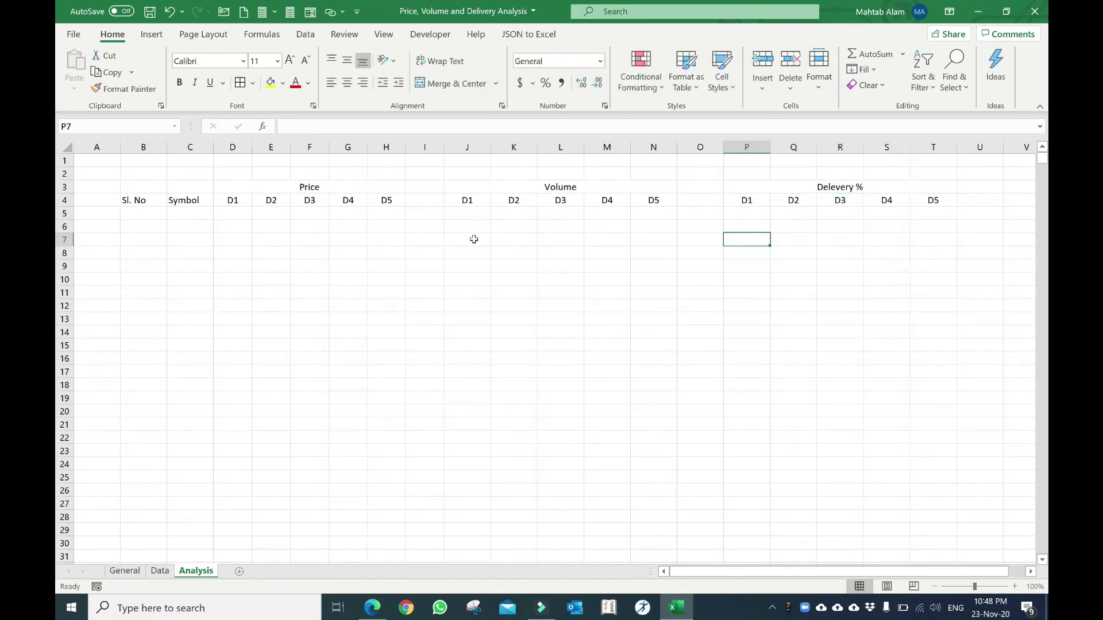
Narrow the spacer column I.
{"action": "left_click", "coordinate": [477, 198]}
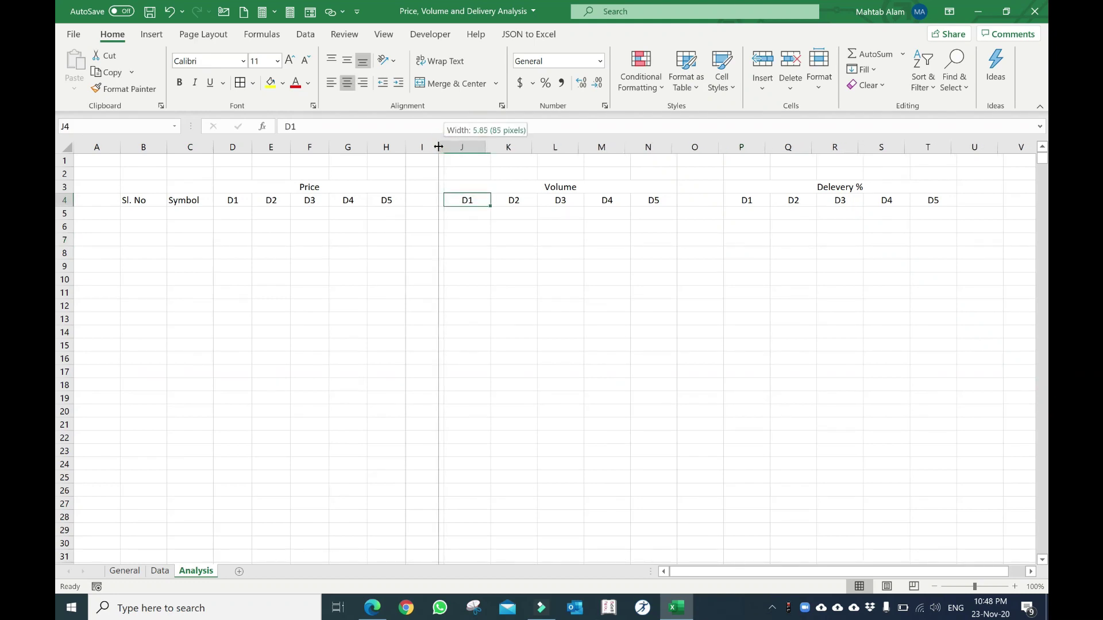
{"action": "left_click_drag", "start_coordinate": [444, 142], "coordinate": [439, 142]}
{"action": "left_click_drag", "start_coordinate": [233, 186], "coordinate": [244, 353]}
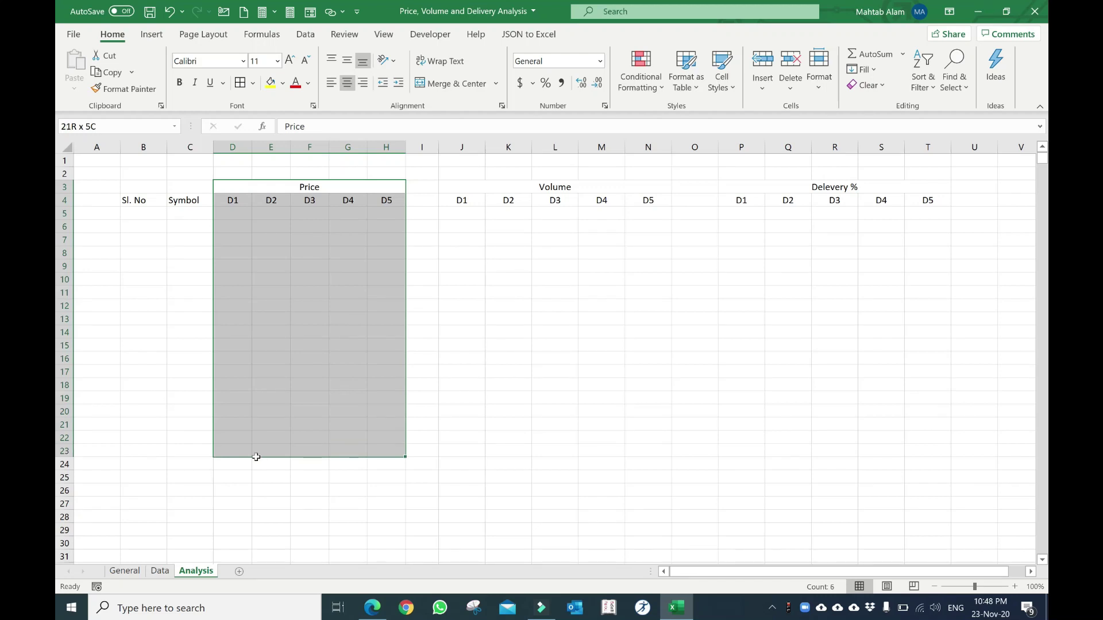
{"action": "left_click_drag", "start_coordinate": [244, 353], "coordinate": [254, 454]}
Merge Sl. No over B3:B5 and Symbol over C3:C5, both middle-aligned.
{"action": "left_click_drag", "start_coordinate": [134, 190], "coordinate": [140, 207]}
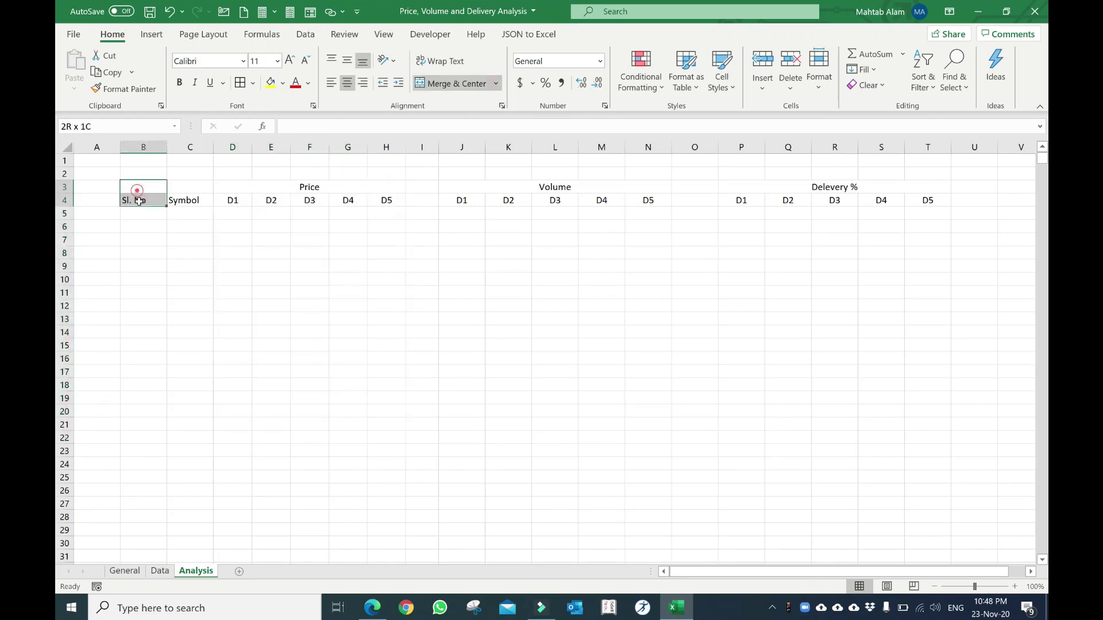
{"action": "left_click", "coordinate": [451, 84]}
{"action": "left_click_drag", "start_coordinate": [202, 187], "coordinate": [201, 213]}
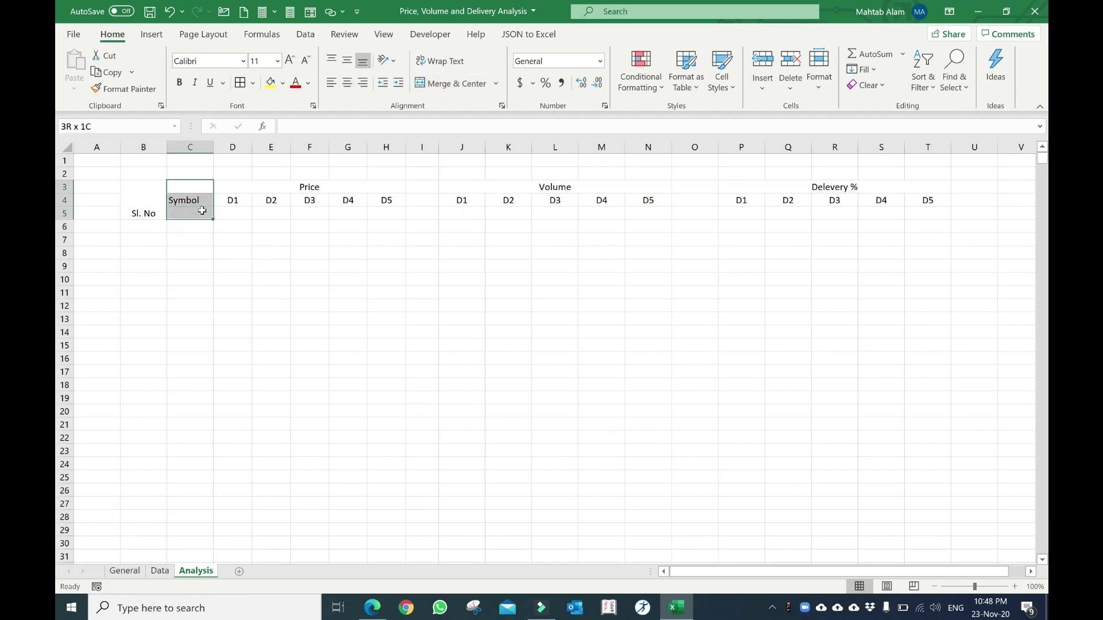
{"action": "left_click", "coordinate": [451, 83]}
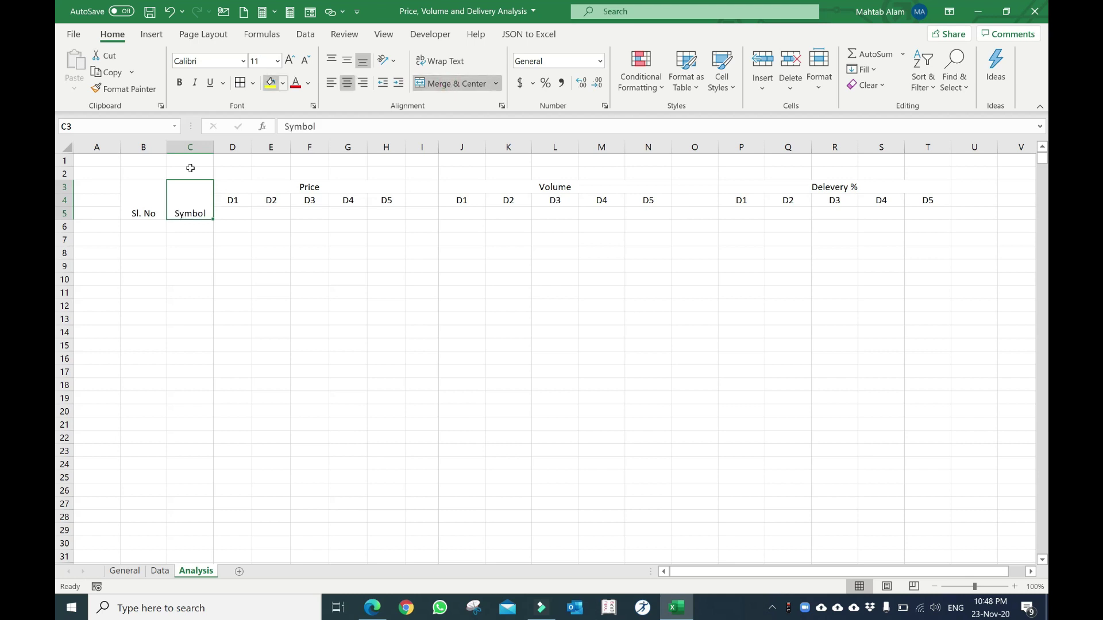
{"action": "left_click_drag", "start_coordinate": [144, 206], "coordinate": [184, 207]}
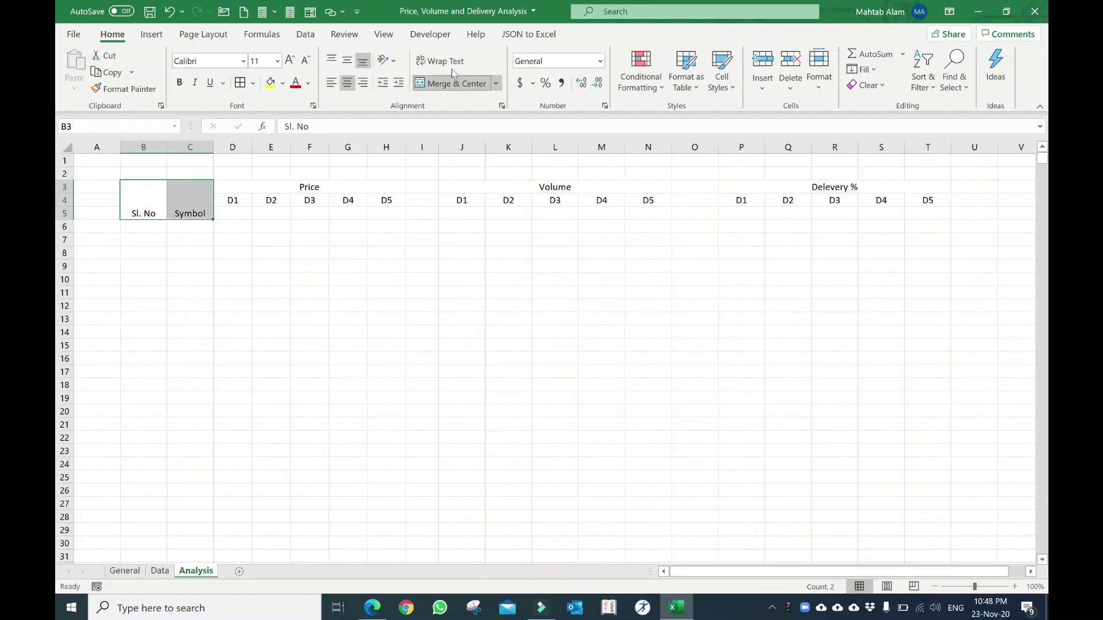
{"action": "left_click", "coordinate": [348, 61]}
{"action": "left_click", "coordinate": [233, 213]}
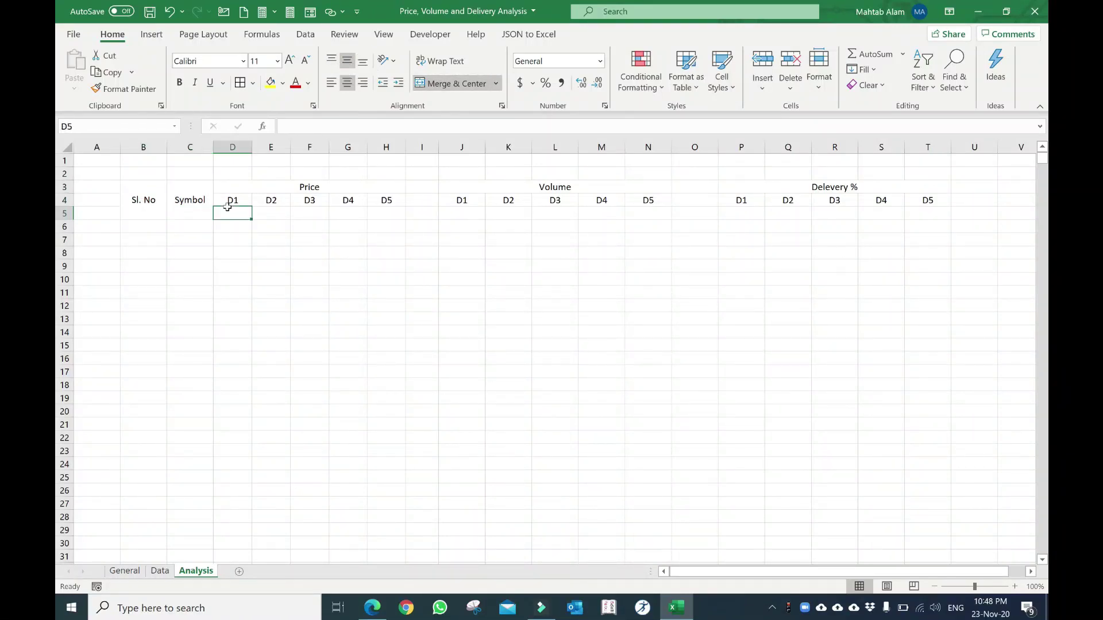
Select the Price block from D3 down to row 24.
{"action": "left_click_drag", "start_coordinate": [157, 189], "coordinate": [158, 241]}
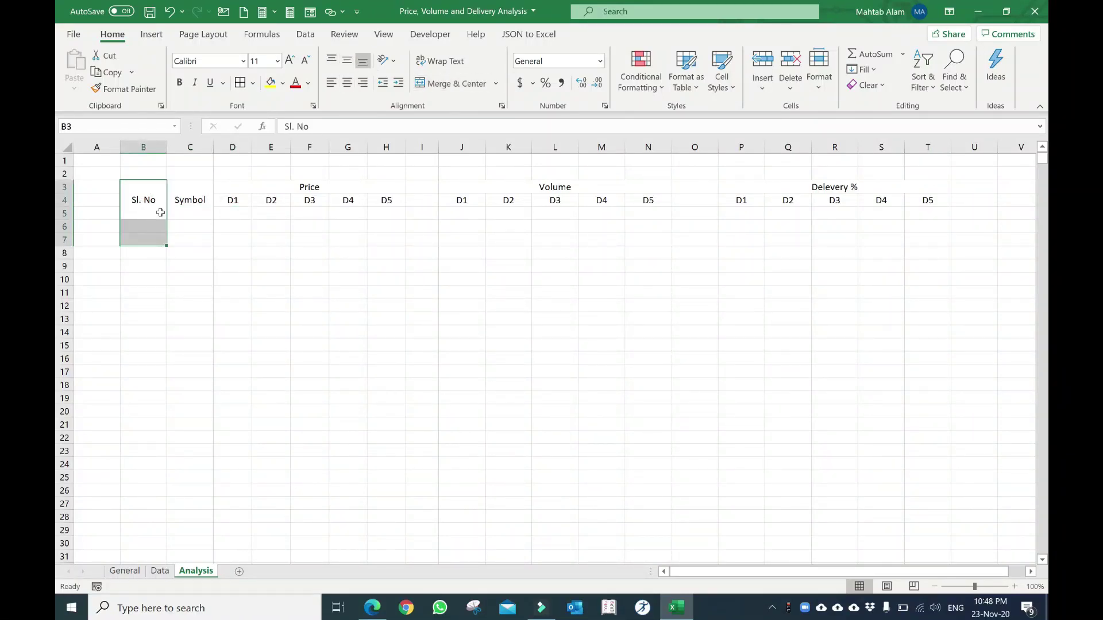
{"action": "left_click", "coordinate": [235, 189]}
{"action": "mouse_move", "coordinate": [235, 189]}
{"action": "left_mouse_down"}
{"action": "mouse_move", "coordinate": [389, 463]}
{"action": "mouse_move", "coordinate": [418, 452]}
{"action": "left_mouse_up"}
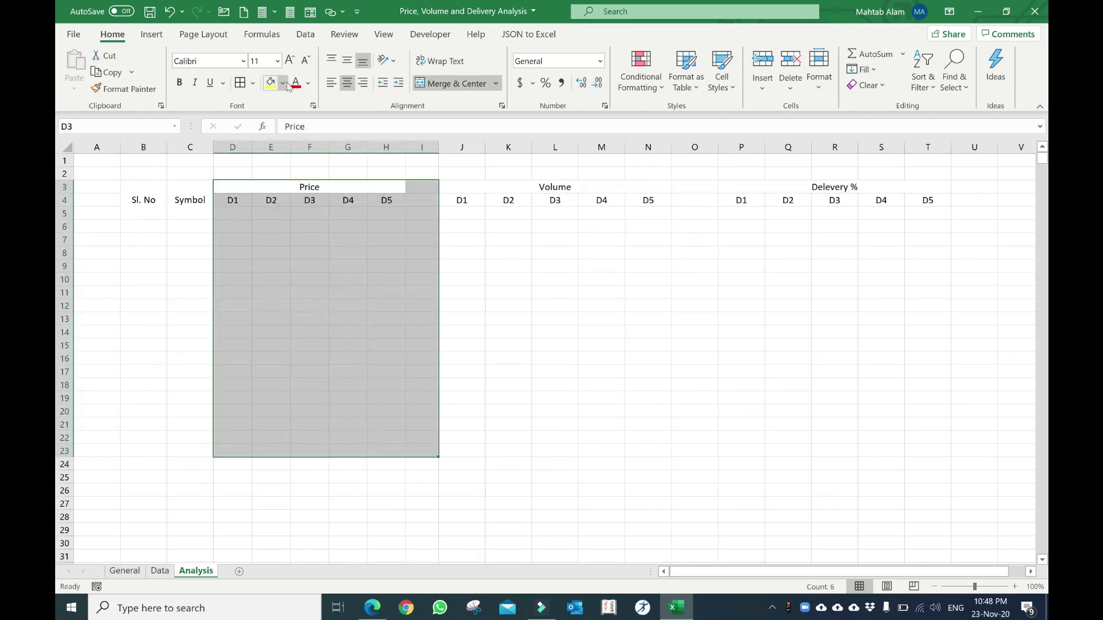
Fill the Price block with light peach.
{"action": "left_click", "coordinate": [283, 83]}
{"action": "left_click", "coordinate": [284, 85]}
{"action": "left_click", "coordinate": [284, 84]}
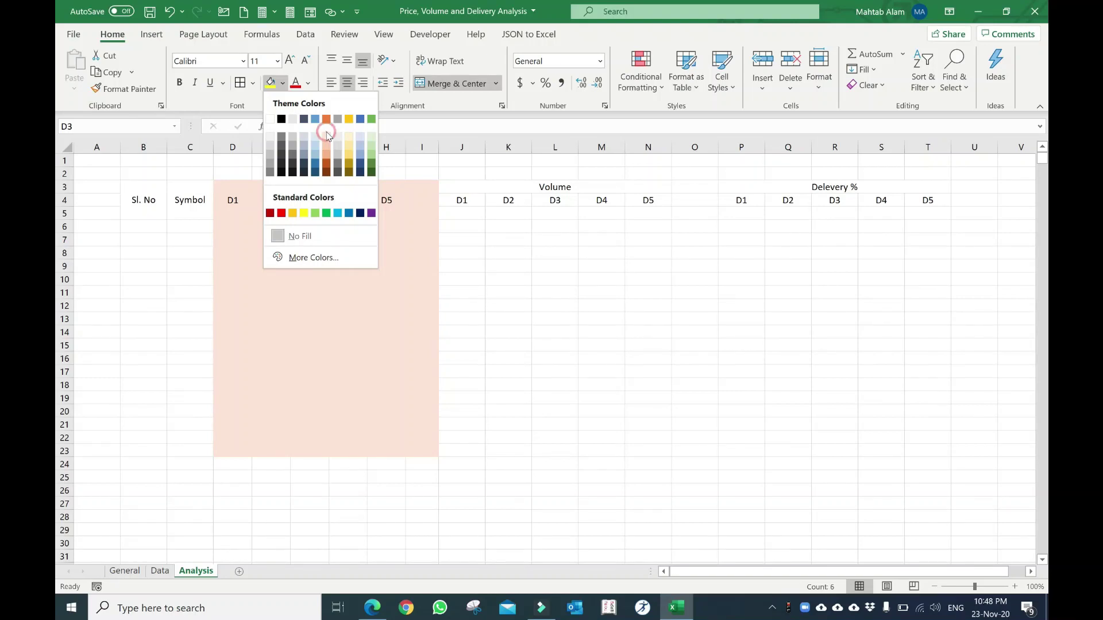
{"action": "left_click", "coordinate": [474, 189]}
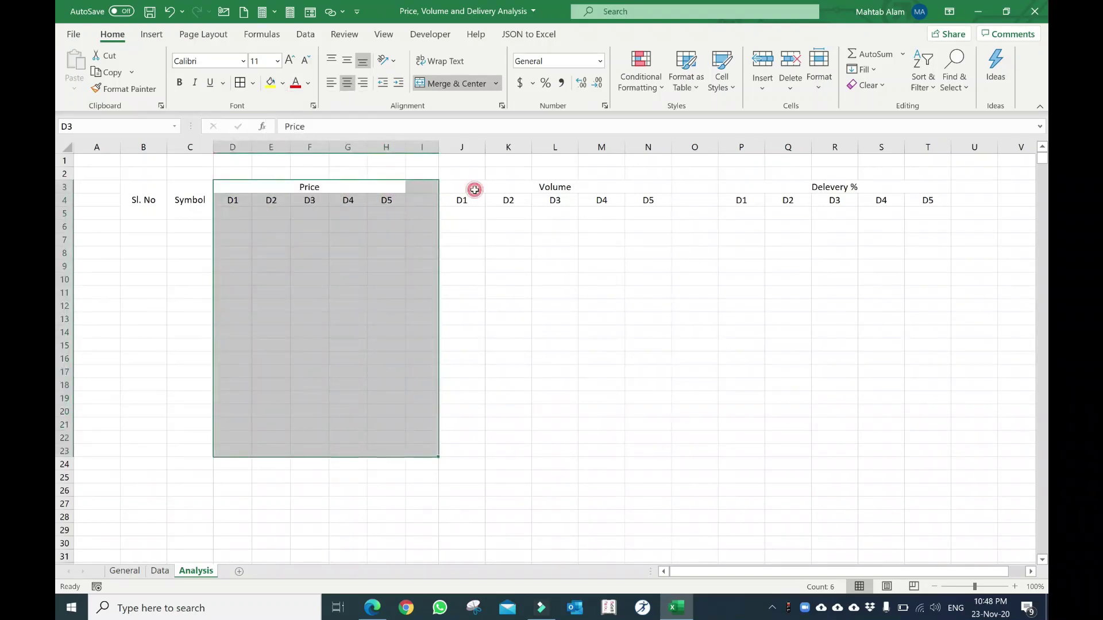
{"action": "left_click", "coordinate": [283, 83]}
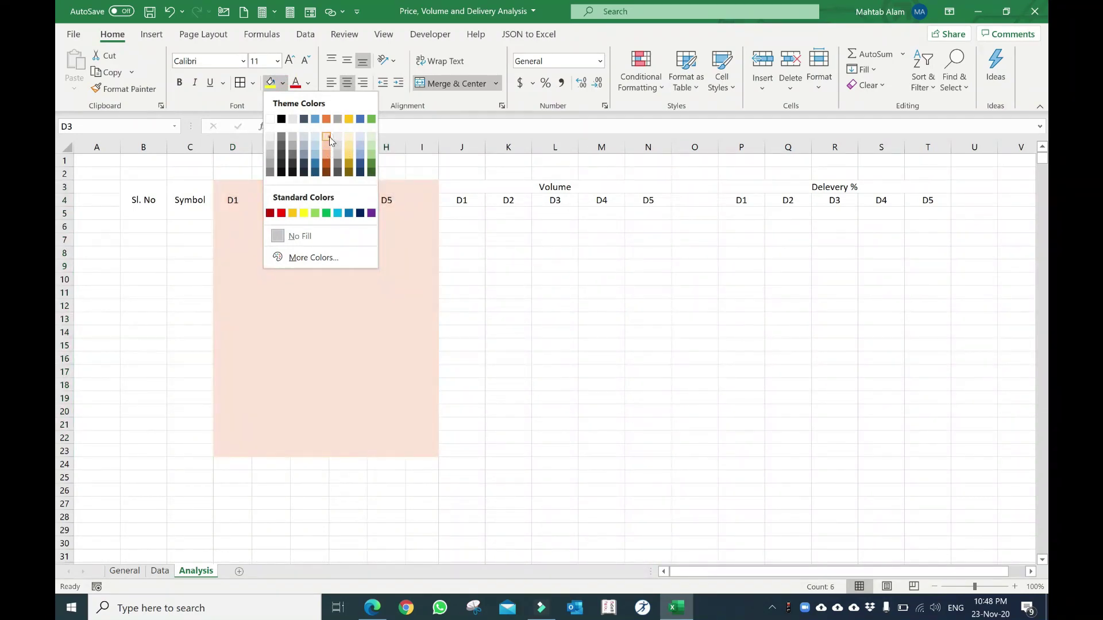
{"action": "left_click", "coordinate": [327, 137]}
Fill the Volume block J3:O23 with light gold.
{"action": "left_click_drag", "start_coordinate": [462, 188], "coordinate": [548, 445]}
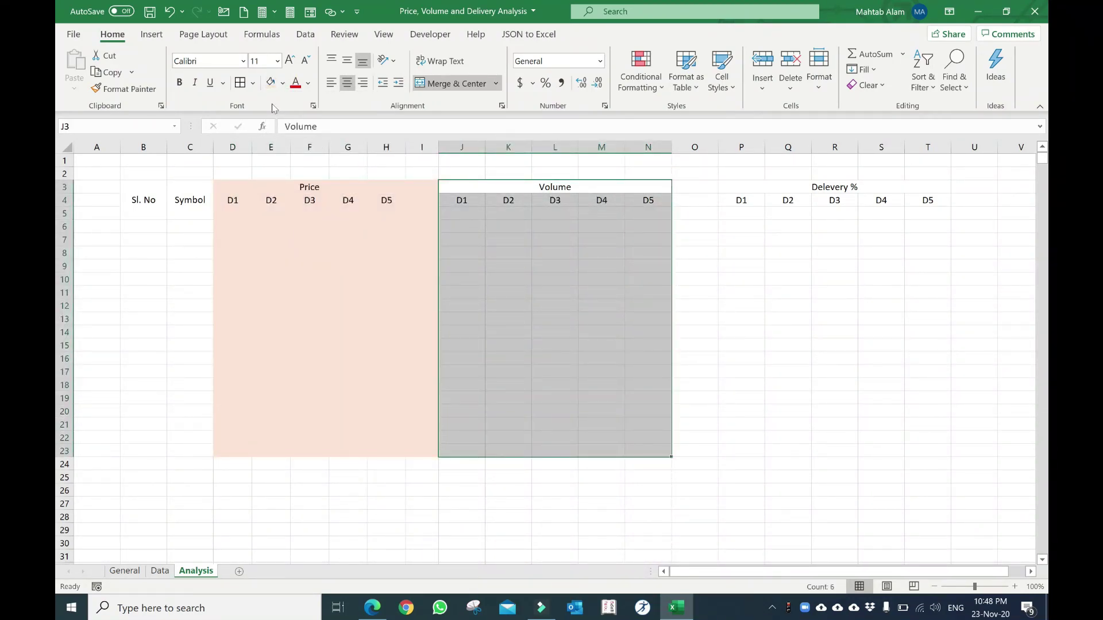
{"action": "left_click", "coordinate": [282, 83]}
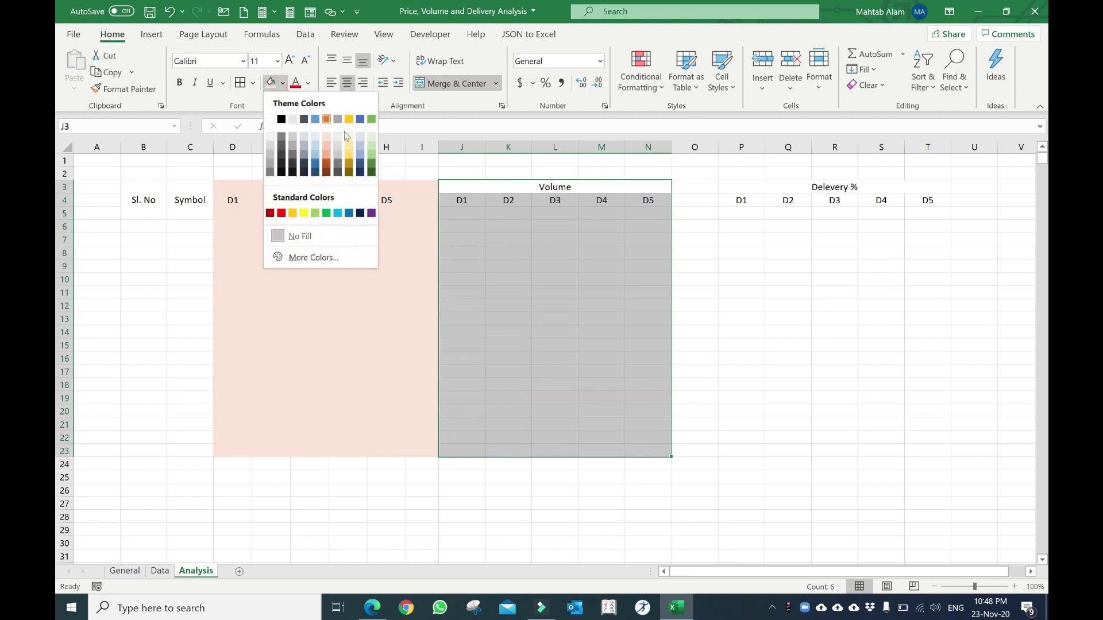
{"action": "left_click", "coordinate": [349, 137]}
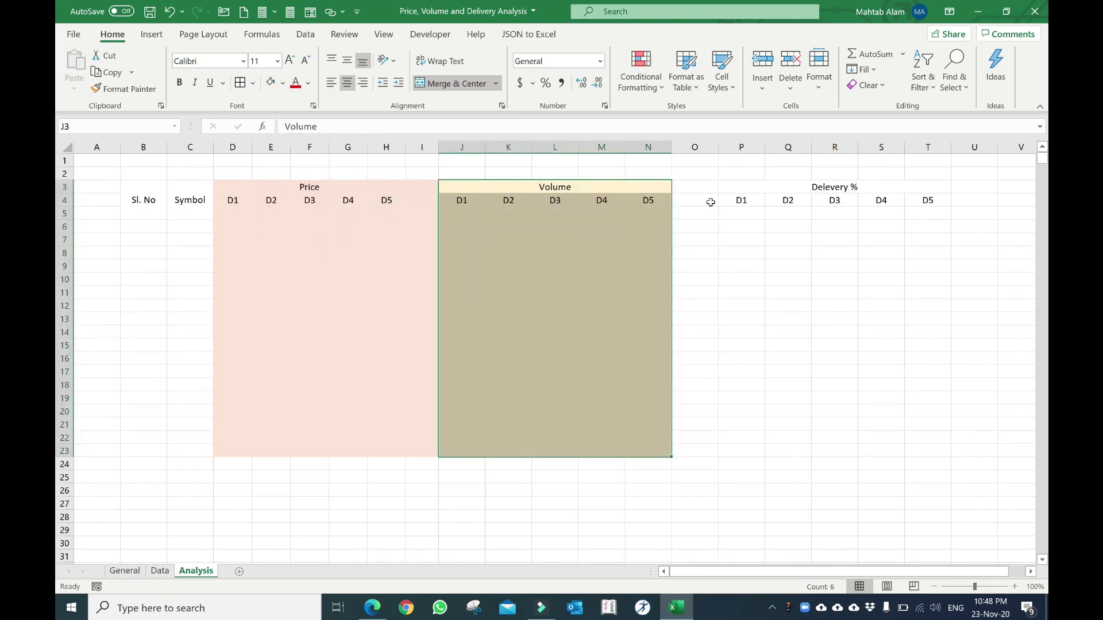
{"action": "left_click", "coordinate": [737, 188]}
{"action": "mouse_move", "coordinate": [476, 183]}
{"action": "left_mouse_down"}
{"action": "mouse_move", "coordinate": [684, 434]}
{"action": "mouse_move", "coordinate": [688, 454]}
{"action": "left_mouse_up"}
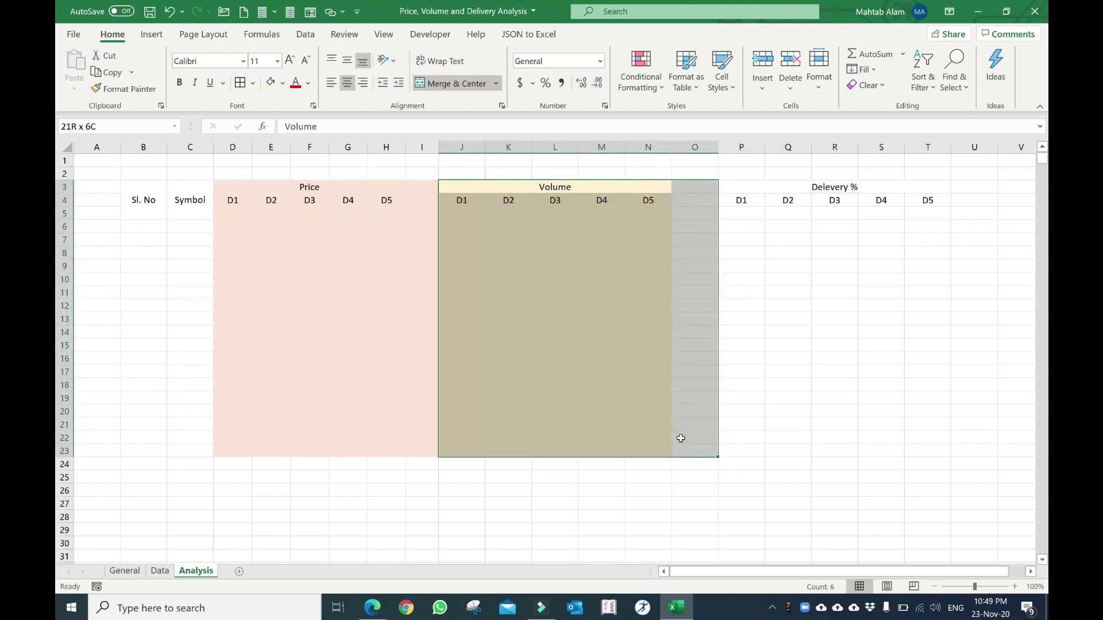
{"action": "left_click", "coordinate": [270, 83]}
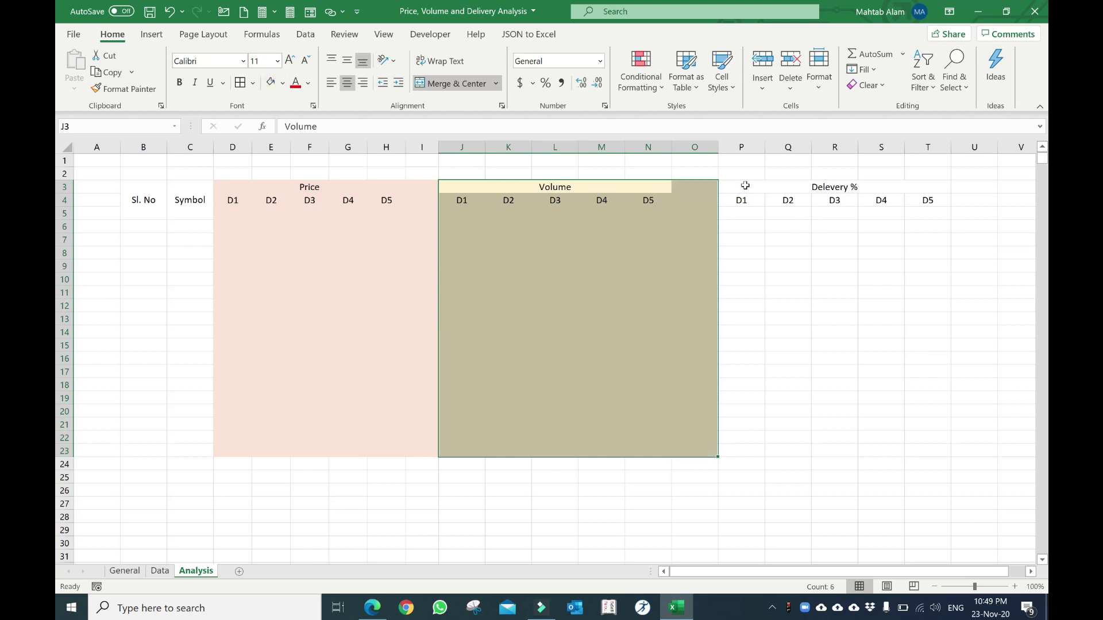
Fill the Delevery % block P3:T23 with light green.
{"action": "left_click_drag", "start_coordinate": [745, 186], "coordinate": [854, 451]}
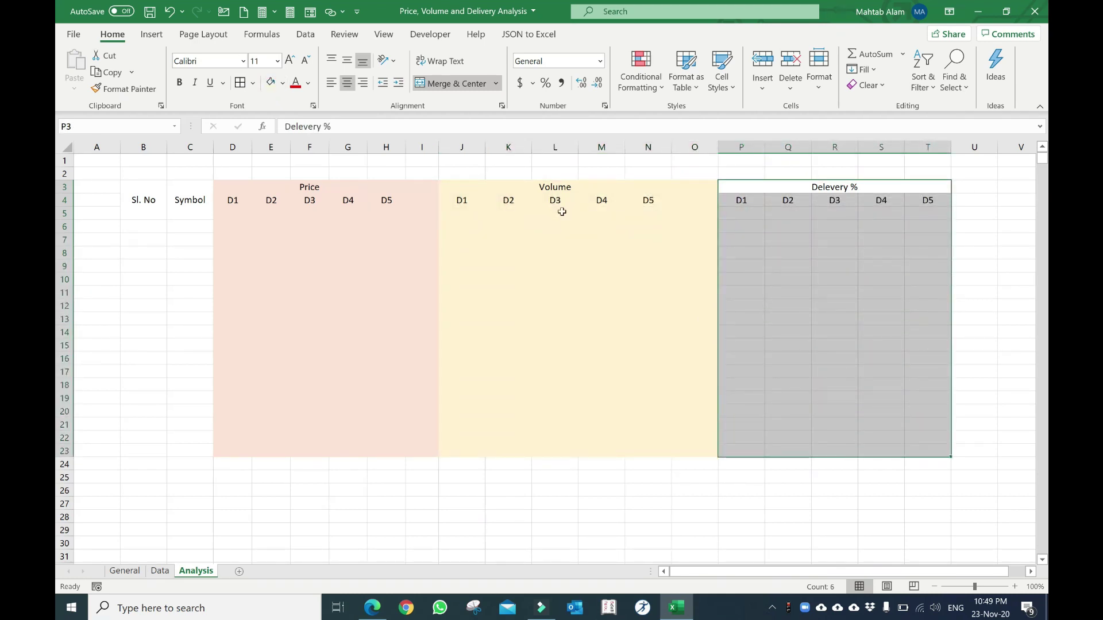
{"action": "left_click", "coordinate": [283, 84]}
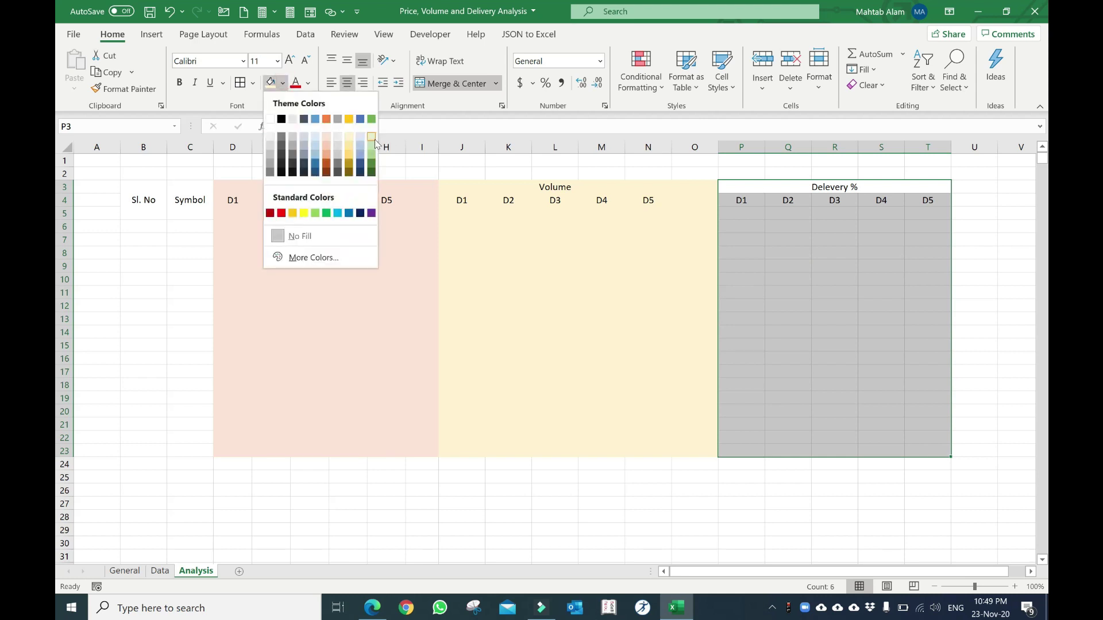
{"action": "left_click", "coordinate": [372, 137]}
{"action": "mouse_move", "coordinate": [144, 191]}
{"action": "left_mouse_down"}
{"action": "mouse_move", "coordinate": [916, 493]}
{"action": "mouse_move", "coordinate": [901, 450]}
{"action": "left_mouse_up"}
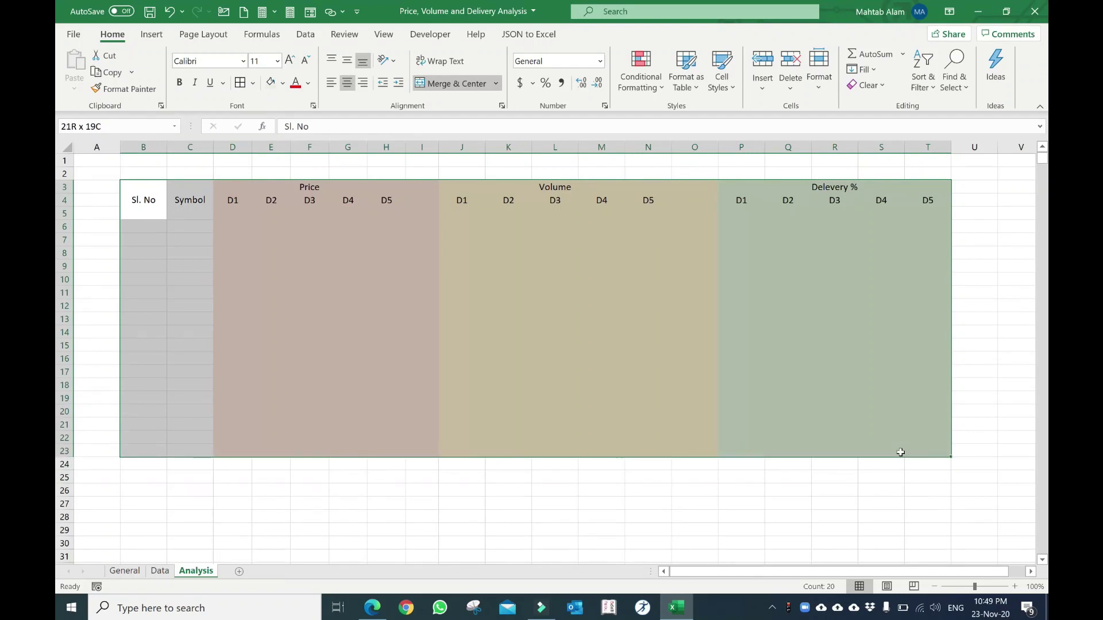
Give every cell of B3:T23 borders, widen column I and narrow column O.
{"action": "left_click", "coordinate": [240, 82]}
{"action": "left_click", "coordinate": [171, 210]}
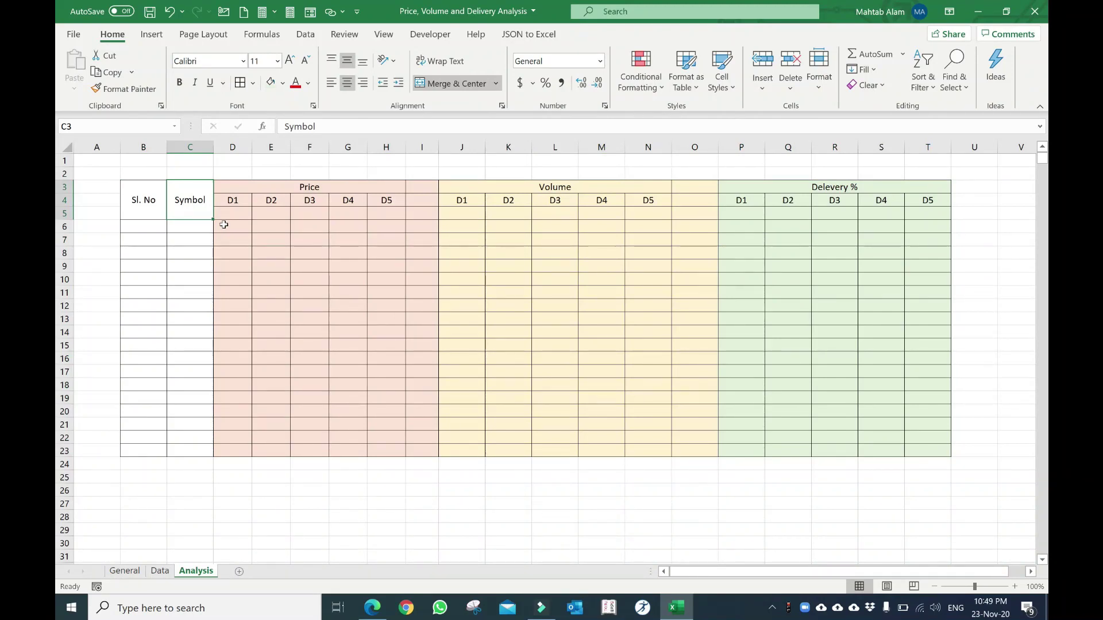
{"action": "left_click_drag", "start_coordinate": [440, 148], "coordinate": [458, 148]}
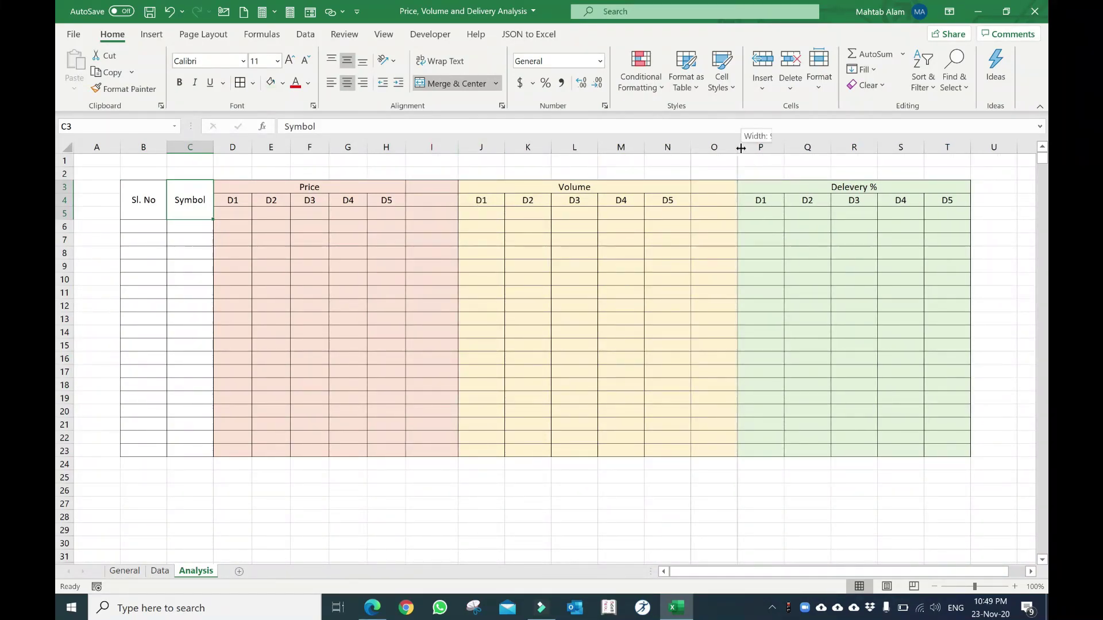
{"action": "left_click_drag", "start_coordinate": [738, 147], "coordinate": [719, 147]}
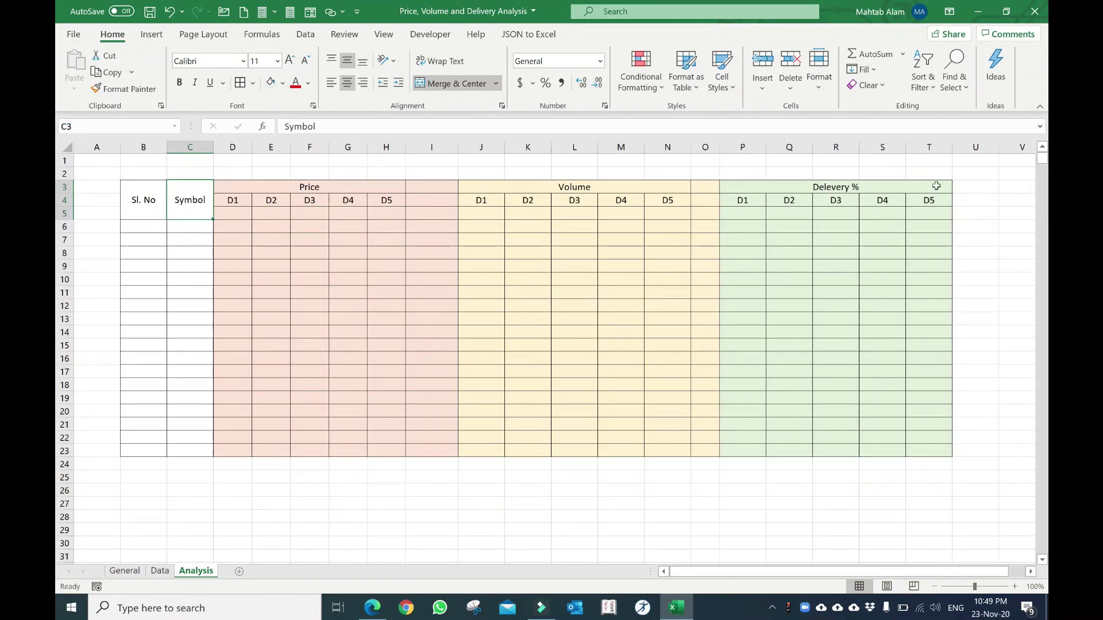
Extend the green fill and borders of the Delevery % block through column U.
{"action": "left_click_drag", "start_coordinate": [936, 186], "coordinate": [963, 445]}
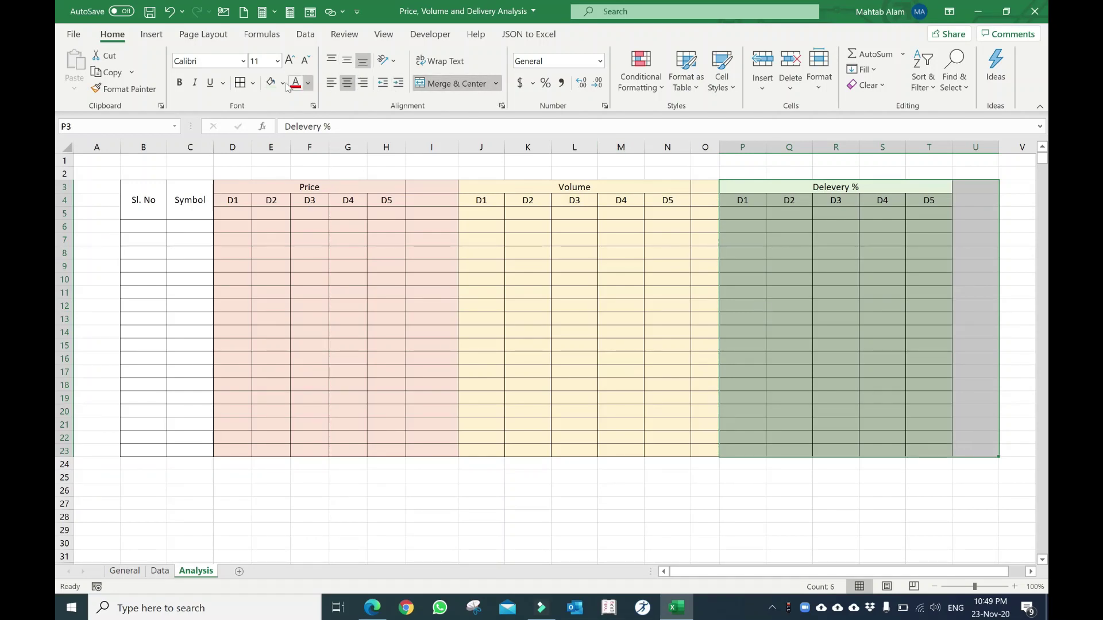
{"action": "left_click", "coordinate": [268, 84]}
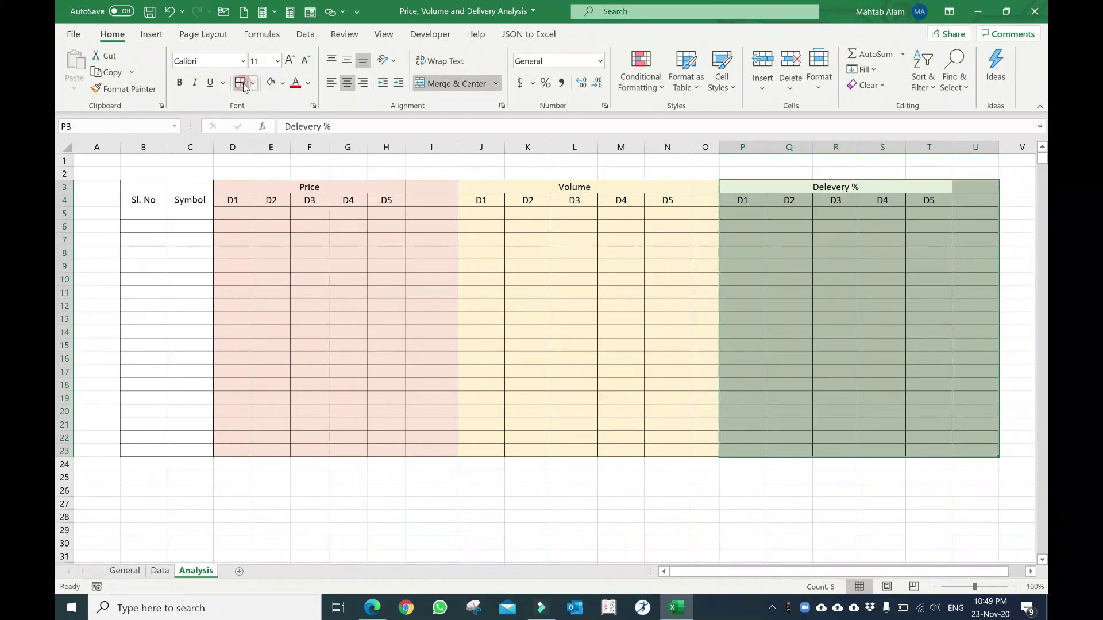
{"action": "left_click", "coordinate": [888, 252]}
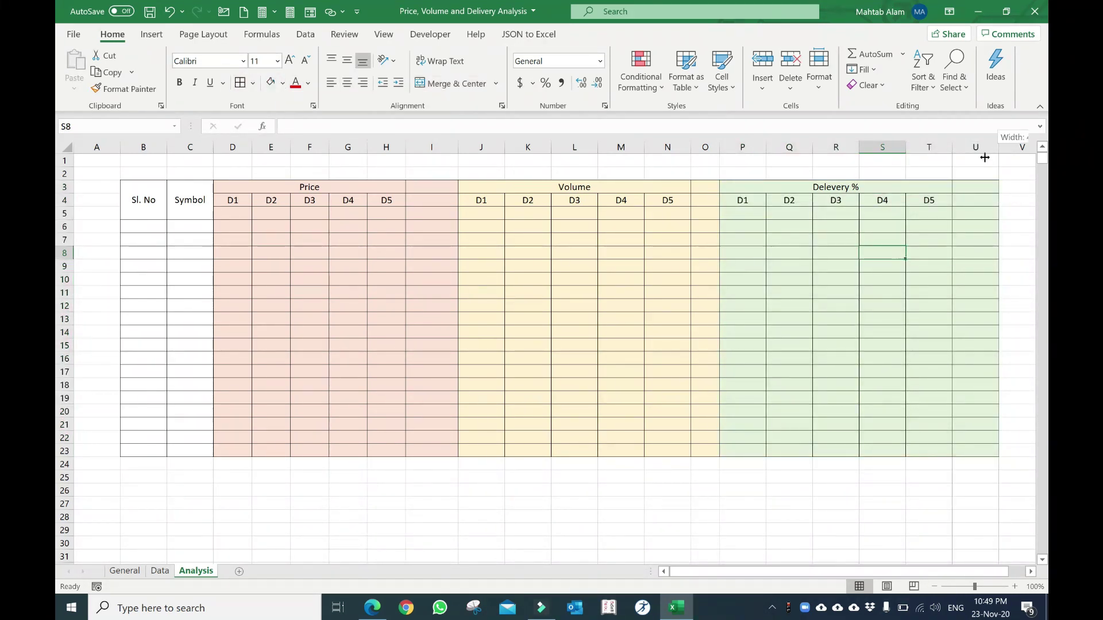
Narrow column U, widen the Symbol column and narrow the Sl. No column.
{"action": "left_click_drag", "start_coordinate": [998, 149], "coordinate": [986, 149]}
{"action": "left_click", "coordinate": [894, 222]}
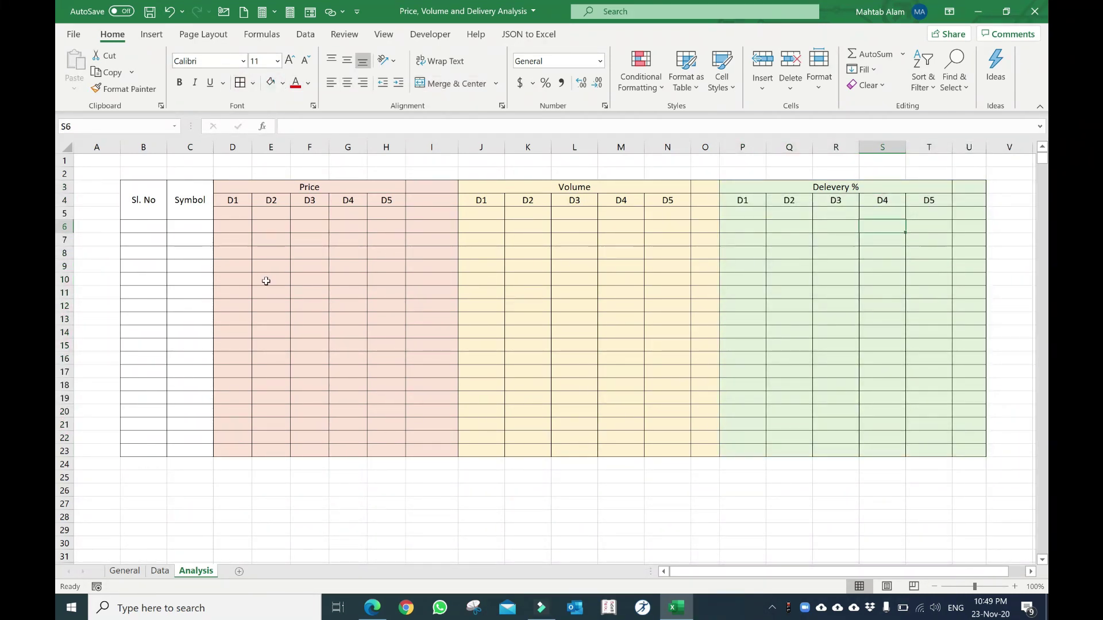
{"action": "left_click_drag", "start_coordinate": [213, 144], "coordinate": [279, 153]}
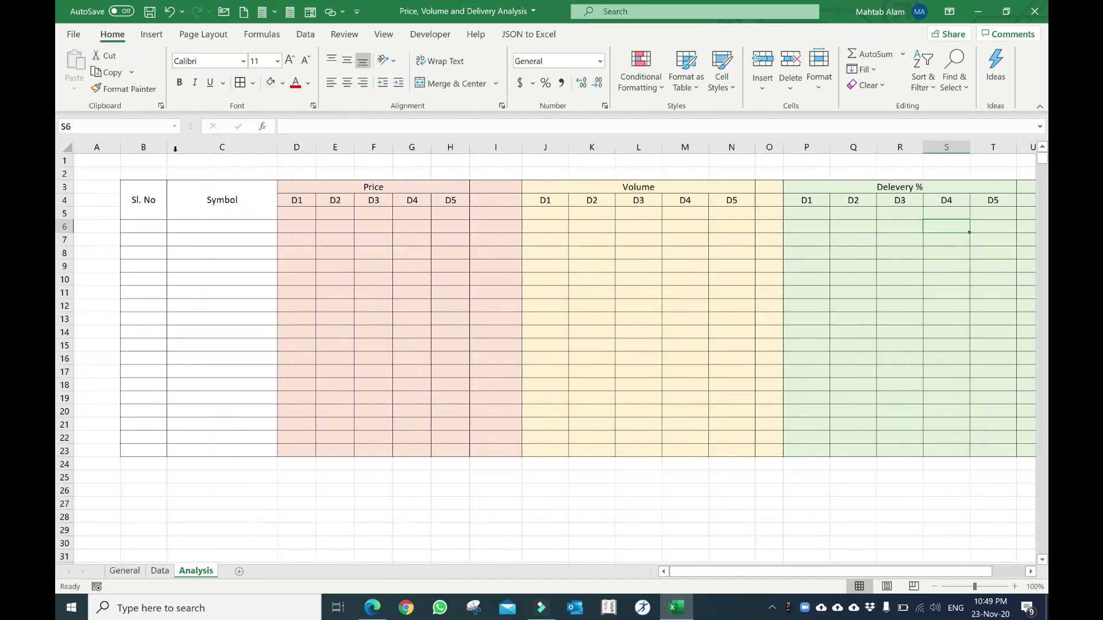
{"action": "left_click_drag", "start_coordinate": [167, 148], "coordinate": [100, 143]}
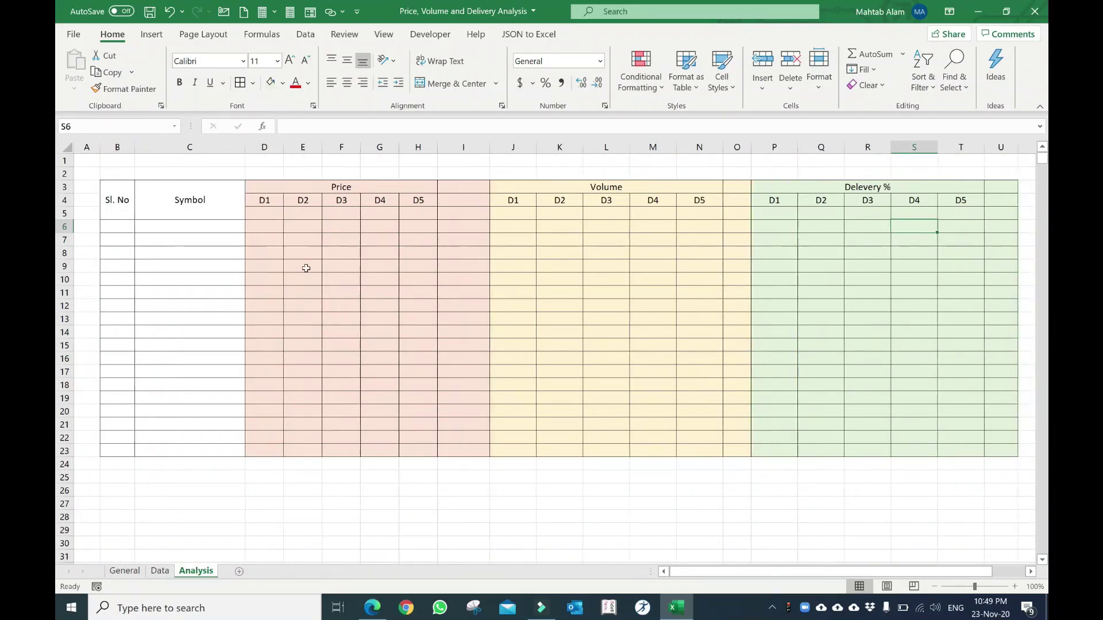
Freeze rows 1–5 so the headers stay visible when scrolling.
{"action": "left_click", "coordinate": [64, 227]}
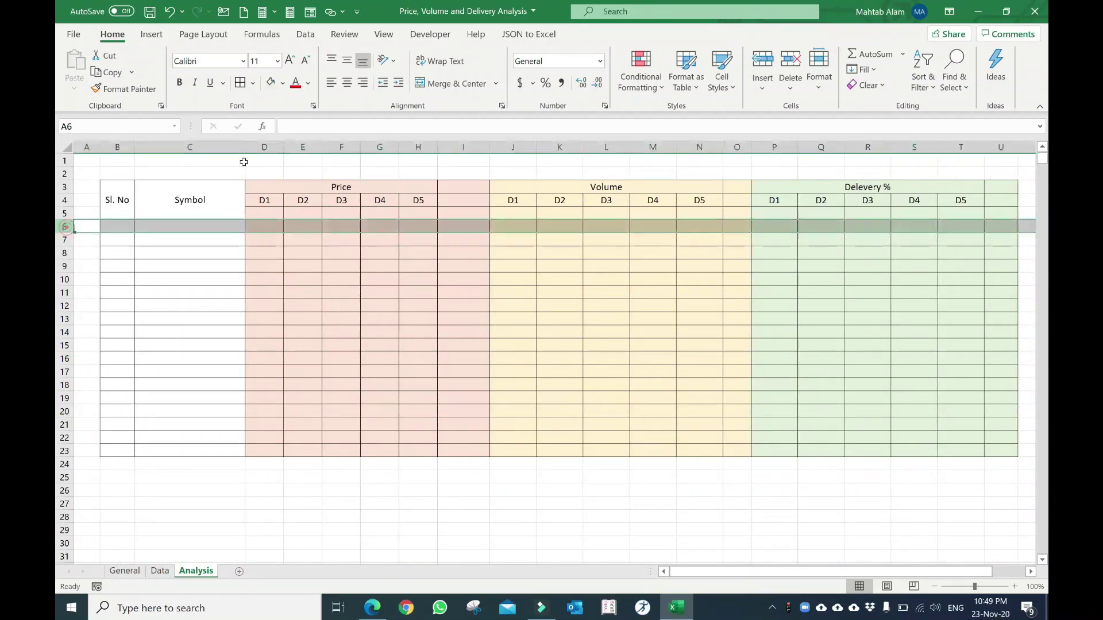
{"action": "left_click", "coordinate": [383, 34]}
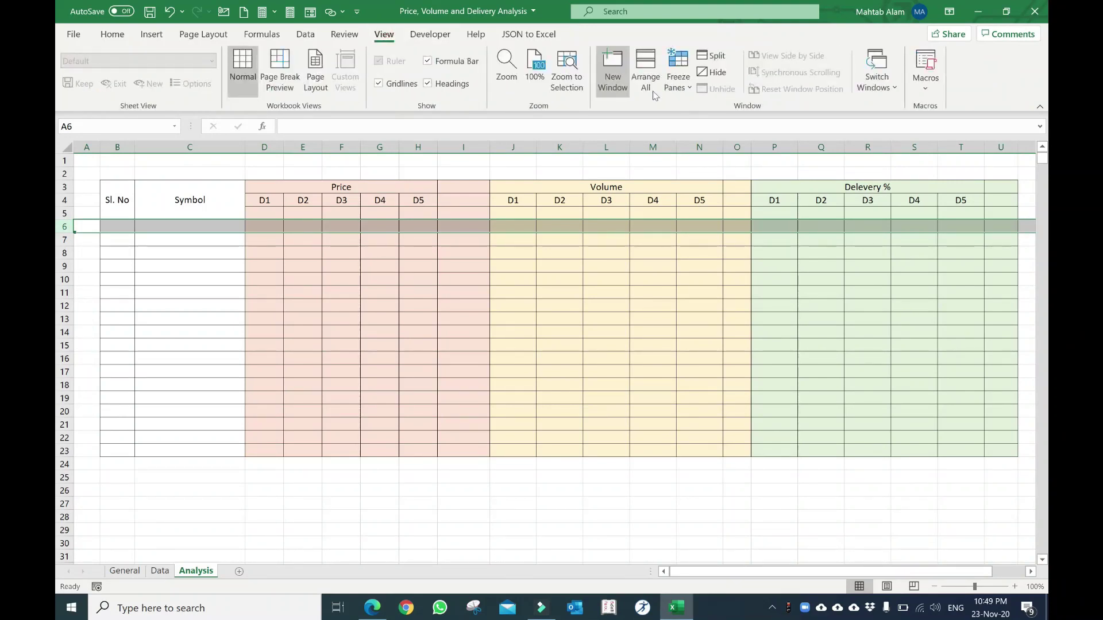
{"action": "left_click", "coordinate": [683, 93]}
{"action": "left_click", "coordinate": [718, 109]}
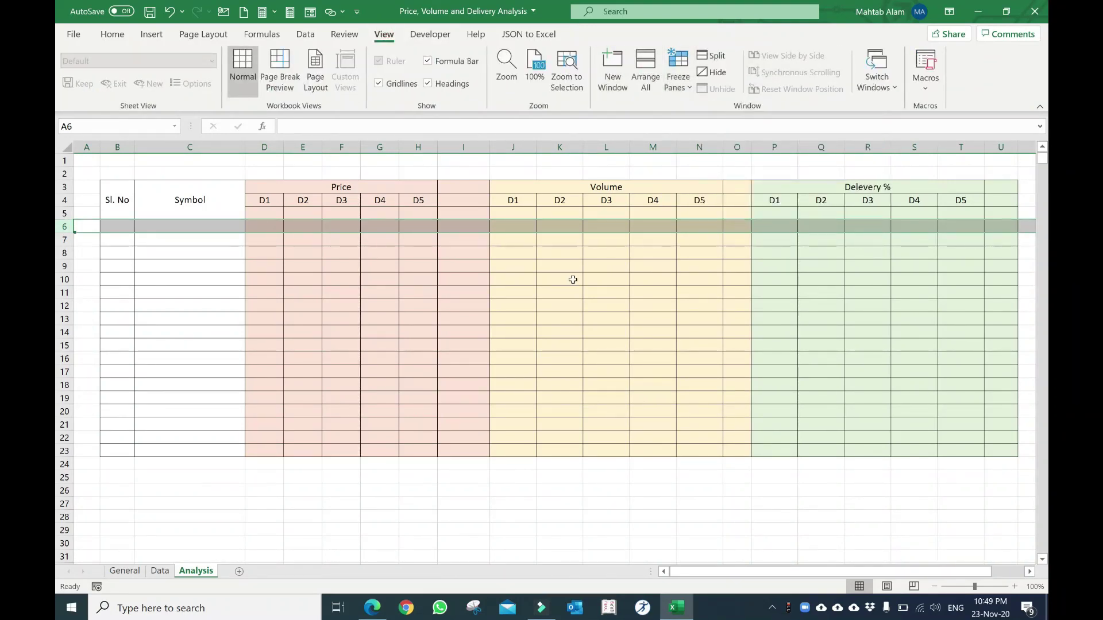
{"action": "left_click", "coordinate": [506, 266]}
{"action": "scroll", "coordinate": [439, 251], "scroll_direction": "down", "scroll_amount": 5}
{"action": "scroll", "coordinate": [438, 252], "scroll_direction": "up", "scroll_amount": 5}
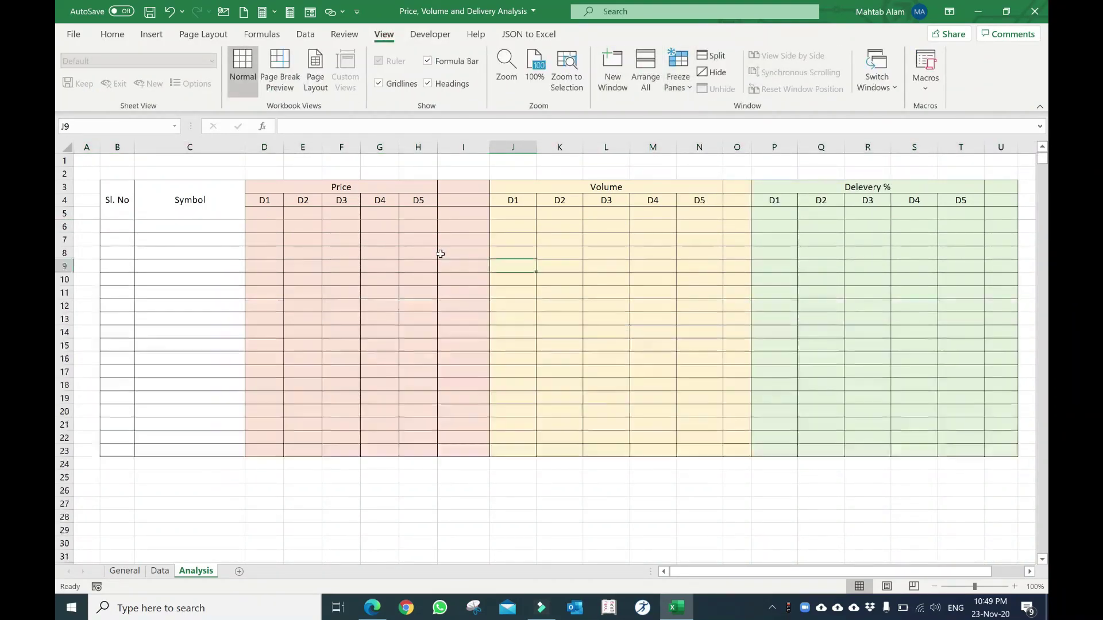
Fill row 5 from D5 to U5 with yellow.
{"action": "mouse_move", "coordinate": [261, 213]}
{"action": "left_mouse_down"}
{"action": "mouse_move", "coordinate": [954, 222]}
{"action": "mouse_move", "coordinate": [990, 211]}
{"action": "left_mouse_up"}
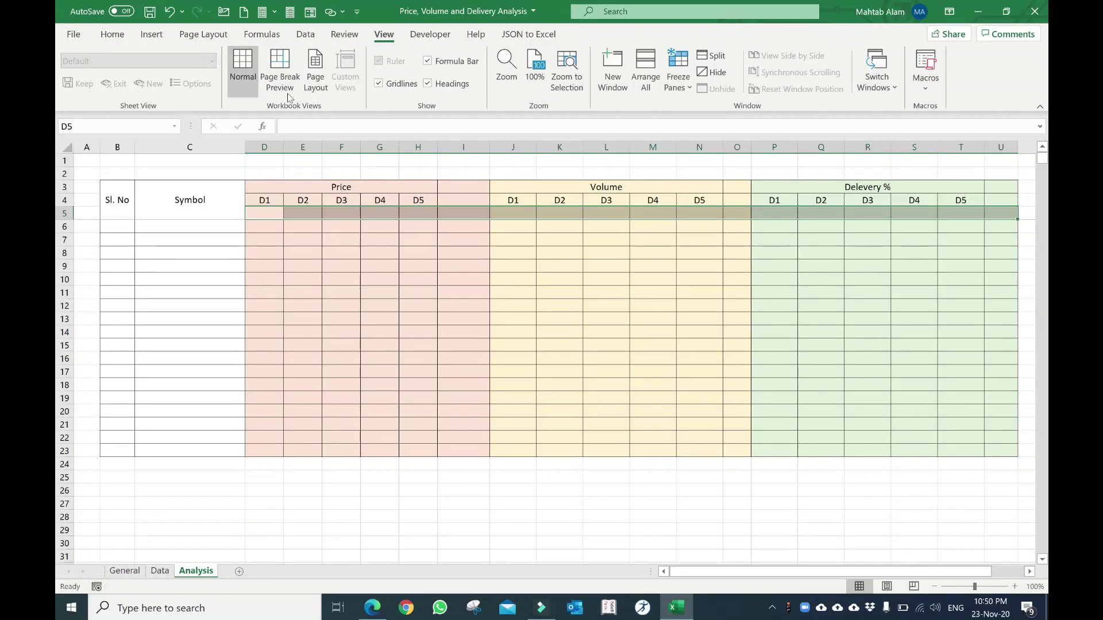
{"action": "left_click", "coordinate": [112, 34]}
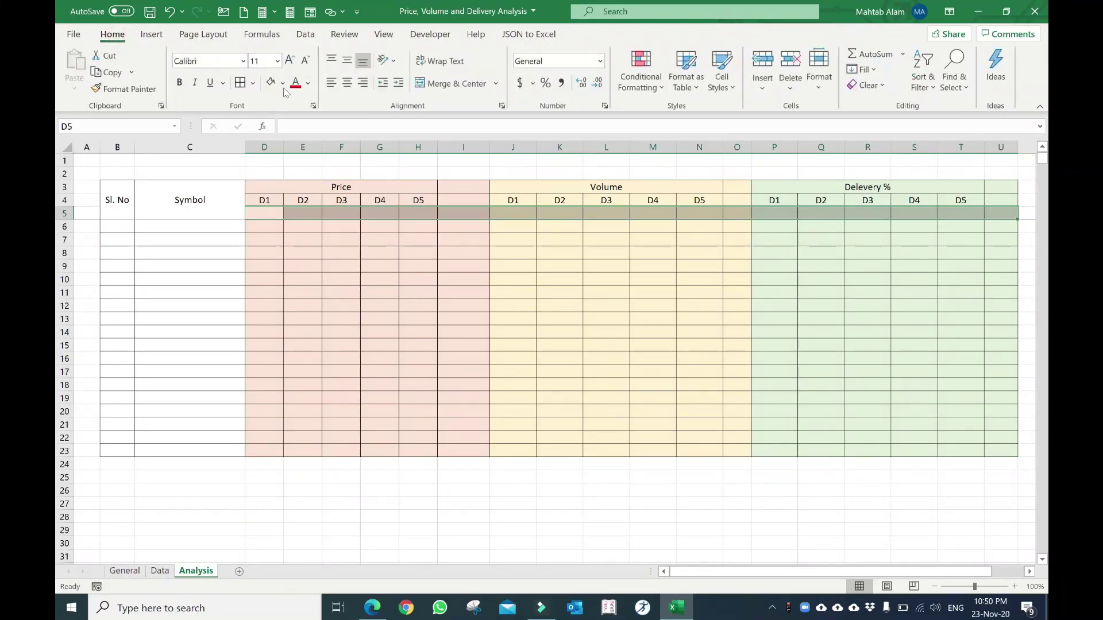
{"action": "left_click", "coordinate": [283, 83]}
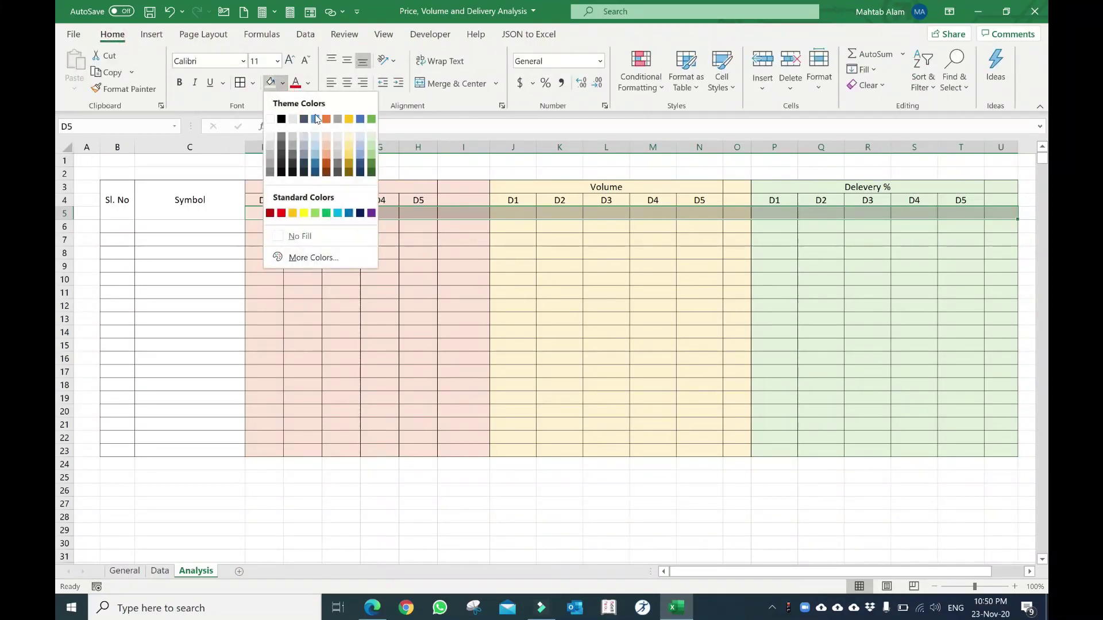
{"action": "left_click", "coordinate": [304, 213]}
{"action": "left_click", "coordinate": [348, 283]}
{"action": "left_click", "coordinate": [155, 239]}
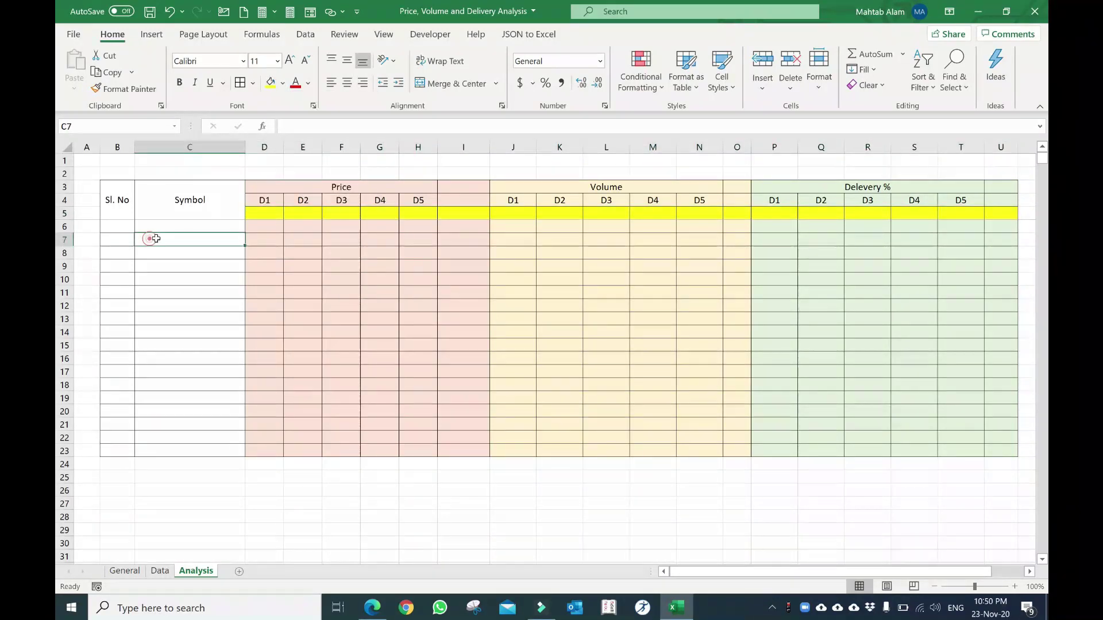
{"action": "left_click", "coordinate": [118, 227]}
Number the Sl. No column from 1 in B6 down to 880 in B885.
{"action": "type", "text": "1"}
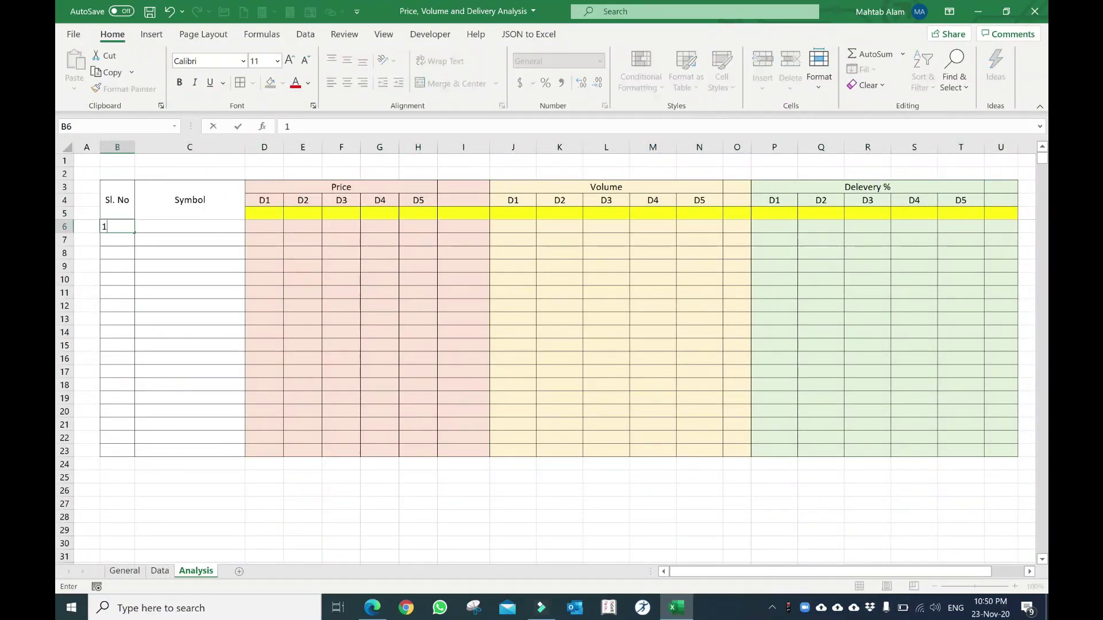
{"action": "key", "text": "Return"}
{"action": "type", "text": "2"}
{"action": "key", "text": "Return"}
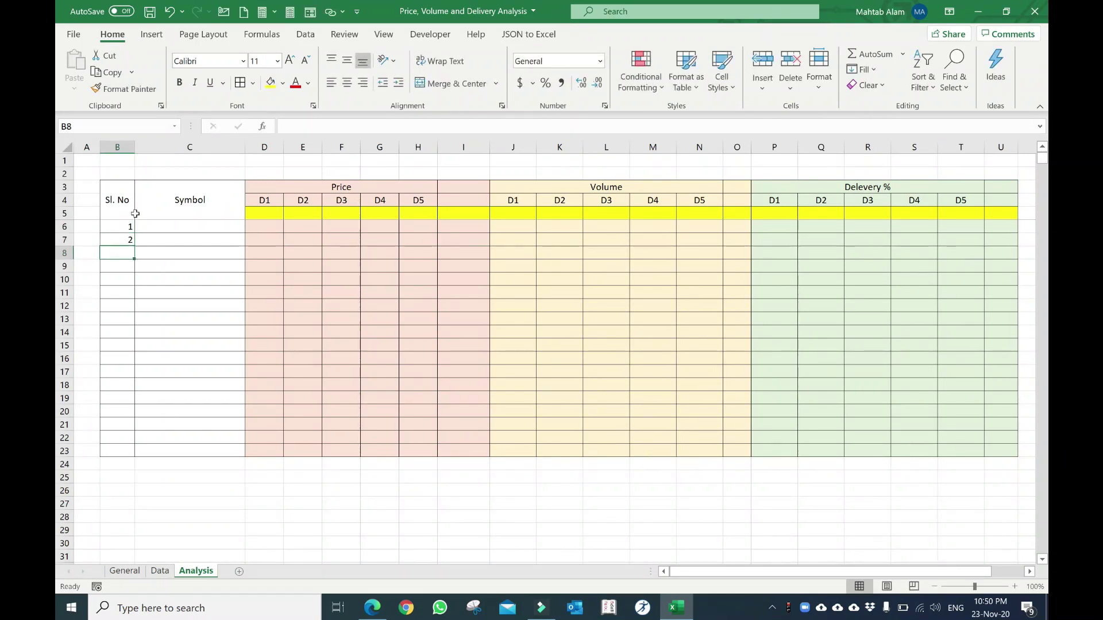
{"action": "left_click_drag", "start_coordinate": [115, 228], "coordinate": [125, 240]}
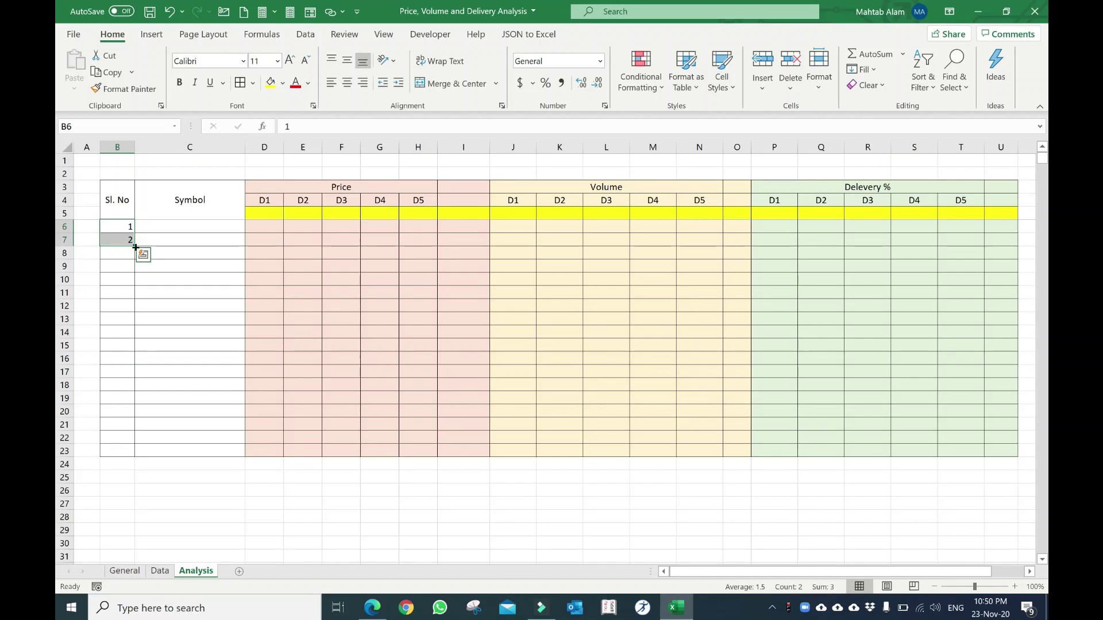
{"action": "left_click_drag", "start_coordinate": [135, 247], "coordinate": [120, 619]}
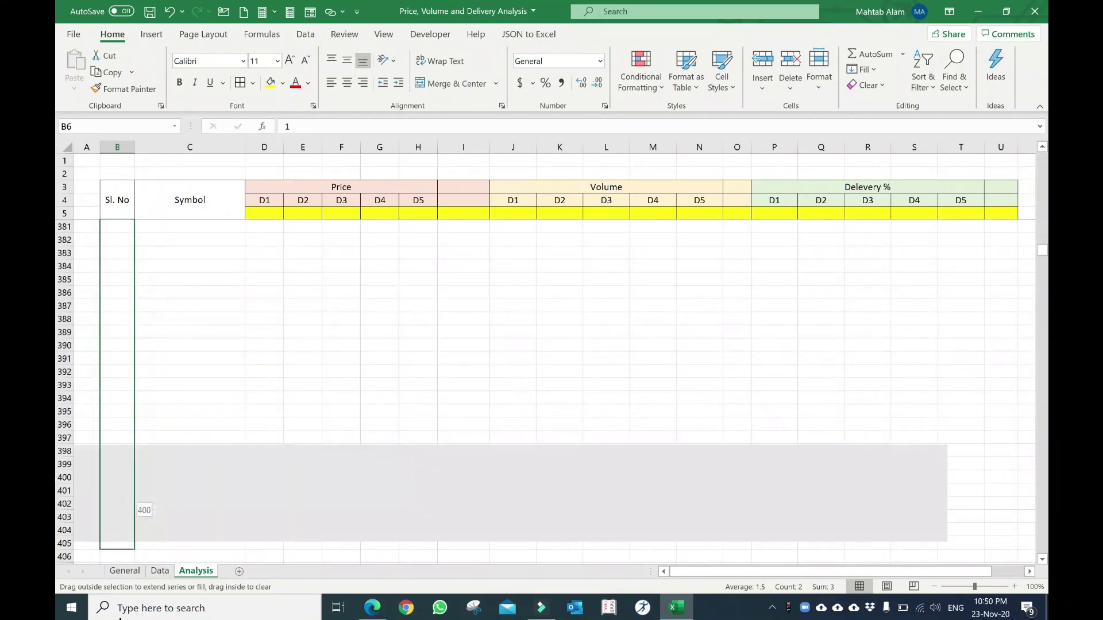
{"action": "left_click_drag", "start_coordinate": [120, 619], "coordinate": [120, 619]}
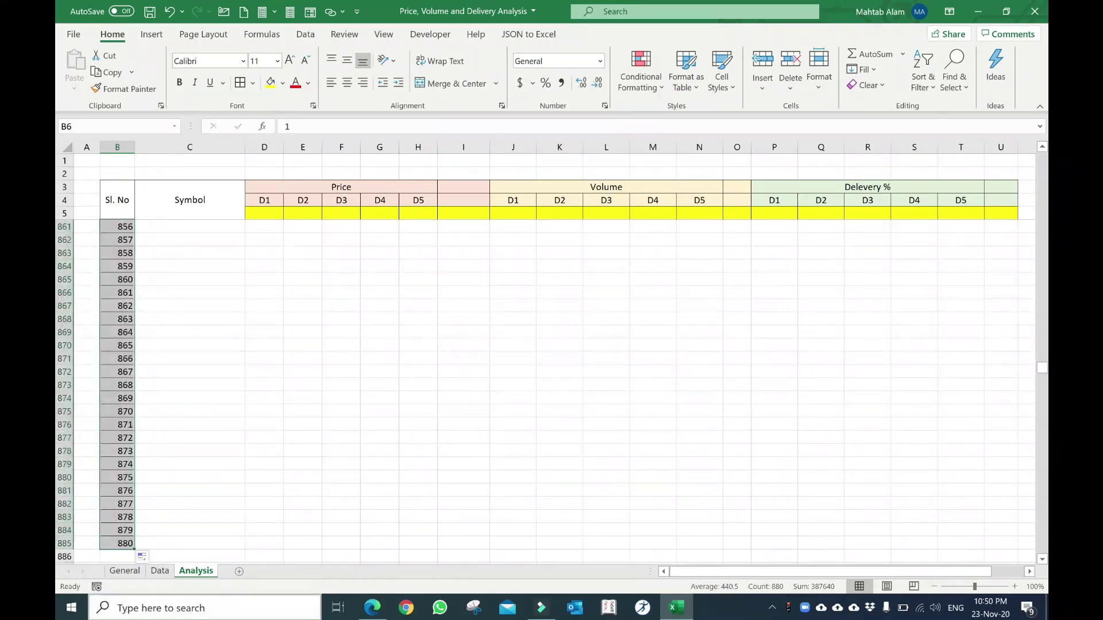
Check the General sheet's last SYMBOL number, 1614, then return to the Analysis sheet.
{"action": "left_click", "coordinate": [125, 571]}
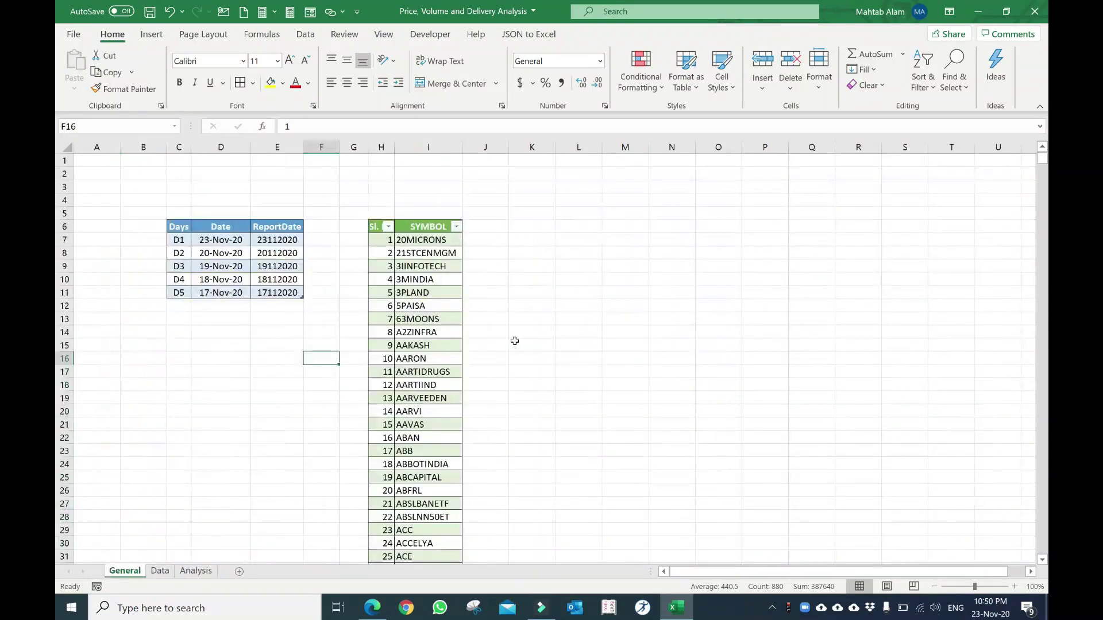
{"action": "scroll", "coordinate": [418, 369], "scroll_direction": "down", "scroll_amount": 2}
{"action": "left_click", "coordinate": [389, 377]}
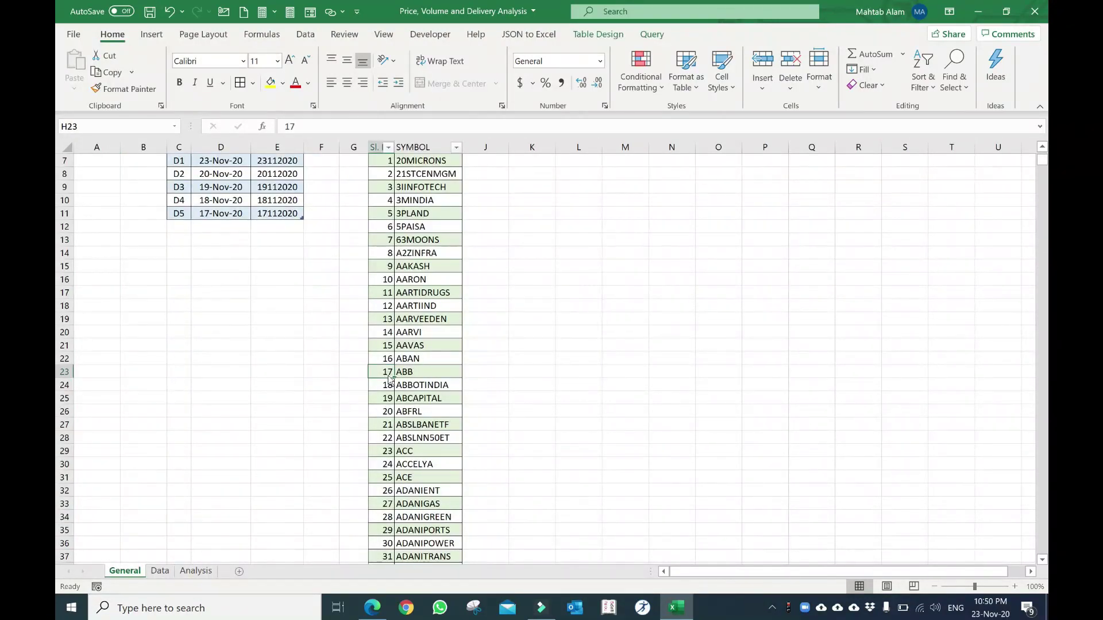
{"action": "key", "text": "ctrl+Down"}
{"action": "key", "text": "Down"}
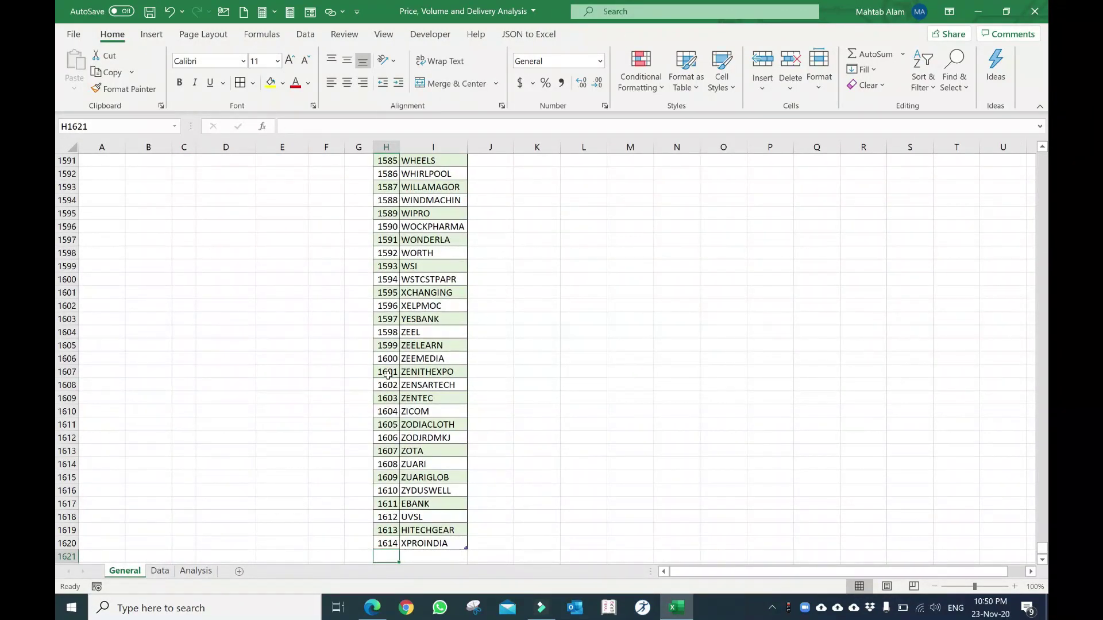
{"action": "key", "text": "Up"}
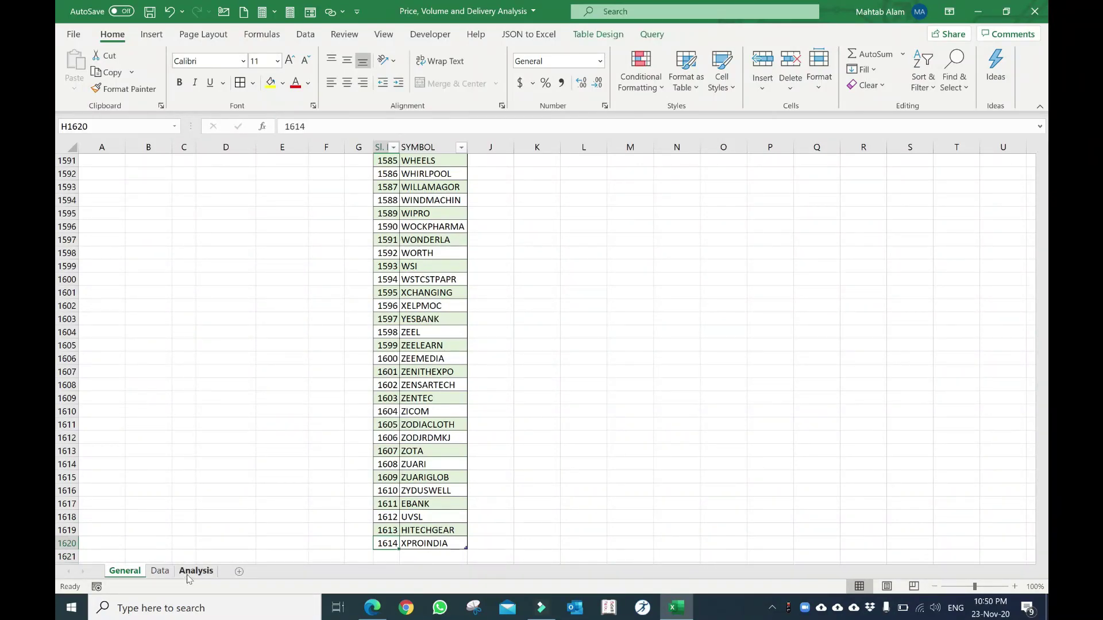
{"action": "left_click", "coordinate": [196, 571]}
{"action": "scroll", "coordinate": [173, 446], "scroll_direction": "down", "scroll_amount": 3}
{"action": "scroll", "coordinate": [120, 425], "scroll_direction": "down", "scroll_amount": 6}
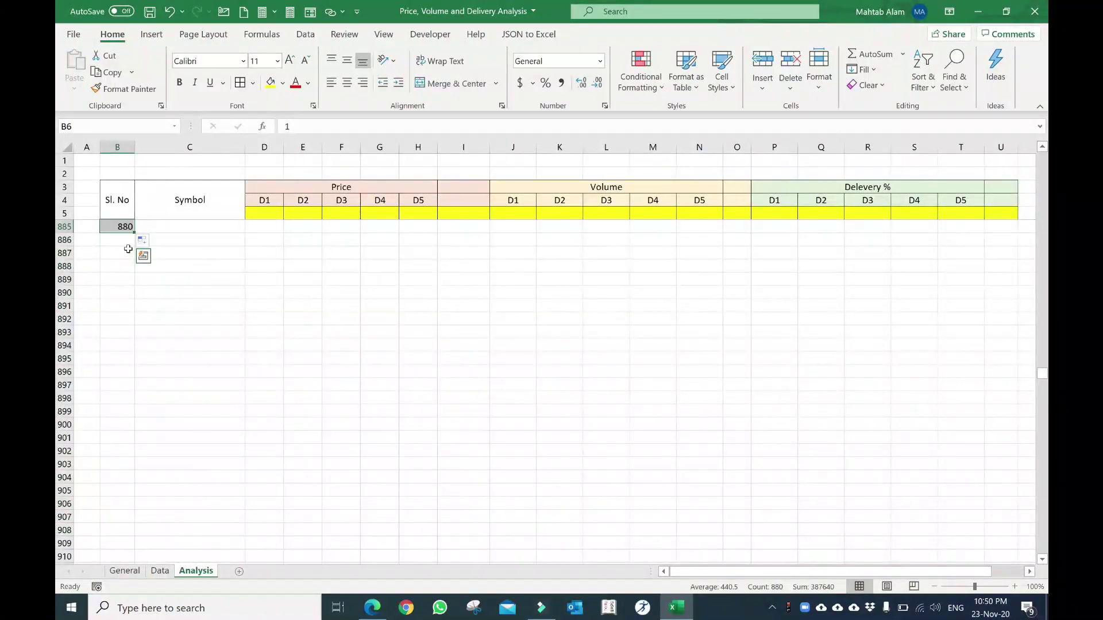
Continue the serial numbers down to 1617 in row 1622.
{"action": "left_click_drag", "start_coordinate": [135, 241], "coordinate": [95, 619]}
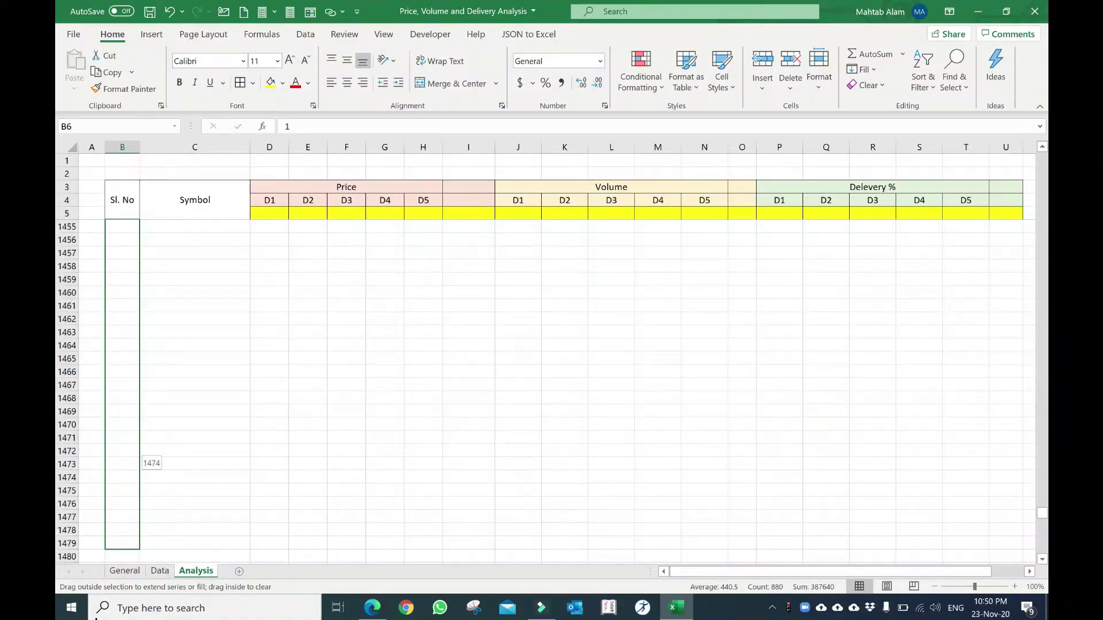
{"action": "left_click_drag", "start_coordinate": [120, 522], "coordinate": [108, 565]}
{"action": "scroll", "coordinate": [185, 392], "scroll_direction": "up", "scroll_amount": 6}
Select the table from B10 rightwards and down to row 1622.
{"action": "left_click", "coordinate": [185, 391]}
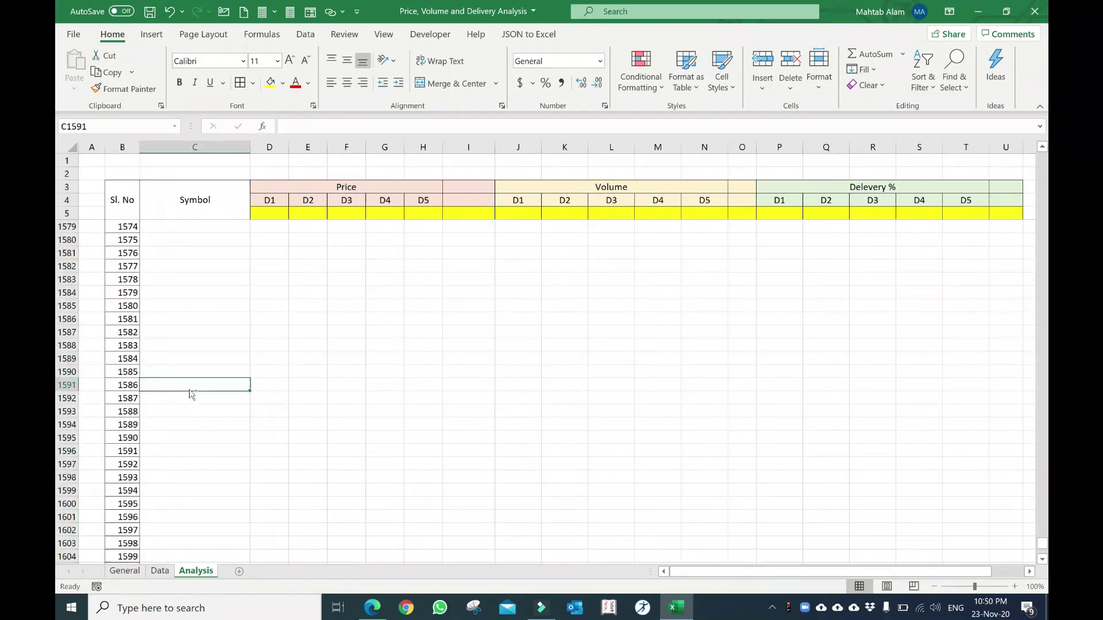
{"action": "key", "text": "ctrl+Up"}
{"action": "key", "text": "Down"}
{"action": "key", "text": "Down"}
{"action": "key", "text": "Down"}
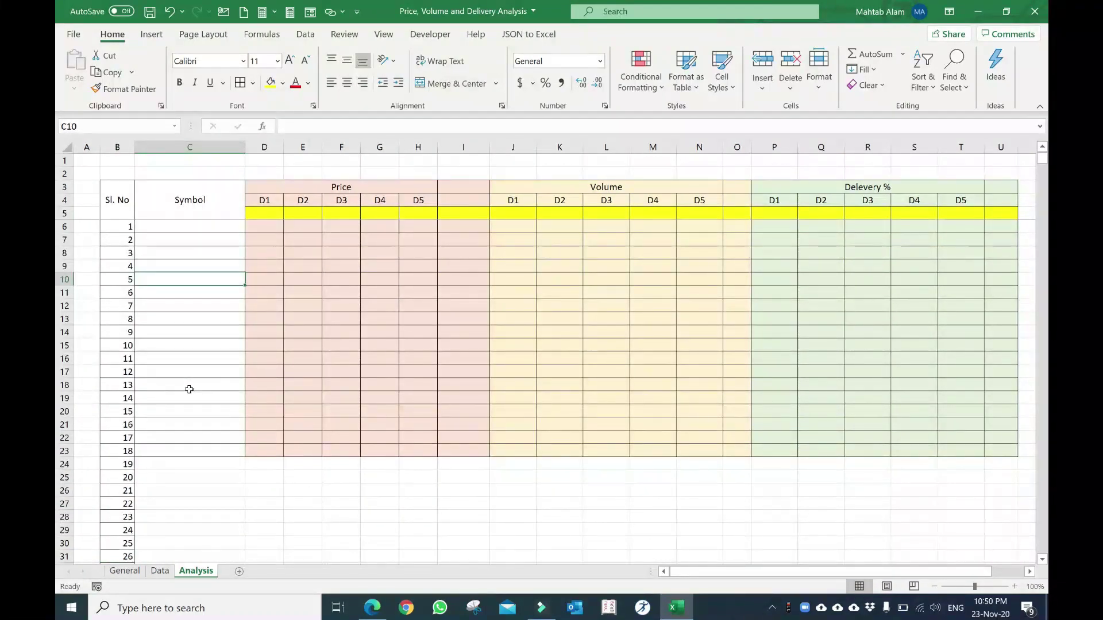
{"action": "key", "text": "shift+Right"}
{"action": "key", "text": "shift+Right"}
{"action": "key", "text": "shift+Right"}
{"action": "key", "text": "shift+Right"}
{"action": "key", "text": "shift+Right"}
{"action": "key", "text": "shift+Right"}
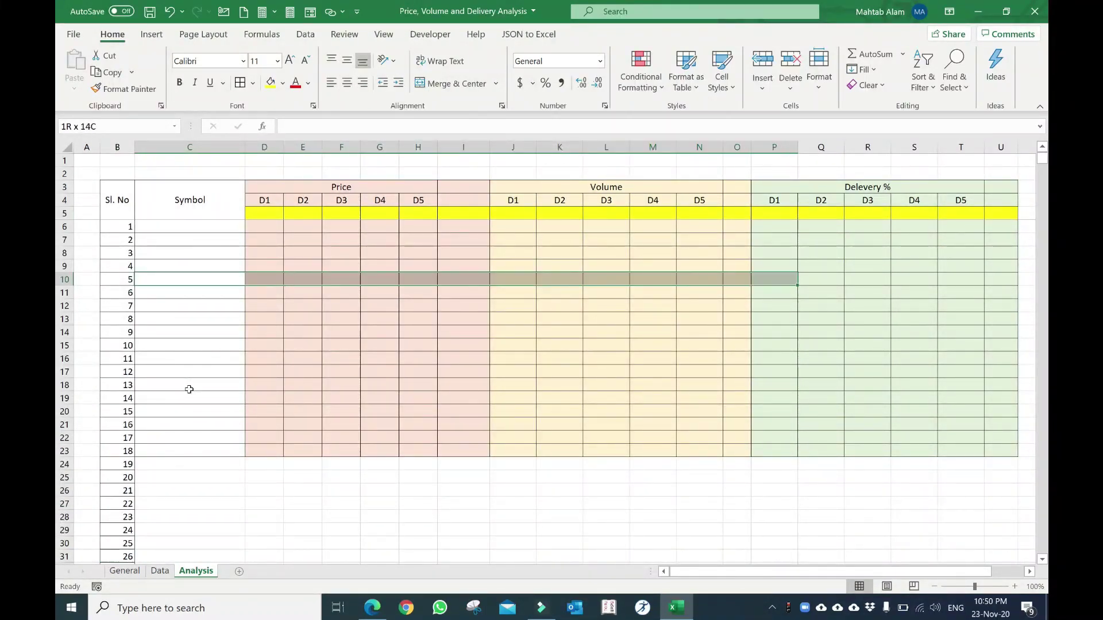
{"action": "key", "text": "shift+Right"}
{"action": "key", "text": "Left"}
{"action": "key", "text": "shift+Right"}
{"action": "key", "text": "shift+Right"}
{"action": "key", "text": "shift+Right"}
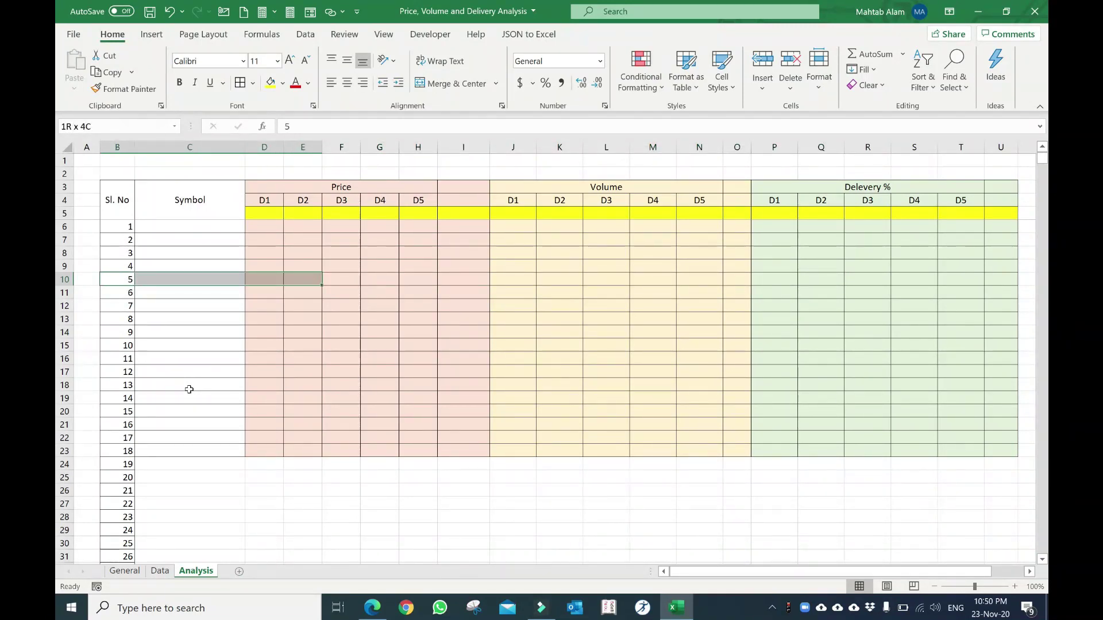
{"action": "key", "text": "shift+Right"}
{"action": "key", "text": "shift+Right"}
{"action": "key", "text": "shift+Right"}
{"action": "key", "text": "shift+Right"}
{"action": "key", "text": "shift+Right"}
{"action": "key", "text": "shift+Right"}
{"action": "key", "text": "shift+Right"}
{"action": "key", "text": "shift+Right"}
{"action": "key", "text": "shift+Right"}
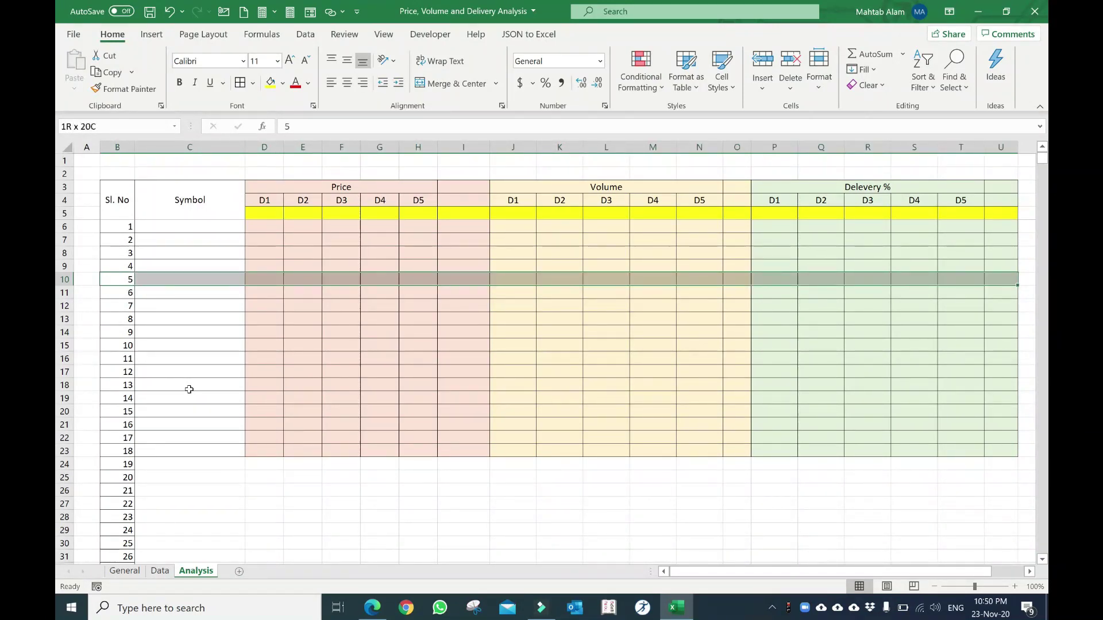
{"action": "key", "text": "ctrl+shift+Down"}
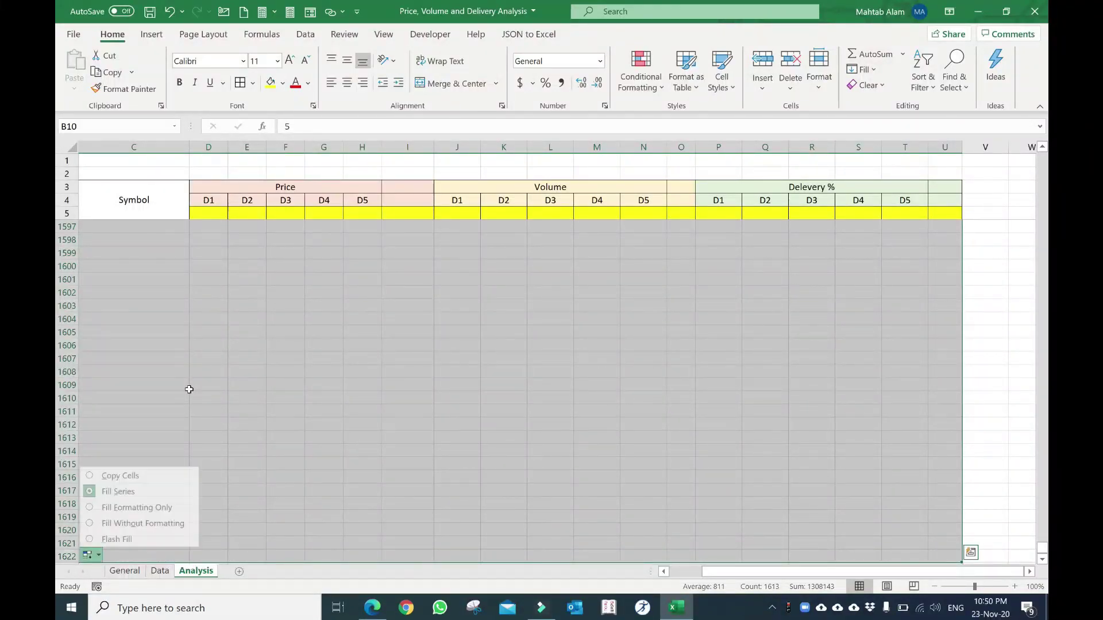
Clear the selection and return to the top of the table.
{"action": "left_click", "coordinate": [153, 372]}
{"action": "key", "text": "ctrl+Up"}
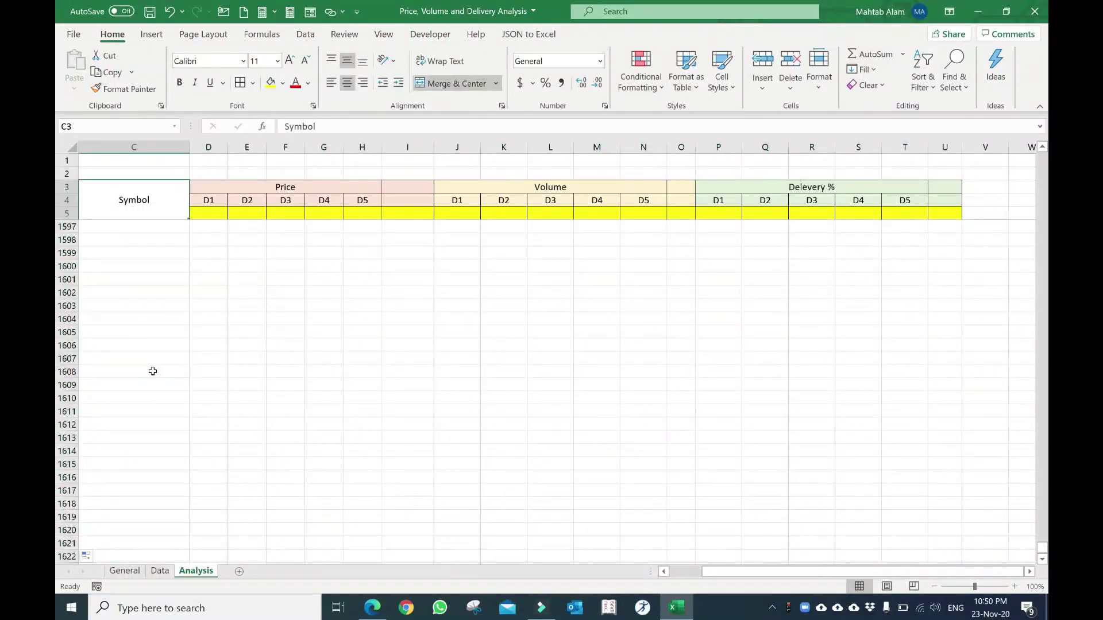
{"action": "key", "text": "Down"}
{"action": "scroll", "coordinate": [152, 371], "scroll_direction": "left", "scroll_amount": 1}
Paste the table's peach, gold and green fills and cell borders onto the data rows.
{"action": "scroll", "coordinate": [153, 372], "scroll_direction": "left", "scroll_amount": 1}
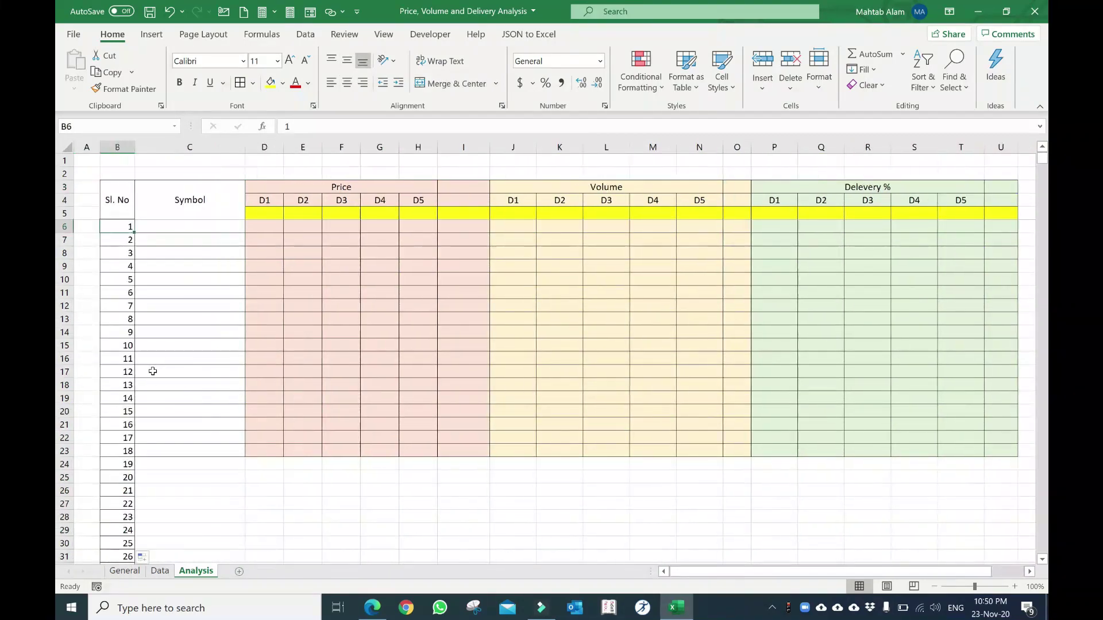
{"action": "key", "text": "Down"}
{"action": "key", "text": "shift+Right"}
{"action": "key", "text": "shift+Right"}
{"action": "key", "text": "shift+Right"}
{"action": "key", "text": "shift+Right"}
{"action": "key", "text": "shift+Right"}
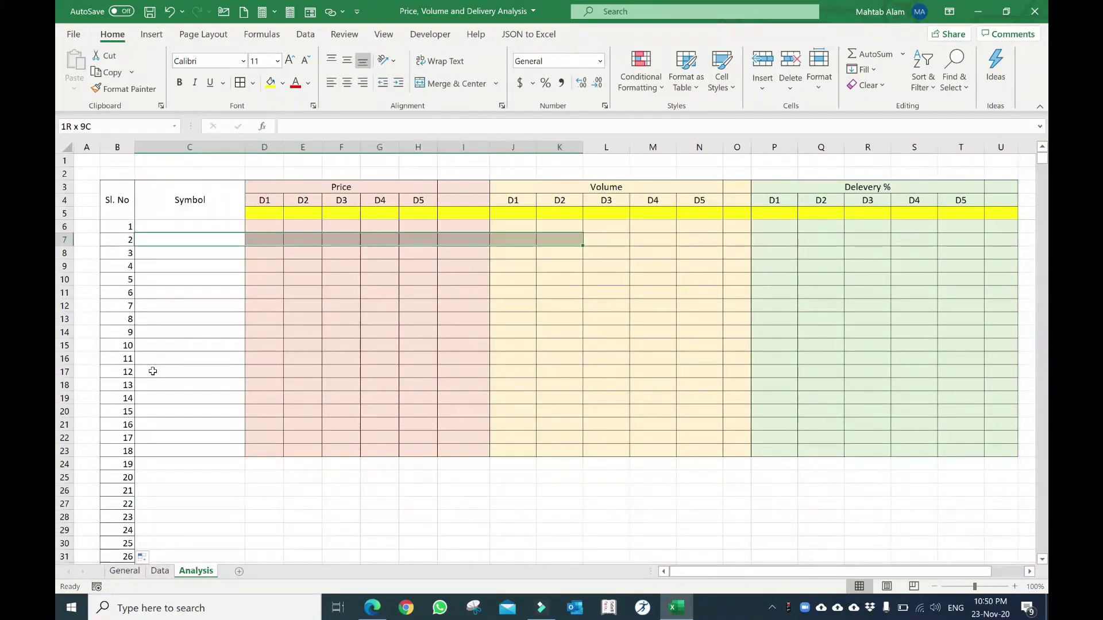
{"action": "key", "text": "shift+Right"}
{"action": "key", "text": "shift+Right"}
{"action": "key", "text": "shift+Right"}
{"action": "key", "text": "shift+Right"}
{"action": "key", "text": "shift+Right"}
{"action": "key", "text": "shift+Right"}
{"action": "key", "text": "shift+Right"}
{"action": "key", "text": "shift+Right"}
{"action": "key", "text": "shift+Right"}
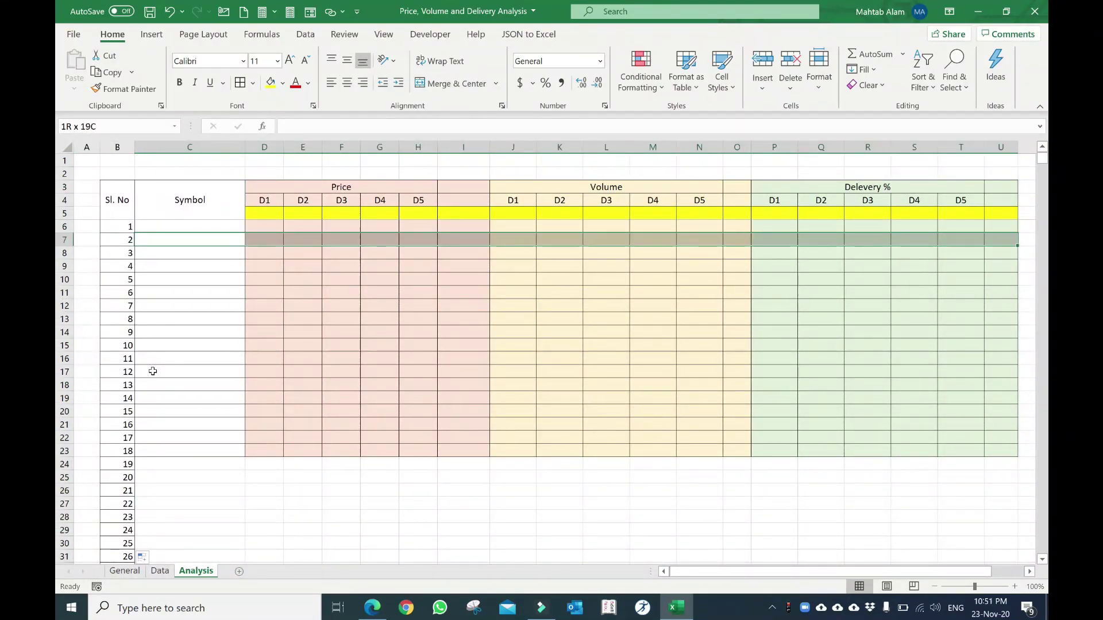
{"action": "key", "text": "shift+Down"}
{"action": "key", "text": "shift+Down"}
{"action": "key", "text": "shift+Down"}
{"action": "key", "text": "shift+Down"}
{"action": "key", "text": "shift+Down"}
{"action": "key", "text": "shift+Down"}
{"action": "key", "text": "shift+Down"}
{"action": "key", "text": "shift+Down"}
{"action": "key", "text": "shift+Down"}
{"action": "key", "text": "shift+Down"}
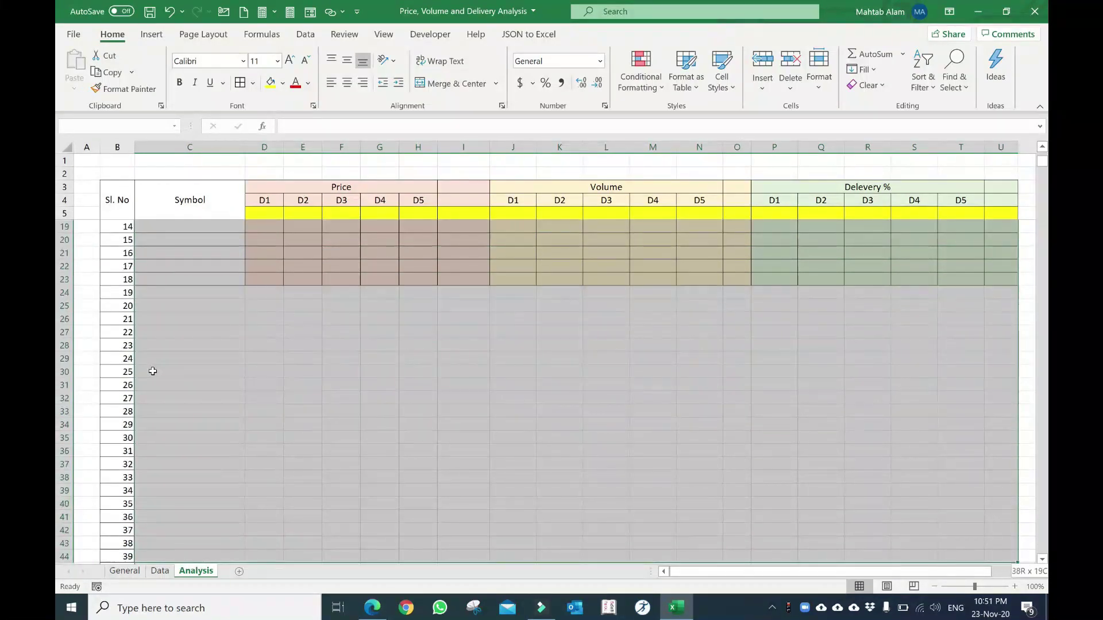
{"action": "key", "text": "shift+Down"}
{"action": "key", "text": "shift+Down"}
{"action": "key", "text": "shift+Down"}
{"action": "key", "text": "shift+Down"}
{"action": "key", "text": "shift+Down"}
{"action": "key", "text": "shift+Down"}
{"action": "key", "text": "shift+Down"}
{"action": "key", "text": "shift+Down"}
{"action": "key", "text": "shift+Down"}
{"action": "key", "text": "shift+Down"}
{"action": "key", "text": "shift+Down"}
{"action": "key", "text": "shift+Down"}
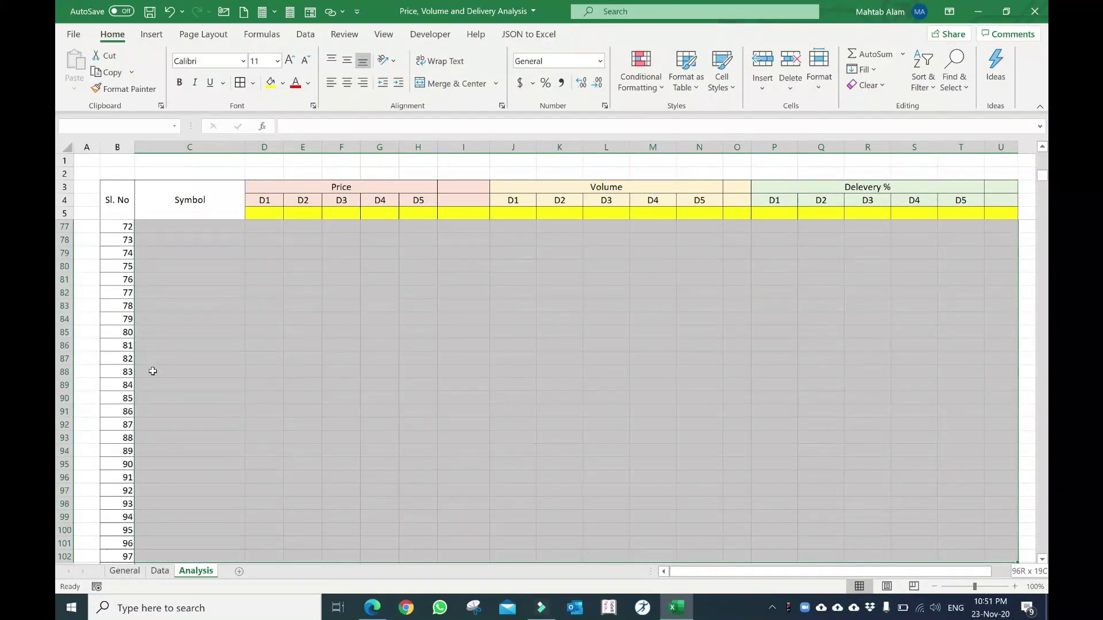
{"action": "key", "text": "shift+Down"}
{"action": "key", "text": "shift+Down"}
{"action": "key", "text": "shift+Down"}
{"action": "key", "text": "shift+Down"}
{"action": "key", "text": "shift+Down"}
{"action": "key", "text": "shift+Down"}
{"action": "key", "text": "shift+Down"}
{"action": "key", "text": "shift+Down"}
{"action": "key", "text": "shift+Down"}
{"action": "key", "text": "shift+Down"}
{"action": "key", "text": "shift+Down"}
{"action": "key", "text": "shift+Down"}
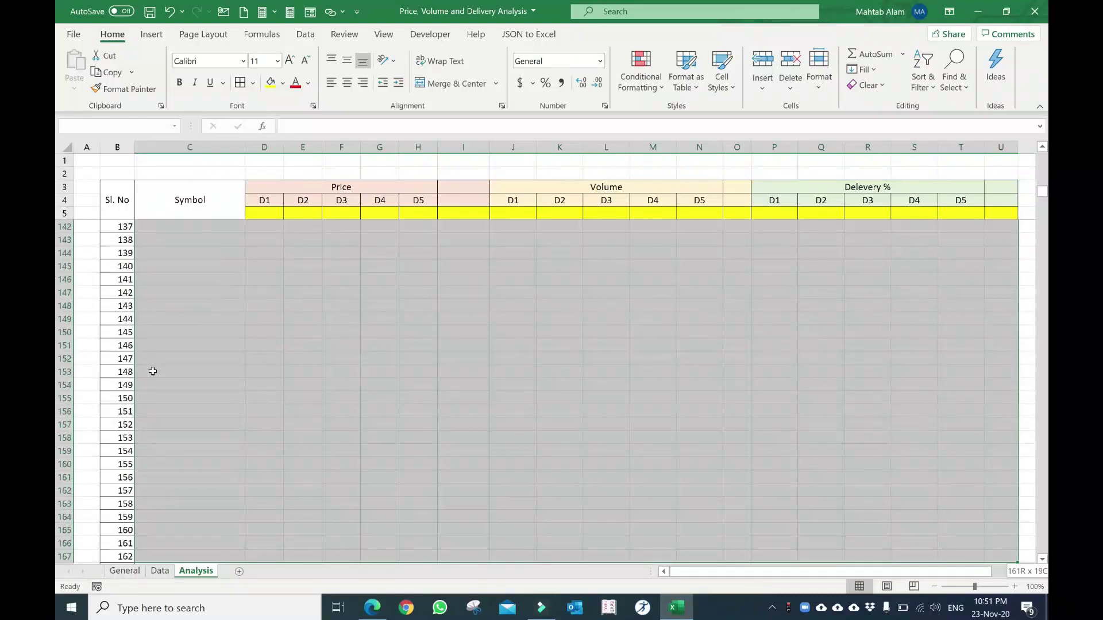
{"action": "key", "text": "shift+Down"}
{"action": "key", "text": "shift+Down"}
{"action": "key", "text": "shift+Down"}
{"action": "key", "text": "shift+Down"}
{"action": "key", "text": "shift+Down"}
{"action": "key", "text": "shift+Down"}
{"action": "key", "text": "shift+Down"}
{"action": "key", "text": "shift+Down"}
{"action": "key", "text": "shift+Down"}
{"action": "key", "text": "shift+Down"}
{"action": "key", "text": "shift+Down"}
{"action": "key", "text": "shift+Down"}
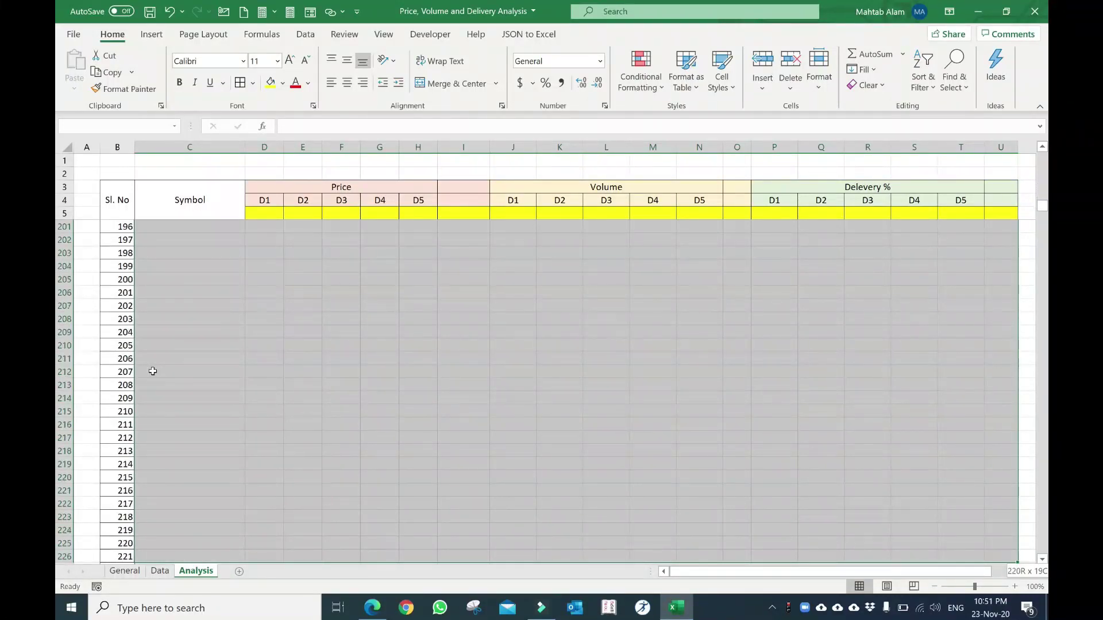
{"action": "key", "text": "shift+Down"}
{"action": "key", "text": "shift+Down"}
{"action": "key", "text": "shift+Down"}
{"action": "key", "text": "shift+Down"}
{"action": "key", "text": "shift+Down"}
{"action": "key", "text": "shift+Down"}
{"action": "key", "text": "shift+Down"}
{"action": "key", "text": "shift+Down"}
{"action": "key", "text": "shift+Down"}
{"action": "key", "text": "shift+Down"}
{"action": "key", "text": "shift+Down"}
{"action": "key", "text": "shift+Down"}
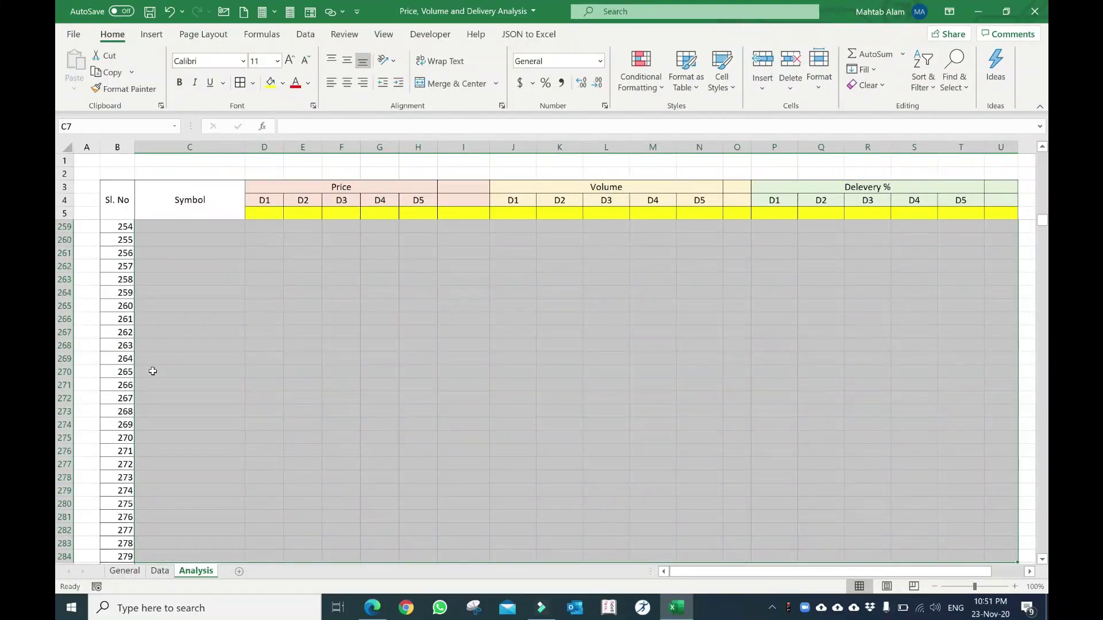
{"action": "key", "text": "ctrl+v"}
{"action": "scroll", "coordinate": [781, 236], "scroll_direction": "down", "scroll_amount": 12}
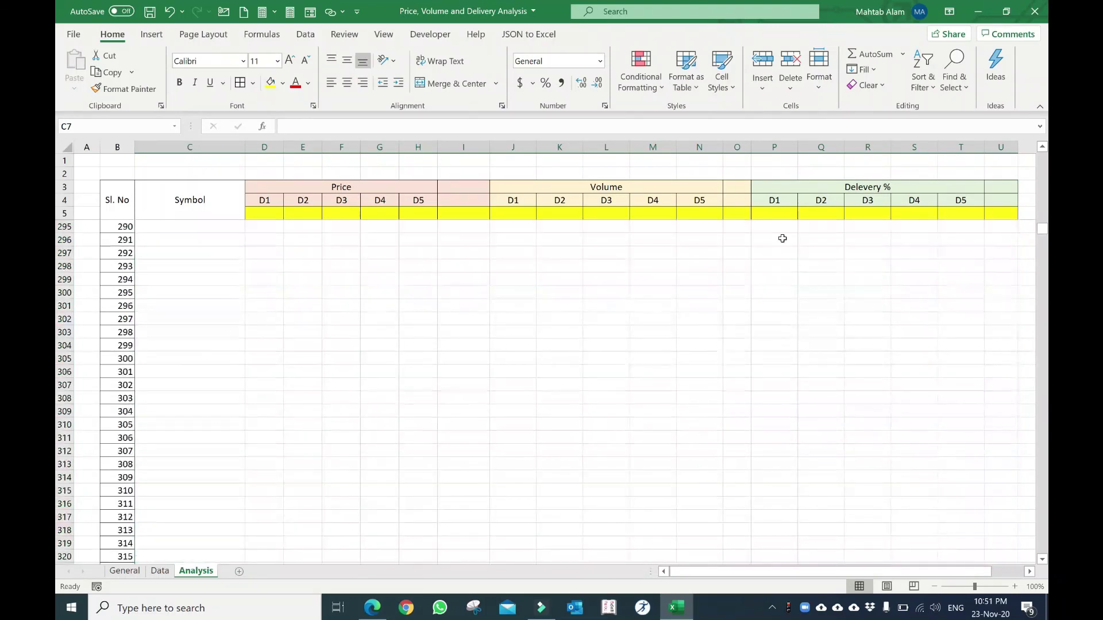
{"action": "scroll", "coordinate": [781, 236], "scroll_direction": "down", "scroll_amount": 1}
{"action": "scroll", "coordinate": [568, 275], "scroll_direction": "up", "scroll_amount": 5}
Check the table range by selecting from last row 1622 up to the top, then deselect.
{"action": "key", "text": "ctrl+Home"}
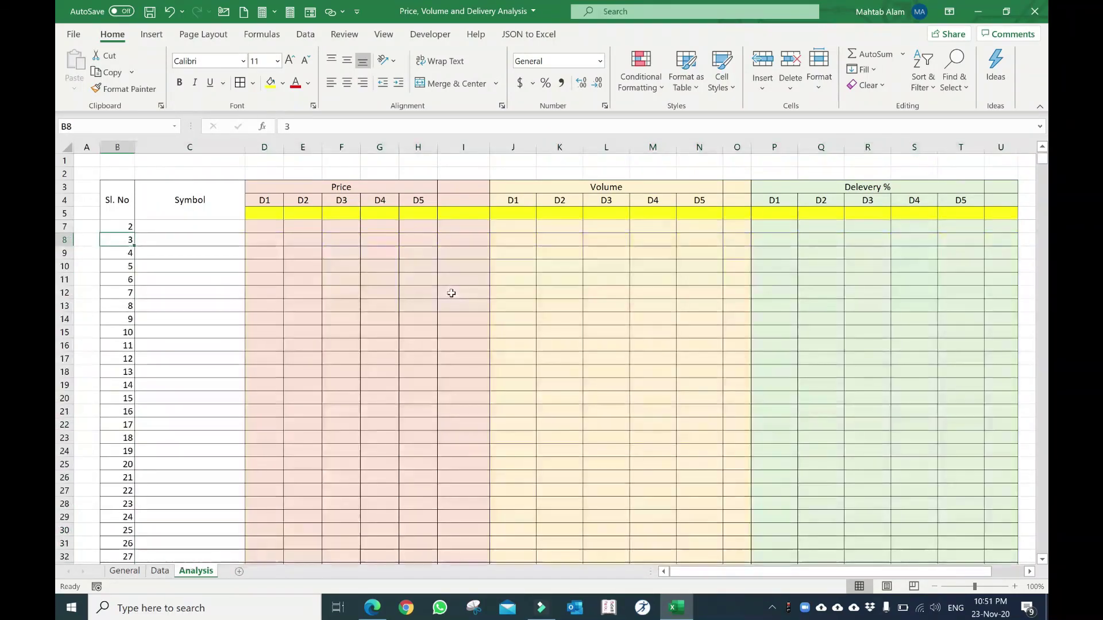
{"action": "key", "text": "ctrl+Down"}
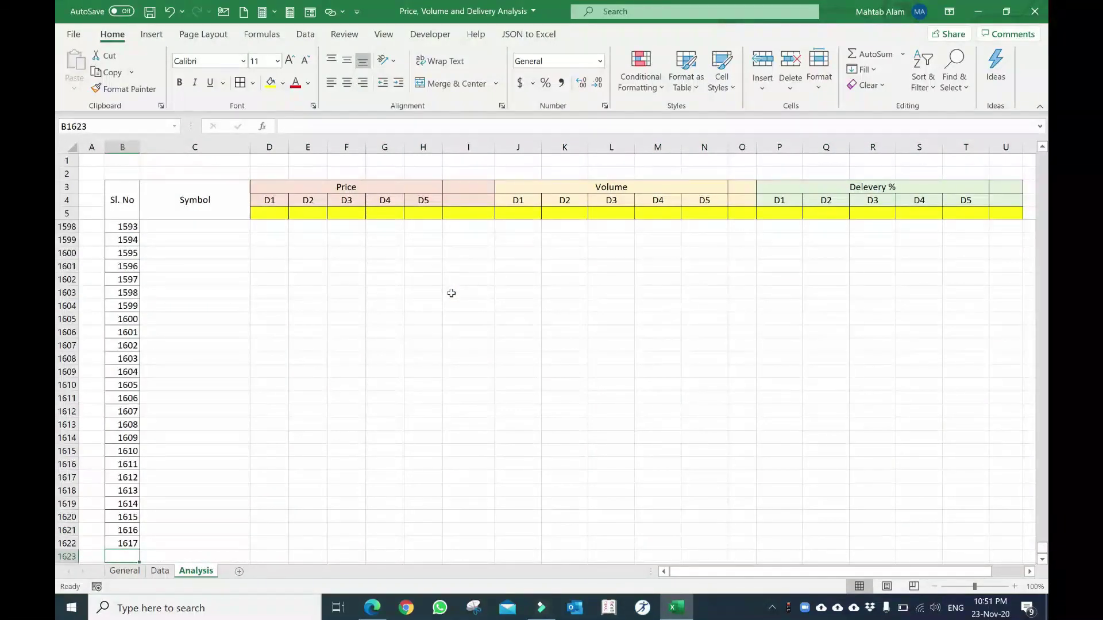
{"action": "key", "text": "Up"}
{"action": "key", "text": "Right"}
{"action": "key", "text": "shift+Right"}
{"action": "key", "text": "shift+Right"}
{"action": "key", "text": "shift+Right"}
{"action": "key", "text": "shift+Right"}
{"action": "key", "text": "shift+Right"}
{"action": "key", "text": "shift+Right"}
{"action": "key", "text": "shift+Right"}
{"action": "key", "text": "shift+Right"}
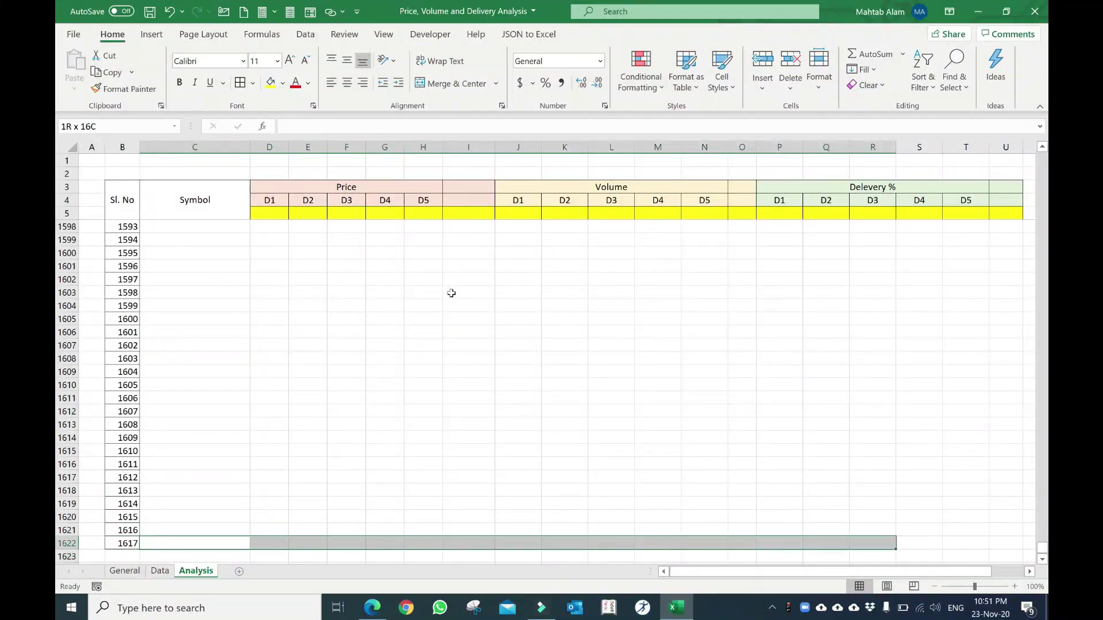
{"action": "key", "text": "shift+Right"}
{"action": "key", "text": "shift+Right"}
{"action": "key", "text": "shift+Right"}
{"action": "key", "text": "ctrl+shift+Up"}
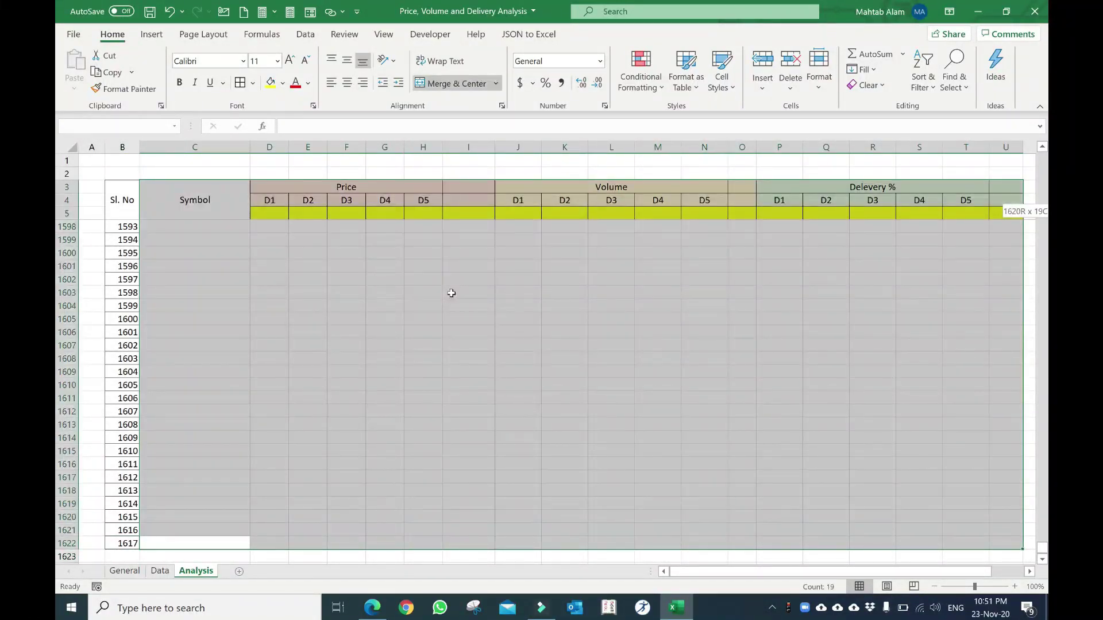
{"action": "key", "text": "shift+Down"}
{"action": "key", "text": "shift+Down"}
{"action": "key", "text": "shift+Down"}
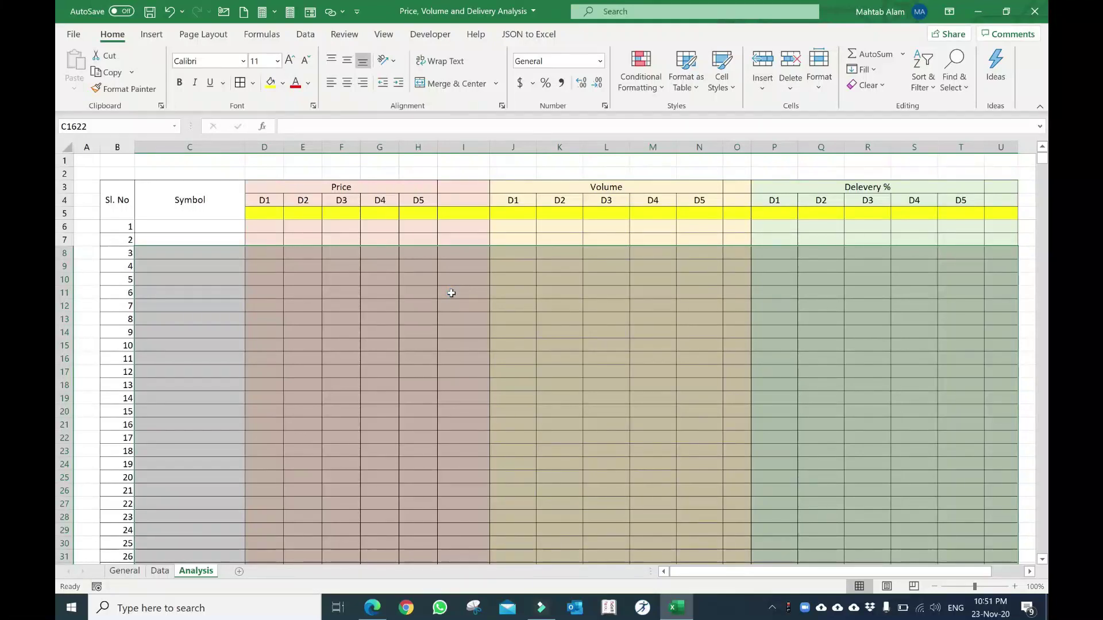
{"action": "key", "text": "shift+Up"}
{"action": "key", "text": "shift+Up"}
{"action": "scroll", "coordinate": [415, 342], "scroll_direction": "down", "scroll_amount": 4}
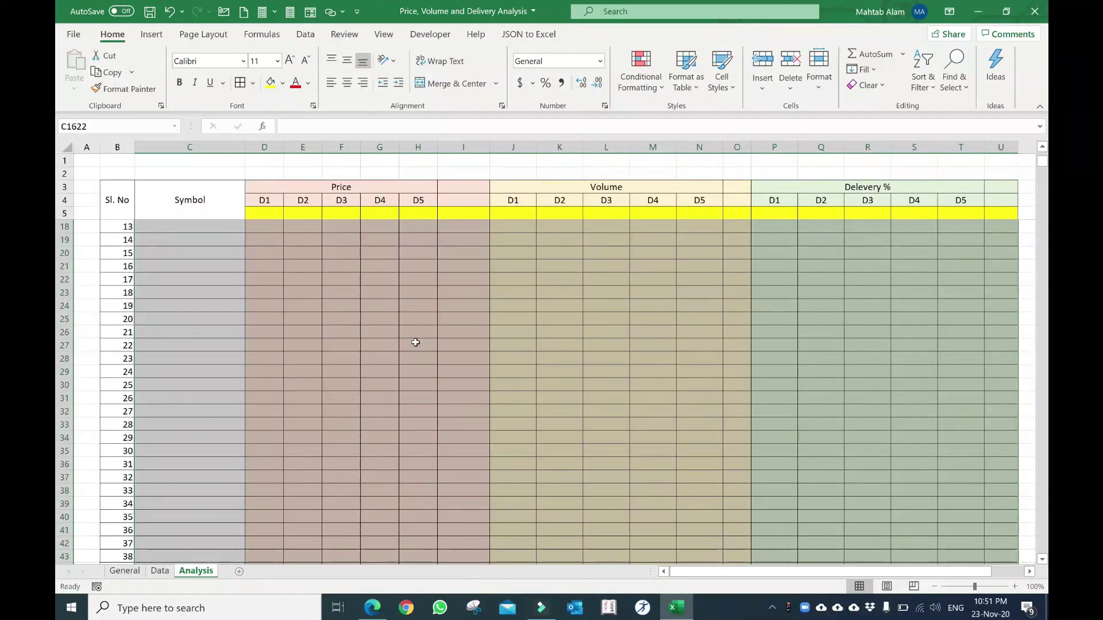
{"action": "scroll", "coordinate": [415, 343], "scroll_direction": "up", "scroll_amount": 4}
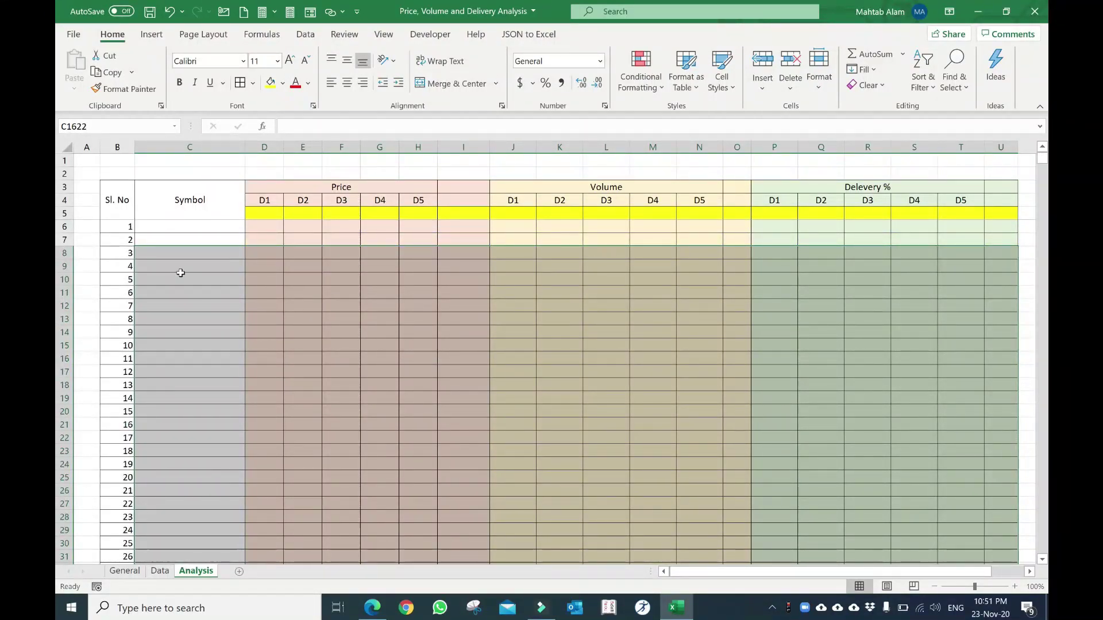
{"action": "left_click", "coordinate": [208, 264]}
{"action": "scroll", "coordinate": [211, 263], "scroll_direction": "down", "scroll_amount": 4}
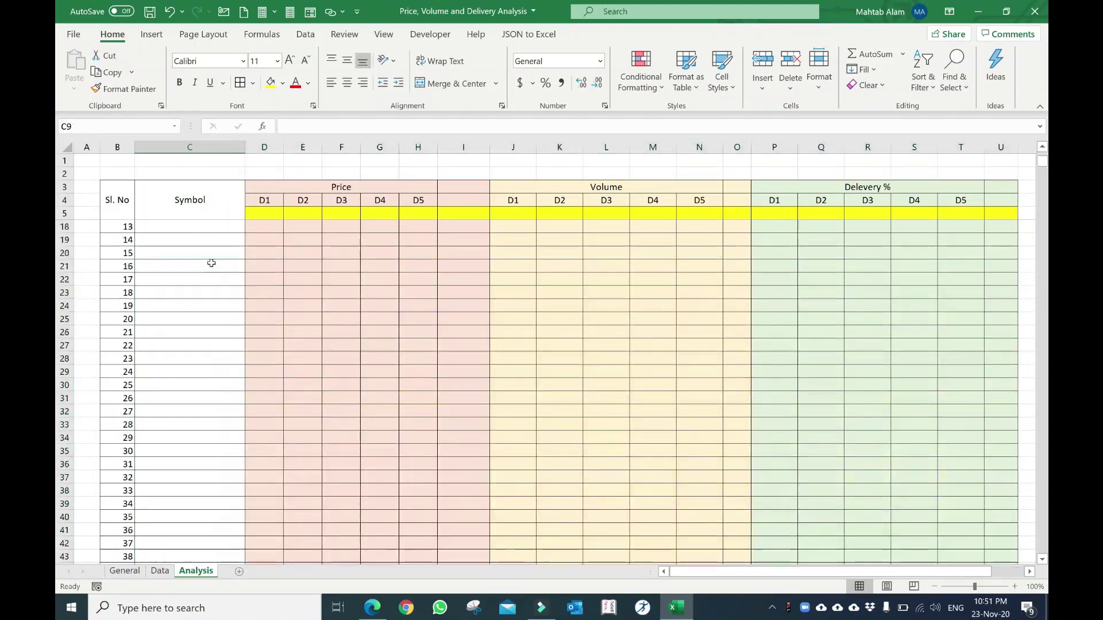
{"action": "scroll", "coordinate": [211, 263], "scroll_direction": "down", "scroll_amount": 4}
{"action": "scroll", "coordinate": [201, 247], "scroll_direction": "up", "scroll_amount": 8}
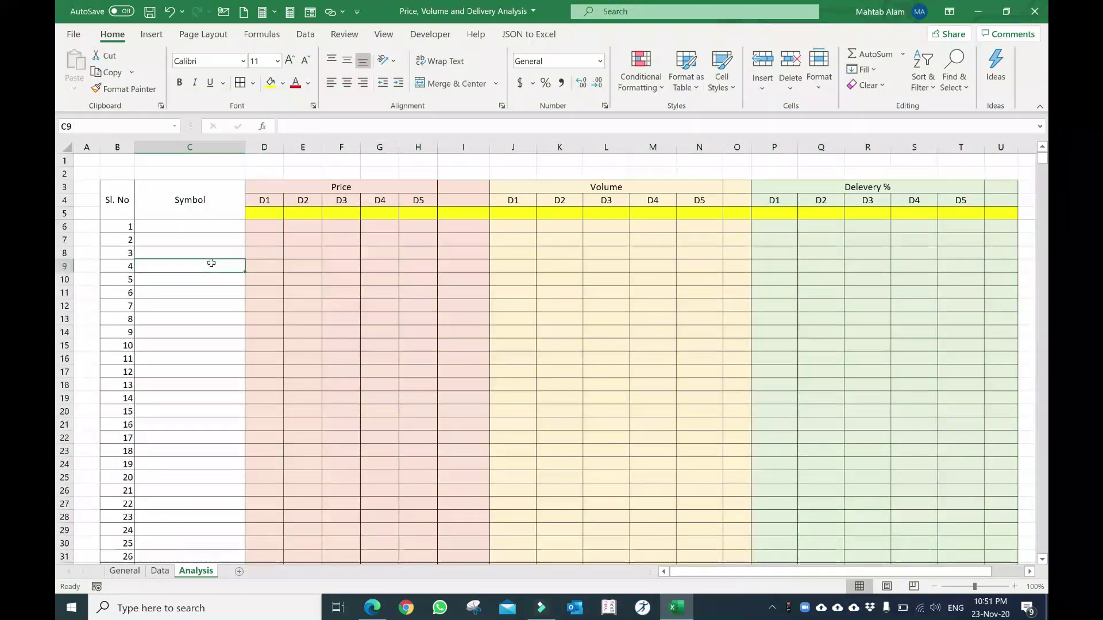
Enter =VLOOKUP(B6,Symbol,2,FALSE) in C6, using the General sheet's Sl. No and SYMBOL columns.
{"action": "left_click", "coordinate": [193, 225]}
{"action": "type", "text": "="}
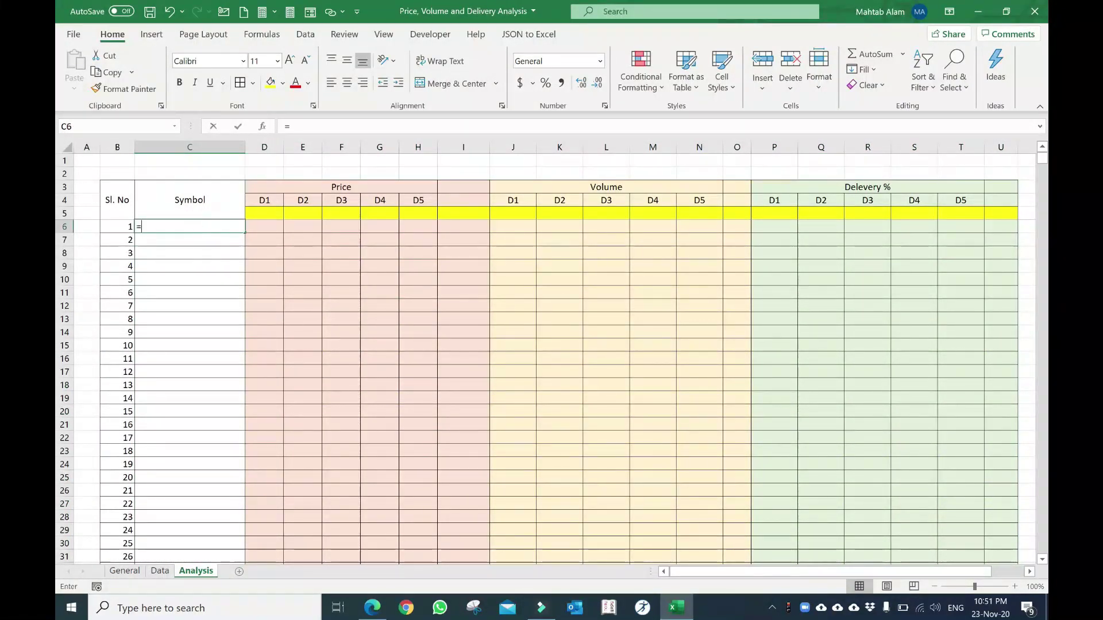
{"action": "type", "text": "V"}
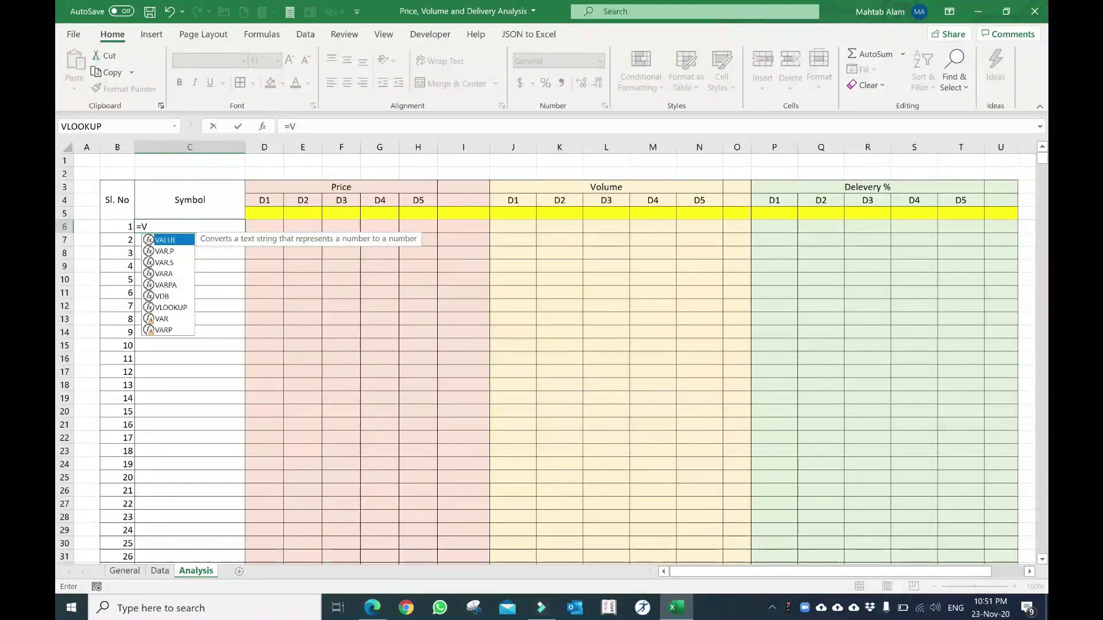
{"action": "key", "text": "Down"}
{"action": "key", "text": "Down"}
{"action": "key", "text": "Down"}
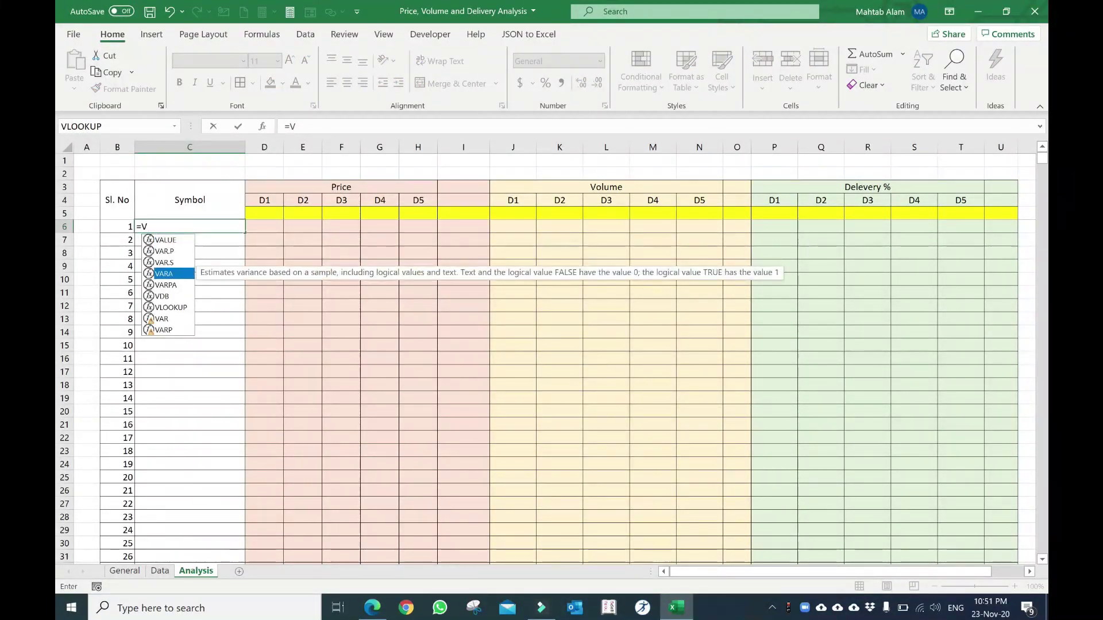
{"action": "key", "text": "Down"}
{"action": "key", "text": "Down"}
{"action": "key", "text": "Down"}
{"action": "key", "text": "Tab"}
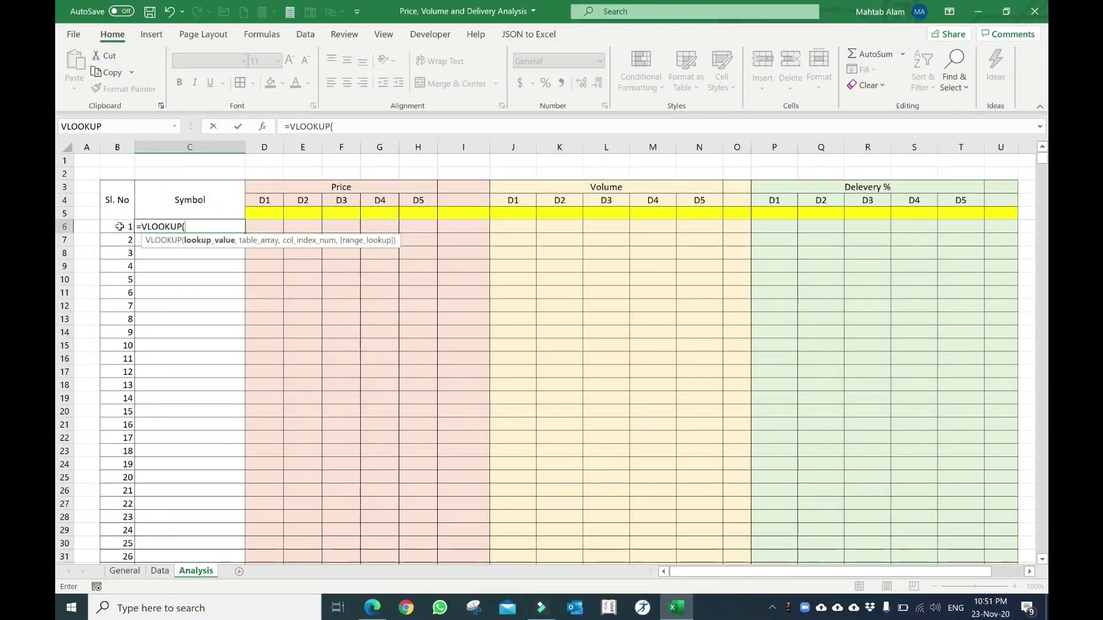
{"action": "left_click", "coordinate": [119, 226]}
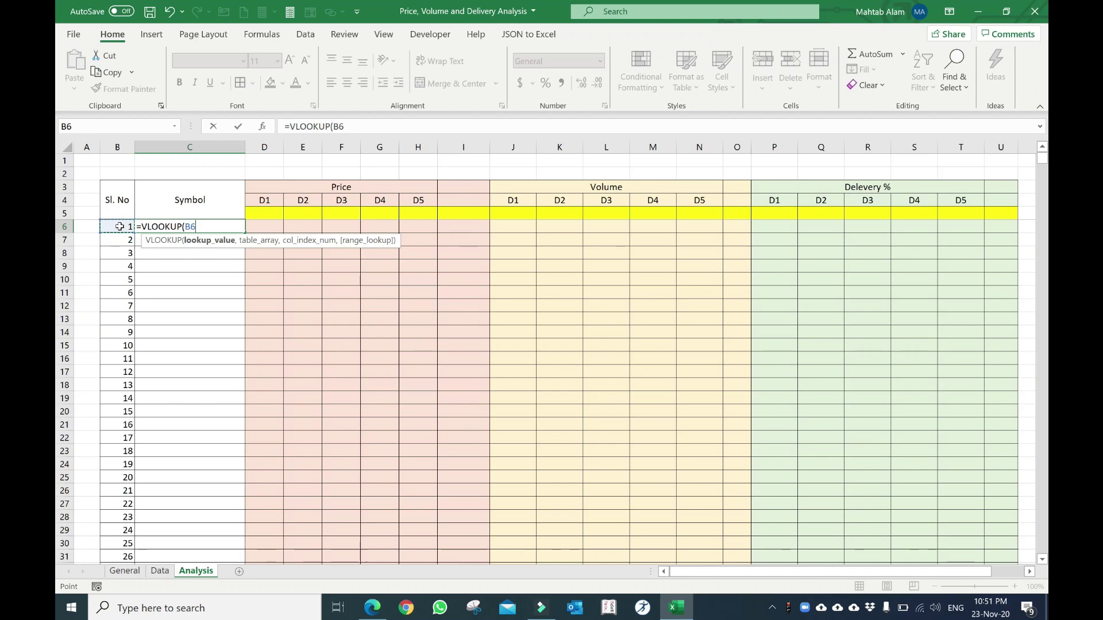
{"action": "type", "text": ","}
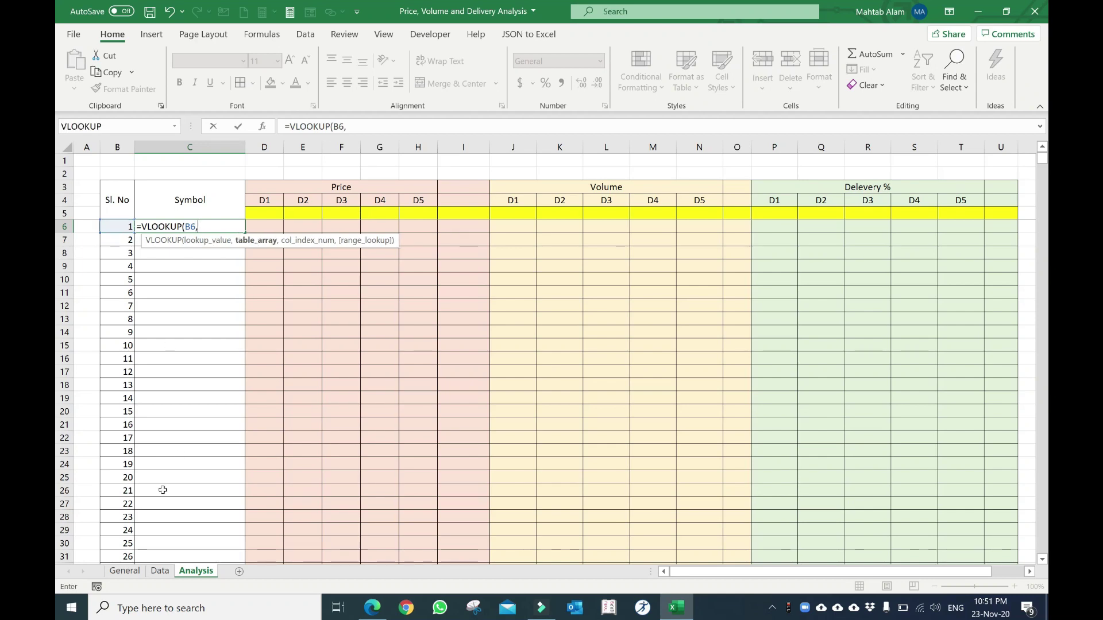
{"action": "left_click", "coordinate": [124, 571]}
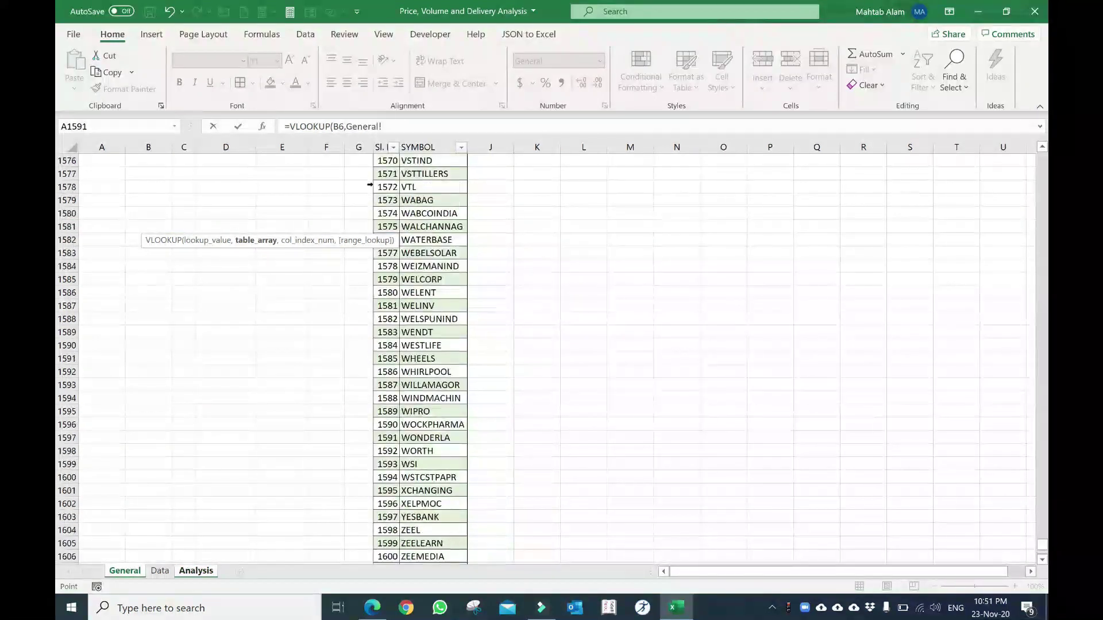
{"action": "scroll", "coordinate": [374, 181], "scroll_direction": "up", "scroll_amount": 5}
{"action": "left_click_drag", "start_coordinate": [380, 140], "coordinate": [428, 147]}
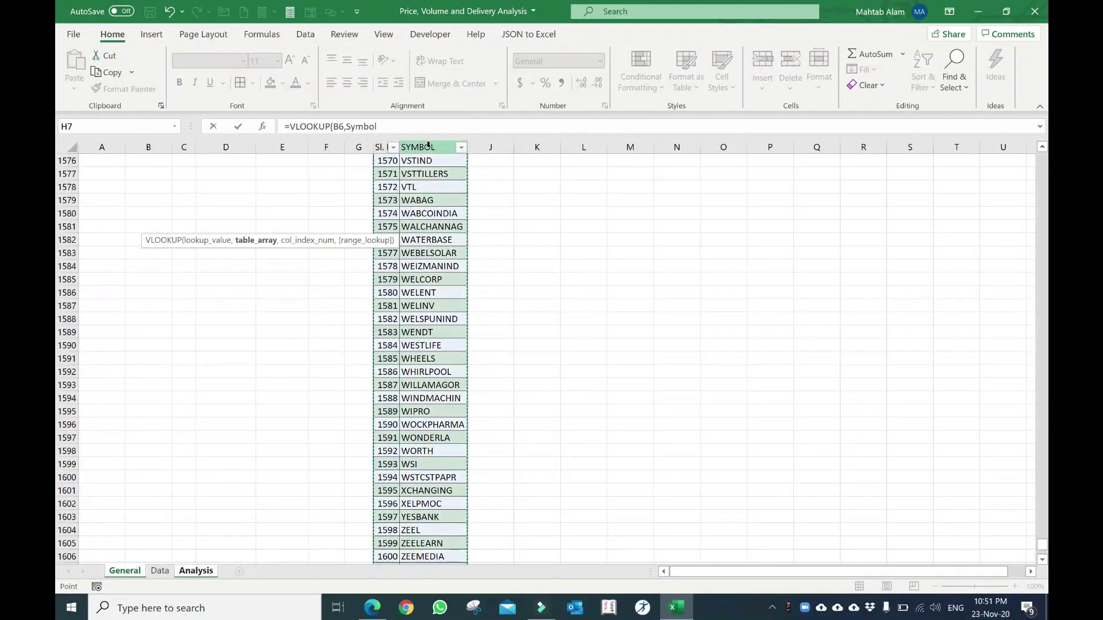
{"action": "type", "text": ","}
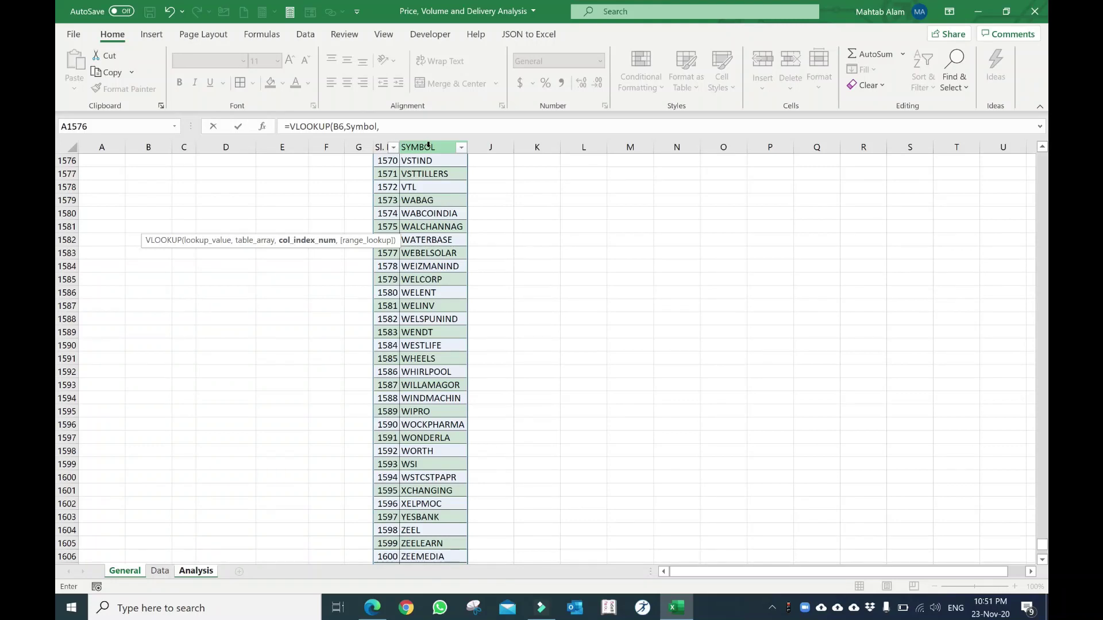
{"action": "type", "text": "2,"}
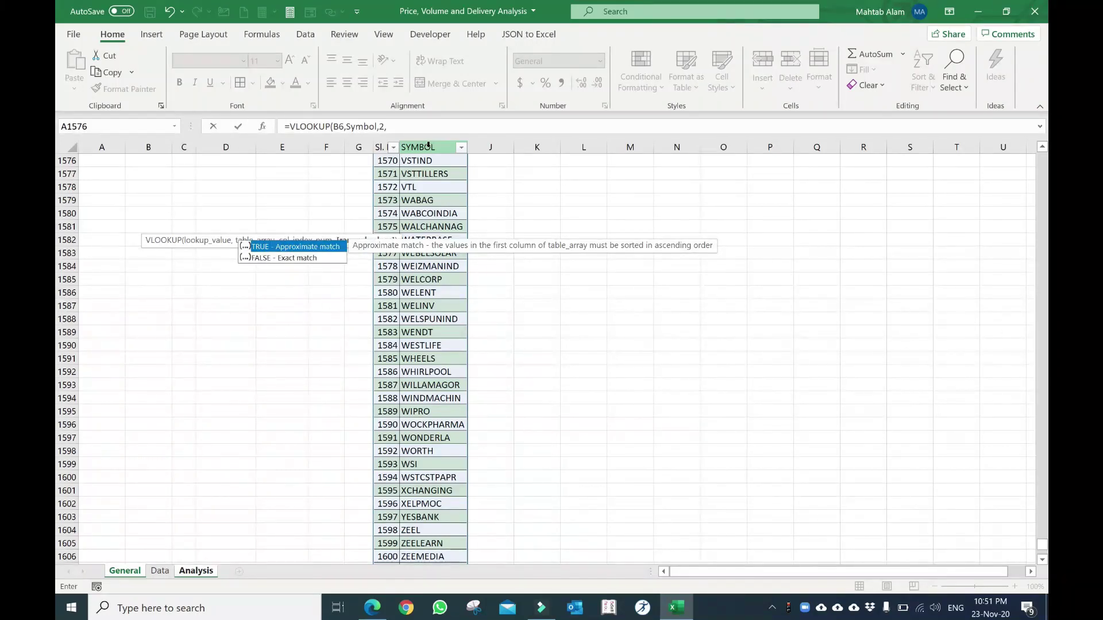
{"action": "type", "text": "False"}
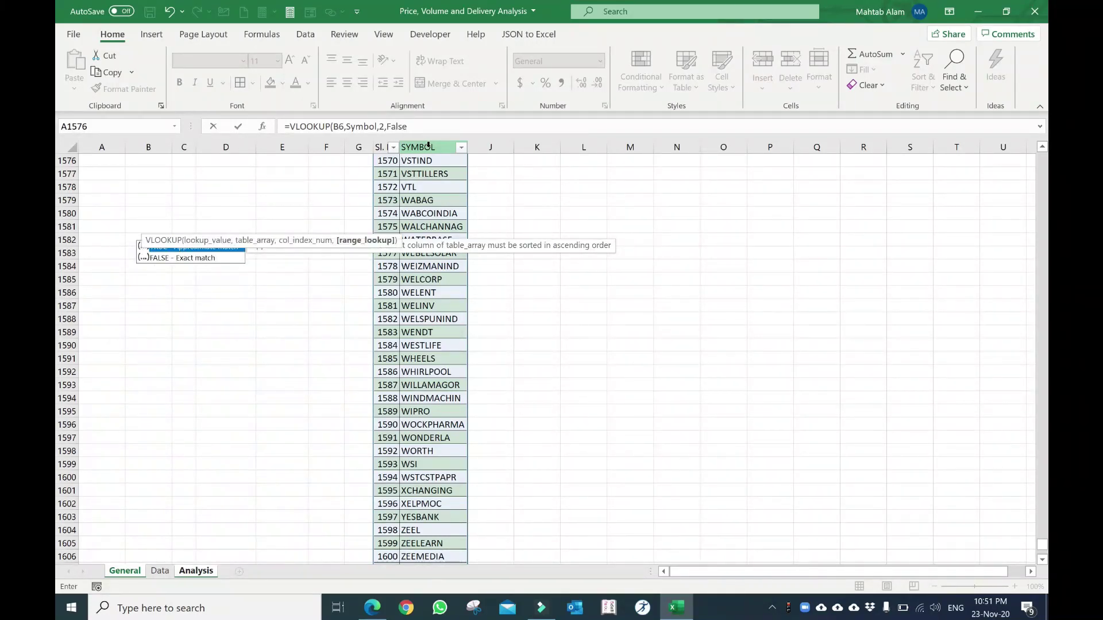
{"action": "key", "text": "Return"}
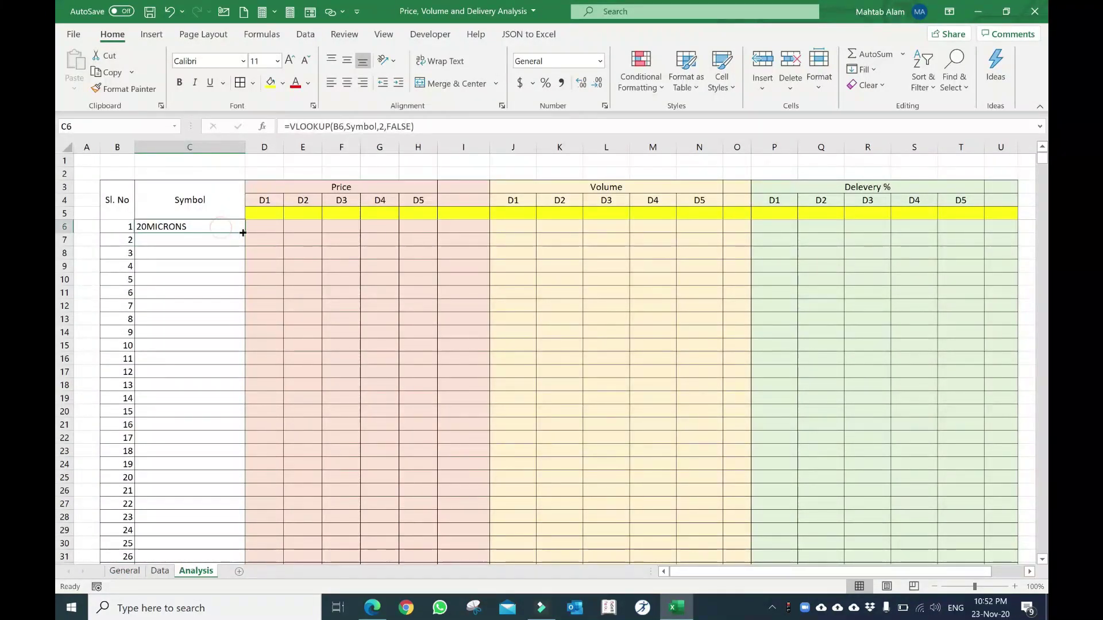
Fill the C6 symbol lookup down the whole Symbol column.
{"action": "double_click", "coordinate": [243, 232]}
{"action": "scroll", "coordinate": [227, 293], "scroll_direction": "down", "scroll_amount": 12}
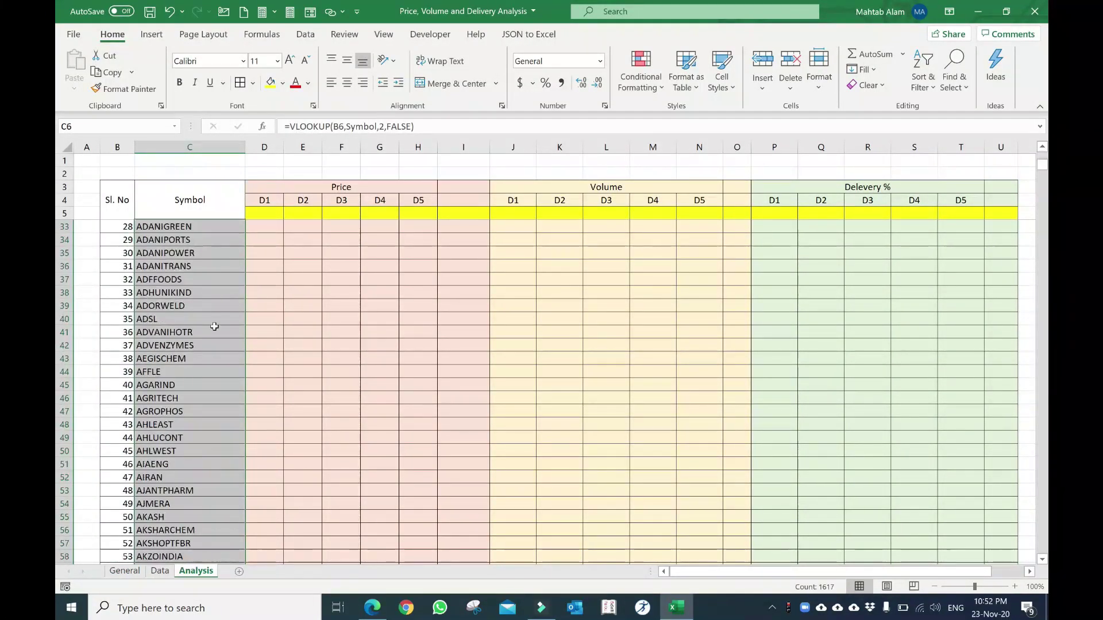
{"action": "scroll", "coordinate": [223, 308], "scroll_direction": "down", "scroll_amount": 10}
{"action": "scroll", "coordinate": [220, 322], "scroll_direction": "down", "scroll_amount": 17}
{"action": "scroll", "coordinate": [216, 334], "scroll_direction": "down", "scroll_amount": 20}
{"action": "scroll", "coordinate": [214, 341], "scroll_direction": "down", "scroll_amount": 16}
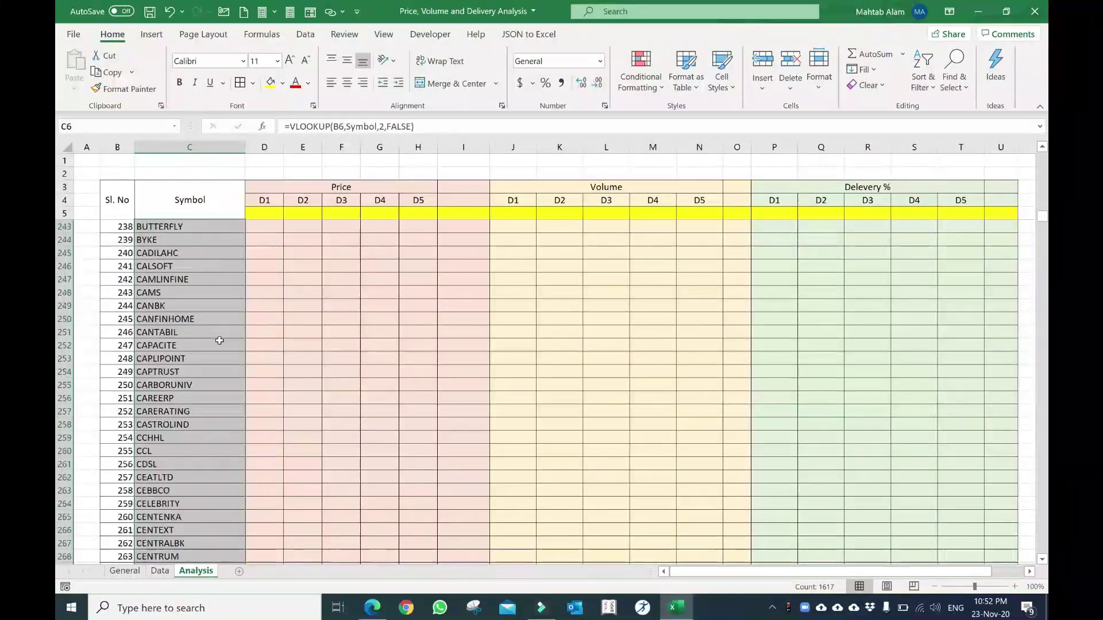
{"action": "scroll", "coordinate": [214, 344], "scroll_direction": "down", "scroll_amount": 14}
{"action": "scroll", "coordinate": [213, 350], "scroll_direction": "down", "scroll_amount": 9}
{"action": "left_click", "coordinate": [213, 354]}
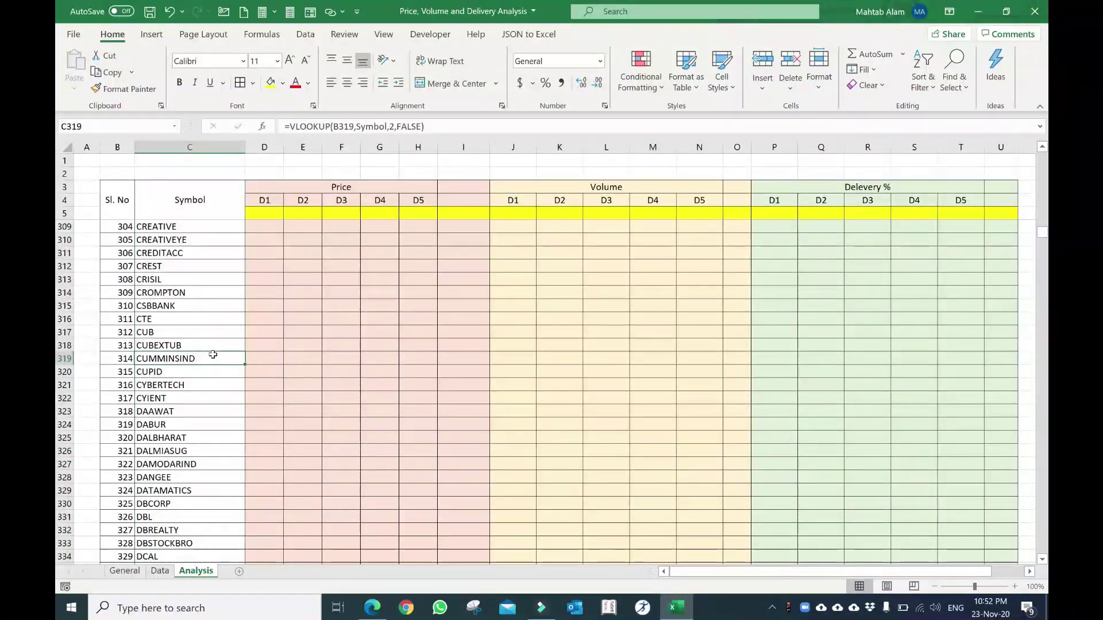
Remove the three surplus #N/A rows 1620–1622 so the list ends at XPROINDIA.
{"action": "key", "text": "ctrl+Down"}
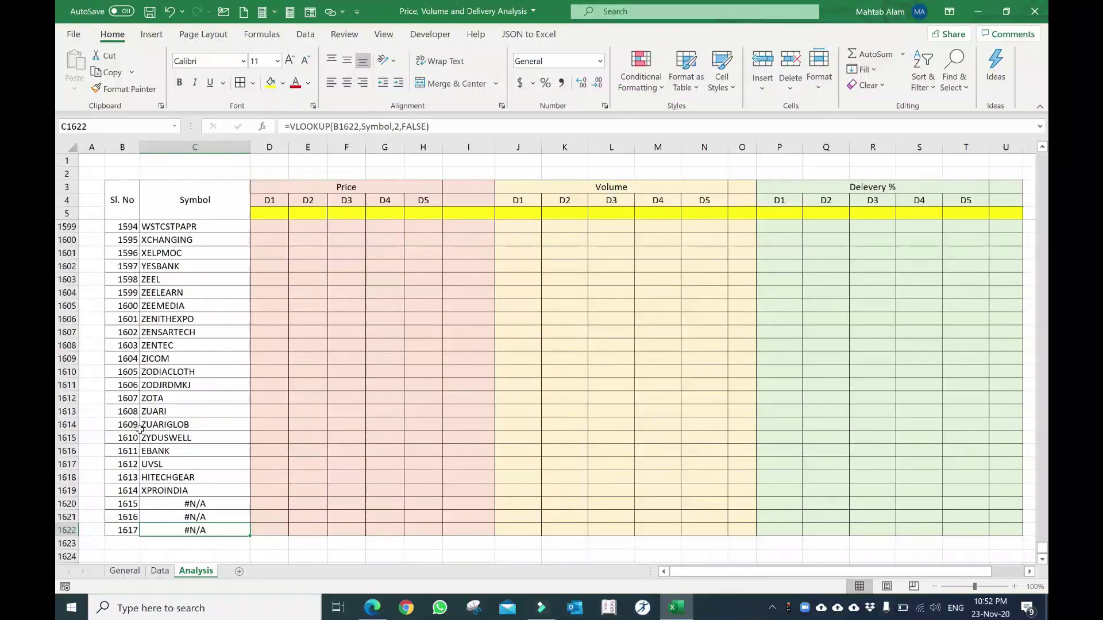
{"action": "left_click_drag", "start_coordinate": [65, 504], "coordinate": [64, 530]}
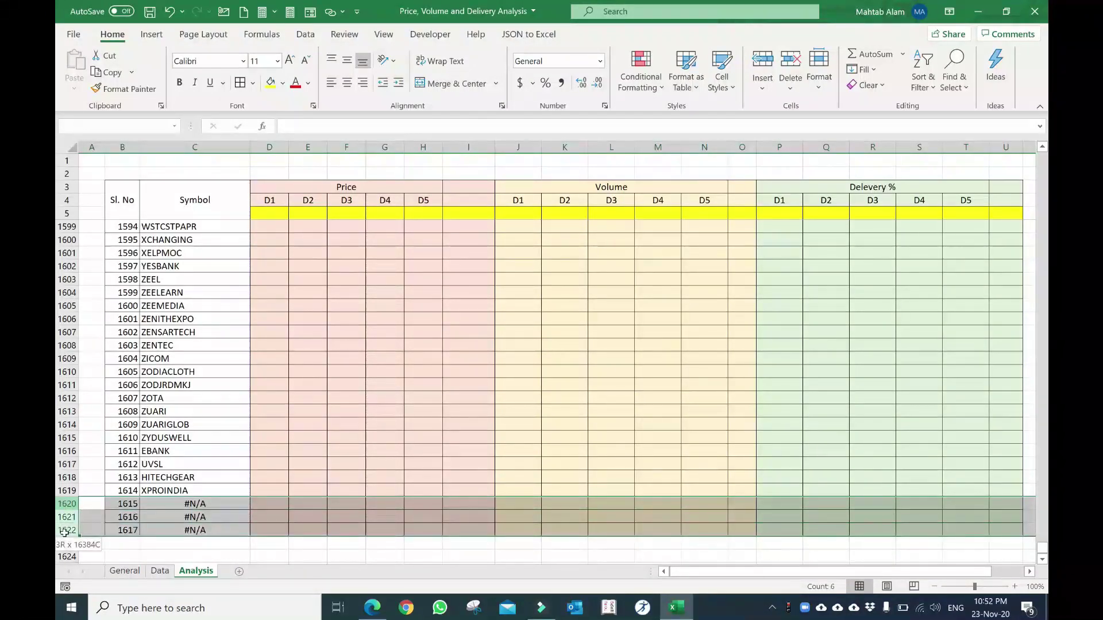
{"action": "key", "text": "ctrl+minus"}
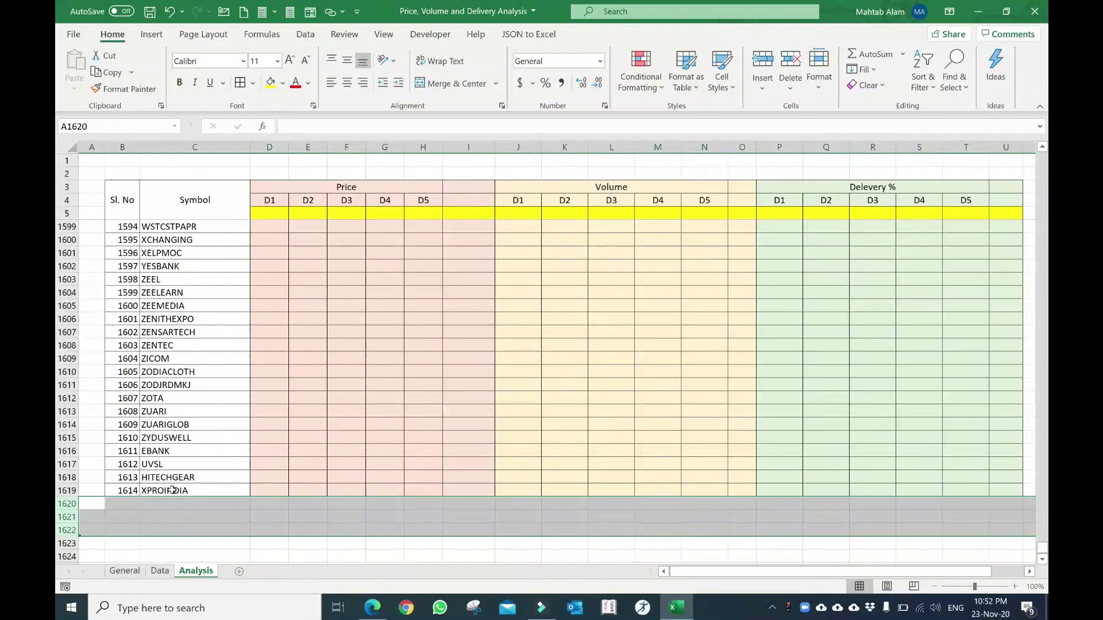
{"action": "scroll", "coordinate": [173, 490], "scroll_direction": "up", "scroll_amount": 6}
{"action": "scroll", "coordinate": [213, 429], "scroll_direction": "up", "scroll_amount": 9}
{"action": "scroll", "coordinate": [221, 416], "scroll_direction": "up", "scroll_amount": 4}
{"action": "scroll", "coordinate": [227, 406], "scroll_direction": "up", "scroll_amount": 6}
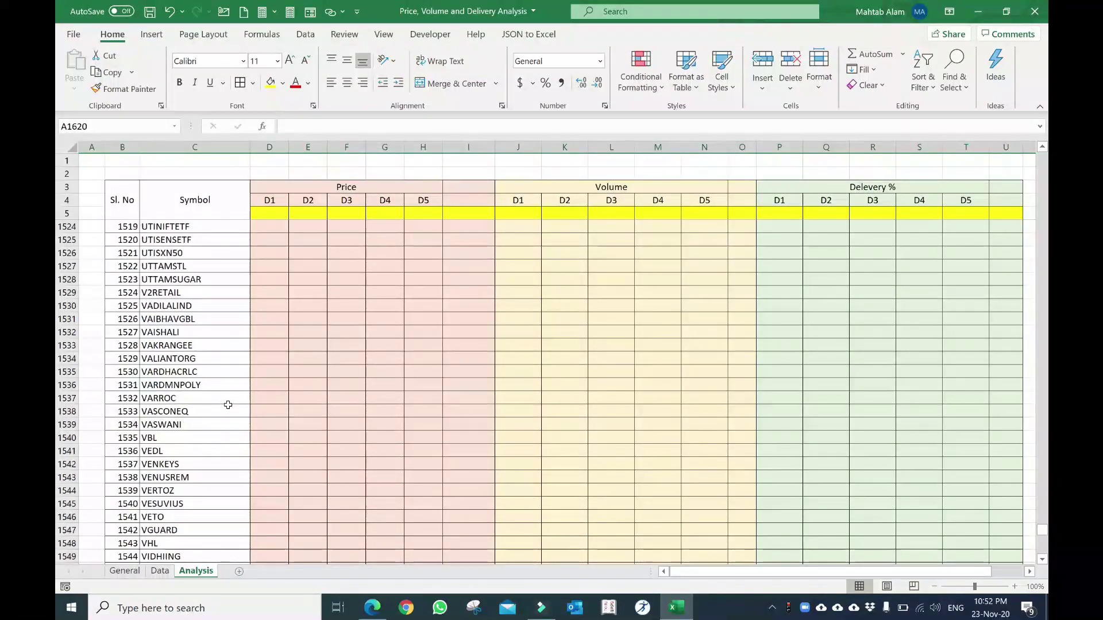
{"action": "scroll", "coordinate": [228, 406], "scroll_direction": "up", "scroll_amount": 10}
{"action": "left_click", "coordinate": [207, 421]}
Start a VLOOKUP in D5 with the D1 header in D4 as lookup value.
{"action": "key", "text": "ctrl+Up"}
{"action": "key", "text": "ctrl+Up"}
{"action": "key", "text": "ctrl+Up"}
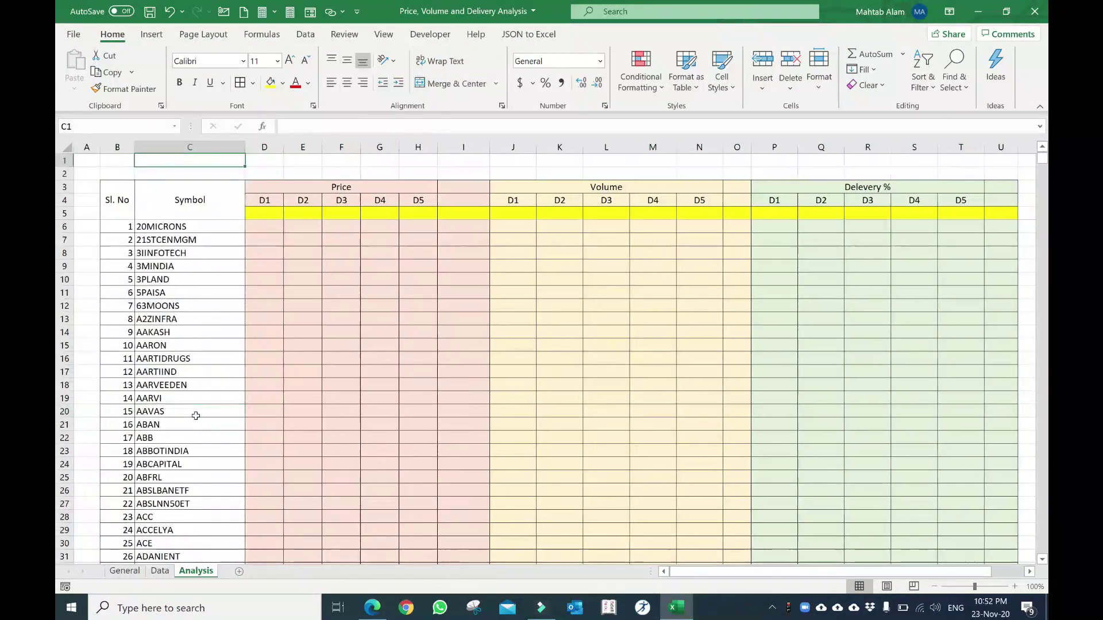
{"action": "key", "text": "Down"}
{"action": "key", "text": "Down"}
{"action": "key", "text": "Down"}
{"action": "key", "text": "Up"}
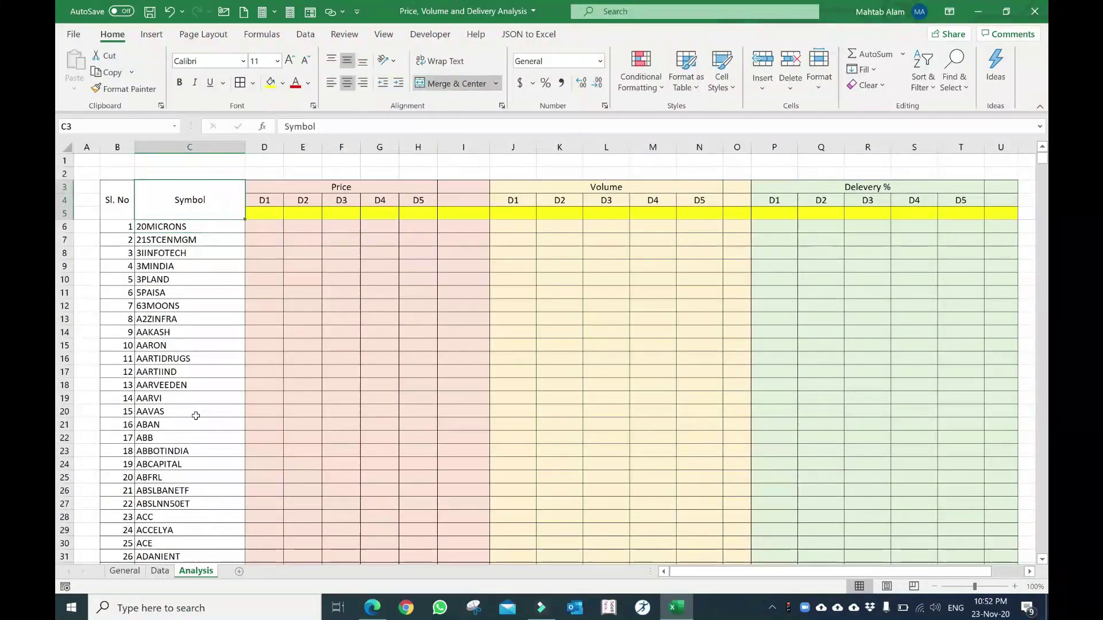
{"action": "key", "text": "Right"}
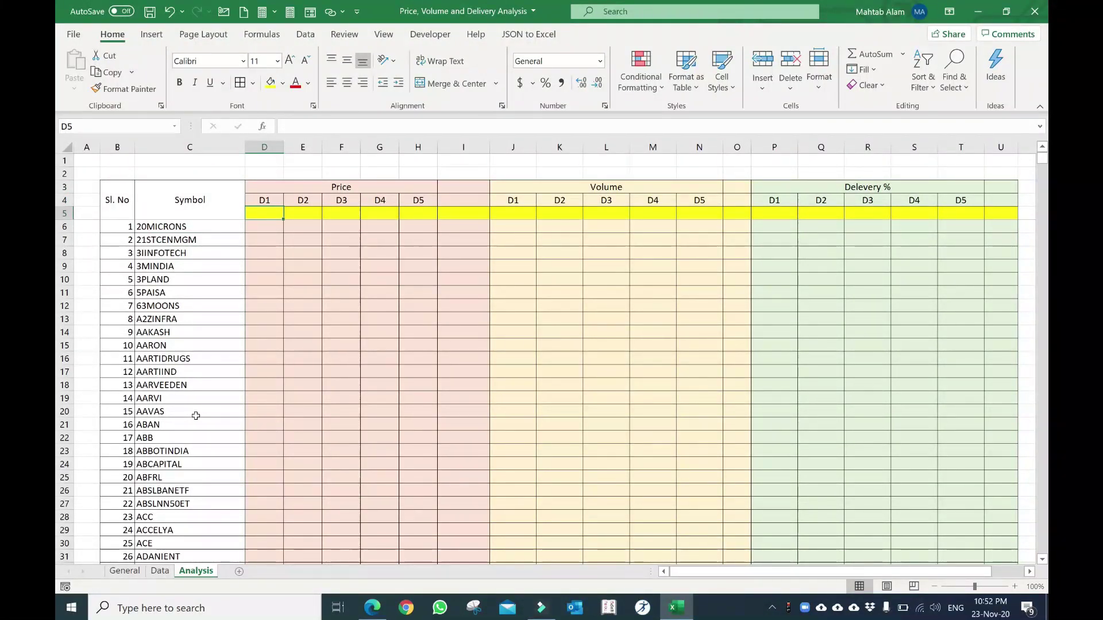
{"action": "type", "text": "="}
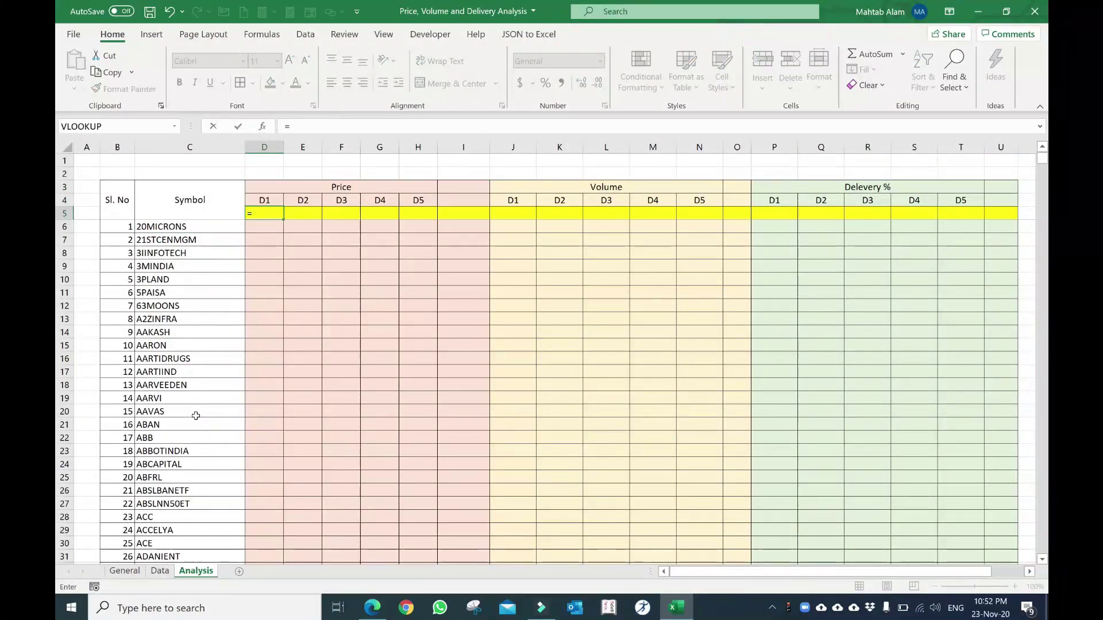
{"action": "type", "text": "V"}
{"action": "key", "text": "Down"}
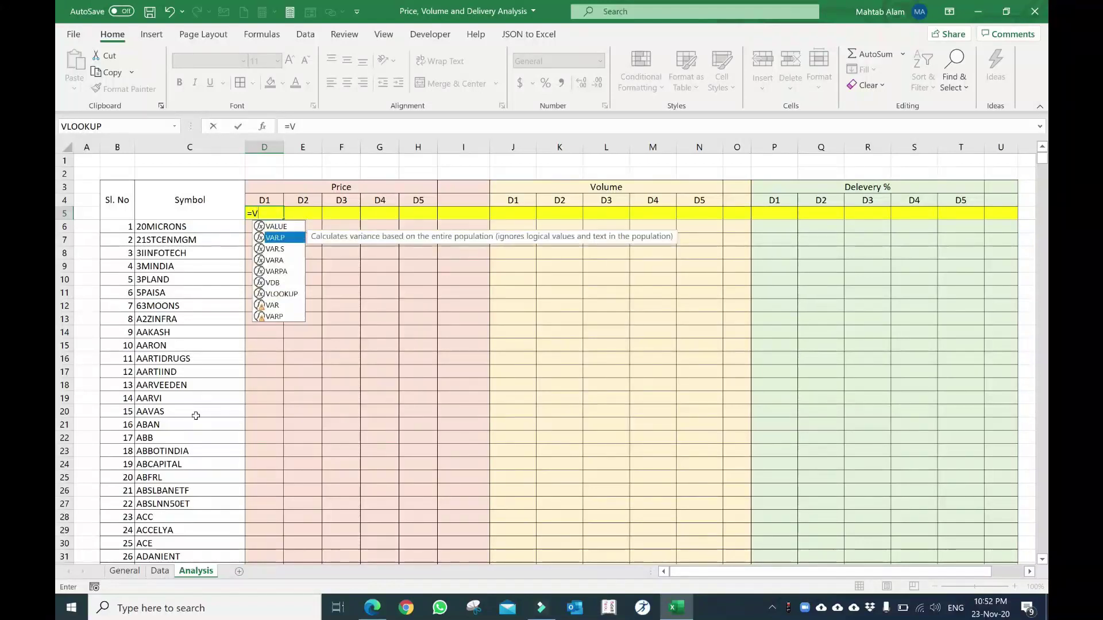
{"action": "key", "text": "Down"}
{"action": "key", "text": "Down"}
{"action": "key", "text": "Down"}
{"action": "key", "text": "Down"}
{"action": "key", "text": "Down"}
{"action": "key", "text": "Tab"}
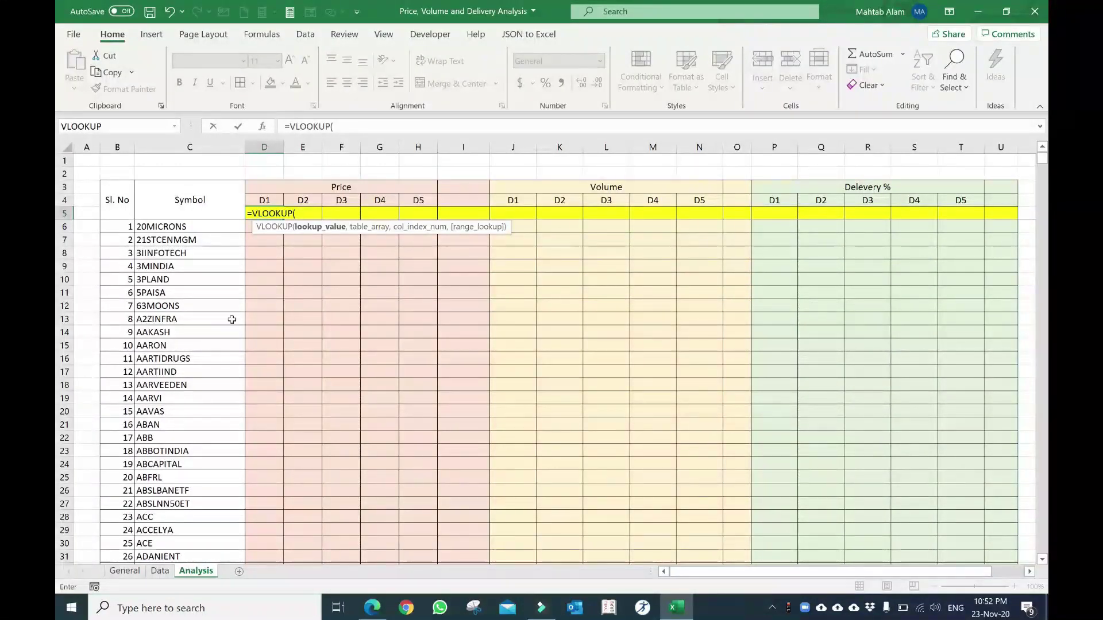
{"action": "left_click", "coordinate": [266, 200]}
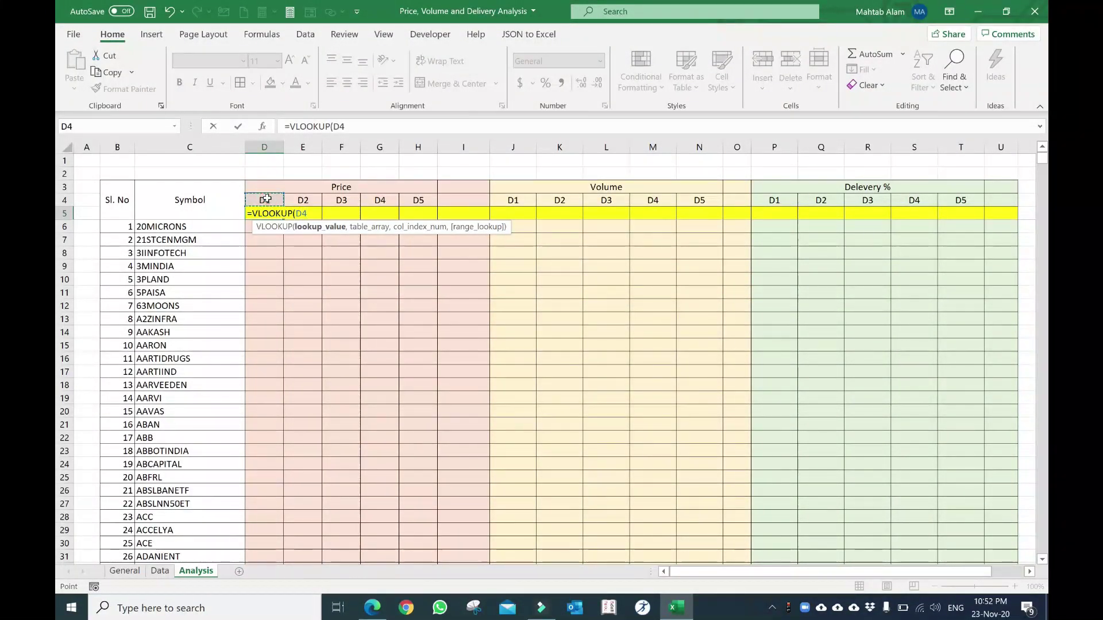
{"action": "type", "text": ","}
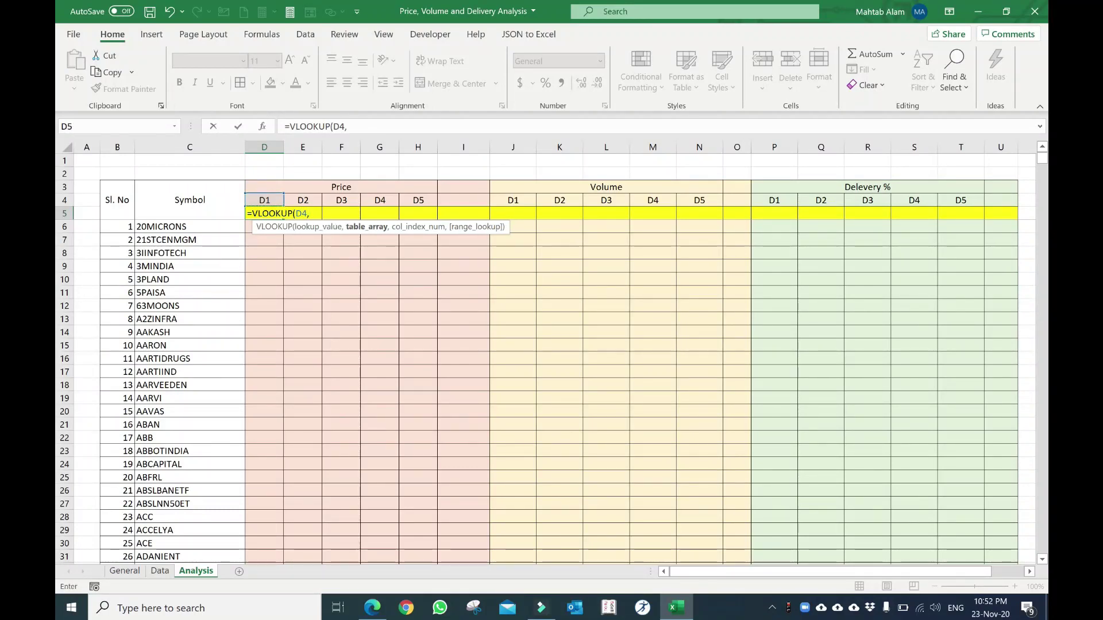
Finish the lookup against the General sheet's Days–Date table with exact match, returning 44158.
{"action": "left_click", "coordinate": [124, 570]}
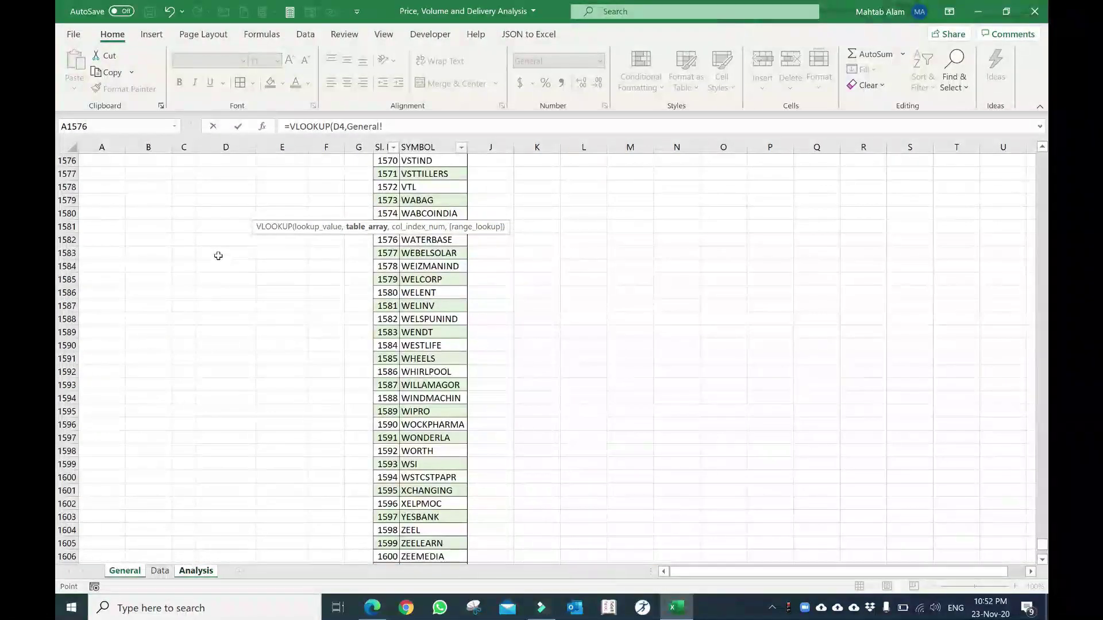
{"action": "scroll", "coordinate": [219, 255], "scroll_direction": "up", "scroll_amount": 13}
{"action": "scroll", "coordinate": [222, 253], "scroll_direction": "up", "scroll_amount": 15}
{"action": "scroll", "coordinate": [225, 247], "scroll_direction": "up", "scroll_amount": 13}
{"action": "scroll", "coordinate": [229, 225], "scroll_direction": "up", "scroll_amount": 10}
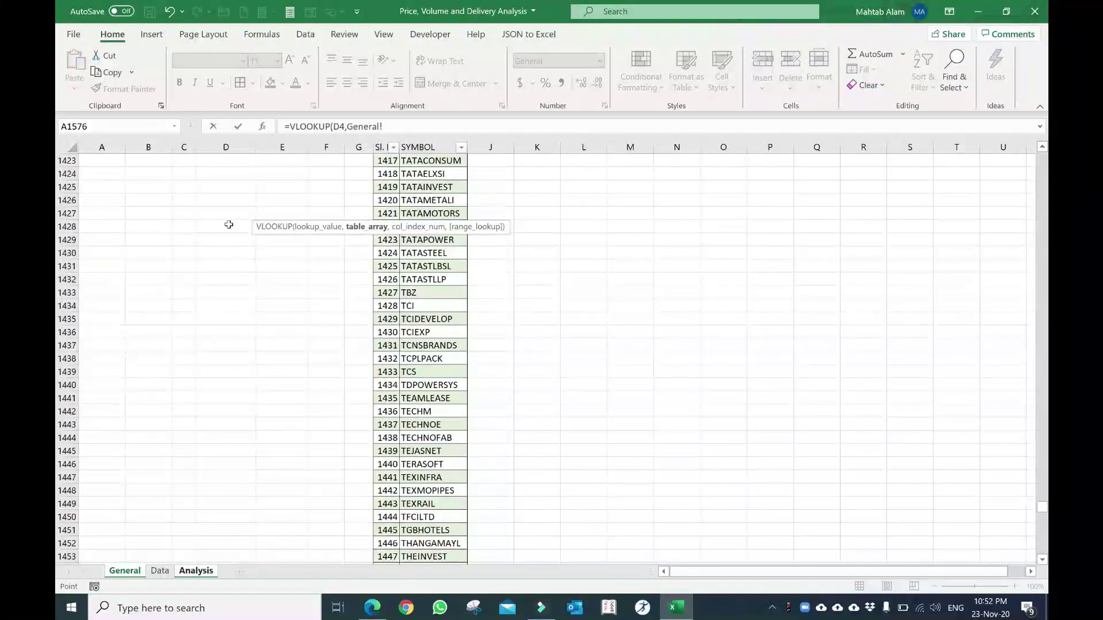
{"action": "scroll", "coordinate": [229, 224], "scroll_direction": "up", "scroll_amount": 3}
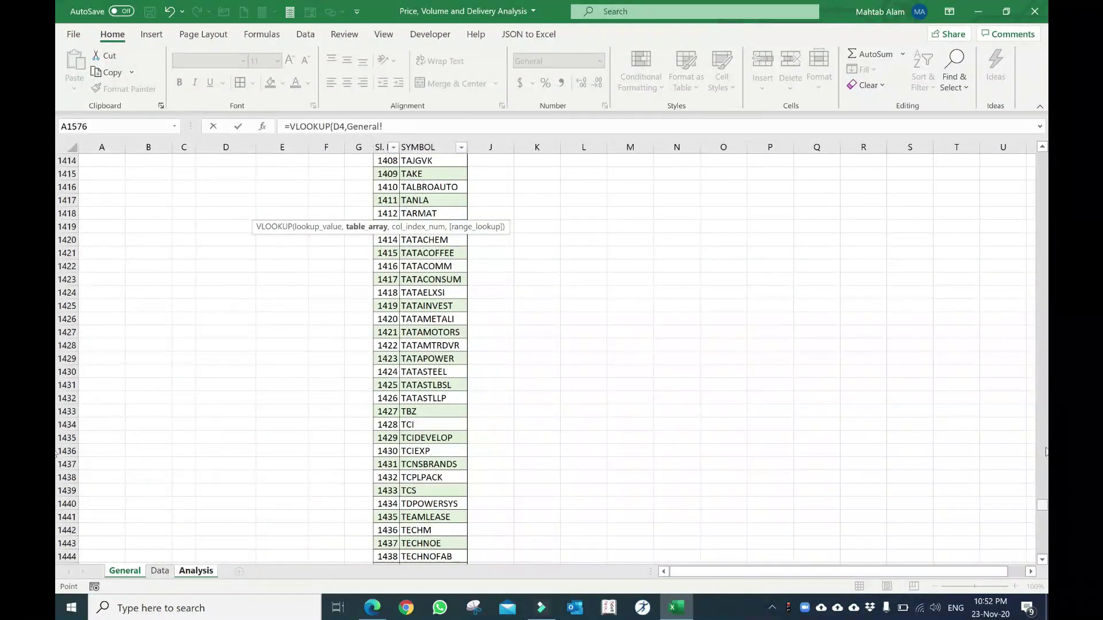
{"action": "left_click_drag", "start_coordinate": [1042, 505], "coordinate": [1041, 401]}
{"action": "left_click_drag", "start_coordinate": [1045, 137], "coordinate": [1041, 158]}
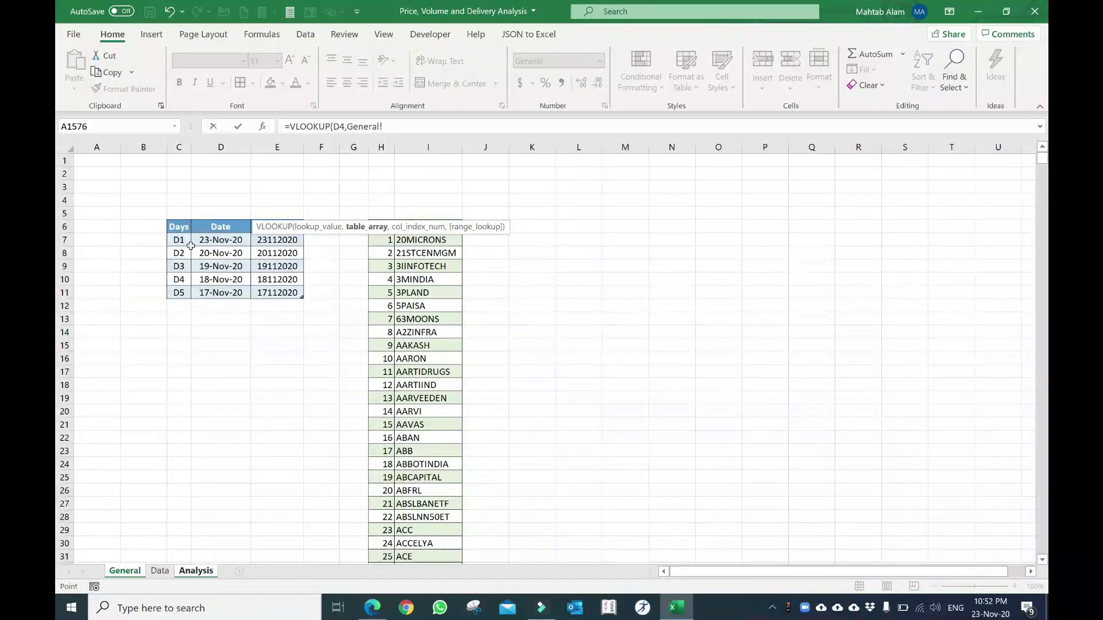
{"action": "left_click_drag", "start_coordinate": [179, 227], "coordinate": [213, 296]}
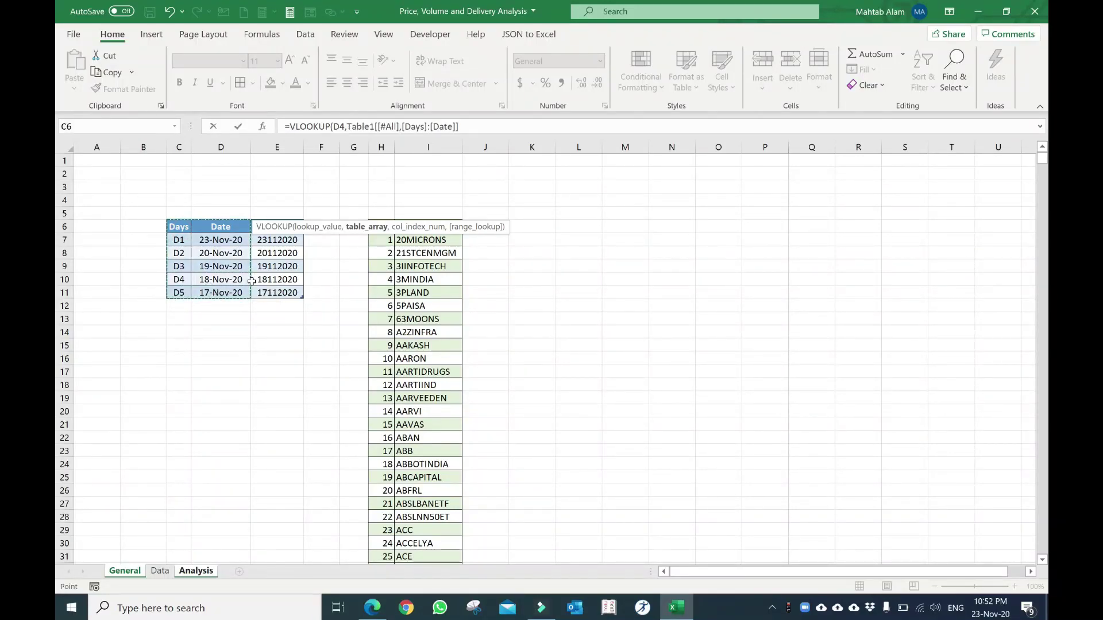
{"action": "type", "text": ","}
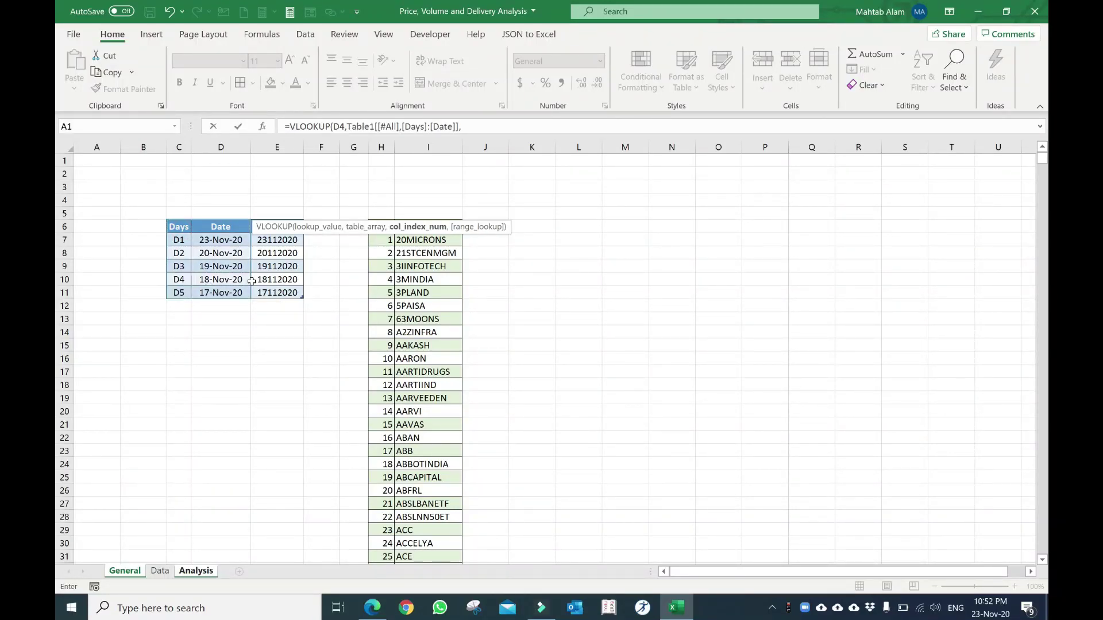
{"action": "type", "text": "2,"}
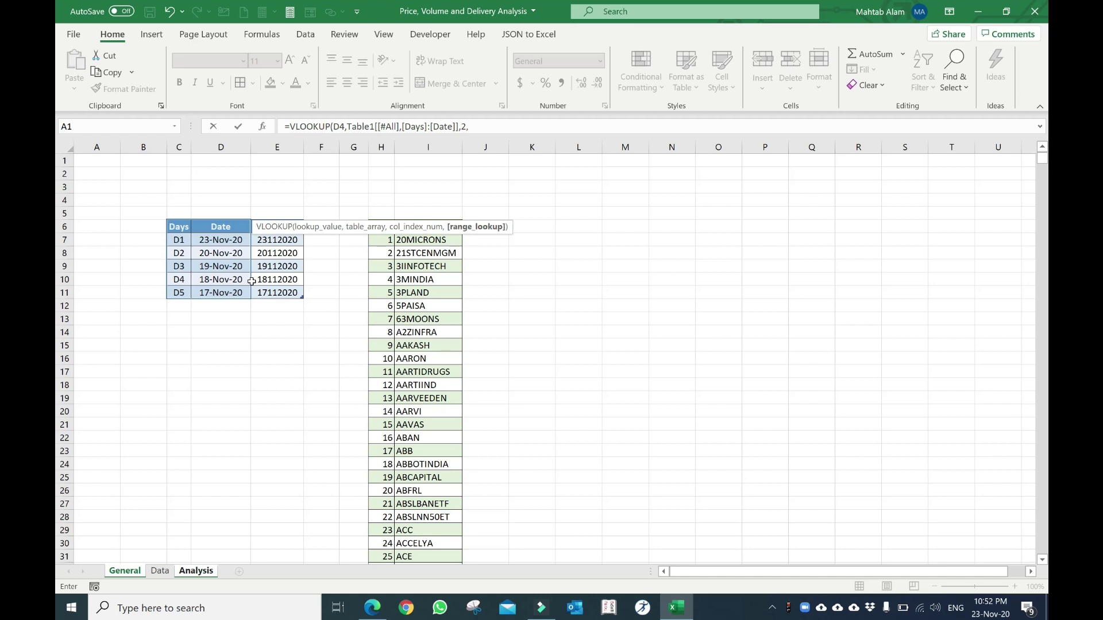
{"action": "type", "text": "False"}
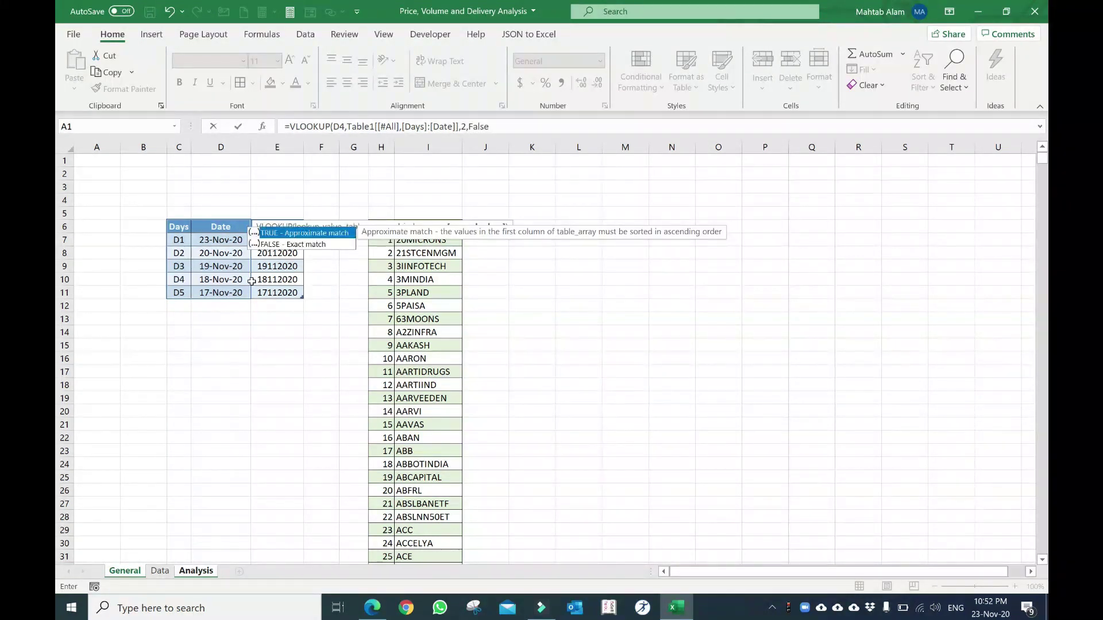
{"action": "type", "text": ")"}
{"action": "key", "text": "Return"}
{"action": "key", "text": "ctrl+Page_Down"}
{"action": "key", "text": "ctrl+Page_Down"}
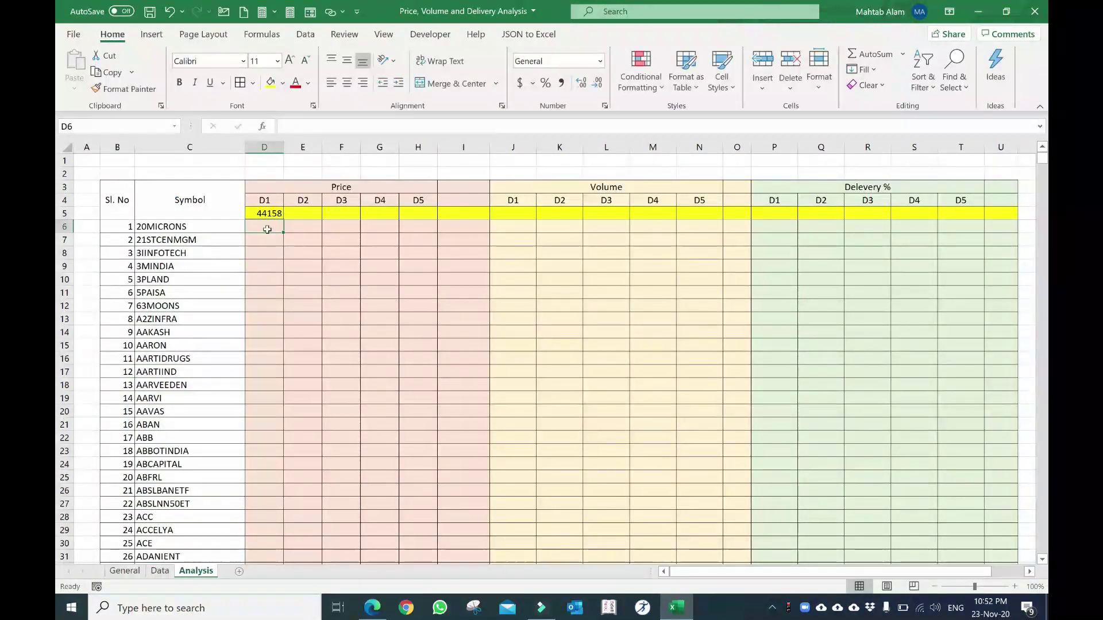
Format D5 as a date and set D5:U5 to shrink to fit, showing 23-Nov-20.
{"action": "left_click", "coordinate": [270, 214]}
{"action": "key", "text": "ctrl+shift+3"}
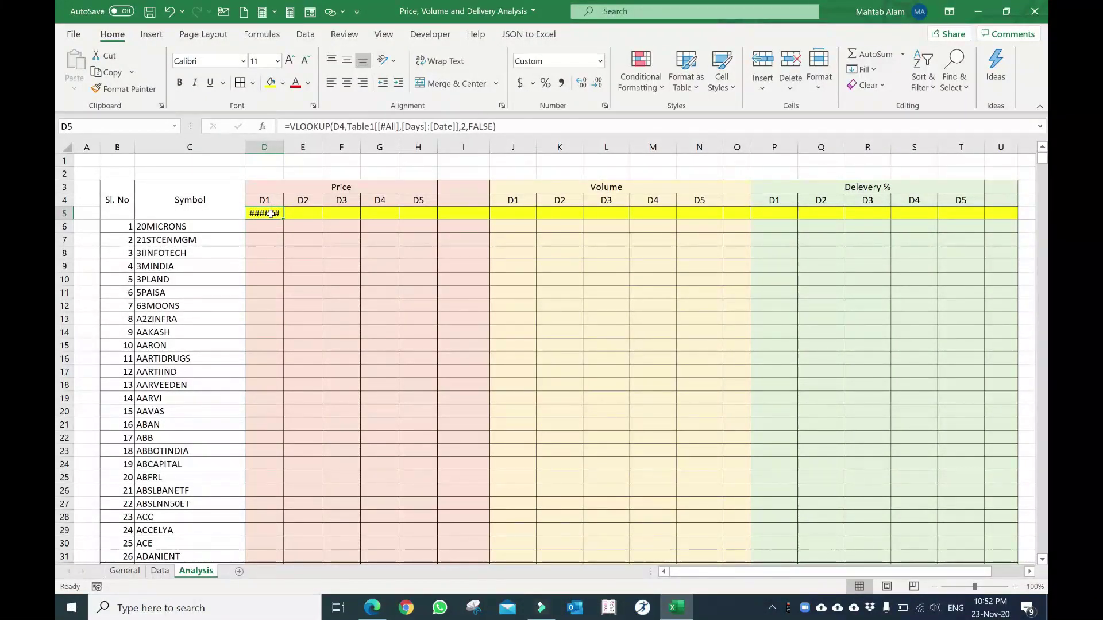
{"action": "left_click_drag", "start_coordinate": [316, 215], "coordinate": [940, 218]}
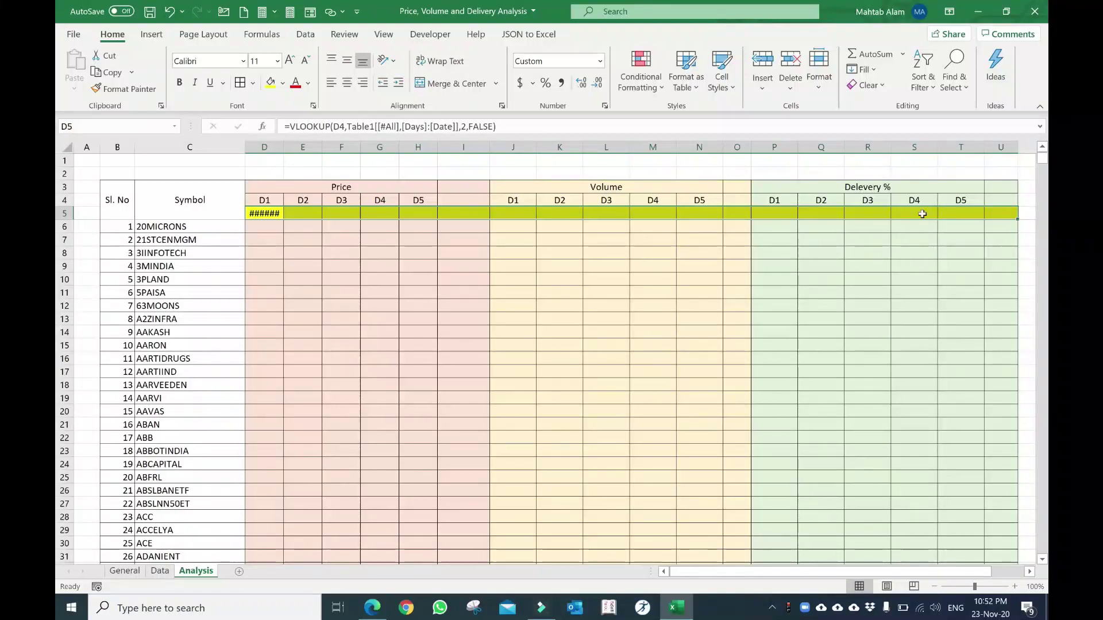
{"action": "right_click", "coordinate": [923, 213]}
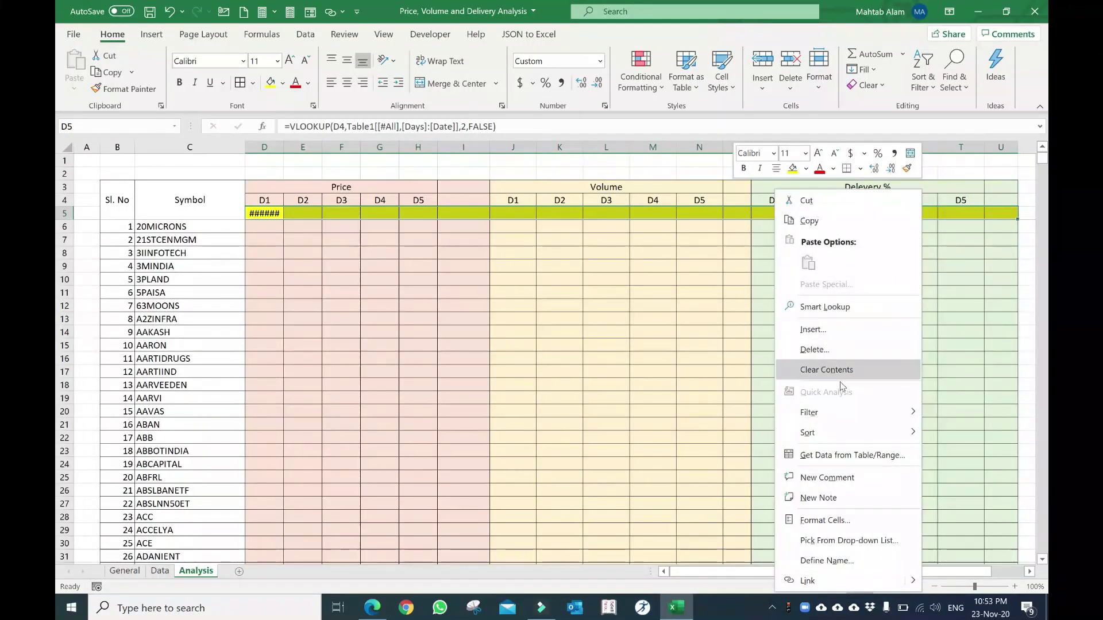
{"action": "left_click", "coordinate": [825, 520]}
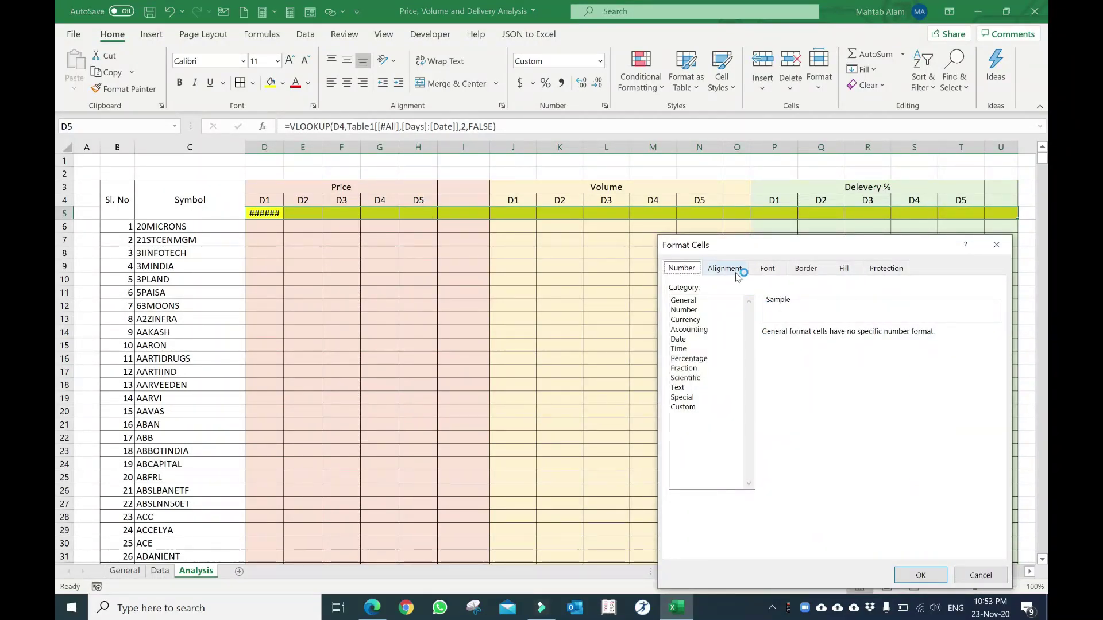
{"action": "left_click", "coordinate": [725, 268]}
{"action": "left_click", "coordinate": [694, 410]}
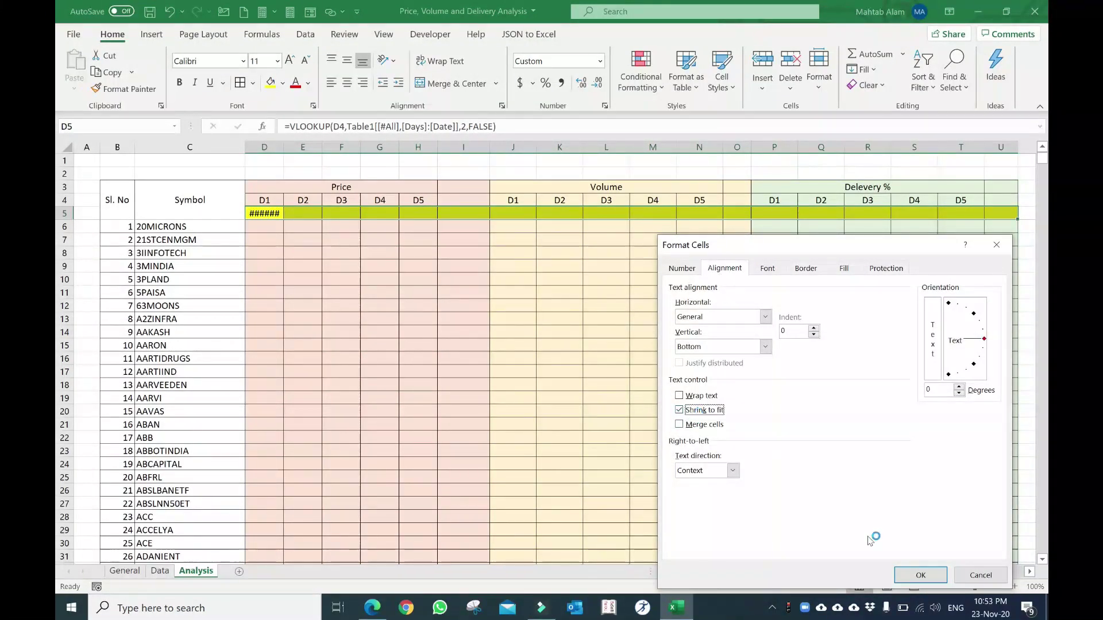
{"action": "left_click", "coordinate": [920, 575]}
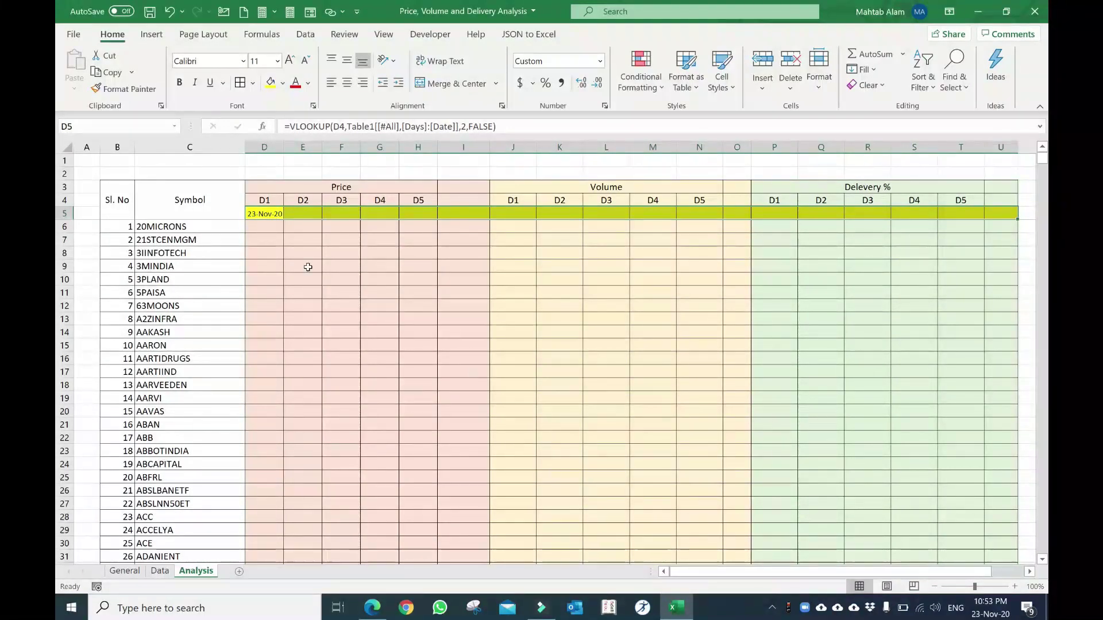
{"action": "left_click", "coordinate": [267, 241]}
{"action": "left_click", "coordinate": [262, 217]}
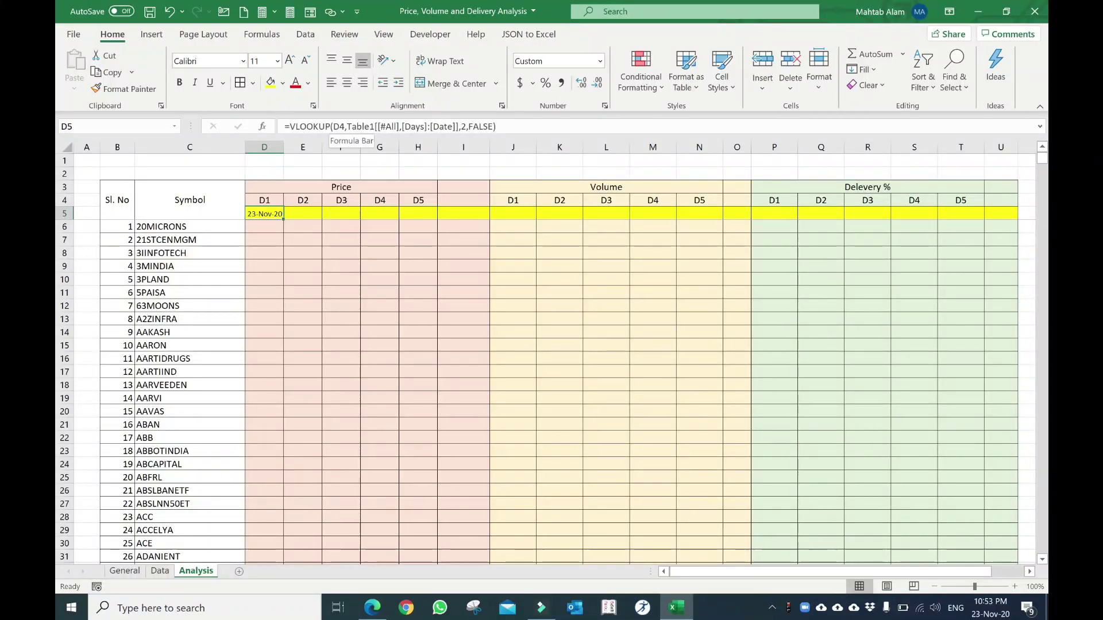
Lock D5's lookup to D$4 and fill it across D5:H5, giving 23-Nov-20 to 17-Nov-20.
{"action": "left_click", "coordinate": [338, 126]}
{"action": "key", "text": "F4"}
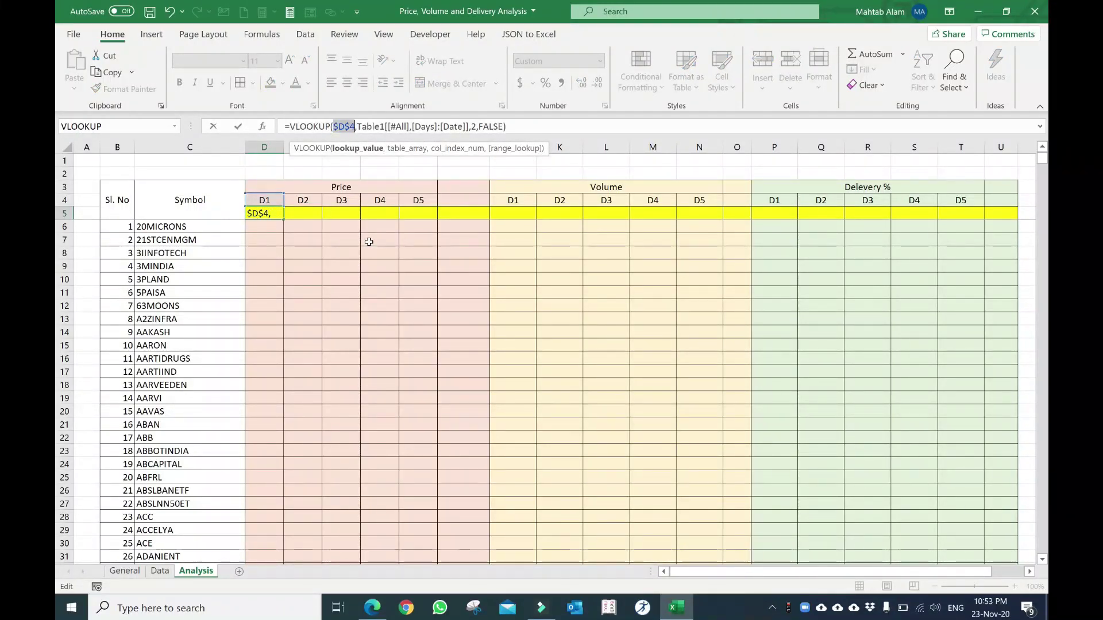
{"action": "key", "text": "F4"}
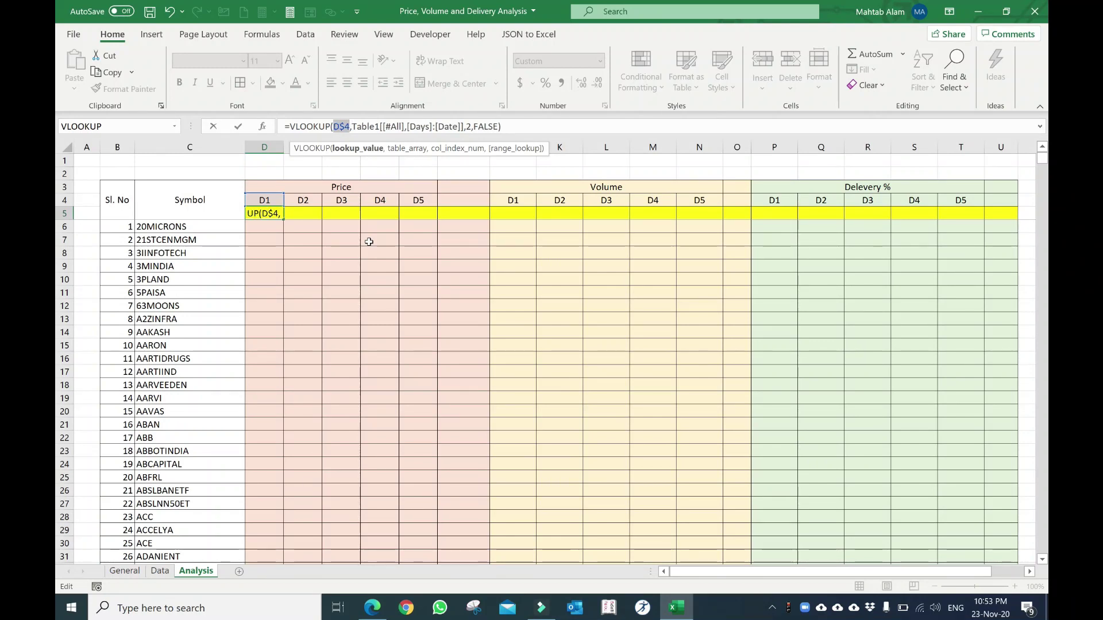
{"action": "key", "text": "Return"}
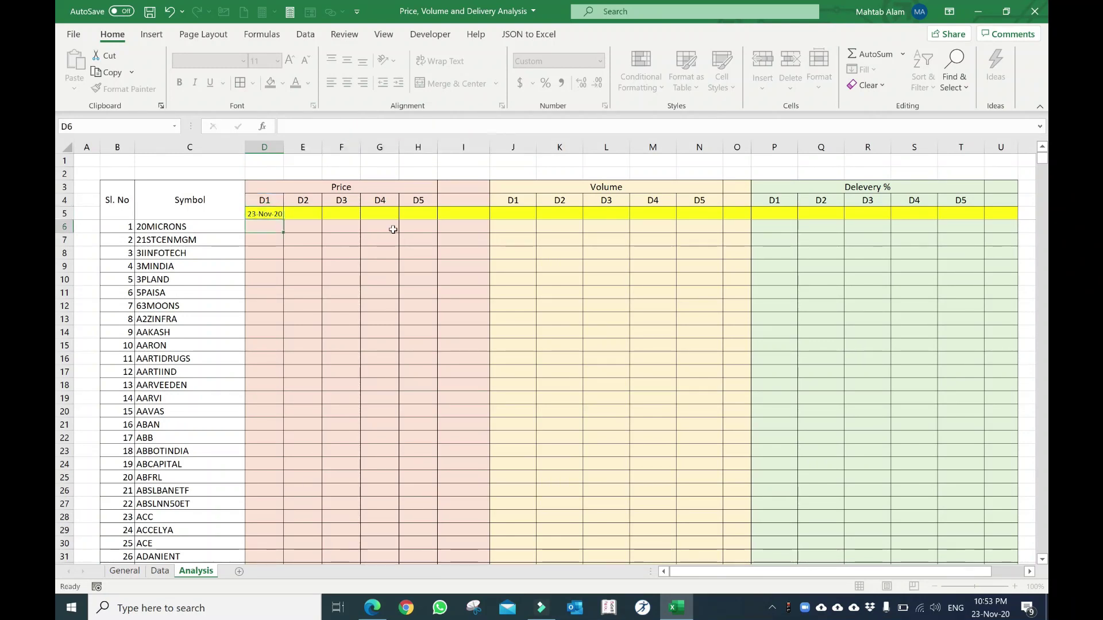
{"action": "key", "text": "Up"}
{"action": "key", "text": "shift+Right"}
{"action": "key", "text": "shift+Right"}
{"action": "key", "text": "shift+Right"}
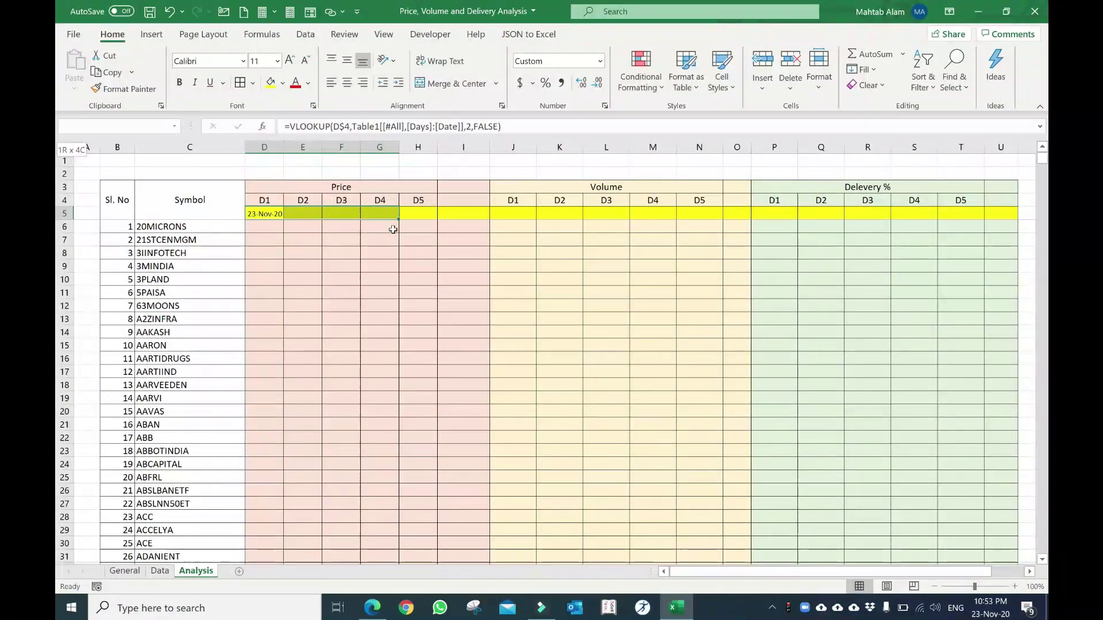
{"action": "key", "text": "shift+Right"}
{"action": "key", "text": "ctrl+r"}
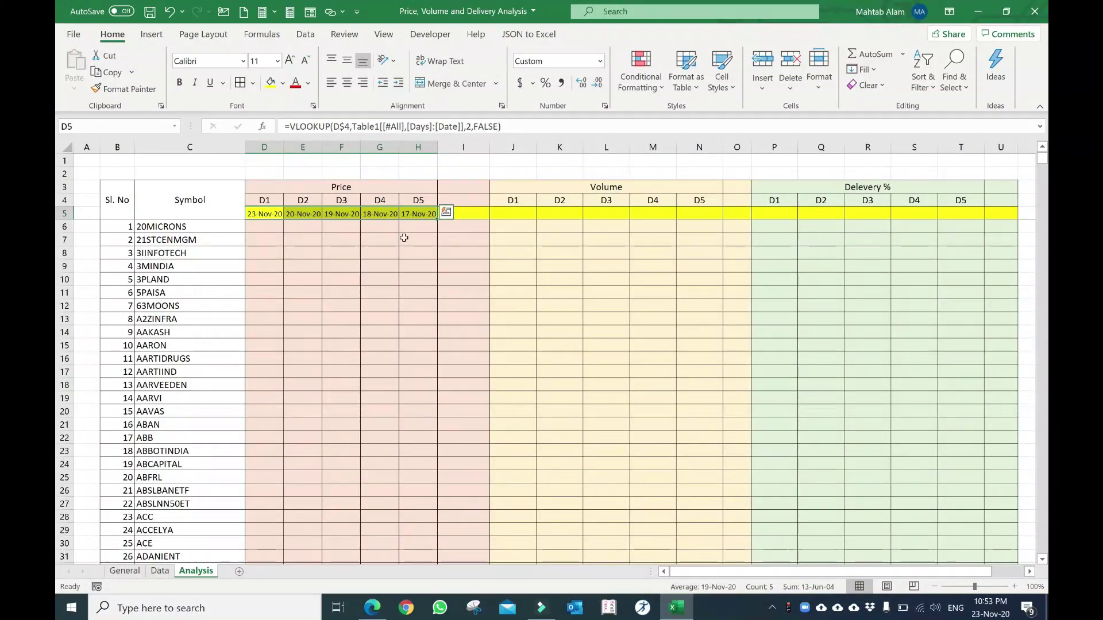
{"action": "left_click", "coordinate": [271, 215]}
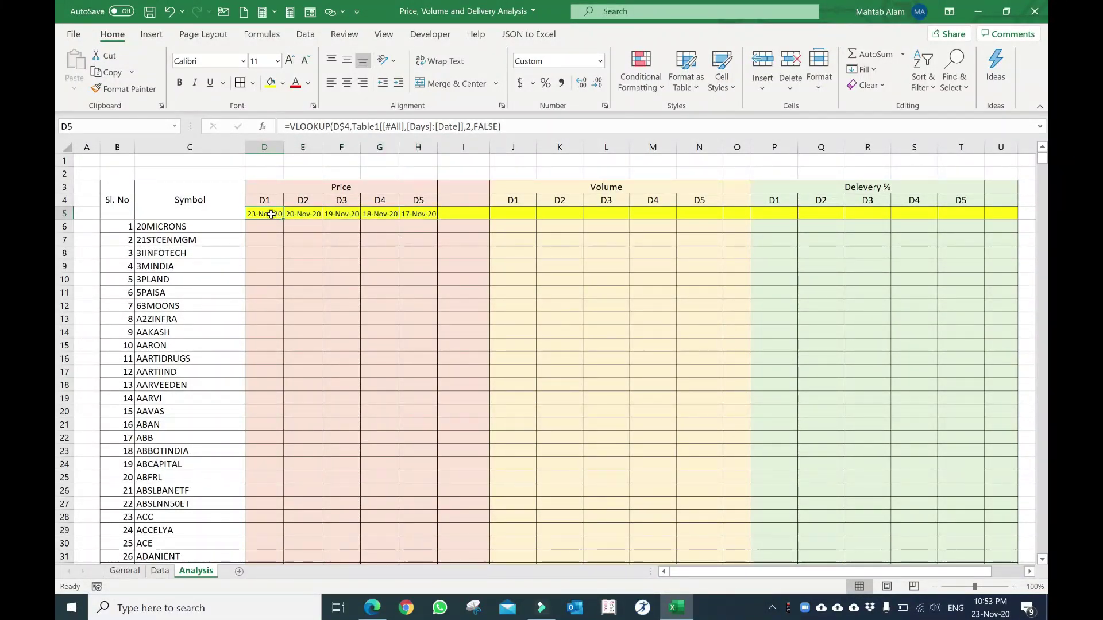
{"action": "key", "text": "shift+Right"}
{"action": "key", "text": "shift+Right"}
{"action": "key", "text": "shift+Right"}
{"action": "key", "text": "shift+Right"}
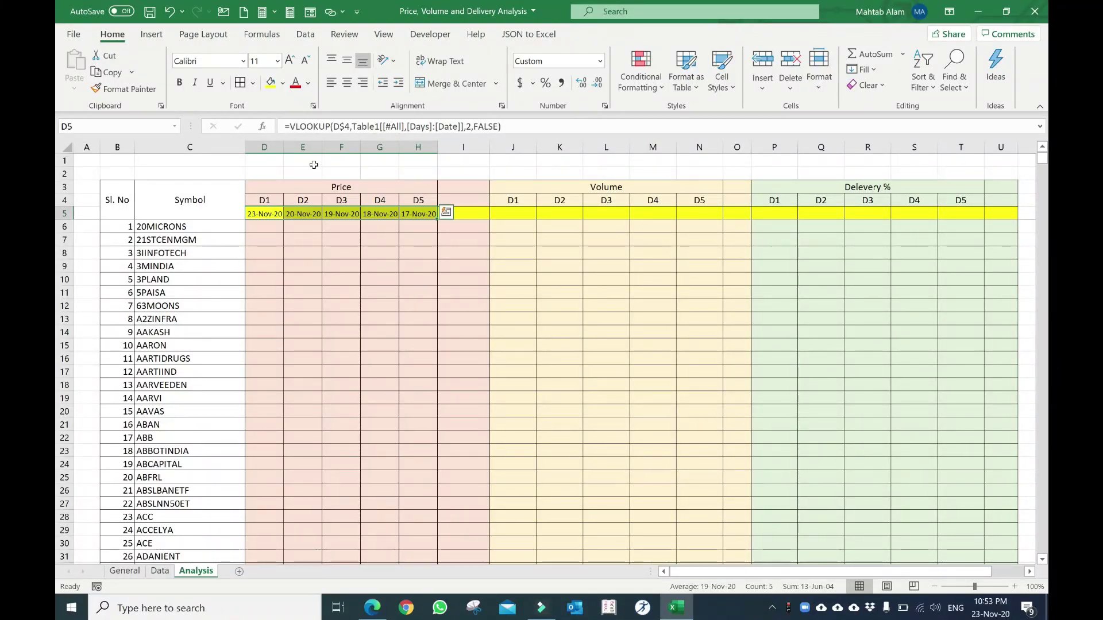
Copy the Price dates D5:H5 under the Volume D1–D5 headers starting at J5.
{"action": "left_click", "coordinate": [379, 265]}
{"action": "left_click_drag", "start_coordinate": [275, 216], "coordinate": [412, 220]}
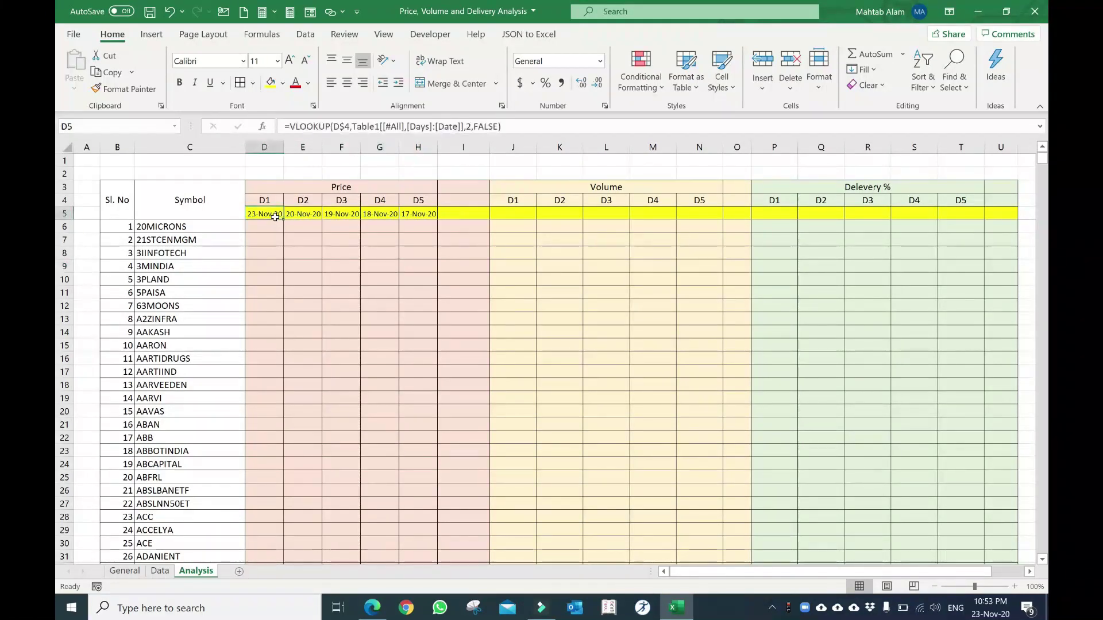
{"action": "key", "text": "ctrl+c"}
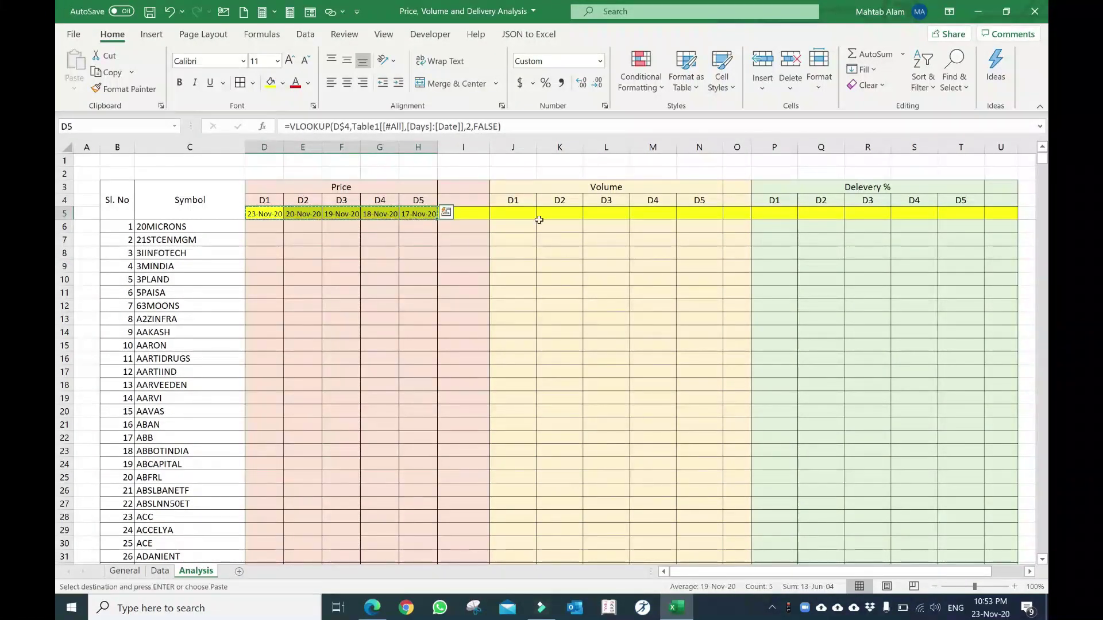
{"action": "left_click", "coordinate": [512, 215]}
{"action": "key", "text": "ctrl+v"}
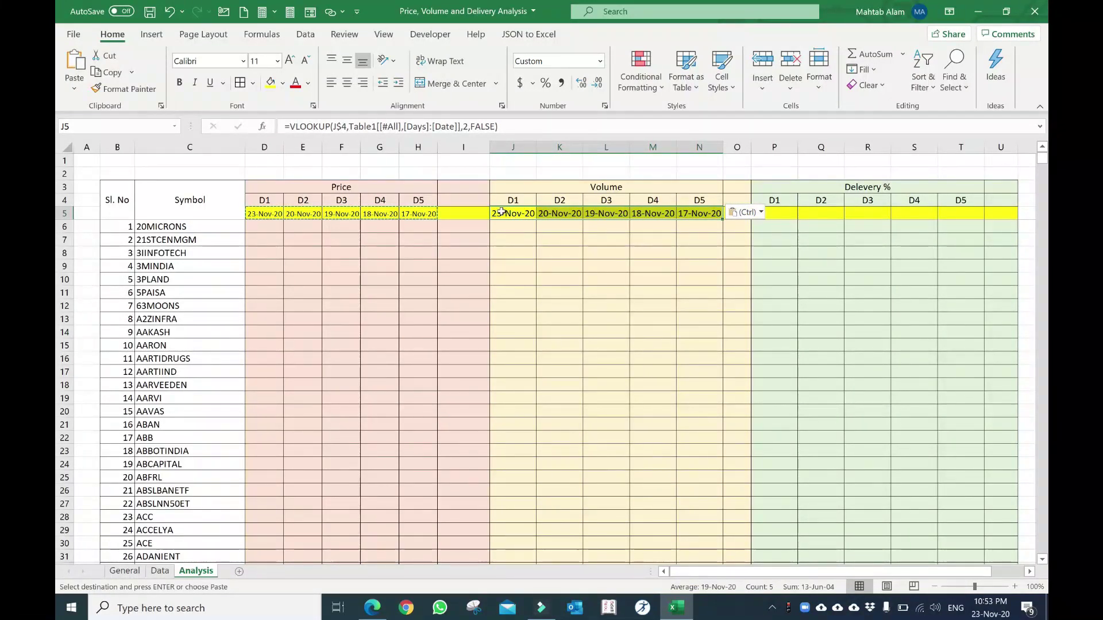
Copy the Volume dates under the Delivery % D1–D5 headers starting at P5.
{"action": "left_click", "coordinate": [502, 211]}
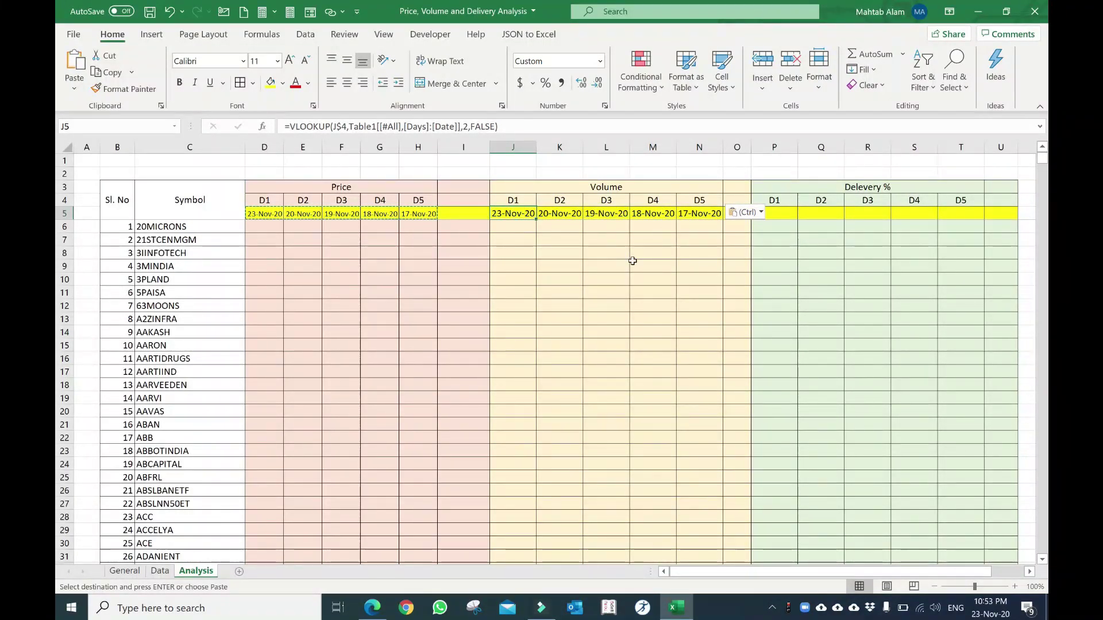
{"action": "key", "text": "ctrl+shift+Right"}
{"action": "key", "text": "shift+Right"}
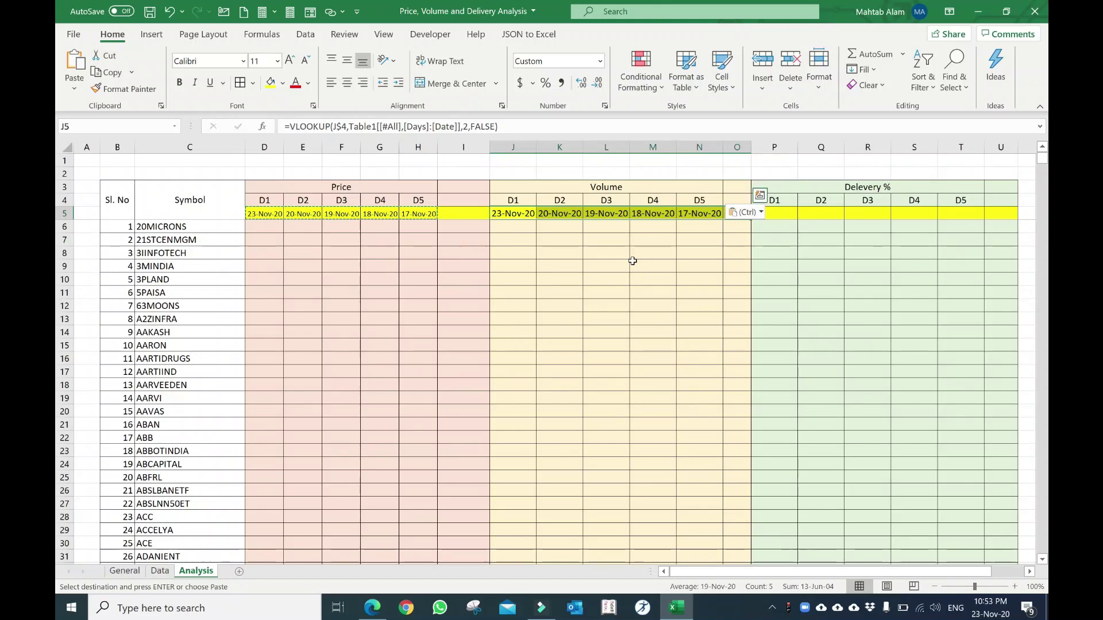
{"action": "key", "text": "ctrl+c"}
{"action": "left_click", "coordinate": [784, 213]}
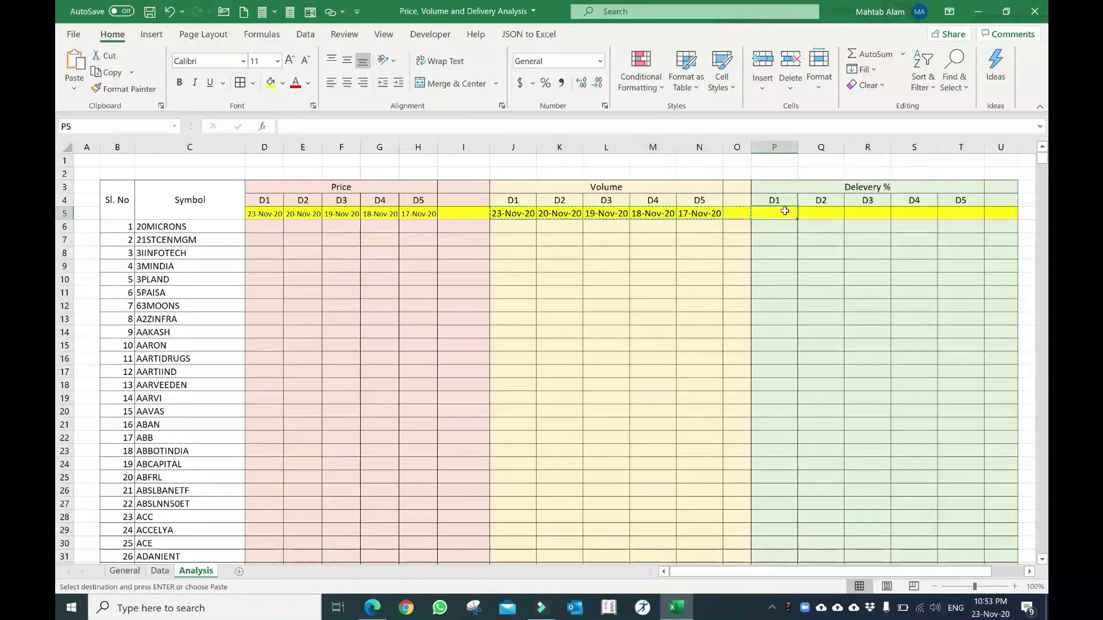
{"action": "key", "text": "ctrl+v"}
Review the Price, Volume and Delivery % date blocks and the D5 formula.
{"action": "left_click", "coordinate": [762, 264]}
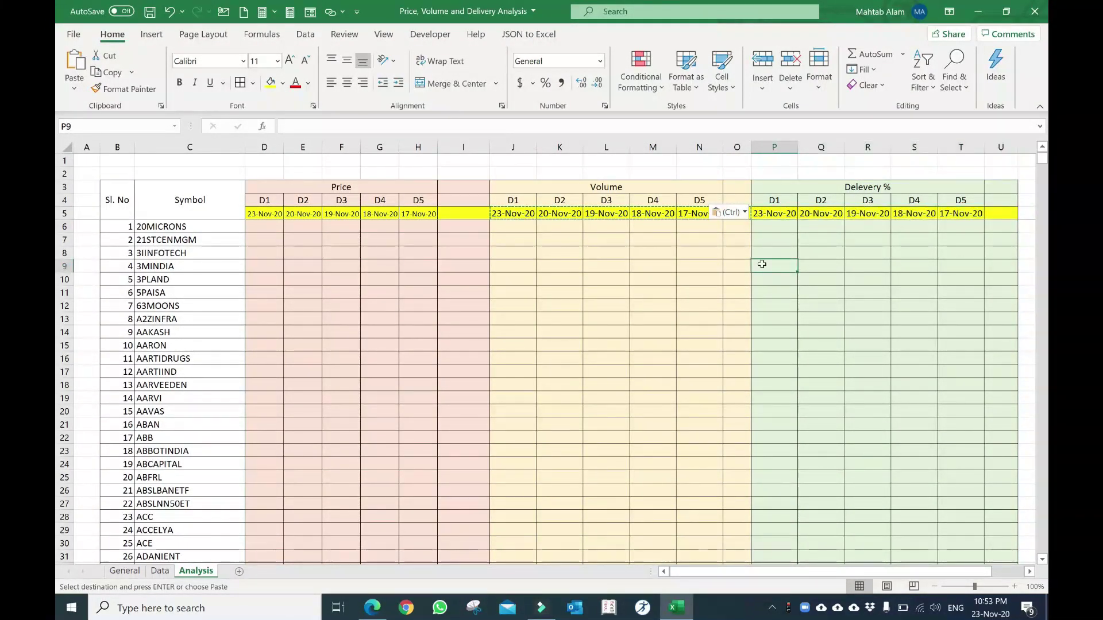
{"action": "left_click_drag", "start_coordinate": [323, 189], "coordinate": [333, 345]}
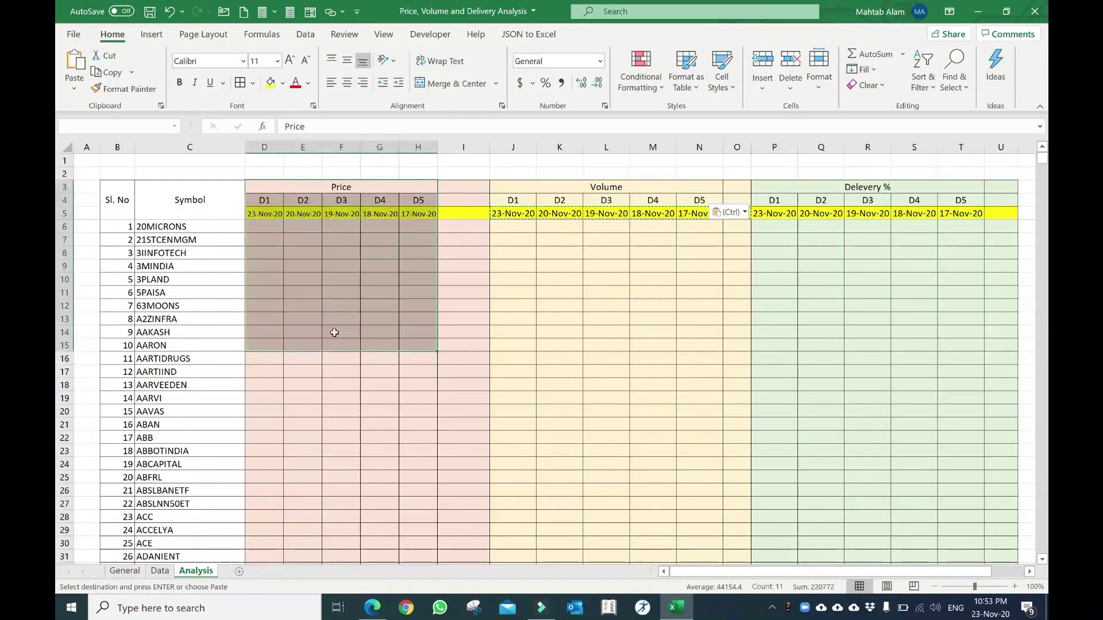
{"action": "left_click_drag", "start_coordinate": [401, 191], "coordinate": [382, 412]}
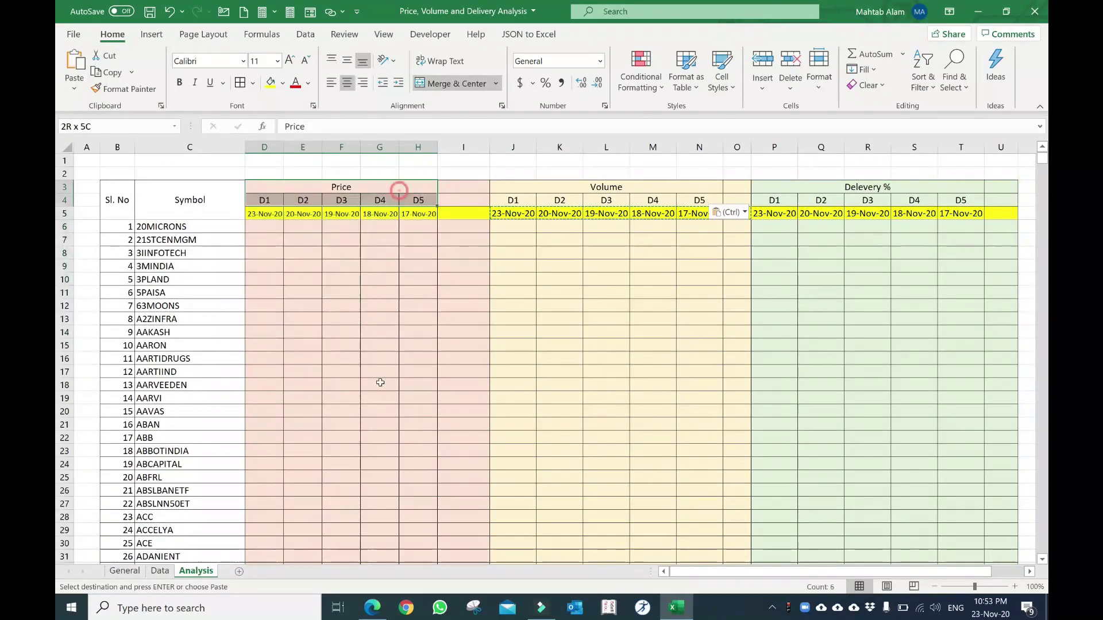
{"action": "left_click_drag", "start_coordinate": [625, 189], "coordinate": [621, 377]}
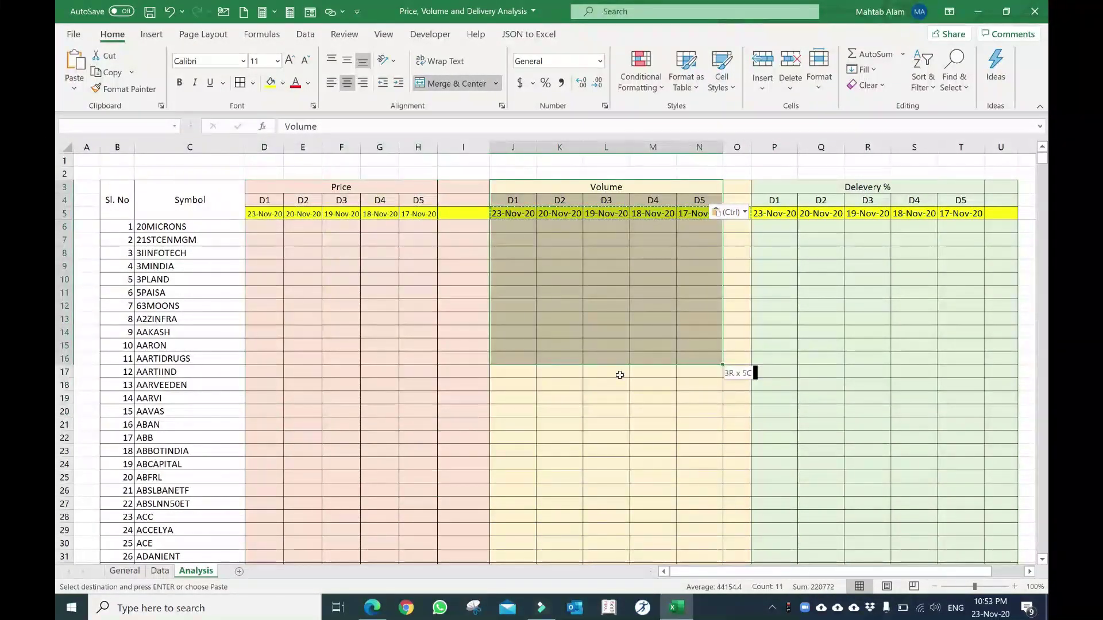
{"action": "left_click_drag", "start_coordinate": [816, 189], "coordinate": [856, 373]}
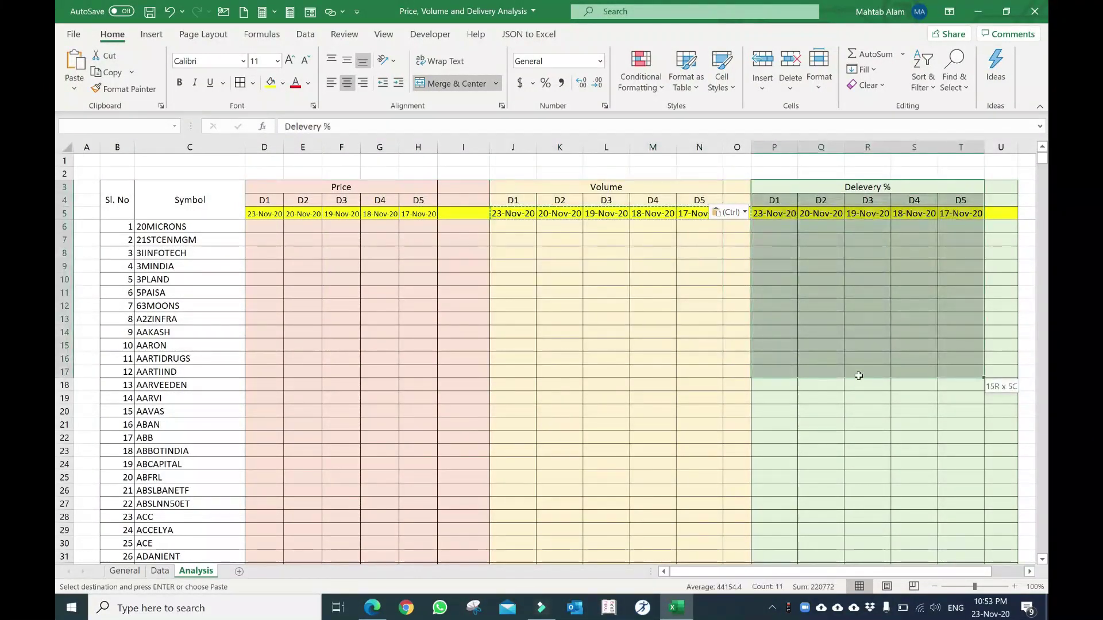
{"action": "left_click", "coordinate": [249, 217]}
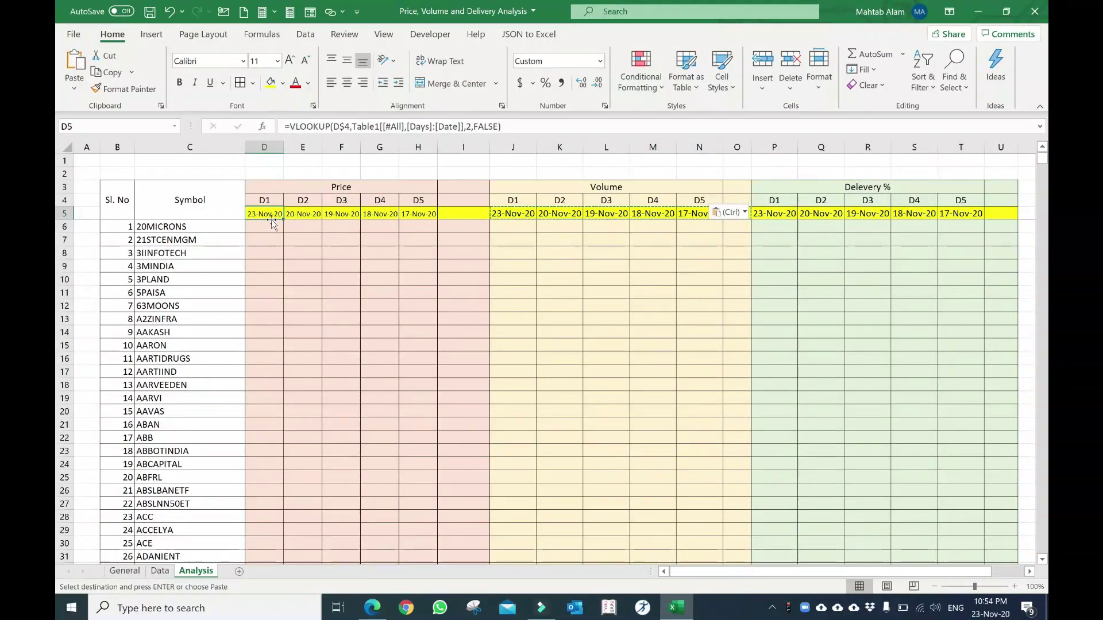
Save the workbook and begin a =SUMIFS( formula in D6.
{"action": "left_click", "coordinate": [407, 268]}
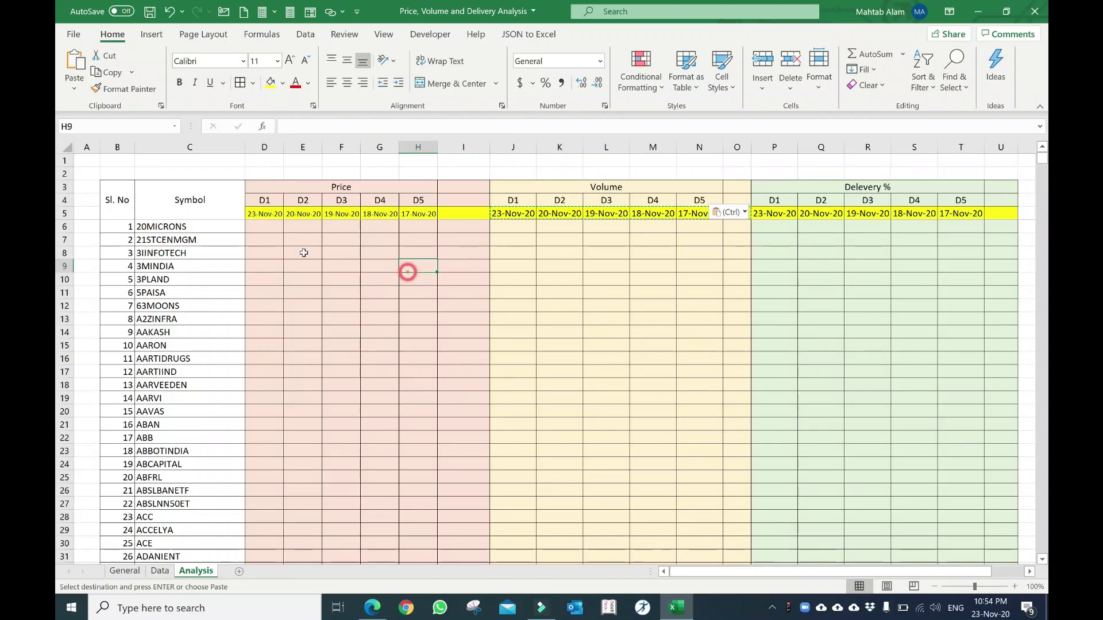
{"action": "left_click", "coordinate": [273, 227]}
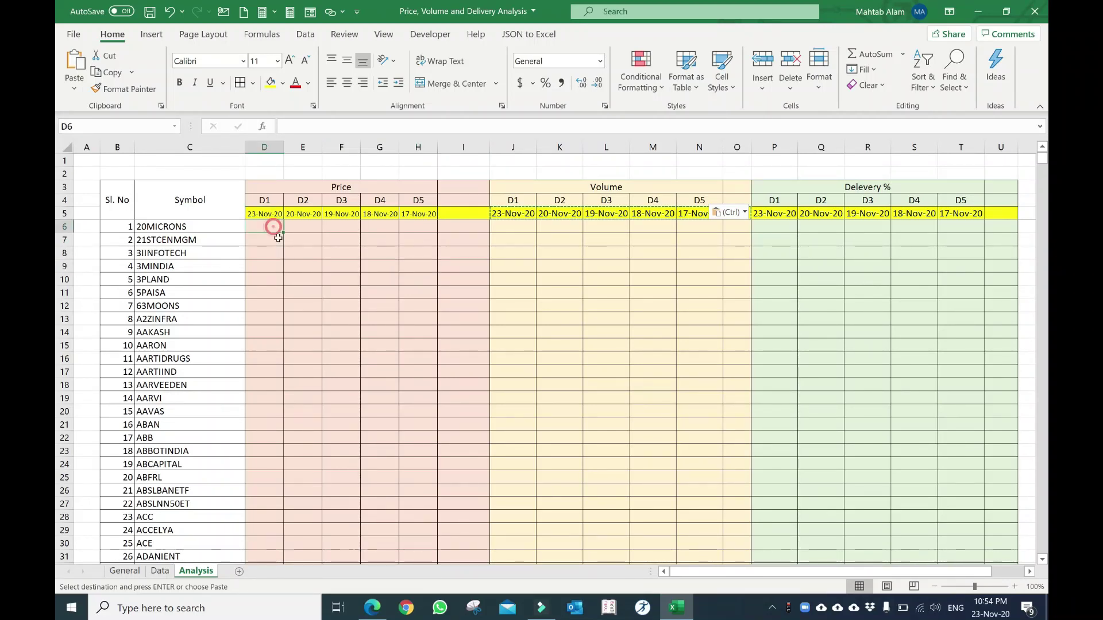
{"action": "key", "text": "Up"}
{"action": "key", "text": "Up"}
{"action": "key", "text": "Up"}
{"action": "key", "text": "Down"}
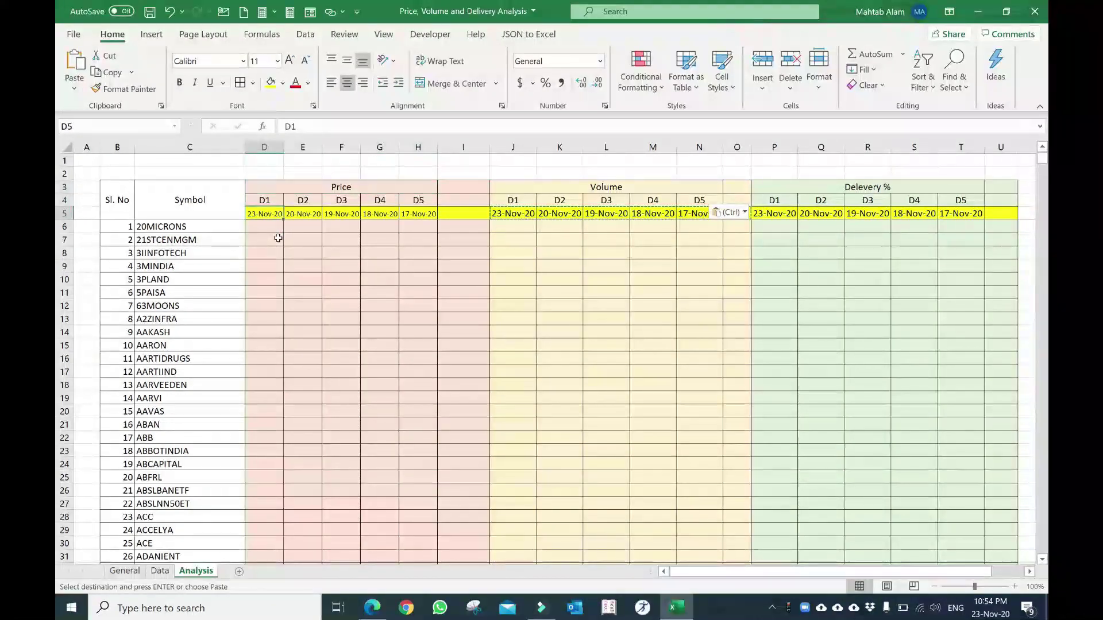
{"action": "key", "text": "Down"}
{"action": "key", "text": "Down"}
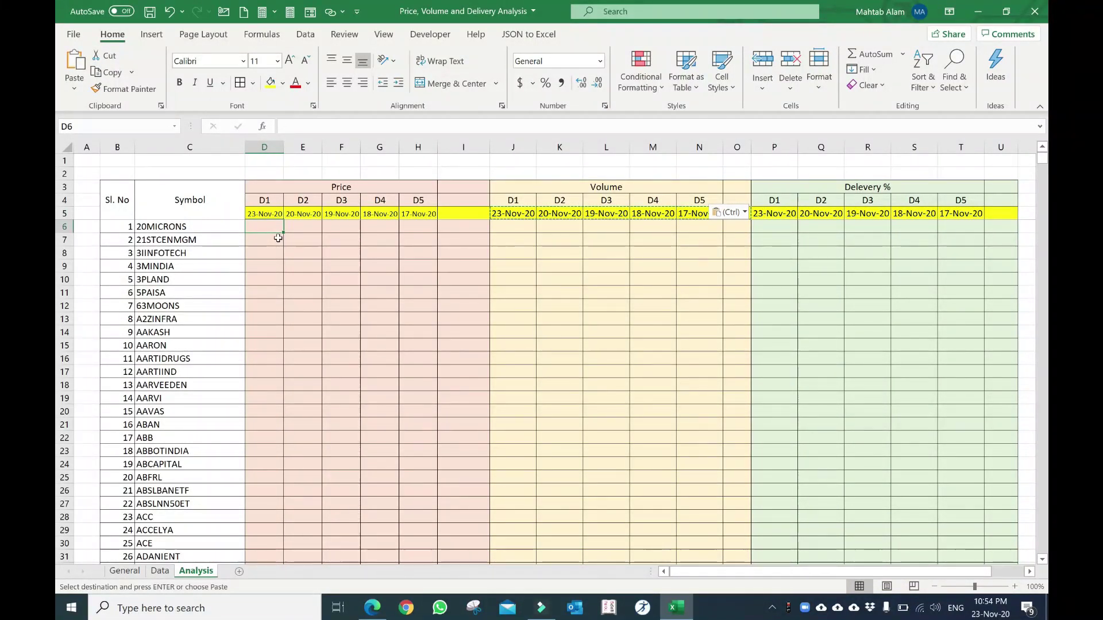
{"action": "key", "text": "ctrl+s"}
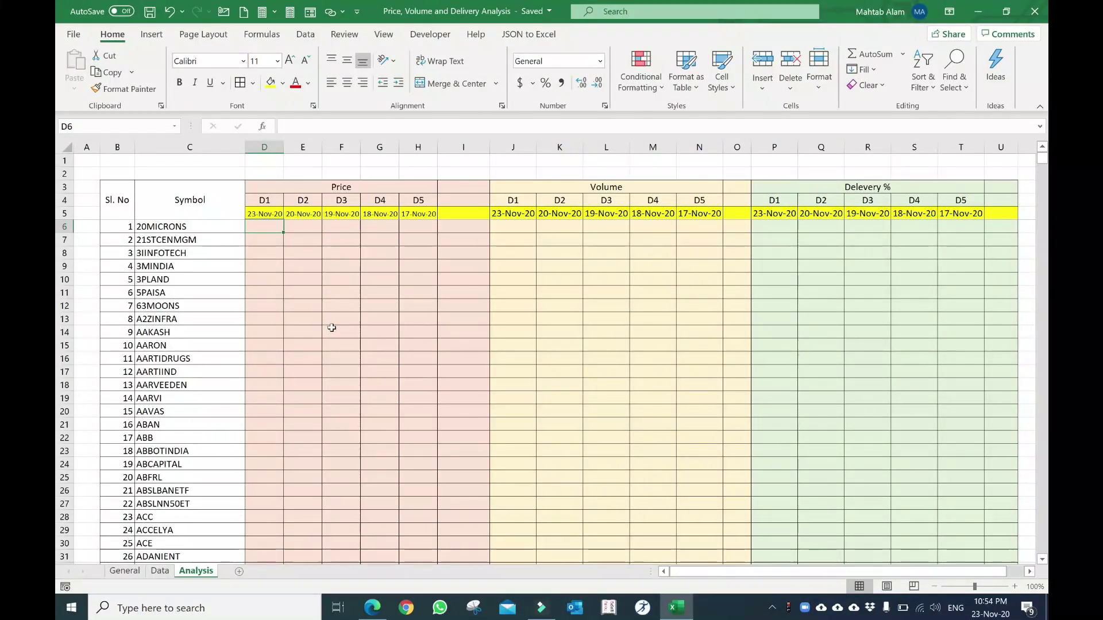
{"action": "type", "text": "=SUM"}
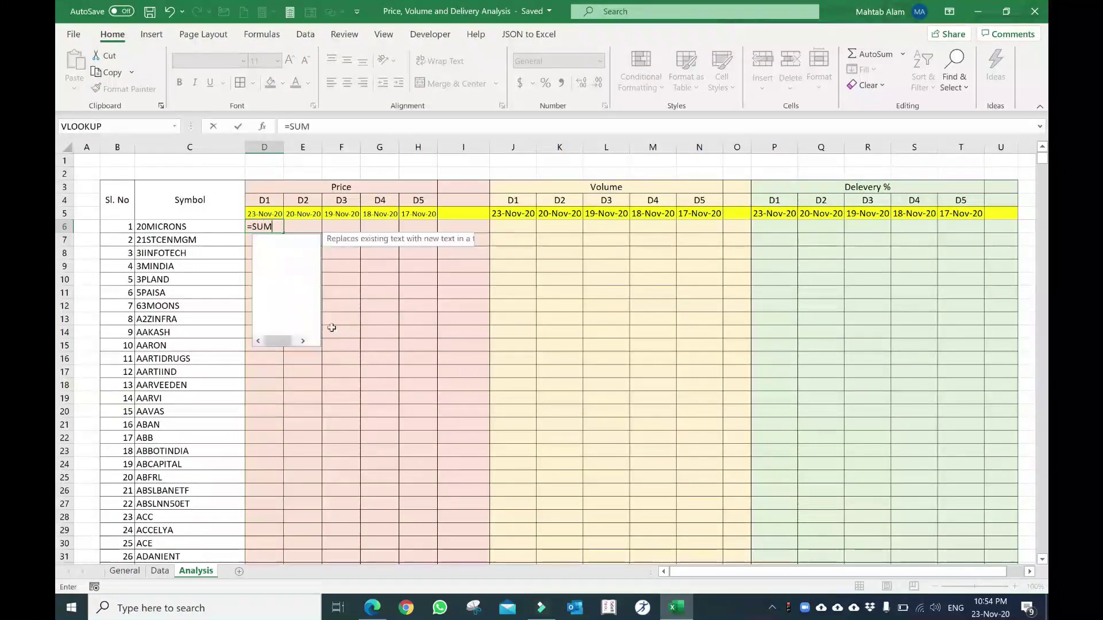
{"action": "type", "text": "IFS"}
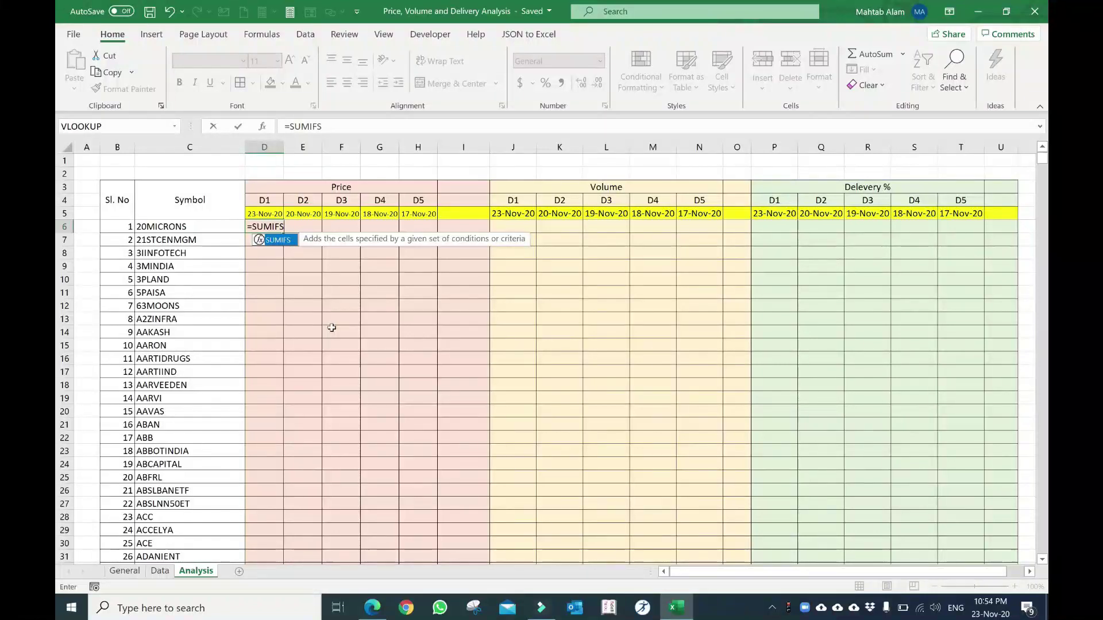
{"action": "type", "text": "("}
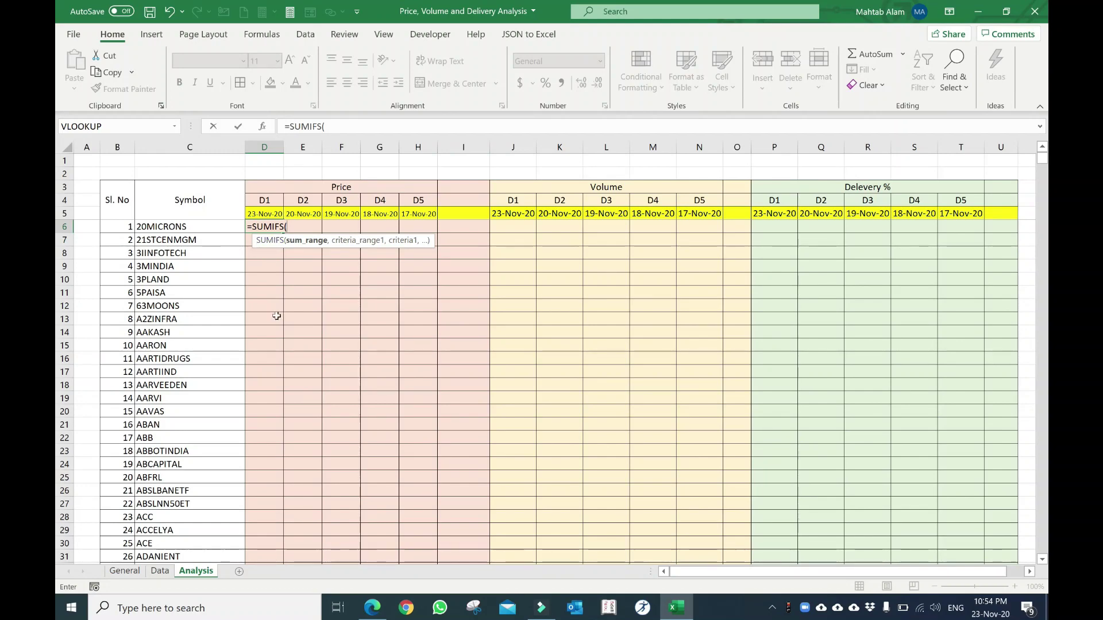
Give the SUMIFS Data column H as sum range, column A matching C6, then column B.
{"action": "left_click", "coordinate": [159, 572]}
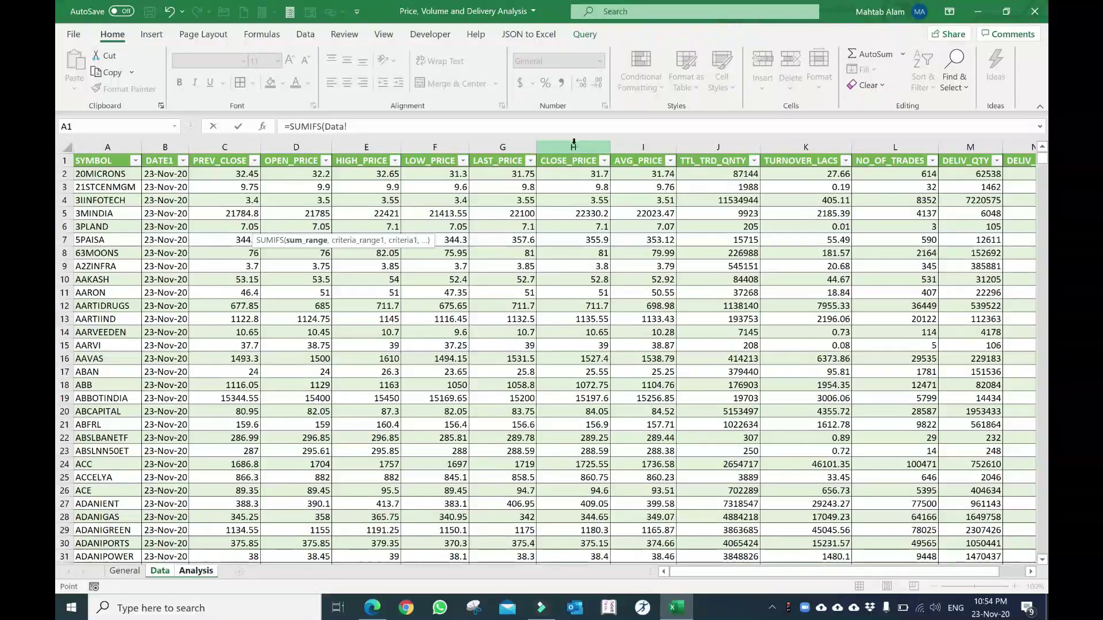
{"action": "left_click", "coordinate": [574, 144]}
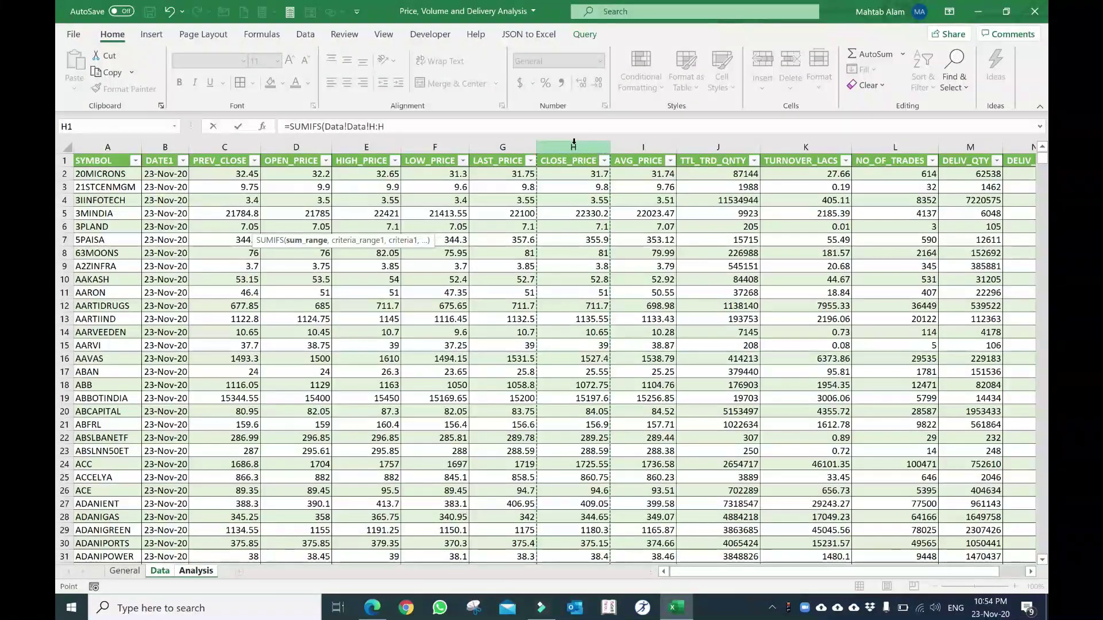
{"action": "type", "text": ","}
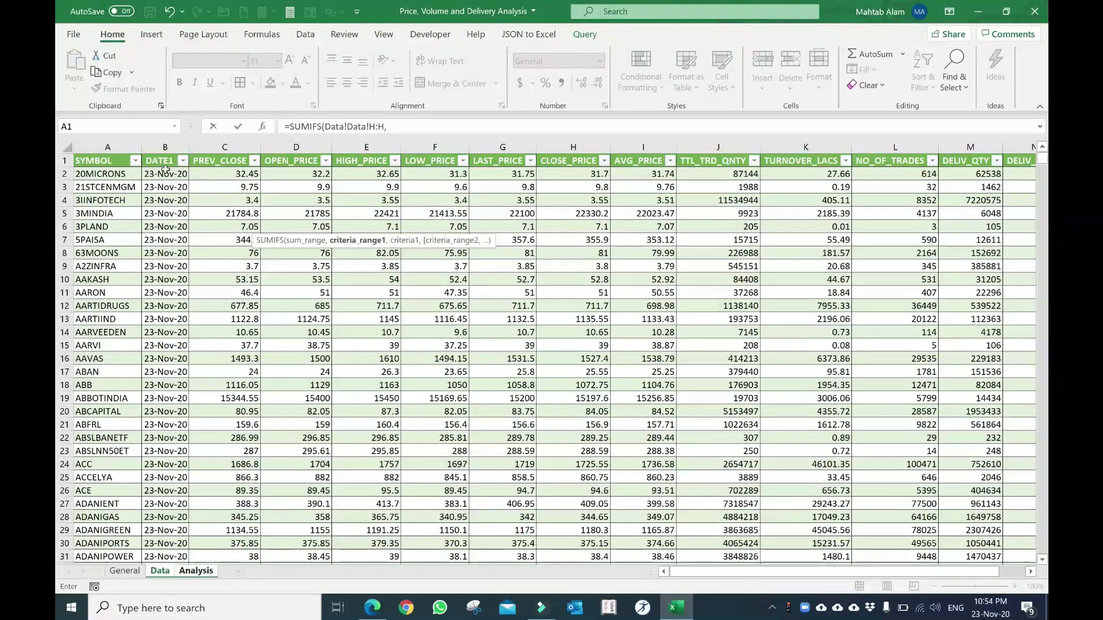
{"action": "left_click", "coordinate": [108, 140]}
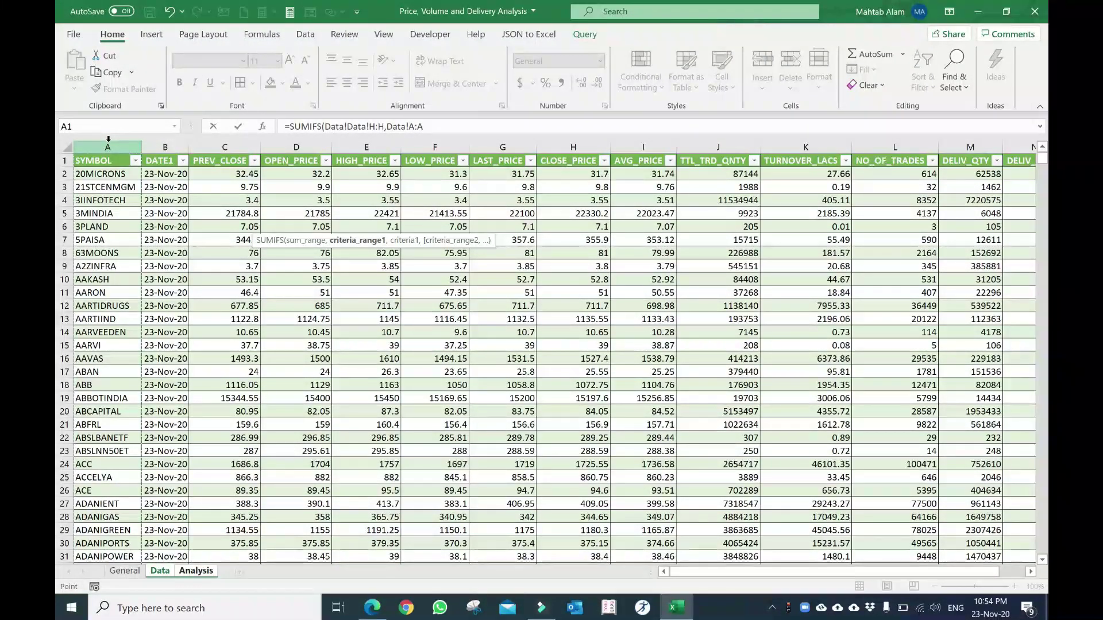
{"action": "type", "text": ","}
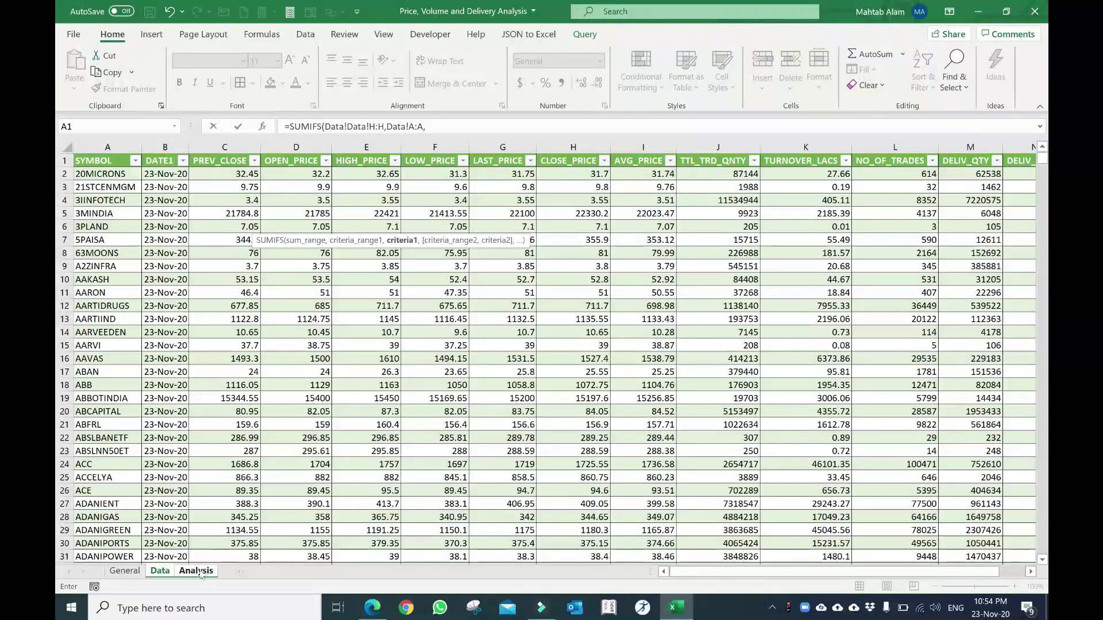
{"action": "left_click", "coordinate": [198, 572]}
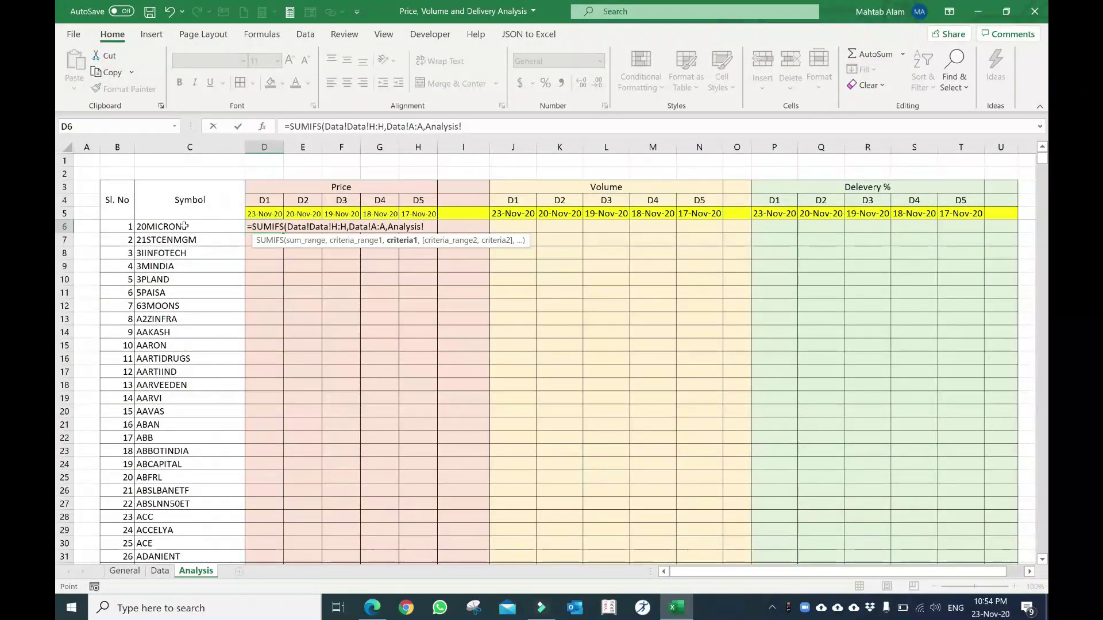
{"action": "left_click", "coordinate": [184, 227]}
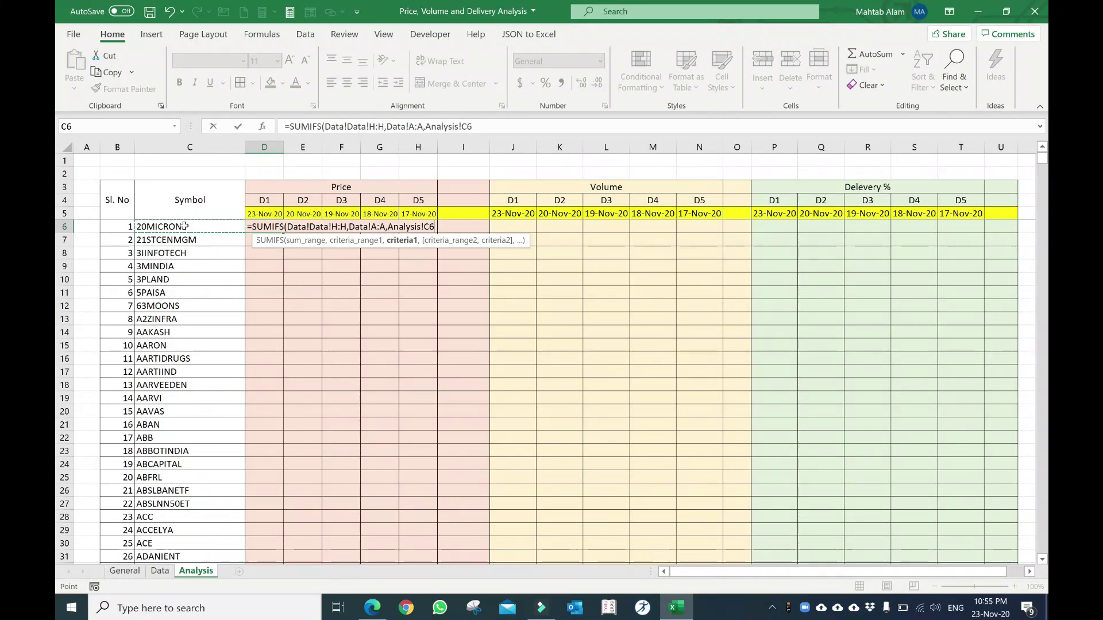
{"action": "type", "text": ","}
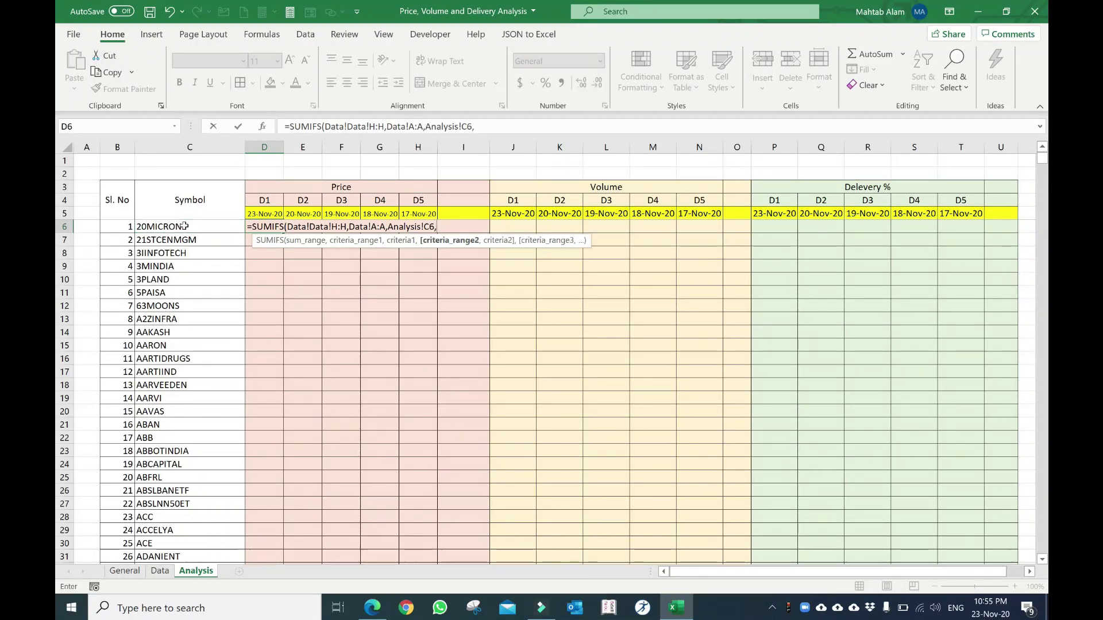
{"action": "left_click", "coordinate": [159, 575]}
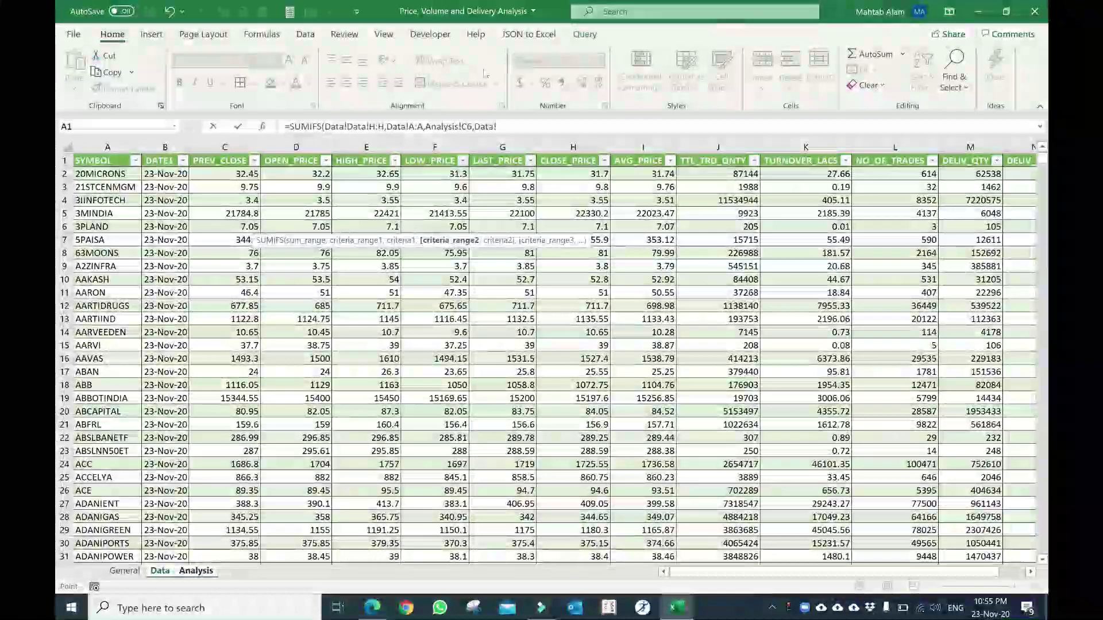
{"action": "left_click", "coordinate": [170, 144]}
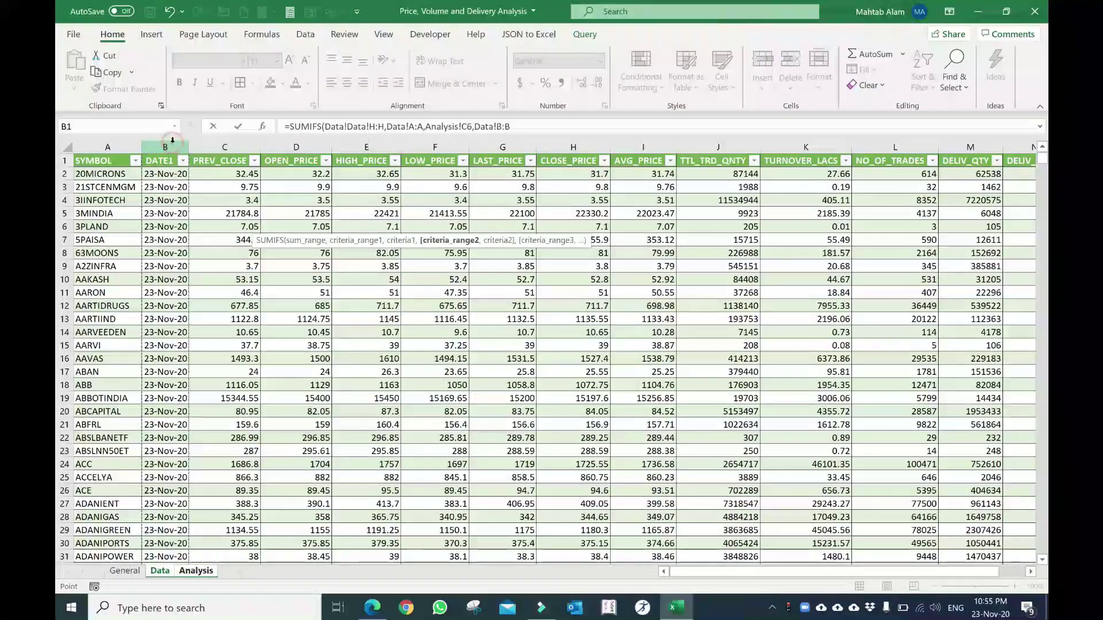
{"action": "type", "text": ","}
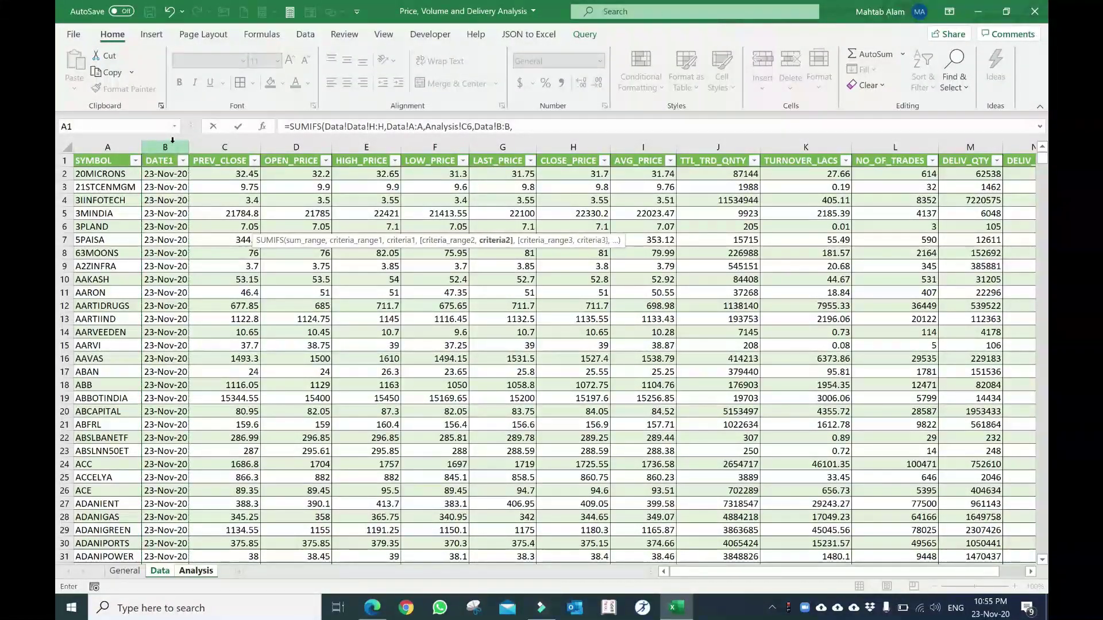
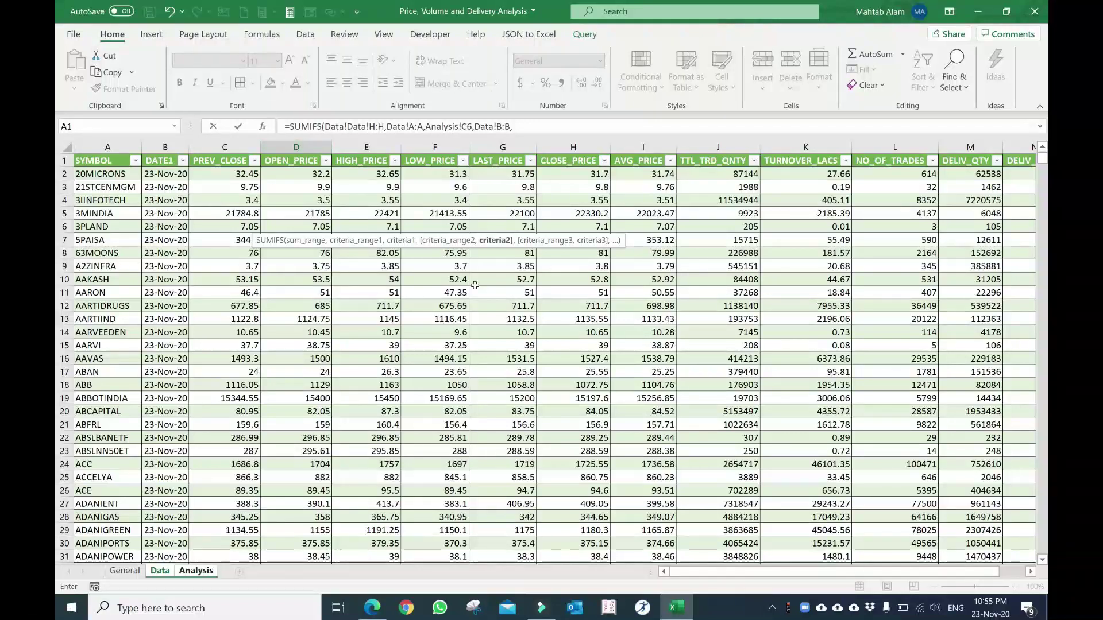
Finish the D6 SUMIFS with the D5 date criterion, fixing the duplicated 'Data!' prefix to return 31.7.
{"action": "left_click", "coordinate": [196, 571]}
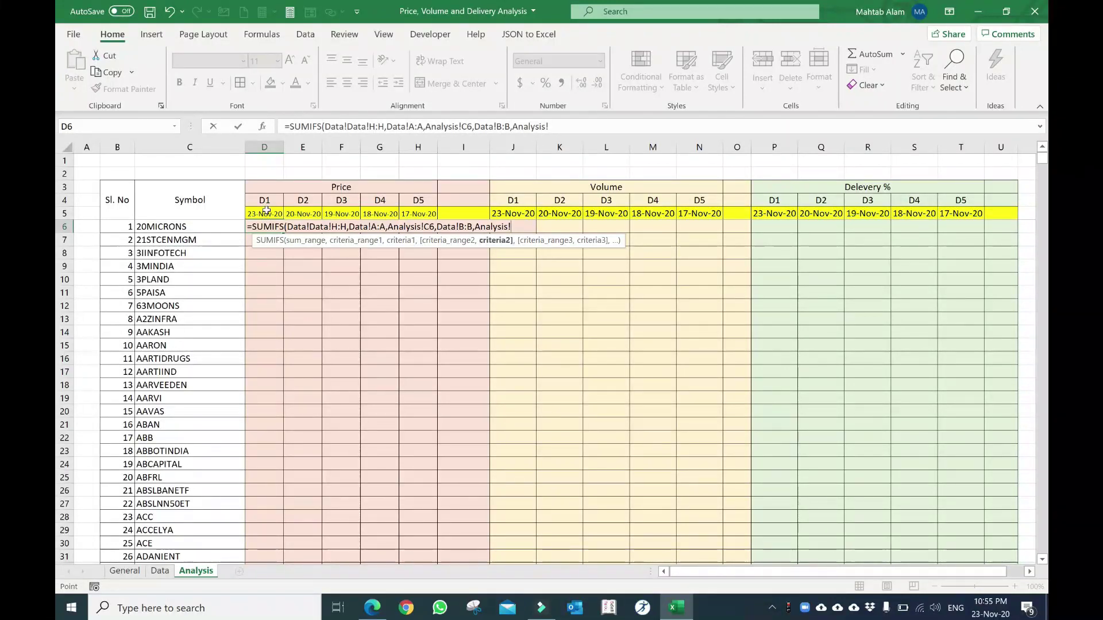
{"action": "left_click", "coordinate": [266, 211]}
{"action": "type", "text": ")"}
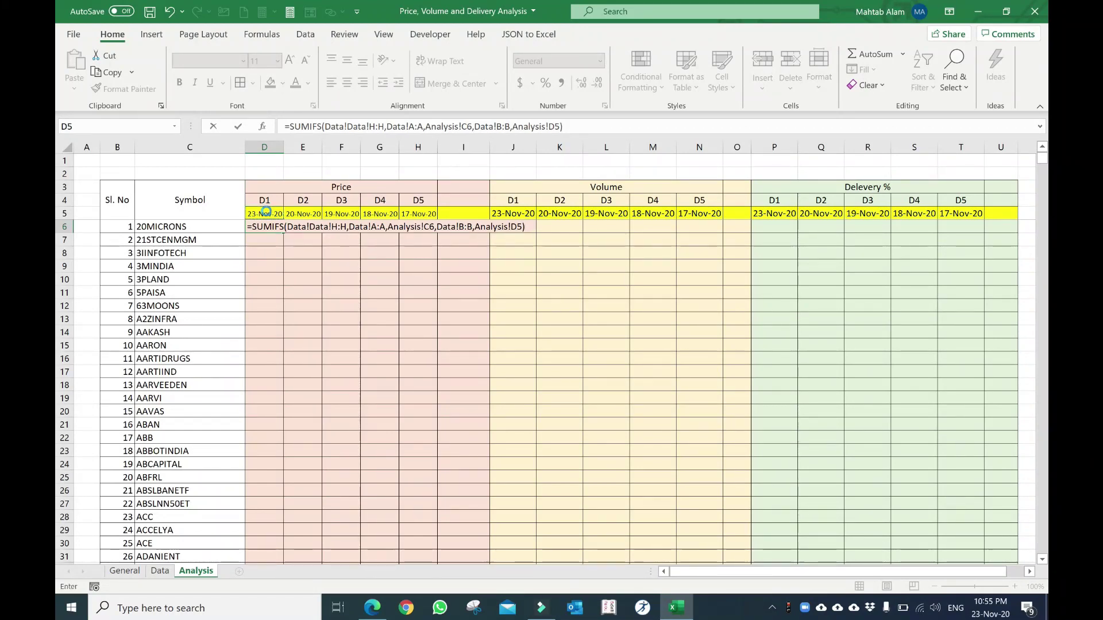
{"action": "key", "text": "Return"}
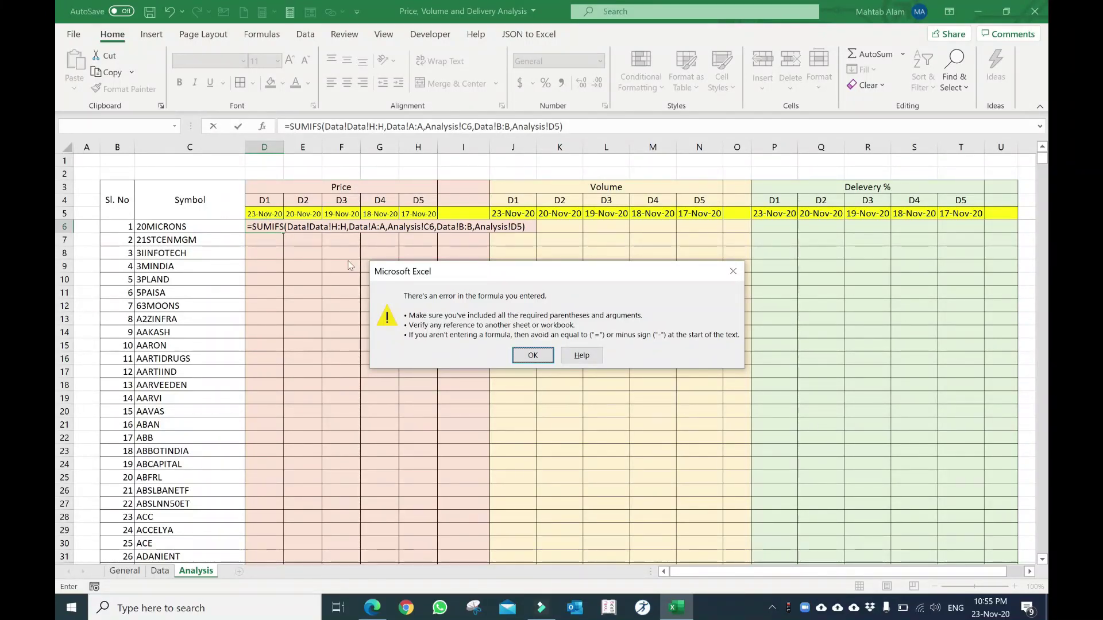
{"action": "left_click", "coordinate": [533, 355]}
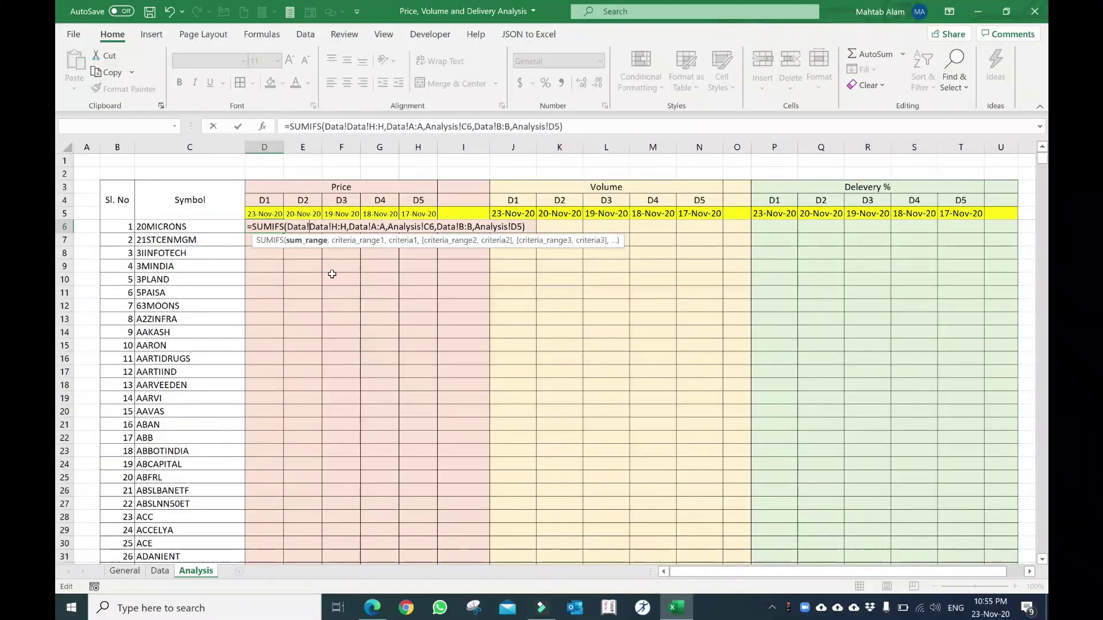
{"action": "key", "text": "BackSpace"}
{"action": "key", "text": "BackSpace"}
{"action": "key", "text": "BackSpace"}
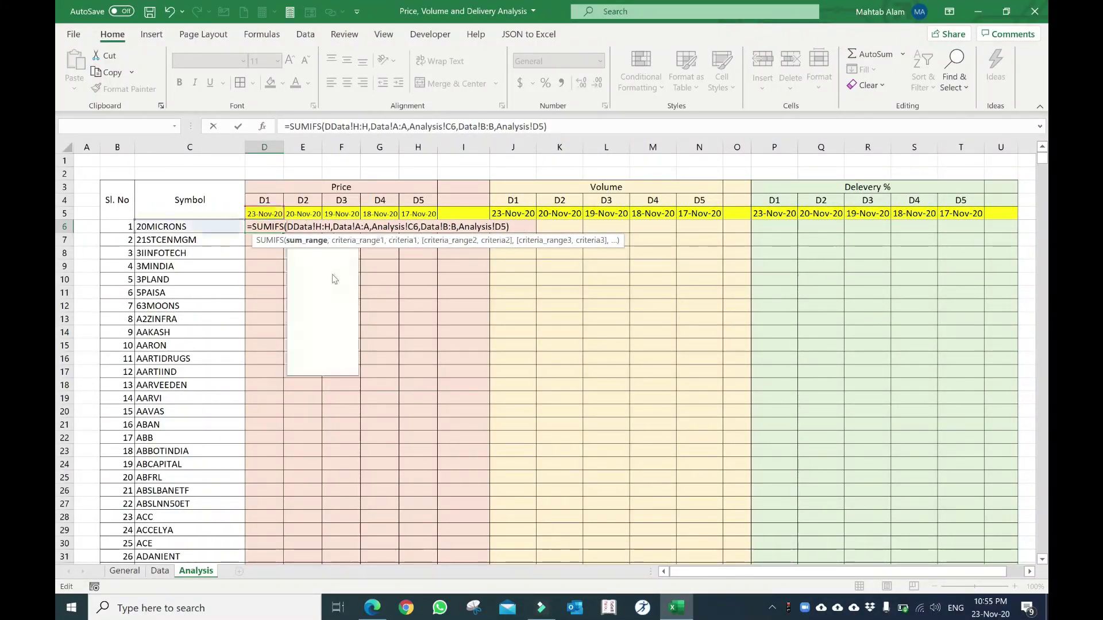
{"action": "key", "text": "BackSpace"}
{"action": "key", "text": "Return"}
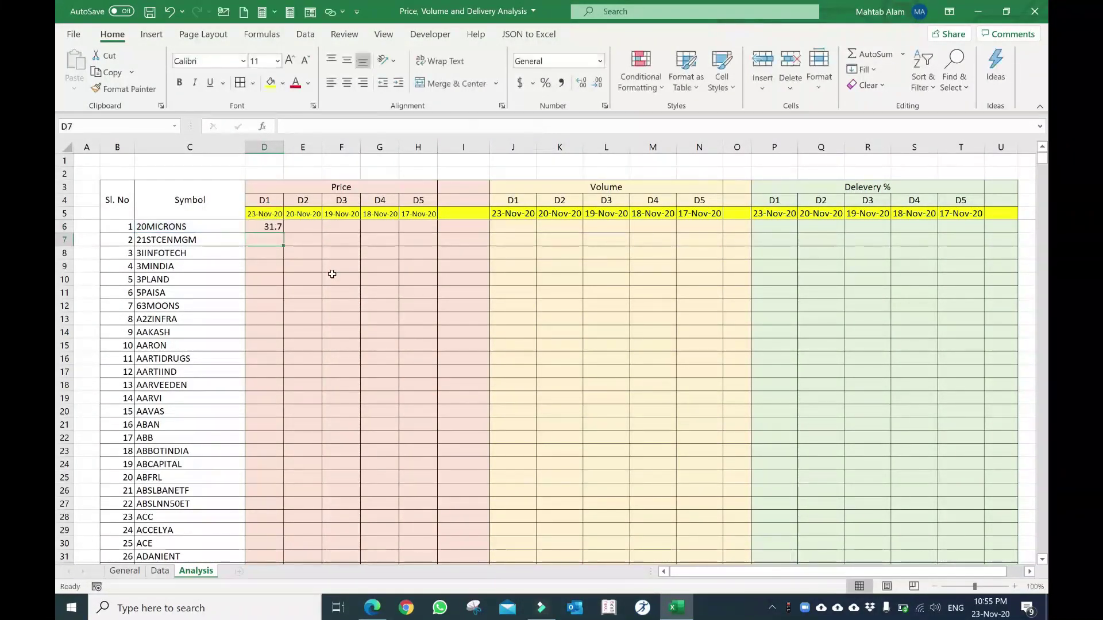
{"action": "left_click", "coordinate": [274, 226]}
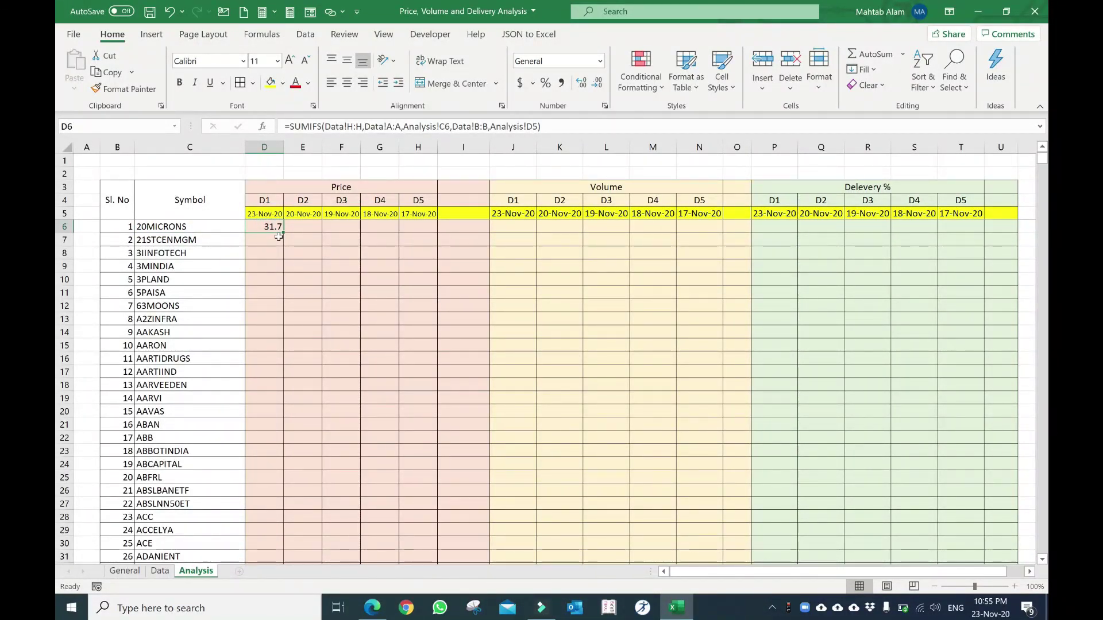
{"action": "type", "text": "=SUM"}
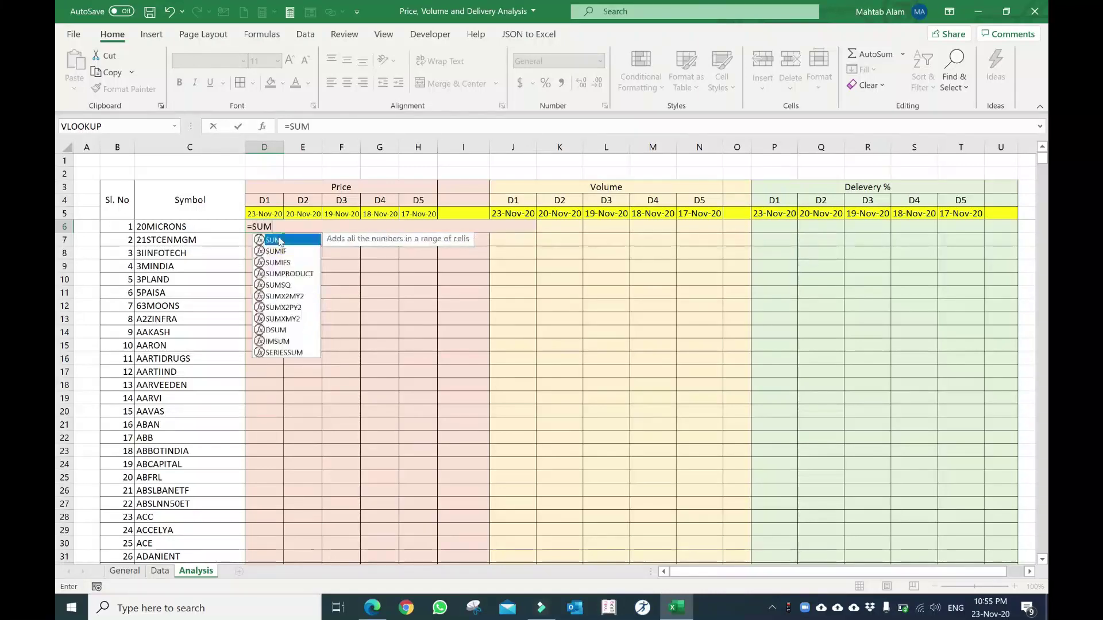
{"action": "type", "text": "IFS"}
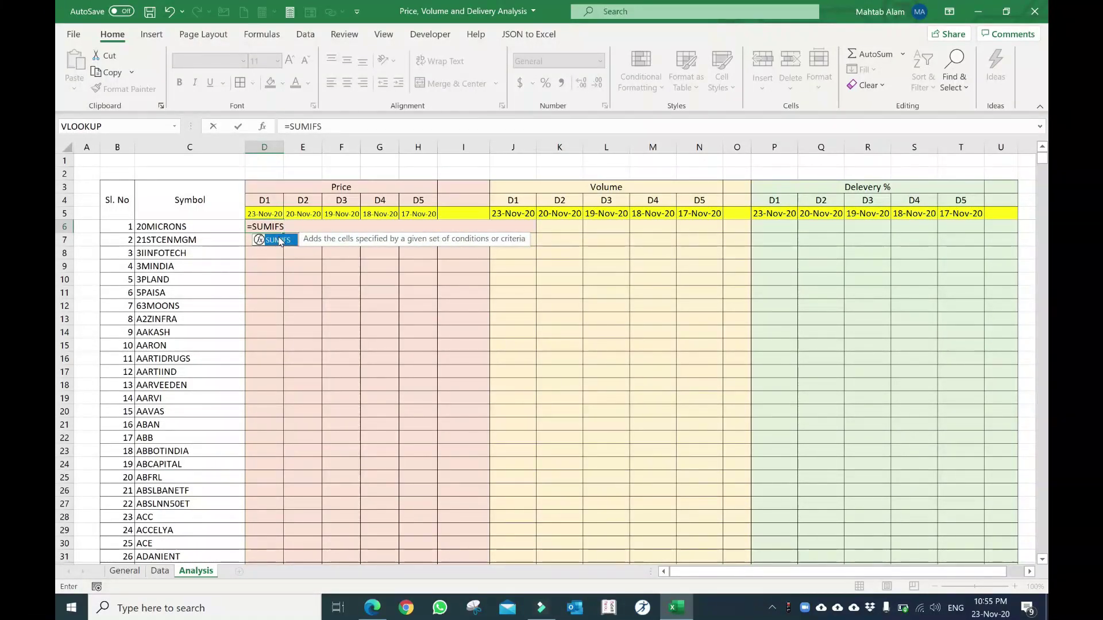
{"action": "double_click", "coordinate": [278, 240]}
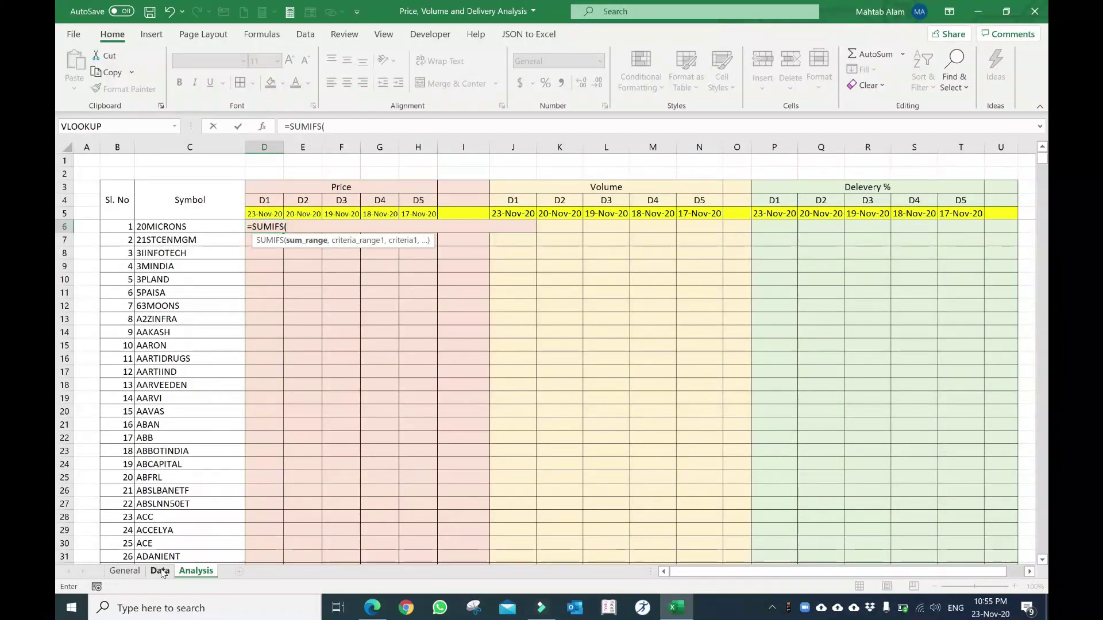
{"action": "left_click", "coordinate": [160, 571]}
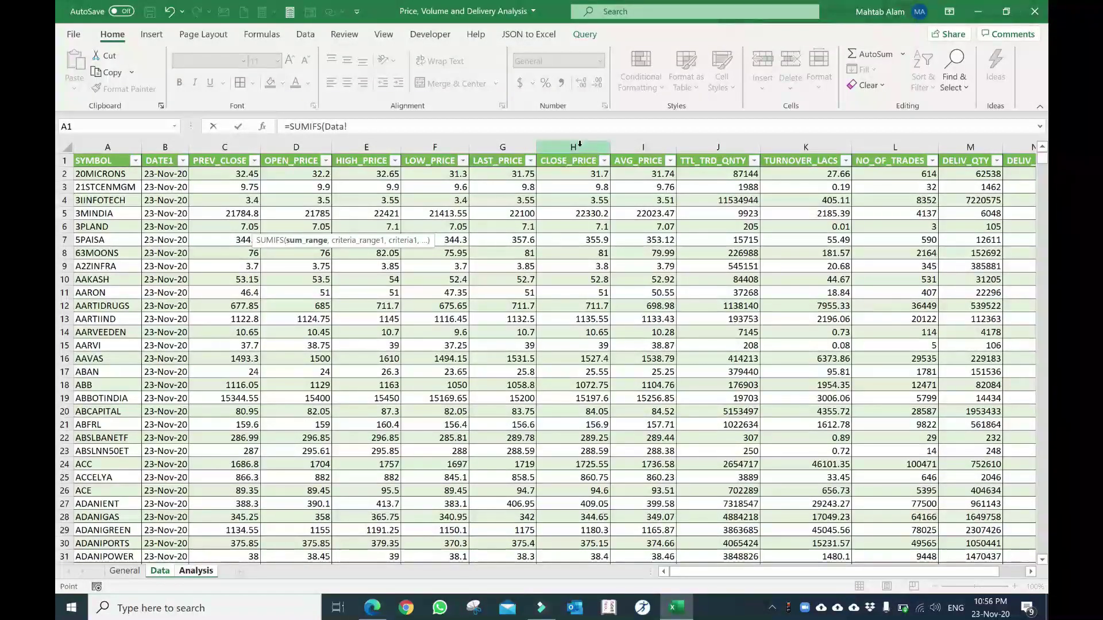
{"action": "left_click", "coordinate": [580, 145]}
{"action": "type", "text": ","}
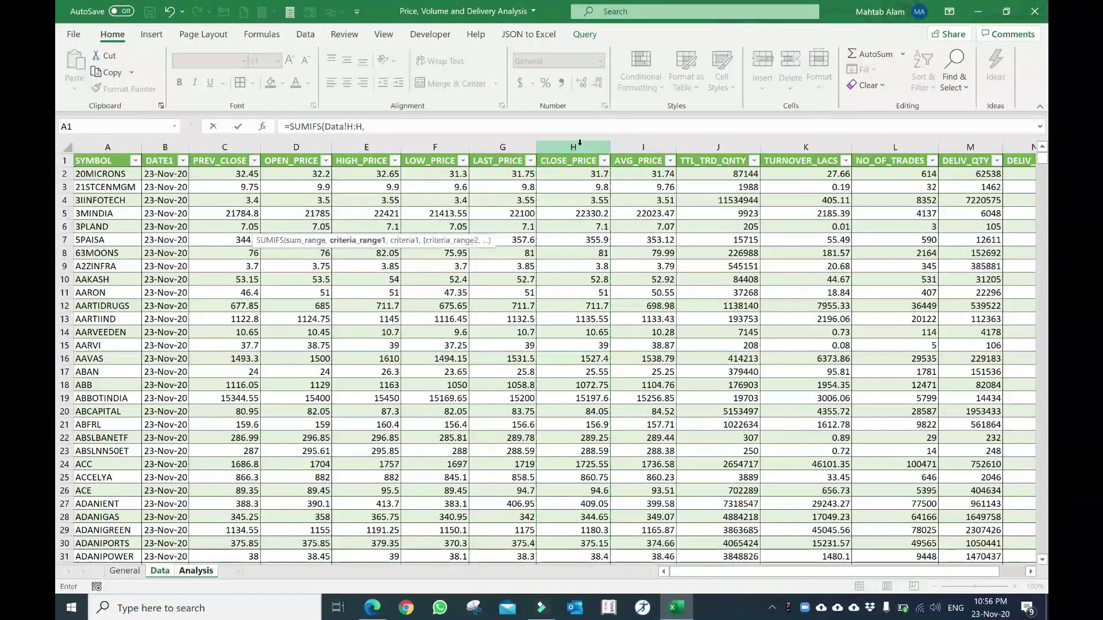
{"action": "left_click", "coordinate": [88, 145]}
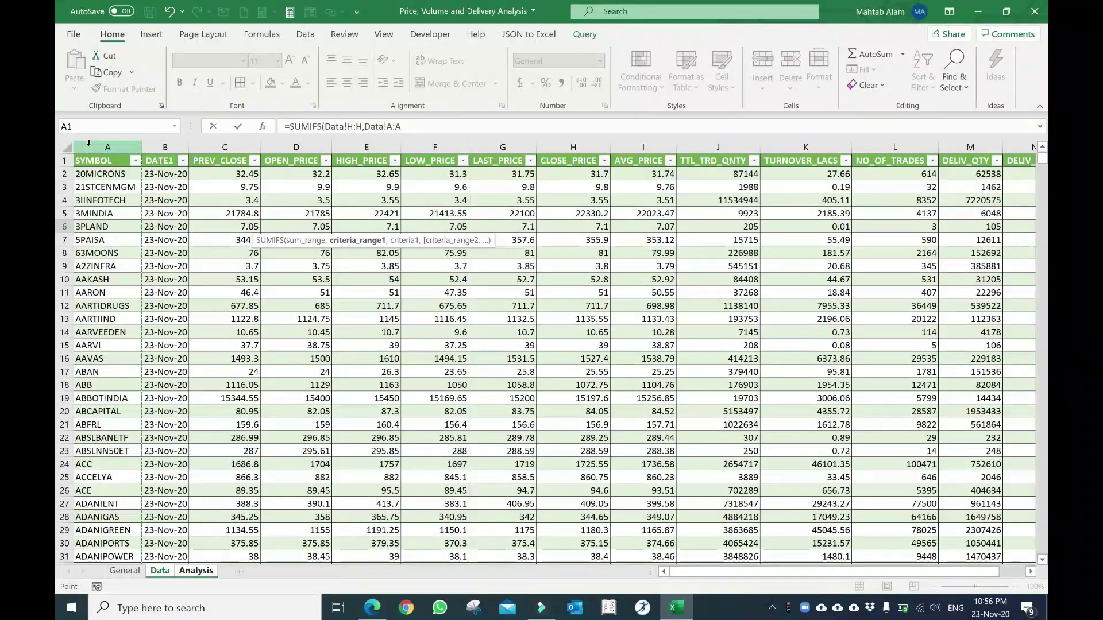
{"action": "type", "text": ","}
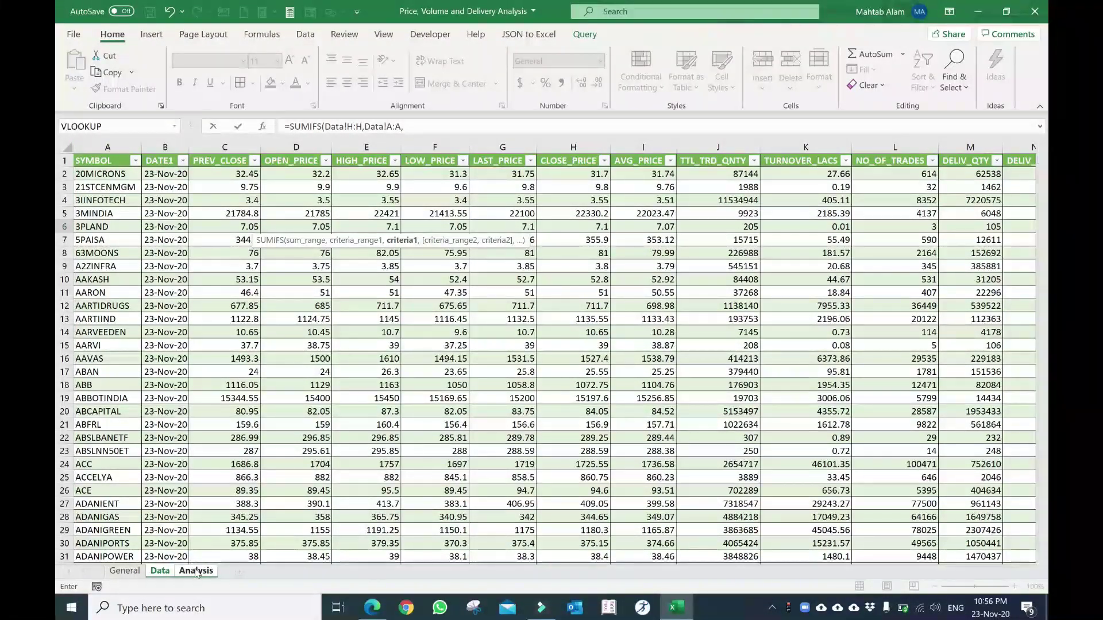
{"action": "left_click", "coordinate": [196, 571]}
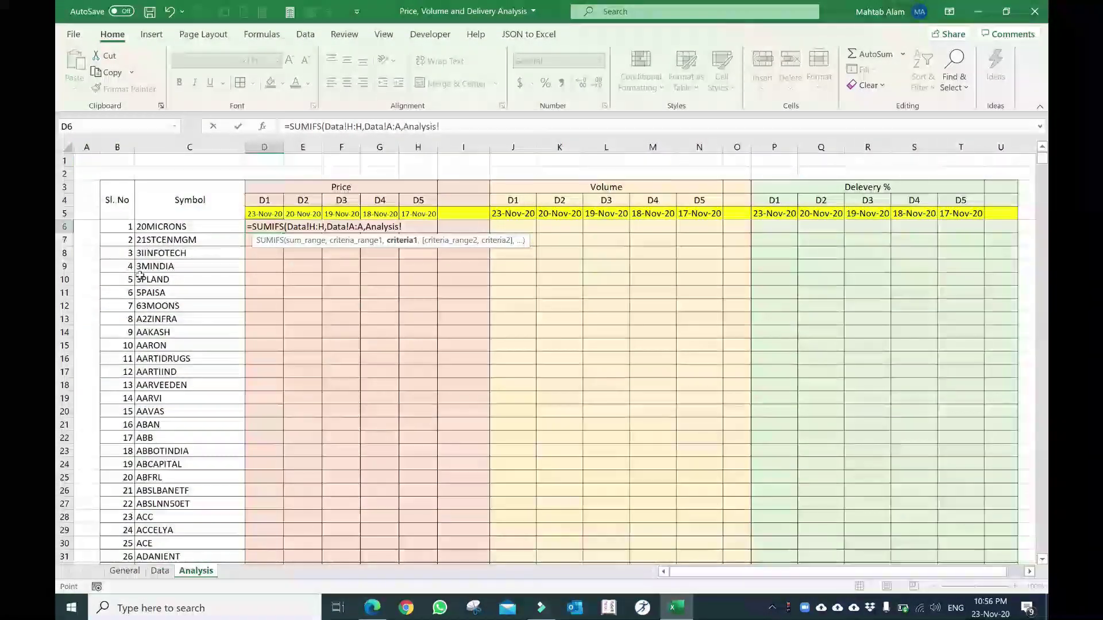
{"action": "left_click", "coordinate": [155, 226]}
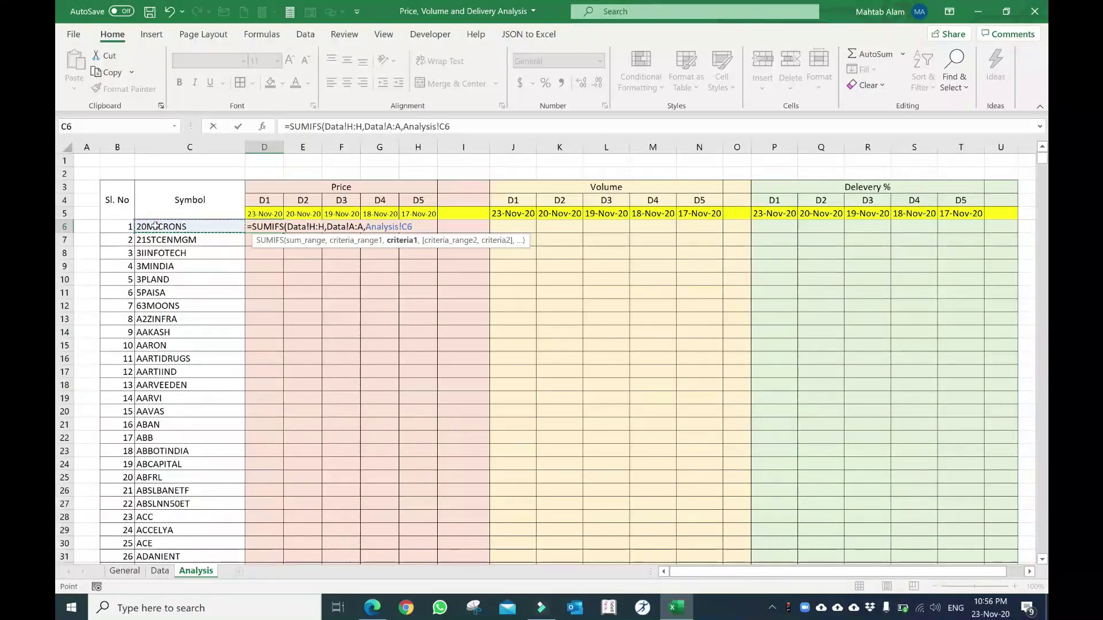
{"action": "type", "text": ","}
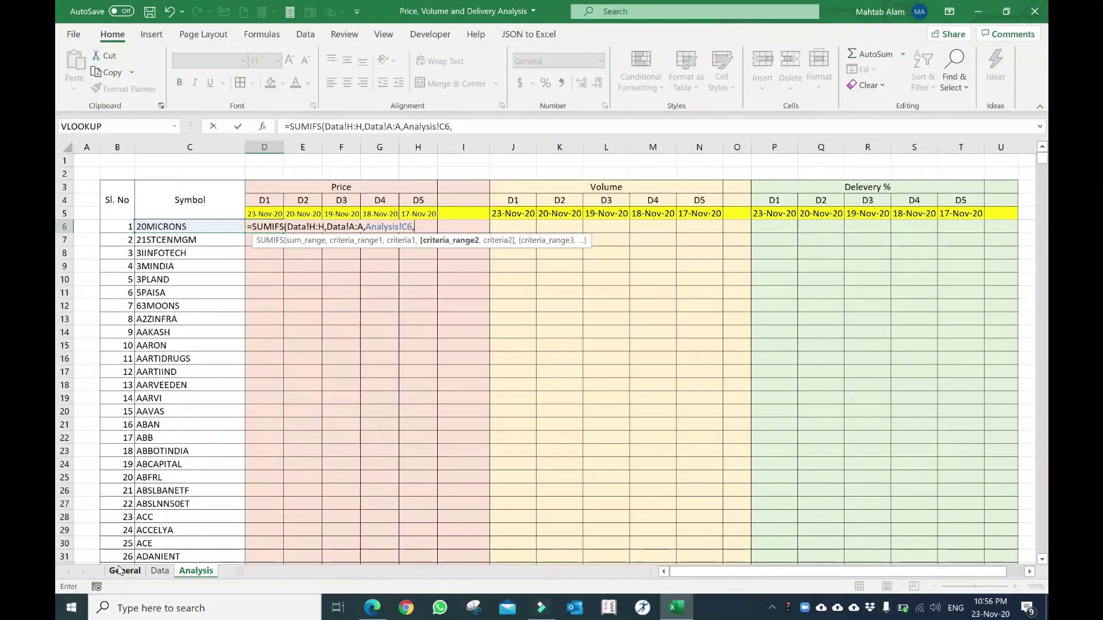
{"action": "left_click", "coordinate": [151, 570]}
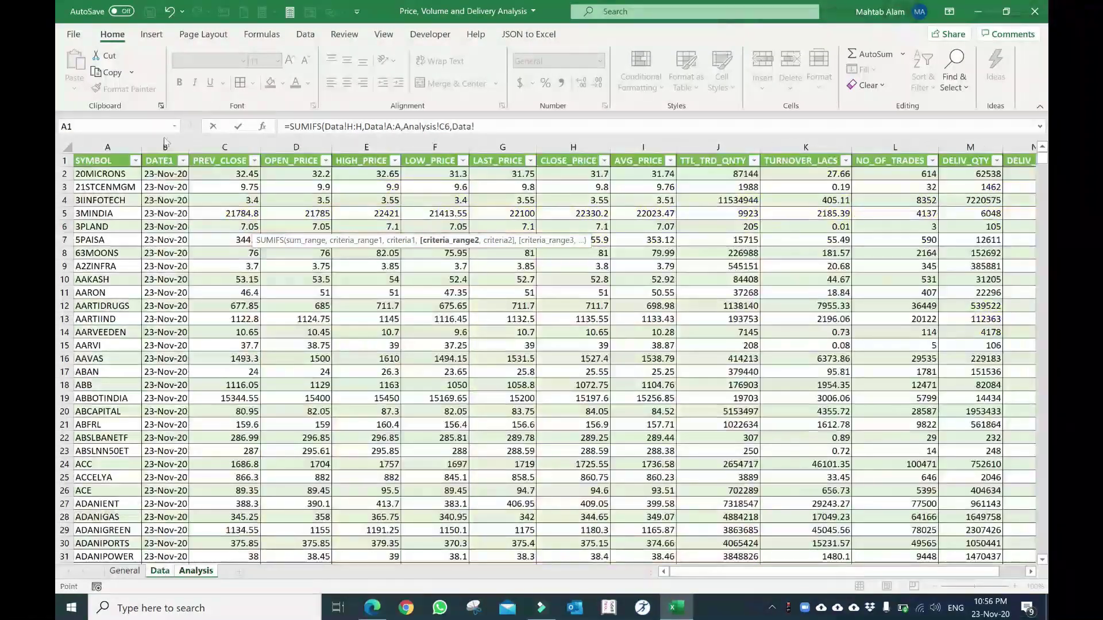
{"action": "left_click", "coordinate": [166, 147]}
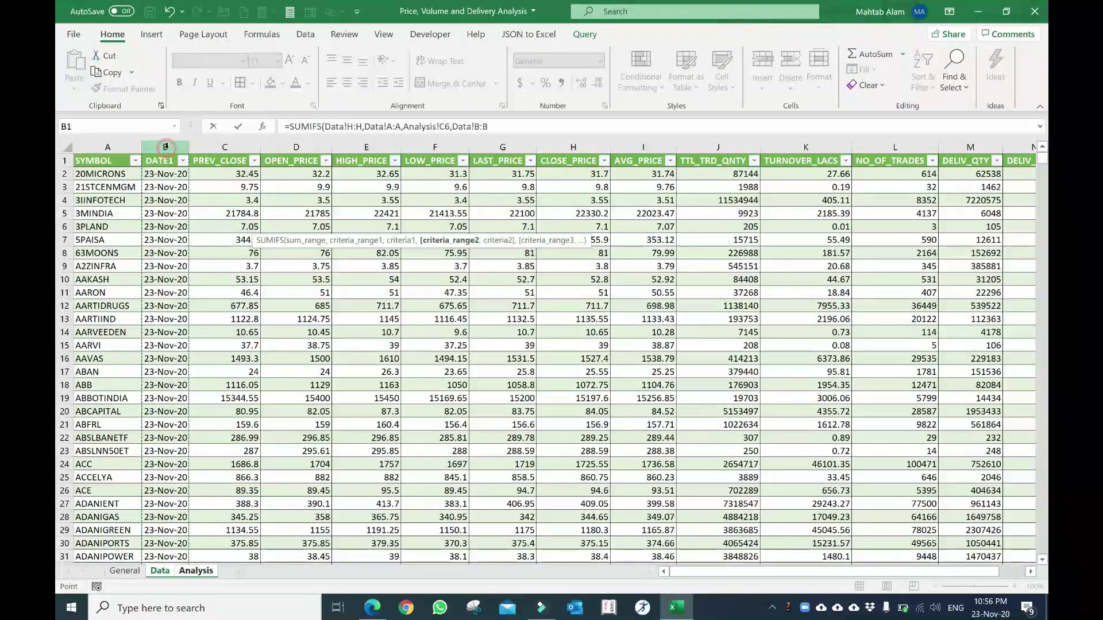
{"action": "type", "text": ","}
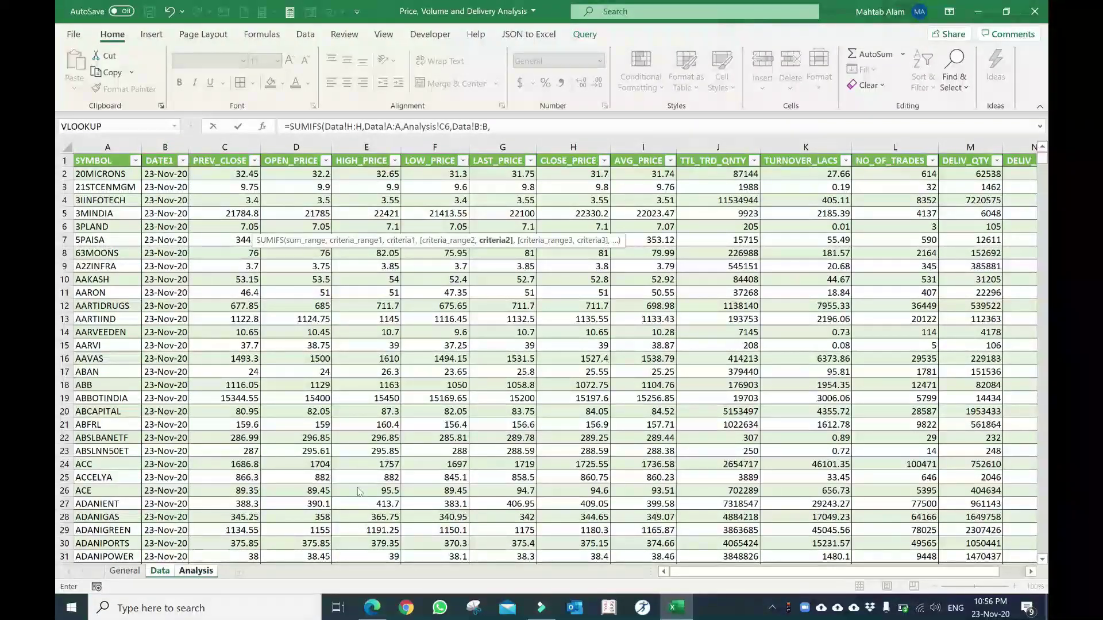
{"action": "left_click", "coordinate": [195, 570]}
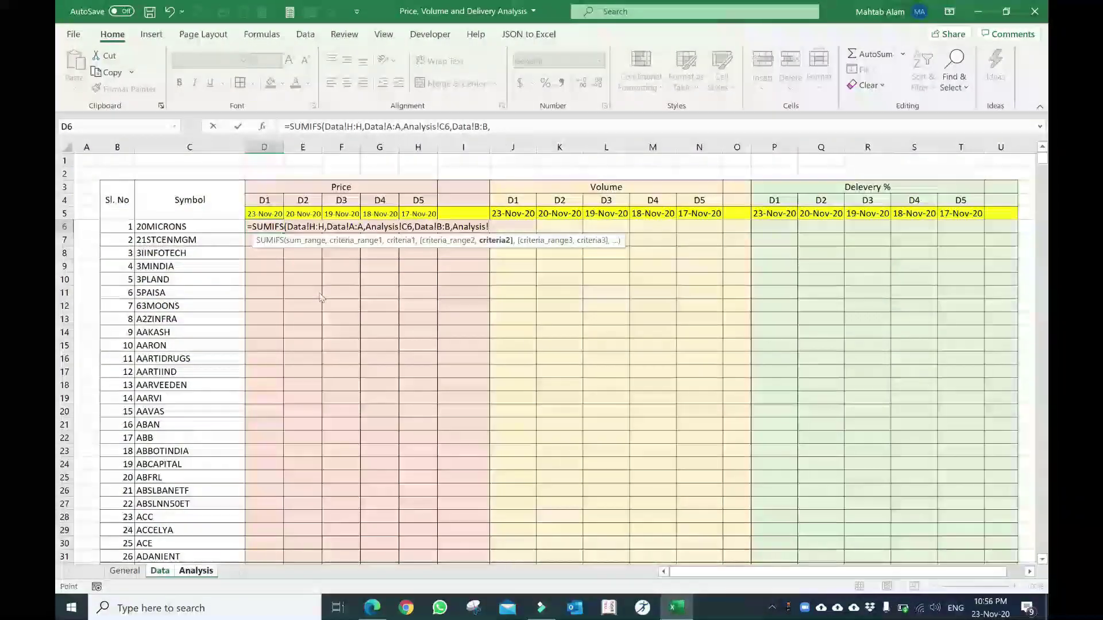
{"action": "left_click", "coordinate": [268, 214]}
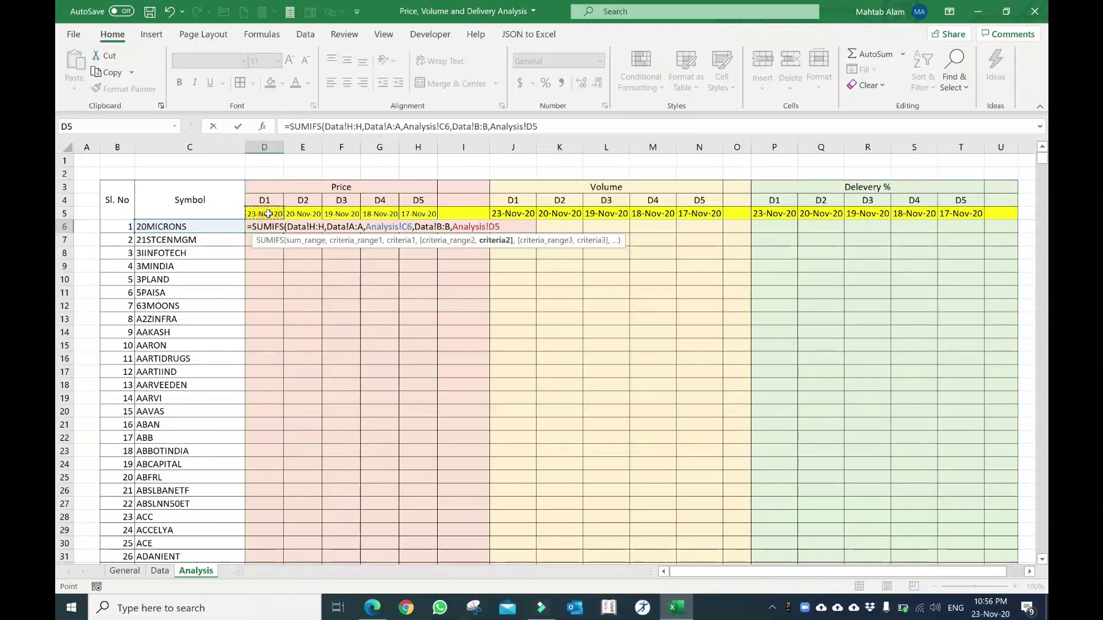
{"action": "key", "text": "Return"}
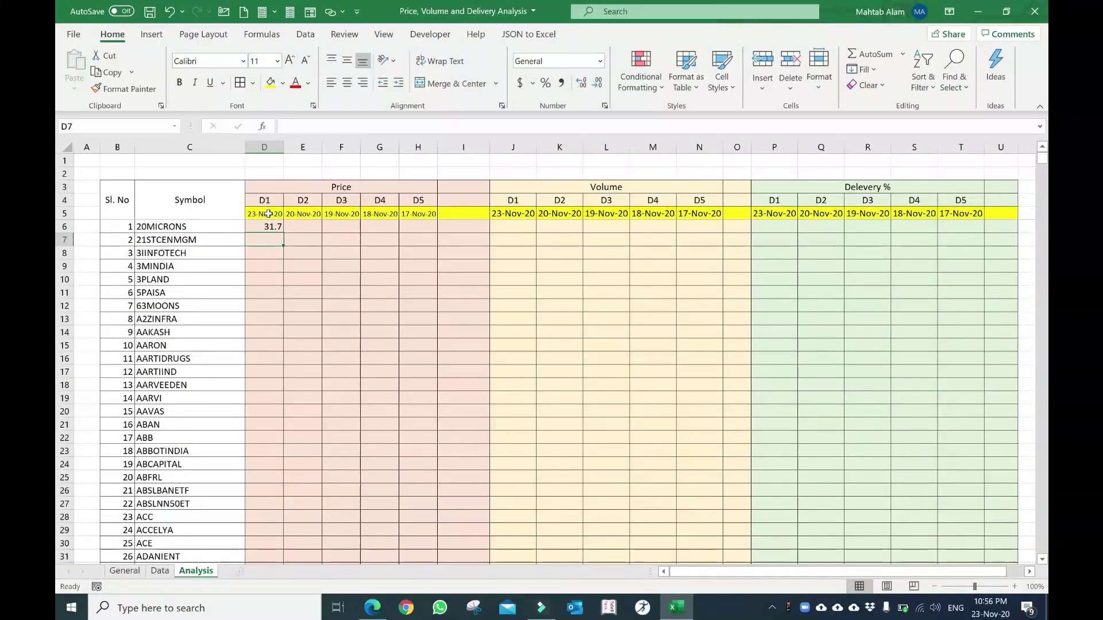
Anchor D6's Data!H:H and Data!A:A ranges and set the symbol reference to $C6.
{"action": "left_click", "coordinate": [279, 229]}
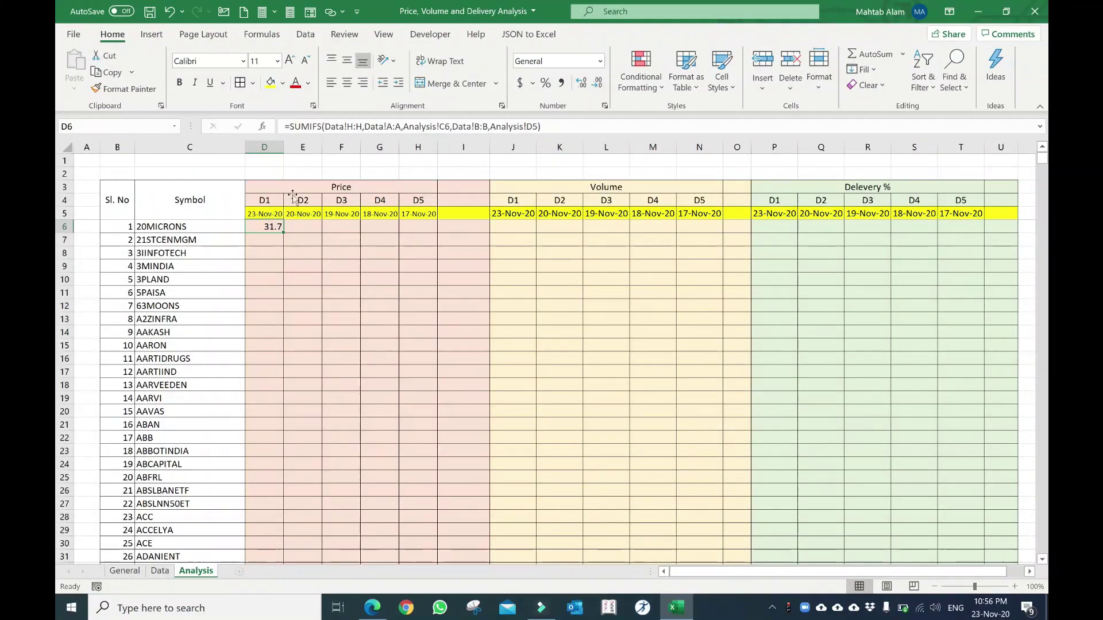
{"action": "left_click", "coordinate": [356, 127]}
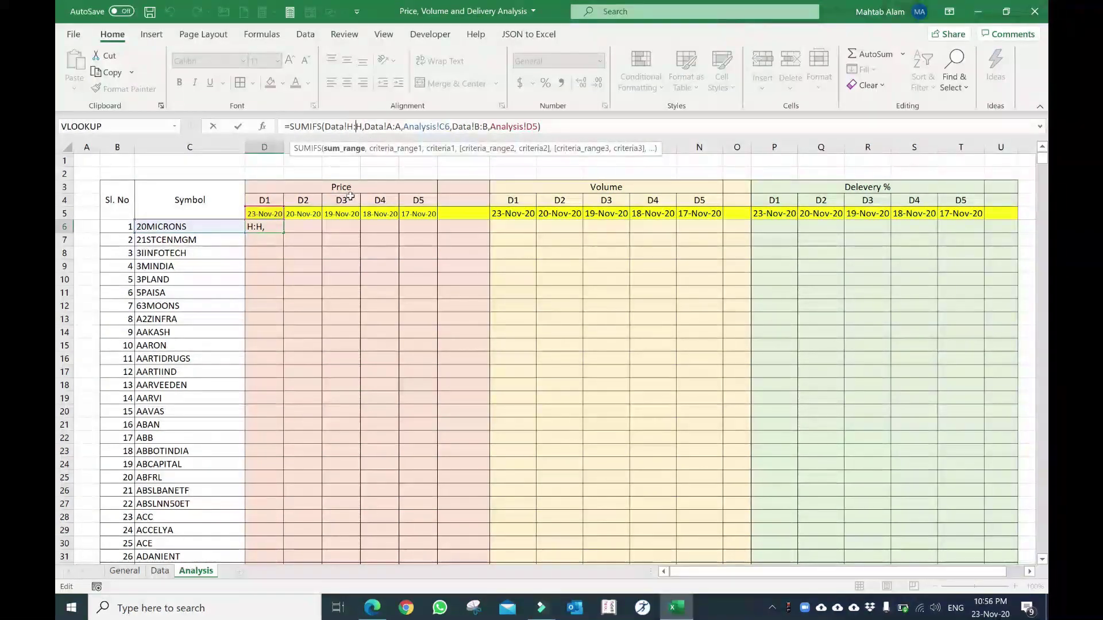
{"action": "key", "text": "F4"}
{"action": "key", "text": "Right"}
{"action": "key", "text": "Right"}
{"action": "key", "text": "Right"}
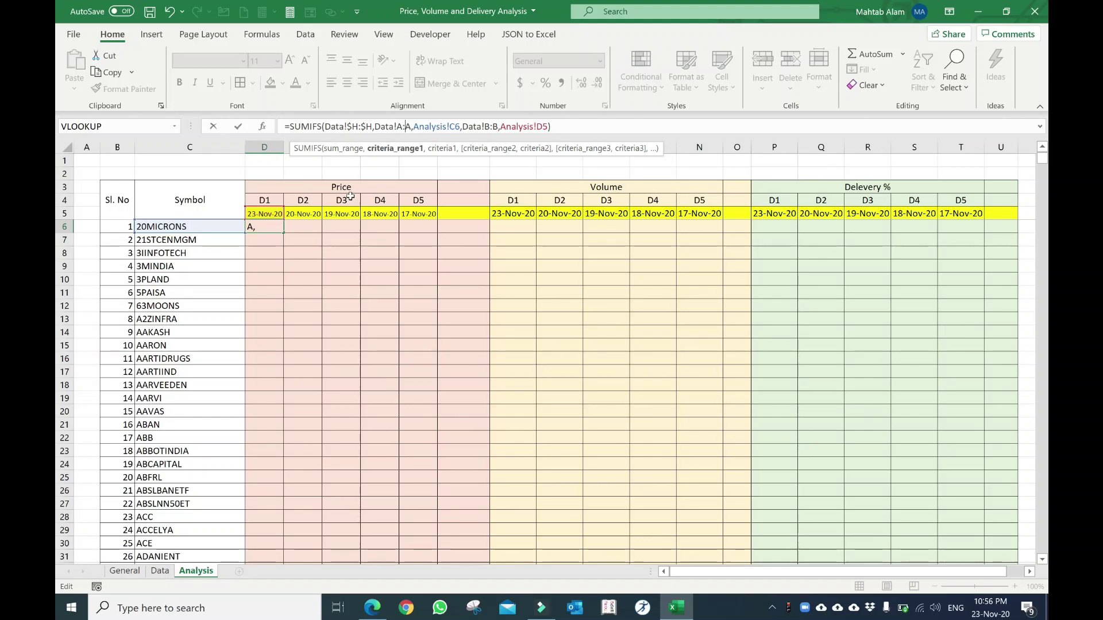
{"action": "key", "text": "F4"}
{"action": "key", "text": "Right"}
{"action": "key", "text": "Right"}
{"action": "key", "text": "Right"}
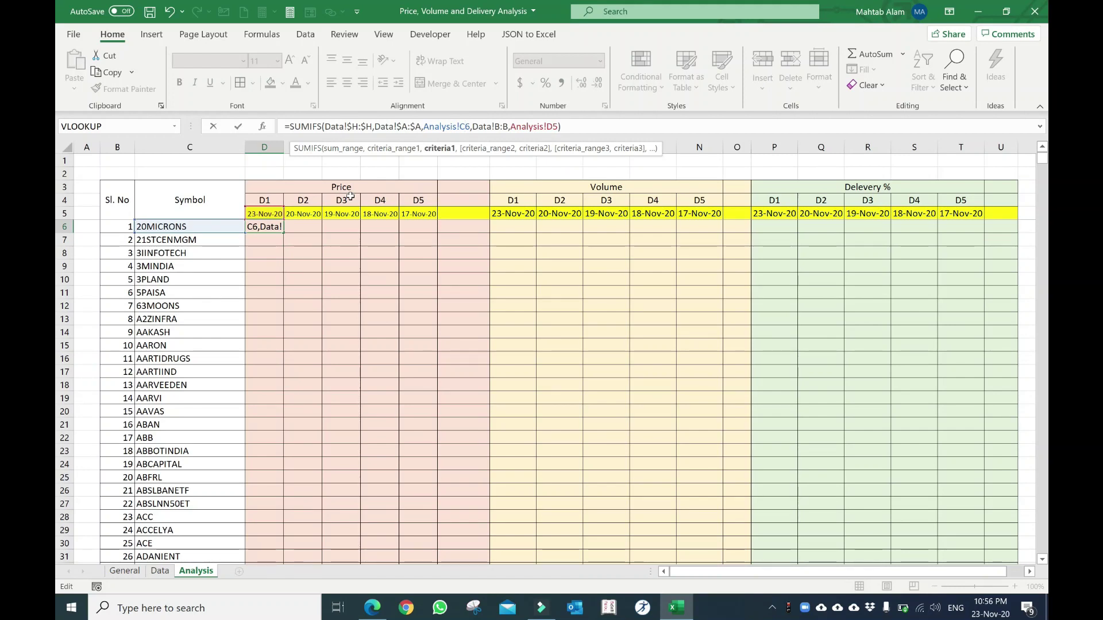
{"action": "key", "text": "F4"}
{"action": "key", "text": "F4"}
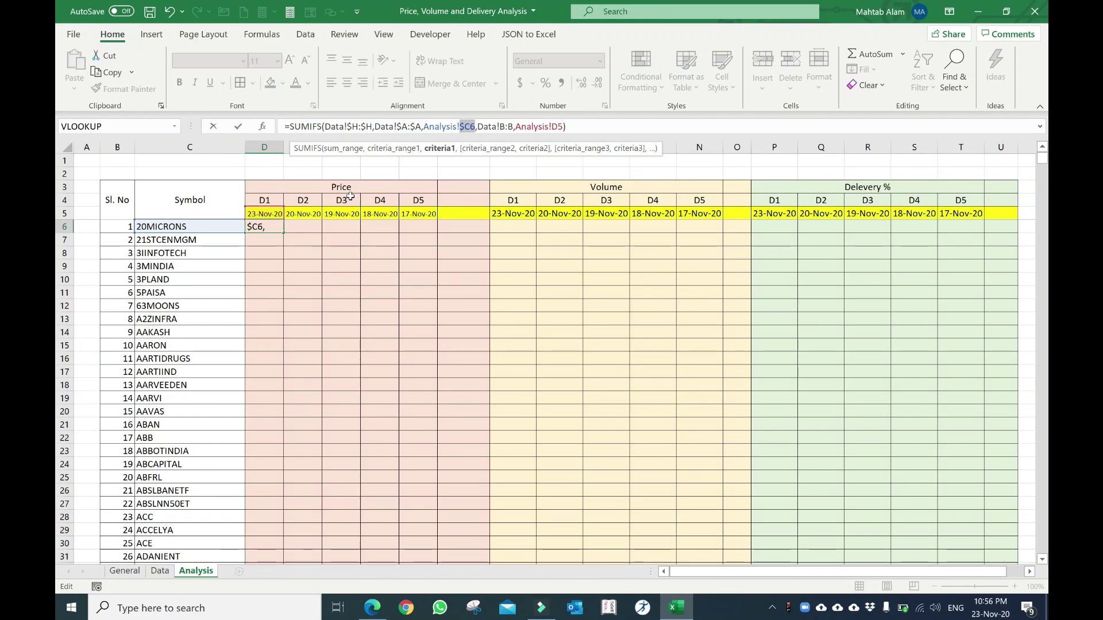
{"action": "key", "text": "F4"}
{"action": "key", "text": "F4"}
{"action": "key", "text": "F4"}
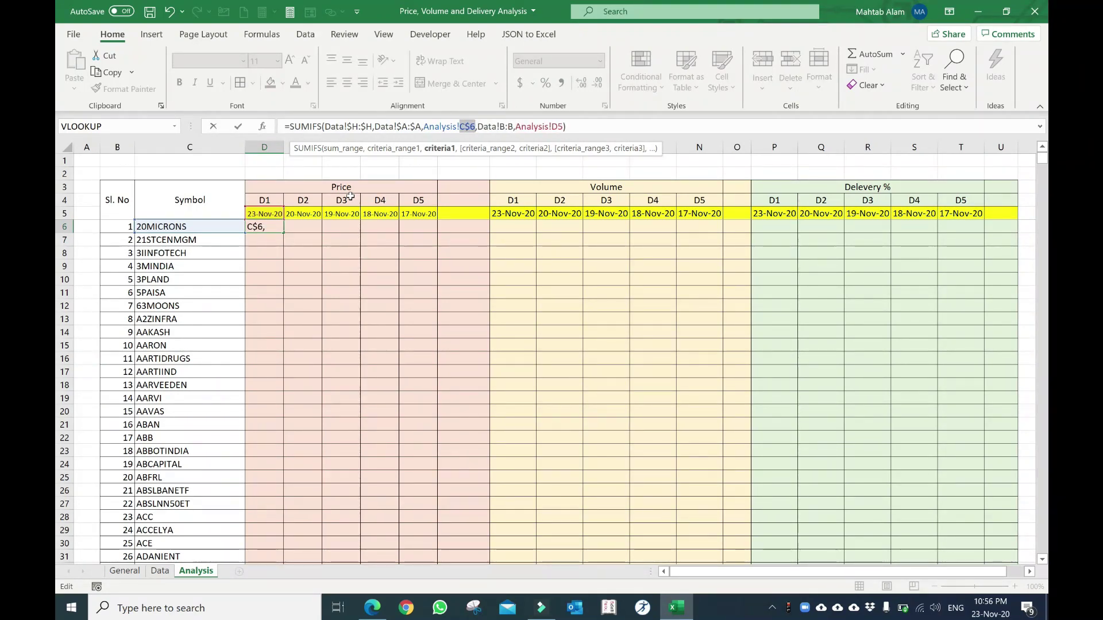
{"action": "key", "text": "F4"}
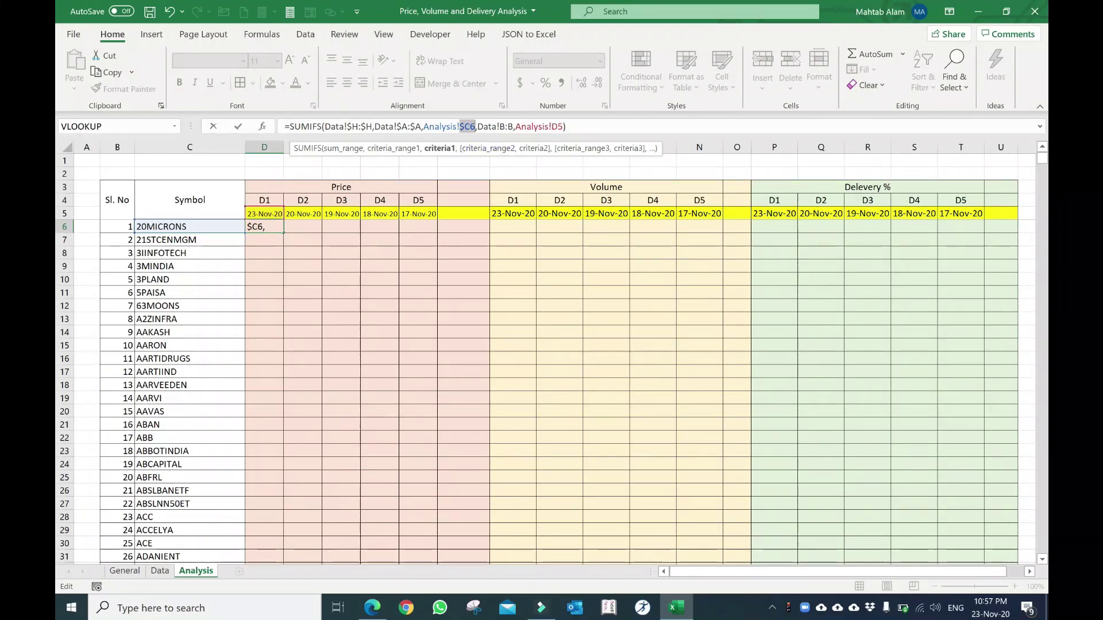
Make Data!B:B absolute and row-lock the date reference as Analysis!D$5.
{"action": "left_click", "coordinate": [468, 126]}
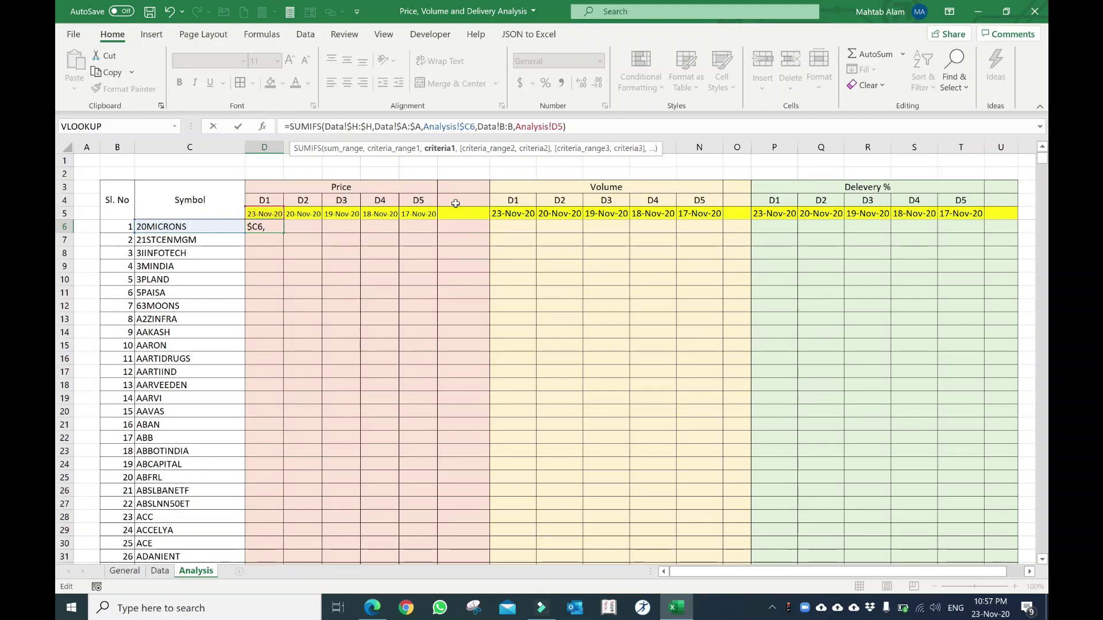
{"action": "left_click", "coordinate": [505, 126]}
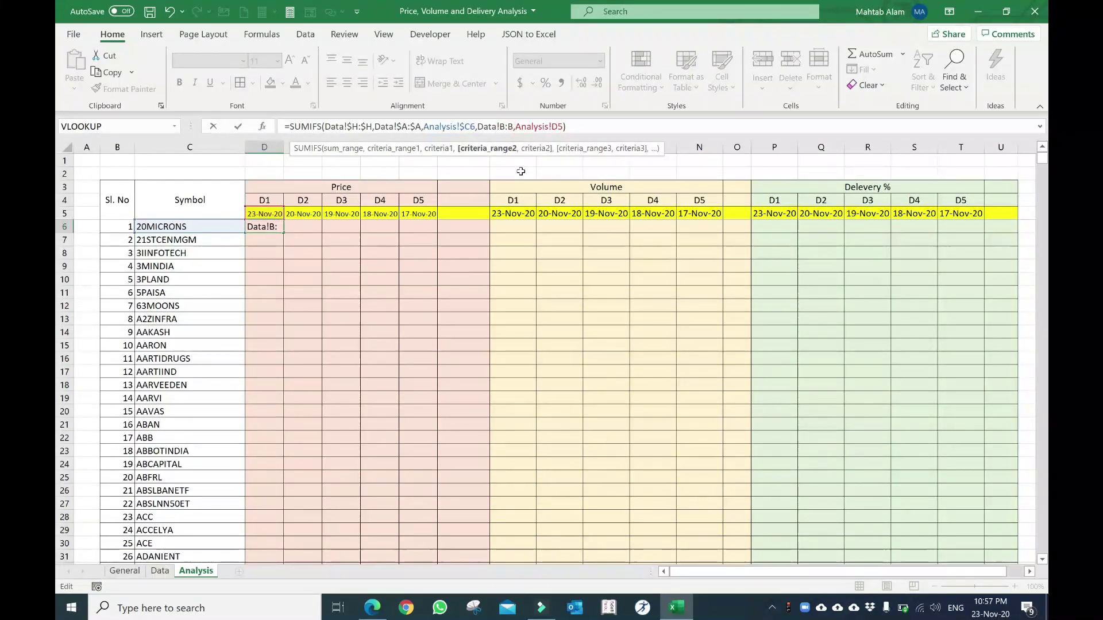
{"action": "key", "text": "F4"}
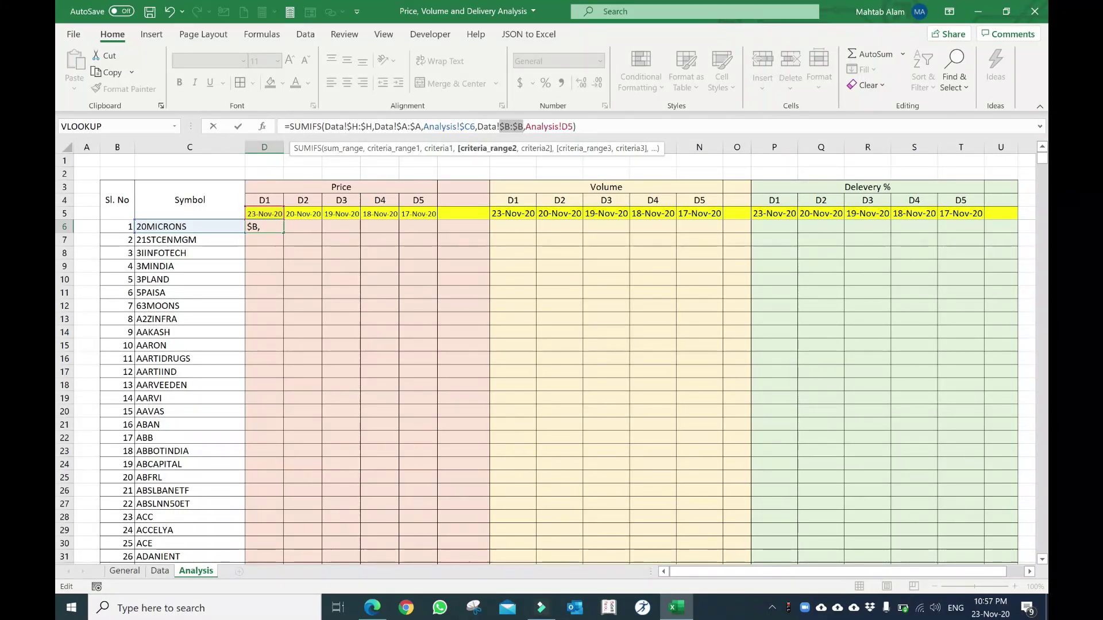
{"action": "left_click", "coordinate": [566, 126]}
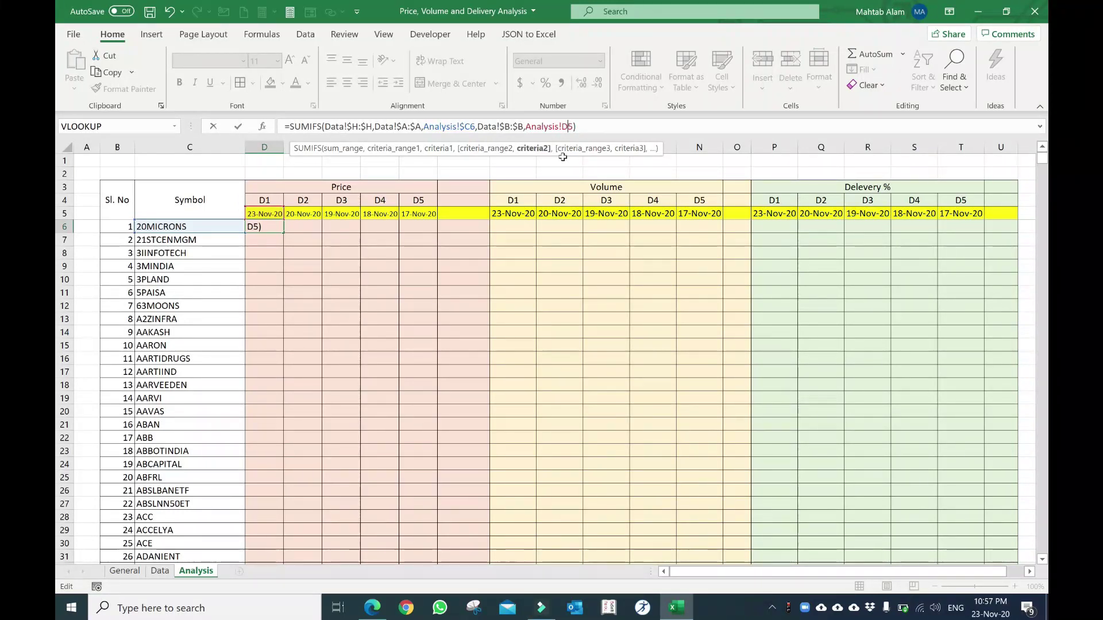
{"action": "key", "text": "F4"}
{"action": "key", "text": "F4"}
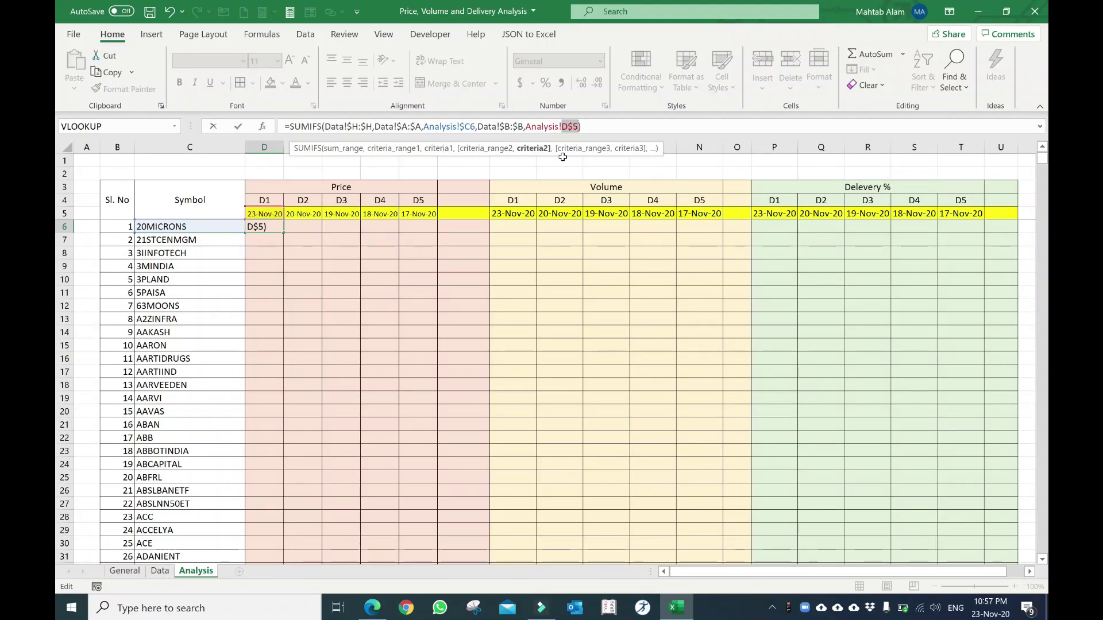
Commit the D6 price formula and copy it across row 6 to H6 with Ctrl+R.
{"action": "key", "text": "Return"}
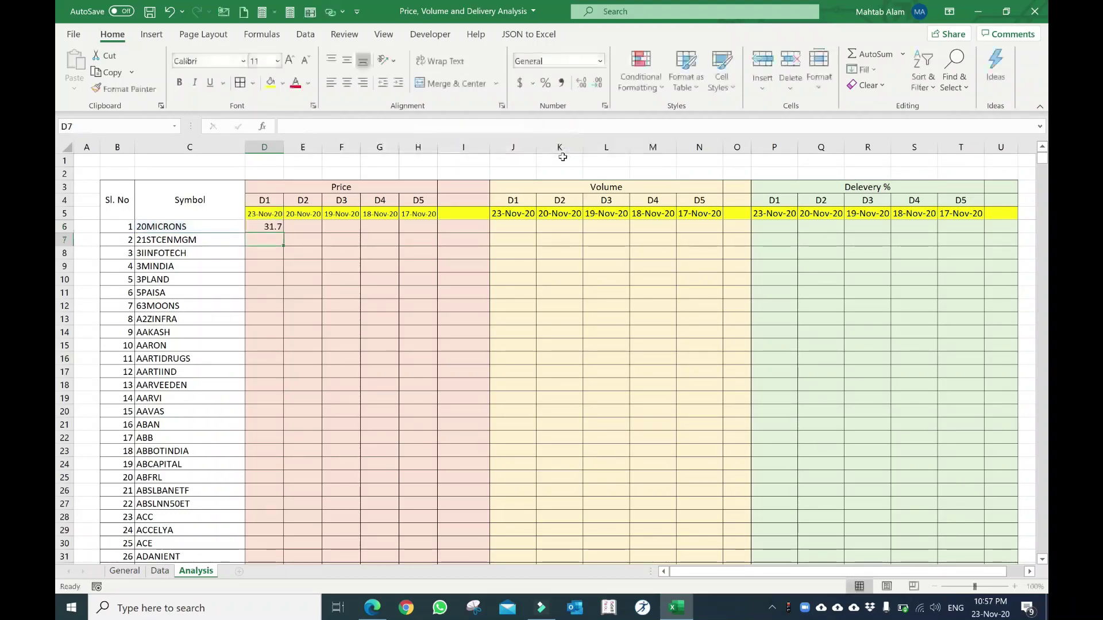
{"action": "key", "text": "Up"}
{"action": "key", "text": "shift+Right"}
{"action": "key", "text": "shift+Right"}
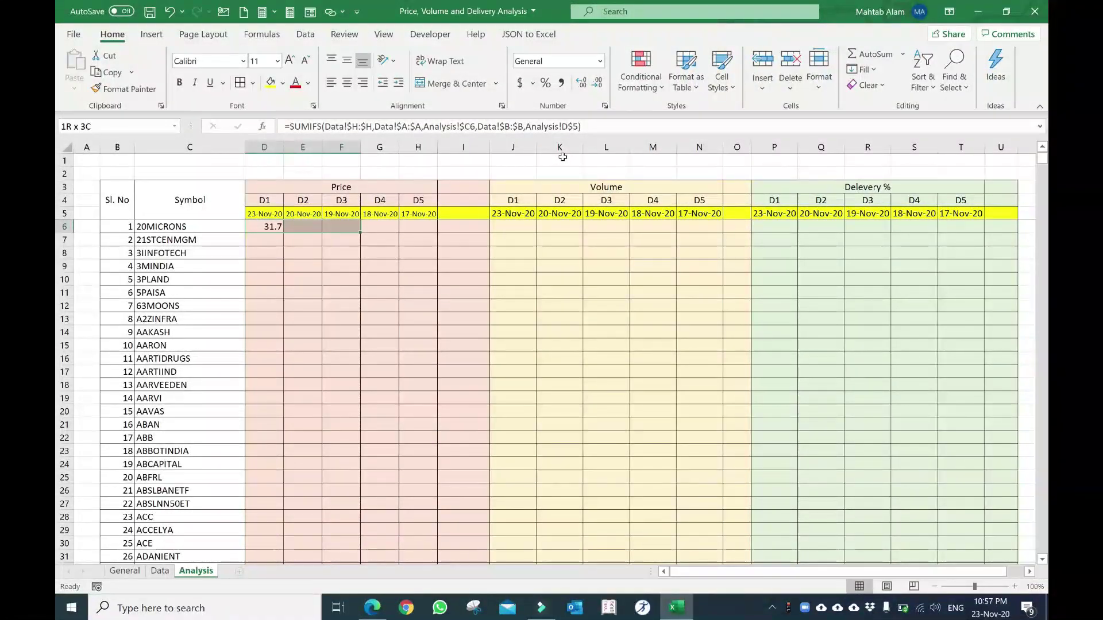
{"action": "key", "text": "shift+Right"}
{"action": "key", "text": "shift+Right"}
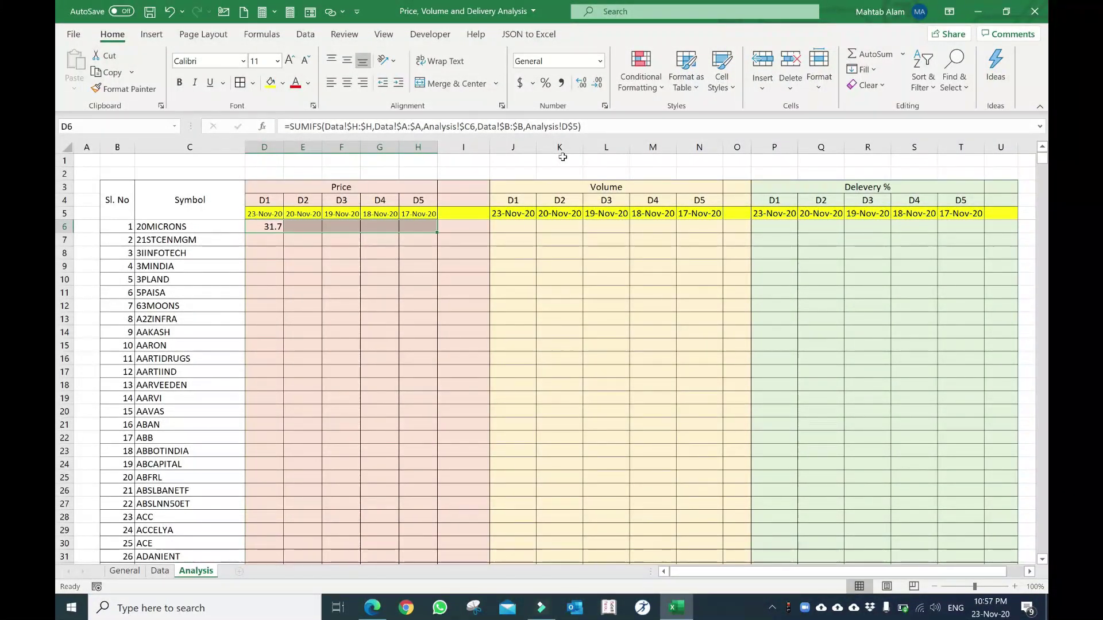
{"action": "key", "text": "ctrl+r"}
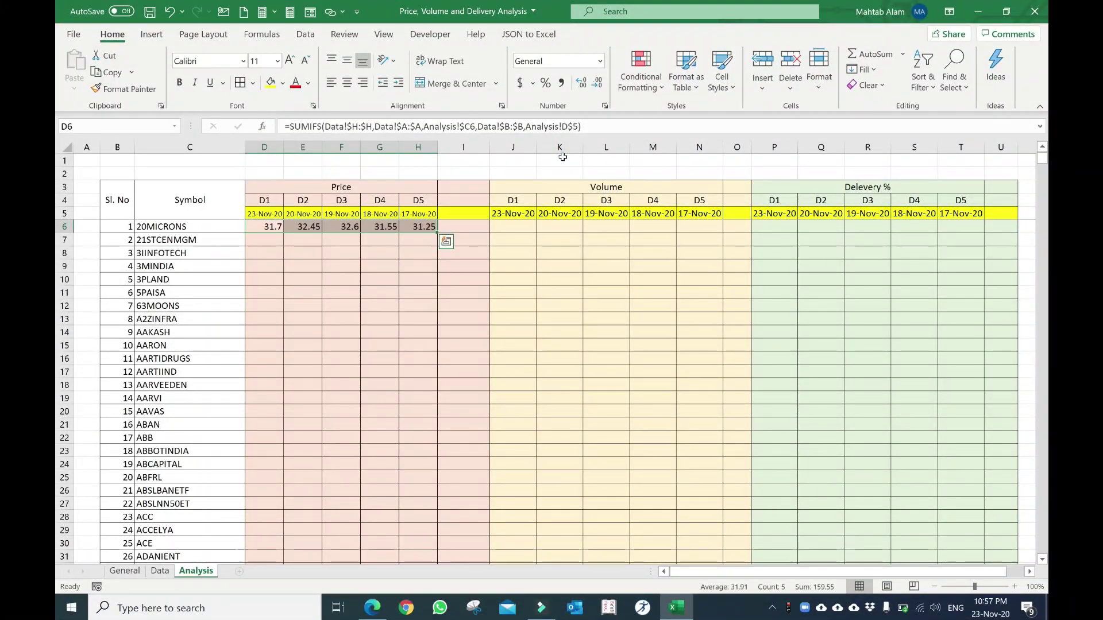
Select the price range D6:H1619, then undo the fill below row 6.
{"action": "key", "text": "shift+Down"}
{"action": "key", "text": "shift+Down"}
{"action": "key", "text": "shift+Down"}
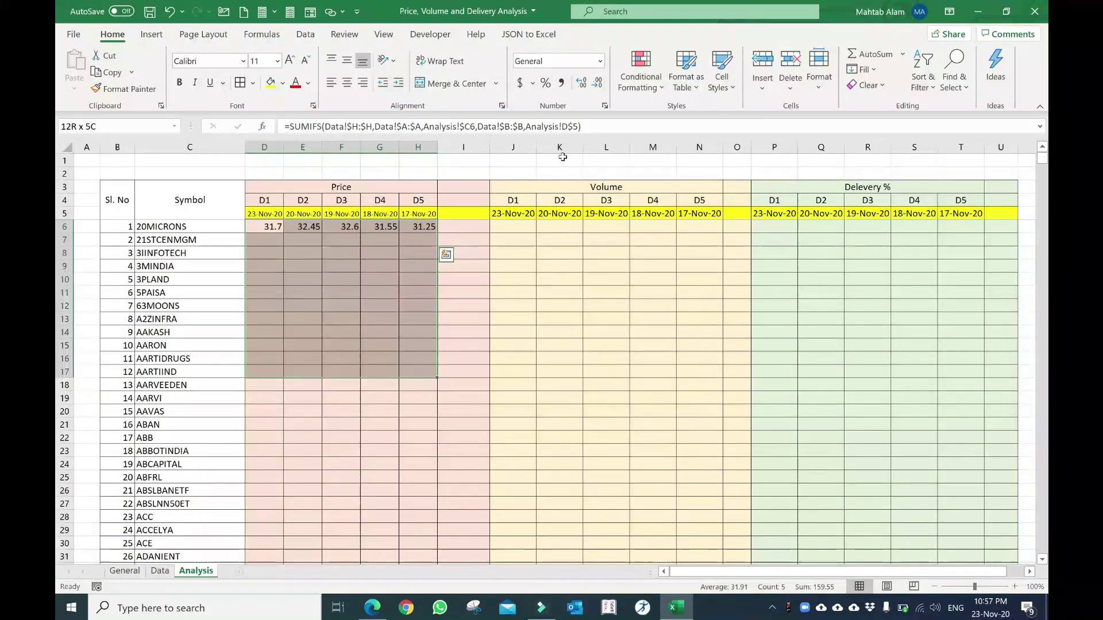
{"action": "key", "text": "shift+Down"}
{"action": "key", "text": "ctrl+shift+Down"}
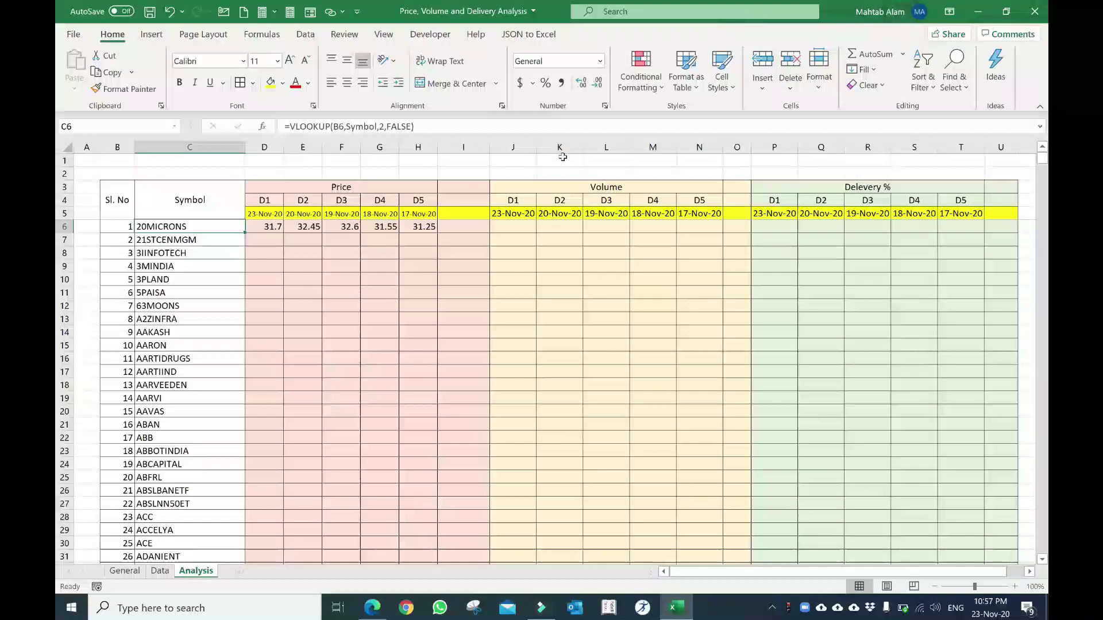
{"action": "key", "text": "ctrl+Down"}
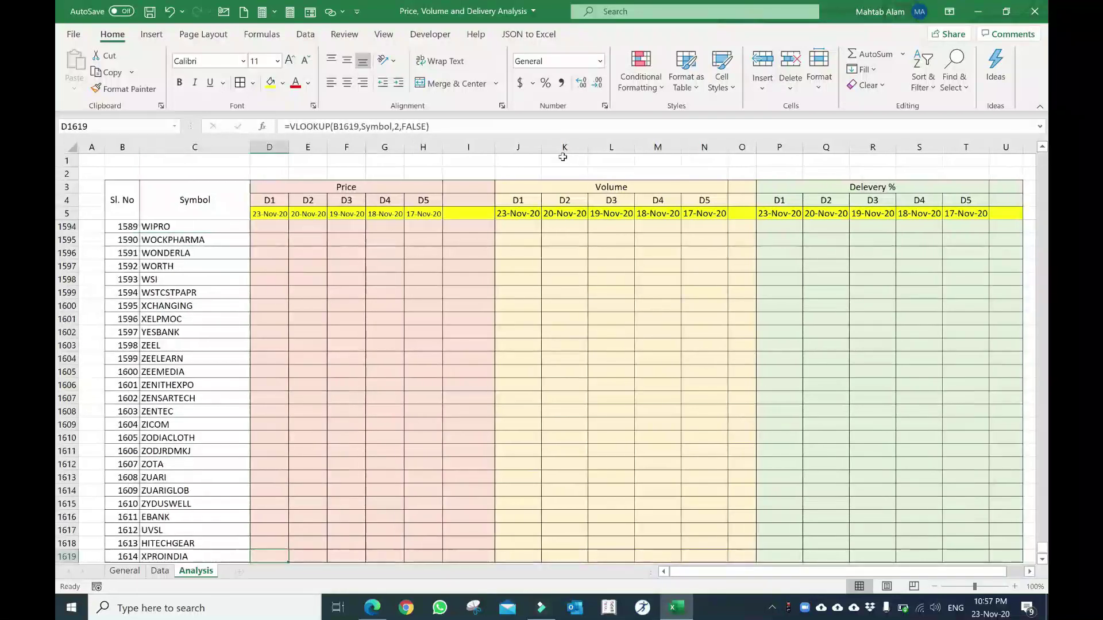
{"action": "key", "text": "Right"}
{"action": "key", "text": "shift+Right"}
{"action": "key", "text": "shift+Right"}
{"action": "key", "text": "shift+Right"}
{"action": "key", "text": "shift+Right"}
{"action": "key", "text": "shift+Right"}
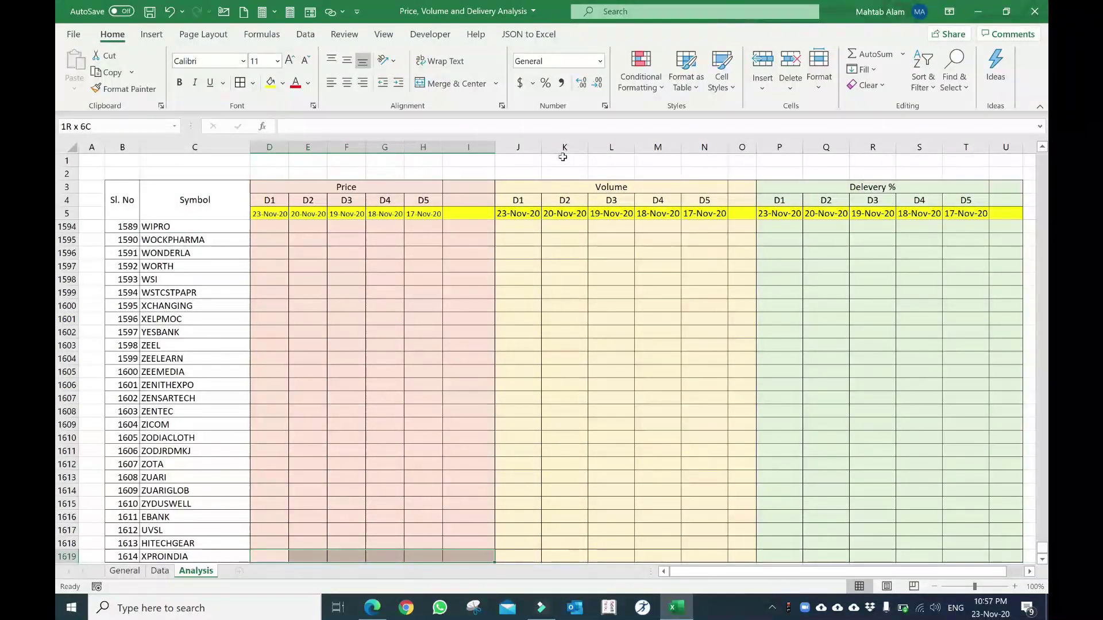
{"action": "key", "text": "shift+Left"}
{"action": "key", "text": "ctrl+shift+Up"}
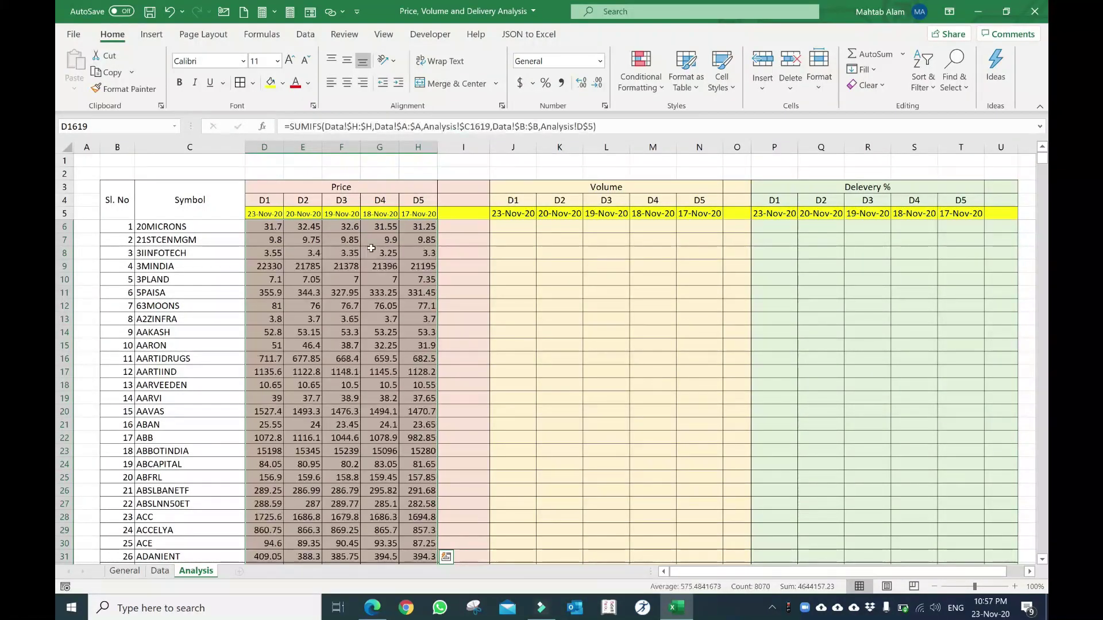
{"action": "scroll", "coordinate": [371, 240], "scroll_direction": "down", "scroll_amount": 20}
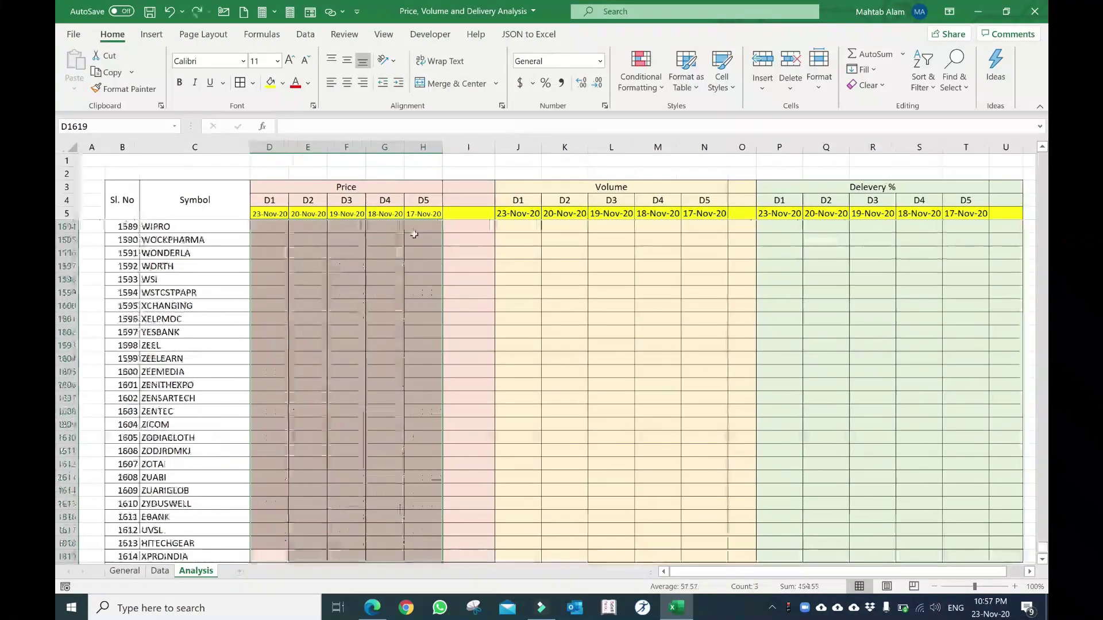
{"action": "left_click", "coordinate": [424, 238]}
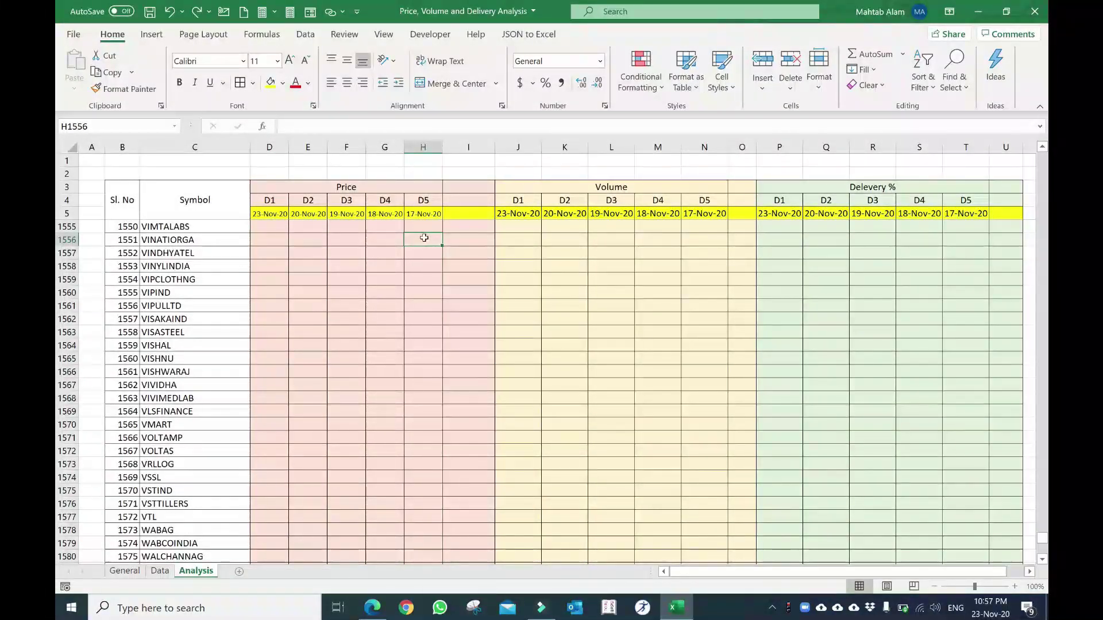
{"action": "key", "text": "ctrl+z"}
Fill the five row-6 price formulas down for every symbol via the fill handle.
{"action": "left_click_drag", "start_coordinate": [260, 227], "coordinate": [400, 228]}
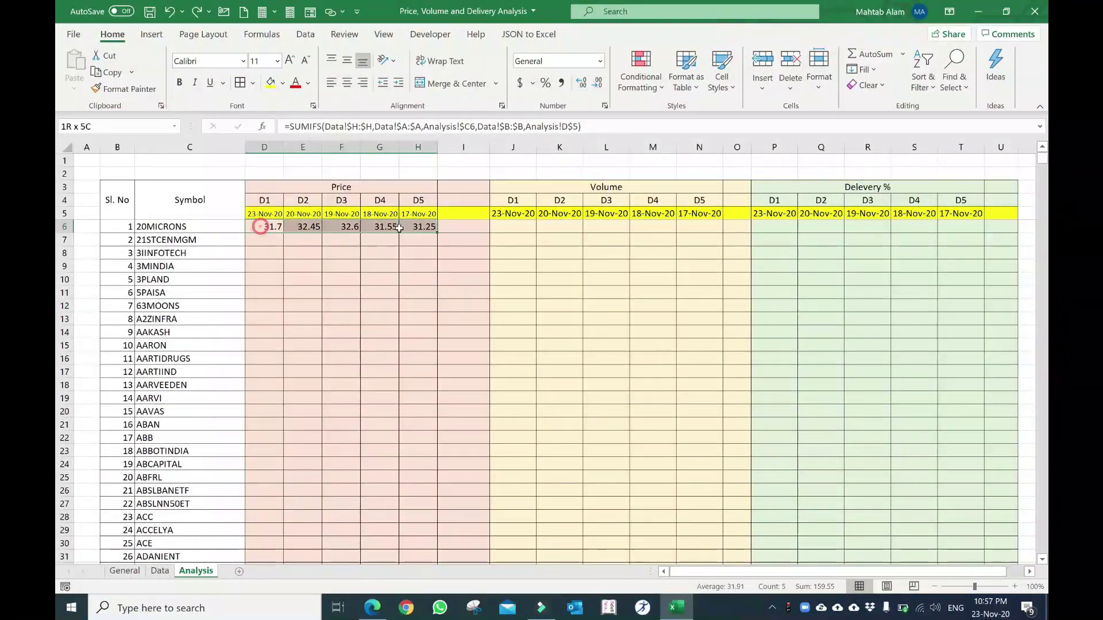
{"action": "double_click", "coordinate": [438, 231]}
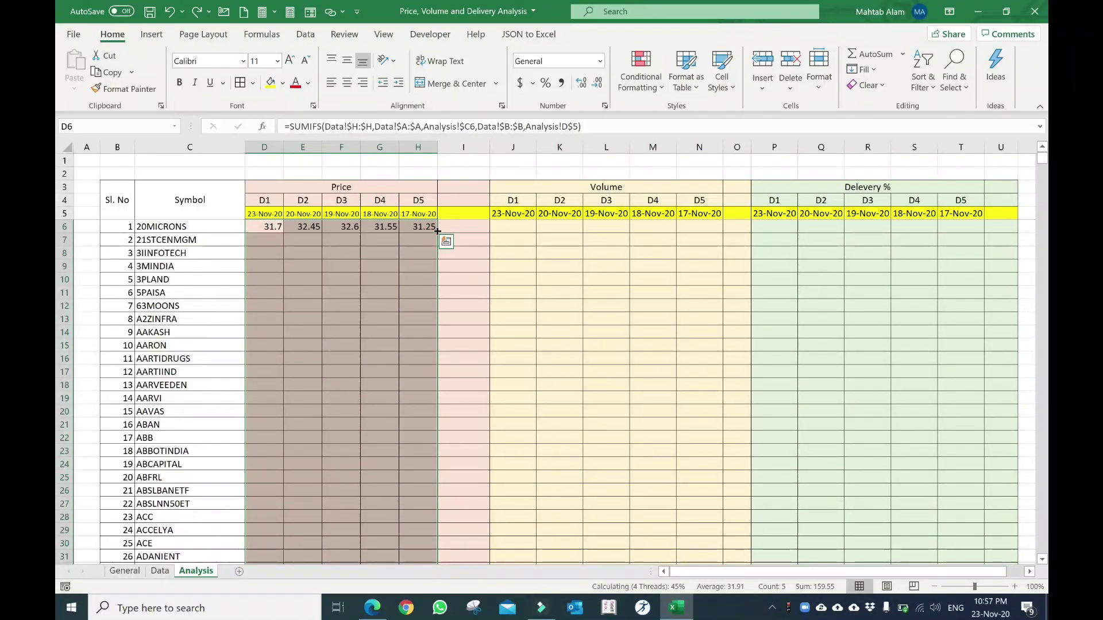
{"action": "scroll", "coordinate": [395, 301], "scroll_direction": "down", "scroll_amount": 1}
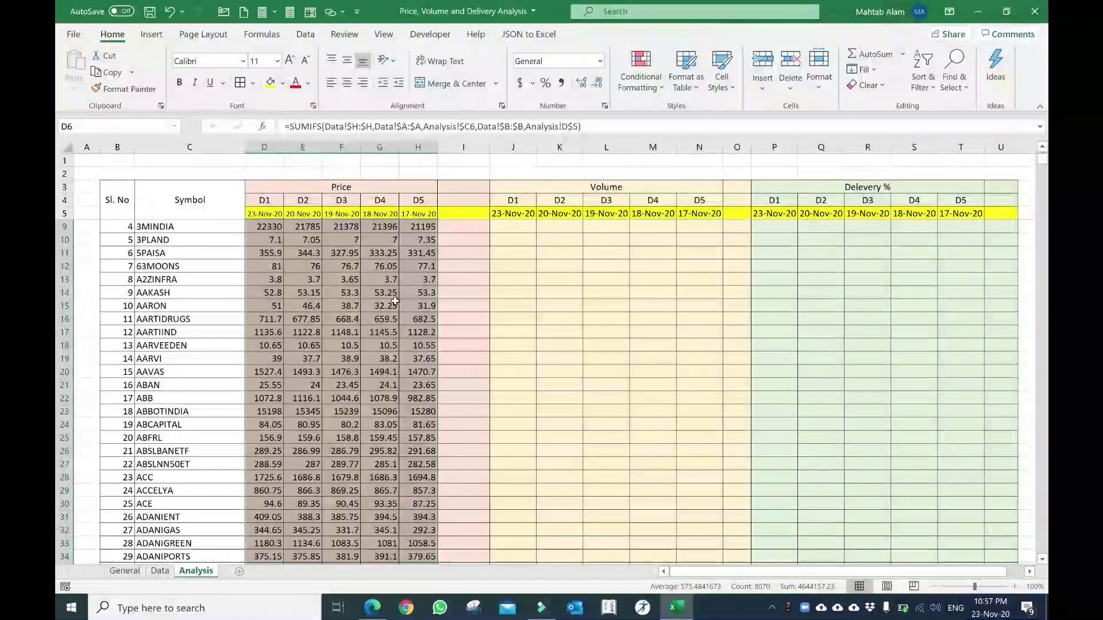
{"action": "scroll", "coordinate": [395, 301], "scroll_direction": "down", "scroll_amount": 20}
{"action": "scroll", "coordinate": [396, 299], "scroll_direction": "down", "scroll_amount": 12}
{"action": "scroll", "coordinate": [396, 298], "scroll_direction": "down", "scroll_amount": 10}
{"action": "scroll", "coordinate": [397, 297], "scroll_direction": "down", "scroll_amount": 11}
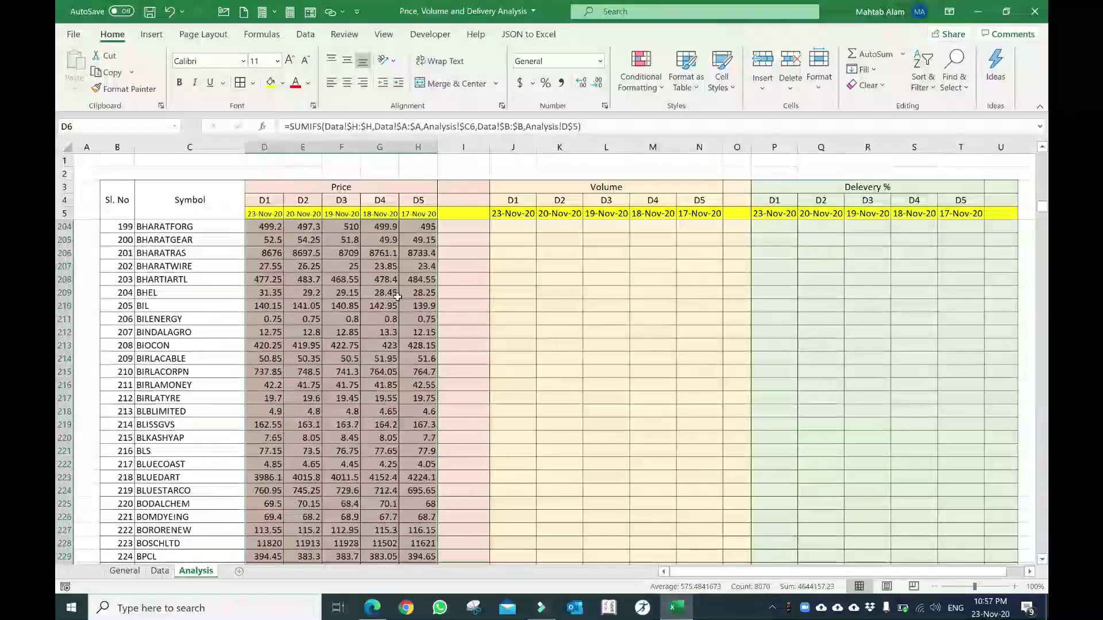
{"action": "scroll", "coordinate": [398, 296], "scroll_direction": "down", "scroll_amount": 14}
{"action": "scroll", "coordinate": [398, 297], "scroll_direction": "down", "scroll_amount": 10}
{"action": "scroll", "coordinate": [398, 296], "scroll_direction": "down", "scroll_amount": 10}
{"action": "scroll", "coordinate": [398, 297], "scroll_direction": "down", "scroll_amount": 10}
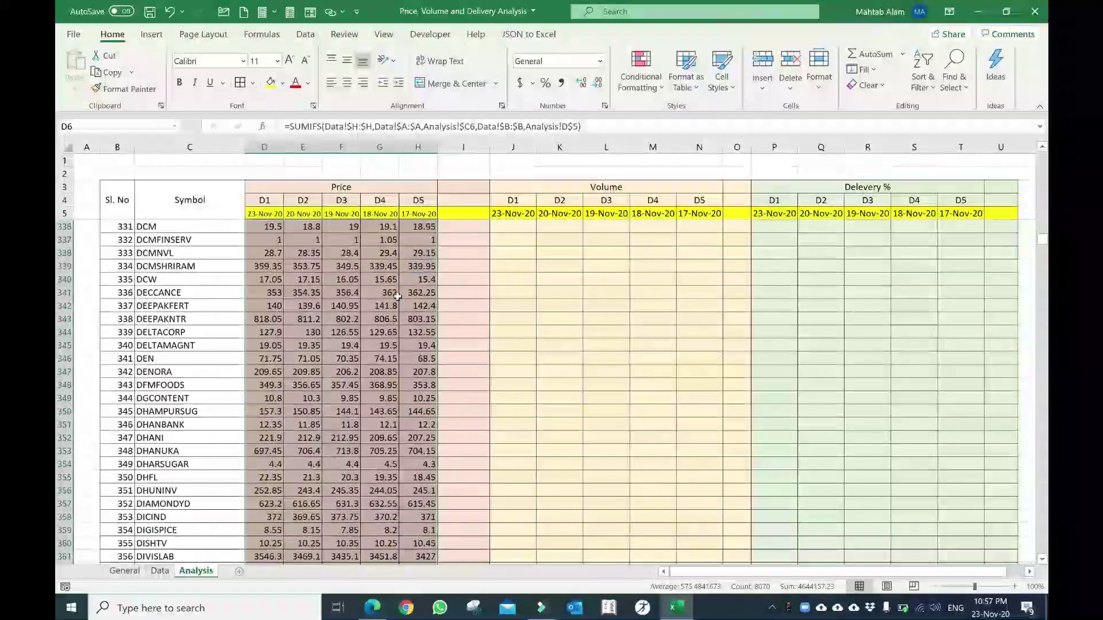
{"action": "scroll", "coordinate": [397, 296], "scroll_direction": "down", "scroll_amount": 9}
{"action": "scroll", "coordinate": [396, 299], "scroll_direction": "down", "scroll_amount": 10}
{"action": "scroll", "coordinate": [394, 304], "scroll_direction": "down", "scroll_amount": 7}
{"action": "scroll", "coordinate": [388, 308], "scroll_direction": "down", "scroll_amount": 1}
Verify the filled price formulas down to the last symbol row, XPROINDIA.
{"action": "left_click", "coordinate": [386, 308]}
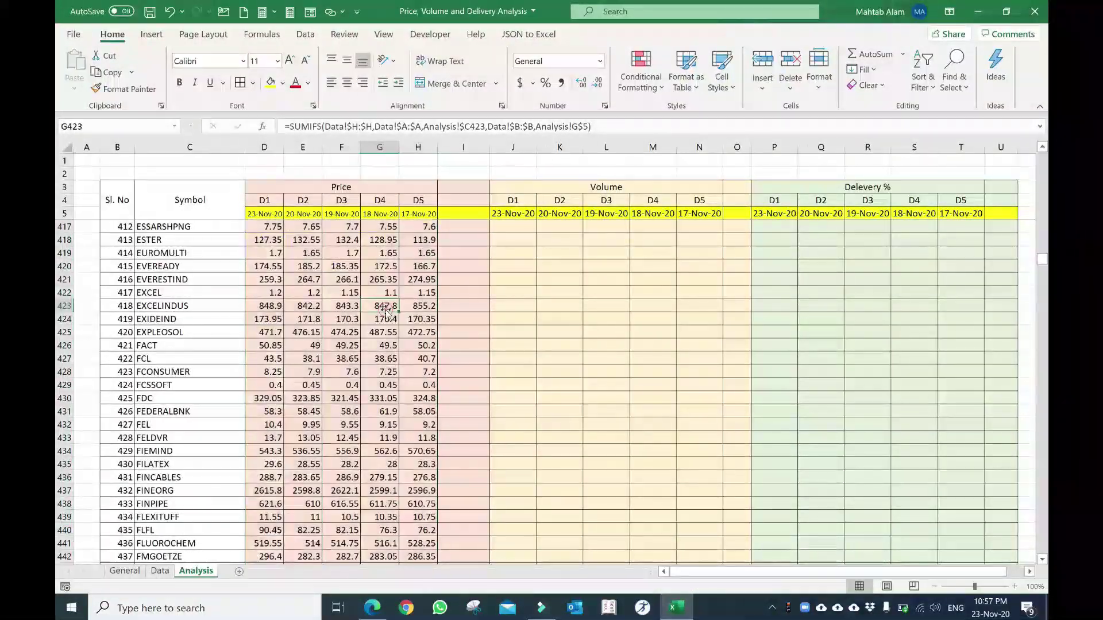
{"action": "key", "text": "ctrl+Down"}
{"action": "key", "text": "Down"}
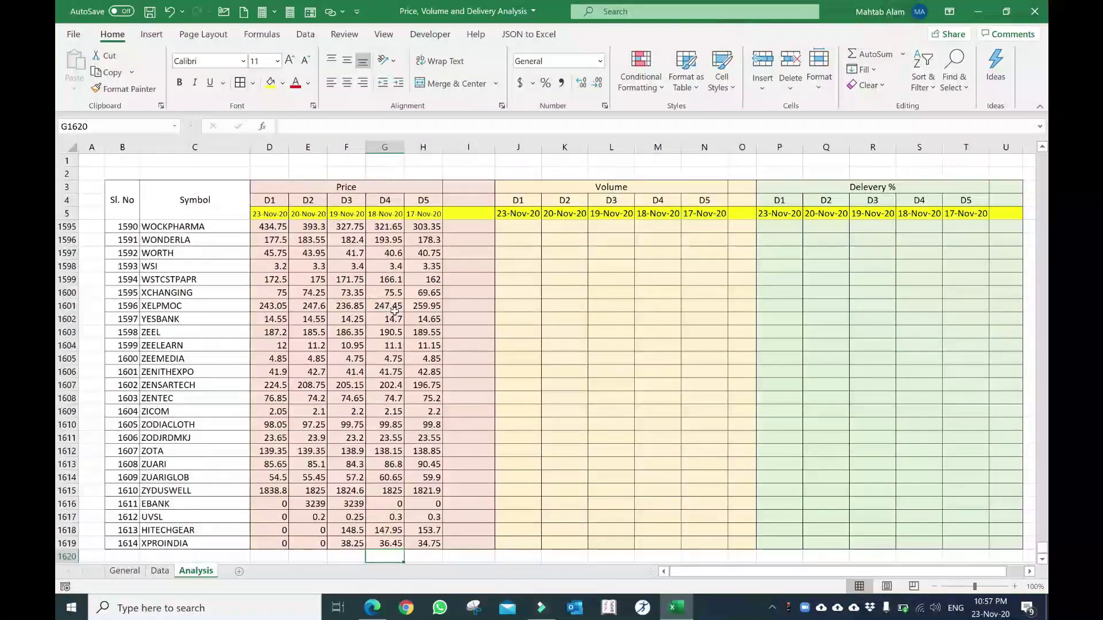
{"action": "scroll", "coordinate": [394, 310], "scroll_direction": "down", "scroll_amount": 5}
{"action": "scroll", "coordinate": [425, 333], "scroll_direction": "up", "scroll_amount": 6}
{"action": "left_click", "coordinate": [398, 344]}
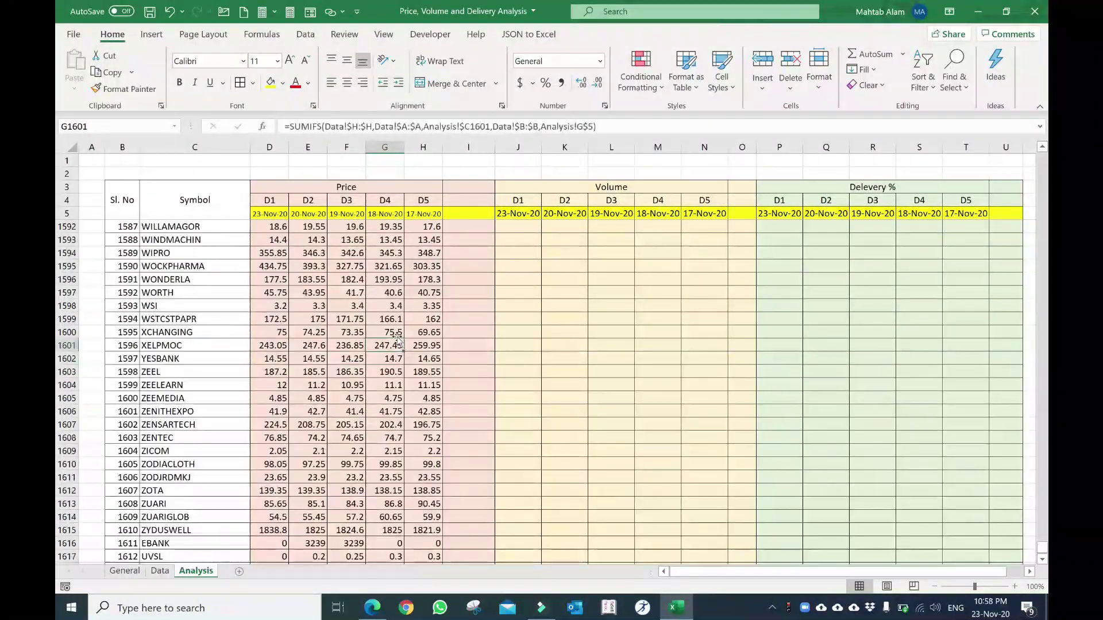
{"action": "key", "text": "Right"}
{"action": "key", "text": "ctrl+Up"}
{"action": "key", "text": "Right"}
{"action": "key", "text": "Right"}
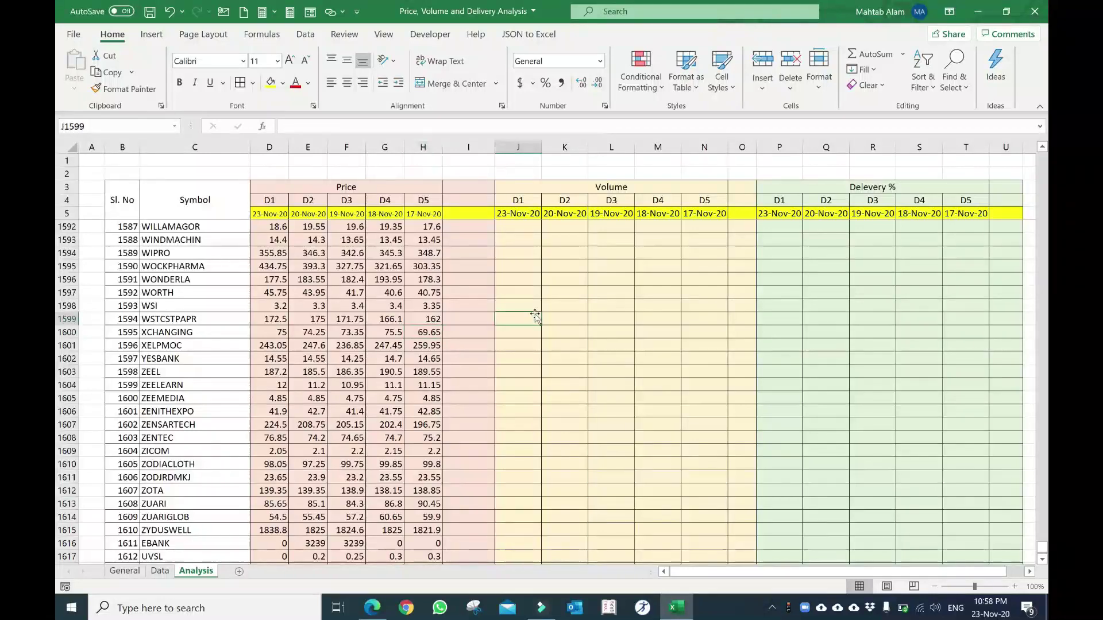
{"action": "key", "text": "Down"}
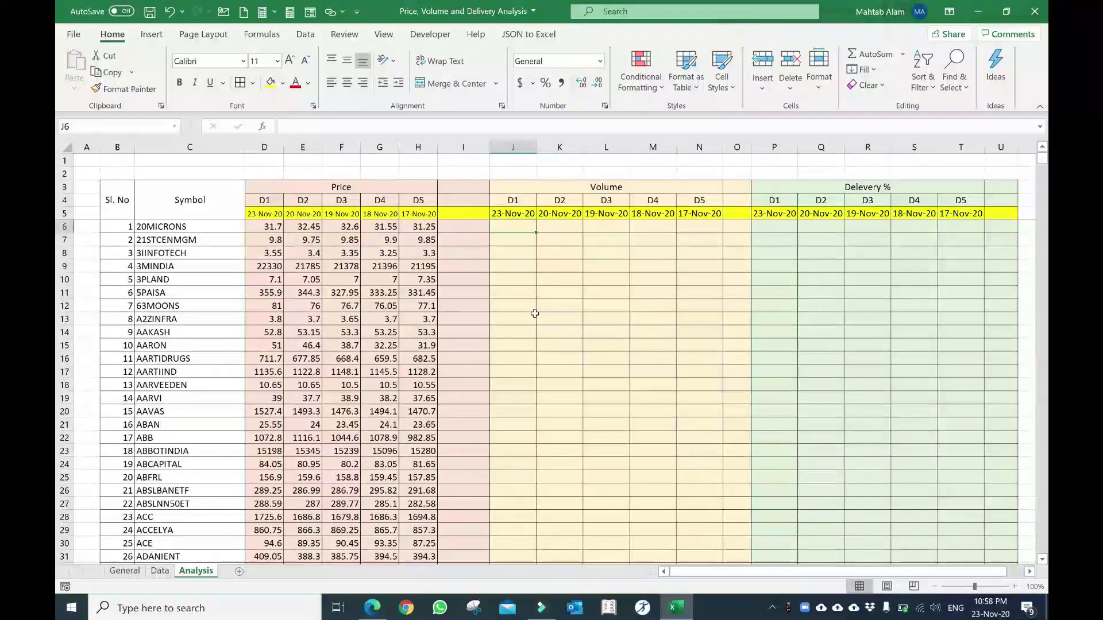
Start a SUMIFS in J6 with Data!J:J as sum range and Data!A:A as symbol range.
{"action": "type", "text": "=s"}
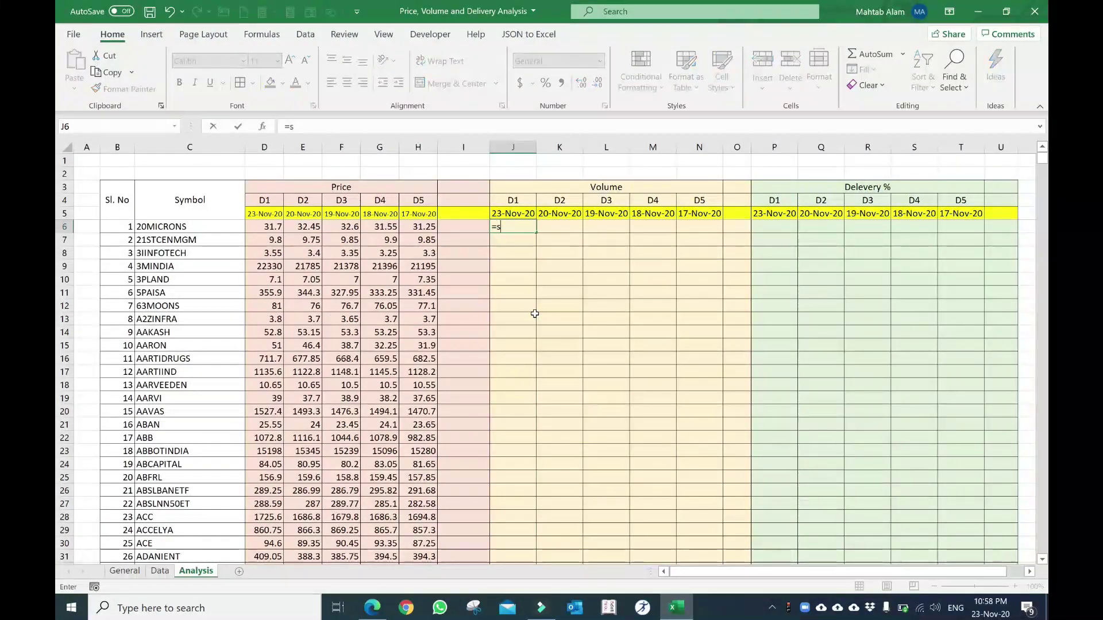
{"action": "type", "text": "umifs"}
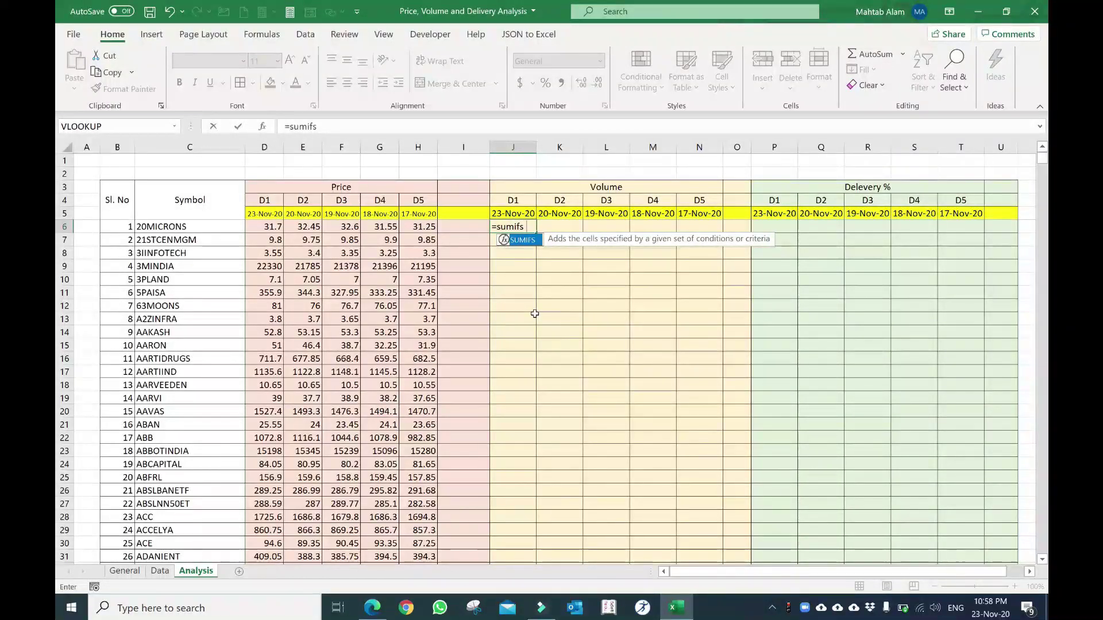
{"action": "type", "text": "("}
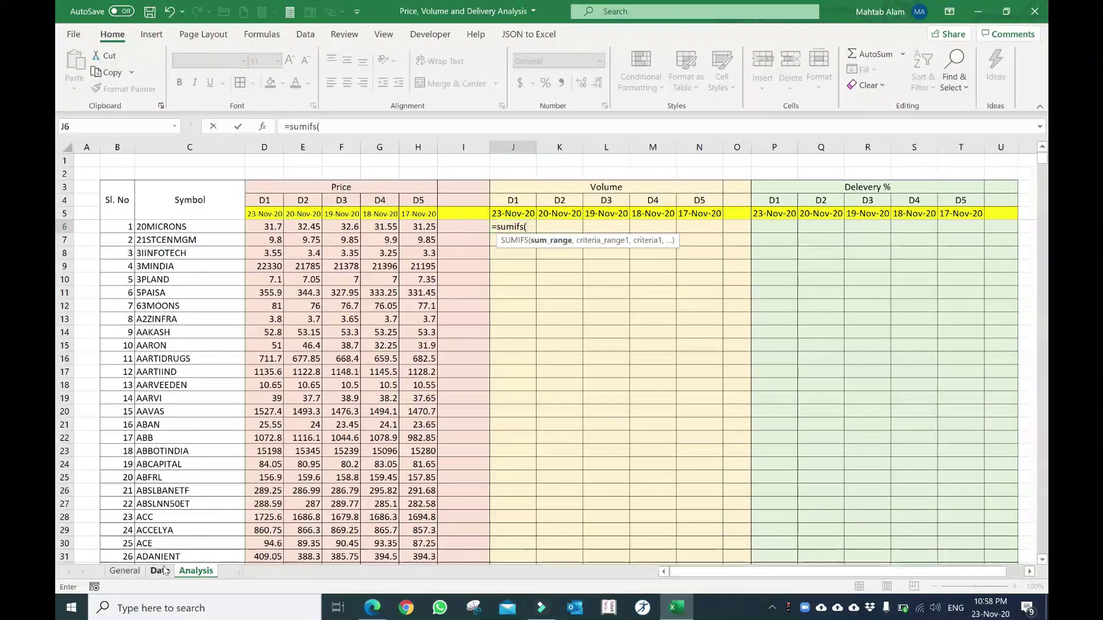
{"action": "left_click", "coordinate": [160, 571]}
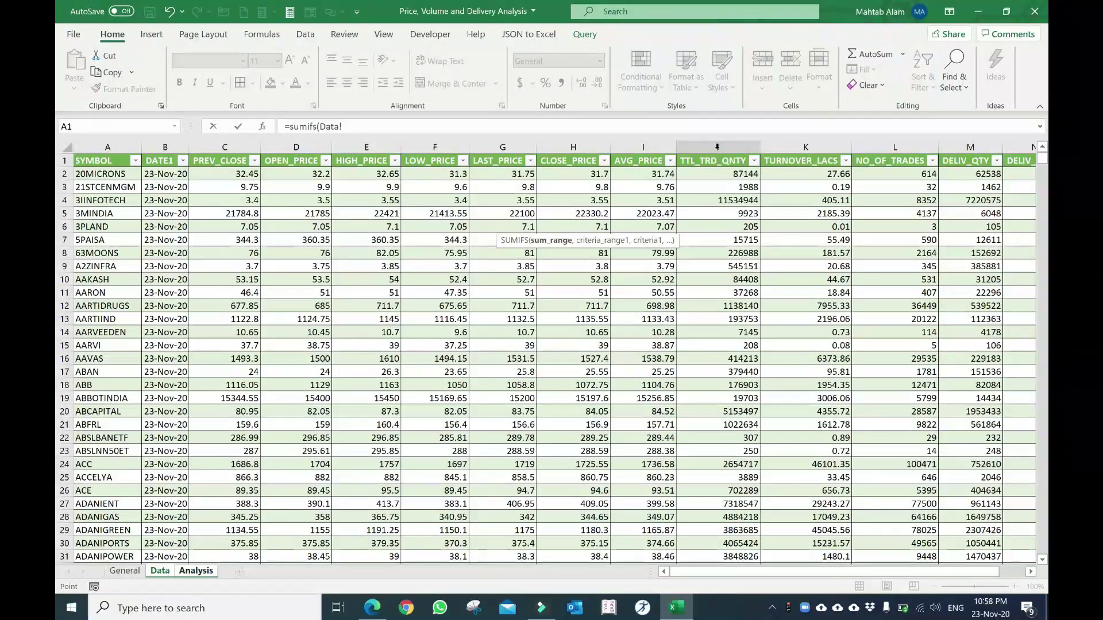
{"action": "left_click", "coordinate": [717, 147]}
{"action": "type", "text": ","}
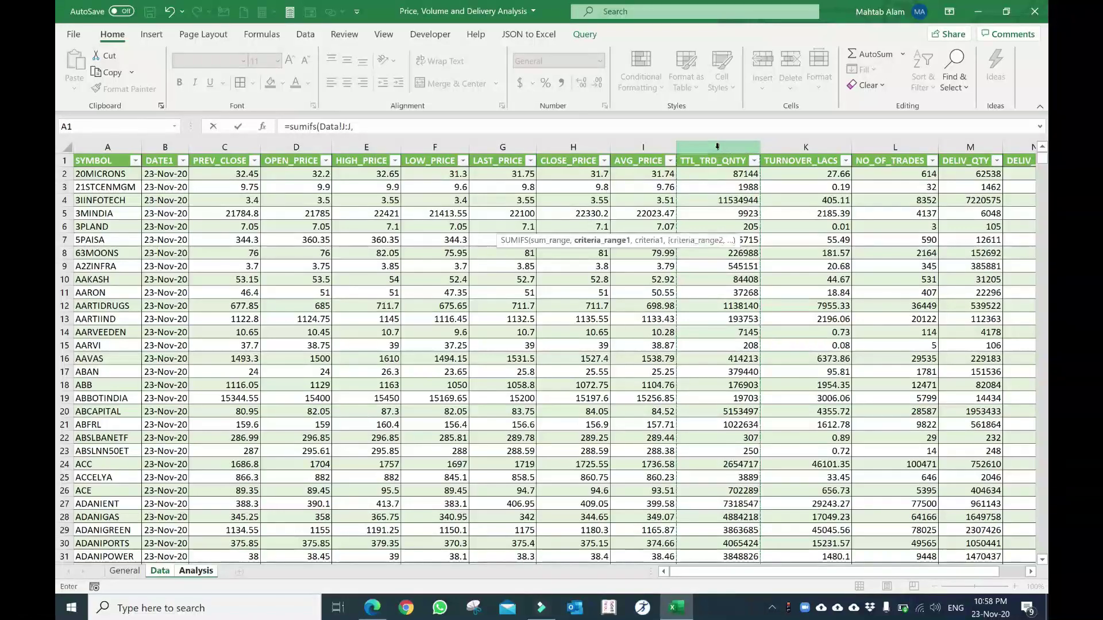
{"action": "left_click", "coordinate": [103, 138]}
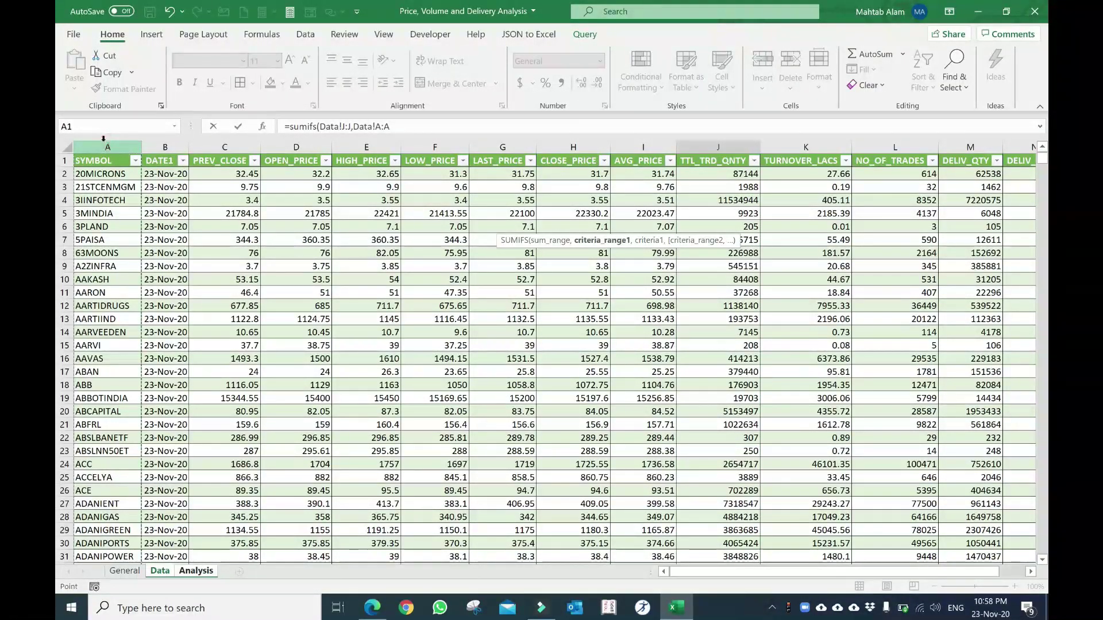
{"action": "type", "text": ","}
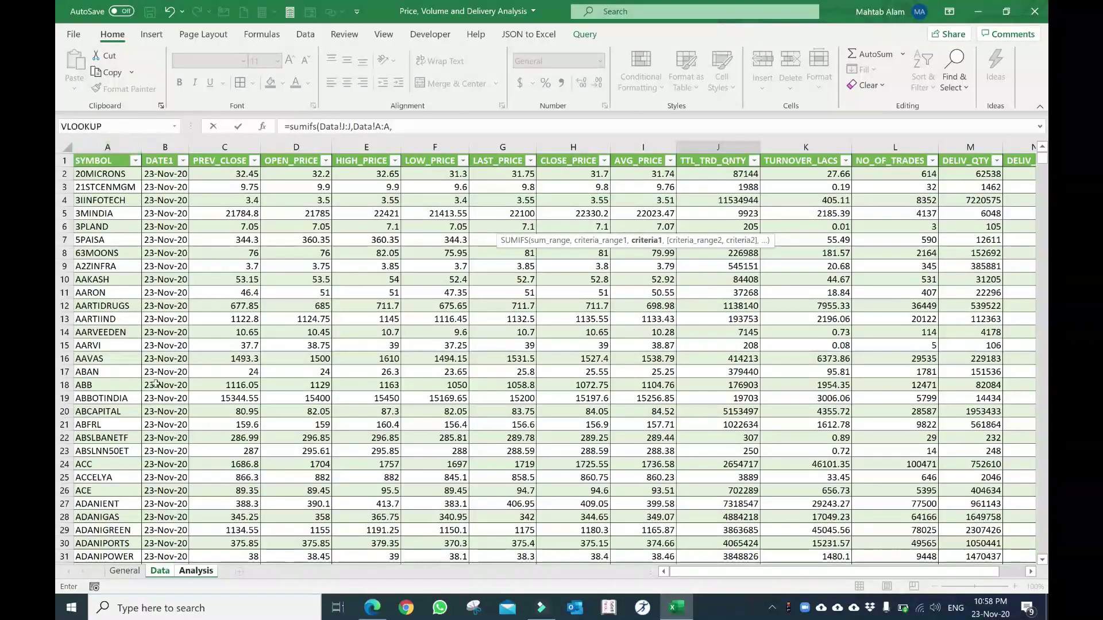
Add criteria Analysis!C6 and Data!B:B with Analysis!J5, committing the formula to show 87144.
{"action": "left_click", "coordinate": [196, 571]}
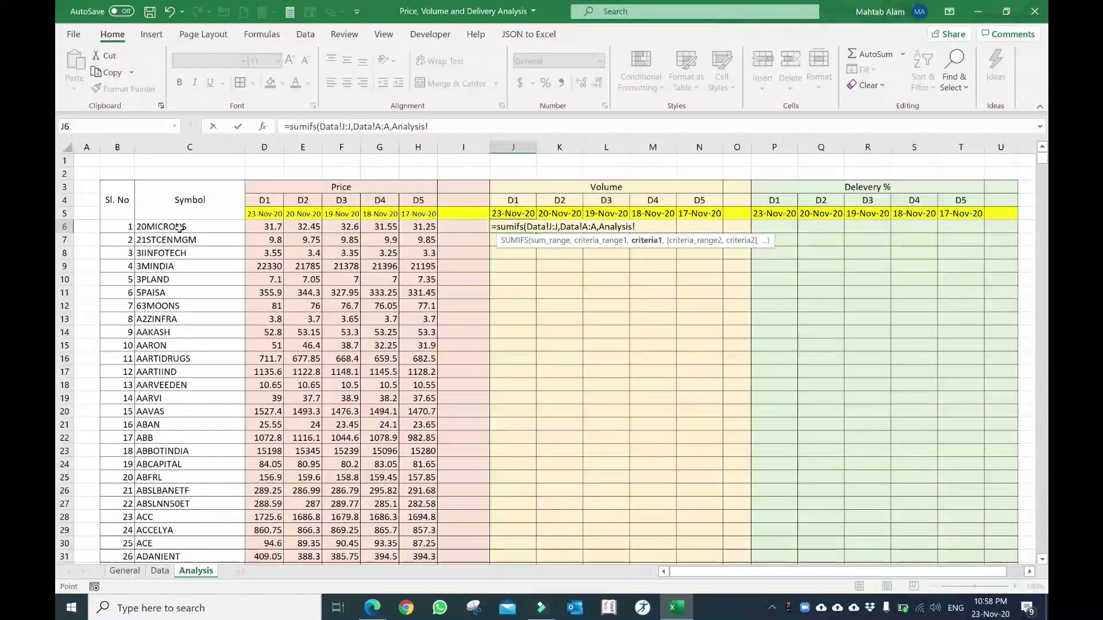
{"action": "left_click", "coordinate": [179, 227]}
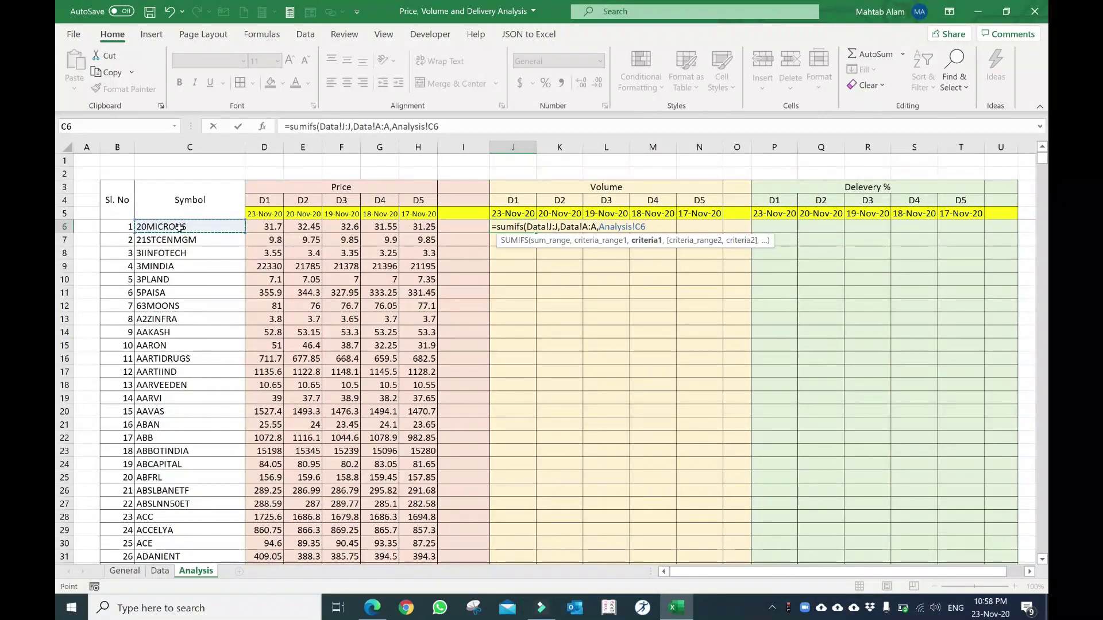
{"action": "type", "text": ","}
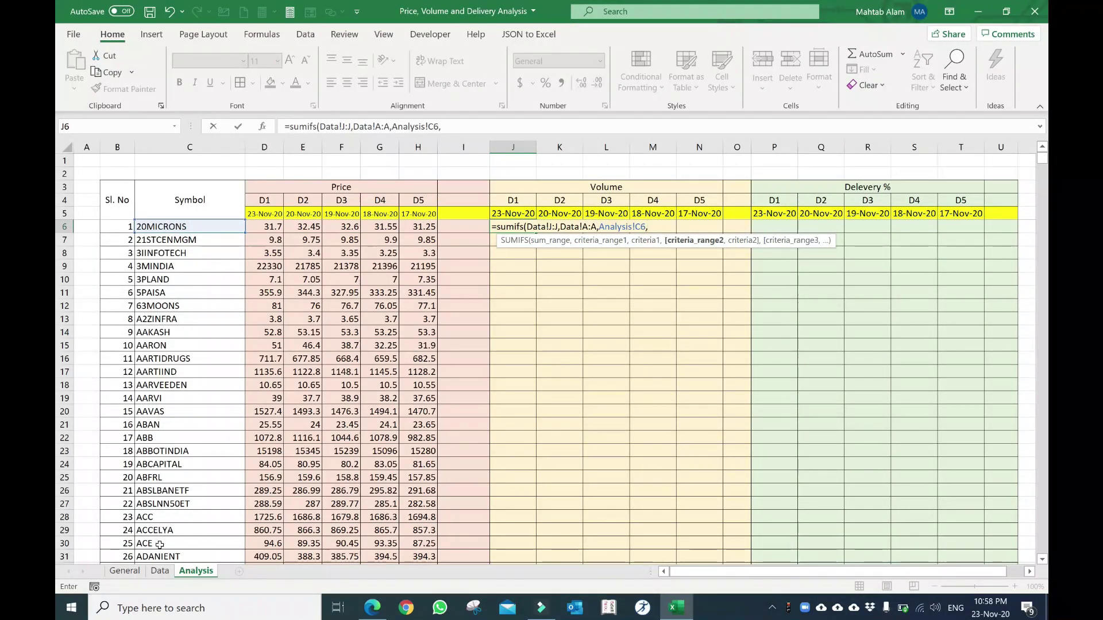
{"action": "left_click", "coordinate": [160, 571]}
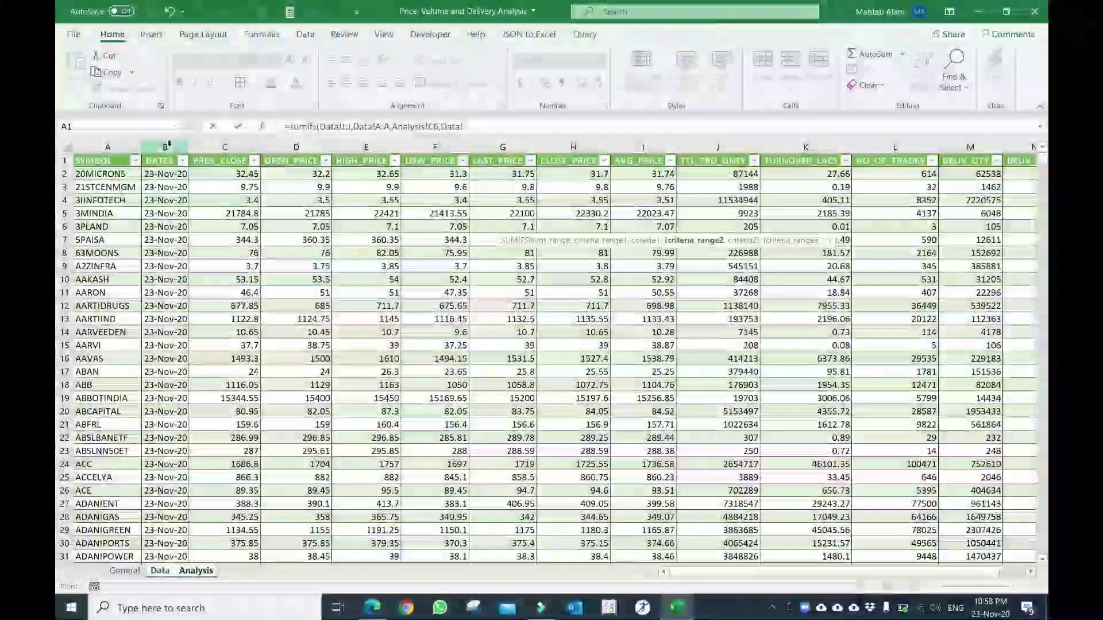
{"action": "left_click", "coordinate": [169, 147]}
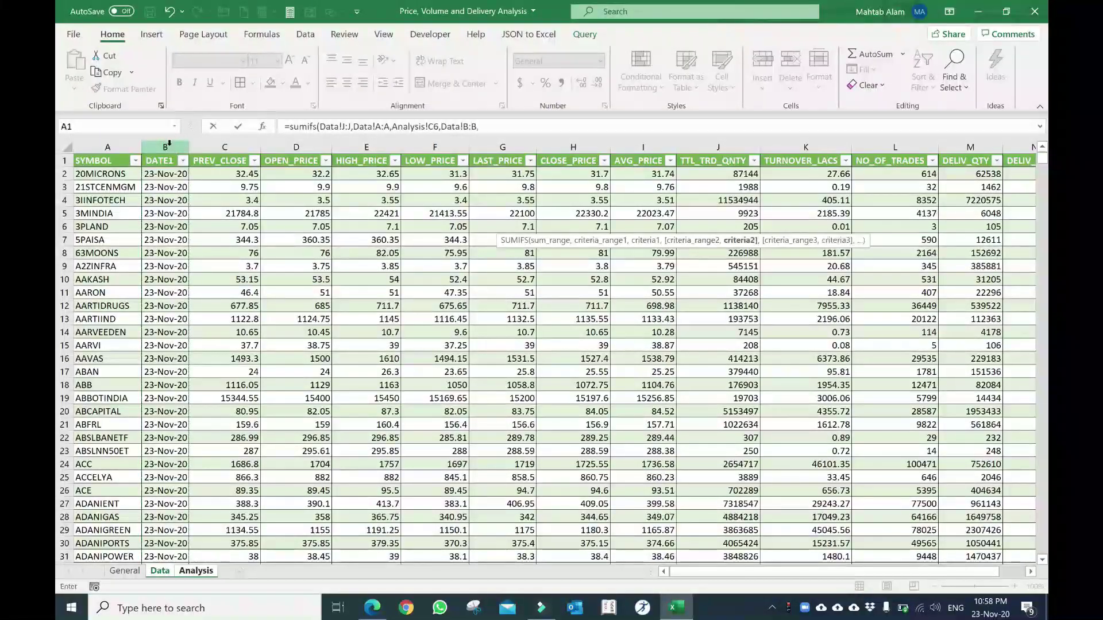
{"action": "type", "text": ","}
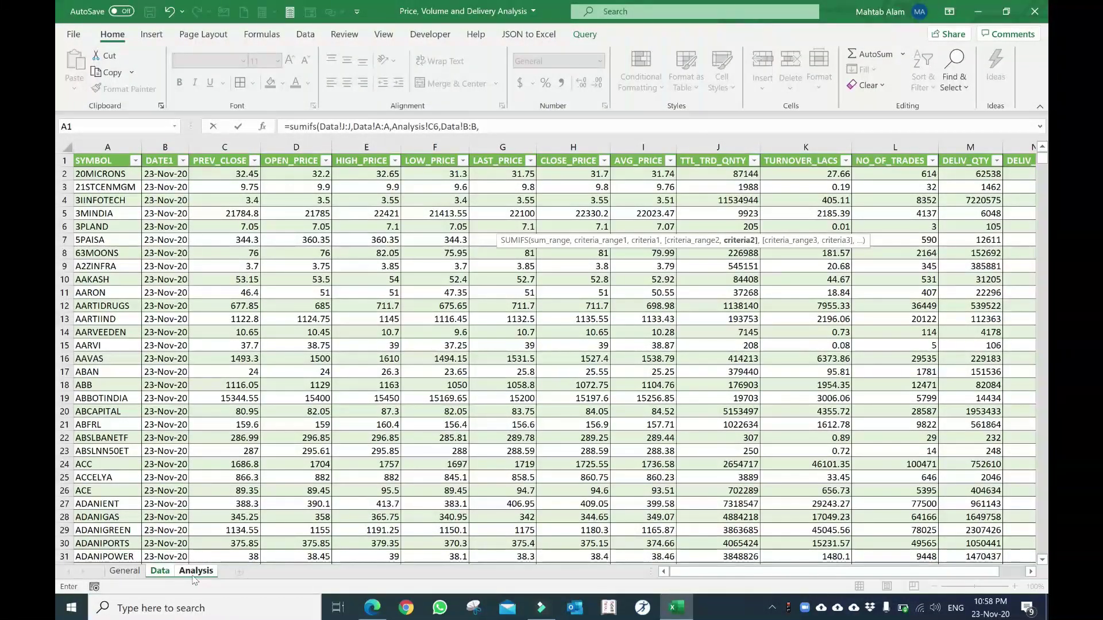
{"action": "left_click", "coordinate": [195, 572]}
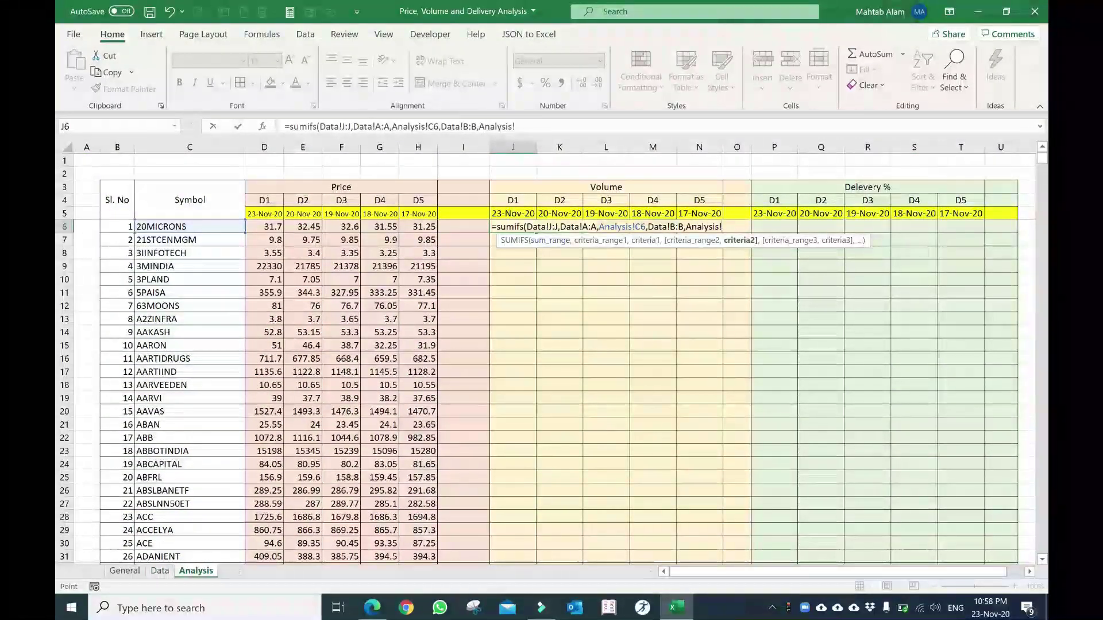
{"action": "left_click", "coordinate": [514, 212]}
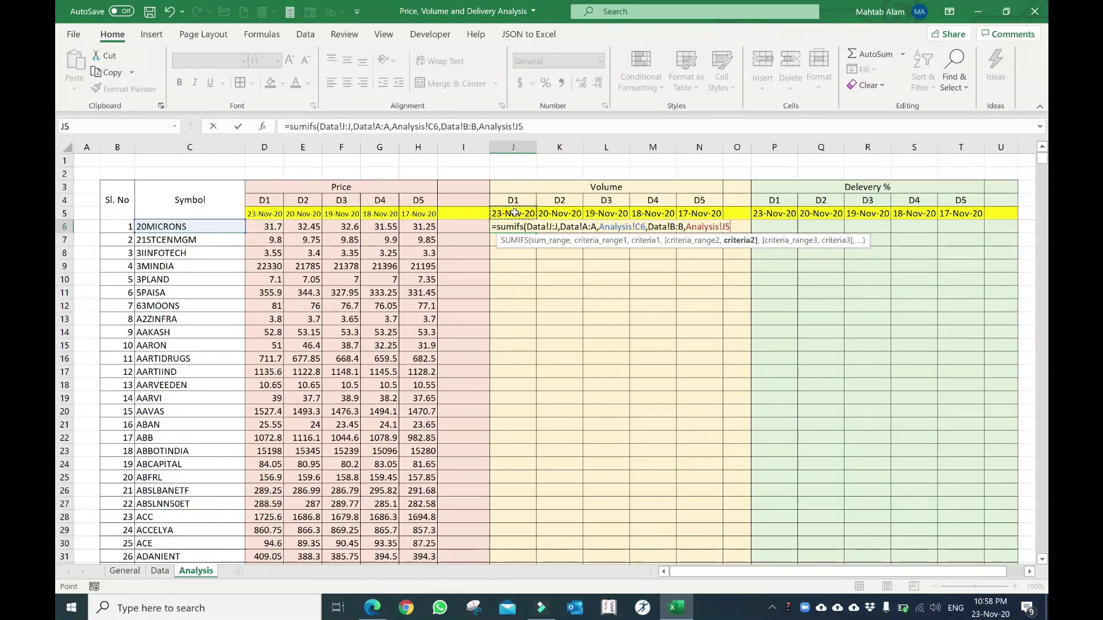
{"action": "type", "text": ")"}
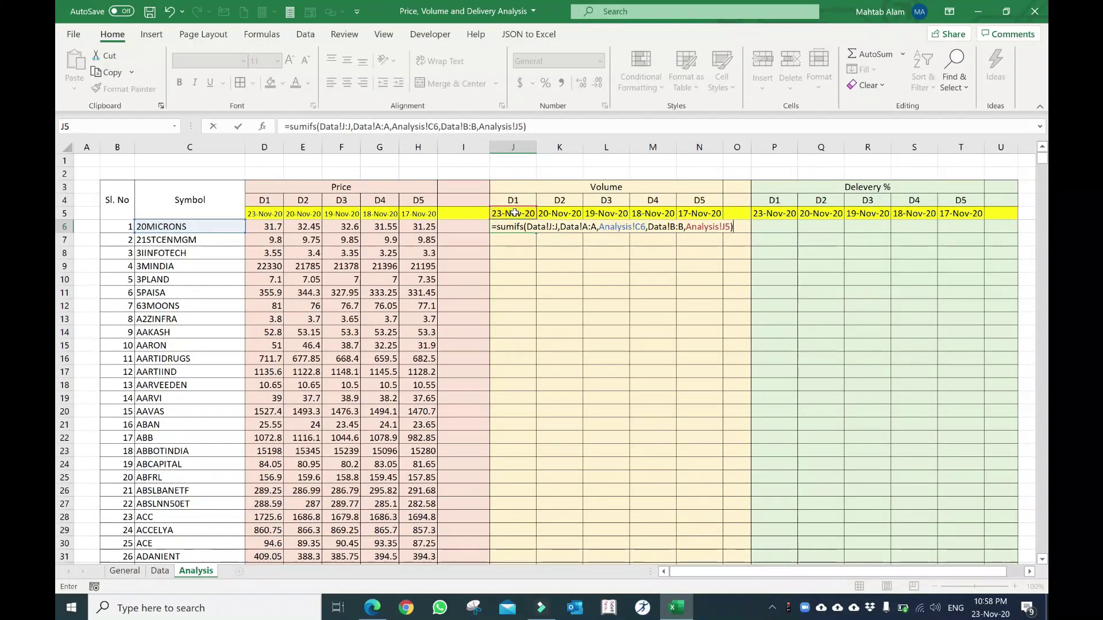
{"action": "key", "text": "Return"}
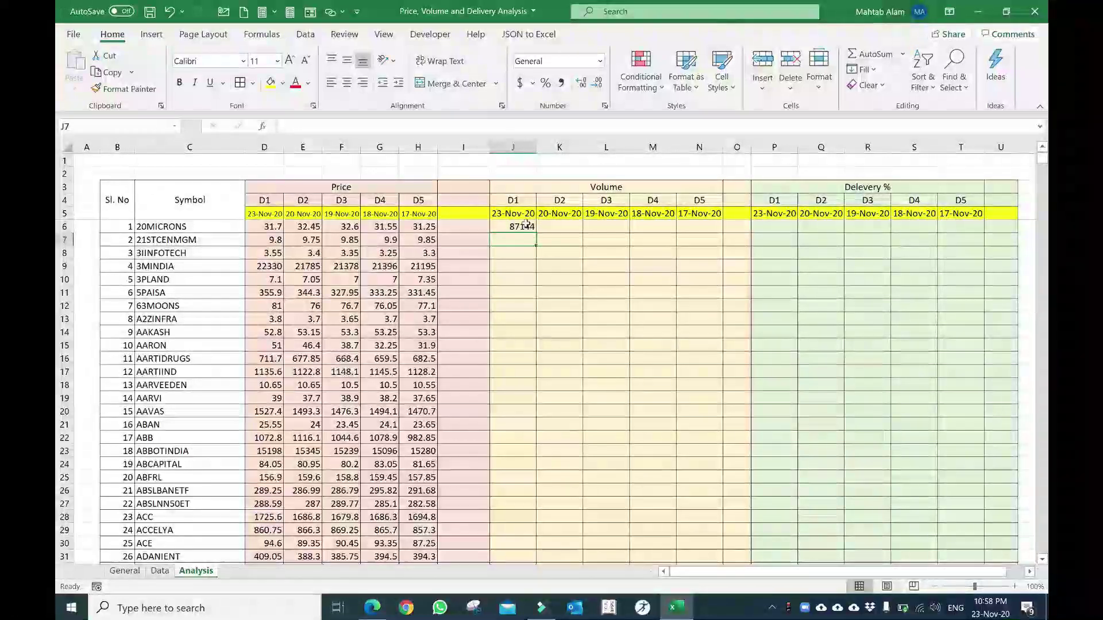
Make the J6 formula's Data!J:J and Data!A:A ranges absolute ($J:$J, $A:$A).
{"action": "key", "text": "Up"}
{"action": "key", "text": "F2"}
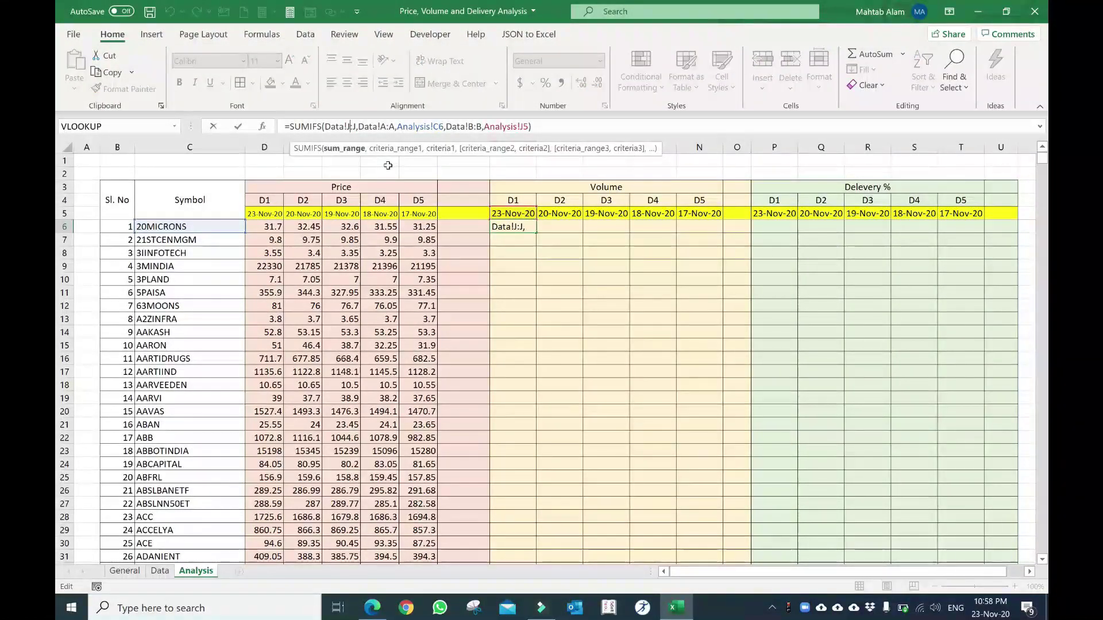
{"action": "key", "text": "F4"}
{"action": "key", "text": "Right"}
{"action": "key", "text": "Right"}
{"action": "key", "text": "Right"}
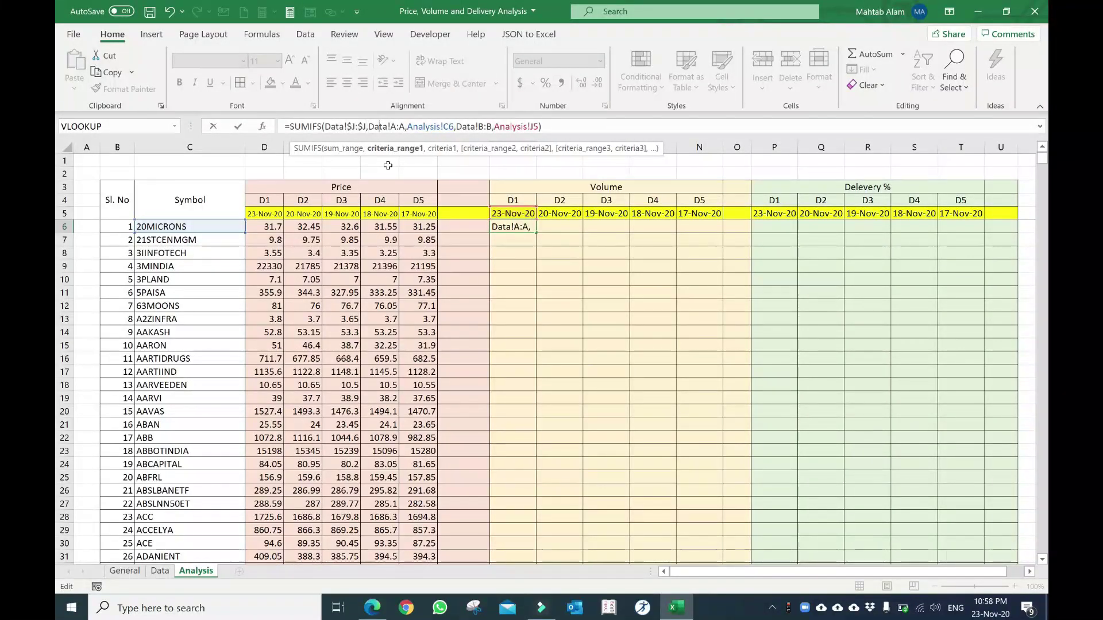
{"action": "key", "text": "Right"}
{"action": "key", "text": "Right"}
{"action": "key", "text": "Right"}
{"action": "key", "text": "F4"}
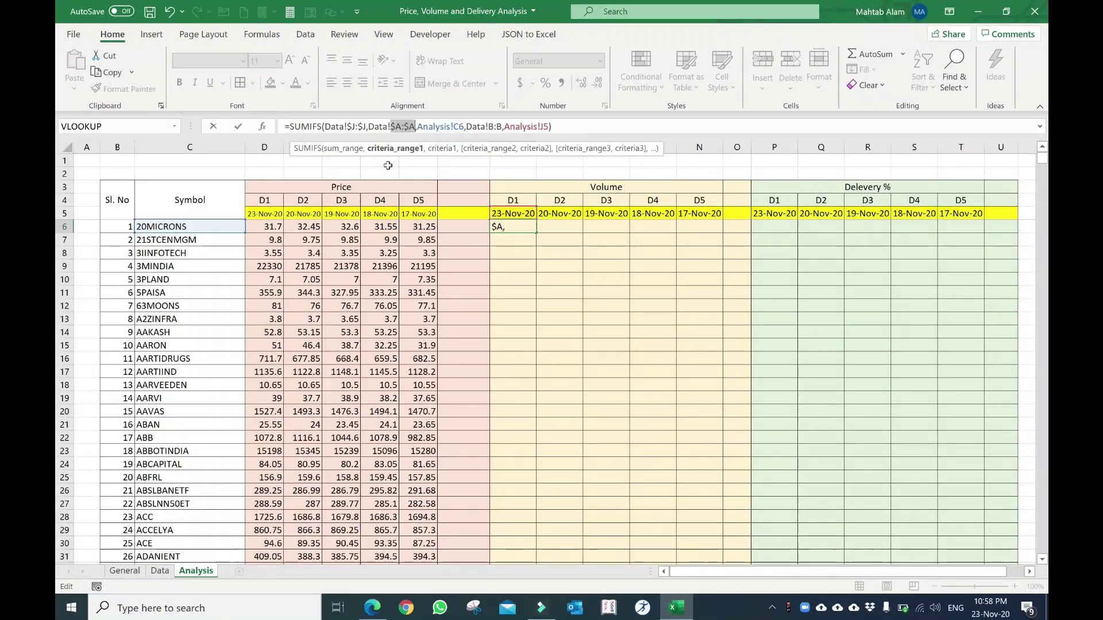
{"action": "key", "text": "Right"}
{"action": "key", "text": "Right"}
{"action": "key", "text": "Right"}
{"action": "key", "text": "Right"}
{"action": "key", "text": "Right"}
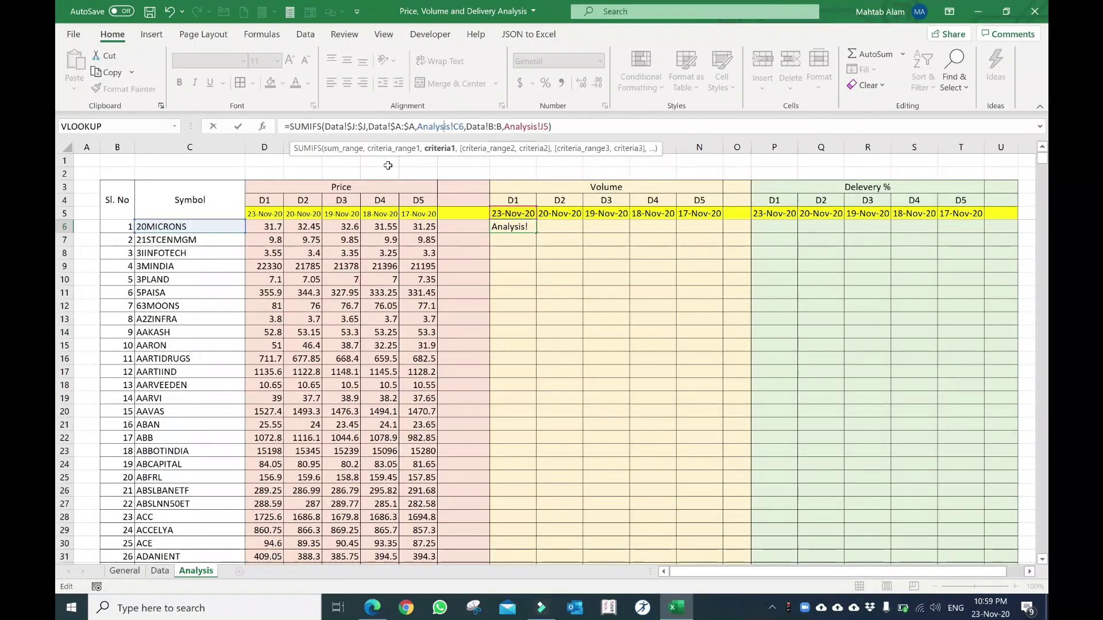
Anchor the remaining references as $C6, $B:$B and J$5, and commit the formula.
{"action": "key", "text": "Right"}
{"action": "key", "text": "Right"}
{"action": "key", "text": "Right"}
{"action": "key", "text": "F4"}
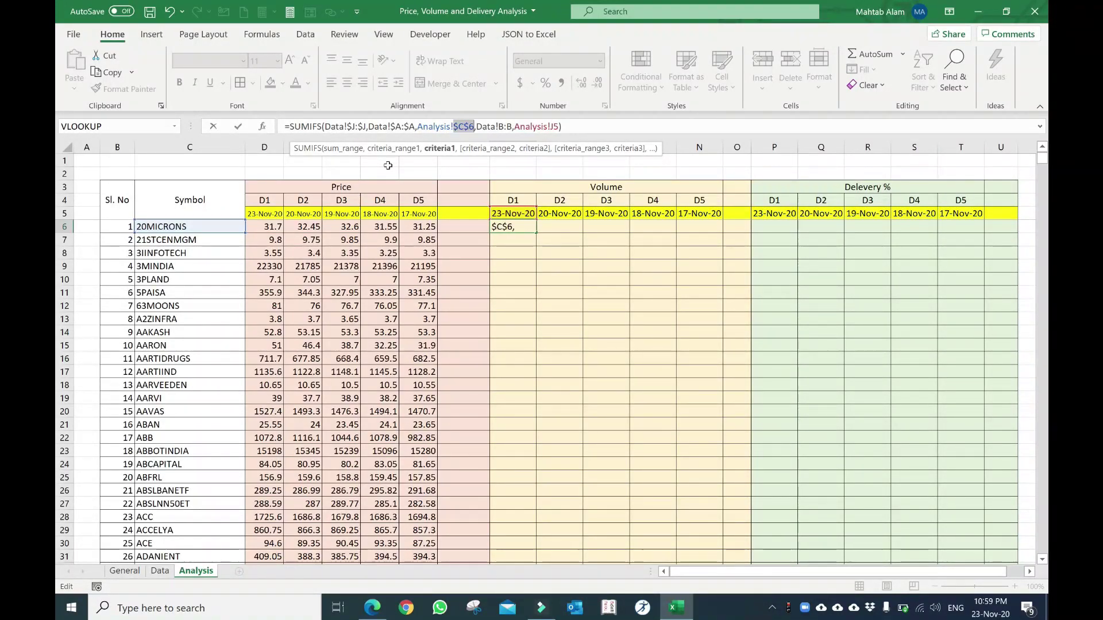
{"action": "key", "text": "F4"}
{"action": "key", "text": "F4"}
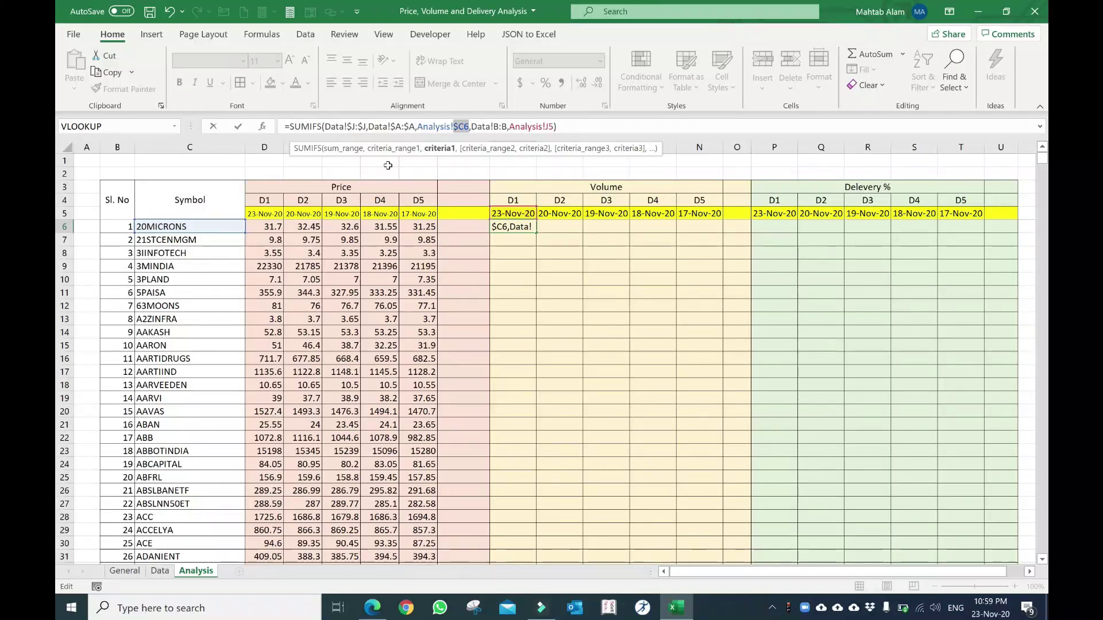
{"action": "key", "text": "Right"}
{"action": "key", "text": "Right"}
{"action": "key", "text": "Right"}
{"action": "key", "text": "Right"}
{"action": "key", "text": "Right"}
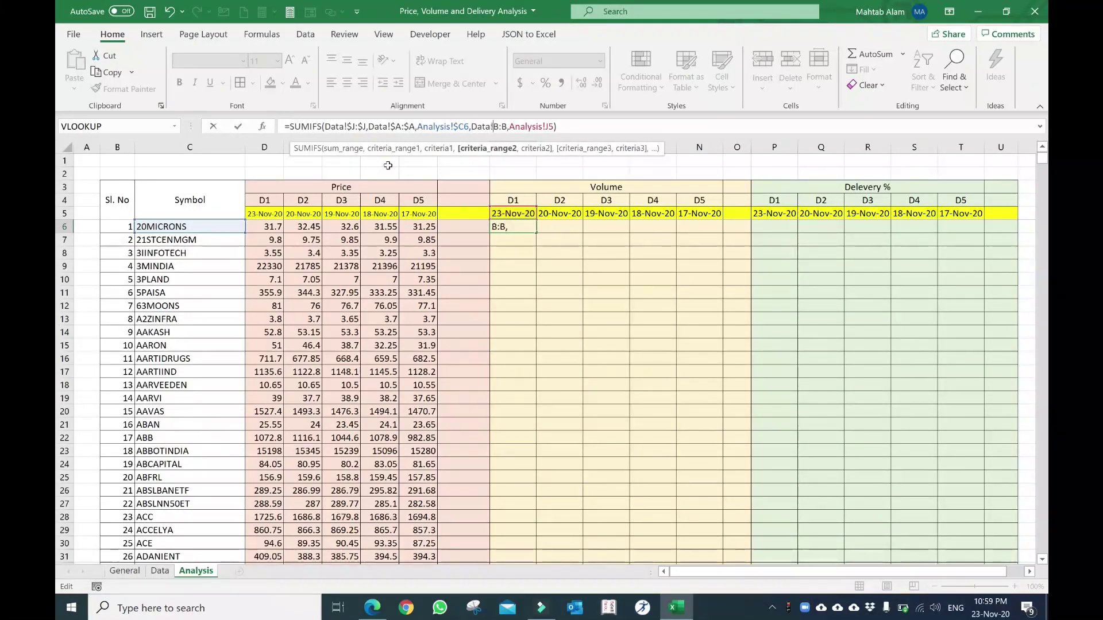
{"action": "key", "text": "F4"}
{"action": "key", "text": "Right"}
{"action": "key", "text": "Right"}
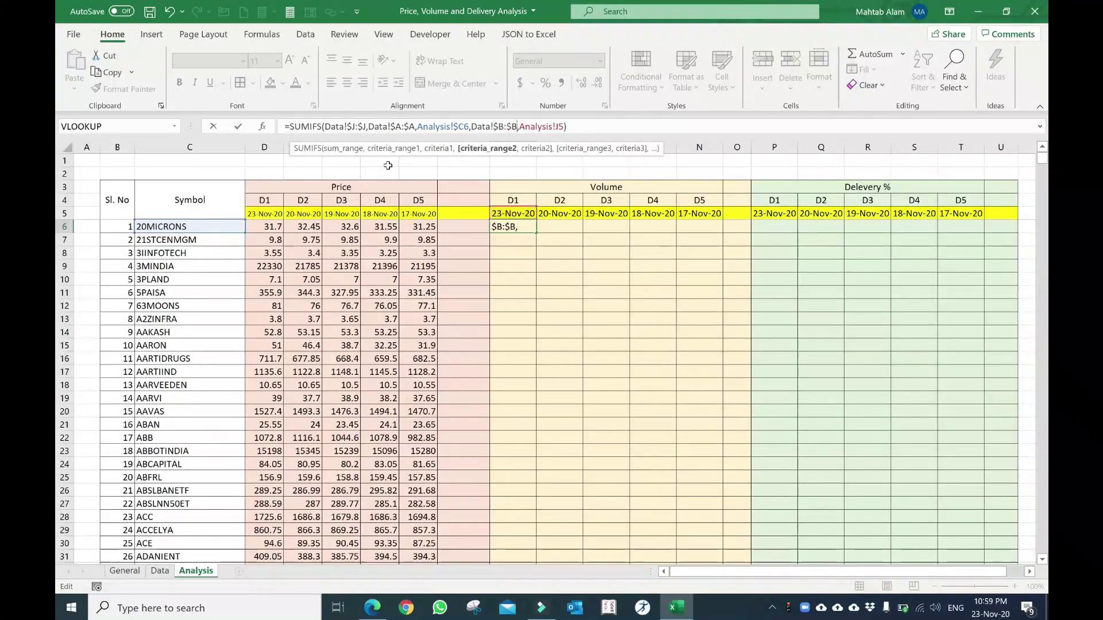
{"action": "key", "text": "Right"}
{"action": "key", "text": "Right"}
{"action": "key", "text": "Right"}
{"action": "key", "text": "Right"}
{"action": "key", "text": "Right"}
{"action": "key", "text": "Right"}
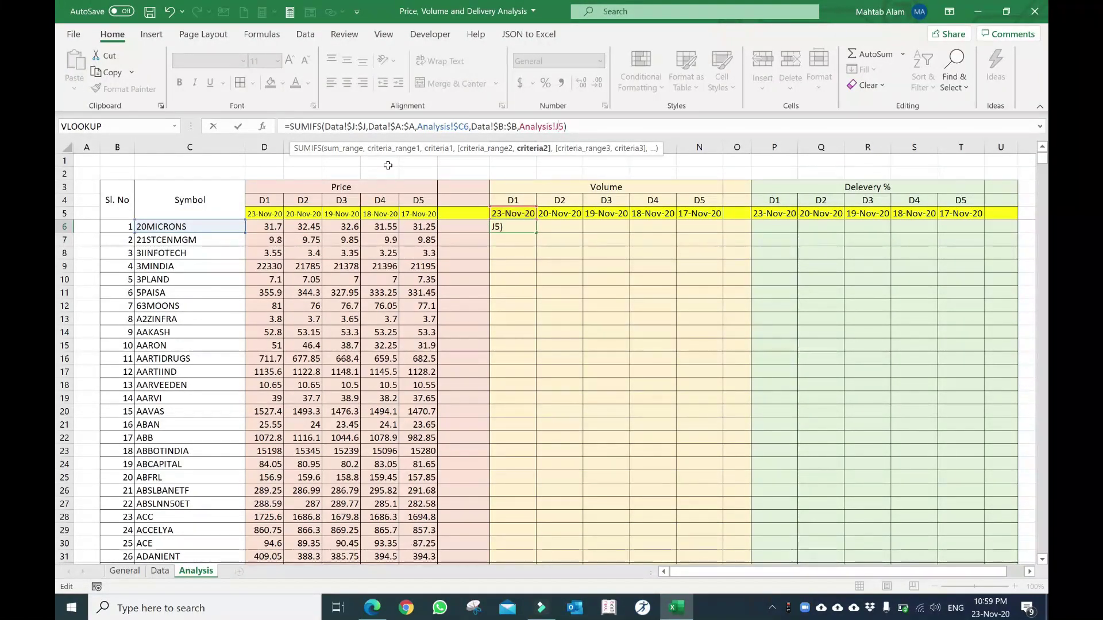
{"action": "key", "text": "F4"}
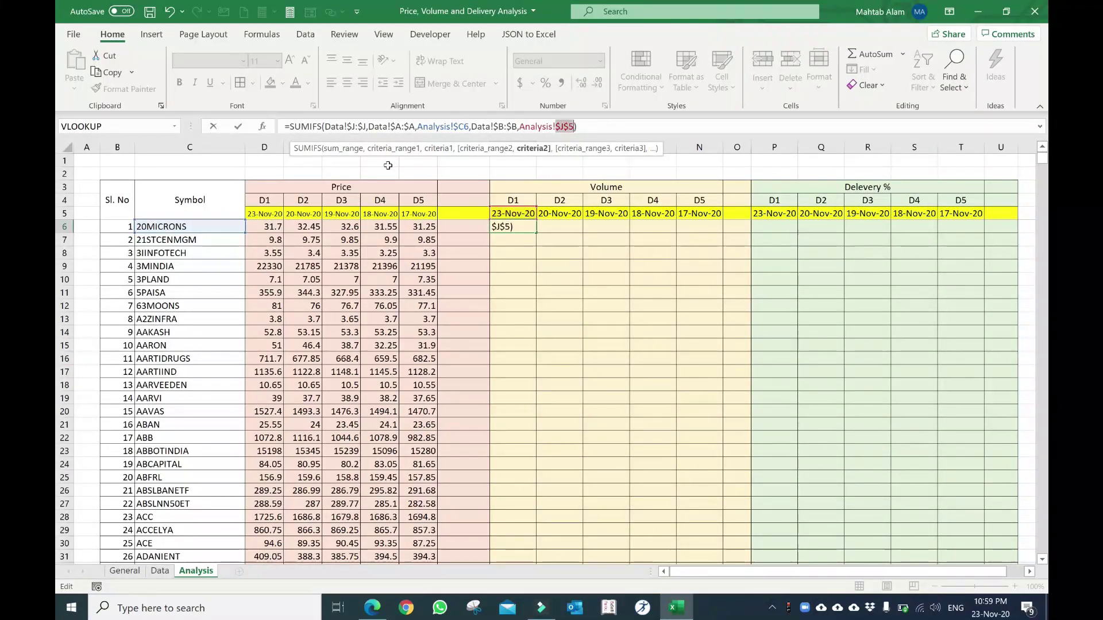
{"action": "key", "text": "F4"}
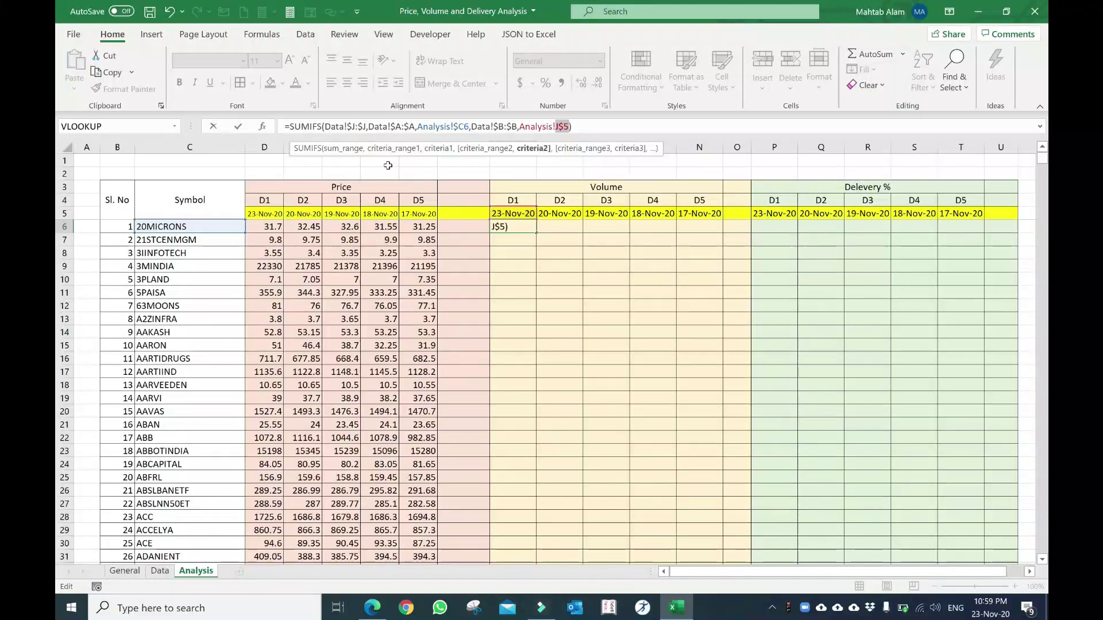
{"action": "key", "text": "ctrl+Return"}
Copy the J6 volume formula across K6:N6, giving 78510, 304411, 68699 and 31197.
{"action": "key", "text": "shift+Right"}
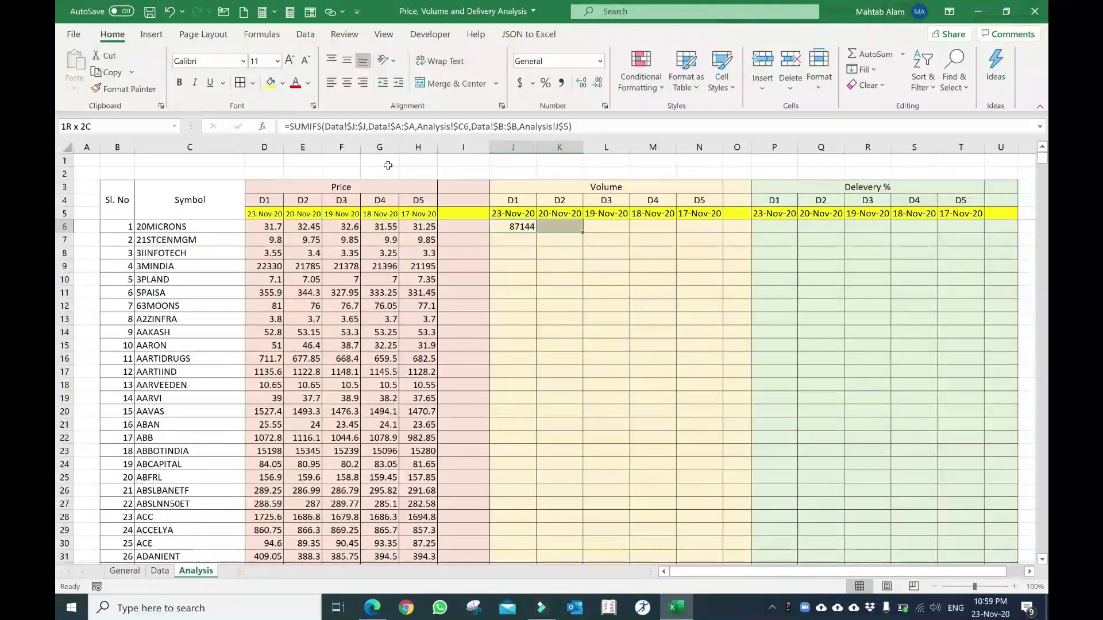
{"action": "key", "text": "shift+Right"}
{"action": "key", "text": "shift+Right"}
{"action": "key", "text": "shift+Right"}
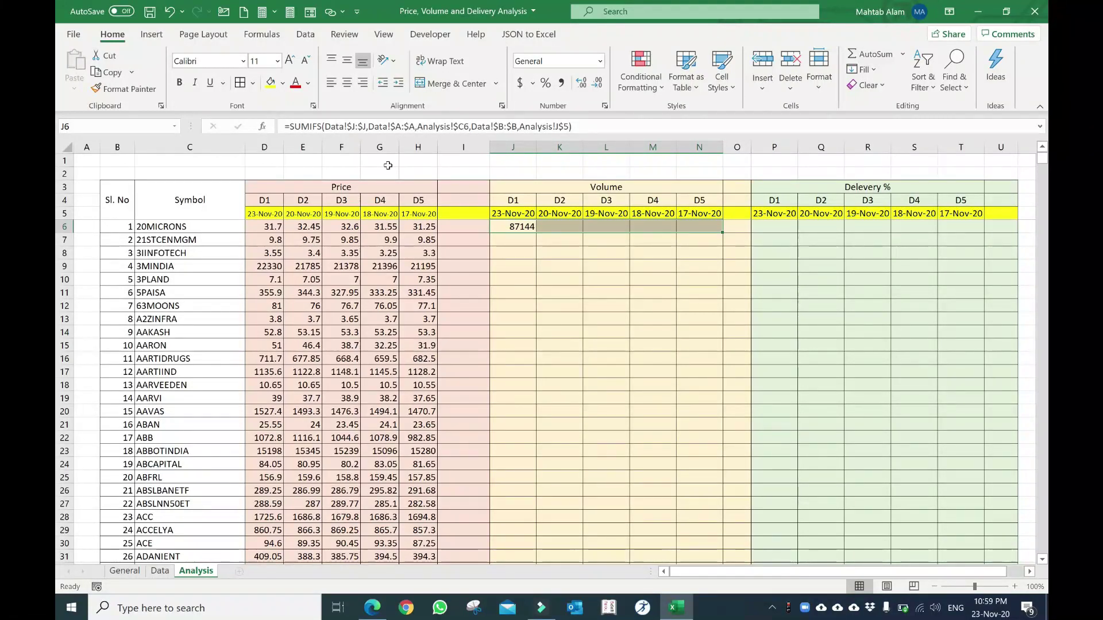
{"action": "left_click", "coordinate": [514, 227]}
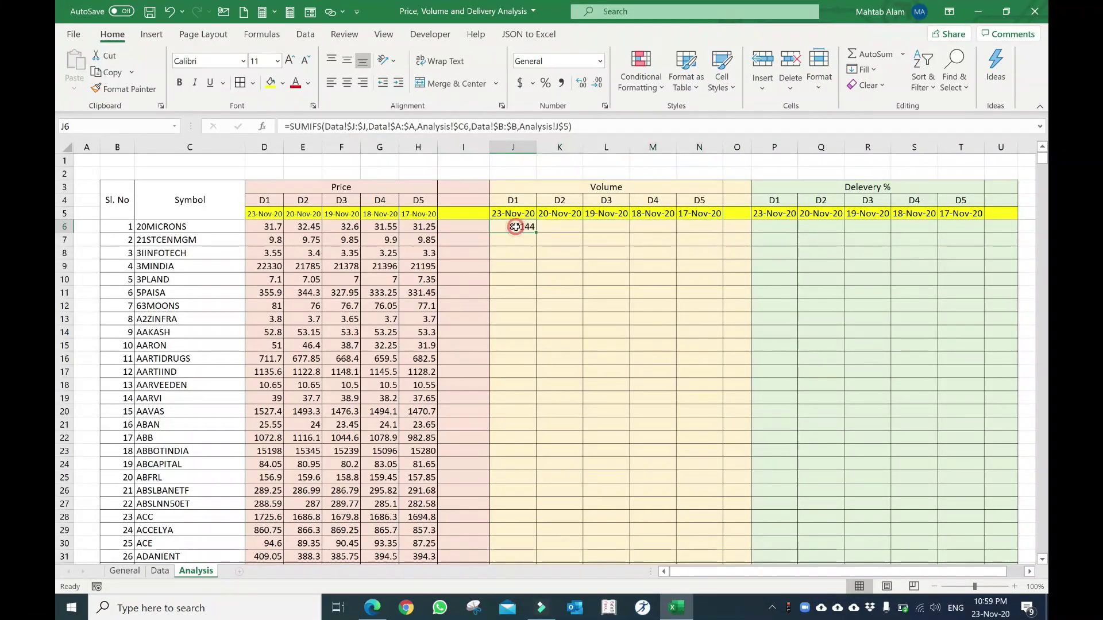
{"action": "left_click_drag", "start_coordinate": [533, 234], "coordinate": [712, 230]}
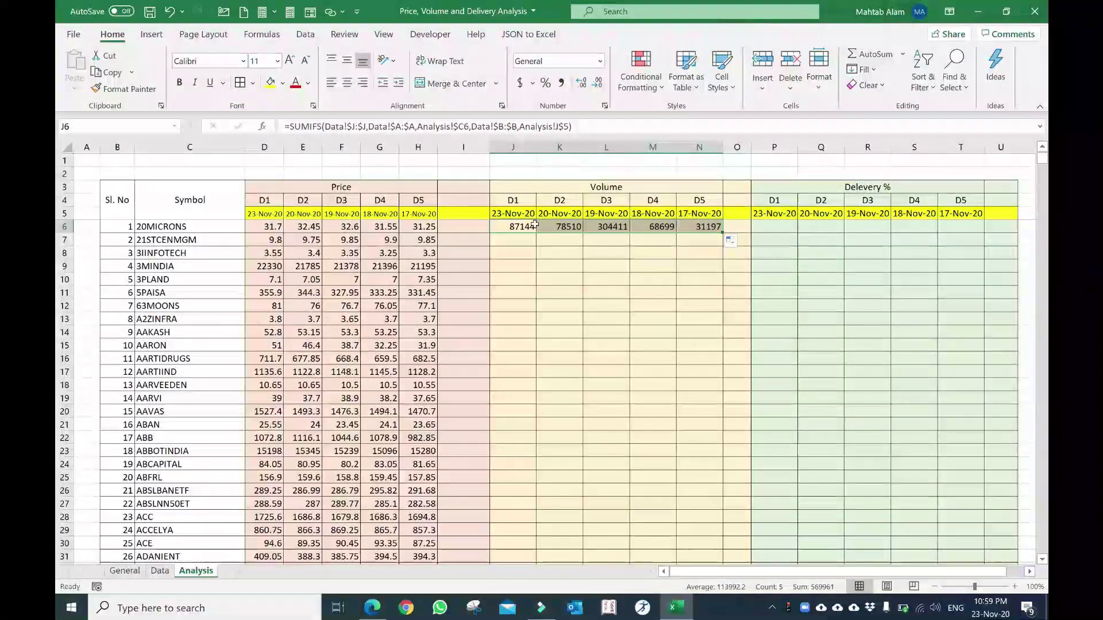
{"action": "left_click_drag", "start_coordinate": [529, 227], "coordinate": [690, 234]}
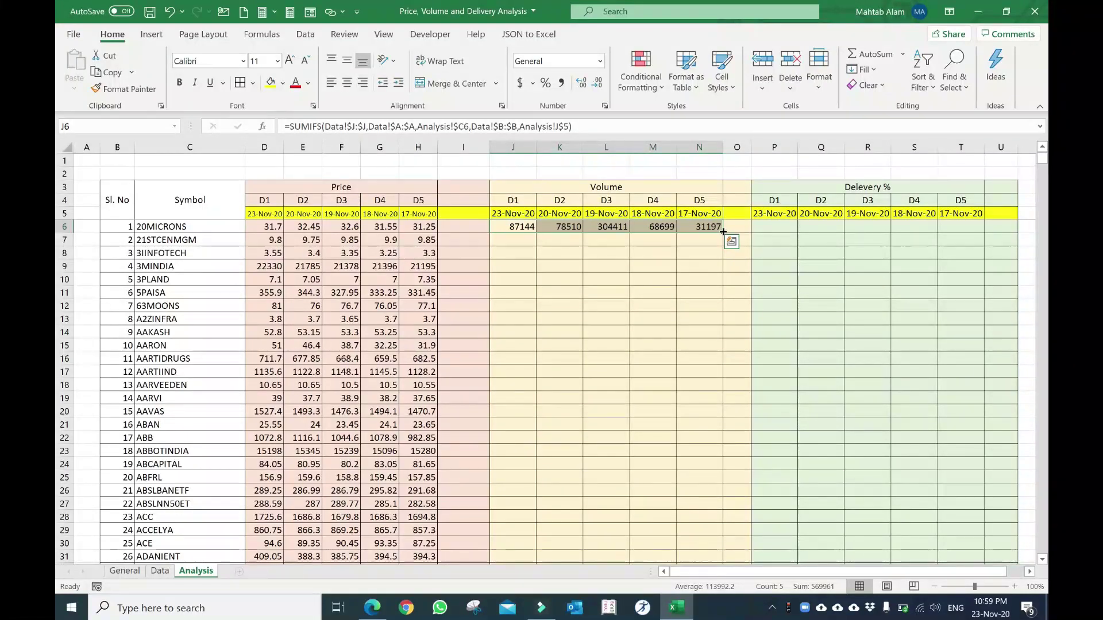
{"action": "left_click_drag", "start_coordinate": [723, 232], "coordinate": [723, 238]}
Drag the J6:N6 volume formulas down through row 123.
{"action": "left_click", "coordinate": [692, 256]}
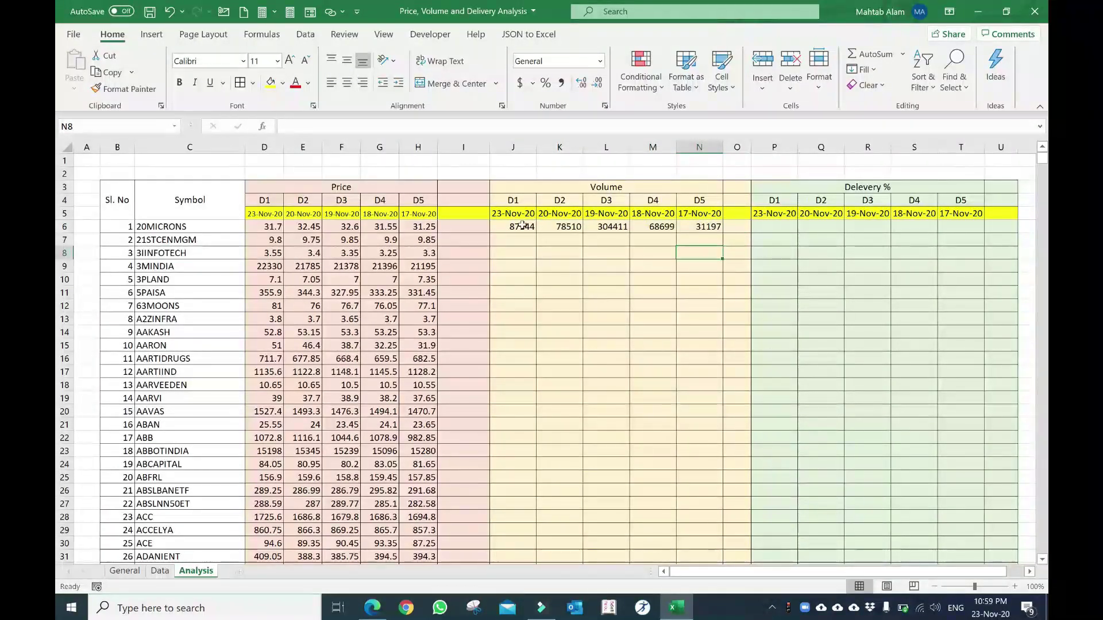
{"action": "mouse_move", "coordinate": [522, 226]}
{"action": "left_mouse_down"}
{"action": "mouse_move", "coordinate": [704, 227]}
{"action": "mouse_move", "coordinate": [735, 381]}
{"action": "left_mouse_up"}
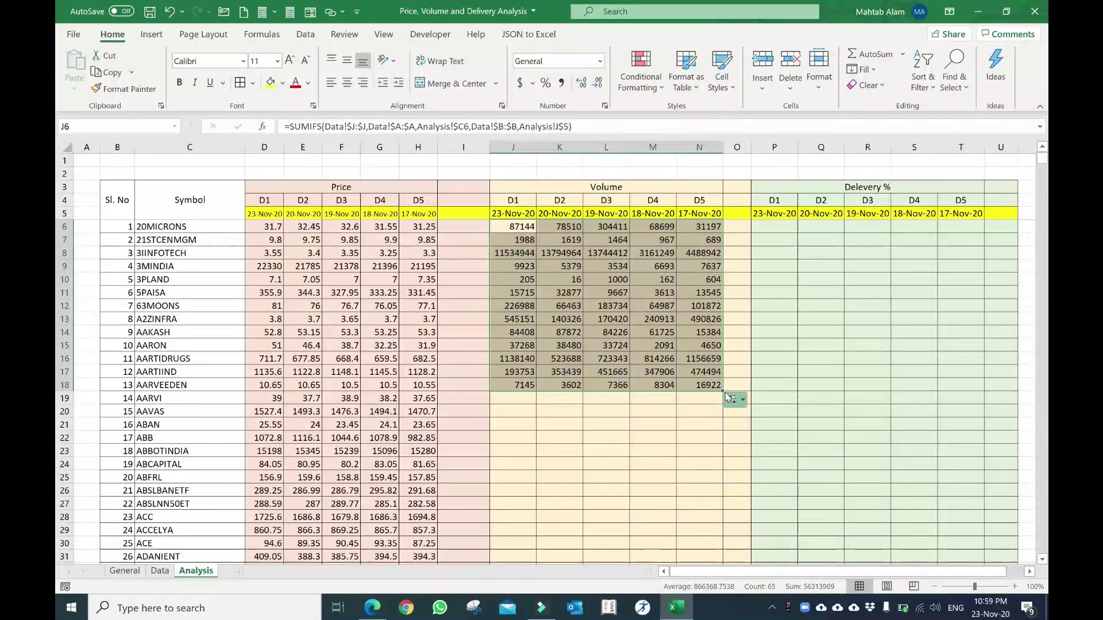
{"action": "left_click", "coordinate": [729, 399]}
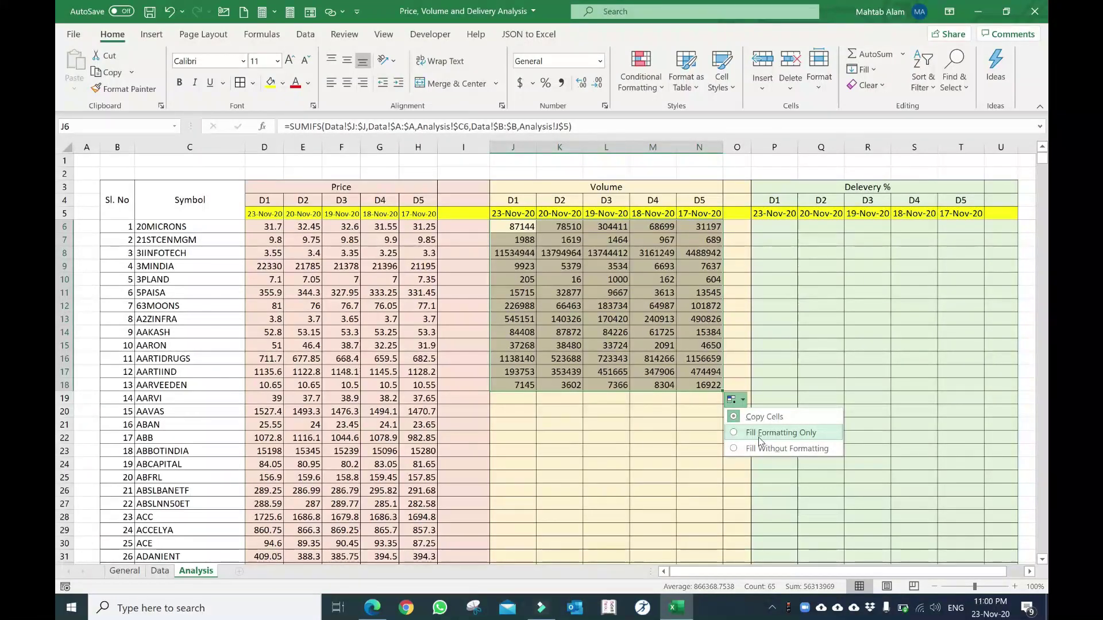
{"action": "left_click", "coordinate": [652, 415]}
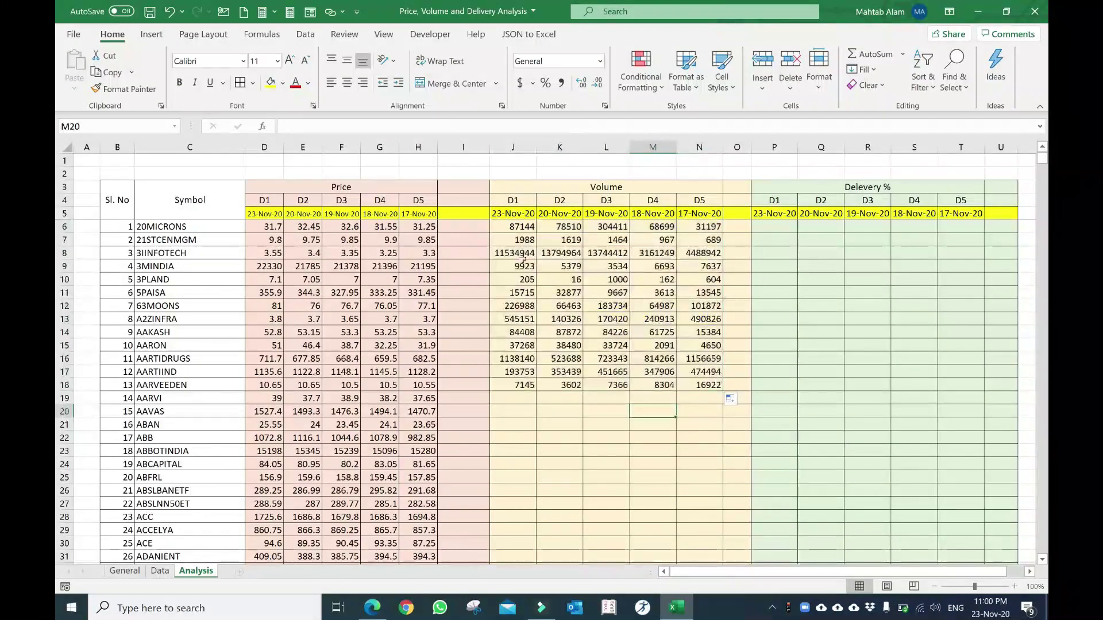
{"action": "left_click_drag", "start_coordinate": [523, 257], "coordinate": [586, 258]}
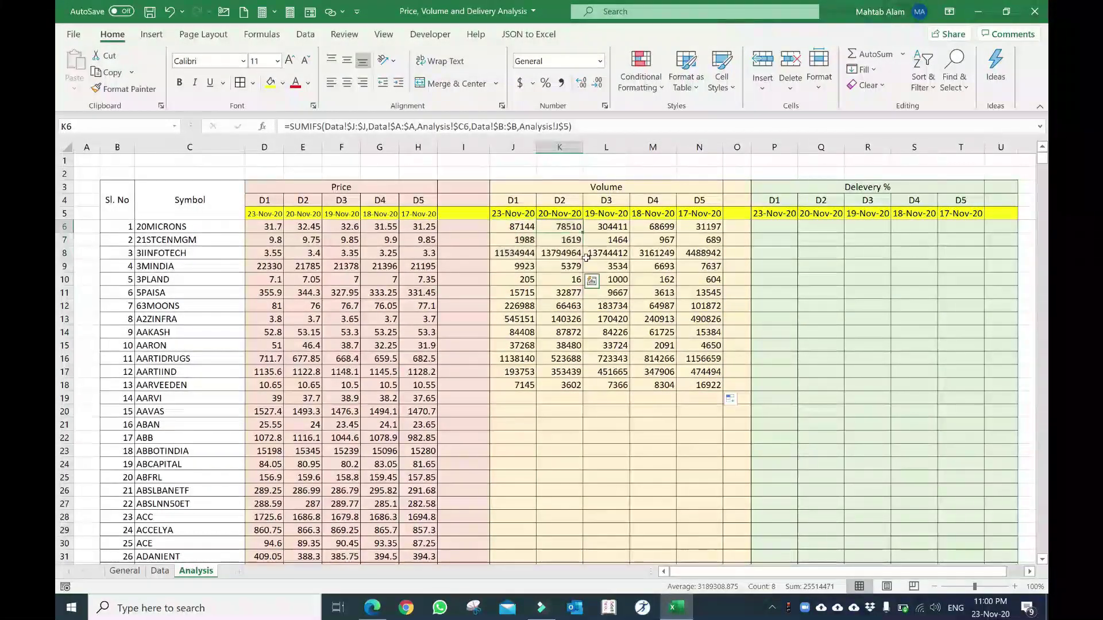
{"action": "key", "text": "Right"}
{"action": "key", "text": "Left"}
{"action": "key", "text": "Left"}
{"action": "key", "text": "shift+Right"}
{"action": "key", "text": "shift+Right"}
{"action": "key", "text": "shift+Right"}
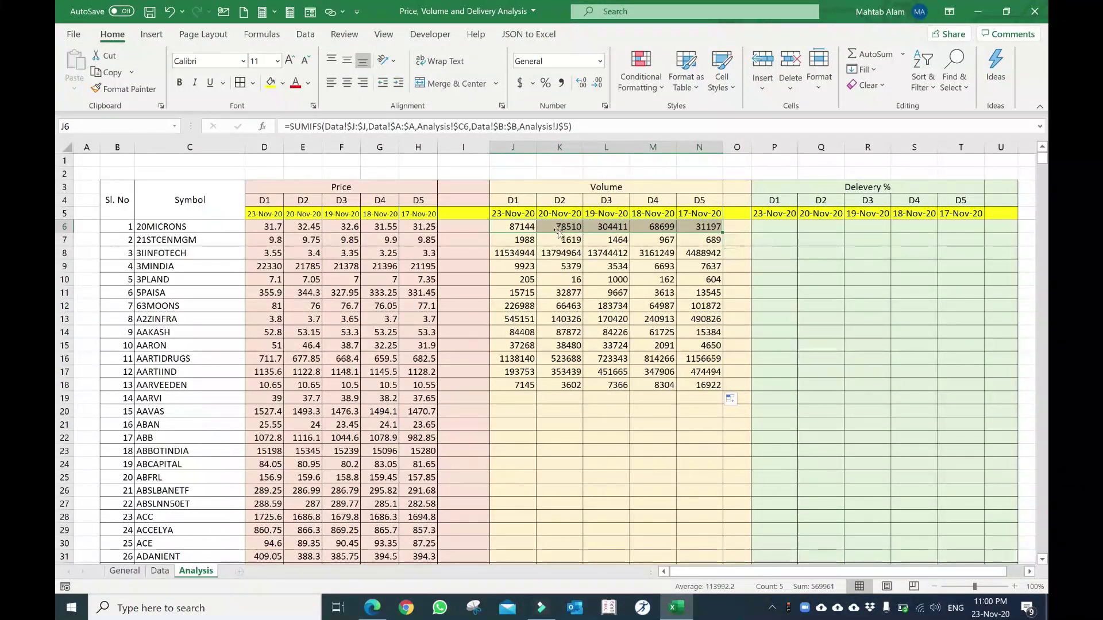
{"action": "mouse_move", "coordinate": [533, 227]}
{"action": "left_mouse_down"}
{"action": "mouse_move", "coordinate": [692, 385]}
{"action": "mouse_move", "coordinate": [709, 618]}
{"action": "left_mouse_up"}
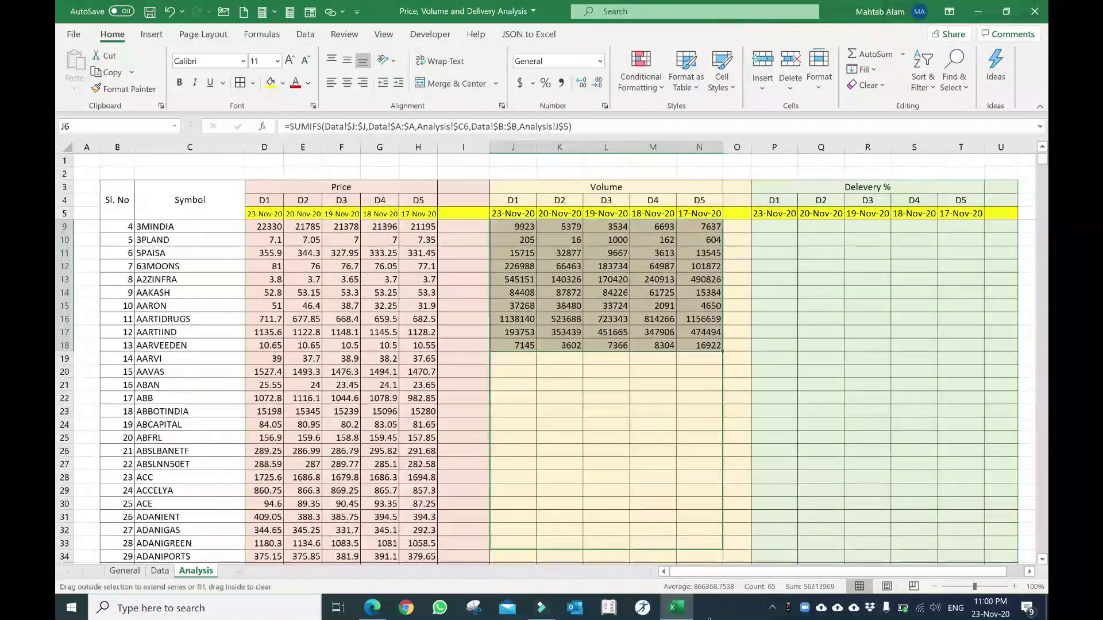
{"action": "left_click_drag", "start_coordinate": [709, 618], "coordinate": [724, 270]}
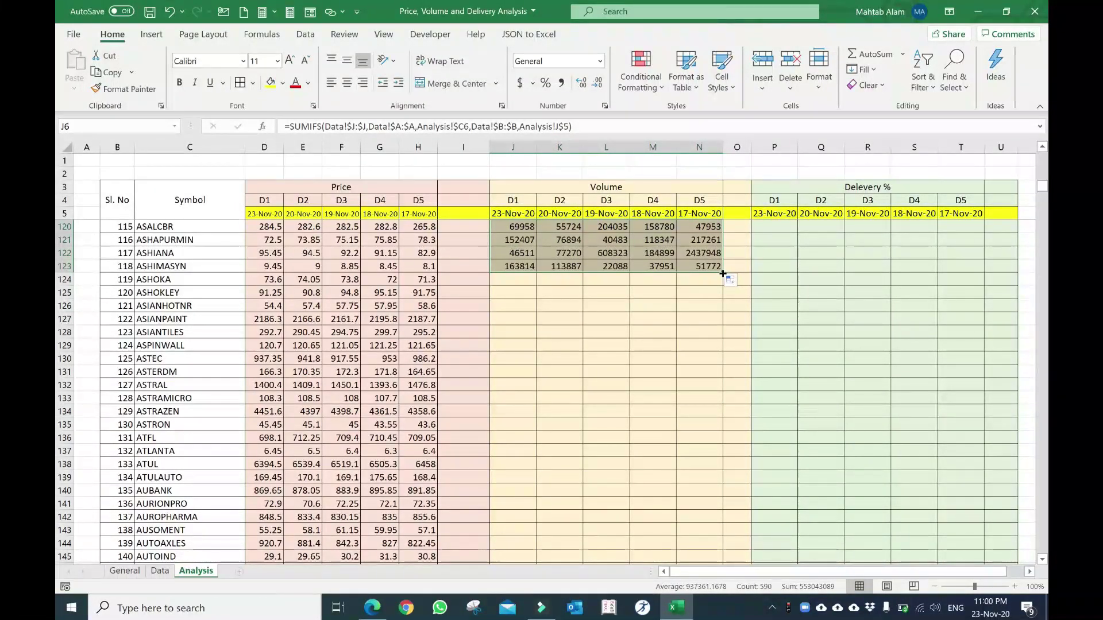
Fill the Volume formulas over J123:N1619 so every symbol has volumes.
{"action": "left_click", "coordinate": [434, 398]}
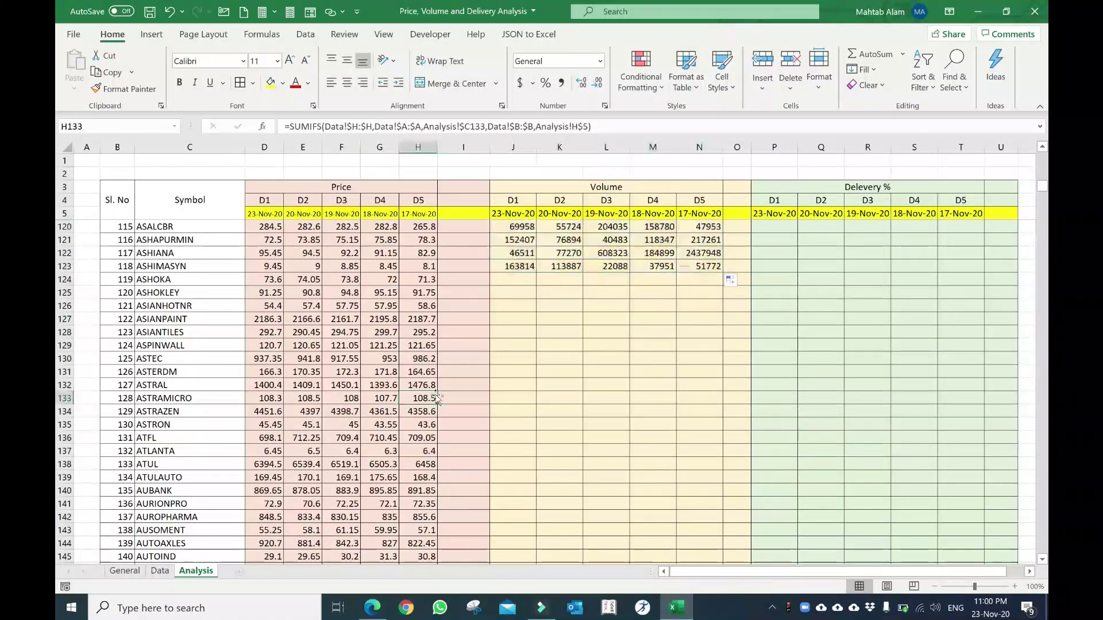
{"action": "key", "text": "ctrl+Down"}
{"action": "key", "text": "Right"}
{"action": "key", "text": "Right"}
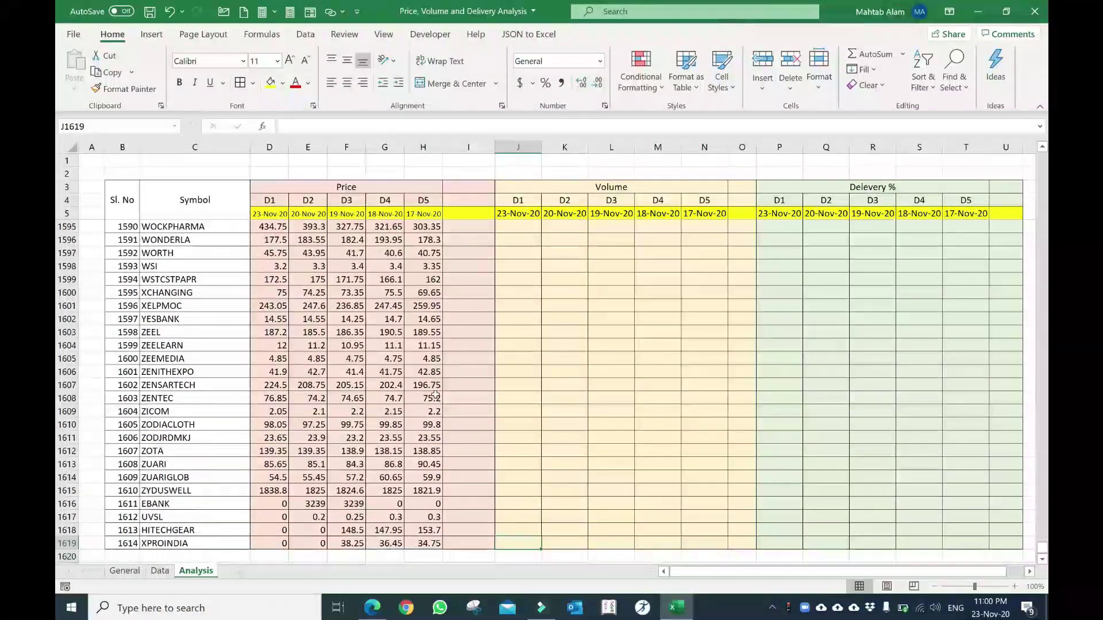
{"action": "key", "text": "shift+Right"}
{"action": "key", "text": "shift+Right"}
{"action": "key", "text": "shift+Right"}
{"action": "key", "text": "shift+Right"}
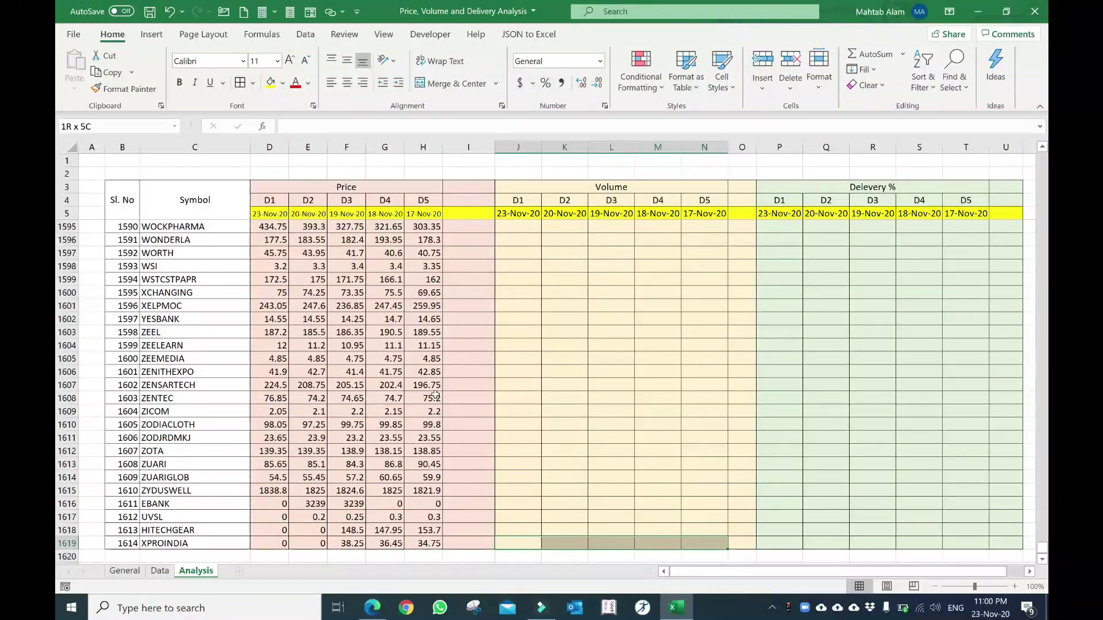
{"action": "key", "text": "ctrl+shift+Up"}
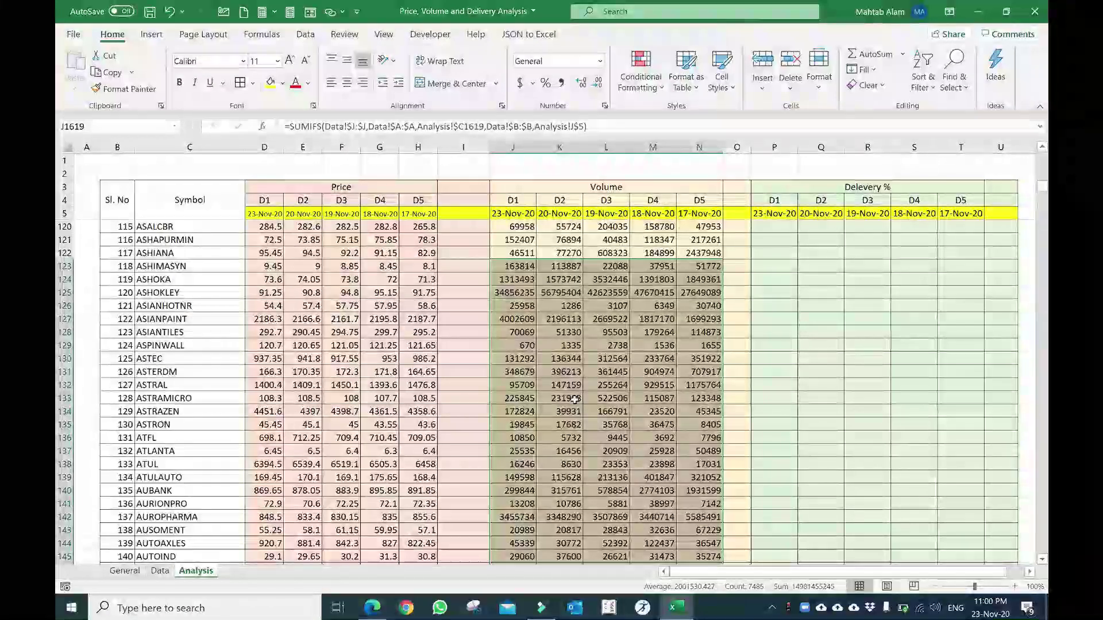
{"action": "scroll", "coordinate": [568, 345], "scroll_direction": "up", "scroll_amount": 10}
{"action": "left_click", "coordinate": [570, 336]}
{"action": "scroll", "coordinate": [570, 336], "scroll_direction": "up", "scroll_amount": 15}
{"action": "scroll", "coordinate": [570, 336], "scroll_direction": "up", "scroll_amount": 2}
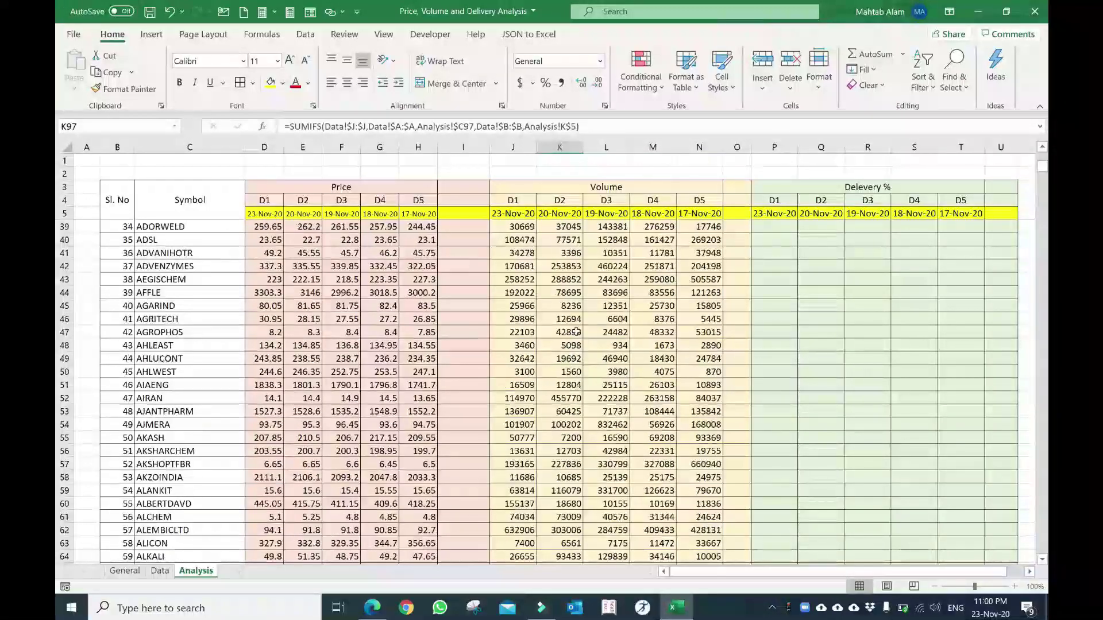
{"action": "scroll", "coordinate": [632, 332], "scroll_direction": "up", "scroll_amount": 5}
{"action": "scroll", "coordinate": [683, 327], "scroll_direction": "up", "scroll_amount": 5}
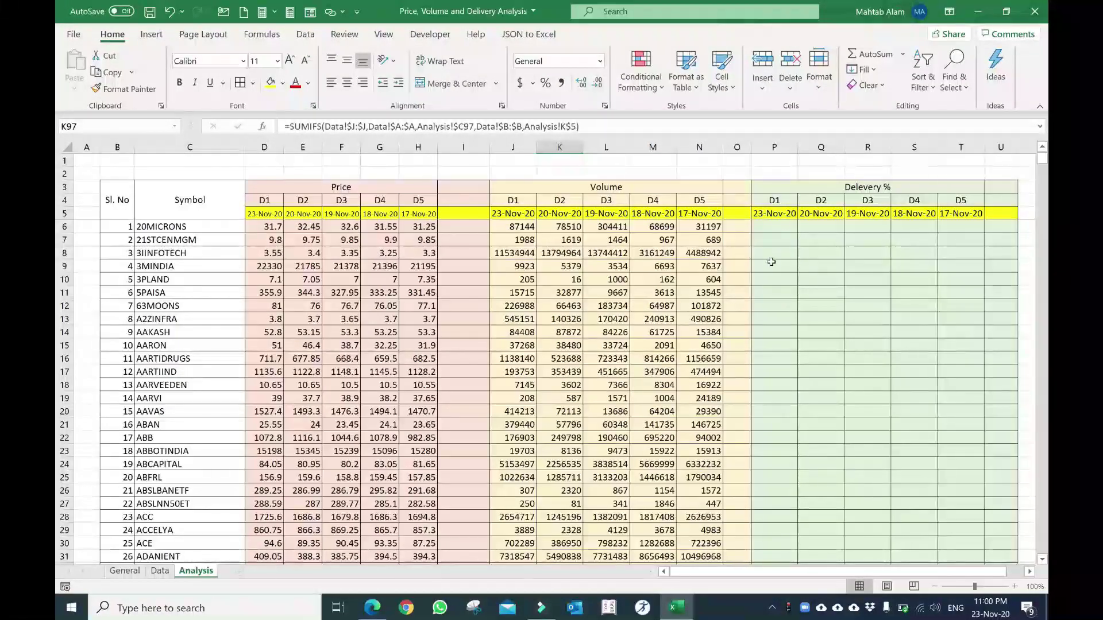
In P6, start a SUMIFS summing Data's DELIV_PER column N:N, with SYMBOL column A:A as first criteria range.
{"action": "left_click", "coordinate": [782, 226]}
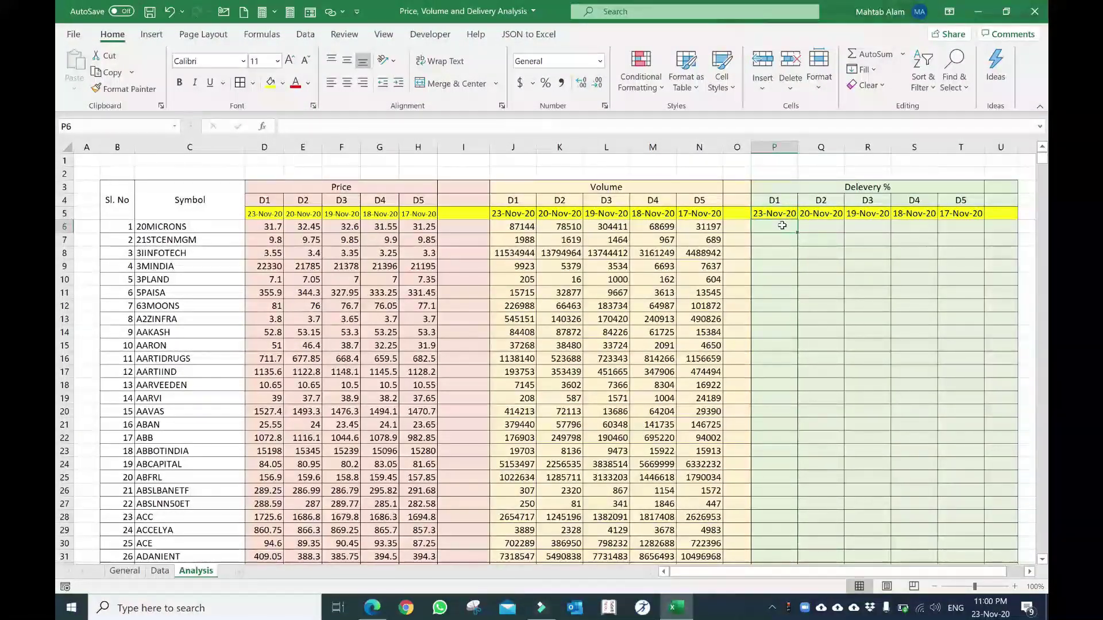
{"action": "type", "text": "=SUMIFS"}
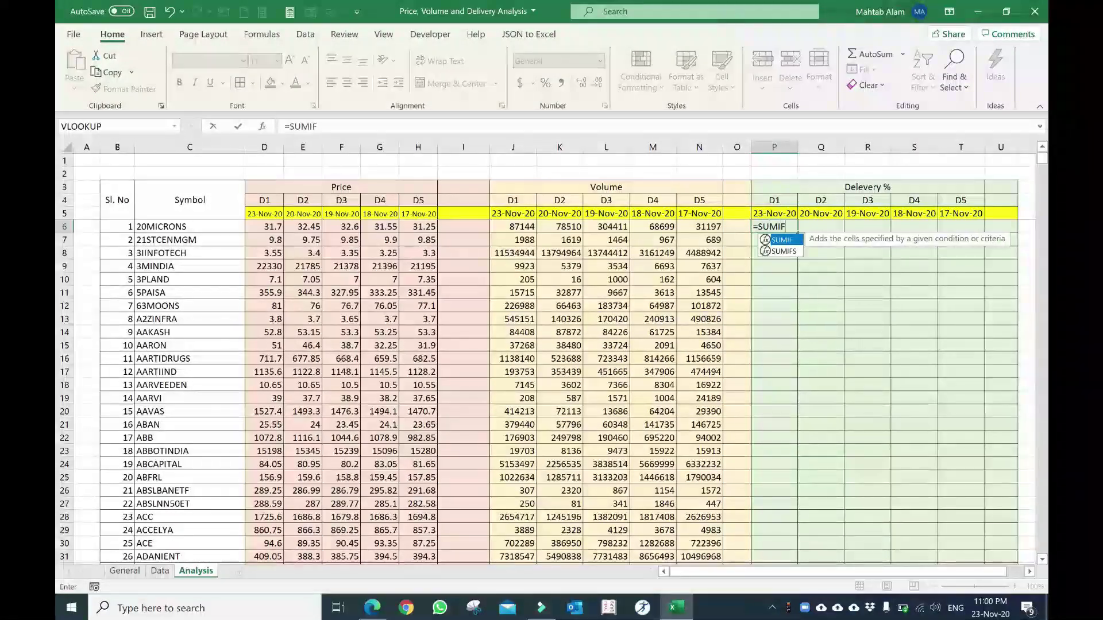
{"action": "type", "text": "("}
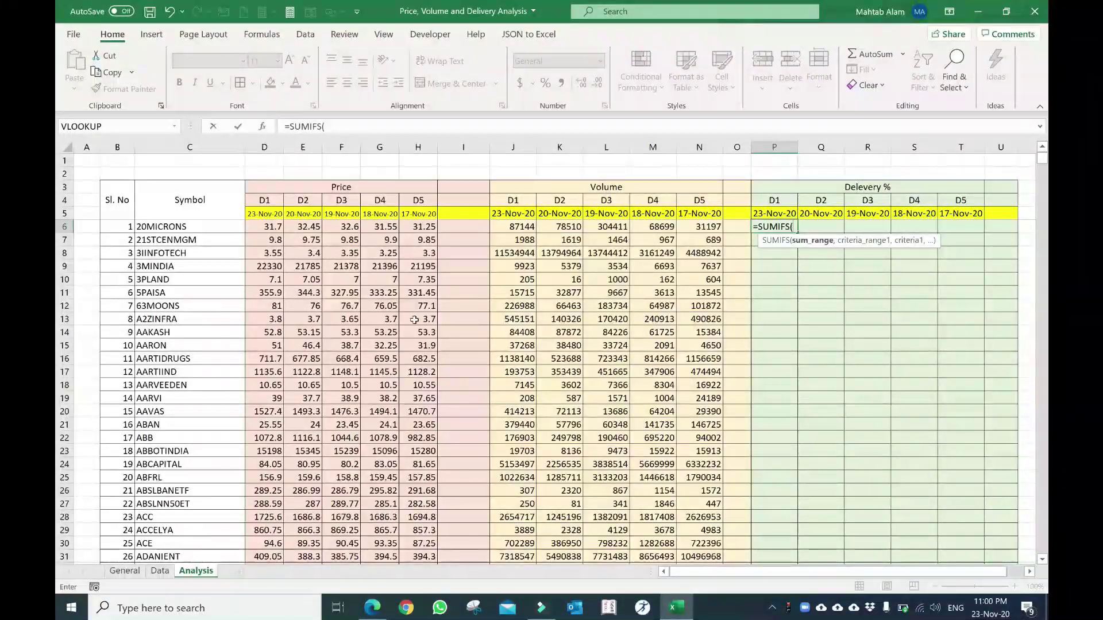
{"action": "left_click", "coordinate": [160, 572]}
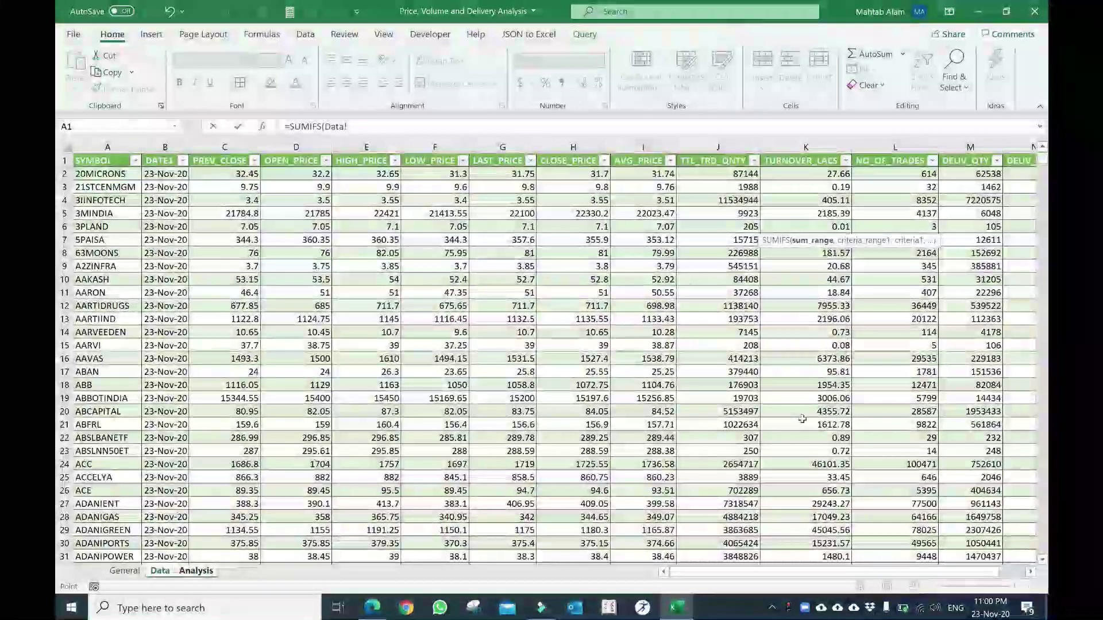
{"action": "scroll", "coordinate": [1013, 237], "scroll_direction": "right", "scroll_amount": 1}
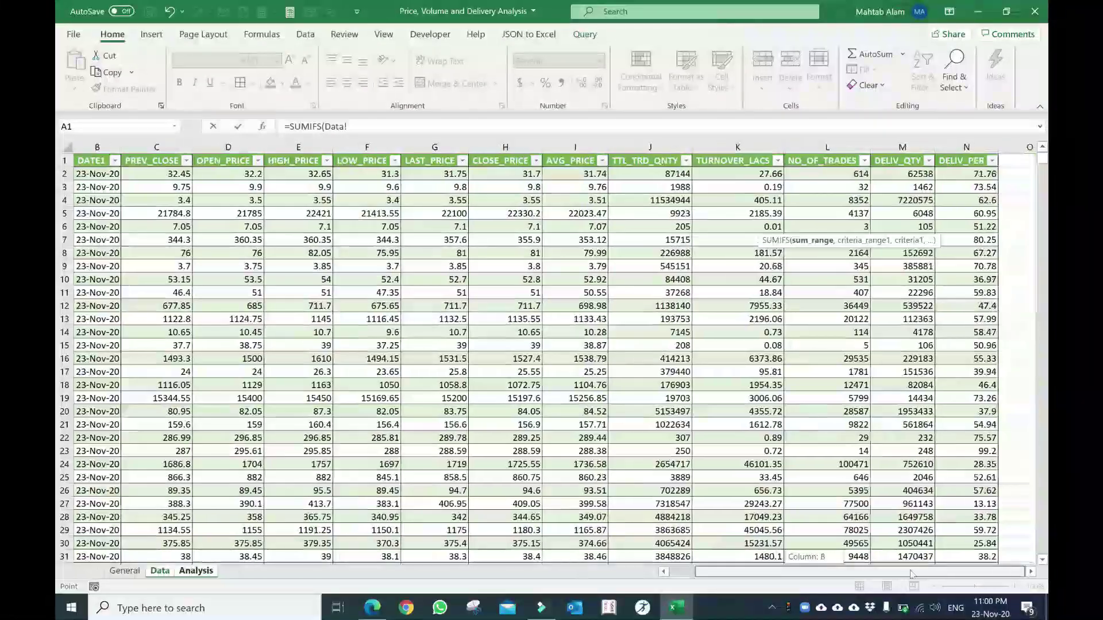
{"action": "left_click", "coordinate": [966, 146]}
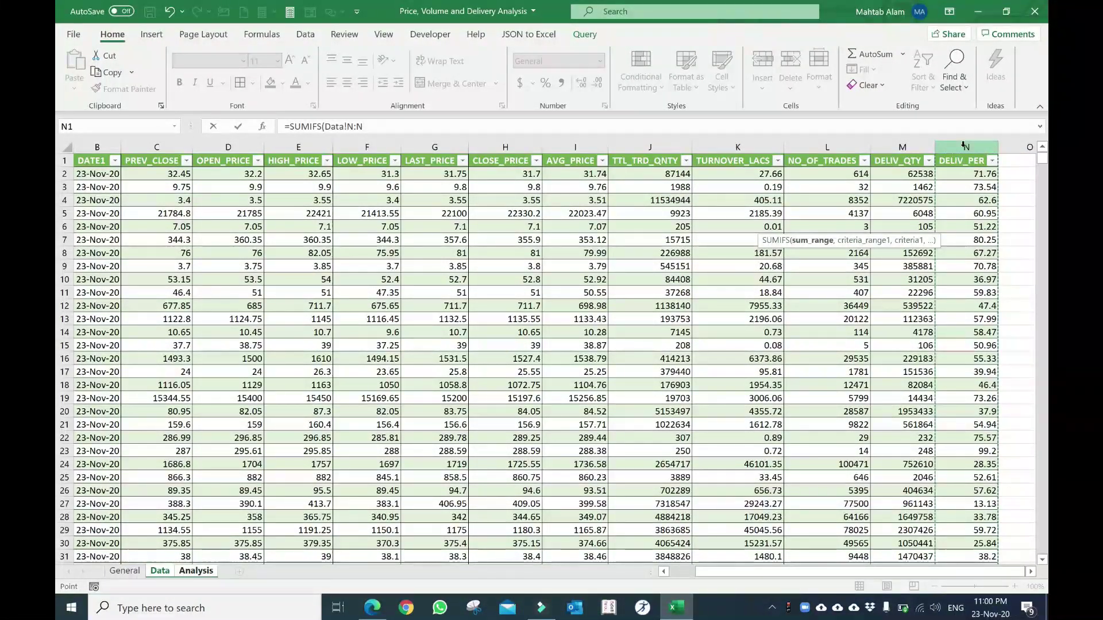
{"action": "type", "text": ","}
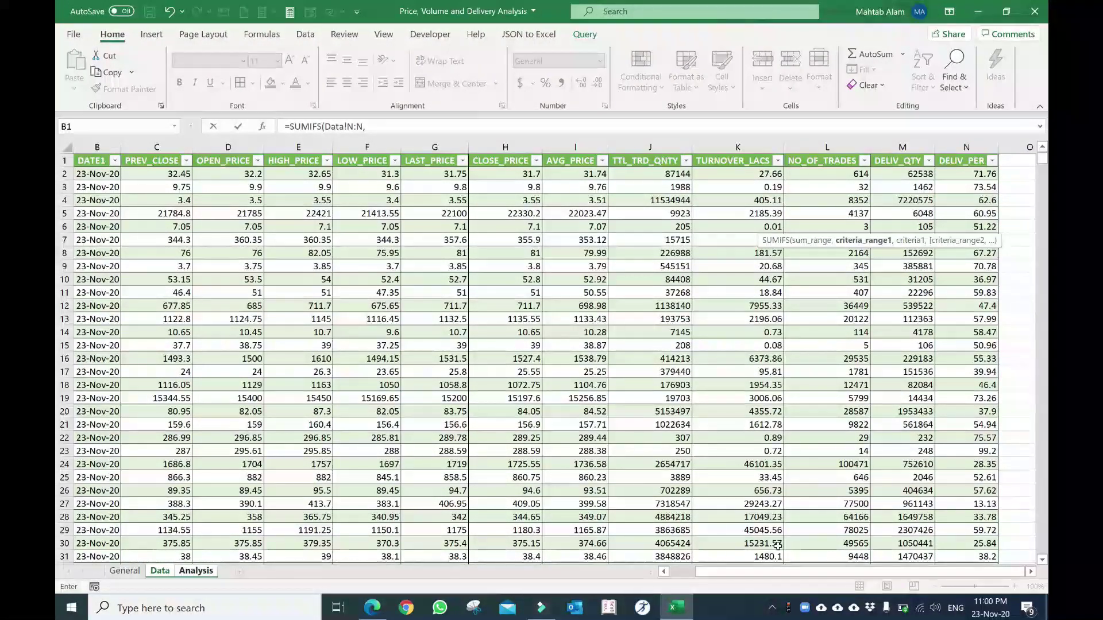
{"action": "left_click_drag", "start_coordinate": [842, 572], "coordinate": [554, 543]}
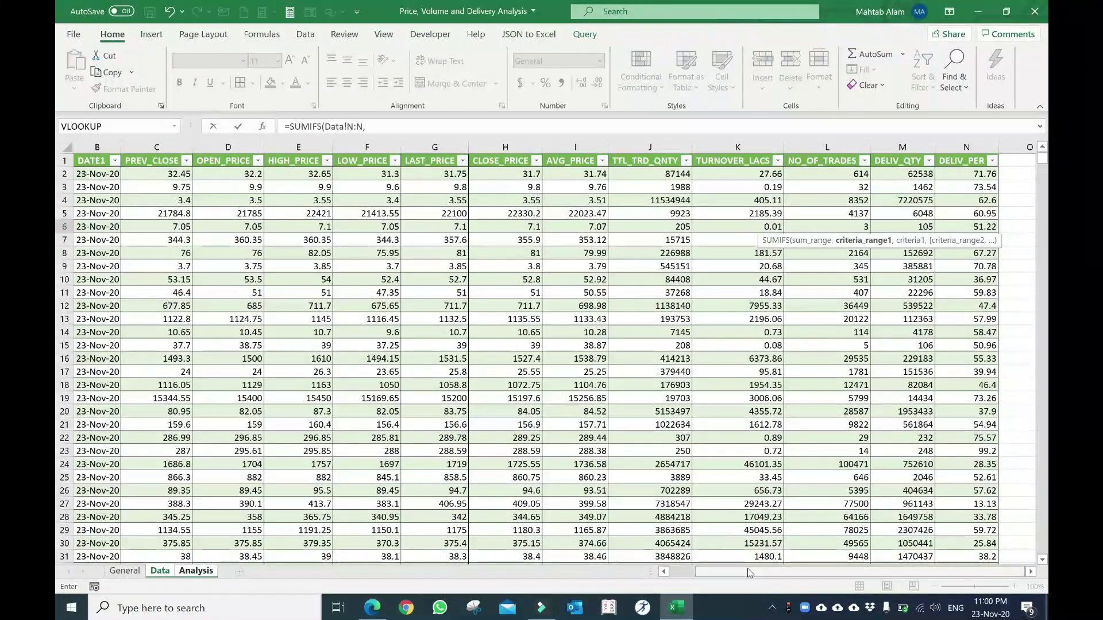
{"action": "left_click", "coordinate": [101, 144]}
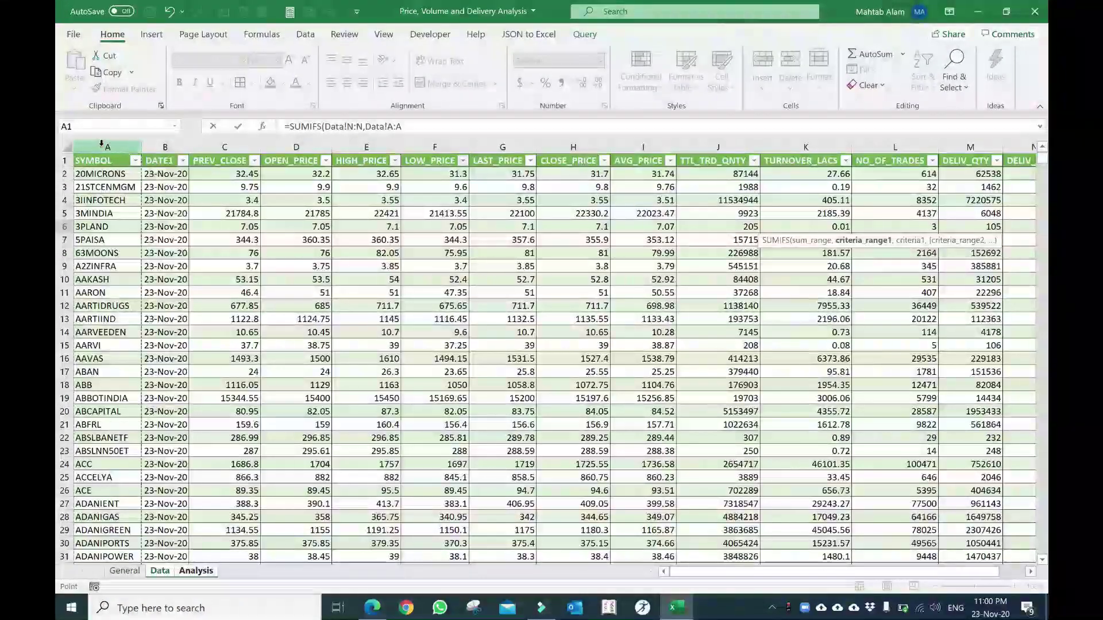
{"action": "type", "text": ","}
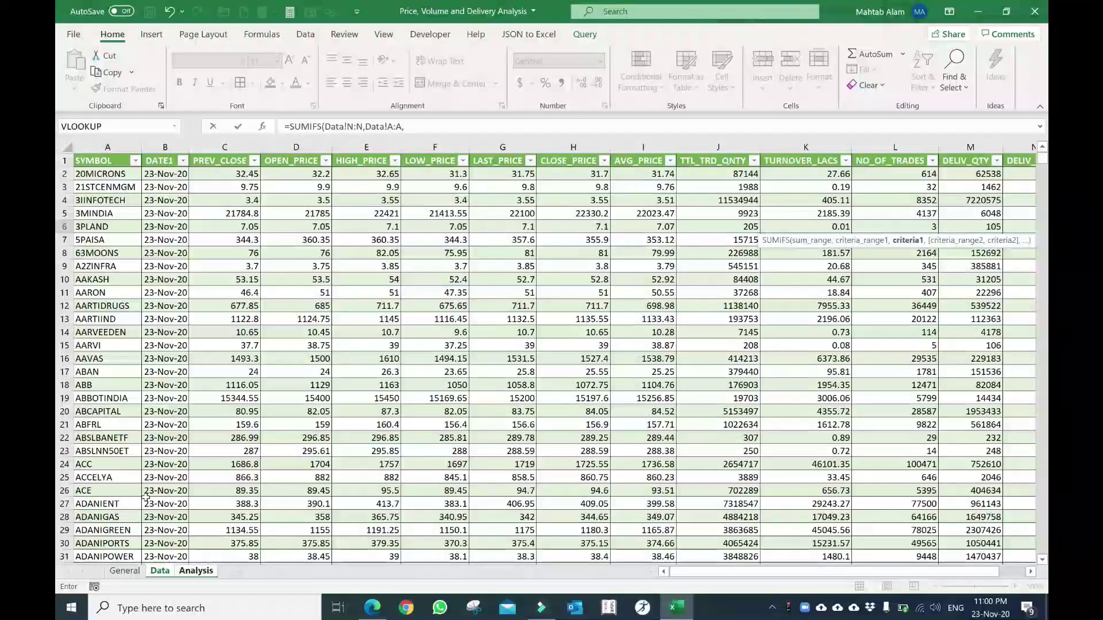
Finish the SUMIFS with criterion C6 and Data's DATE1 column B:B matched to P5, returning 71.76.
{"action": "left_click", "coordinate": [196, 570]}
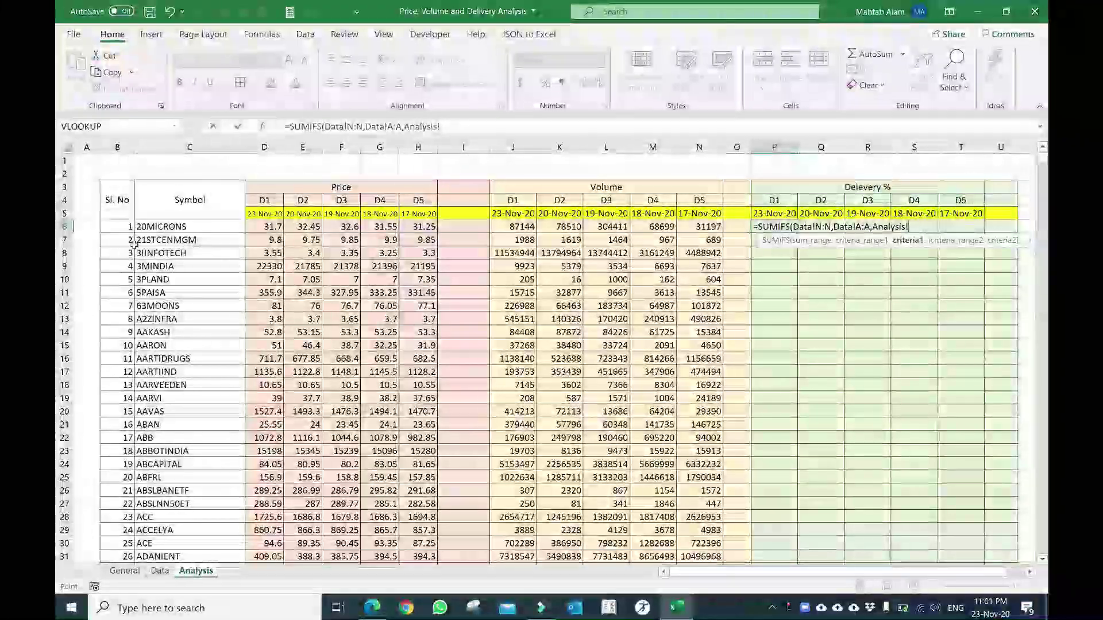
{"action": "left_click", "coordinate": [160, 225]}
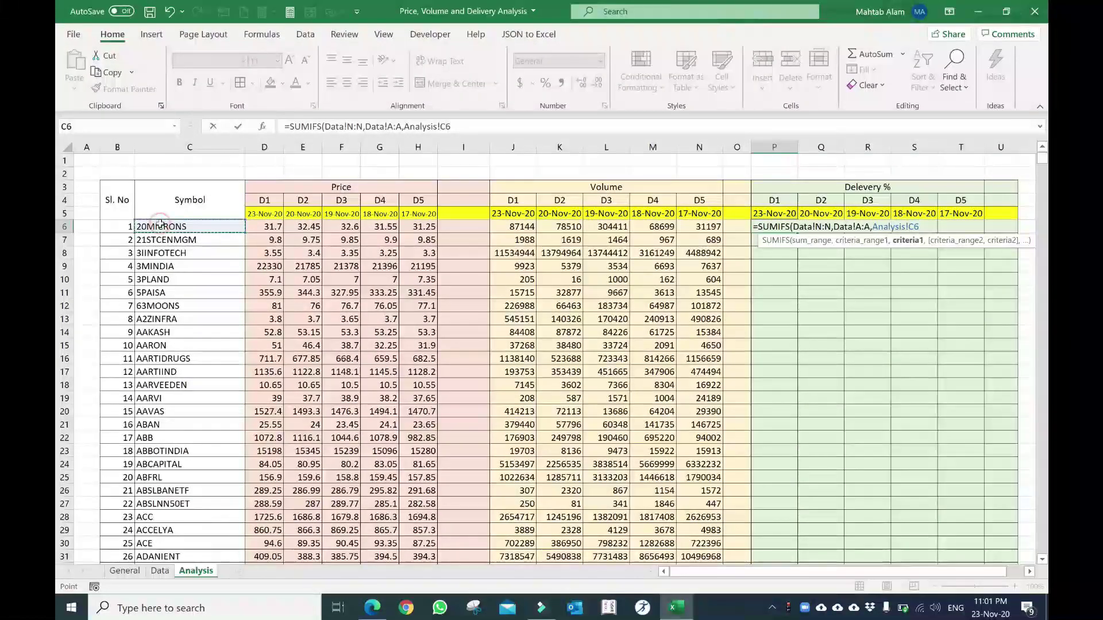
{"action": "type", "text": ","}
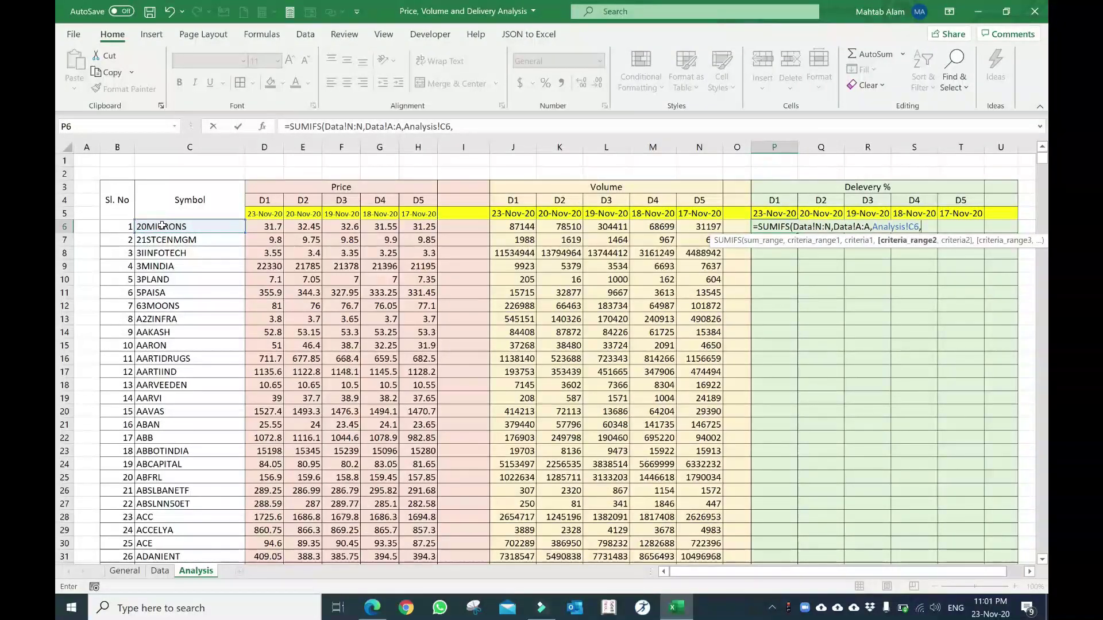
{"action": "left_click", "coordinate": [158, 571]}
{"action": "left_click", "coordinate": [172, 147]}
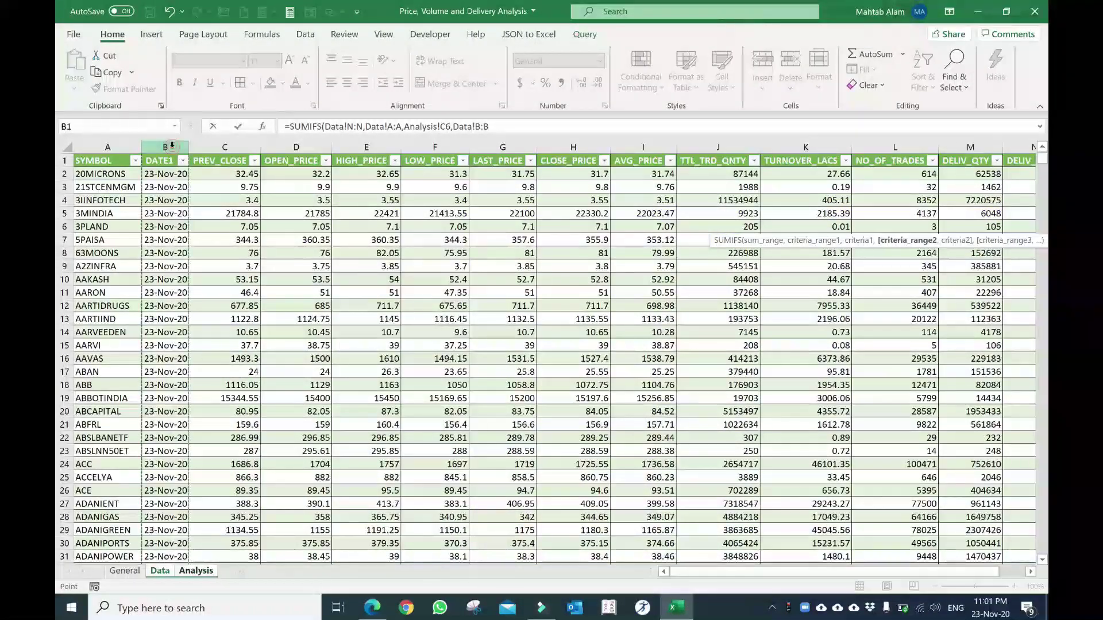
{"action": "type", "text": ","}
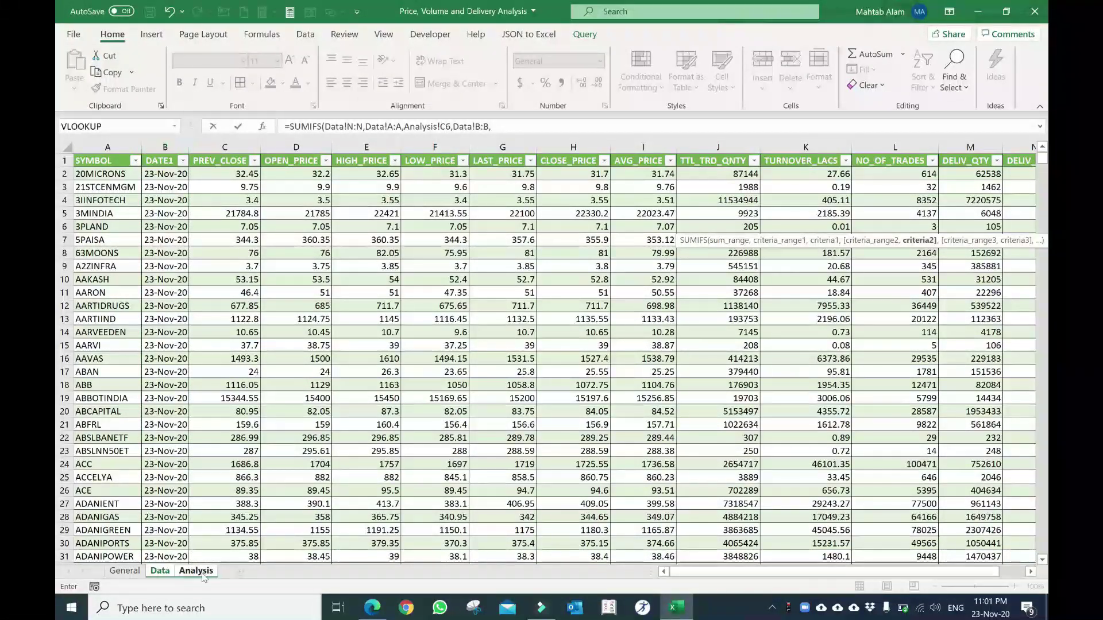
{"action": "left_click", "coordinate": [196, 571]}
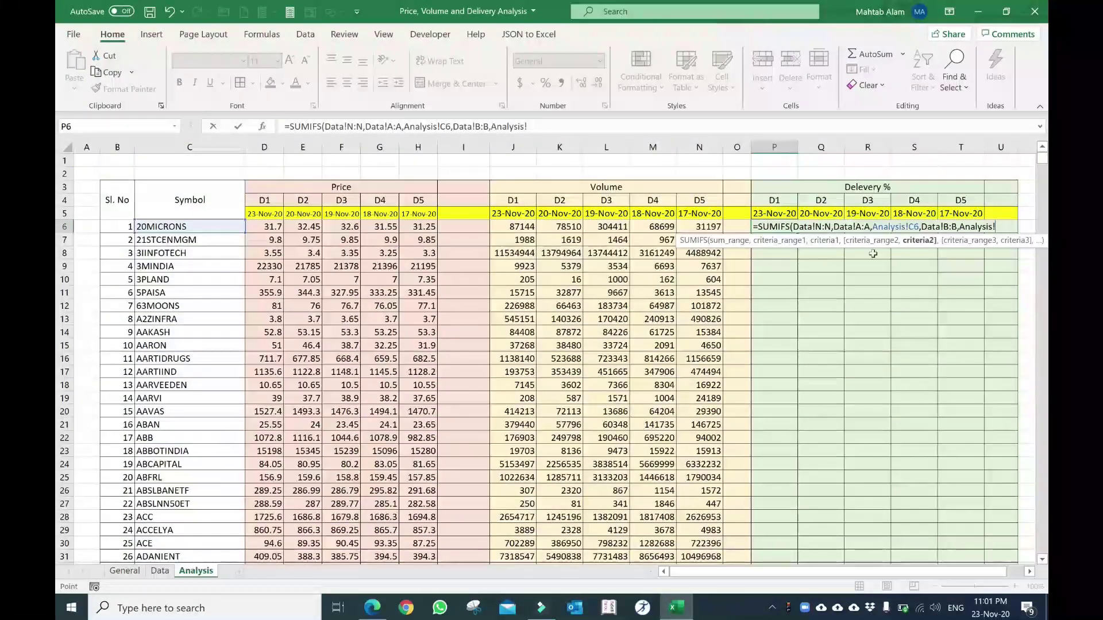
{"action": "left_click", "coordinate": [771, 214]}
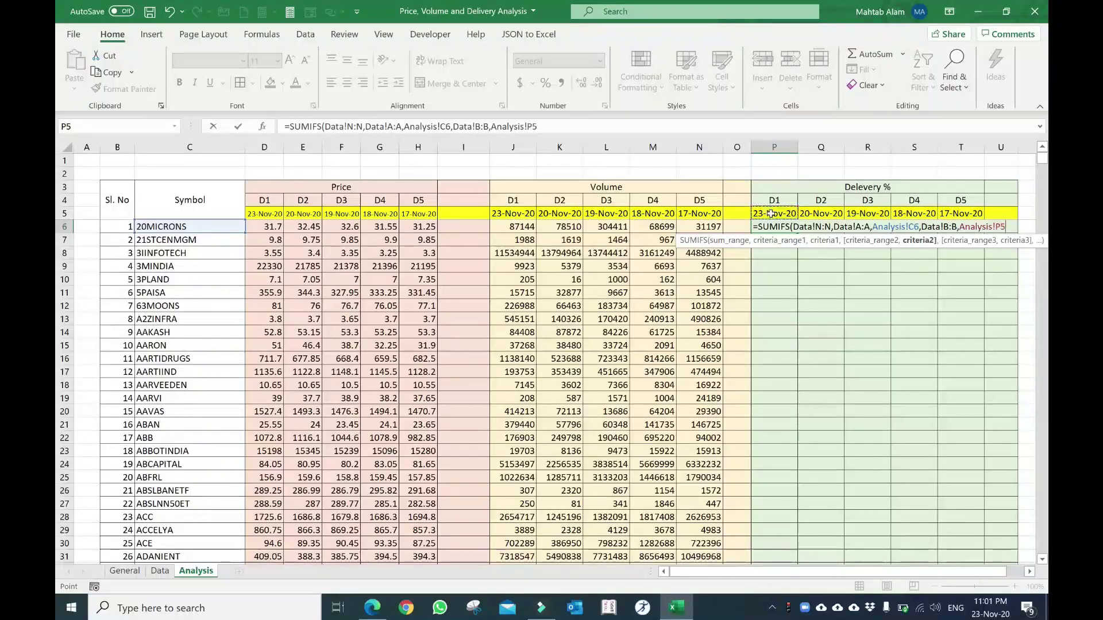
{"action": "type", "text": ")"}
{"action": "key", "text": "ctrl+Return"}
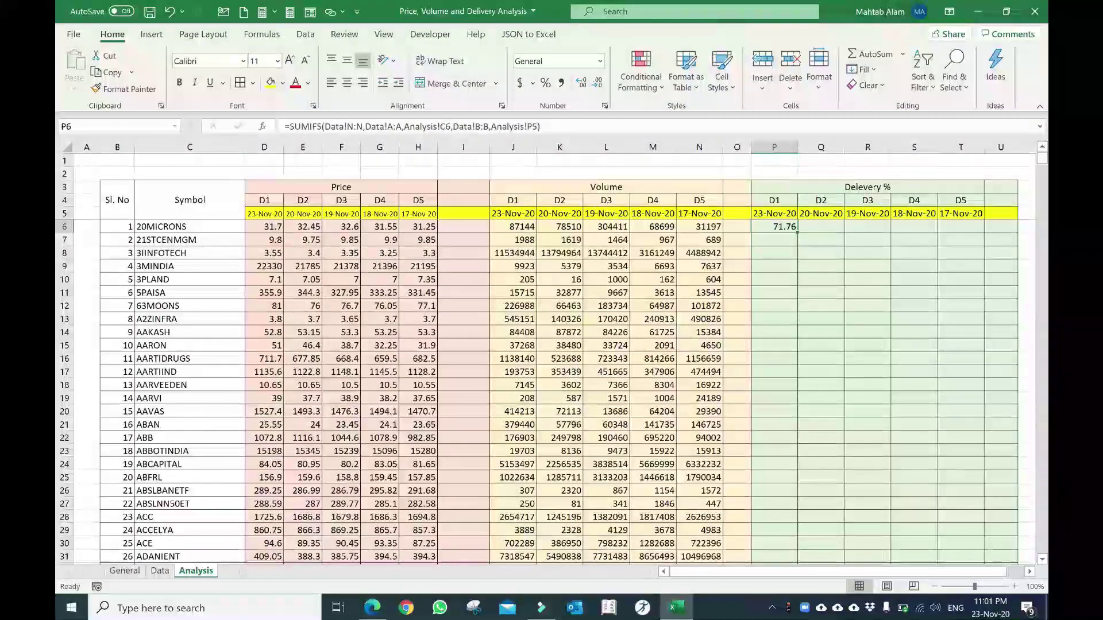
Anchor P6's references as Data!$N:$N, Data!$A:$A, Data!$B:$B and Analysis!$C6.
{"action": "left_click", "coordinate": [356, 126]}
{"action": "key", "text": "F4"}
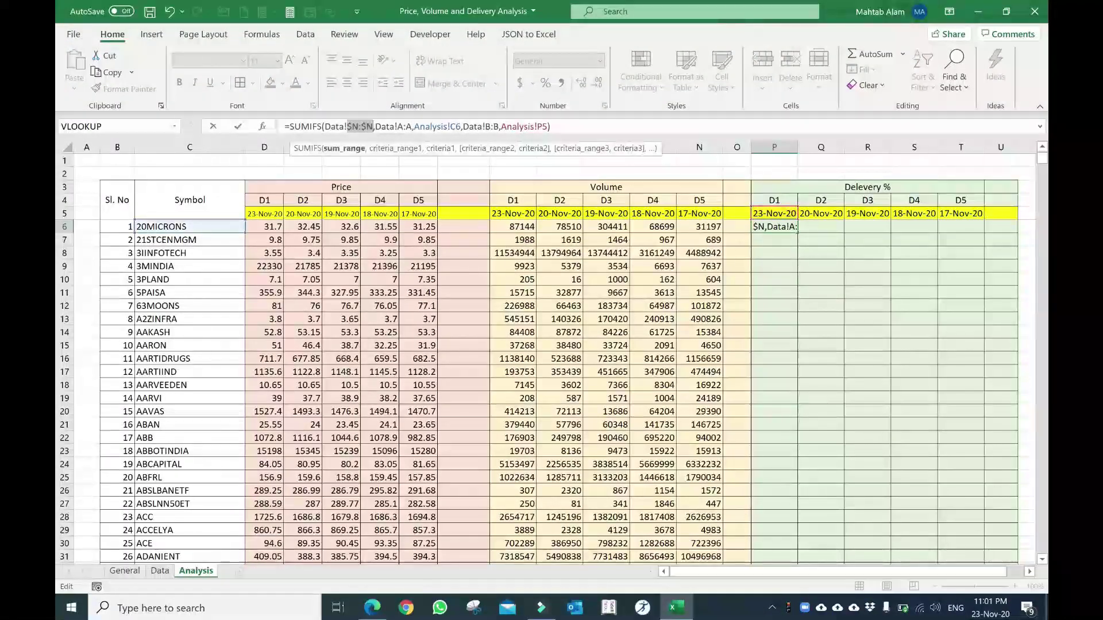
{"action": "left_click", "coordinate": [376, 126]}
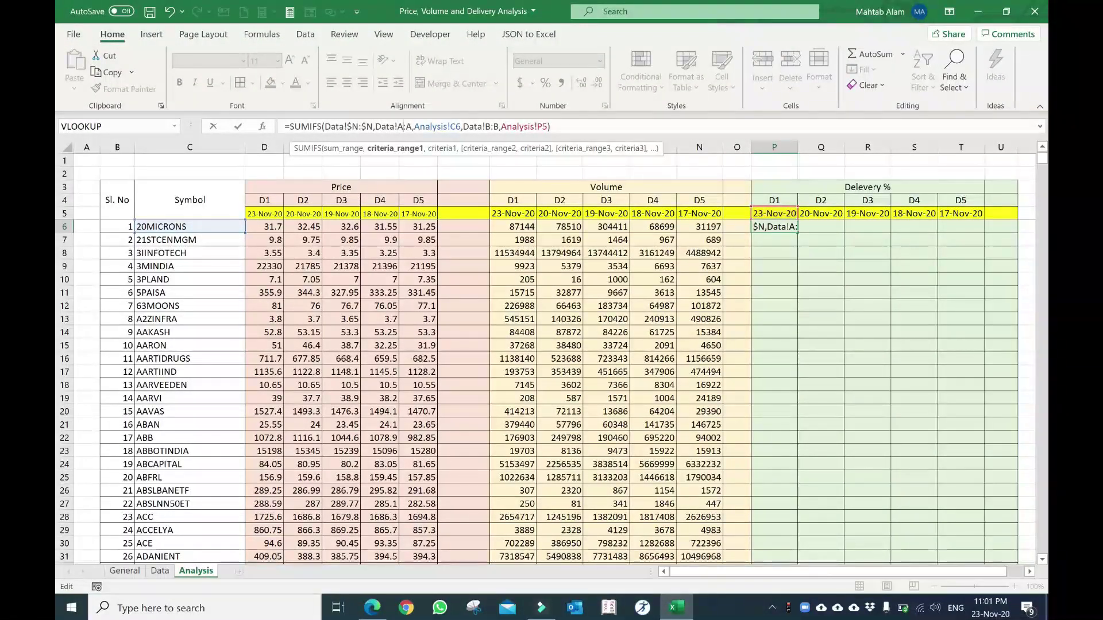
{"action": "key", "text": "F4"}
{"action": "left_click", "coordinate": [425, 127]}
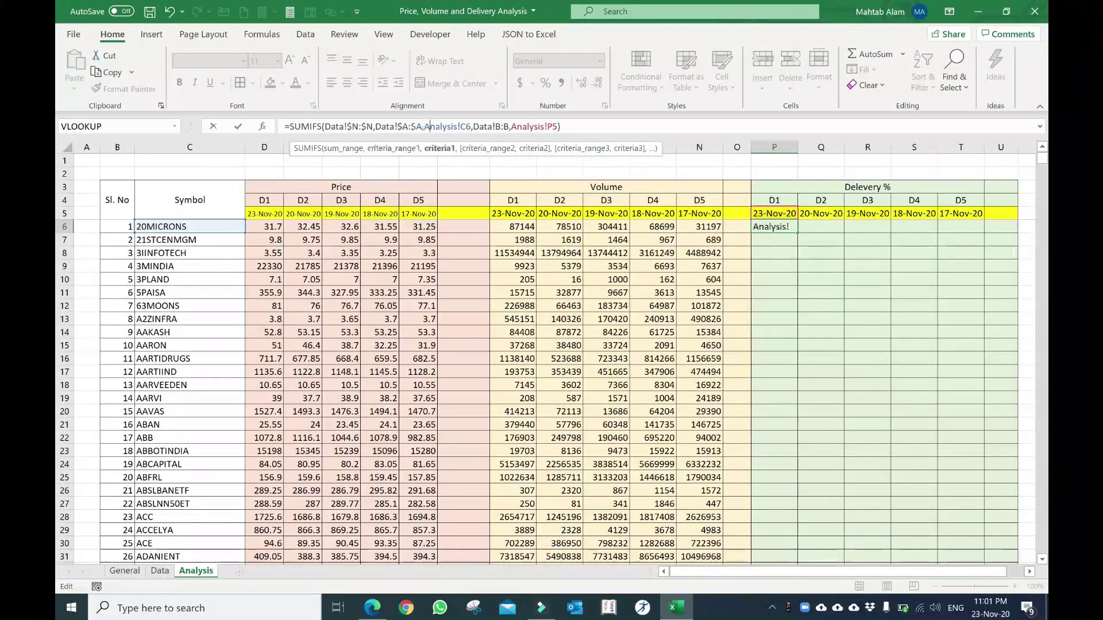
{"action": "left_click", "coordinate": [467, 127]}
{"action": "key", "text": "F4"}
{"action": "key", "text": "F4"}
{"action": "key", "text": "F4"}
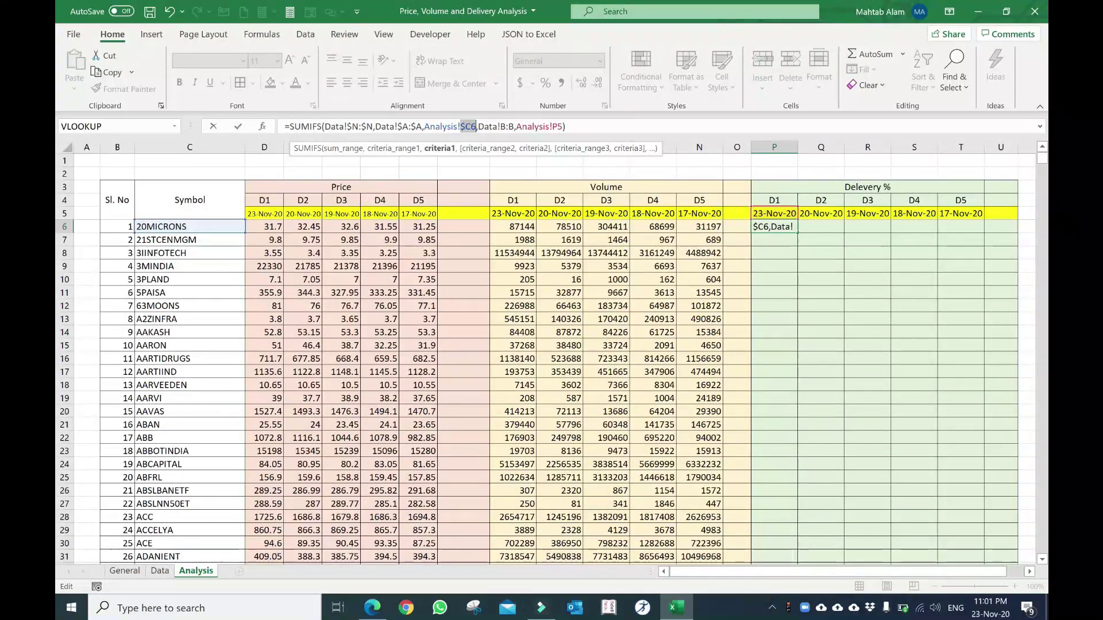
{"action": "left_click", "coordinate": [514, 127]}
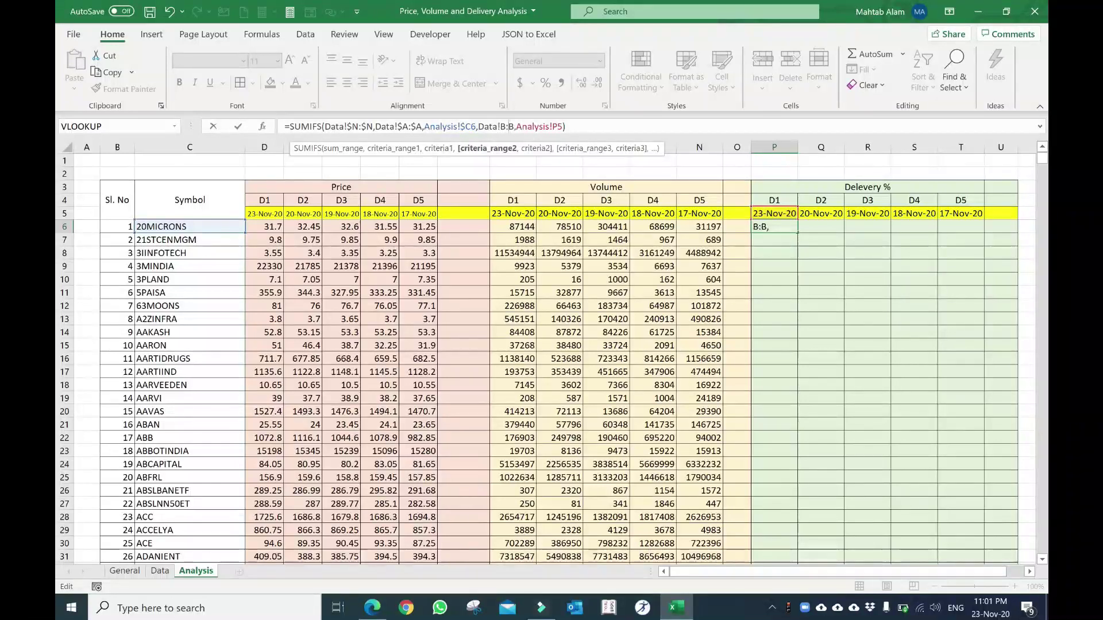
{"action": "key", "text": "F4"}
{"action": "key", "text": "F4"}
{"action": "key", "text": "F4"}
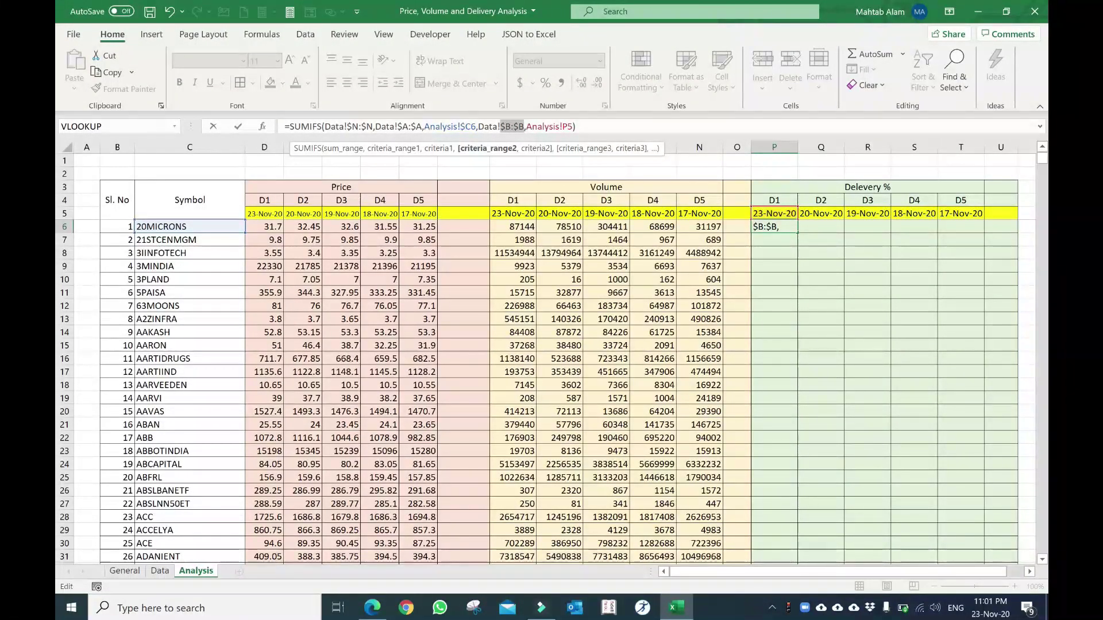
{"action": "left_click", "coordinate": [561, 126]}
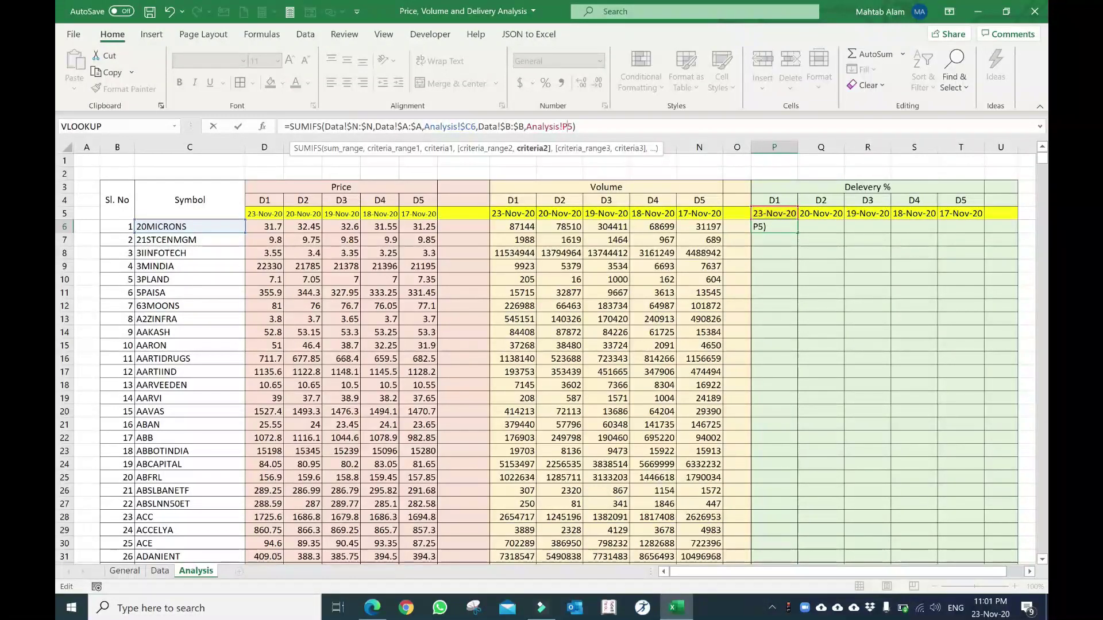
{"action": "key", "text": "ctrl+Return"}
Close the stray Go To dialog and lock the date reference to Analysis!P$5, still showing 71.76.
{"action": "key", "text": "F5"}
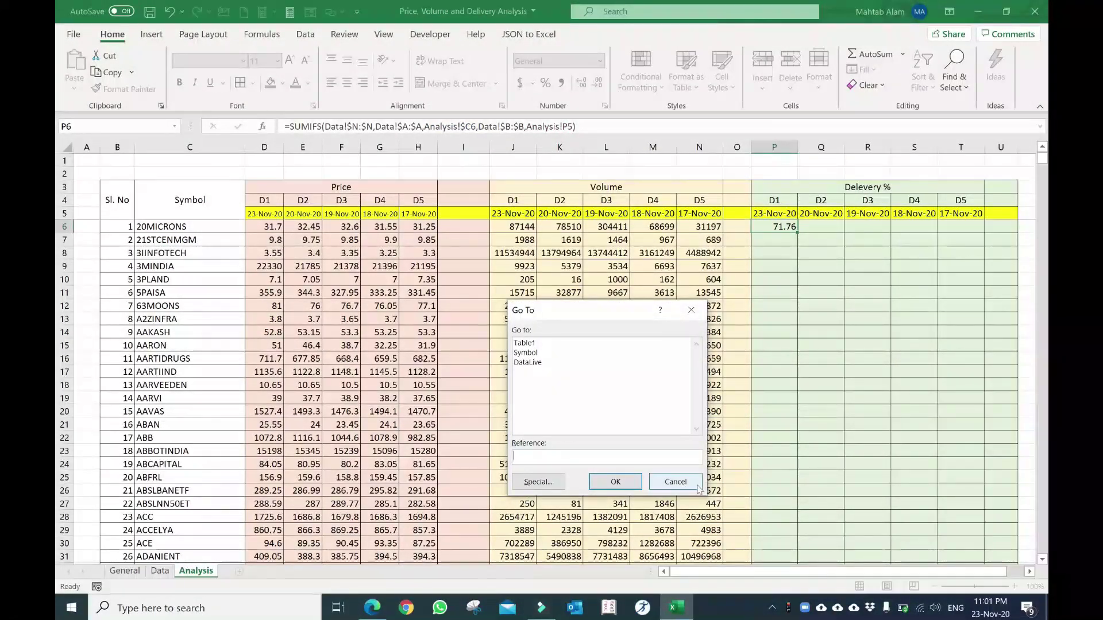
{"action": "left_click", "coordinate": [675, 482]}
{"action": "left_click", "coordinate": [566, 127]}
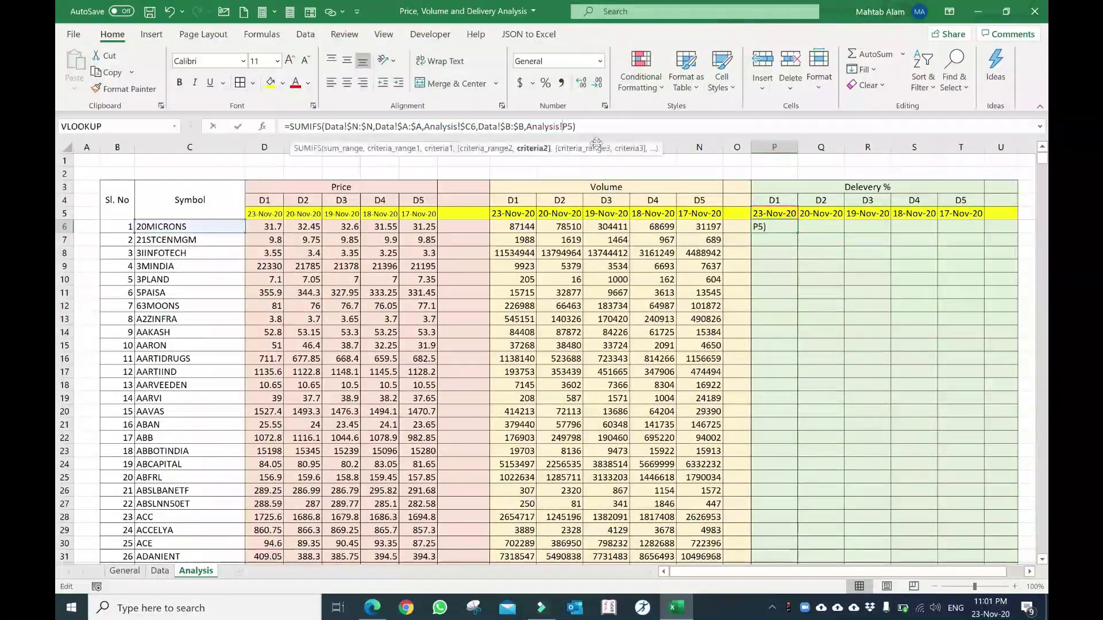
{"action": "key", "text": "F4"}
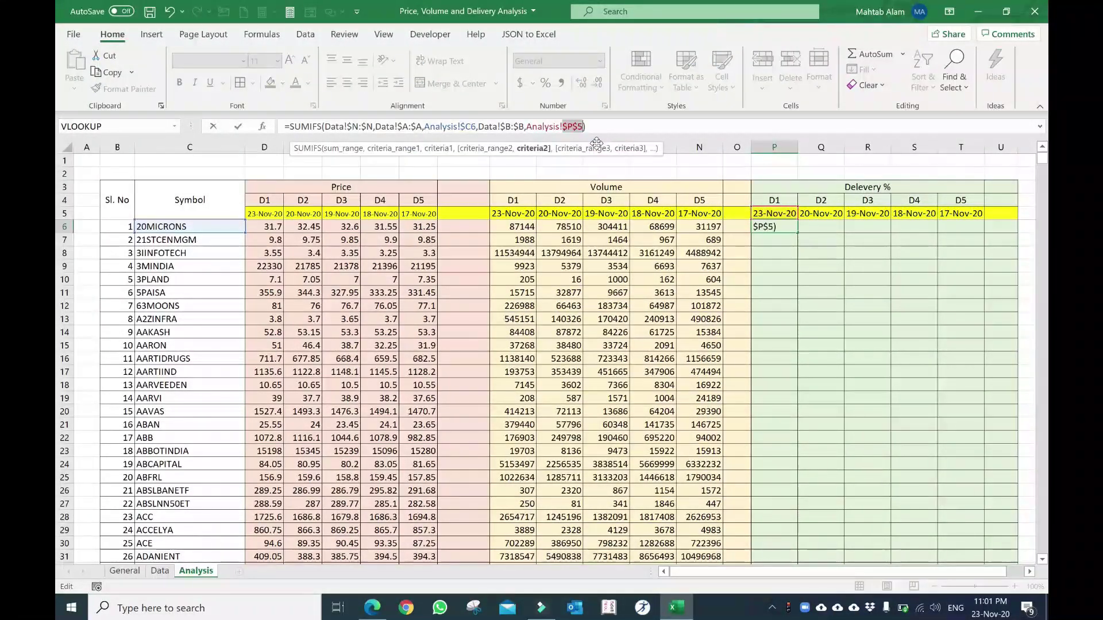
{"action": "key", "text": "F4"}
{"action": "key", "text": "ctrl+Return"}
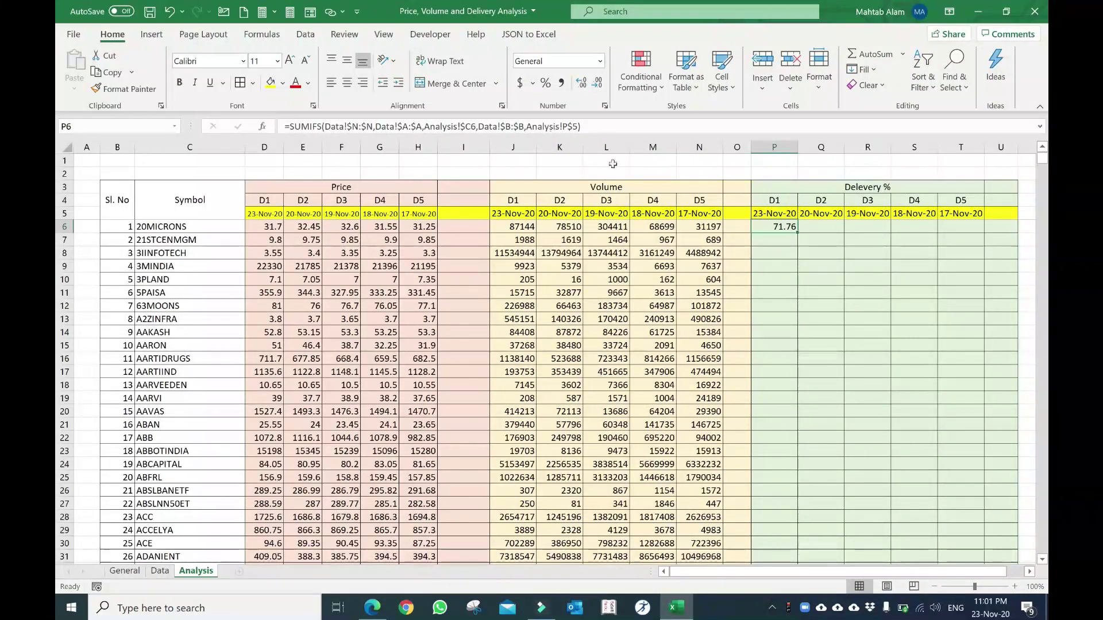
Copy P6's delivery formula across to T6 and fill it down through row 1619.
{"action": "double_click", "coordinate": [802, 235]}
{"action": "mouse_move", "coordinate": [799, 235]}
{"action": "left_mouse_down"}
{"action": "mouse_move", "coordinate": [933, 243]}
{"action": "mouse_move", "coordinate": [985, 233]}
{"action": "left_mouse_up"}
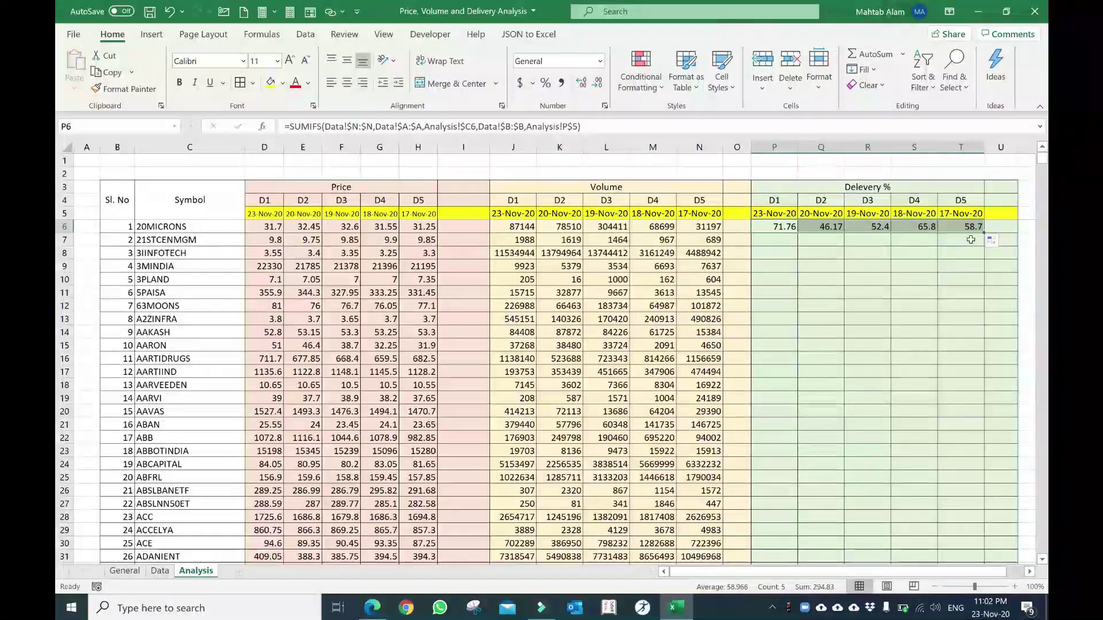
{"action": "key", "text": "Left"}
{"action": "key", "text": "Left"}
{"action": "key", "text": "ctrl+Down"}
{"action": "key", "text": "Right"}
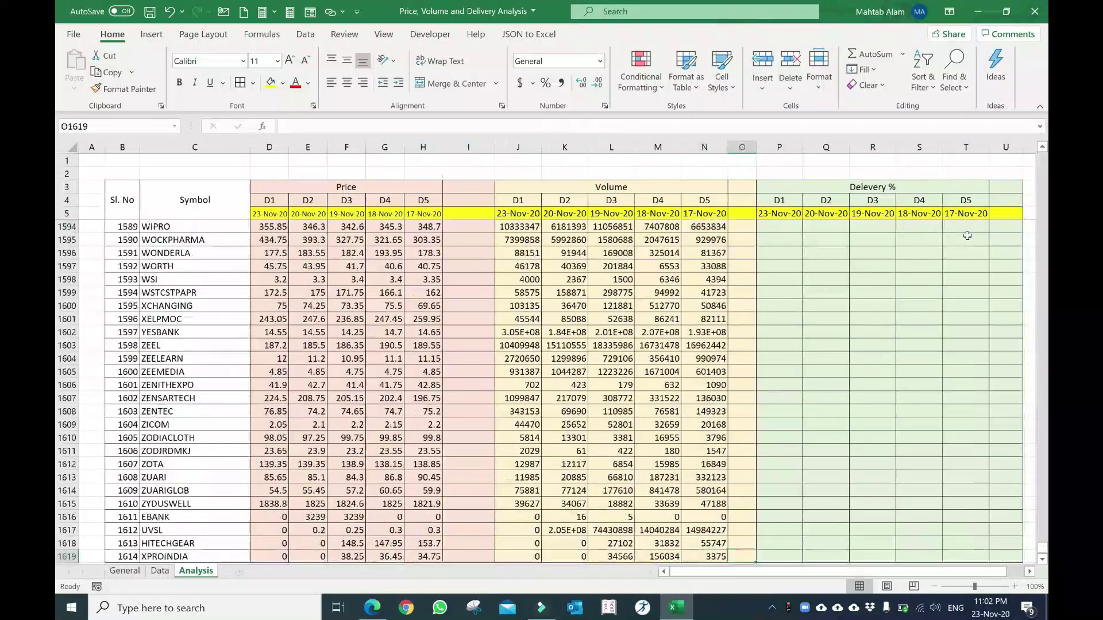
{"action": "key", "text": "Right"}
{"action": "key", "text": "shift+Right"}
{"action": "key", "text": "shift+Right"}
{"action": "key", "text": "shift+Right"}
{"action": "key", "text": "shift+Right"}
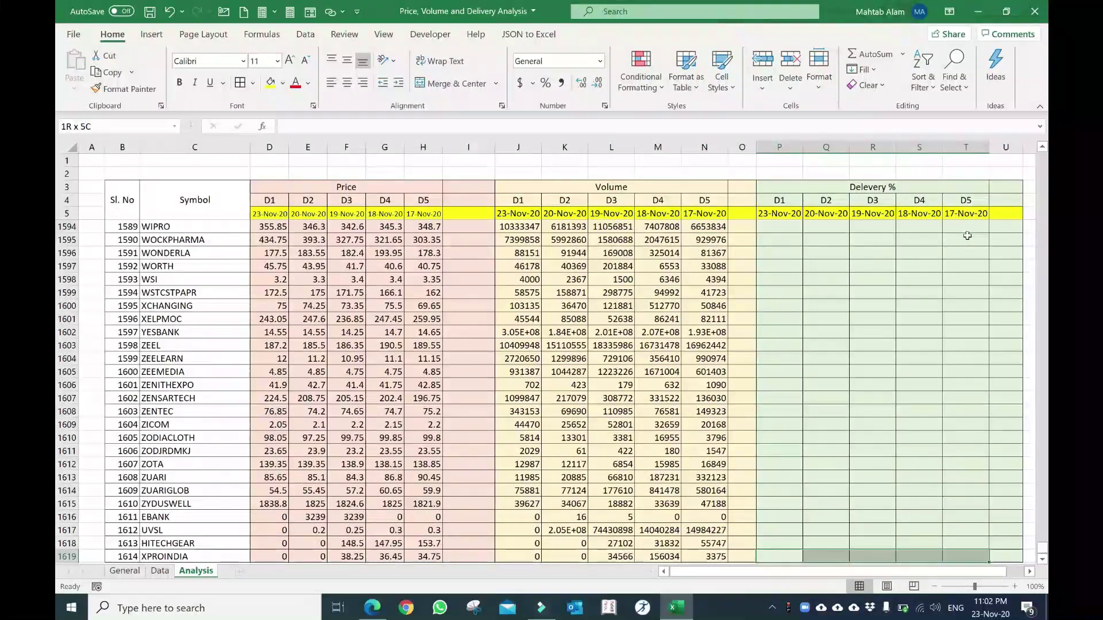
{"action": "key", "text": "ctrl+shift+Up"}
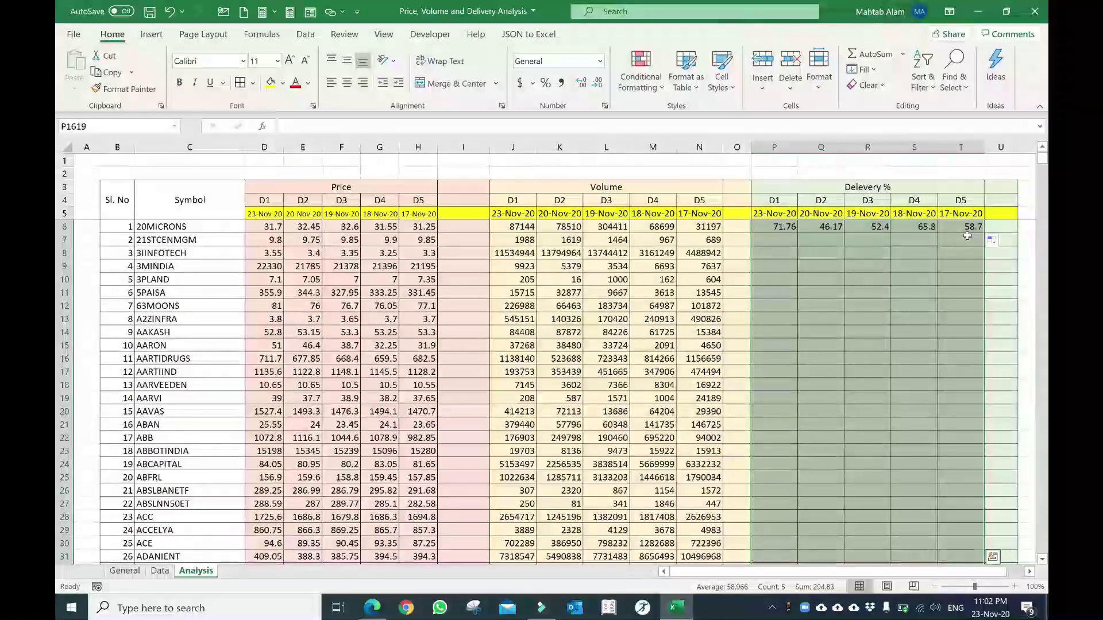
Spot-check the filled delivery formulas and the D2–D5 day headers, then save the workbook.
{"action": "left_click", "coordinate": [771, 324]}
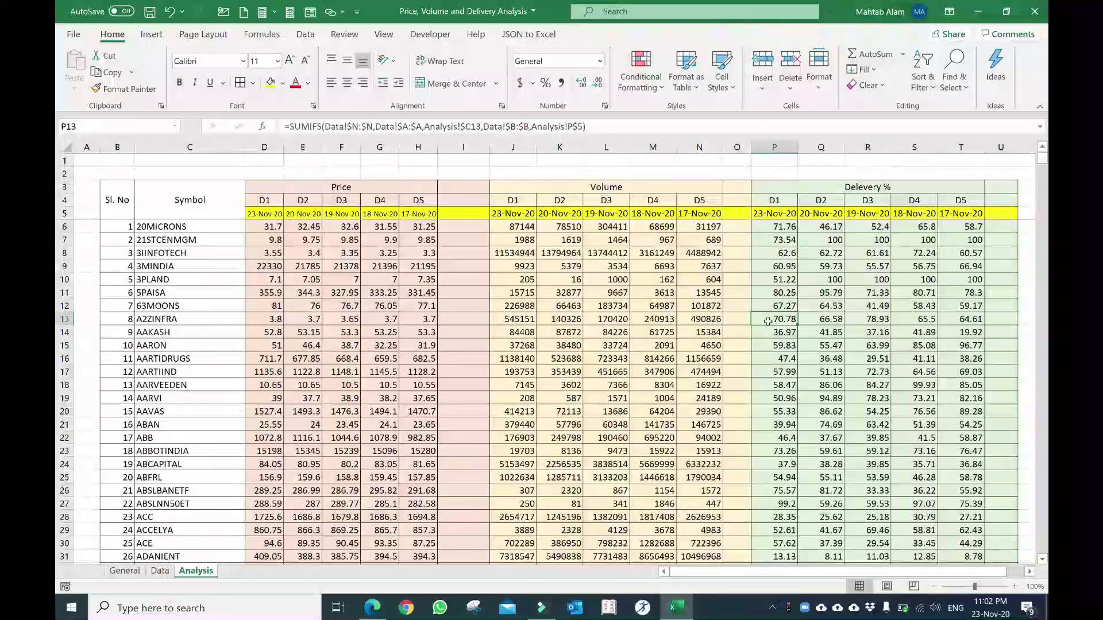
{"action": "left_click", "coordinate": [782, 268]}
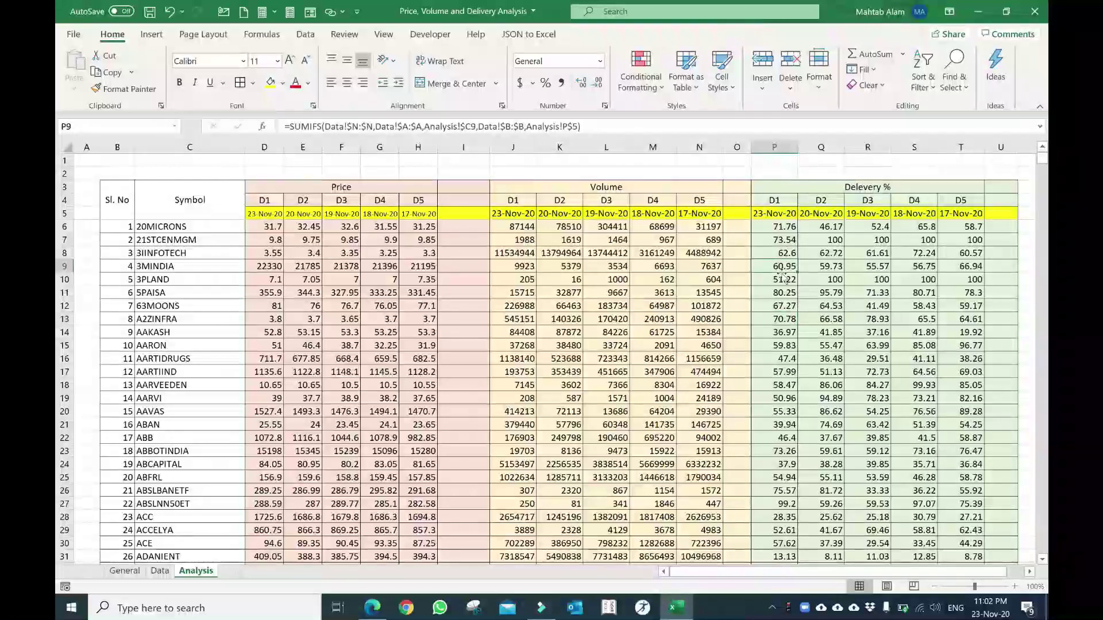
{"action": "left_click", "coordinate": [272, 212]}
{"action": "left_click", "coordinate": [310, 201]}
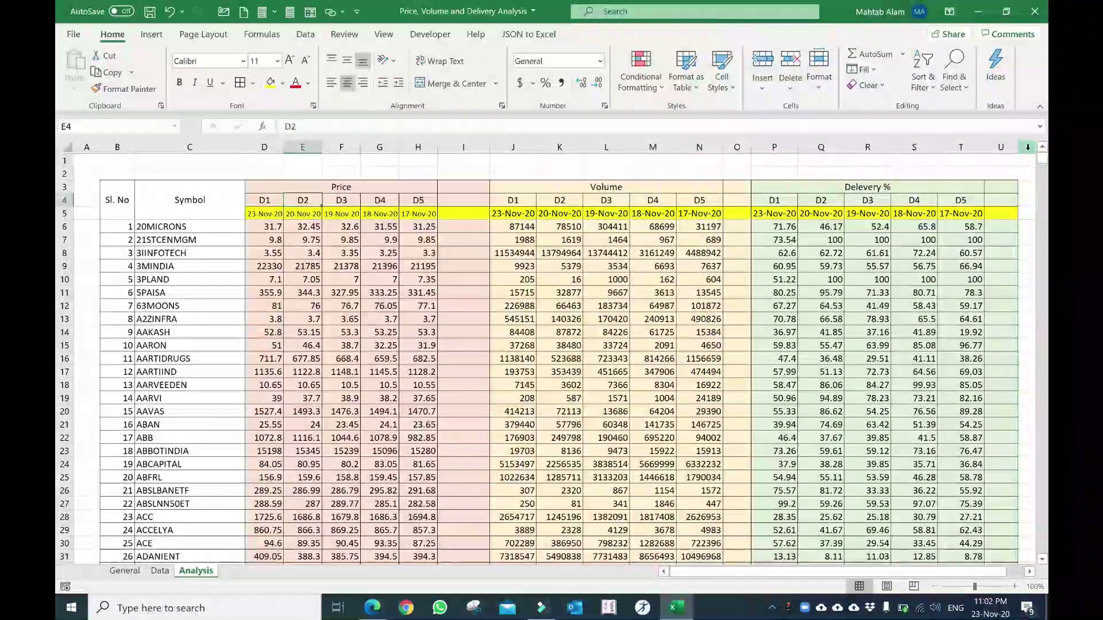
{"action": "left_click", "coordinate": [357, 203]}
{"action": "left_click", "coordinate": [379, 201]}
{"action": "left_click", "coordinate": [418, 201]}
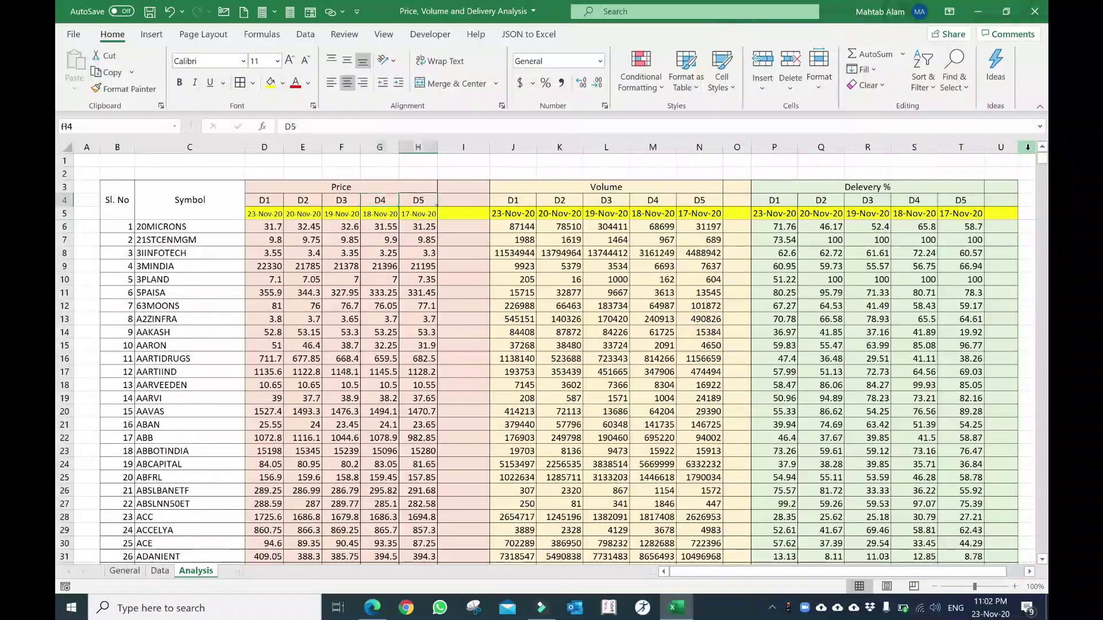
{"action": "key", "text": "Down"}
{"action": "key", "text": "Left"}
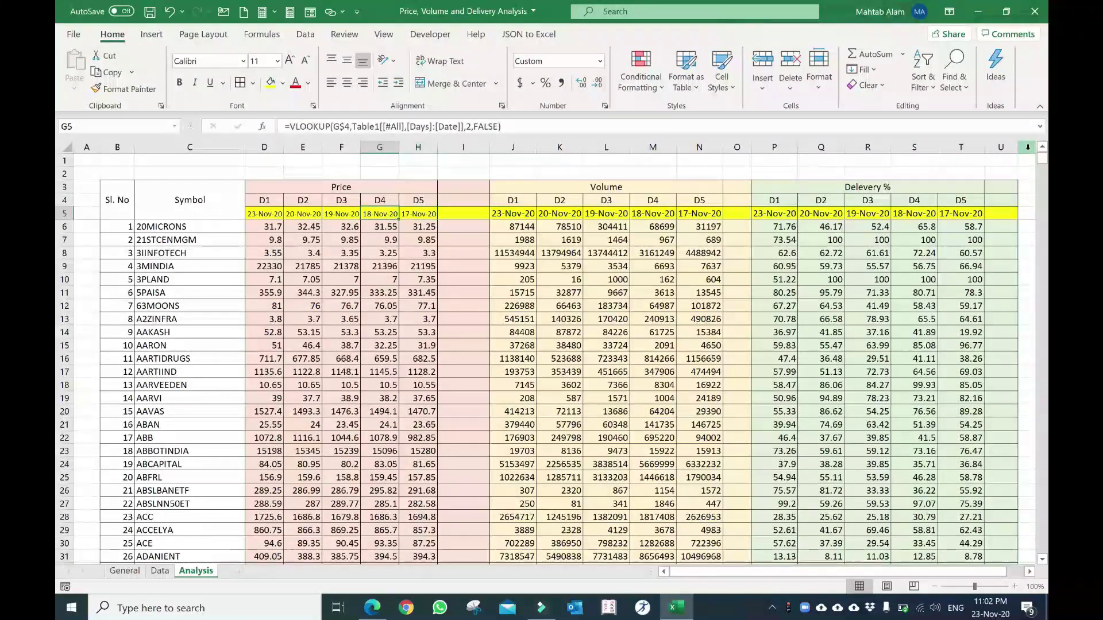
{"action": "key", "text": "ctrl+s"}
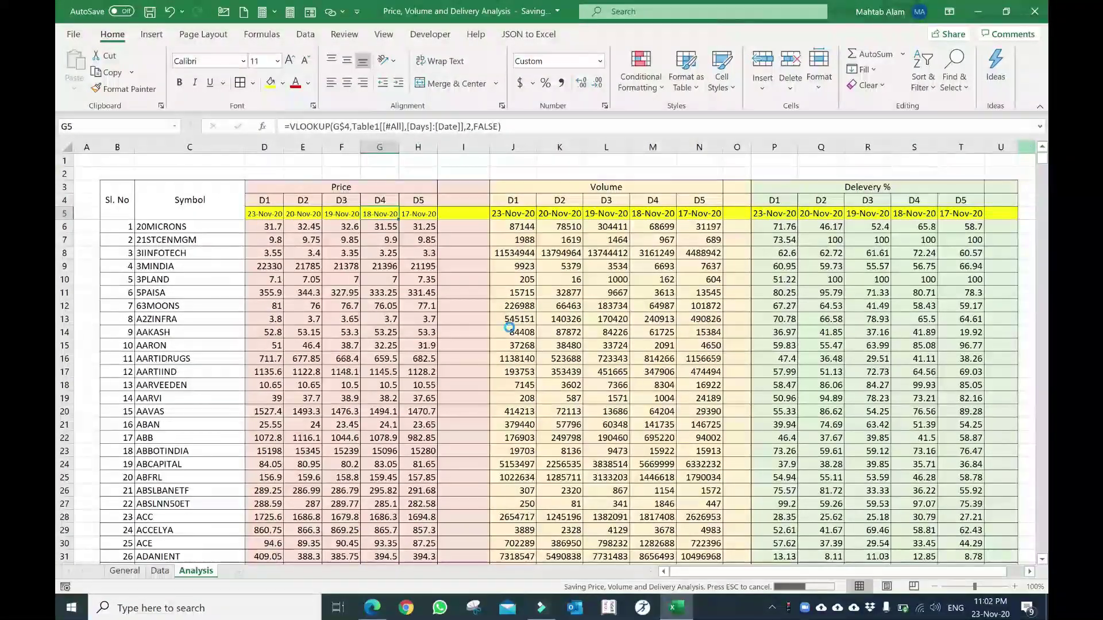
Apply two-decimal Accounting format to the Price values D6:H1619.
{"action": "left_click_drag", "start_coordinate": [270, 227], "coordinate": [418, 275]}
{"action": "key", "text": "ctrl+shift+Down"}
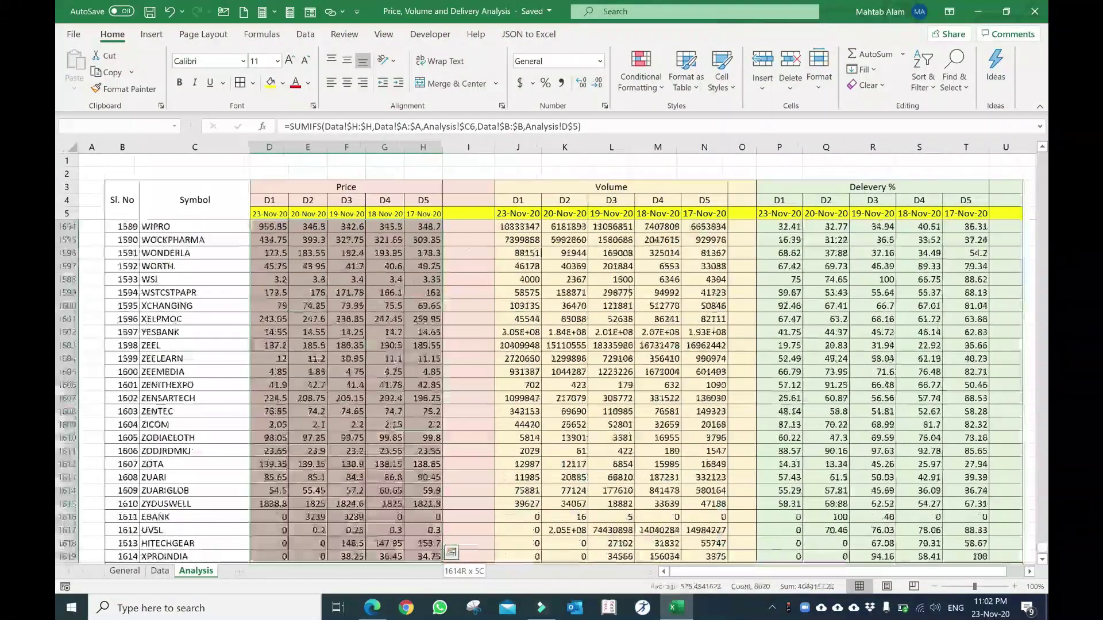
{"action": "key", "text": "alt+h"}
{"action": "key", "text": "k"}
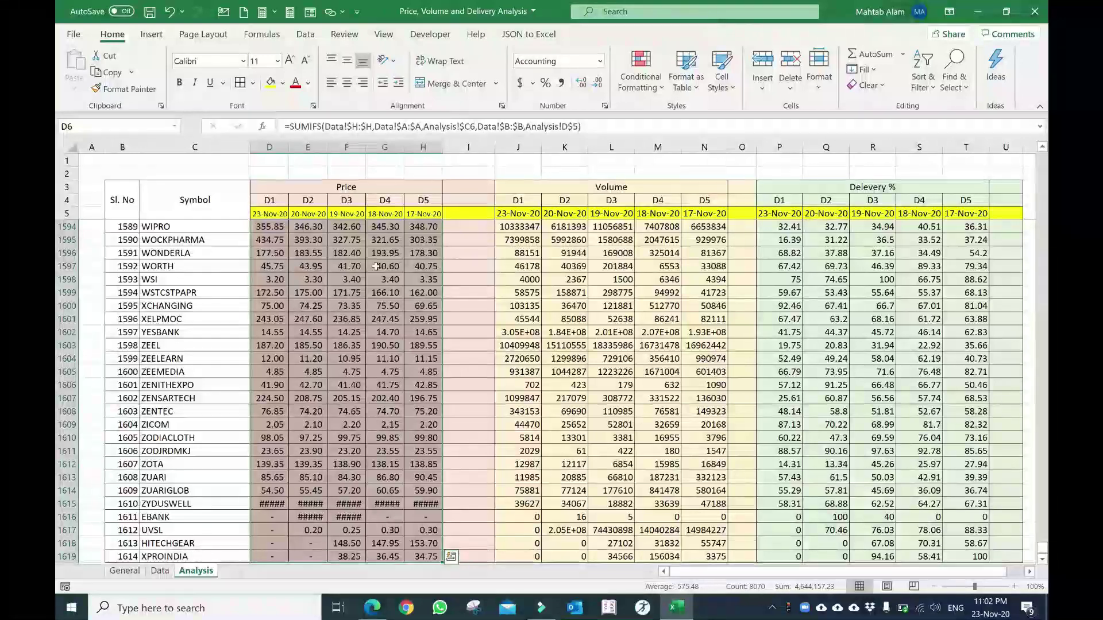
Inspect a Price cell showing ##### and select across the last symbol row's blocks.
{"action": "left_click", "coordinate": [521, 238]}
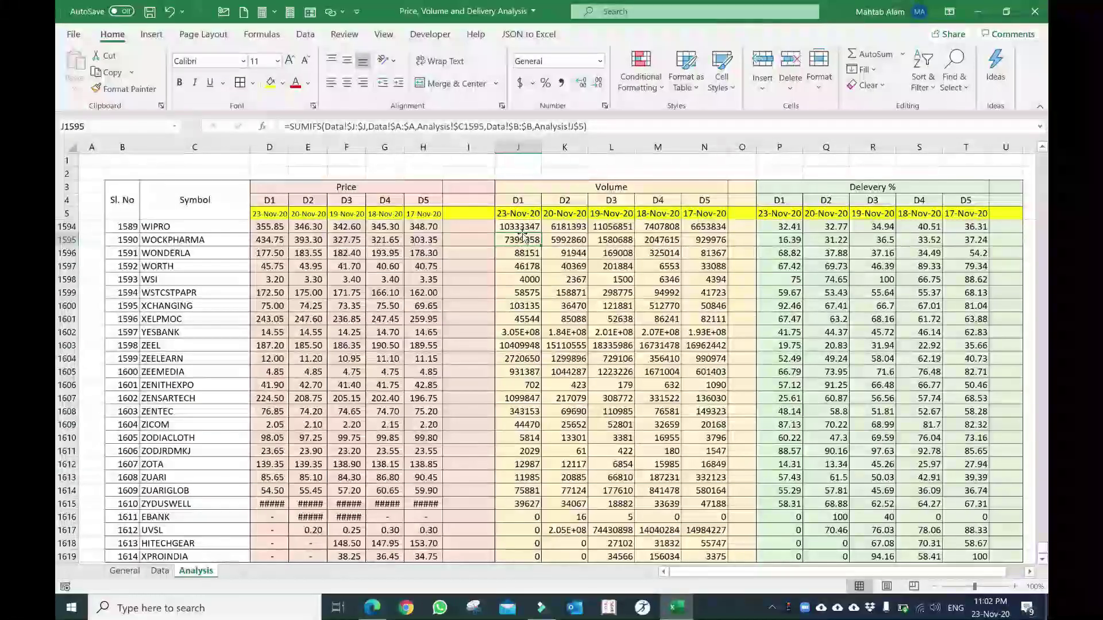
{"action": "scroll", "coordinate": [301, 409], "scroll_direction": "down", "scroll_amount": 2}
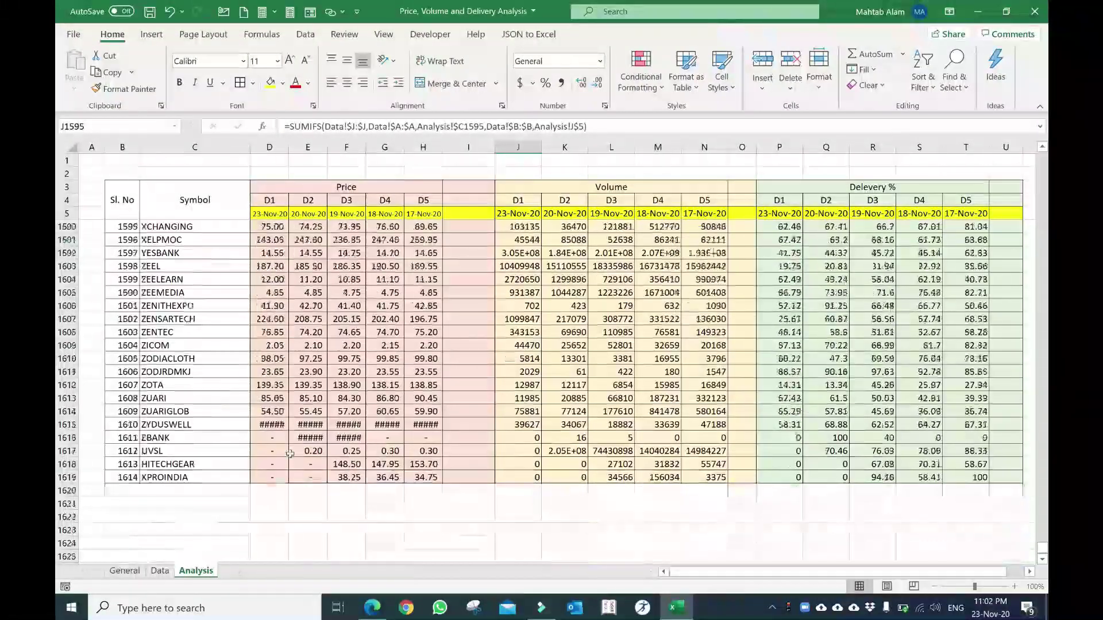
{"action": "left_click", "coordinate": [270, 425]}
{"action": "key", "text": "Down"}
{"action": "key", "text": "Down"}
{"action": "key", "text": "Down"}
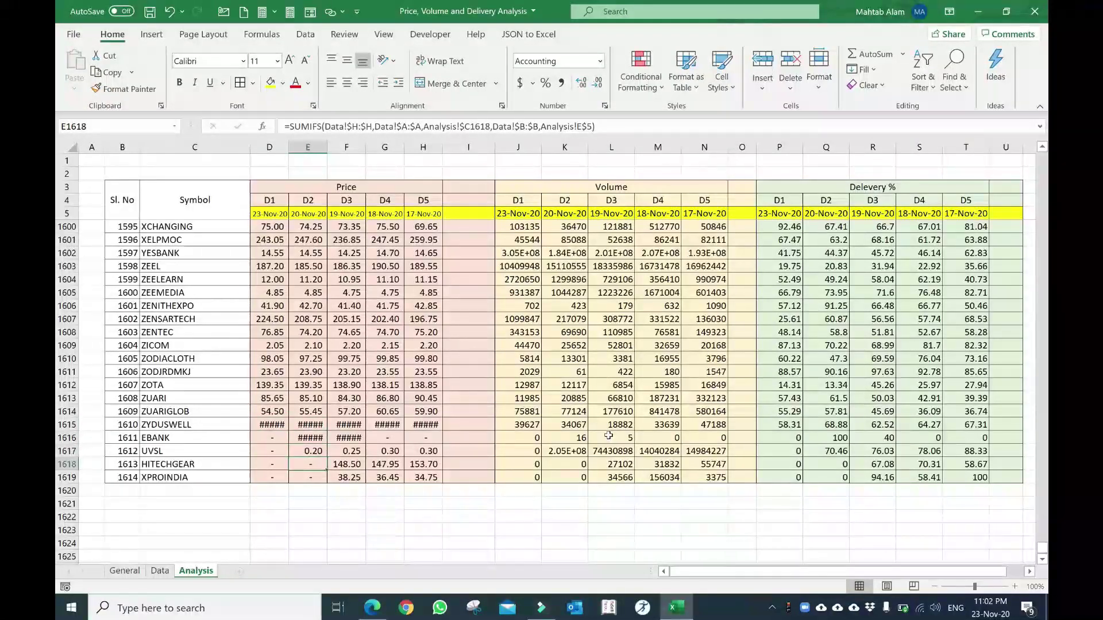
{"action": "key", "text": "Down"}
{"action": "key", "text": "shift+Right"}
{"action": "key", "text": "shift+Right"}
{"action": "key", "text": "shift+Right"}
{"action": "key", "text": "shift+Right"}
{"action": "key", "text": "shift+Right"}
{"action": "key", "text": "shift+Right"}
{"action": "key", "text": "shift+Right"}
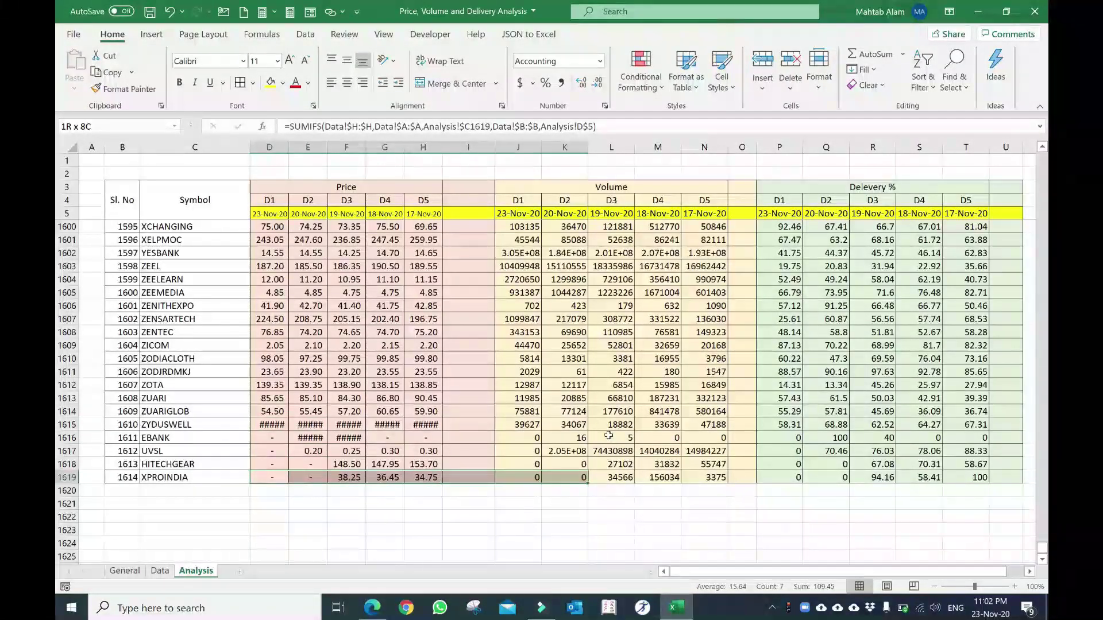
{"action": "key", "text": "shift+Right"}
{"action": "key", "text": "shift+Right"}
{"action": "key", "text": "shift+Right"}
{"action": "key", "text": "shift+Right"}
{"action": "key", "text": "shift+Right"}
{"action": "key", "text": "shift+Right"}
{"action": "key", "text": "shift+Right"}
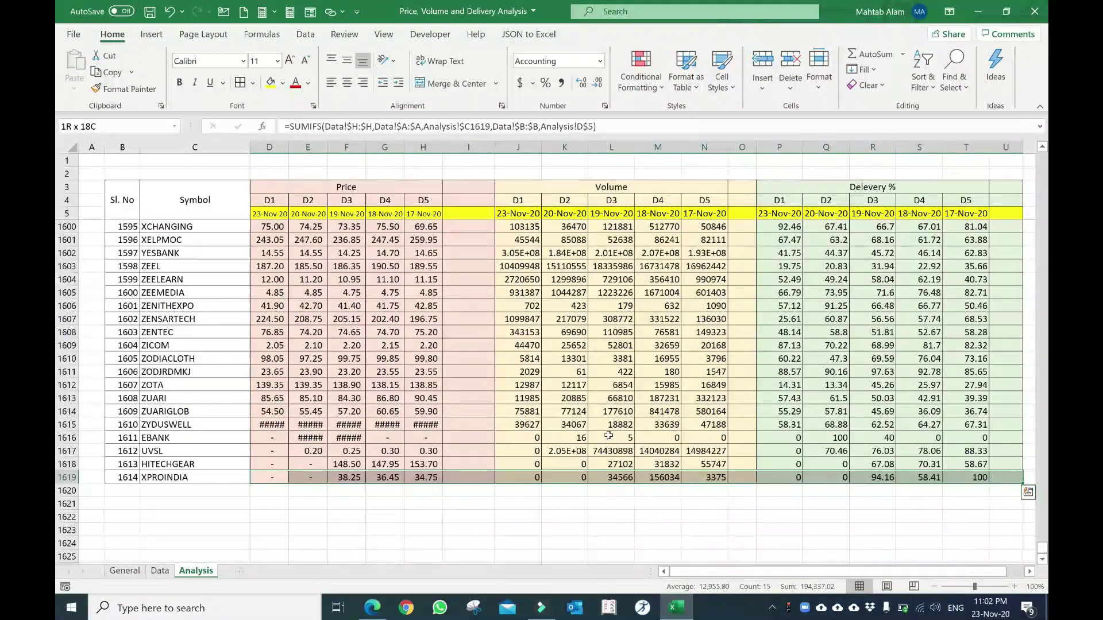
{"action": "key", "text": "shift+Left"}
{"action": "key", "text": "ctrl+q"}
{"action": "key", "text": "Right"}
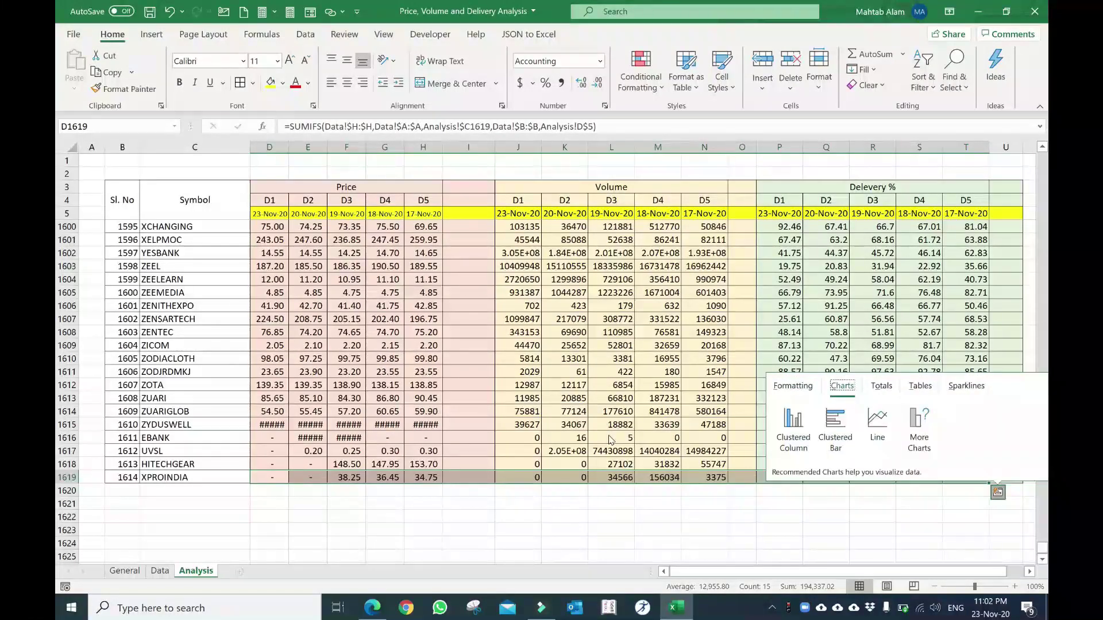
Dismiss the Quick Analysis suggestions and return to the top of Price columns D–H.
{"action": "left_click", "coordinate": [537, 290]}
{"action": "scroll", "coordinate": [540, 299], "scroll_direction": "up", "scroll_amount": 9}
{"action": "scroll", "coordinate": [545, 305], "scroll_direction": "up", "scroll_amount": 9}
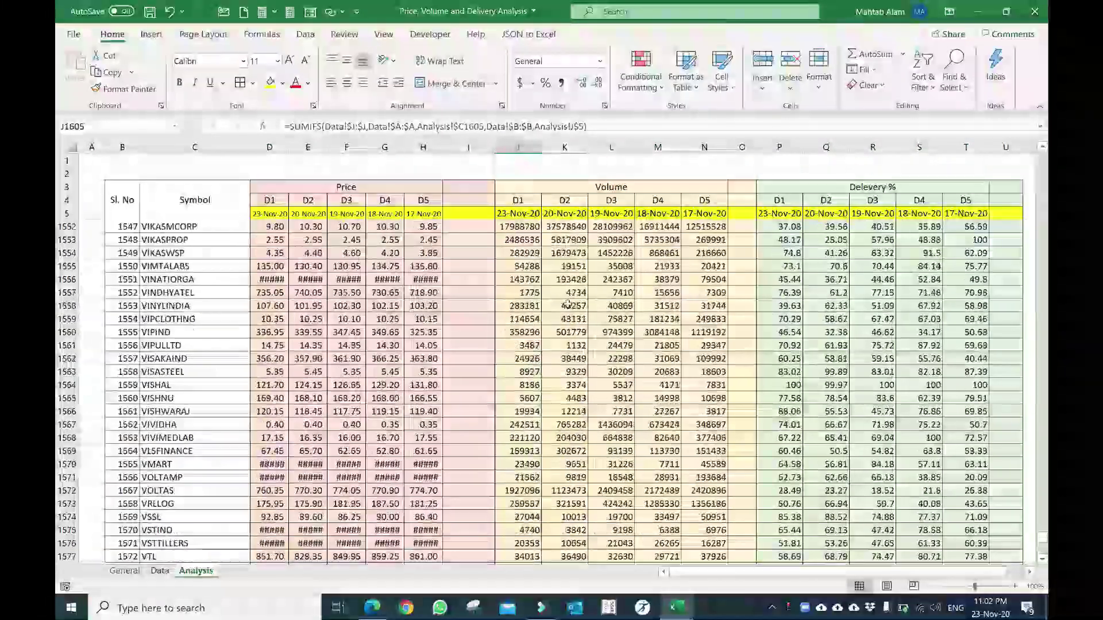
{"action": "scroll", "coordinate": [554, 311], "scroll_direction": "up", "scroll_amount": 9}
{"action": "scroll", "coordinate": [554, 310], "scroll_direction": "up", "scroll_amount": 8}
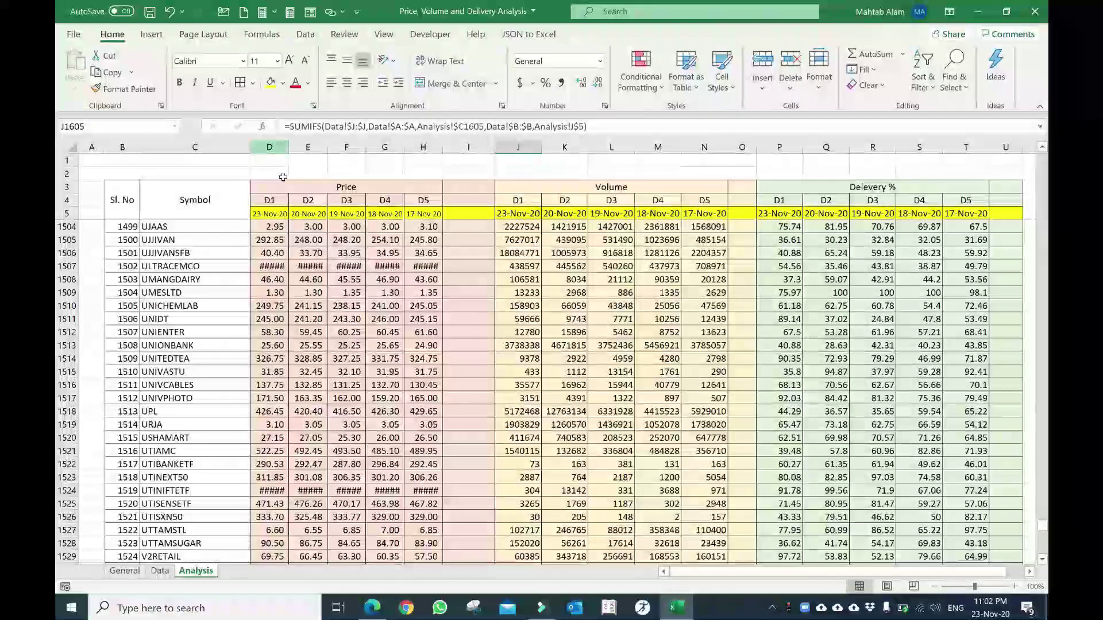
{"action": "scroll", "coordinate": [269, 197], "scroll_direction": "up", "scroll_amount": 6}
{"action": "scroll", "coordinate": [268, 197], "scroll_direction": "up", "scroll_amount": 4}
{"action": "scroll", "coordinate": [268, 197], "scroll_direction": "up", "scroll_amount": 7}
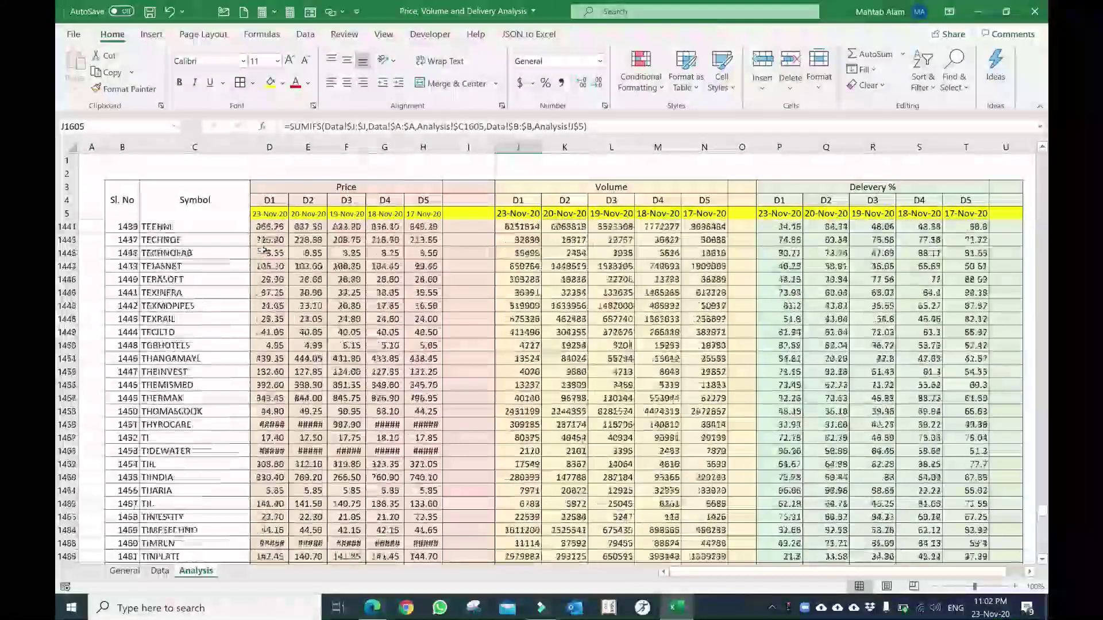
{"action": "scroll", "coordinate": [268, 197], "scroll_direction": "up", "scroll_amount": 8}
{"action": "mouse_move", "coordinate": [270, 147]}
{"action": "left_mouse_down"}
{"action": "mouse_move", "coordinate": [416, 163]}
{"action": "mouse_move", "coordinate": [446, 147]}
{"action": "left_mouse_up"}
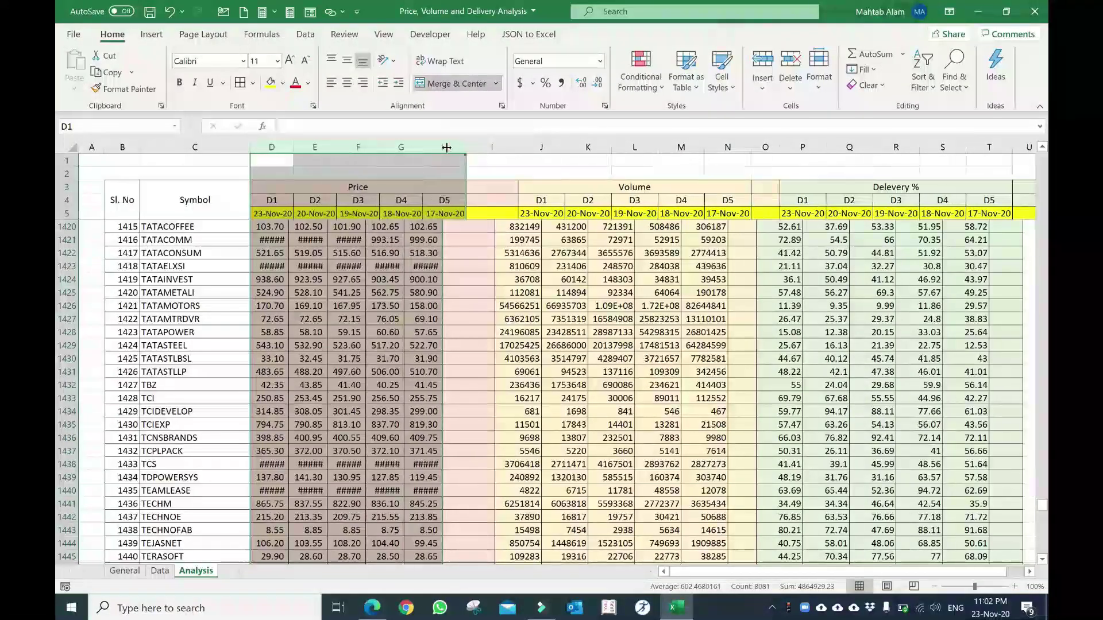
{"action": "left_click", "coordinate": [320, 279]}
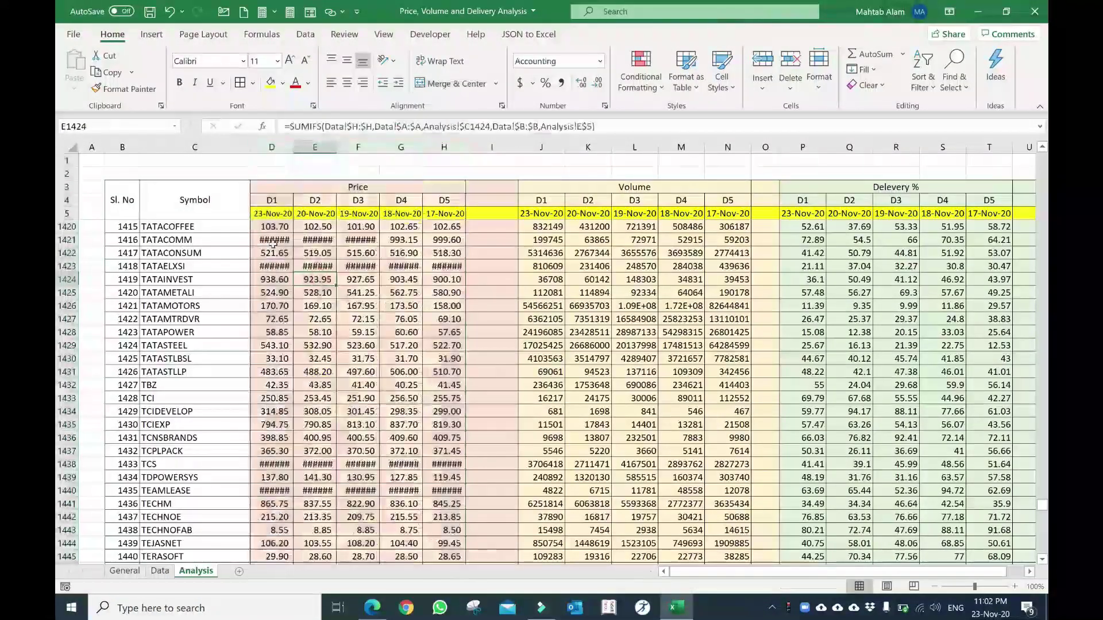
Apply Shrink to fit to every cell so wide prices like 1,560.85 display fully.
{"action": "key", "text": "ctrl+a"}
{"action": "key", "text": "ctrl+a"}
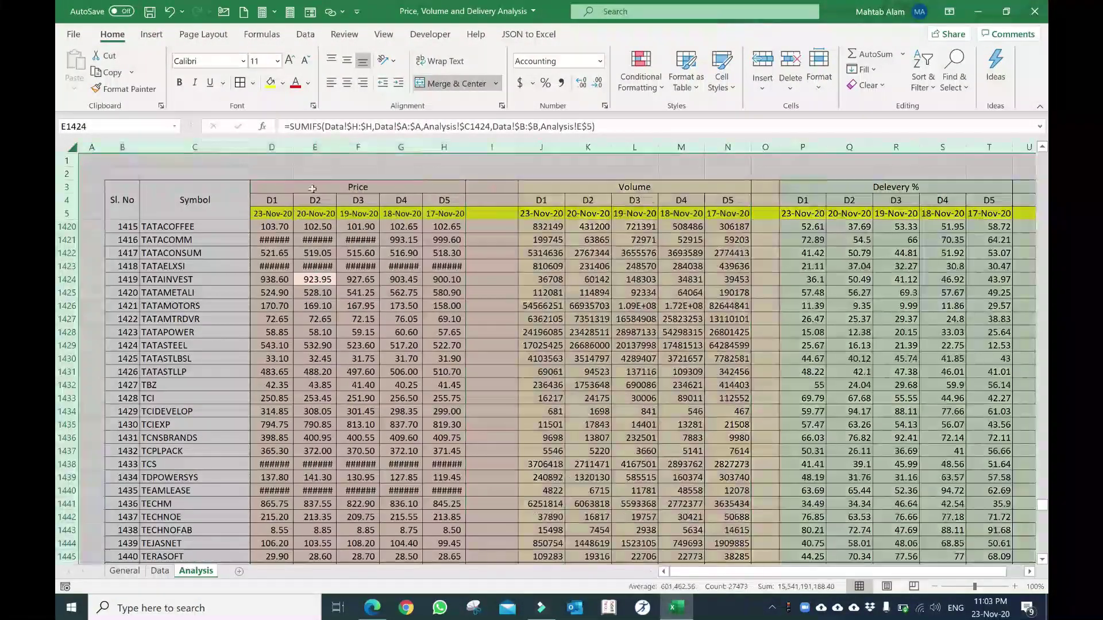
{"action": "right_click", "coordinate": [317, 334]}
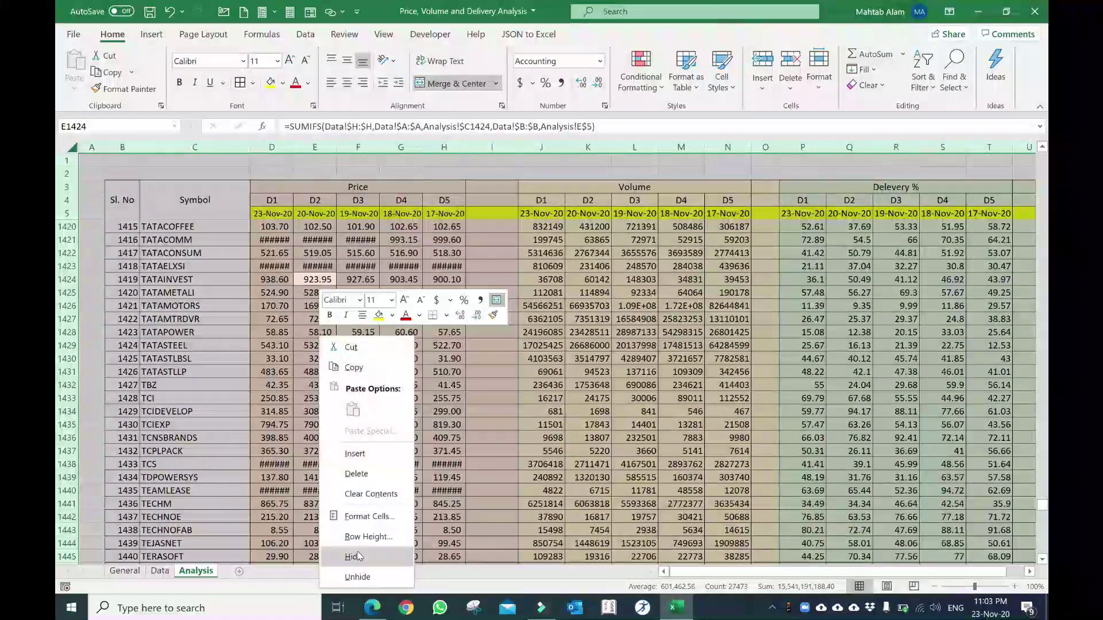
{"action": "left_click", "coordinate": [371, 517]}
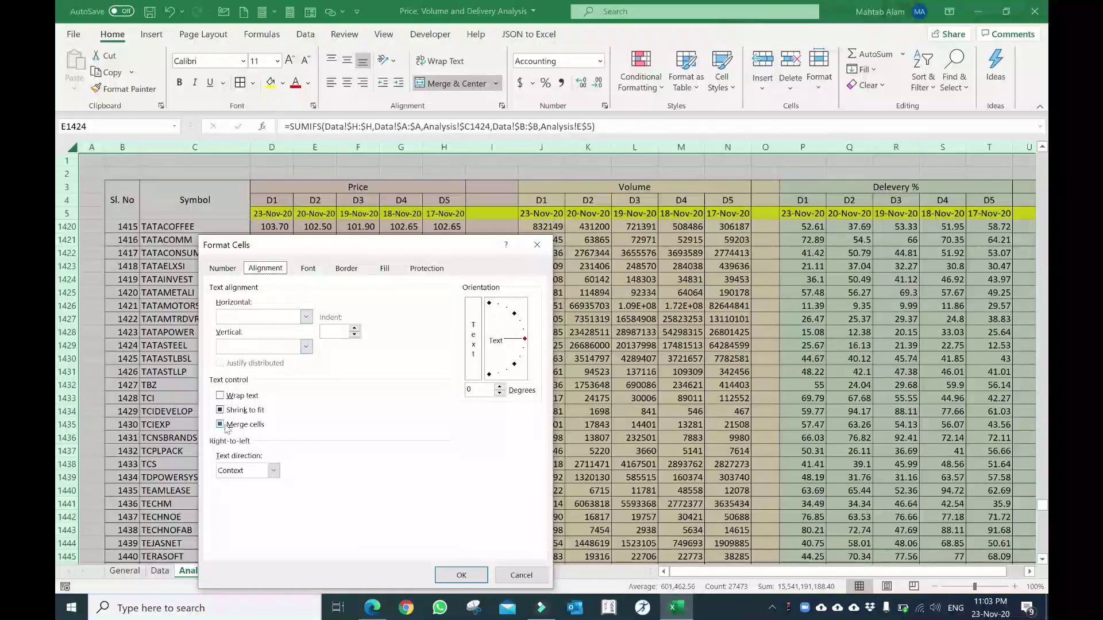
{"action": "left_click", "coordinate": [462, 575]}
Delete the empty column A so the table starts there with Price in C–G.
{"action": "left_click", "coordinate": [358, 345]}
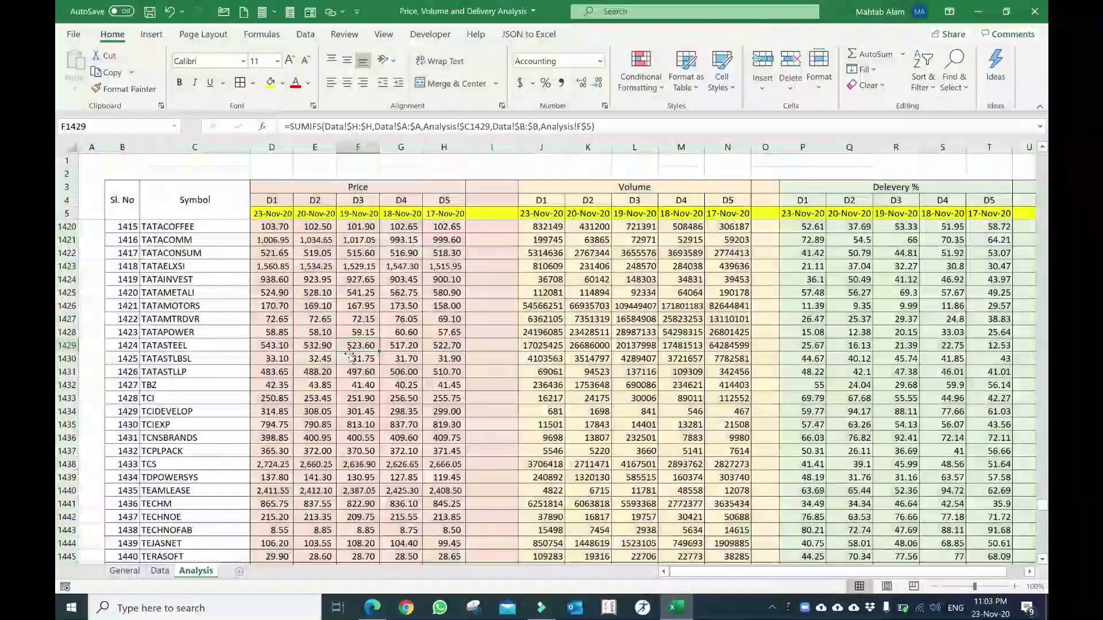
{"action": "scroll", "coordinate": [351, 328], "scroll_direction": "up", "scroll_amount": 14}
{"action": "scroll", "coordinate": [351, 328], "scroll_direction": "up", "scroll_amount": 11}
{"action": "scroll", "coordinate": [431, 305], "scroll_direction": "up", "scroll_amount": 11}
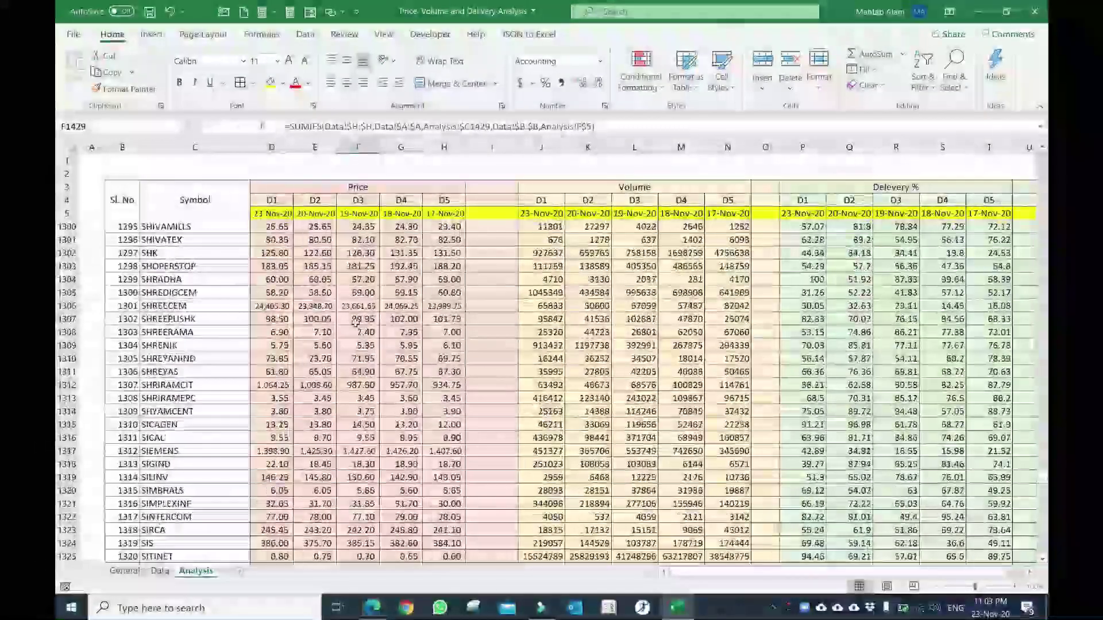
{"action": "scroll", "coordinate": [517, 275], "scroll_direction": "up", "scroll_amount": 11}
{"action": "scroll", "coordinate": [632, 247], "scroll_direction": "up", "scroll_amount": 11}
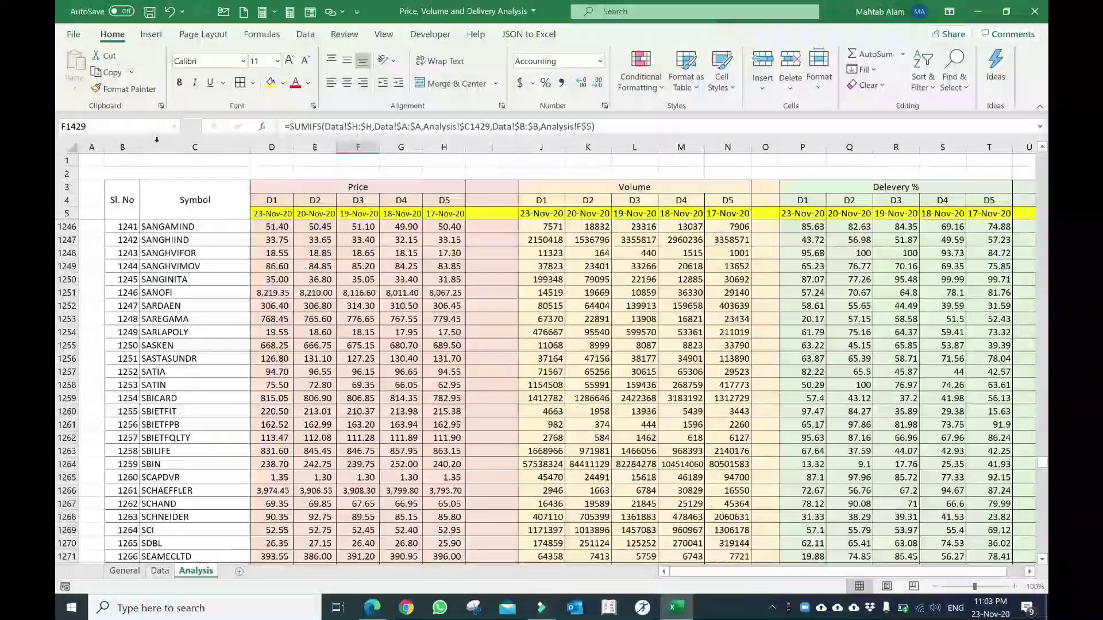
{"action": "left_click", "coordinate": [96, 147]}
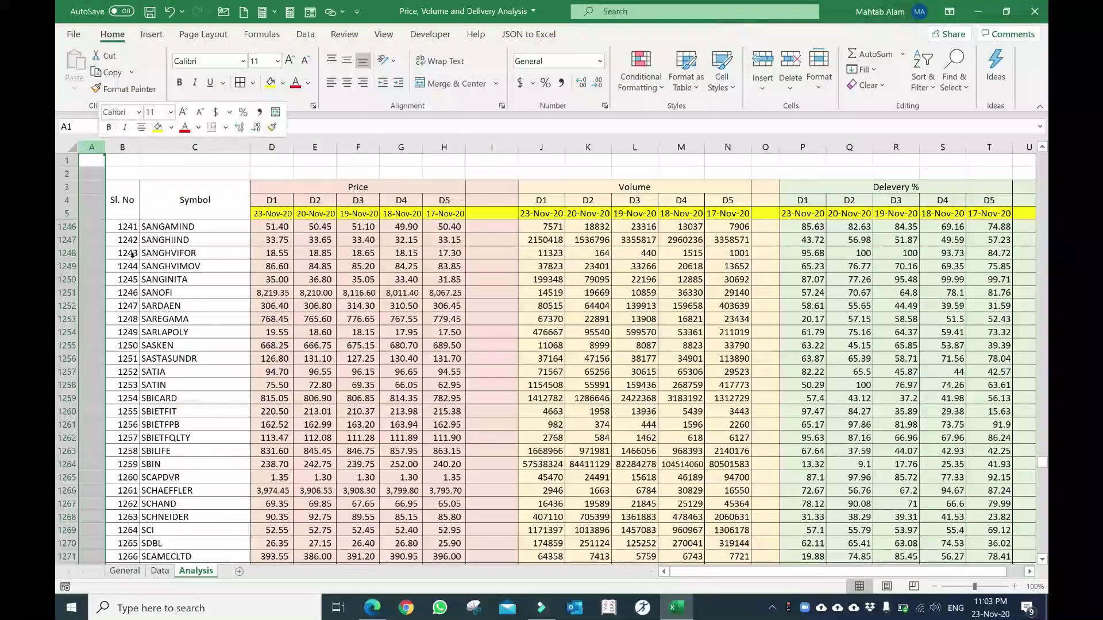
{"action": "right_click", "coordinate": [96, 147]}
{"action": "left_click", "coordinate": [340, 276]}
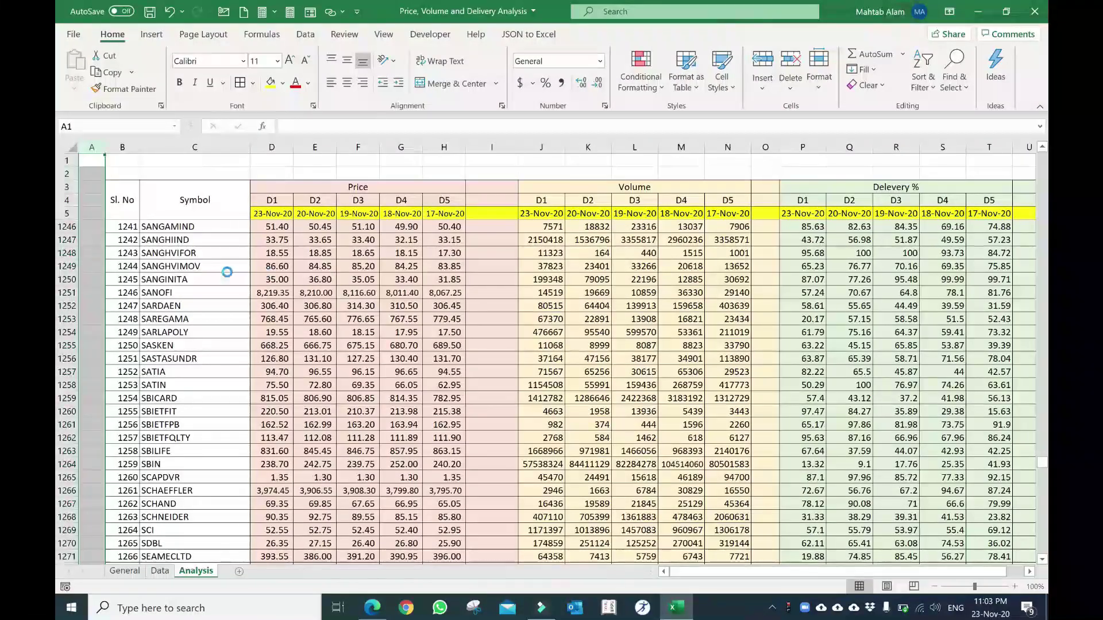
Inspect a Price cell's SUMIFS formula after the column deletion.
{"action": "left_click", "coordinate": [340, 253]}
{"action": "scroll", "coordinate": [402, 264], "scroll_direction": "up", "scroll_amount": 12}
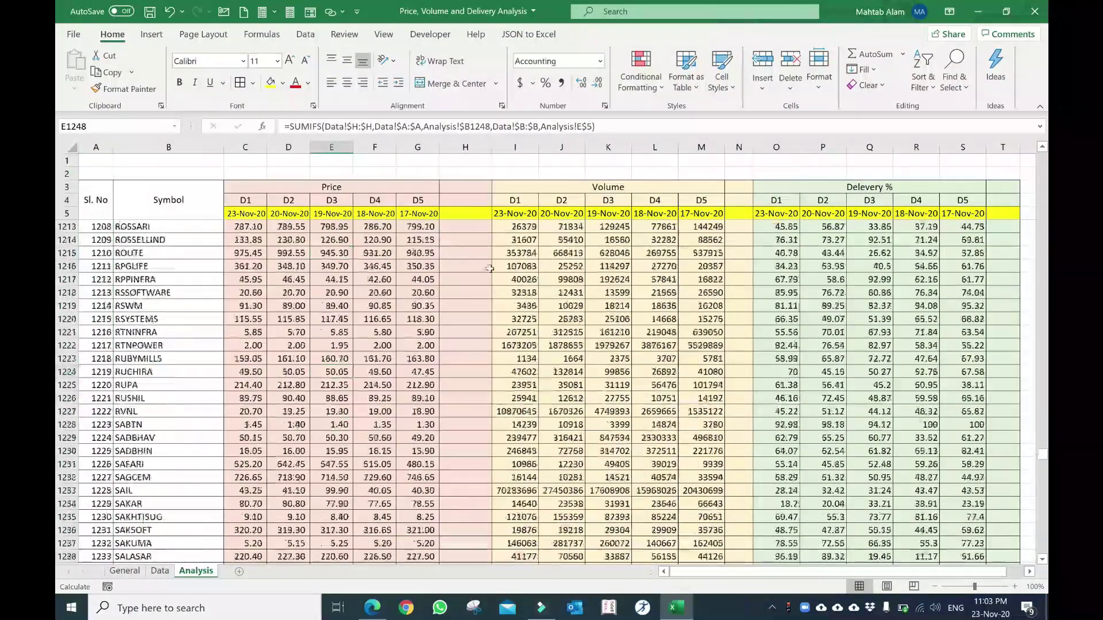
{"action": "scroll", "coordinate": [460, 273], "scroll_direction": "up", "scroll_amount": 10}
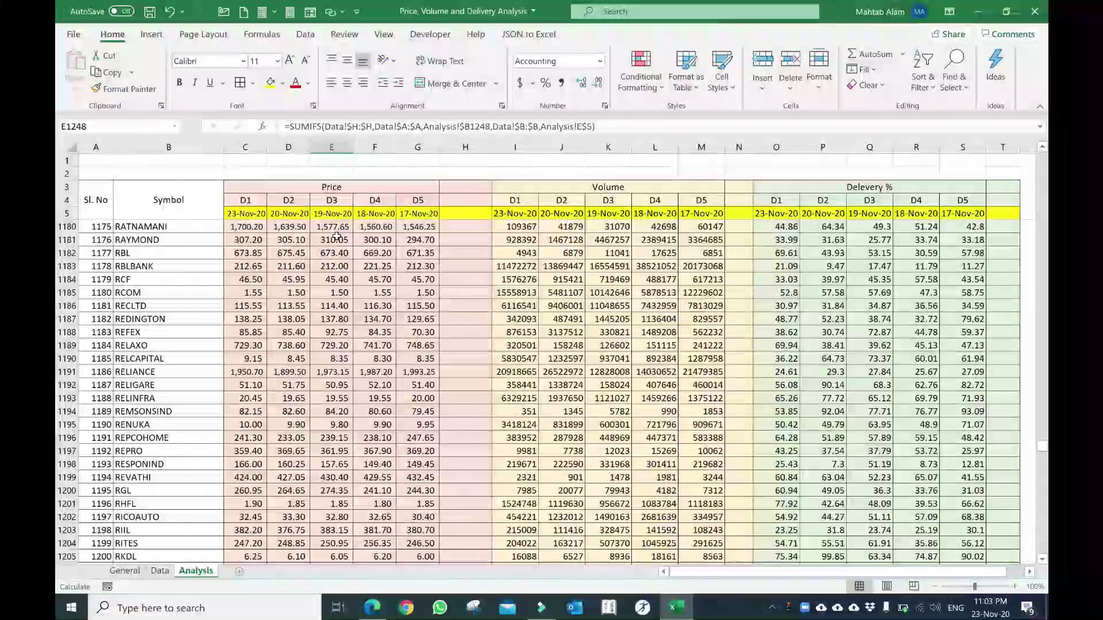
{"action": "scroll", "coordinate": [402, 259], "scroll_direction": "up", "scroll_amount": 1}
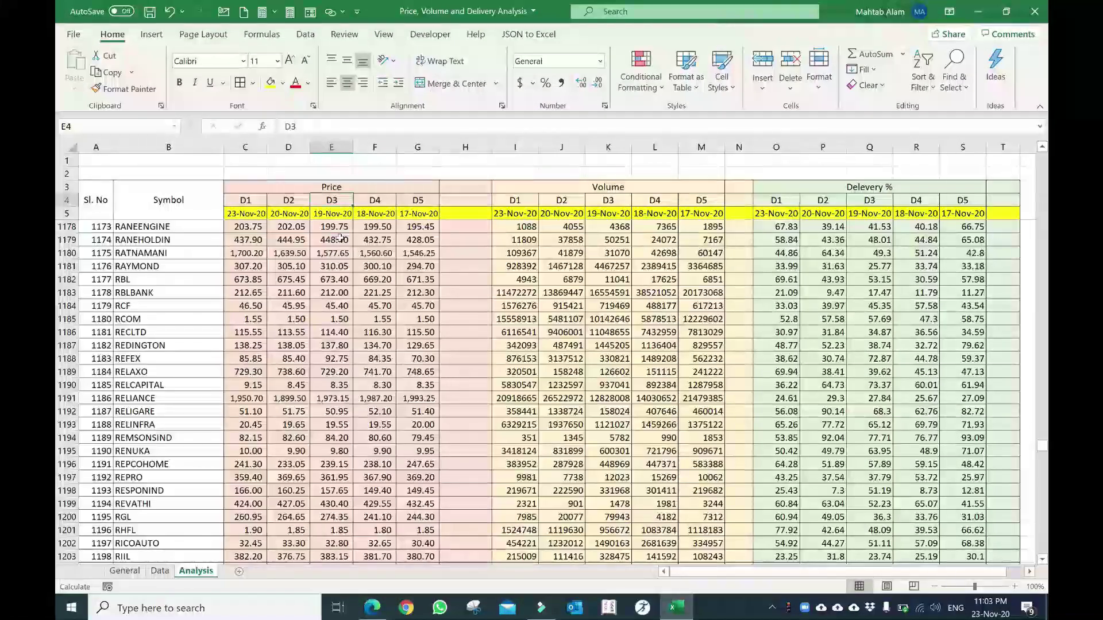
{"action": "key", "text": "ctrl+Up"}
{"action": "key", "text": "Down"}
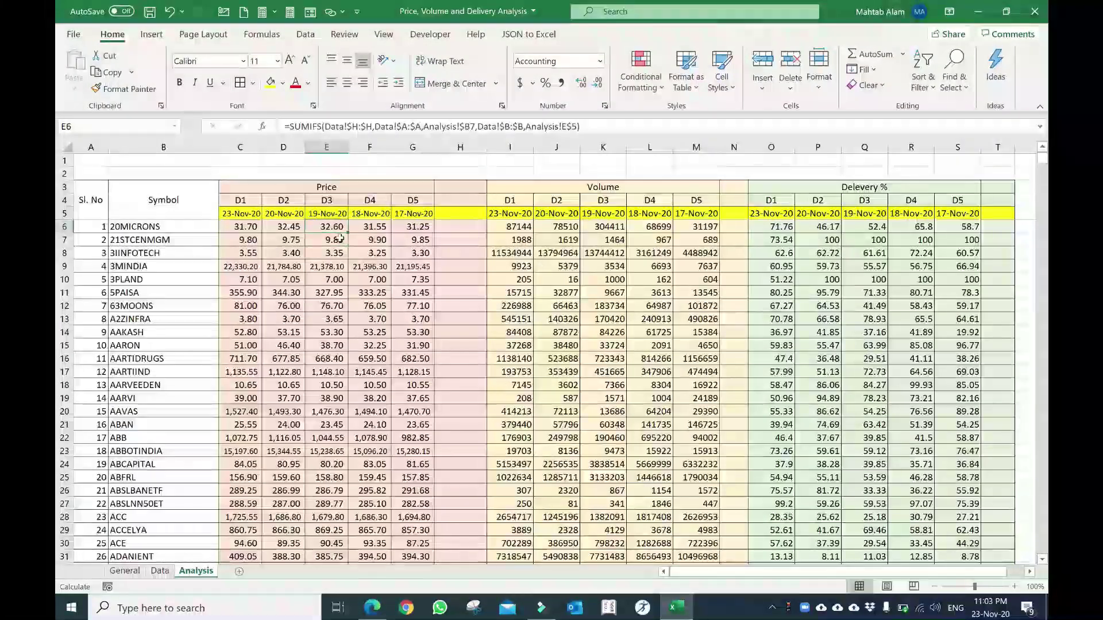
{"action": "key", "text": "Right"}
{"action": "key", "text": "Right"}
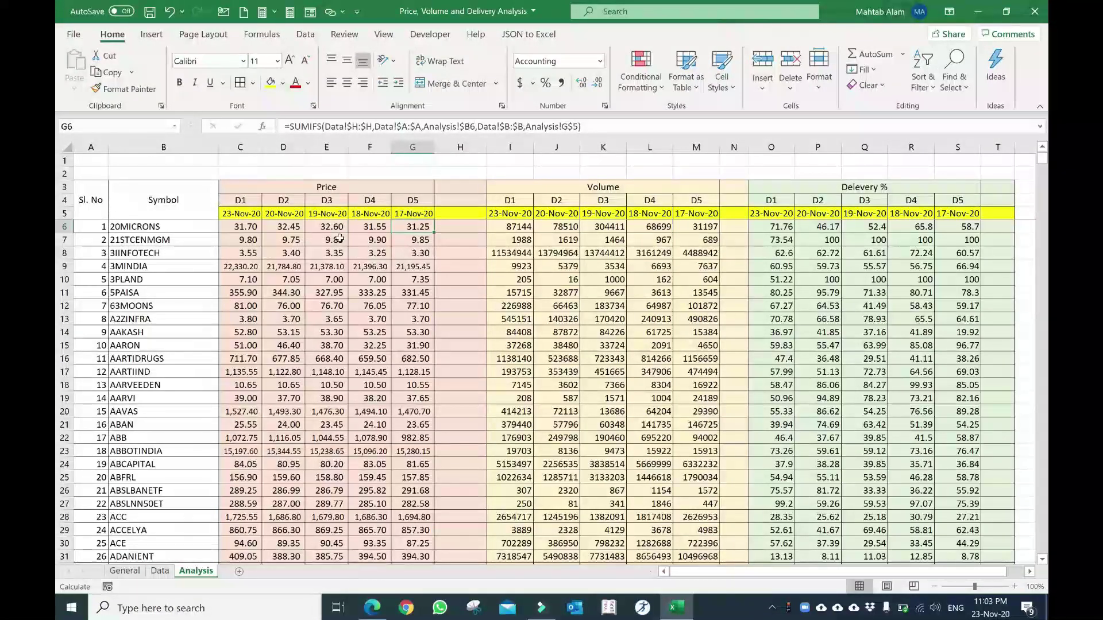
{"action": "key", "text": "Left"}
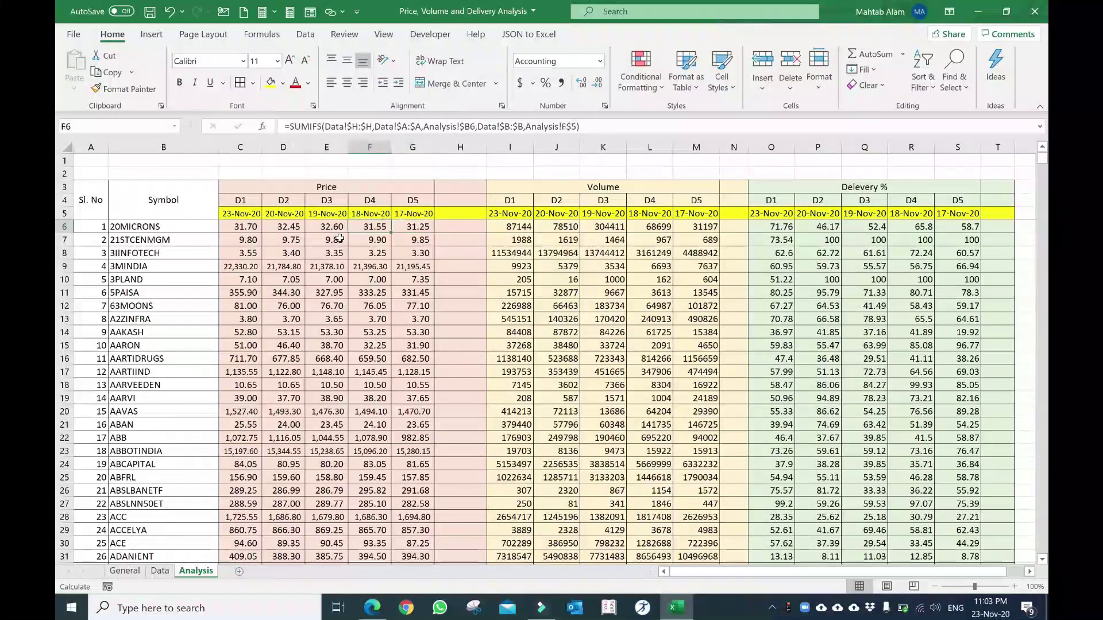
{"action": "key", "text": "Left"}
{"action": "key", "text": "Left"}
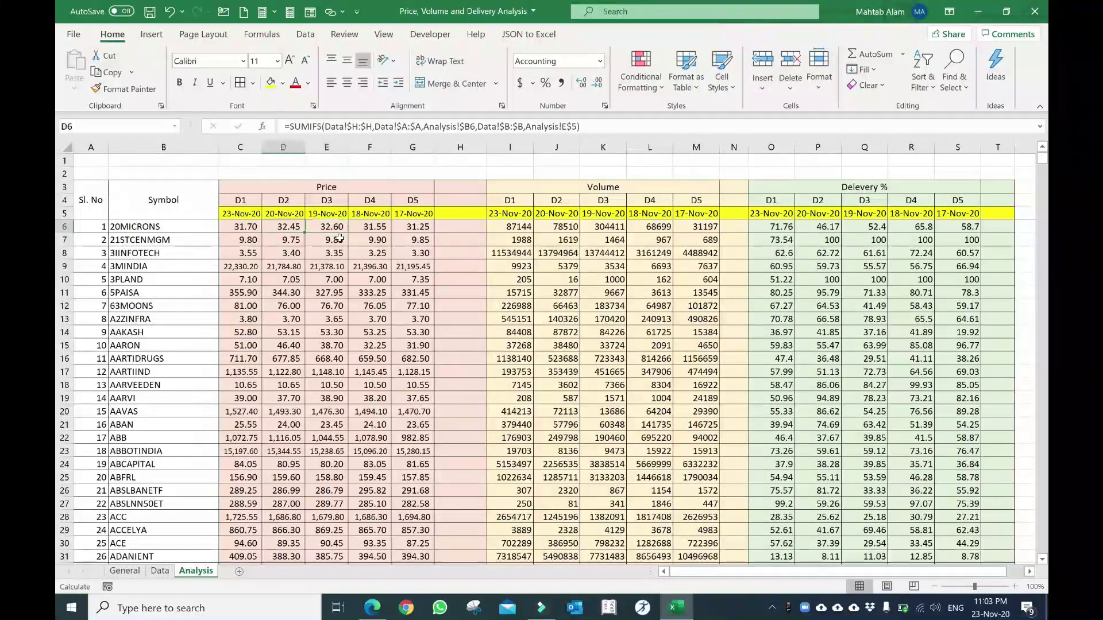
{"action": "key", "text": "Left"}
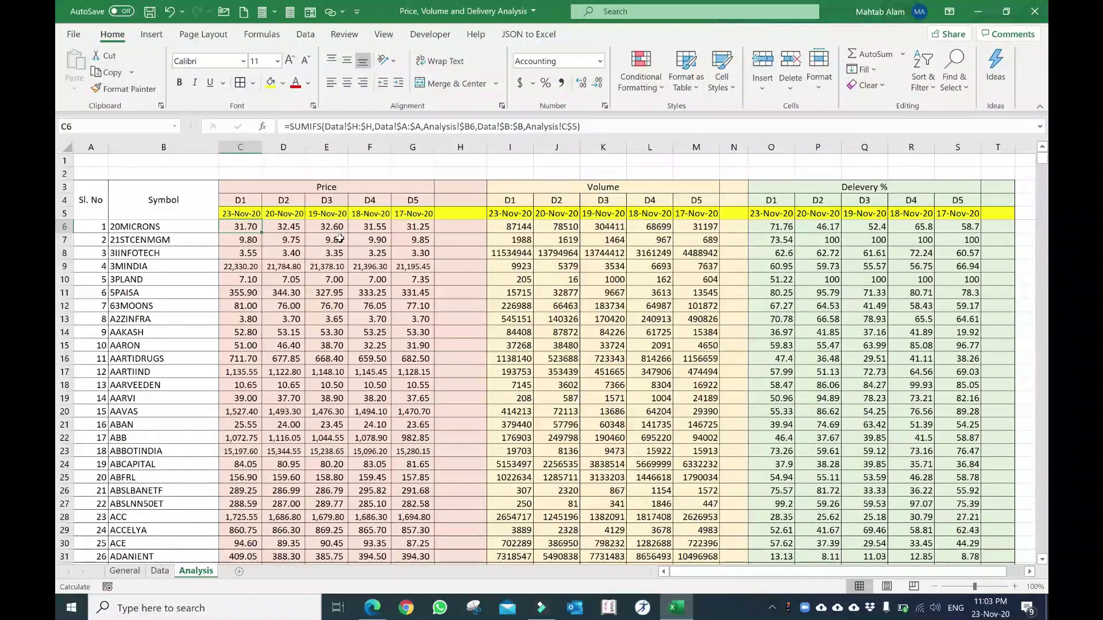
{"action": "key", "text": "Right"}
{"action": "key", "text": "Up"}
{"action": "key", "text": "Left"}
{"action": "key", "text": "Right"}
{"action": "key", "text": "Right"}
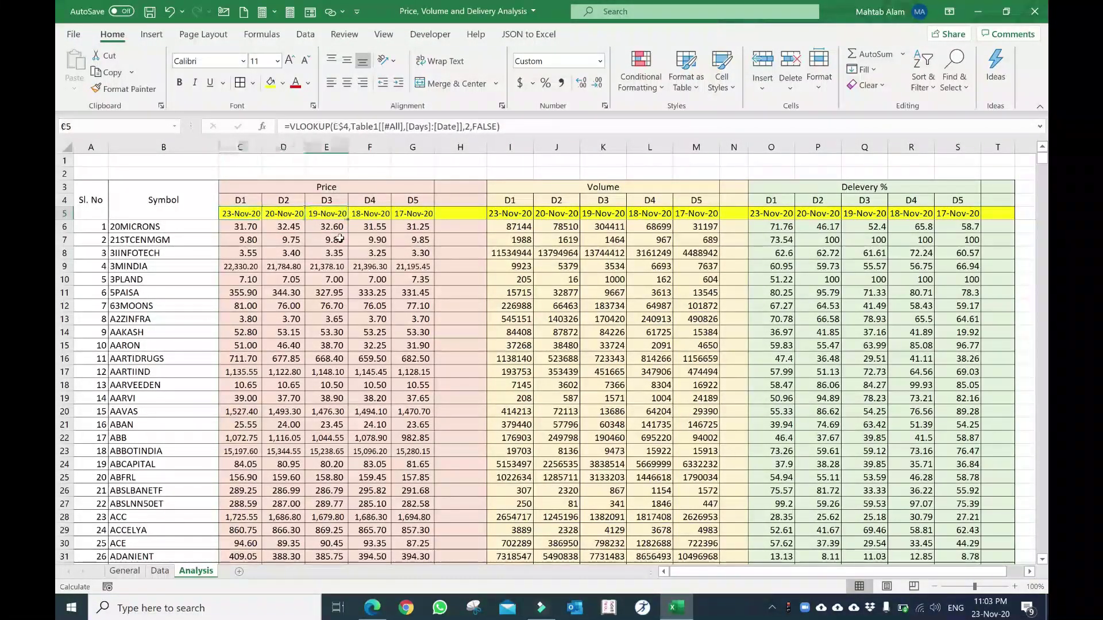
{"action": "key", "text": "Right"}
{"action": "key", "text": "Right"}
{"action": "key", "text": "Right"}
{"action": "key", "text": "Right"}
{"action": "key", "text": "Right"}
{"action": "key", "text": "Right"}
{"action": "key", "text": "Right"}
{"action": "key", "text": "Right"}
{"action": "key", "text": "Right"}
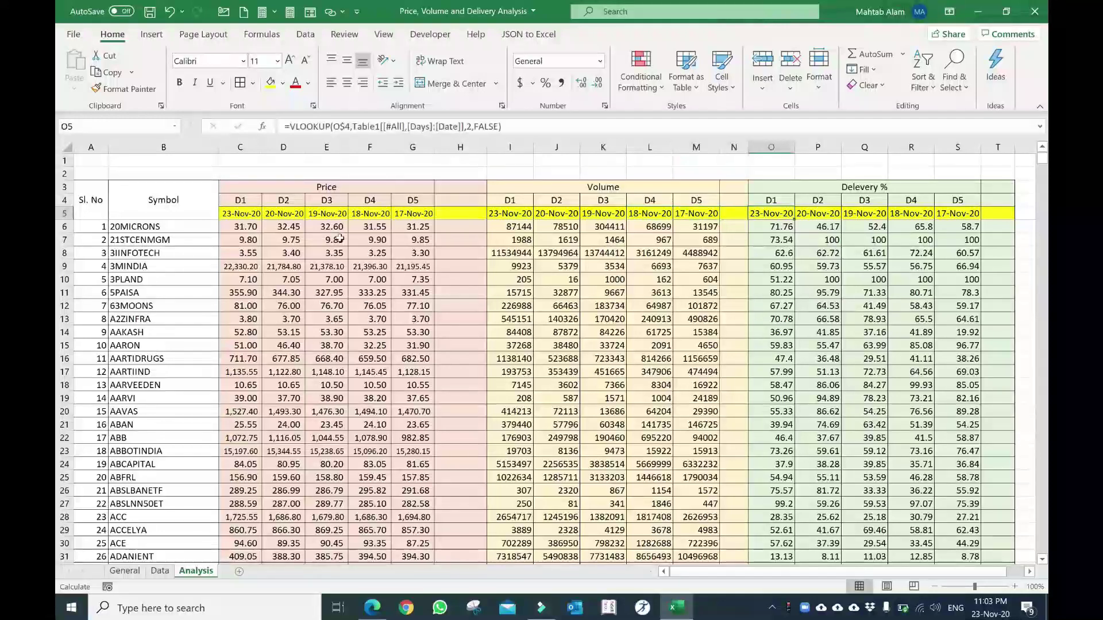
{"action": "key", "text": "Right"}
{"action": "key", "text": "Right"}
{"action": "key", "text": "Right"}
{"action": "key", "text": "Right"}
{"action": "key", "text": "Right"}
{"action": "key", "text": "Left"}
{"action": "key", "text": "Left"}
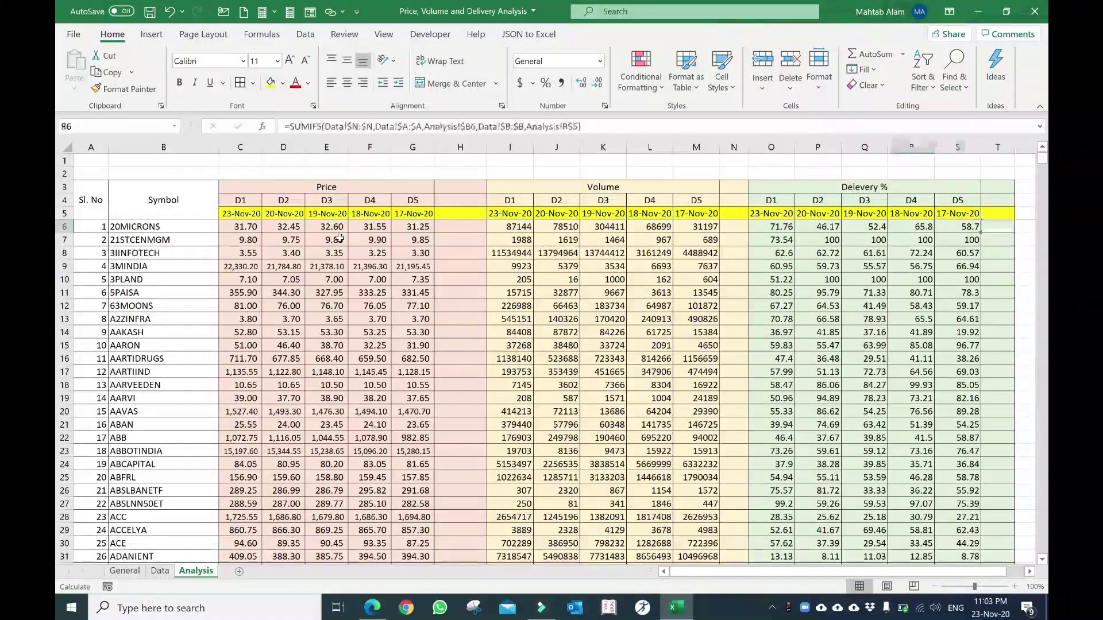
{"action": "key", "text": "Left"}
{"action": "key", "text": "Left"}
{"action": "key", "text": "Left"}
{"action": "key", "text": "Left"}
{"action": "key", "text": "Left"}
{"action": "key", "text": "Left"}
{"action": "key", "text": "Left"}
{"action": "key", "text": "Left"}
{"action": "key", "text": "Left"}
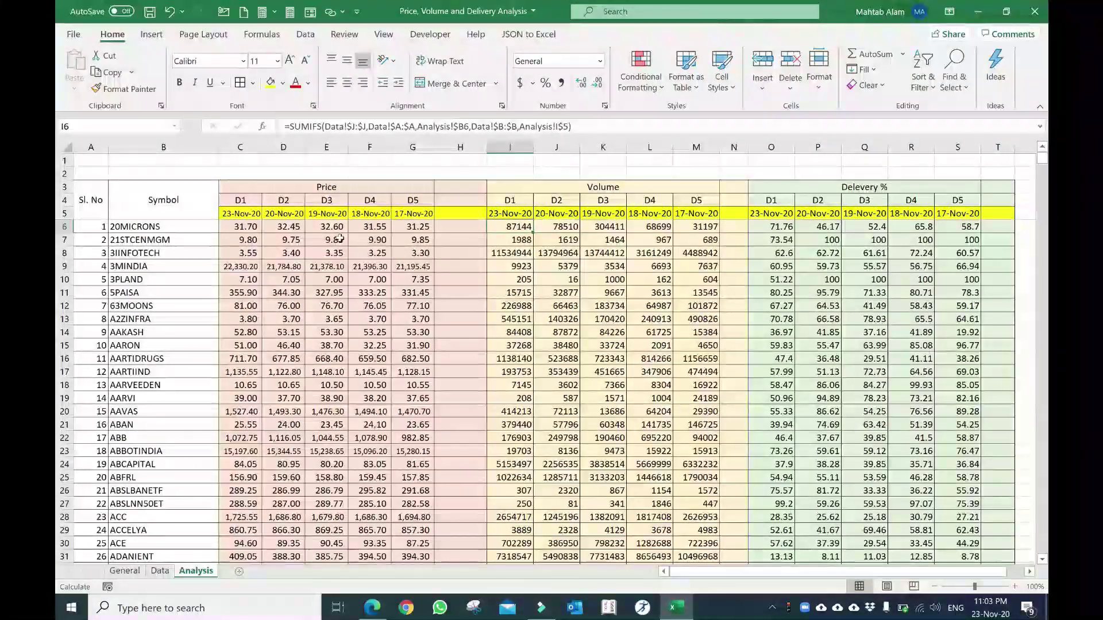
{"action": "key", "text": "Left"}
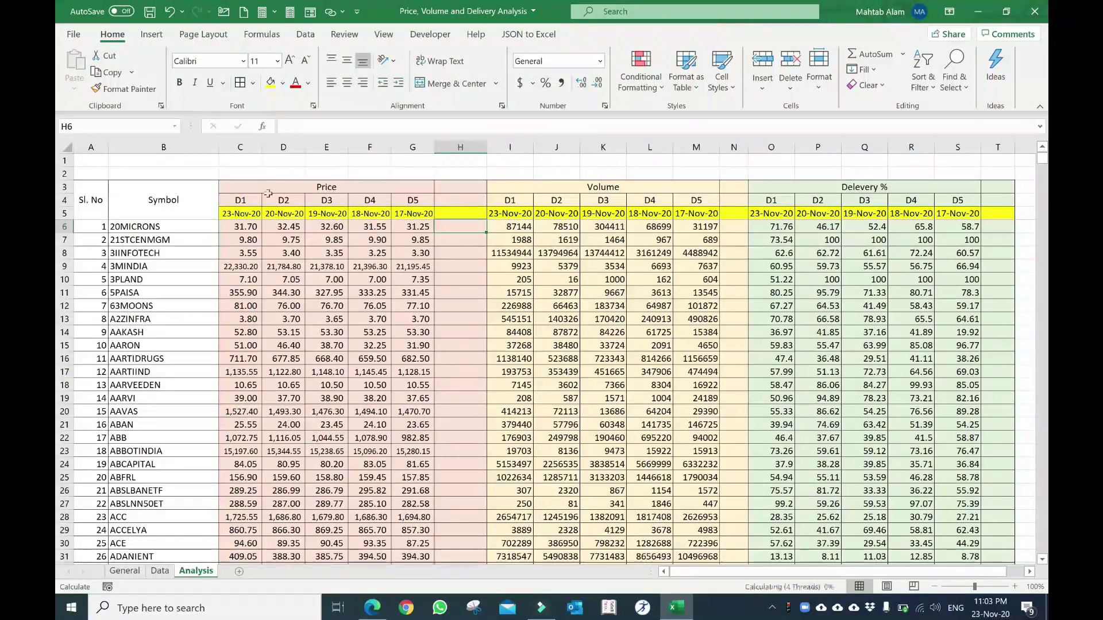
Delete empty spacer columns H, N and T so Volume sits in H–L and Delivery % in M–Q.
{"action": "left_click", "coordinate": [460, 147]}
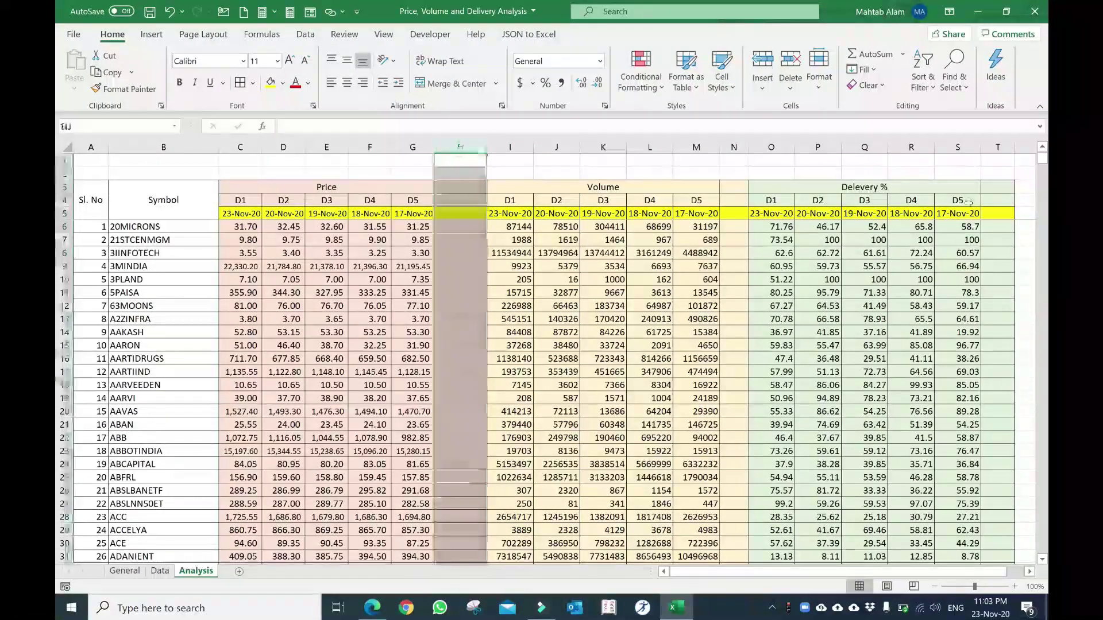
{"action": "left_click", "coordinate": [733, 147], "text": "ctrl"}
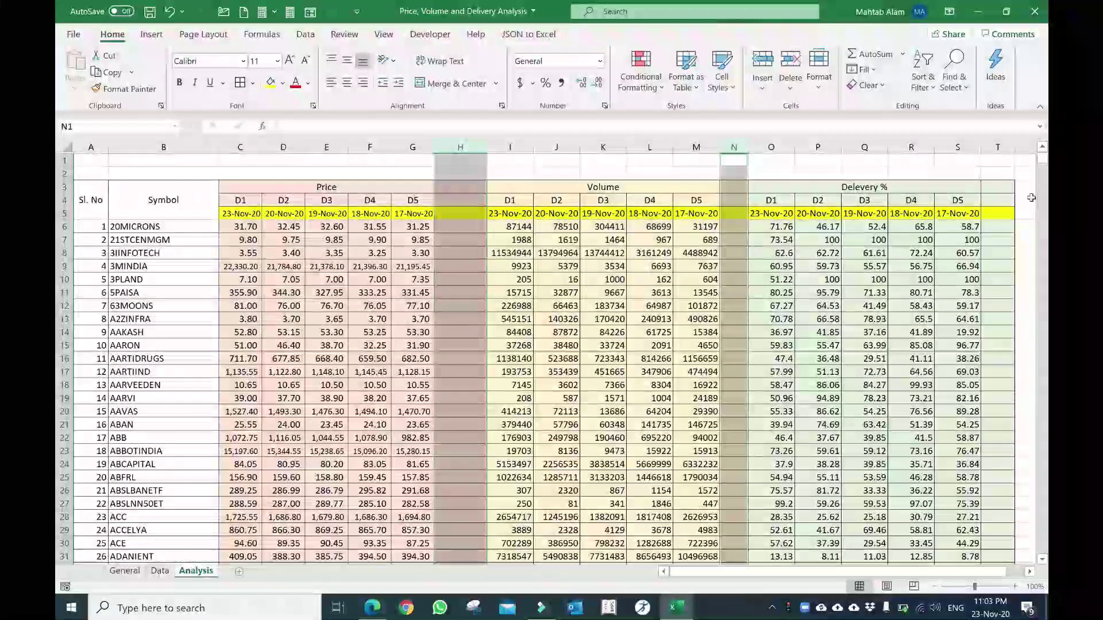
{"action": "left_click", "coordinate": [998, 147], "text": "ctrl"}
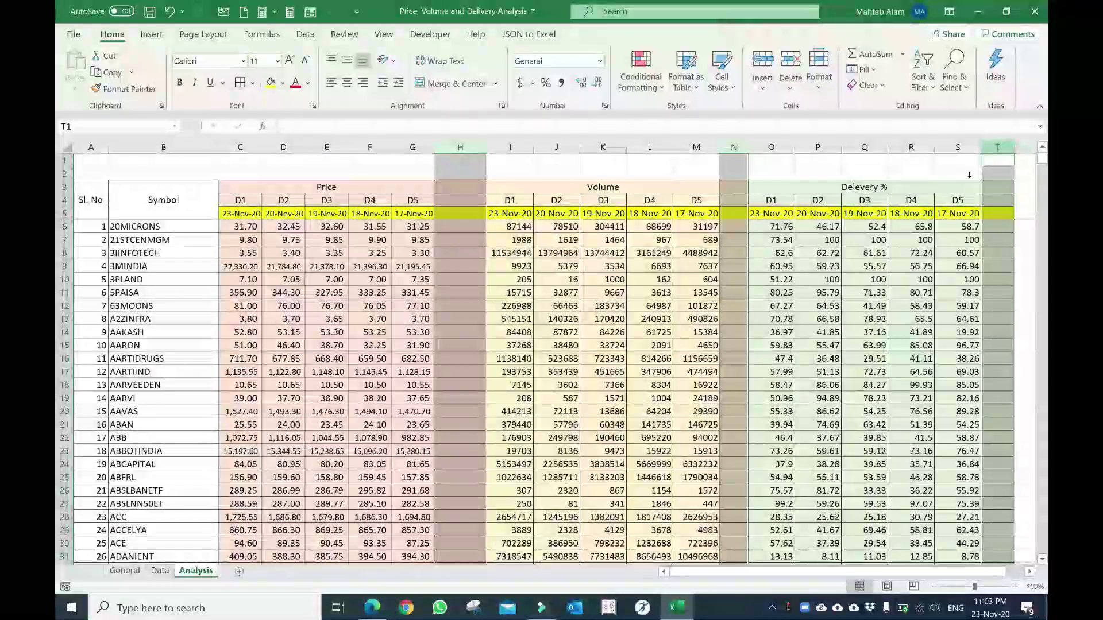
{"action": "right_click", "coordinate": [1000, 147]}
{"action": "left_click", "coordinate": [942, 288]}
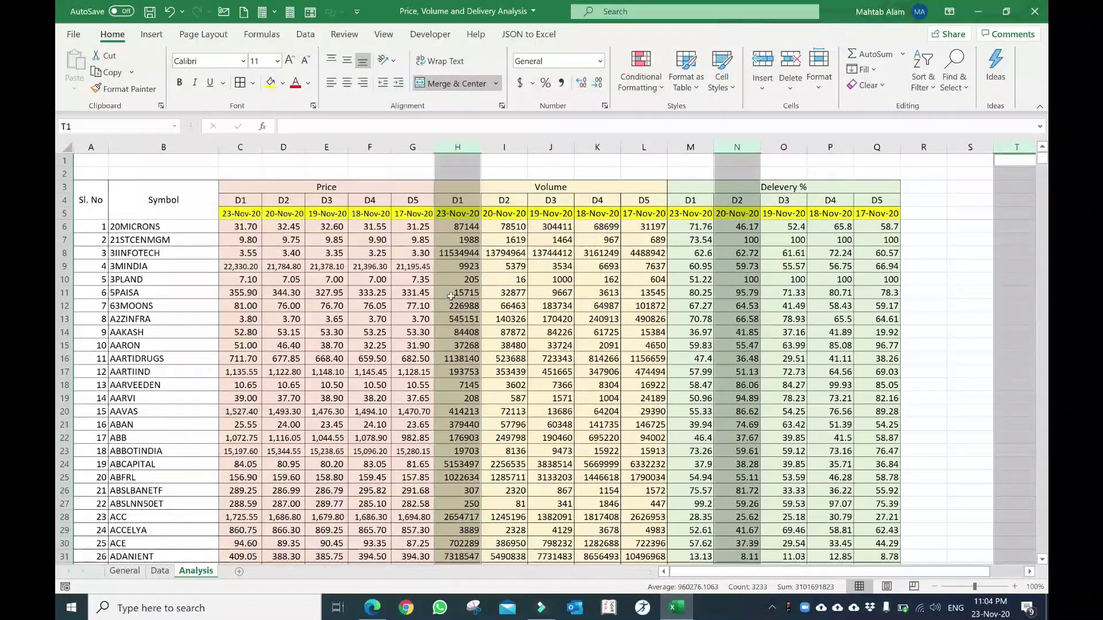
Review the Price, Volume and Delivery % values for all five dates down to MRO-TEK.
{"action": "left_click", "coordinate": [553, 345]}
{"action": "scroll", "coordinate": [561, 345], "scroll_direction": "down", "scroll_amount": 3}
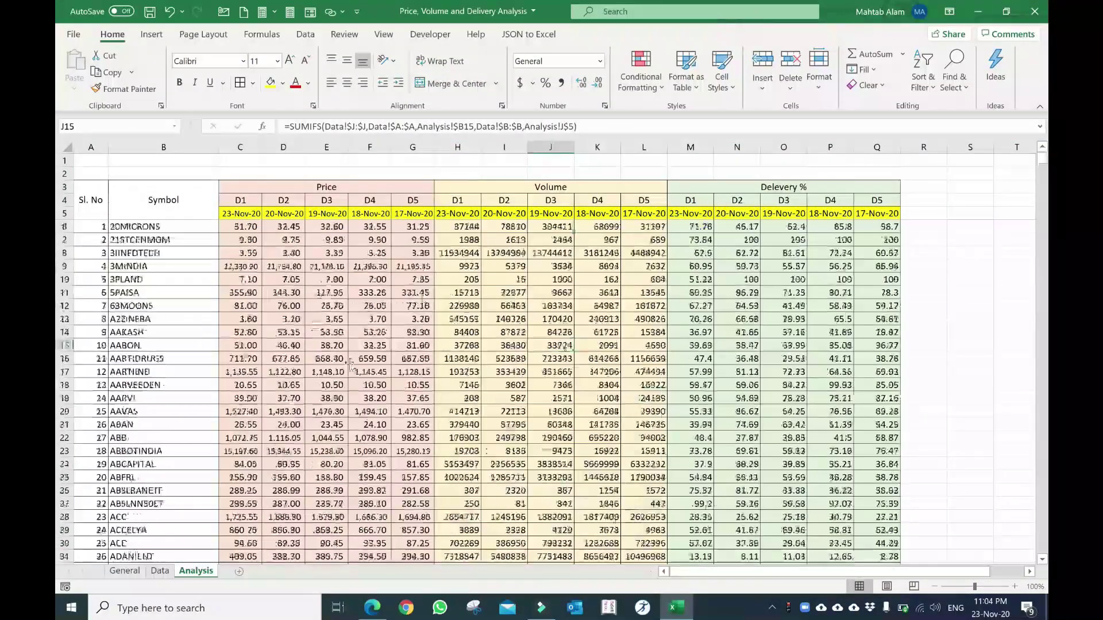
{"action": "scroll", "coordinate": [349, 363], "scroll_direction": "down", "scroll_amount": 4}
{"action": "scroll", "coordinate": [349, 356], "scroll_direction": "down", "scroll_amount": 7}
{"action": "scroll", "coordinate": [348, 348], "scroll_direction": "down", "scroll_amount": 8}
{"action": "scroll", "coordinate": [348, 338], "scroll_direction": "down", "scroll_amount": 8}
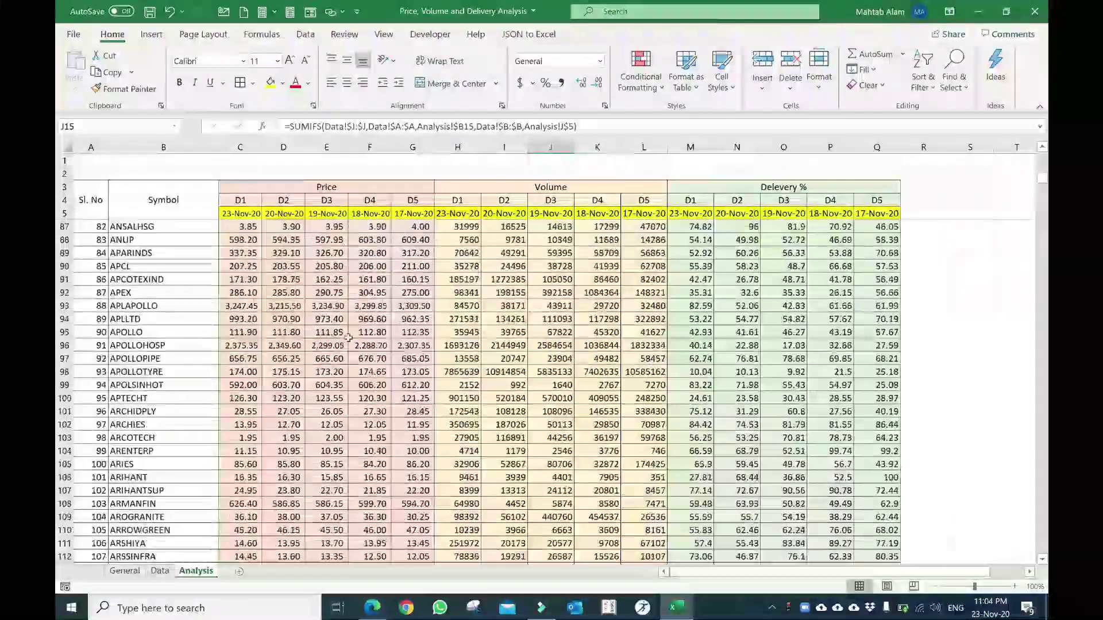
{"action": "scroll", "coordinate": [348, 338], "scroll_direction": "down", "scroll_amount": 10}
{"action": "scroll", "coordinate": [348, 339], "scroll_direction": "down", "scroll_amount": 10}
{"action": "scroll", "coordinate": [348, 338], "scroll_direction": "down", "scroll_amount": 10}
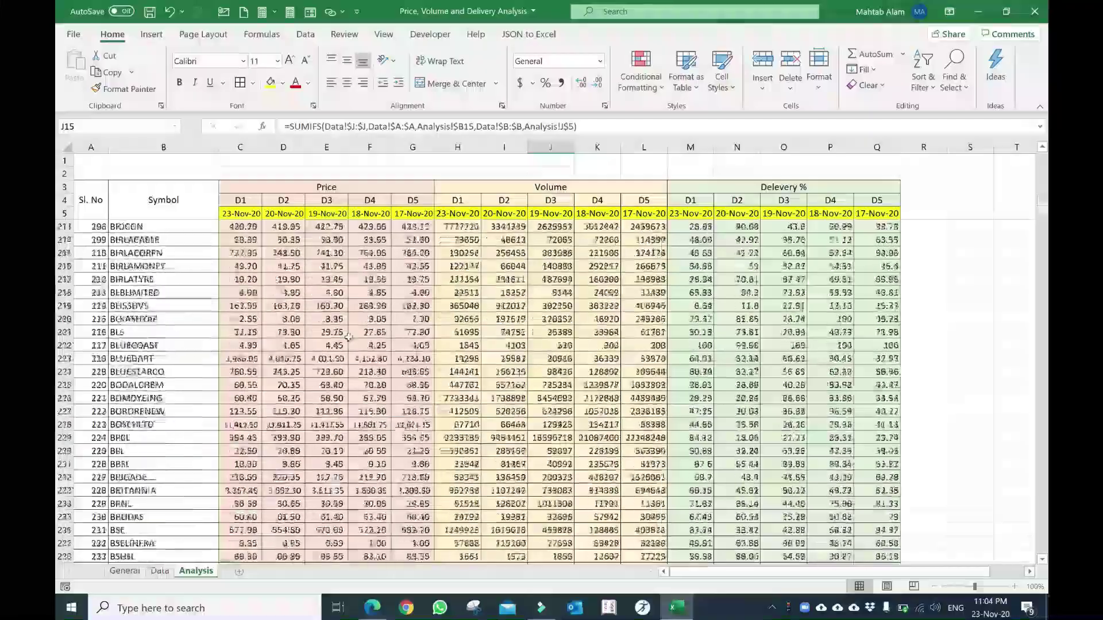
{"action": "scroll", "coordinate": [348, 338], "scroll_direction": "down", "scroll_amount": 7}
{"action": "scroll", "coordinate": [349, 337], "scroll_direction": "down", "scroll_amount": 12}
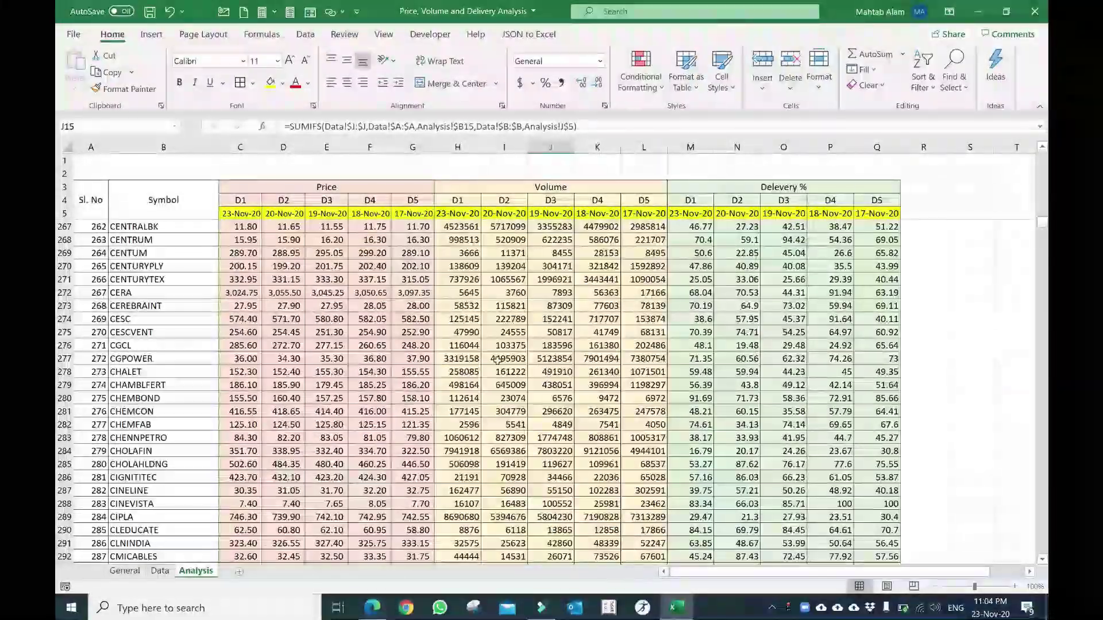
{"action": "scroll", "coordinate": [498, 360], "scroll_direction": "down", "scroll_amount": 6}
{"action": "scroll", "coordinate": [498, 357], "scroll_direction": "down", "scroll_amount": 7}
{"action": "scroll", "coordinate": [498, 353], "scroll_direction": "down", "scroll_amount": 6}
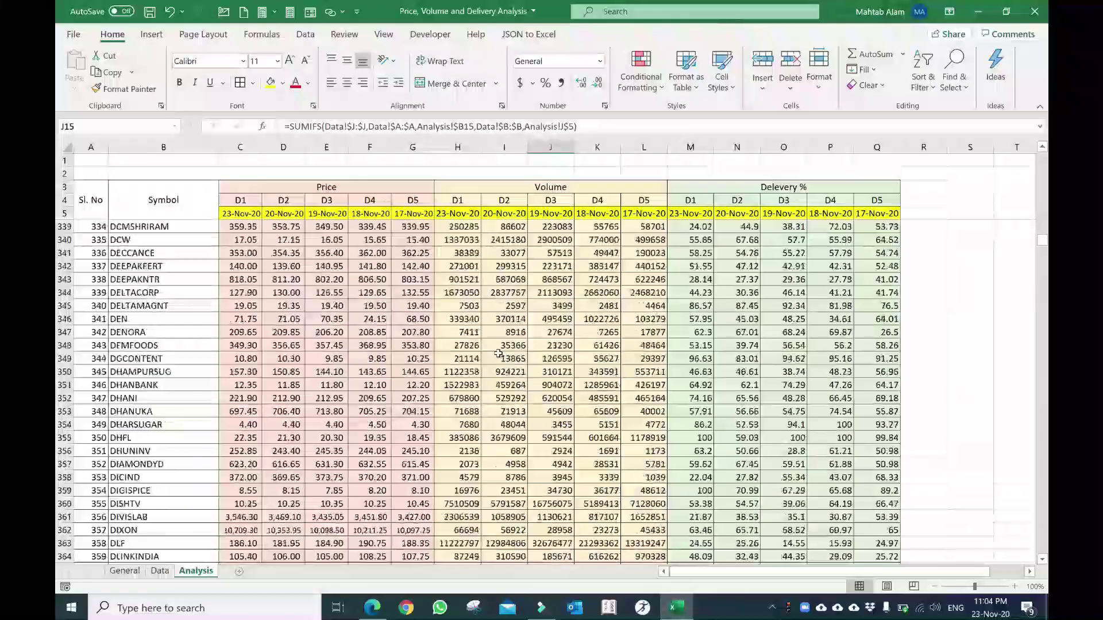
{"action": "scroll", "coordinate": [498, 353], "scroll_direction": "down", "scroll_amount": 12}
{"action": "scroll", "coordinate": [498, 353], "scroll_direction": "down", "scroll_amount": 10}
{"action": "scroll", "coordinate": [498, 352], "scroll_direction": "down", "scroll_amount": 8}
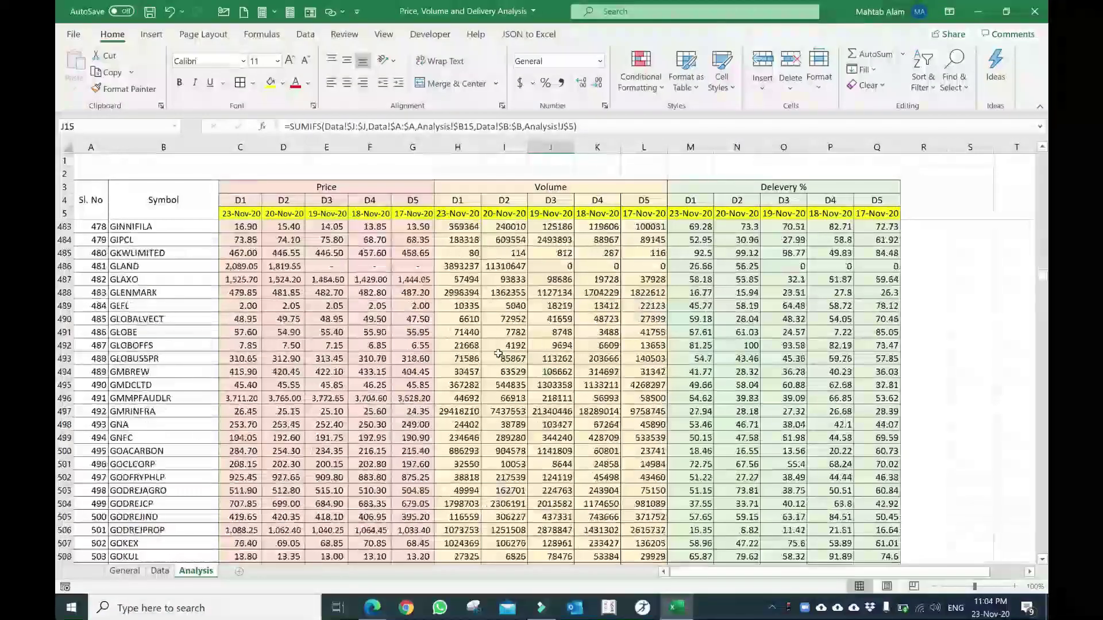
{"action": "scroll", "coordinate": [498, 353], "scroll_direction": "down", "scroll_amount": 8}
{"action": "scroll", "coordinate": [498, 353], "scroll_direction": "down", "scroll_amount": 7}
{"action": "scroll", "coordinate": [498, 353], "scroll_direction": "down", "scroll_amount": 1}
{"action": "scroll", "coordinate": [498, 353], "scroll_direction": "down", "scroll_amount": 10}
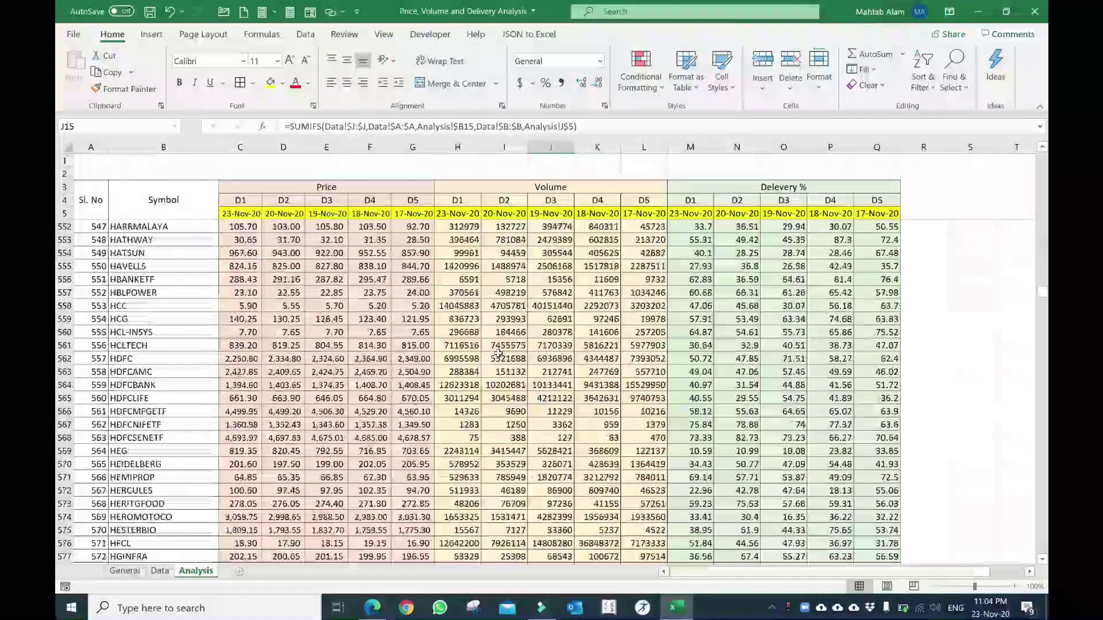
{"action": "scroll", "coordinate": [156, 326], "scroll_direction": "down", "scroll_amount": 7}
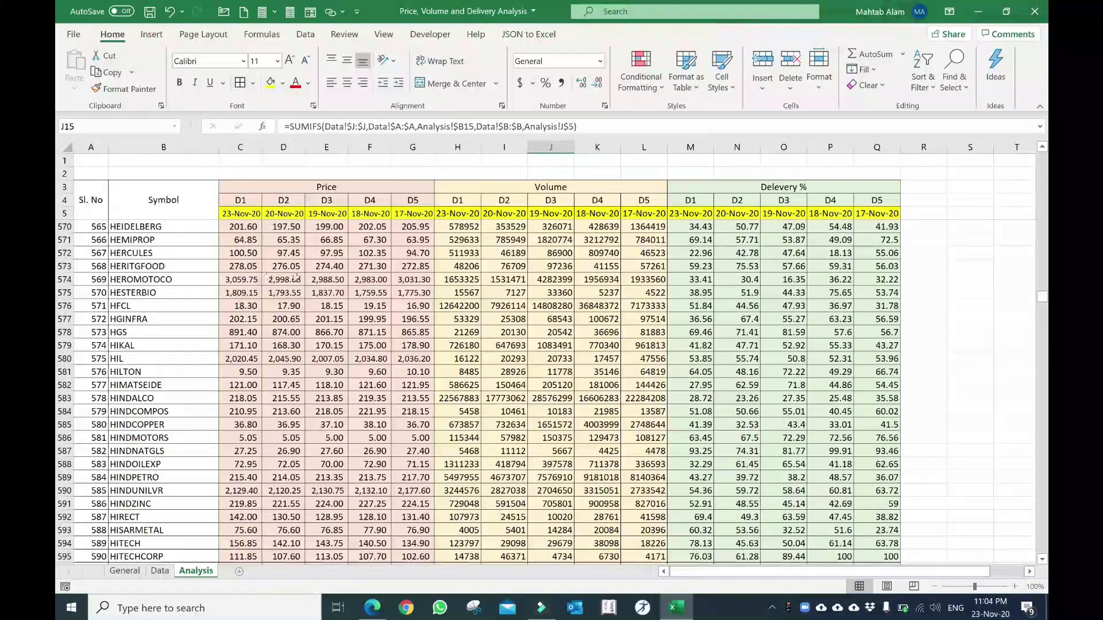
{"action": "scroll", "coordinate": [296, 278], "scroll_direction": "down", "scroll_amount": 20}
{"action": "scroll", "coordinate": [295, 278], "scroll_direction": "down", "scroll_amount": 12}
{"action": "scroll", "coordinate": [295, 278], "scroll_direction": "down", "scroll_amount": 11}
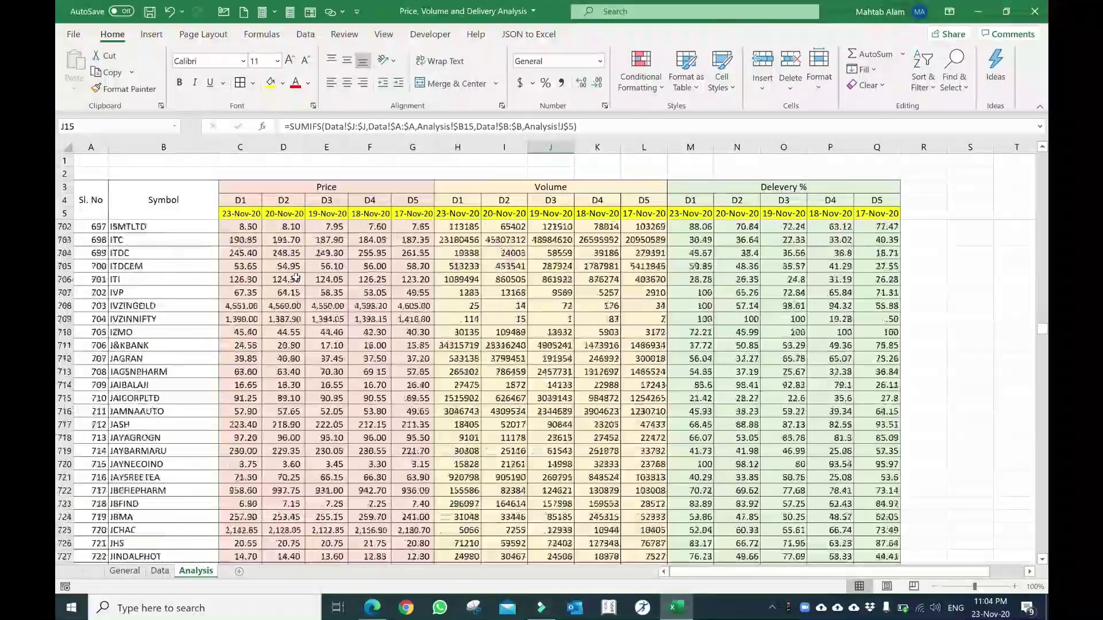
{"action": "scroll", "coordinate": [295, 278], "scroll_direction": "down", "scroll_amount": 11}
{"action": "scroll", "coordinate": [295, 278], "scroll_direction": "down", "scroll_amount": 2}
{"action": "scroll", "coordinate": [296, 278], "scroll_direction": "down", "scroll_amount": 8}
{"action": "scroll", "coordinate": [295, 278], "scroll_direction": "down", "scroll_amount": 9}
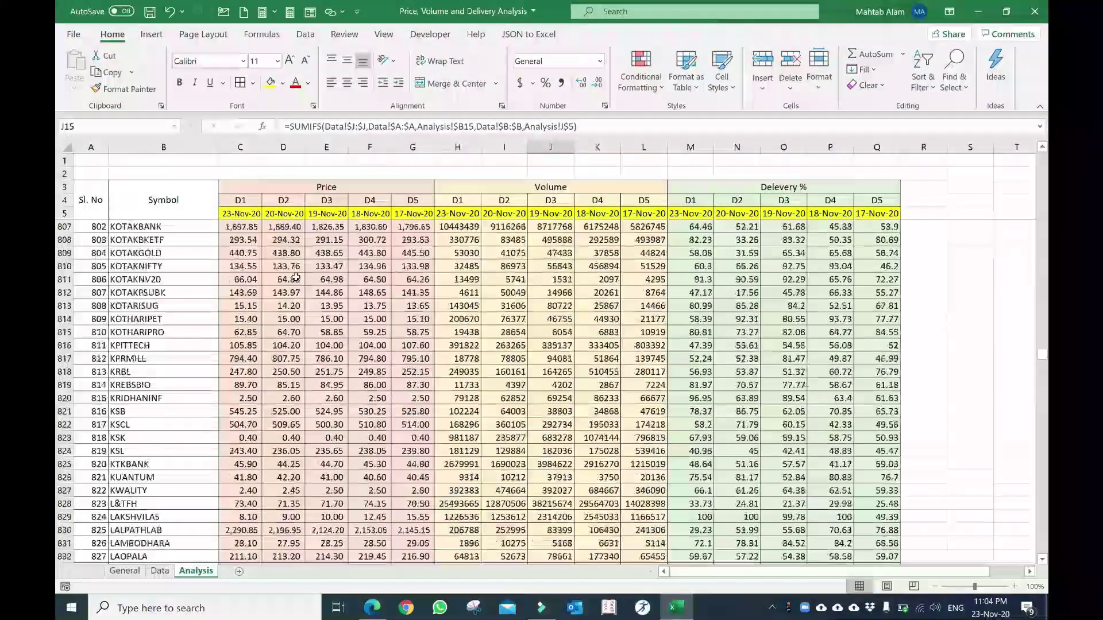
{"action": "scroll", "coordinate": [295, 278], "scroll_direction": "down", "scroll_amount": 12}
{"action": "scroll", "coordinate": [295, 278], "scroll_direction": "down", "scroll_amount": 14}
Save the completed Price, Volume and Delivery Analysis workbook.
{"action": "scroll", "coordinate": [295, 278], "scroll_direction": "down", "scroll_amount": 11}
{"action": "scroll", "coordinate": [295, 278], "scroll_direction": "down", "scroll_amount": 7}
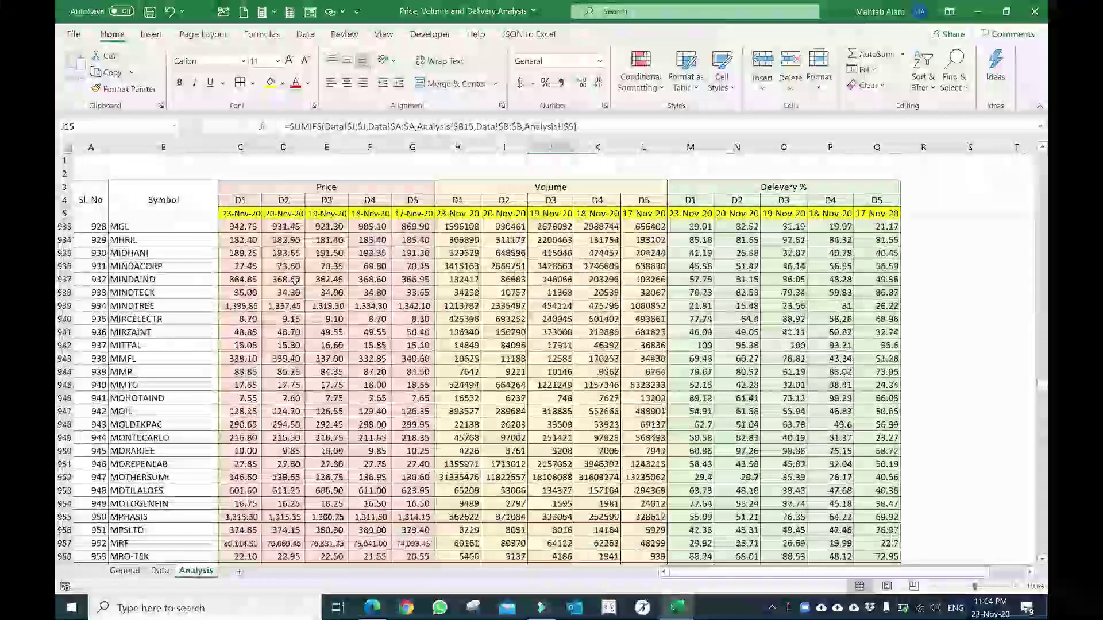
{"action": "left_click", "coordinate": [299, 279]}
{"action": "key", "text": "ctrl+s"}
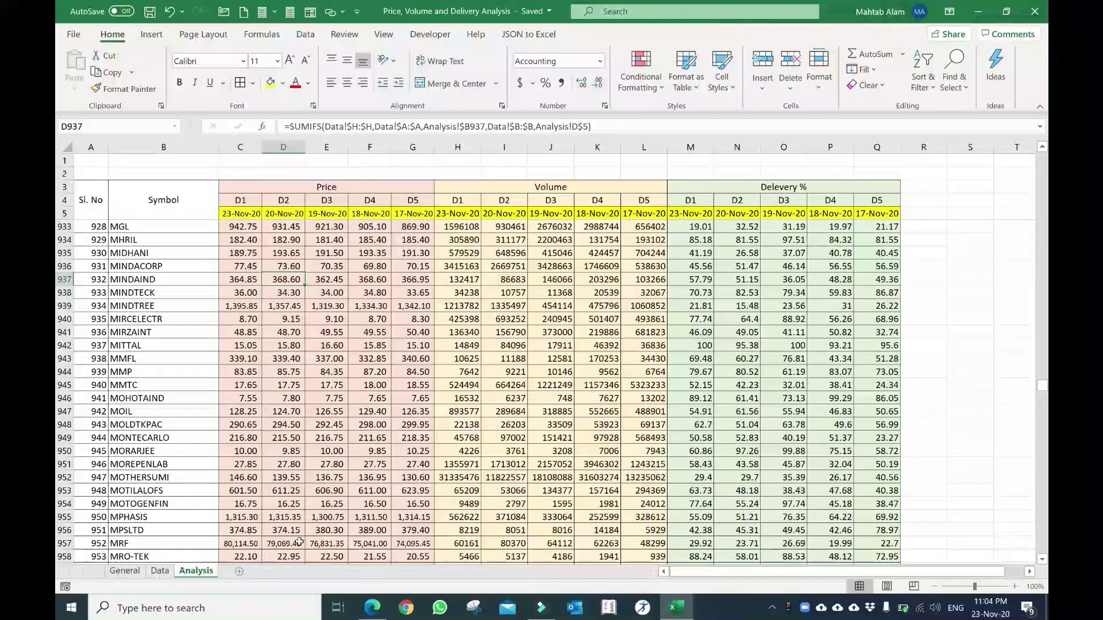
On General, copy the first four dates D7:D10 and paste them one row lower at D8.
{"action": "left_click", "coordinate": [124, 571]}
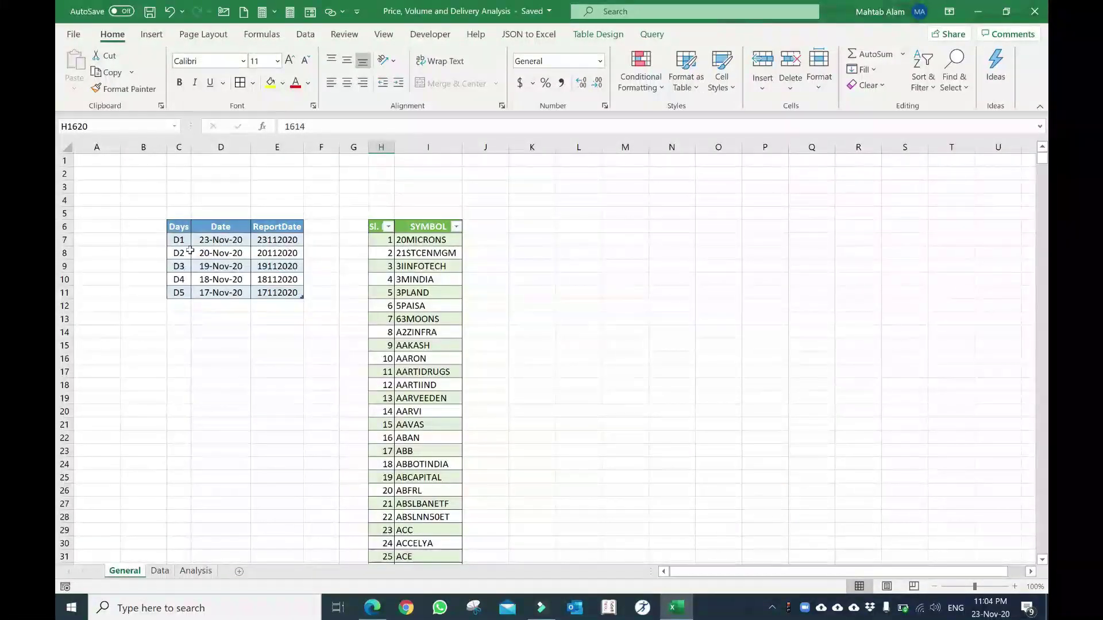
{"action": "left_click_drag", "start_coordinate": [224, 238], "coordinate": [220, 289]}
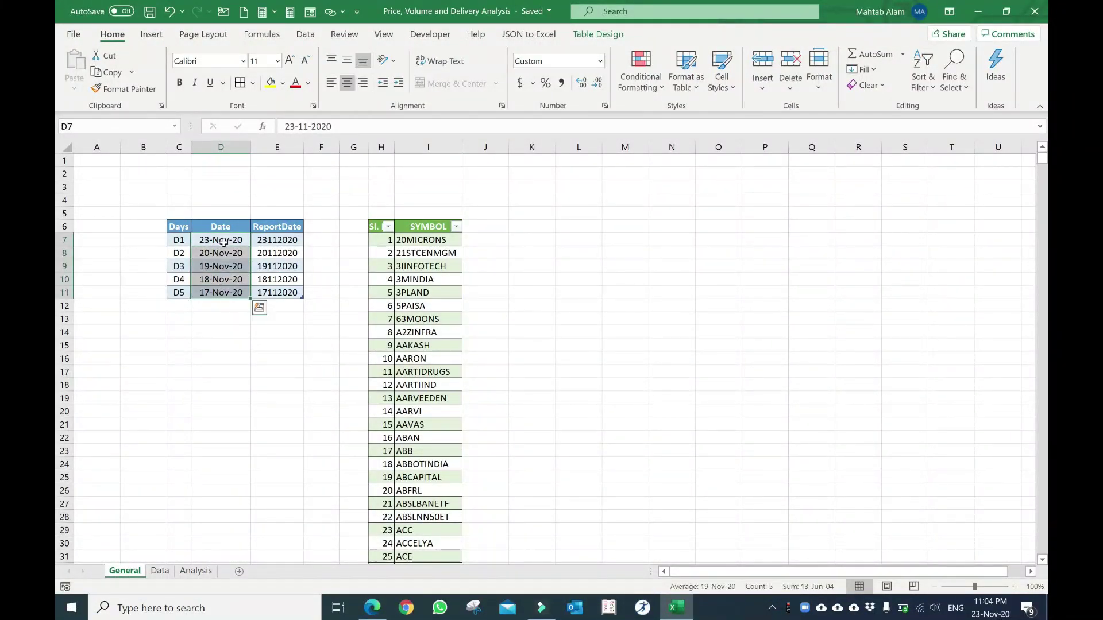
{"action": "left_click", "coordinate": [224, 242]}
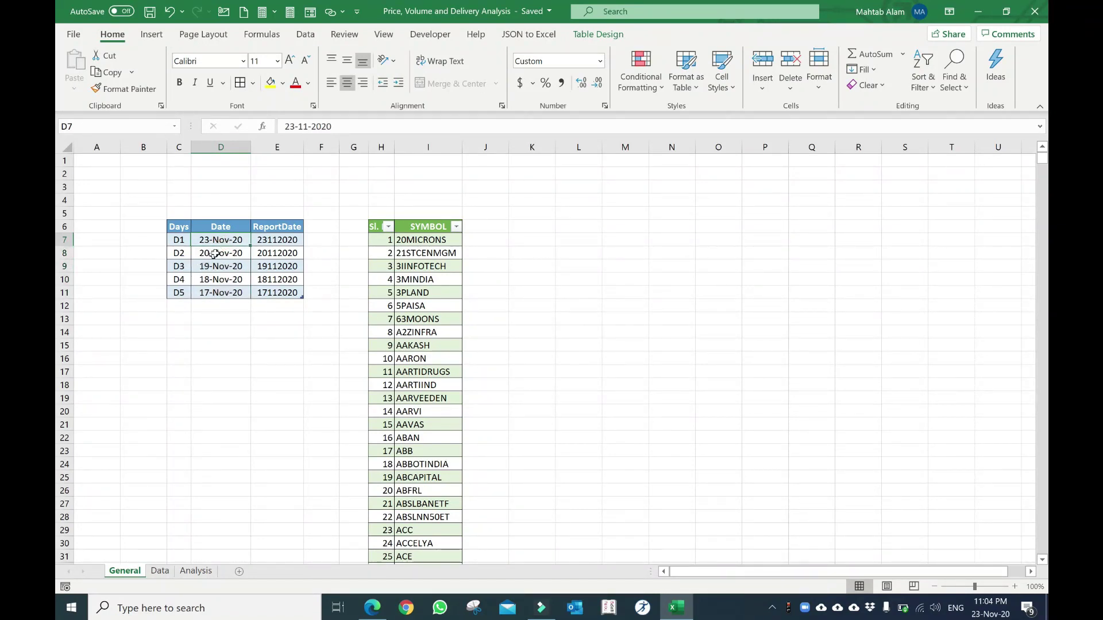
{"action": "left_click_drag", "start_coordinate": [227, 238], "coordinate": [225, 281]}
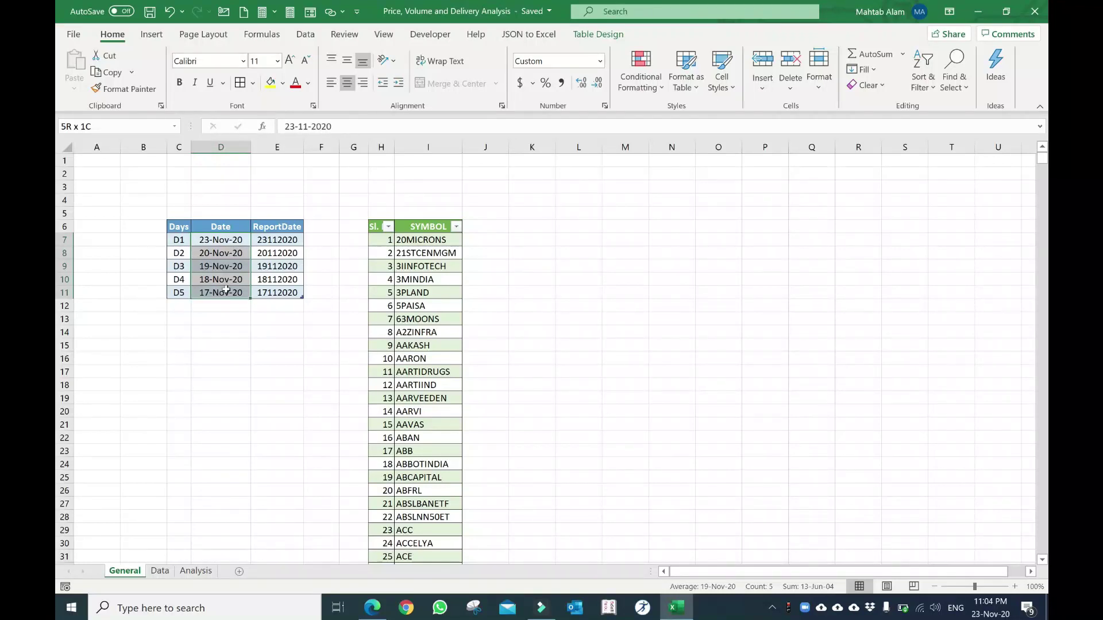
{"action": "key", "text": "ctrl+c"}
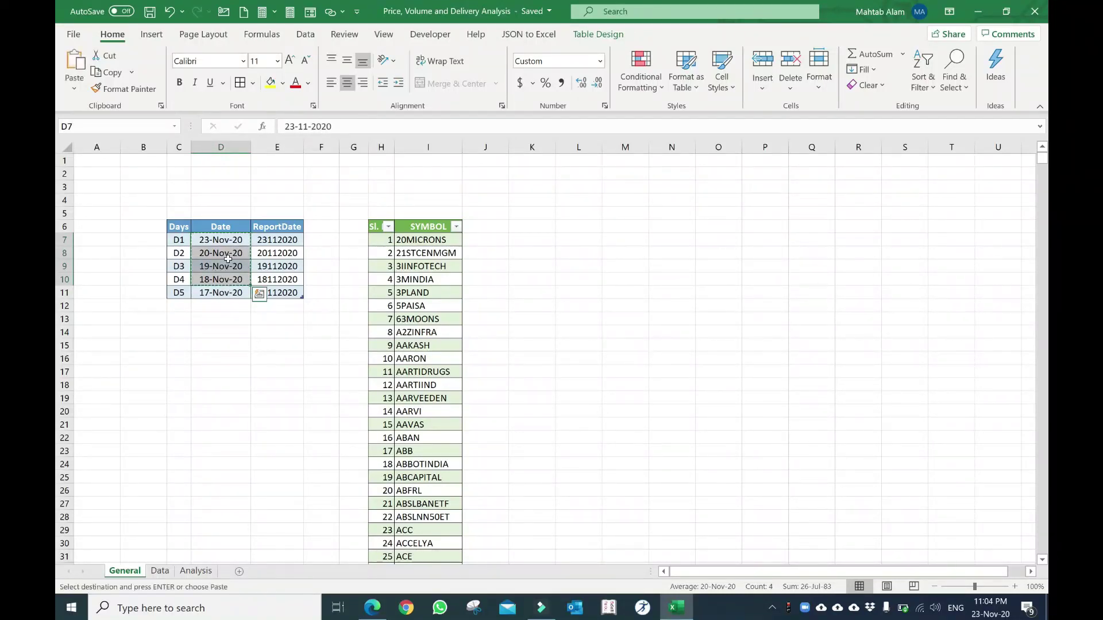
{"action": "left_click", "coordinate": [229, 257]}
{"action": "key", "text": "Return"}
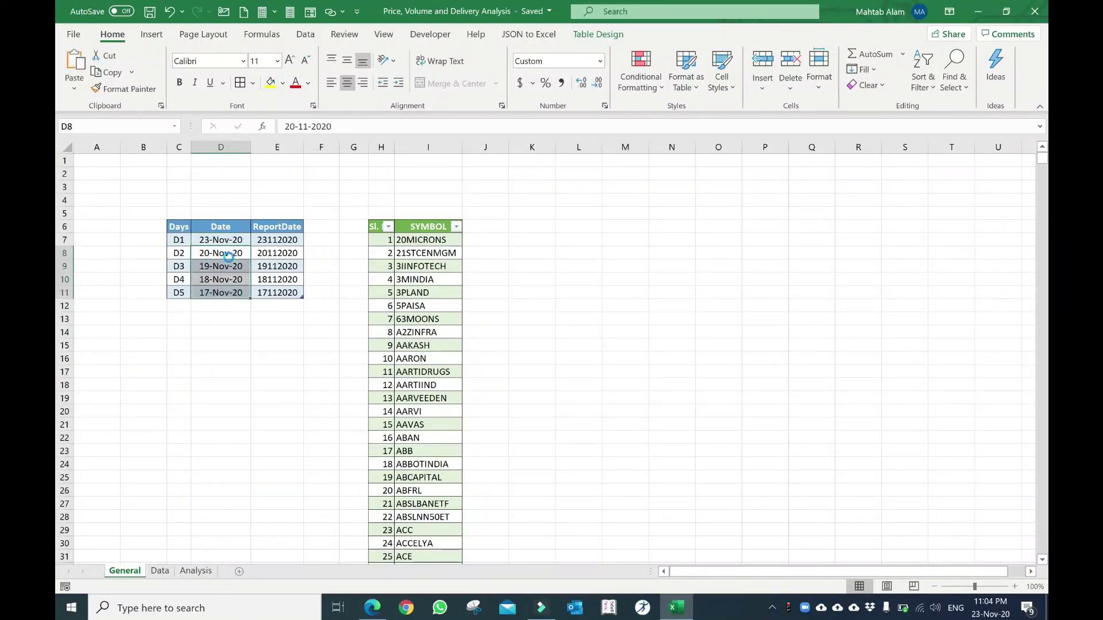
Enter 24-Nov-20 in D7 so the dates run 24-Nov-20 to 18-Nov-20, then select the empty D1 price cells.
{"action": "left_click", "coordinate": [219, 240]}
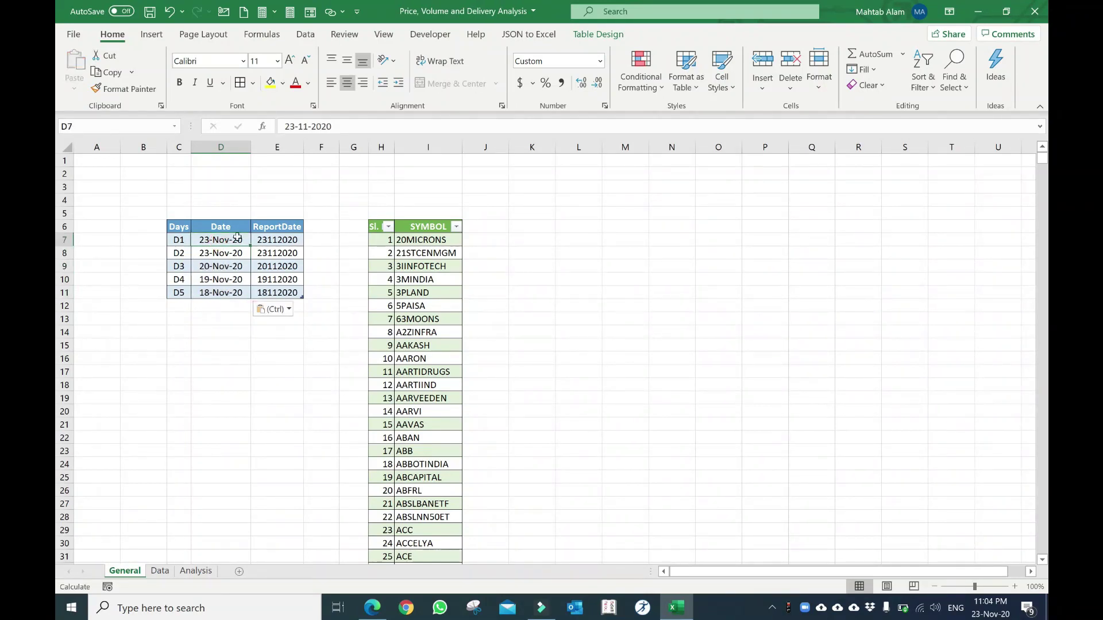
{"action": "type", "text": "24-11"}
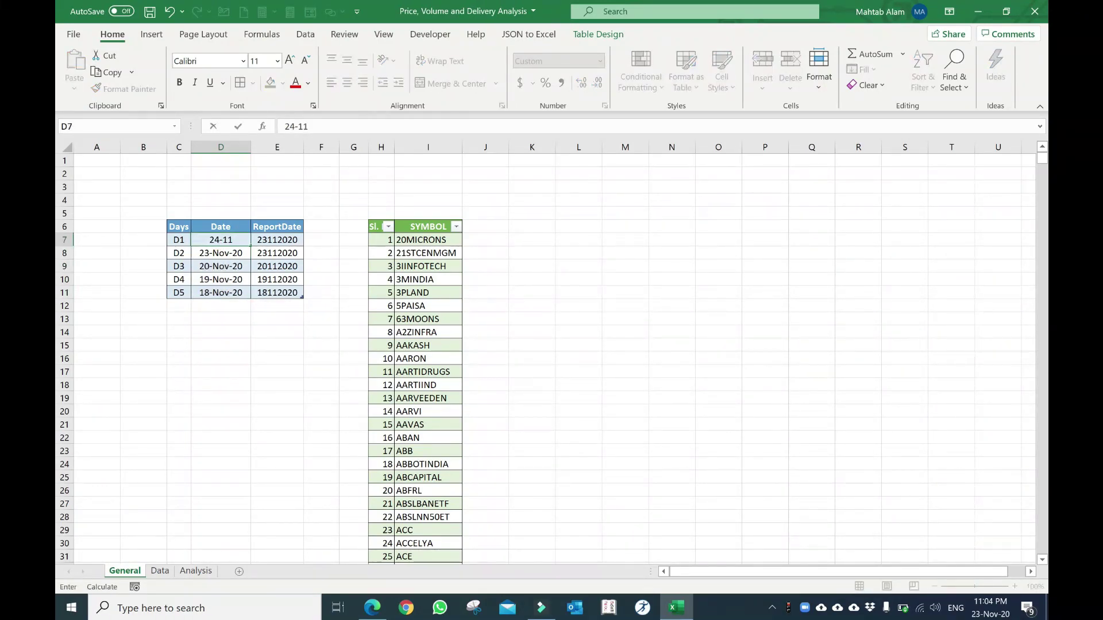
{"action": "left_click", "coordinate": [234, 307]}
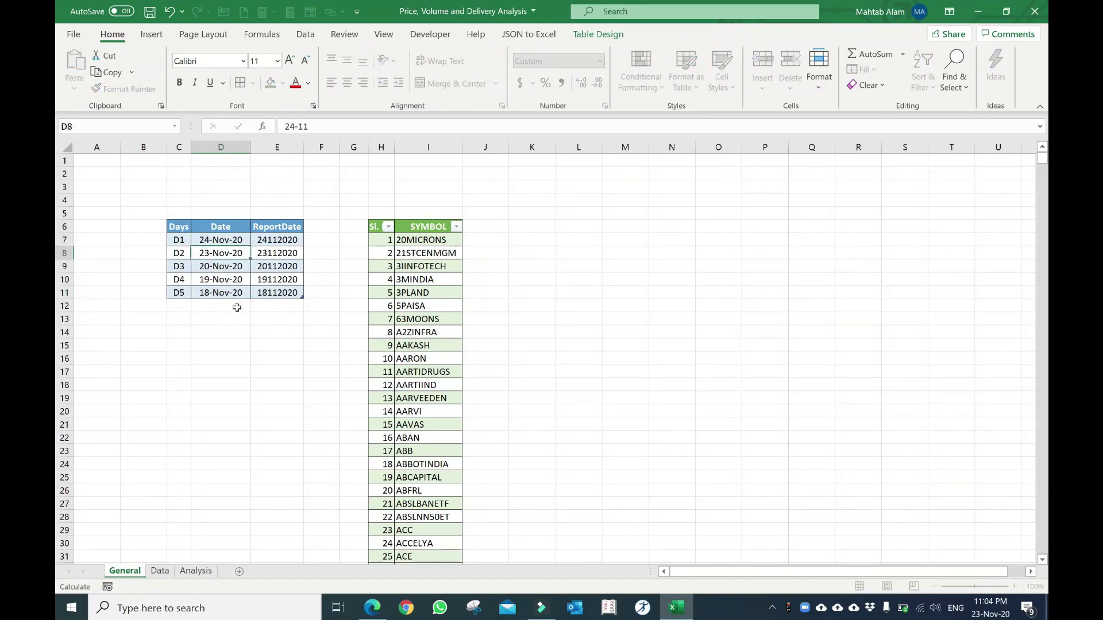
{"action": "left_click_drag", "start_coordinate": [224, 240], "coordinate": [223, 293]}
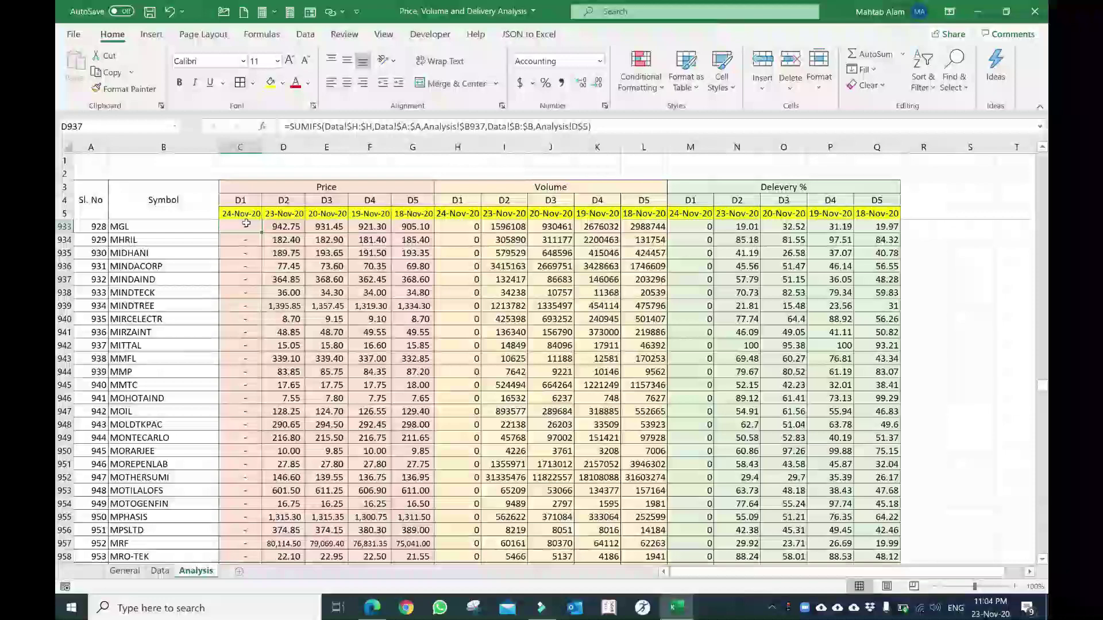
{"action": "left_click_drag", "start_coordinate": [244, 227], "coordinate": [240, 464]}
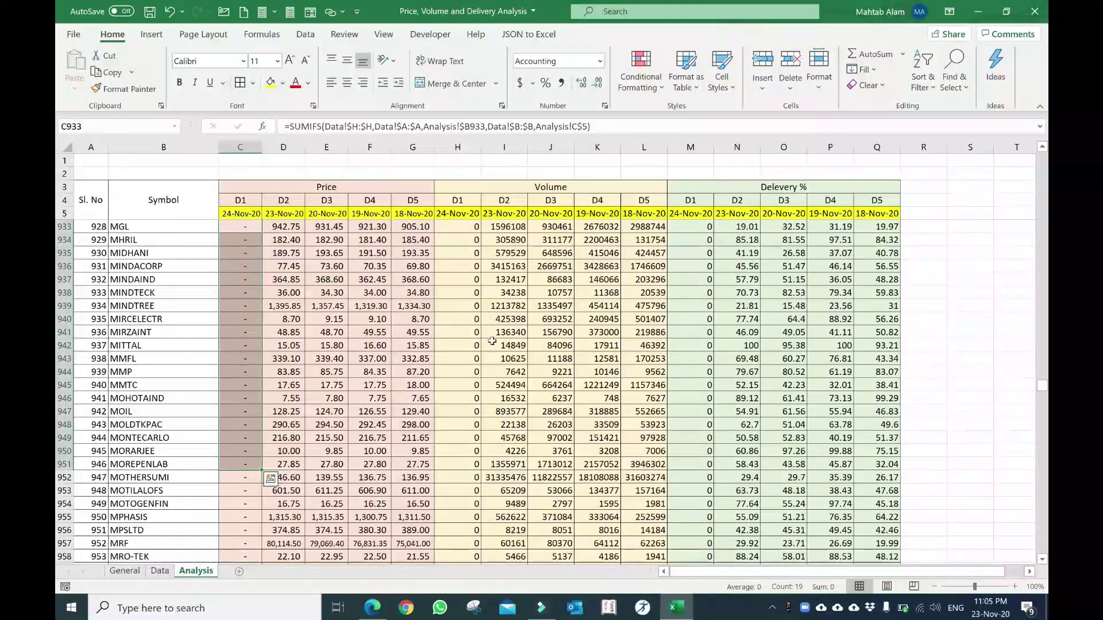
{"action": "scroll", "coordinate": [494, 333], "scroll_direction": "down", "scroll_amount": 4}
{"action": "scroll", "coordinate": [495, 333], "scroll_direction": "down", "scroll_amount": 4}
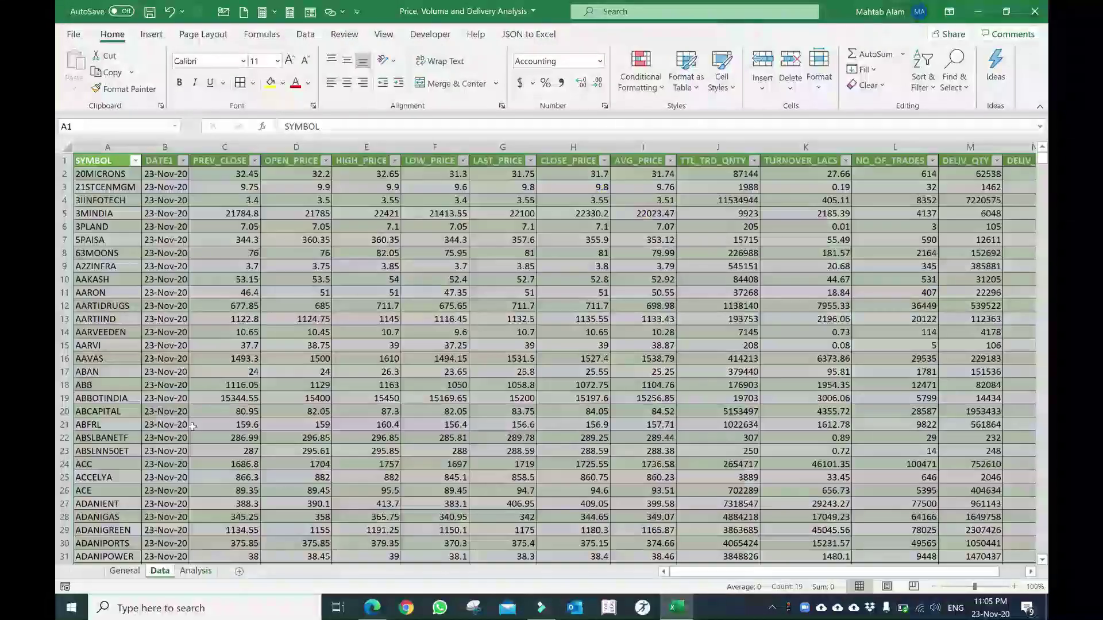
{"action": "right_click", "coordinate": [164, 279]}
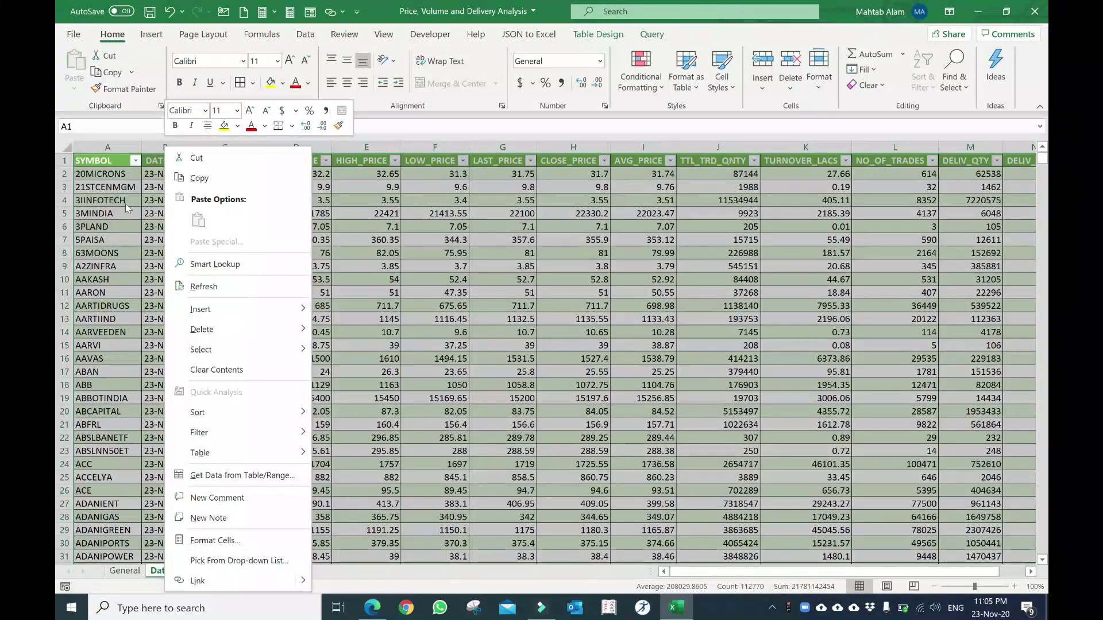
{"action": "key", "text": "Escape"}
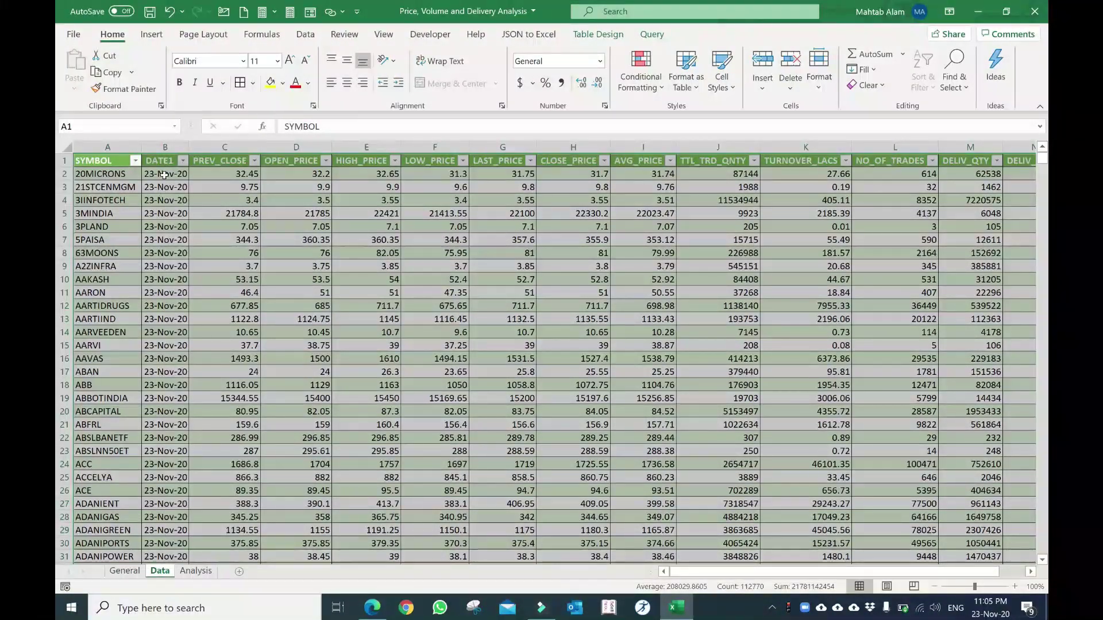
{"action": "left_click", "coordinate": [196, 574]}
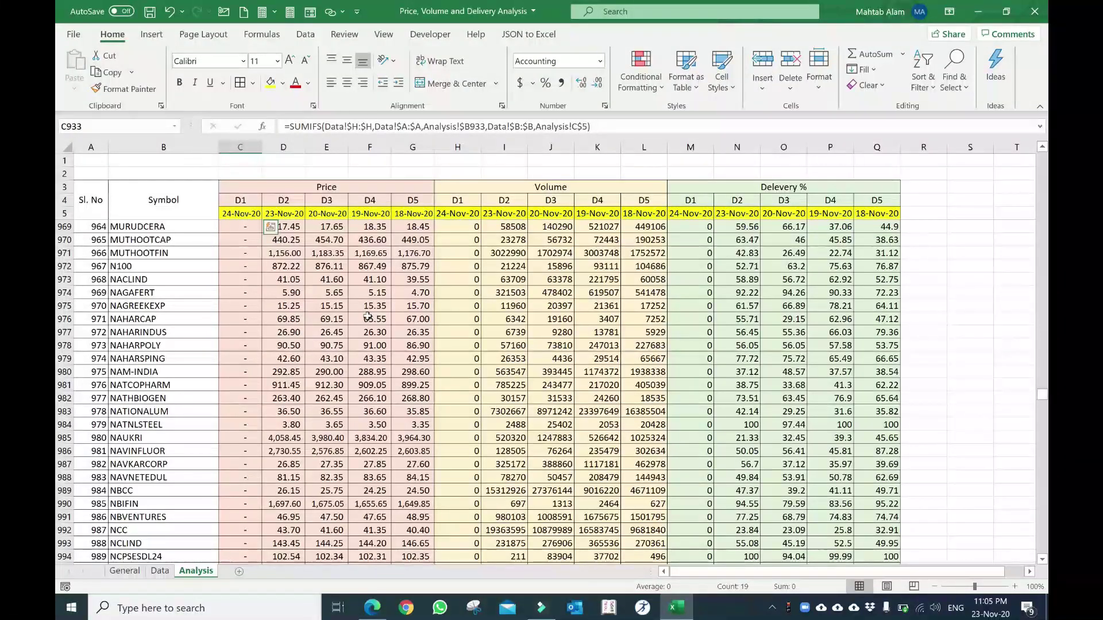
{"action": "left_click", "coordinate": [353, 374]}
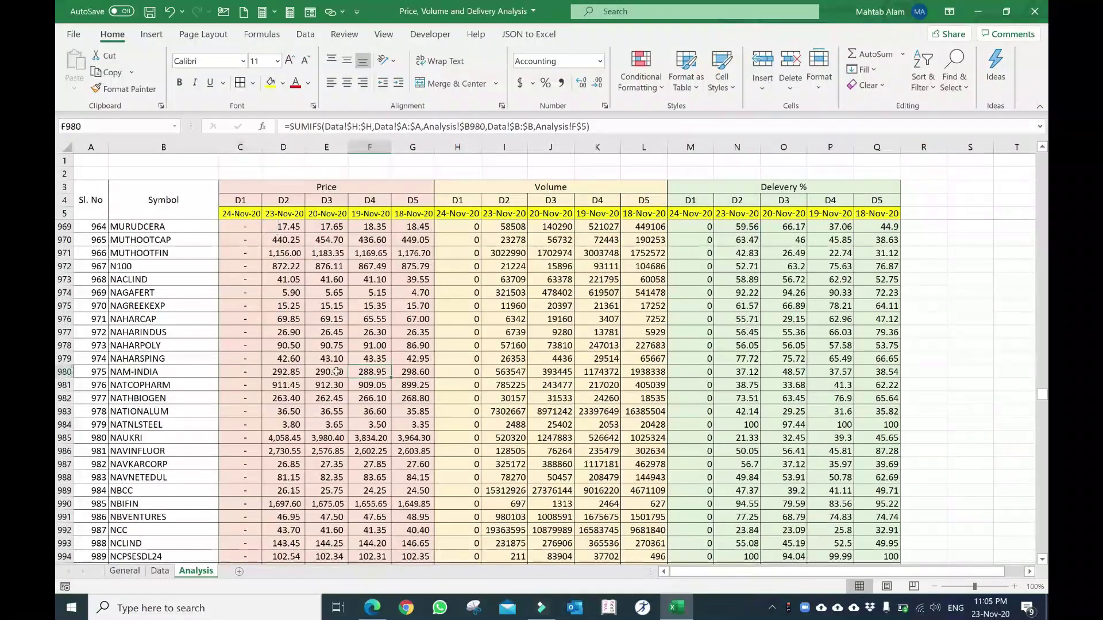
{"action": "scroll", "coordinate": [353, 374], "scroll_direction": "down", "scroll_amount": 11}
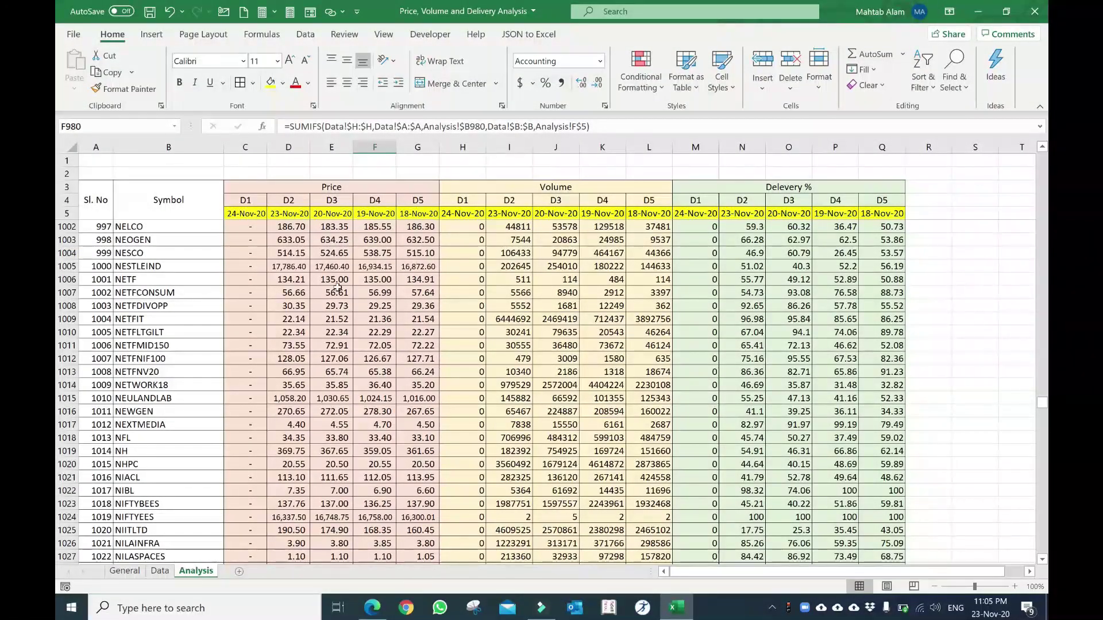
Copy D8:D11 back up to D7 and enter 17-Nov-20 in D11, restoring 23-Nov-20 through 17-Nov-20.
{"action": "left_click", "coordinate": [126, 571]}
{"action": "left_click_drag", "start_coordinate": [220, 253], "coordinate": [221, 292]}
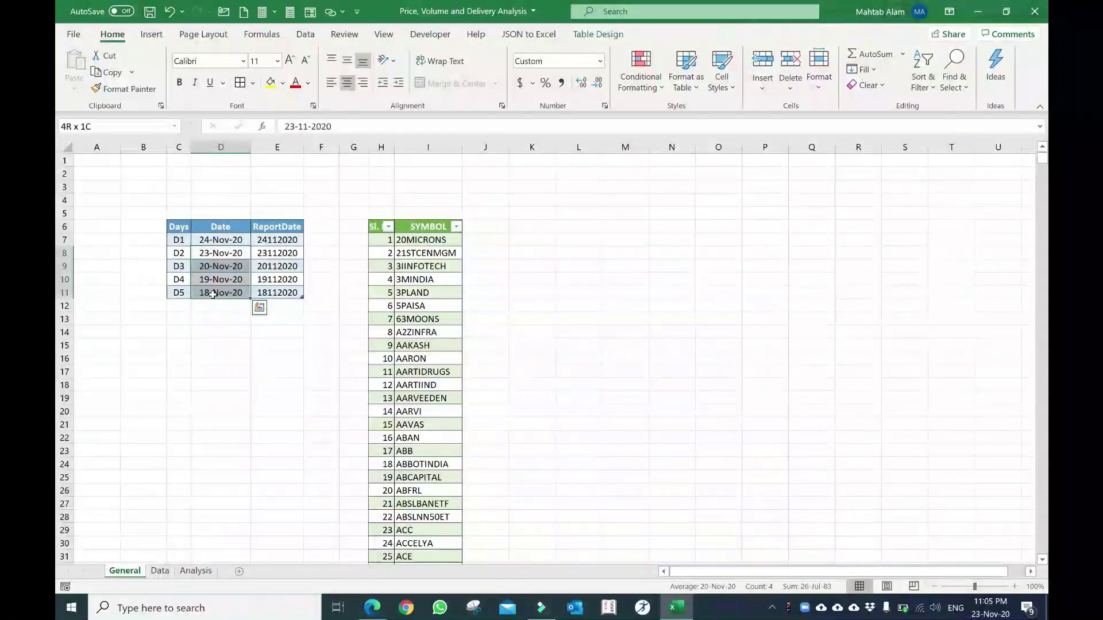
{"action": "key", "text": "ctrl+c"}
{"action": "left_click", "coordinate": [219, 240]}
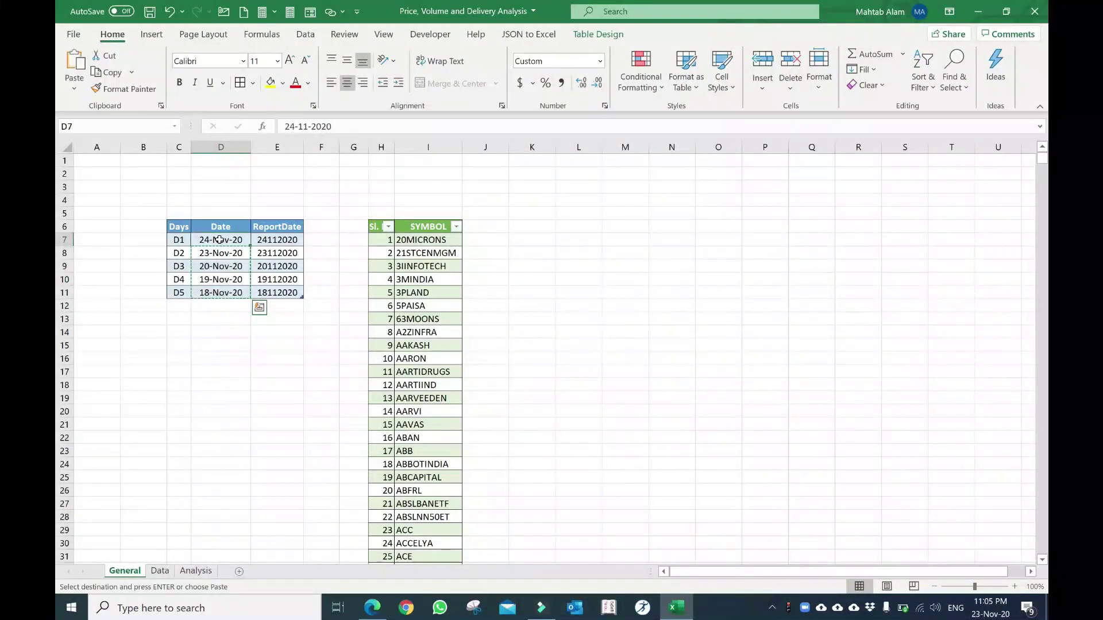
{"action": "left_click_drag", "start_coordinate": [213, 266], "coordinate": [221, 294]}
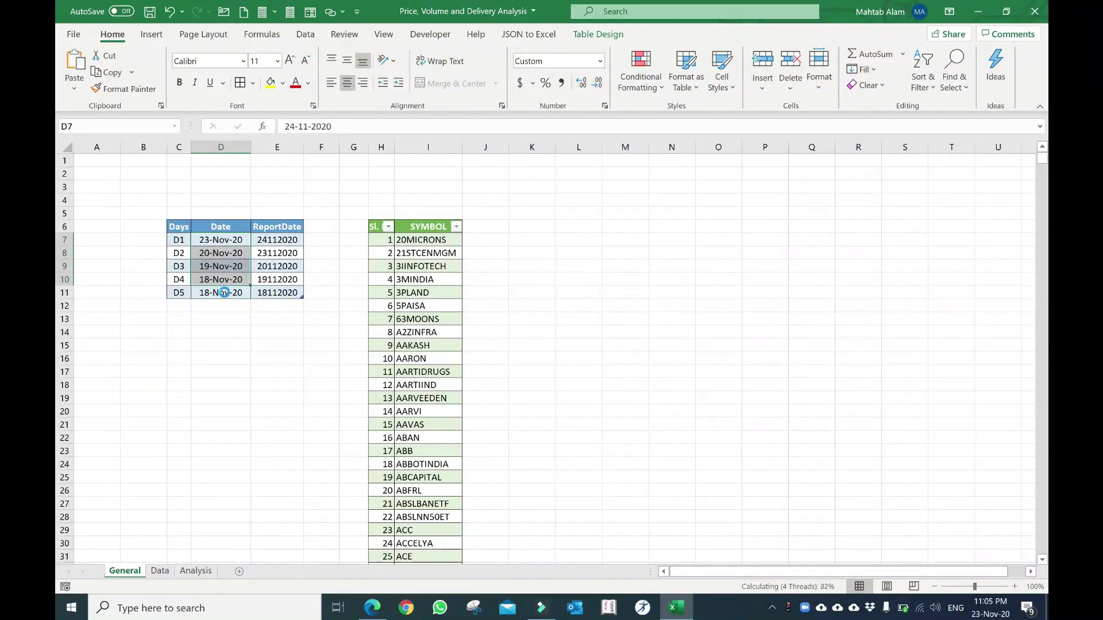
{"action": "left_click", "coordinate": [224, 292]}
{"action": "type", "text": "170"}
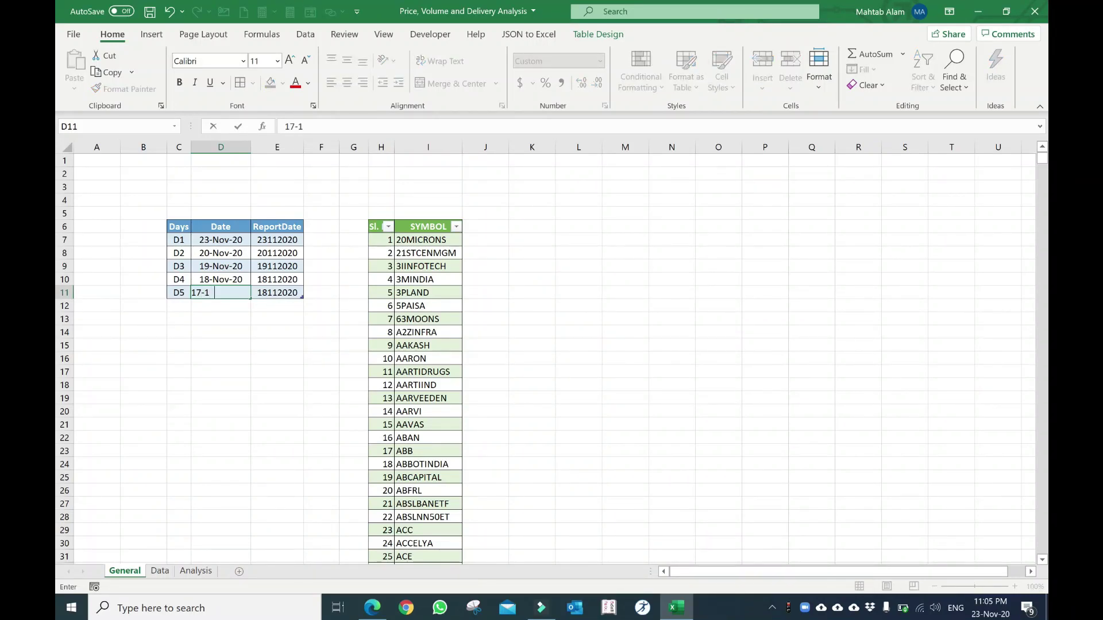
{"action": "left_click", "coordinate": [222, 359]}
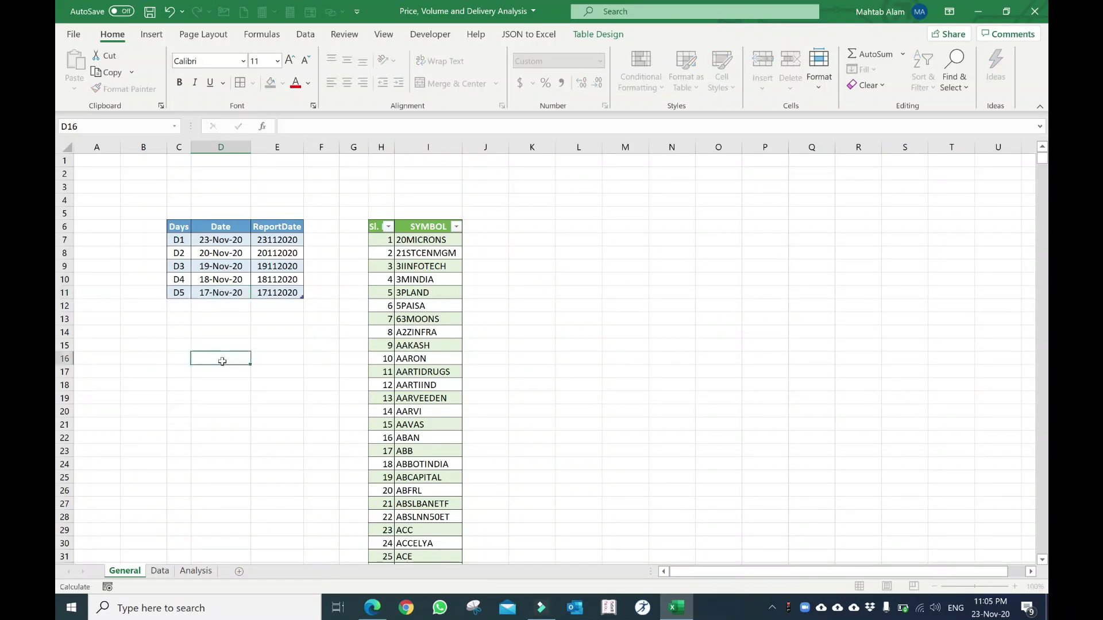
{"action": "left_click", "coordinate": [194, 563]}
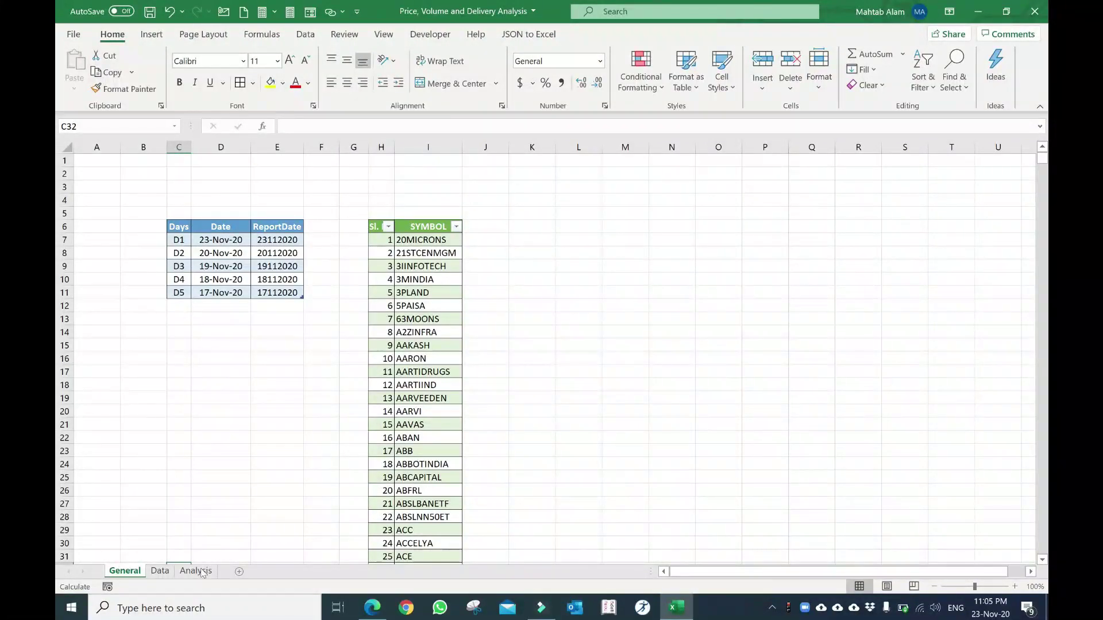
Scroll down the Analysis sheet to check every symbol's Price, Volume and Delivery % for 23-Nov-20 to 17-Nov-20.
{"action": "left_click", "coordinate": [196, 571]}
{"action": "scroll", "coordinate": [239, 349], "scroll_direction": "down", "scroll_amount": 8}
{"action": "scroll", "coordinate": [262, 296], "scroll_direction": "down", "scroll_amount": 8}
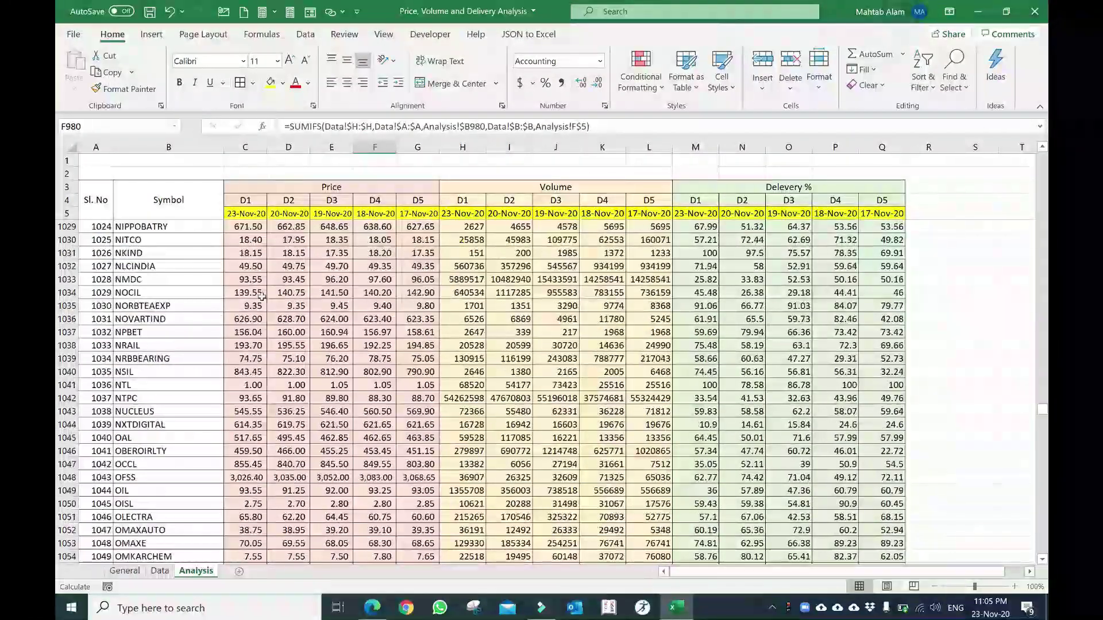
{"action": "scroll", "coordinate": [287, 296], "scroll_direction": "down", "scroll_amount": 6}
{"action": "scroll", "coordinate": [345, 297], "scroll_direction": "down", "scroll_amount": 10}
{"action": "scroll", "coordinate": [384, 299], "scroll_direction": "down", "scroll_amount": 2}
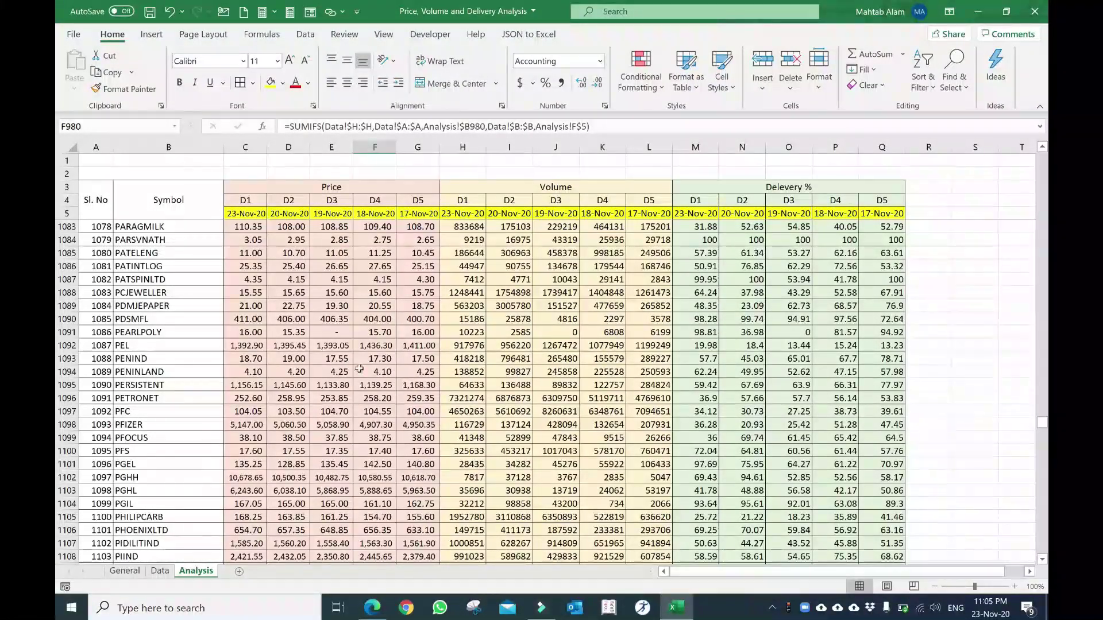
{"action": "scroll", "coordinate": [359, 370], "scroll_direction": "down", "scroll_amount": 15}
{"action": "scroll", "coordinate": [360, 370], "scroll_direction": "down", "scroll_amount": 8}
{"action": "scroll", "coordinate": [360, 371], "scroll_direction": "down", "scroll_amount": 8}
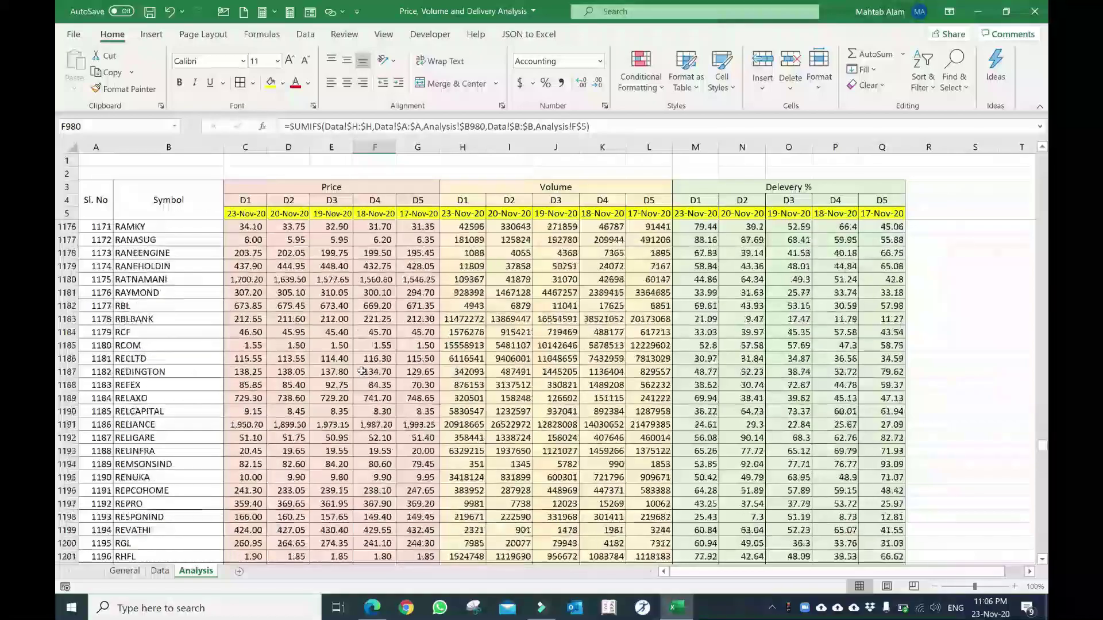
{"action": "scroll", "coordinate": [362, 371], "scroll_direction": "down", "scroll_amount": 5}
{"action": "scroll", "coordinate": [365, 372], "scroll_direction": "down", "scroll_amount": 7}
{"action": "scroll", "coordinate": [368, 372], "scroll_direction": "down", "scroll_amount": 6}
{"action": "scroll", "coordinate": [373, 374], "scroll_direction": "down", "scroll_amount": 4}
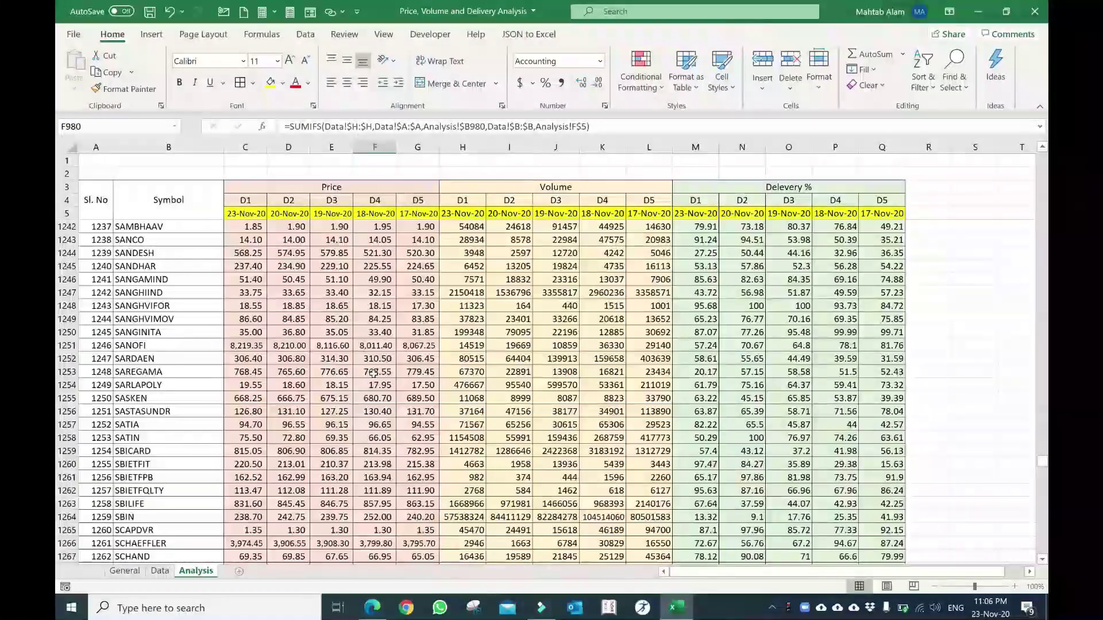
{"action": "scroll", "coordinate": [373, 374], "scroll_direction": "down", "scroll_amount": 5}
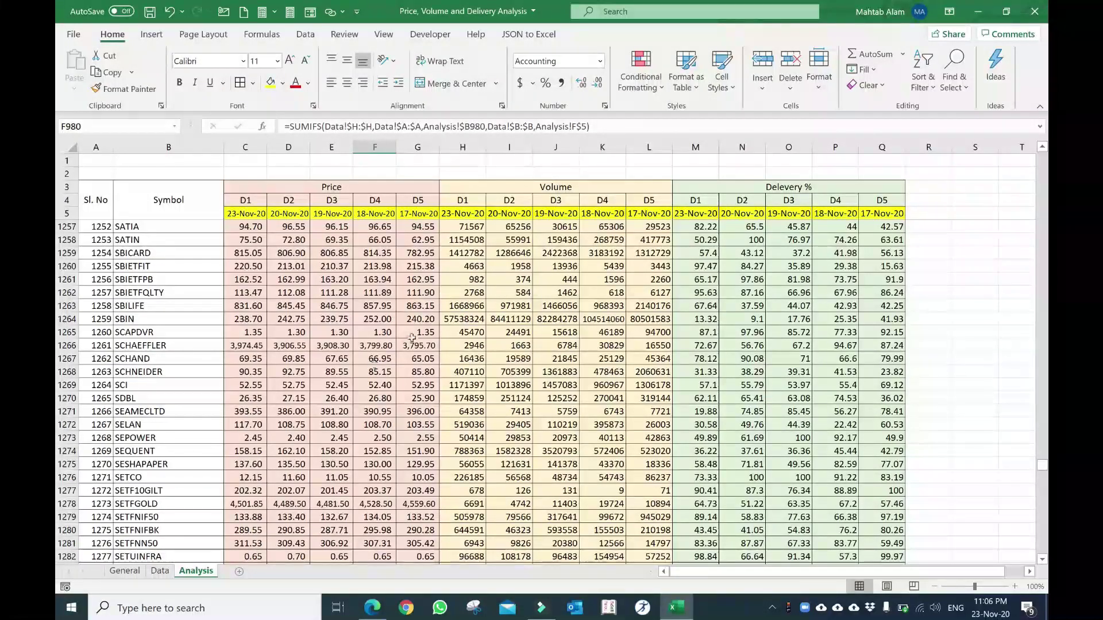
{"action": "scroll", "coordinate": [334, 400], "scroll_direction": "down", "scroll_amount": 2}
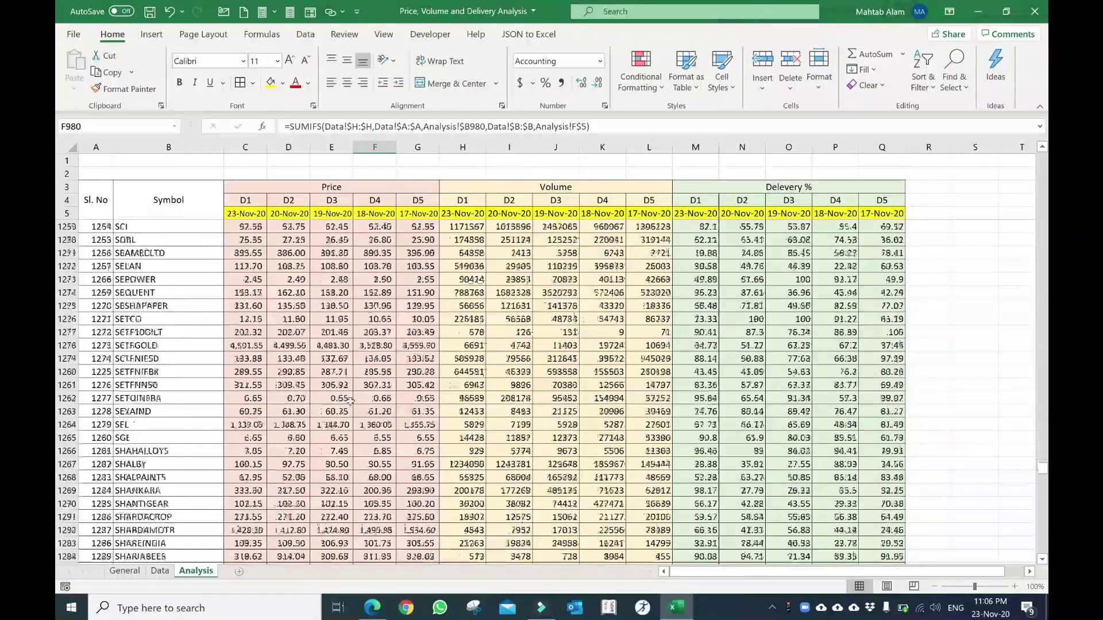
{"action": "scroll", "coordinate": [350, 400], "scroll_direction": "down", "scroll_amount": 2}
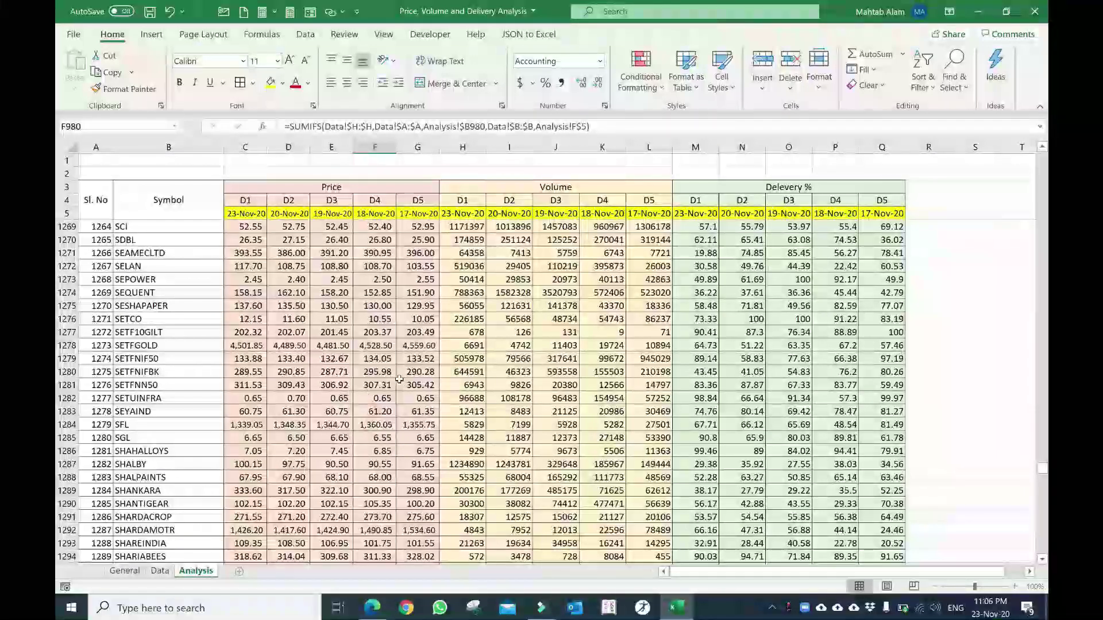